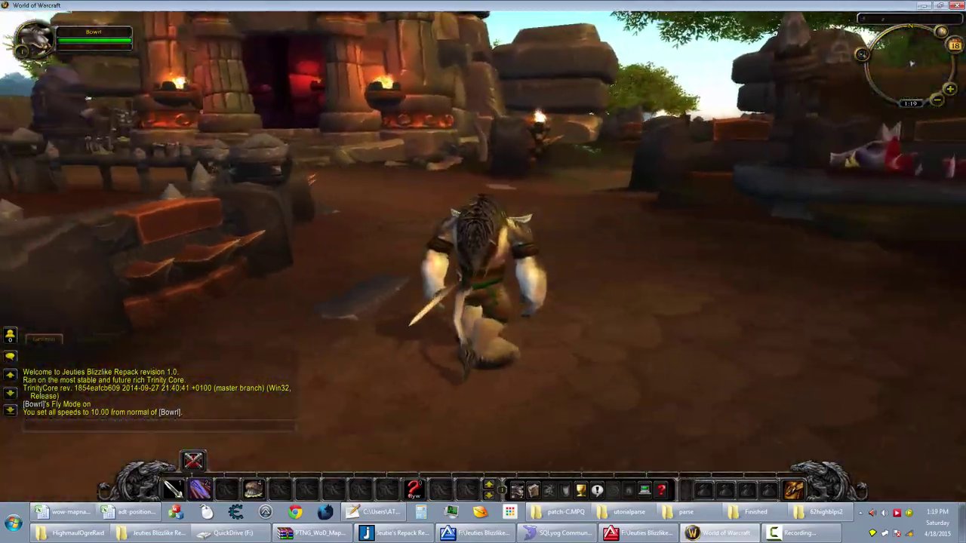
Travel through the game map with the character to examine its terrain, buildings and trees.
key(w)
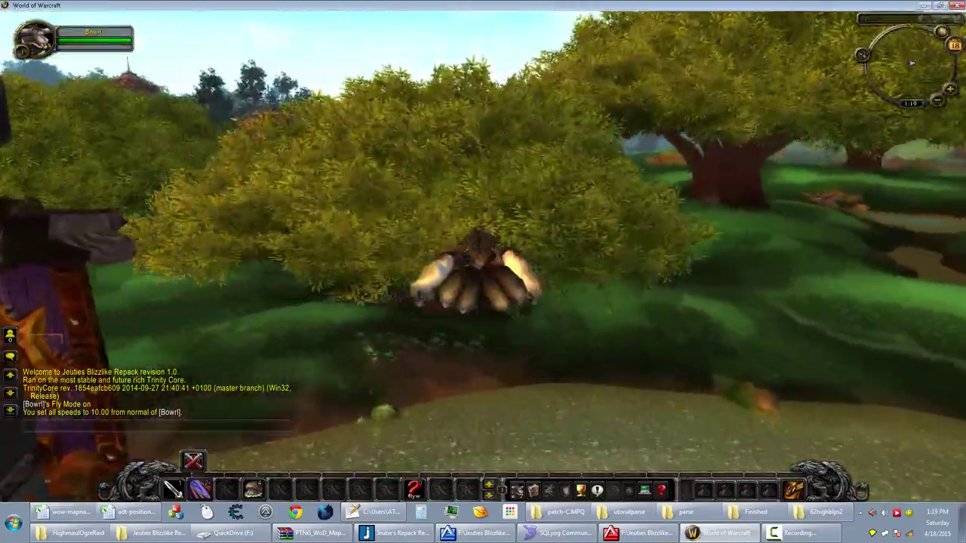
key(w)
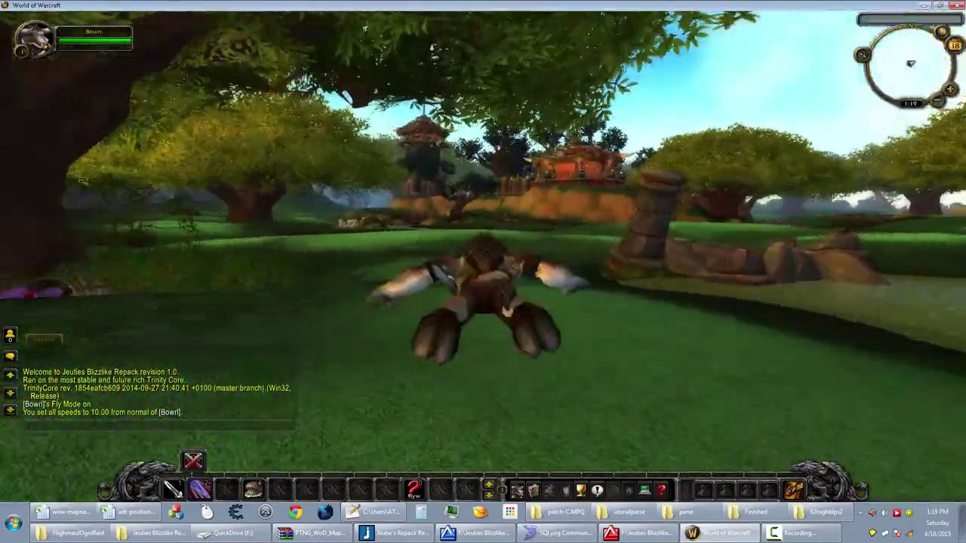
key(w)
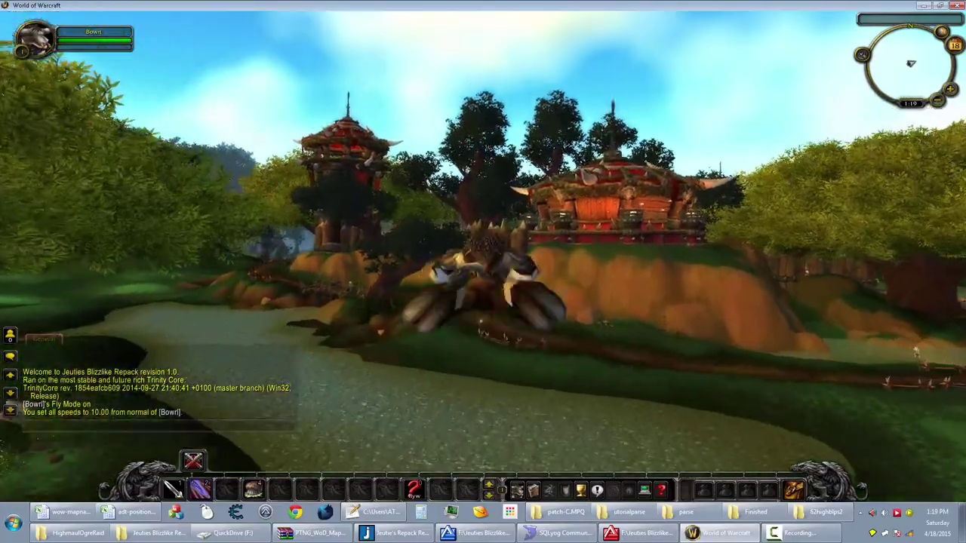
key(w)
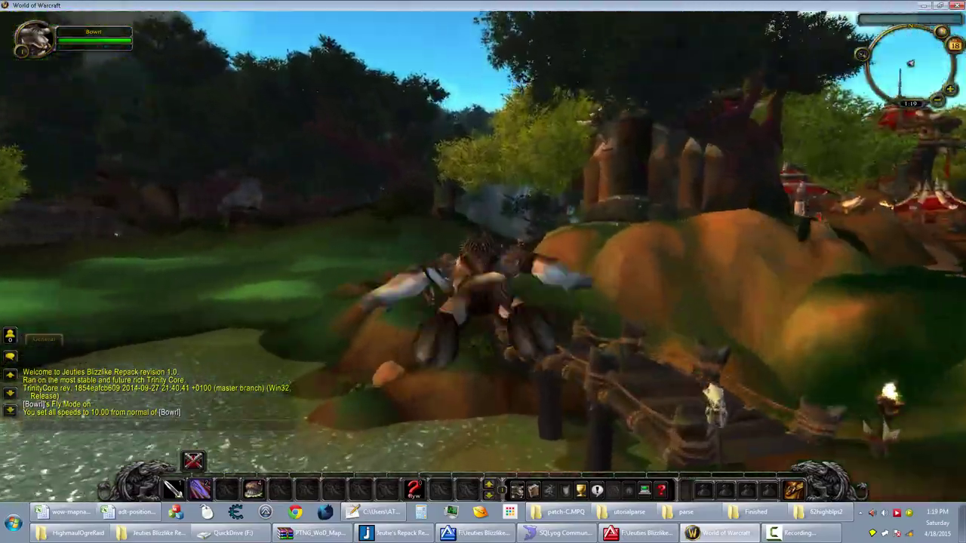
key(w)
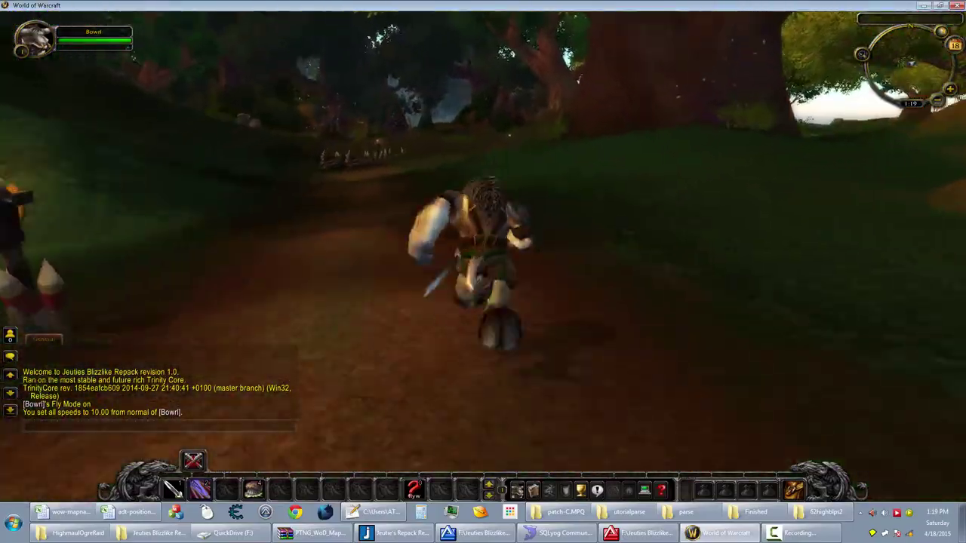
key(w)
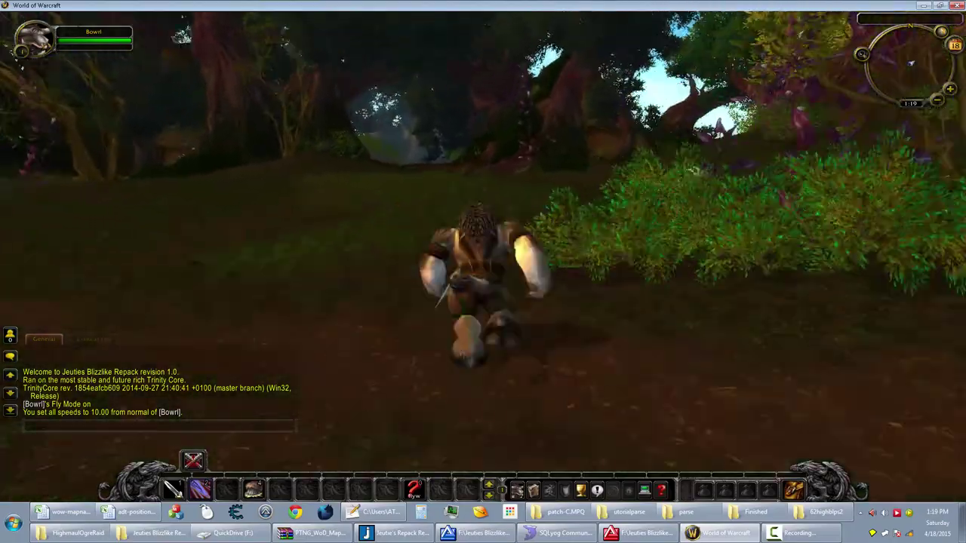
key(w)
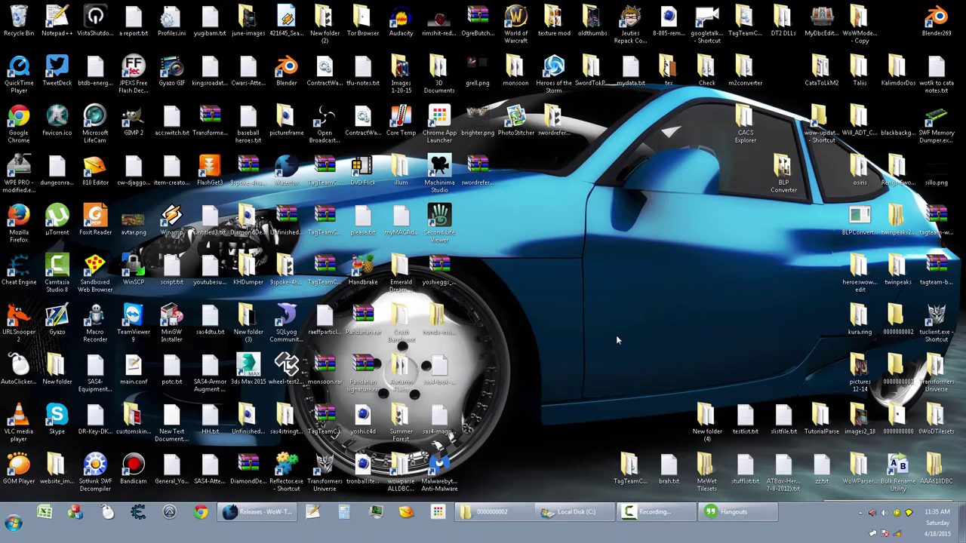
Open a command window at the root of the C: drive and run 010editor to test that it launches.
click(575, 512)
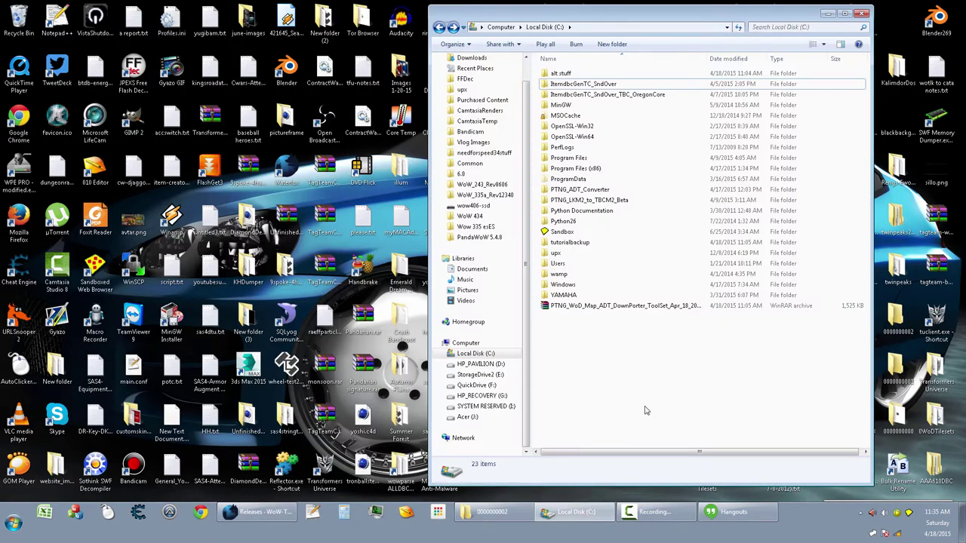
right_click(645, 394)
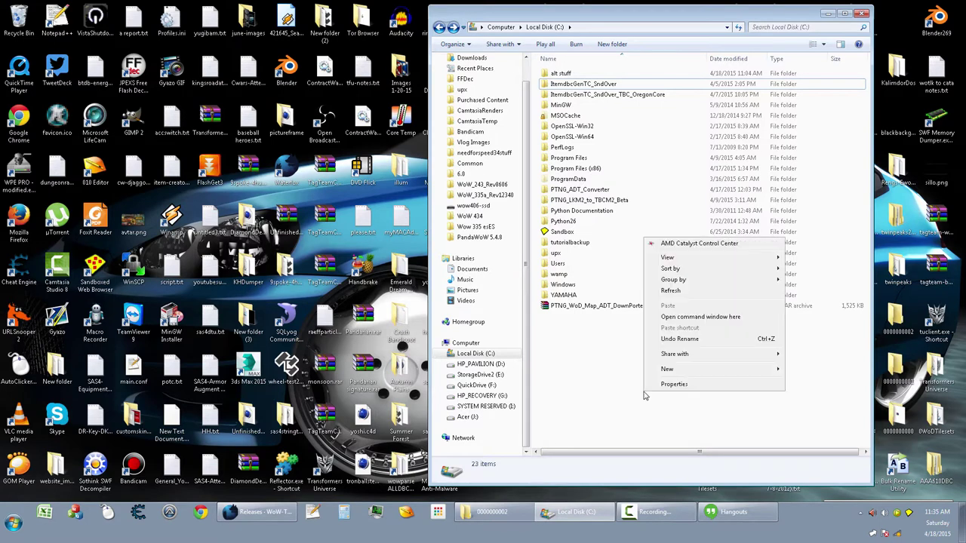
click(630, 394)
right_click(644, 411)
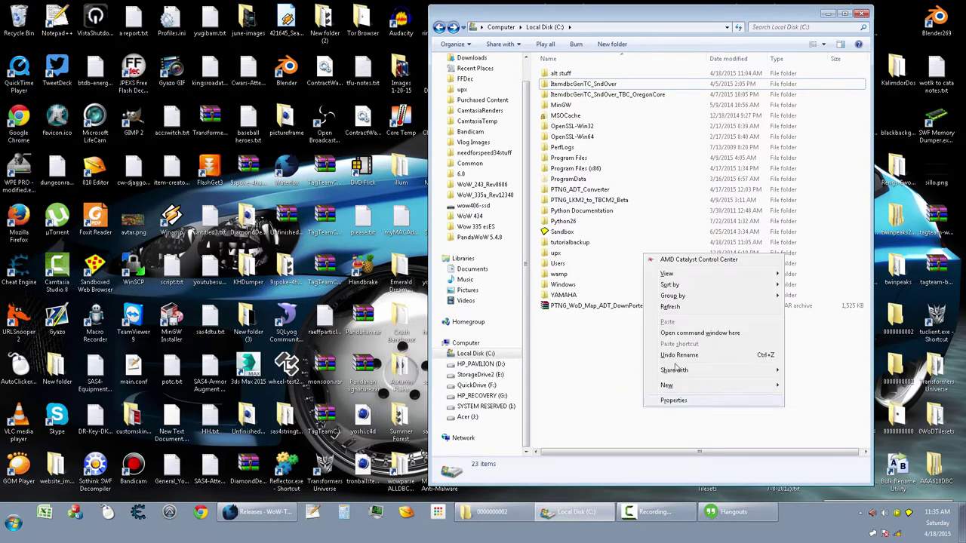
click(700, 333)
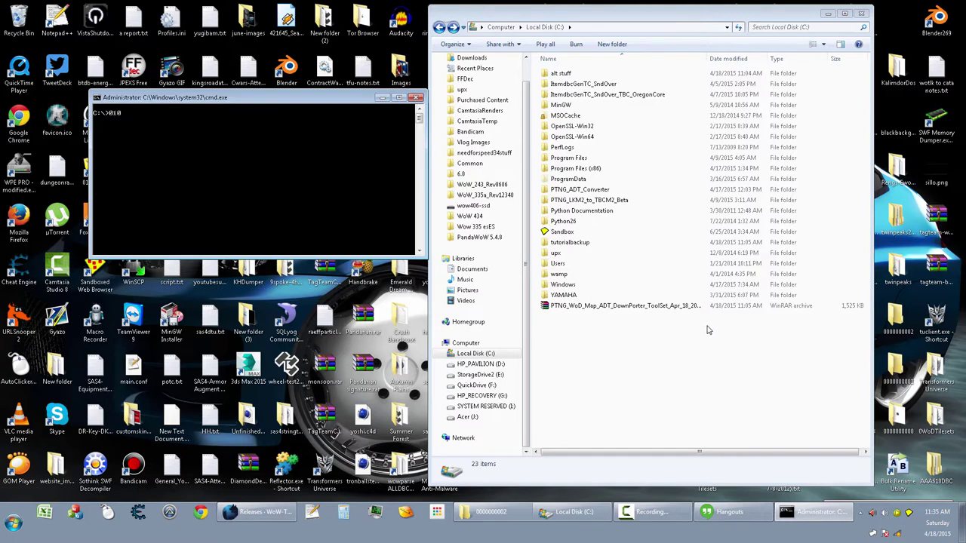
text(010editor)
key(Return)
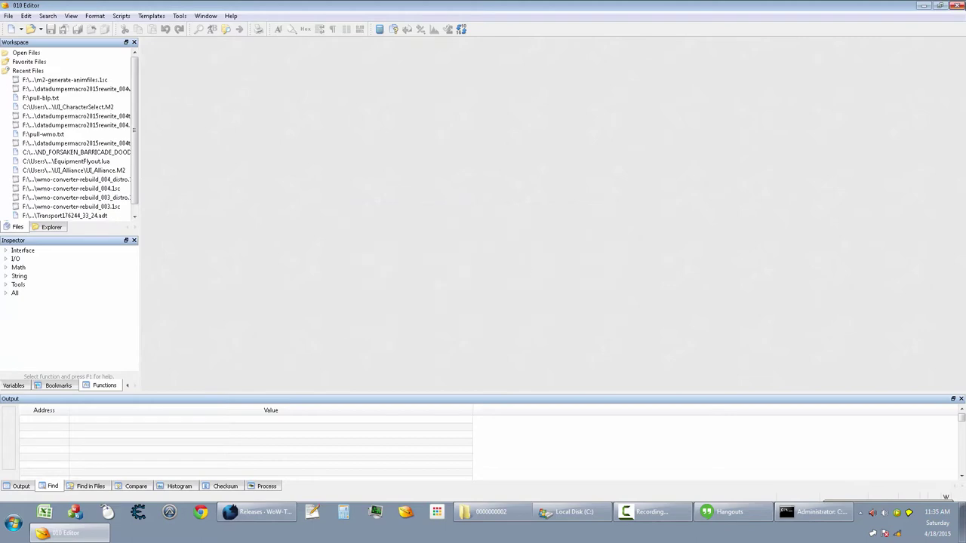
Close 010 Editor, then run the made-up command fkljeru for comparison before closing the command window.
click(961, 4)
text(fkljerw)
key(Return)
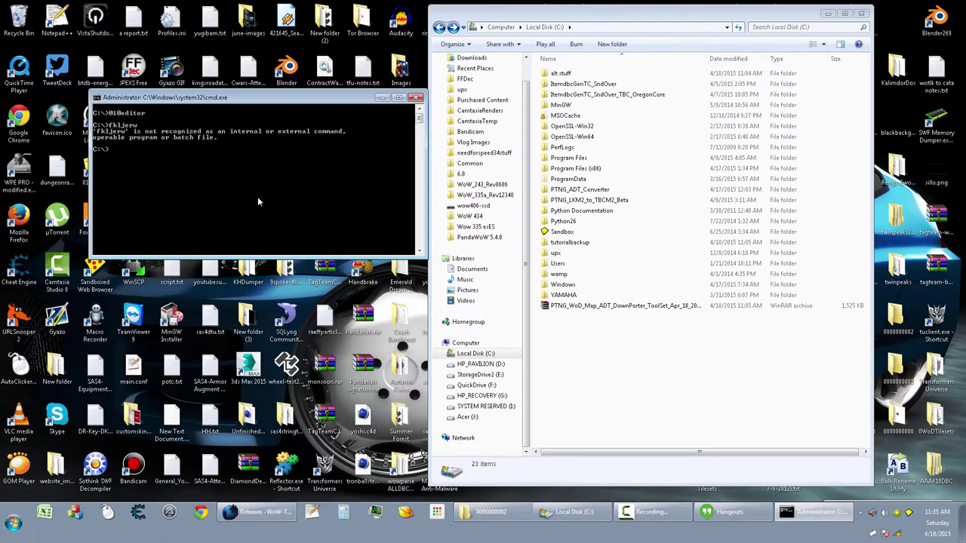
click(415, 98)
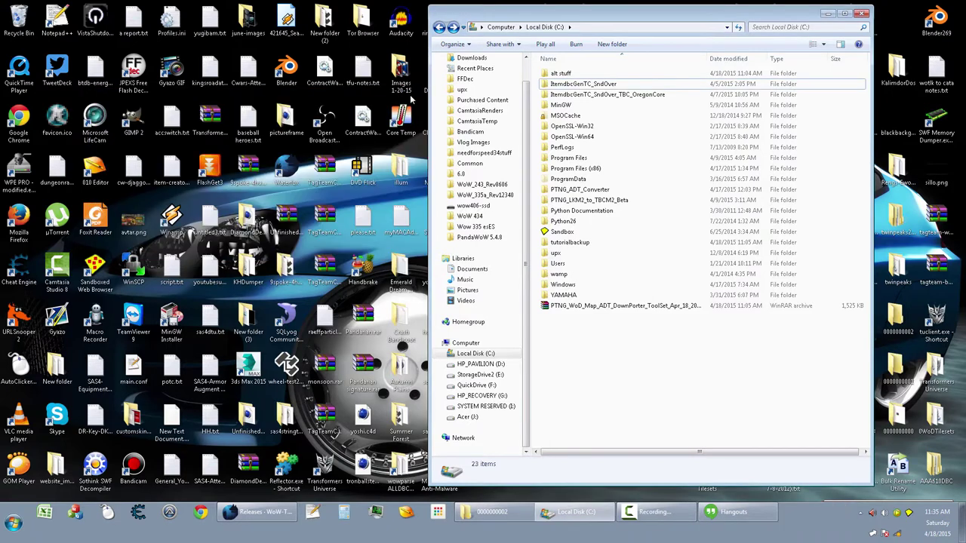
Open the Environment Variables dialog from the computer's advanced system settings.
click(498, 28)
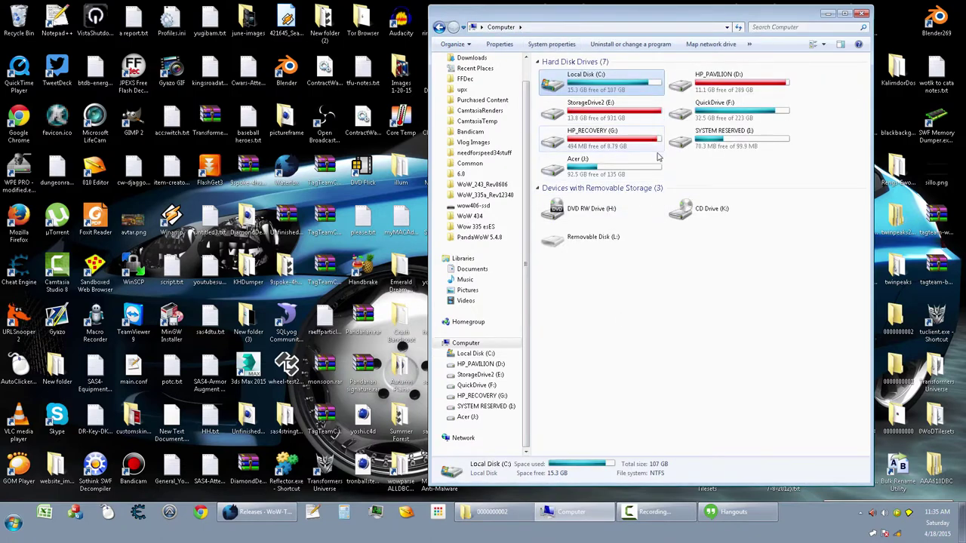
right_click(641, 310)
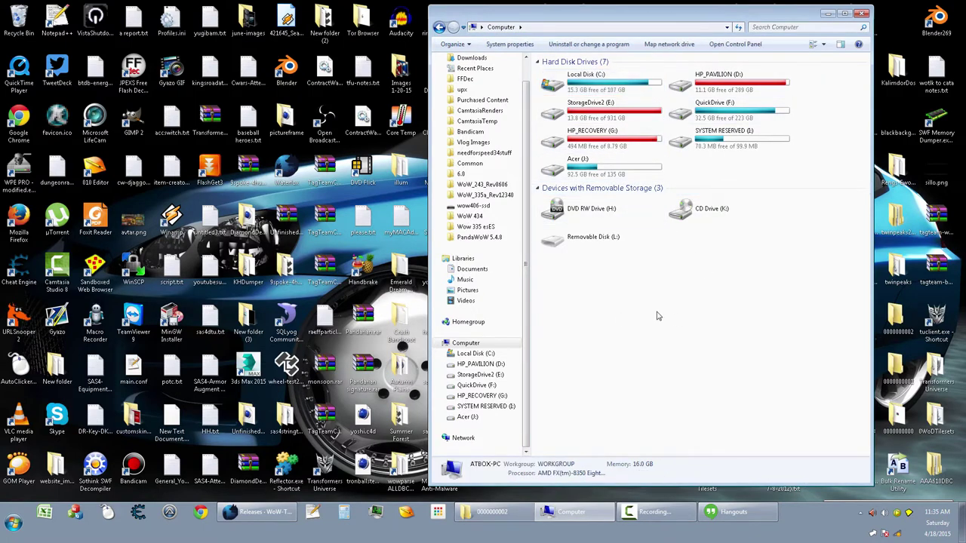
click(670, 417)
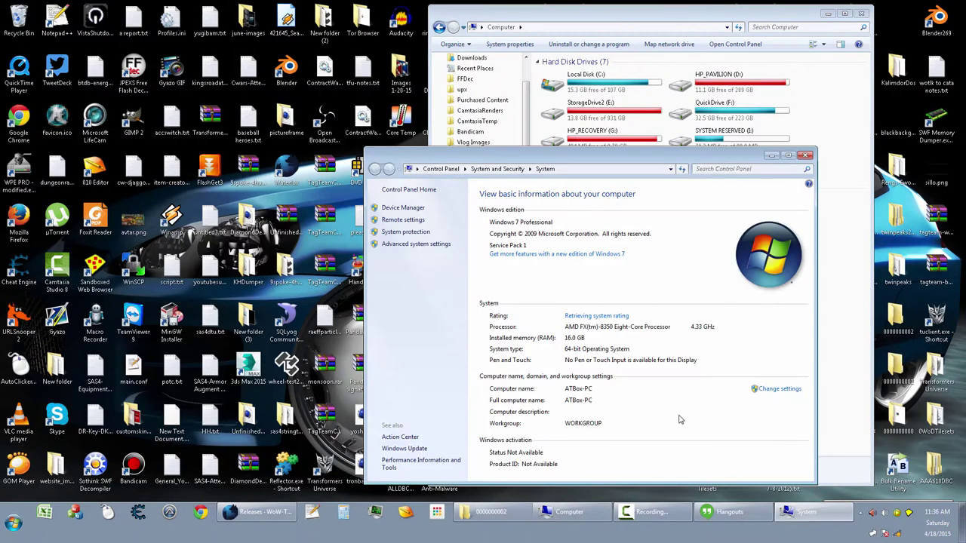
click(415, 246)
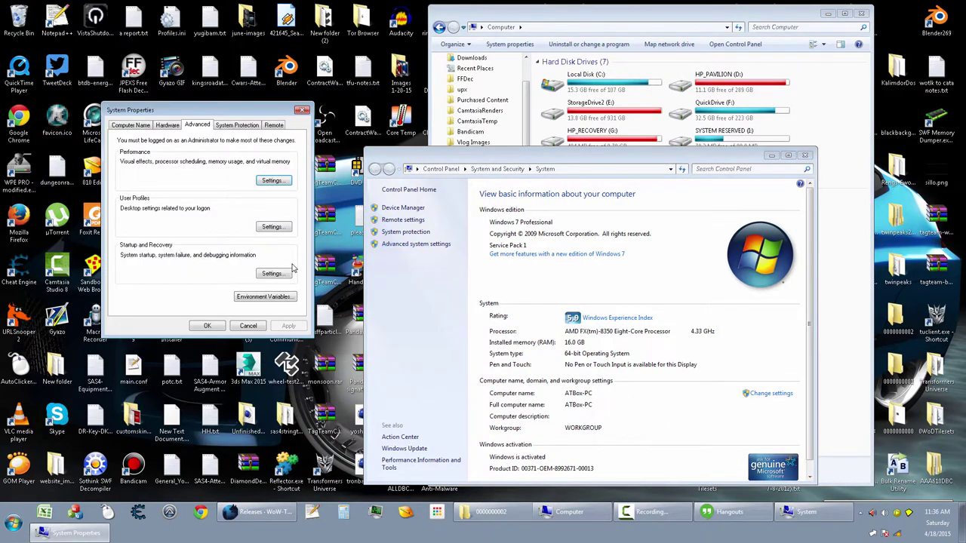
click(266, 297)
Open the Path system variable for editing and highlight the last characters of its value.
click(198, 285)
scroll(194, 287, down, 3)
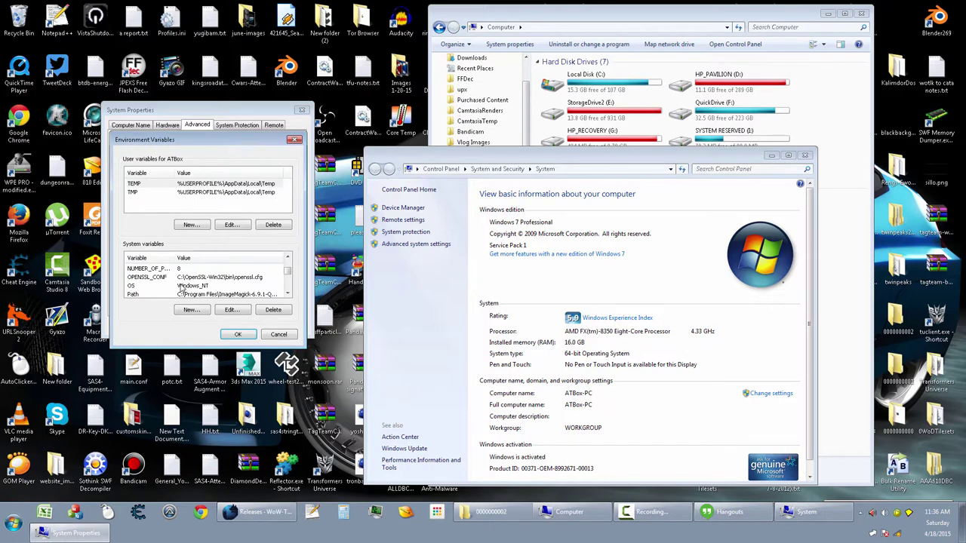
click(160, 297)
scroll(160, 298, down, 1)
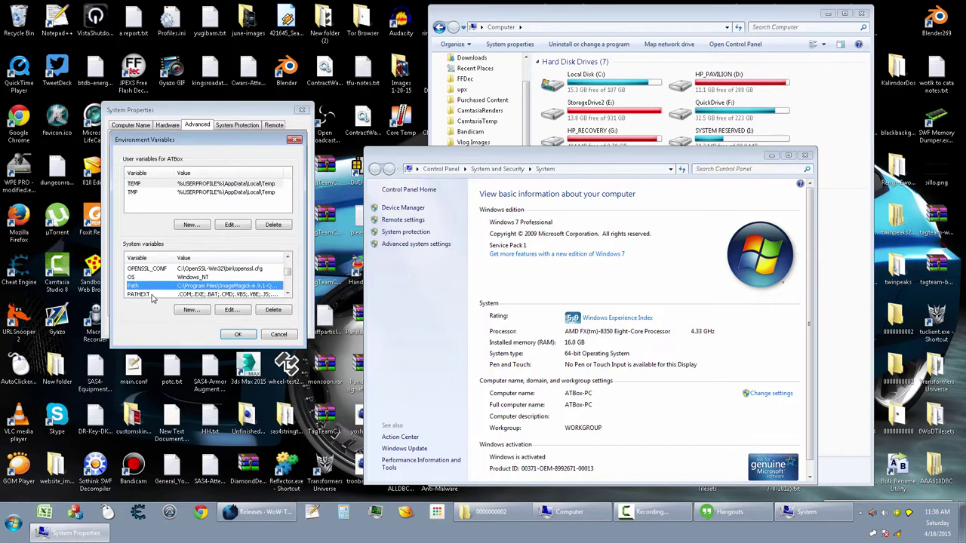
click(231, 310)
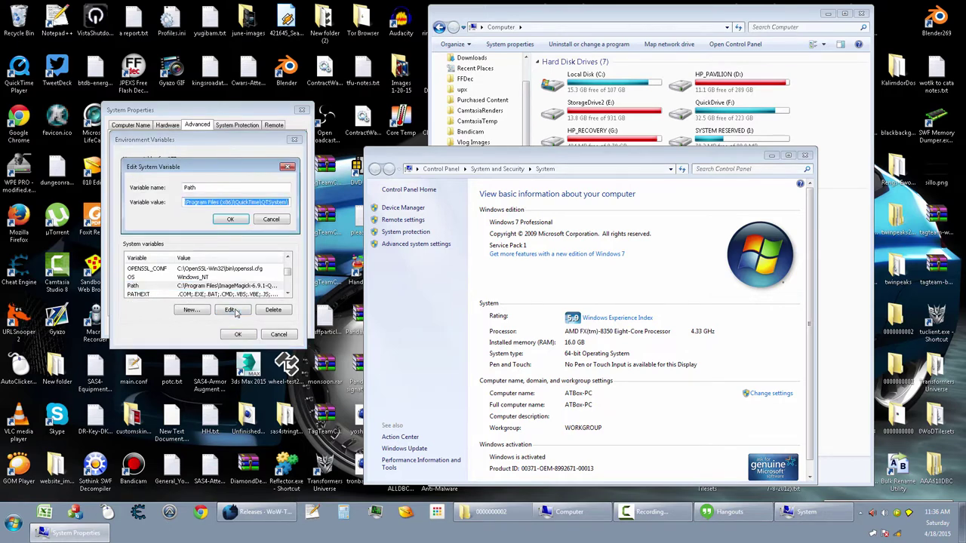
key(End)
key(shift+Left)
key(shift+Left)
key(shift+Left)
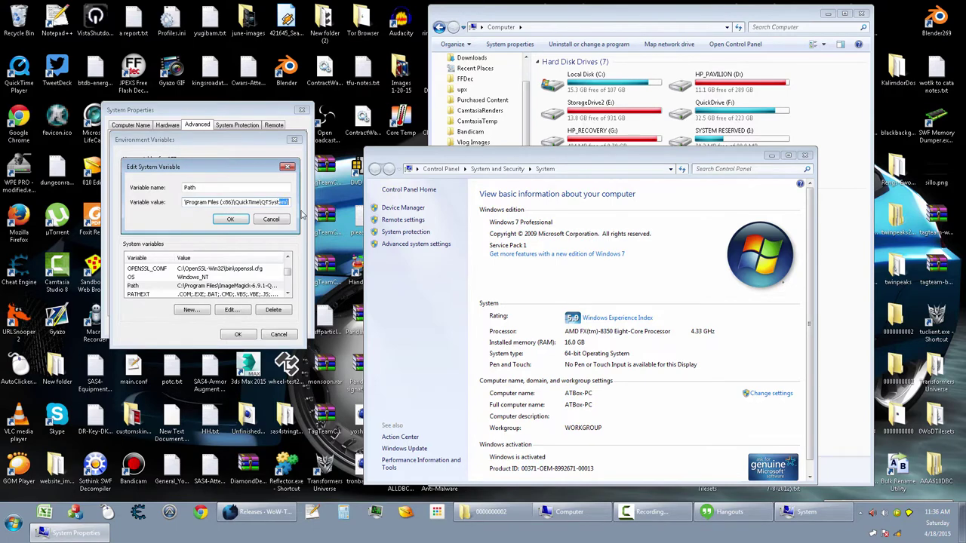
Open the installation folder of 010 Editor and copy the folder's full path.
click(13, 522)
right_click(43, 362)
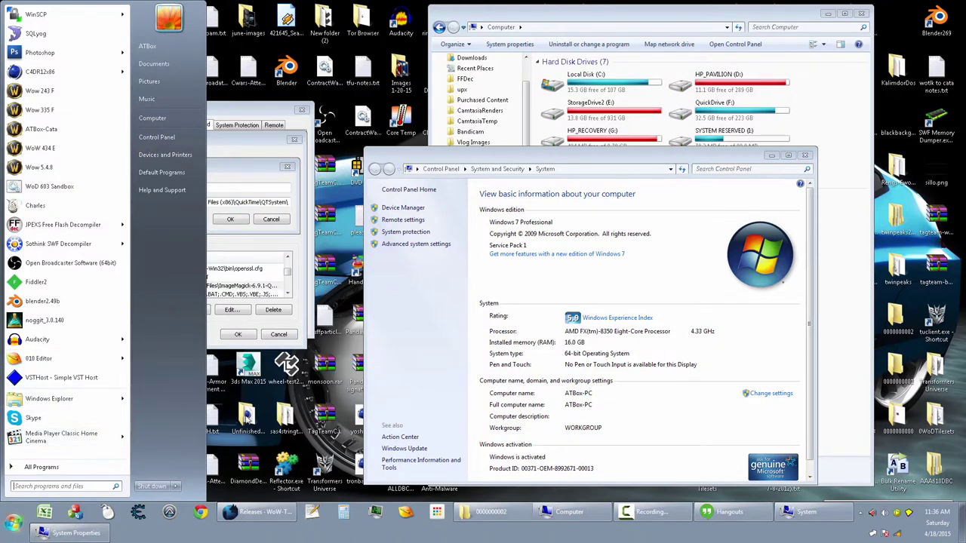
click(91, 435)
click(149, 415)
click(208, 487)
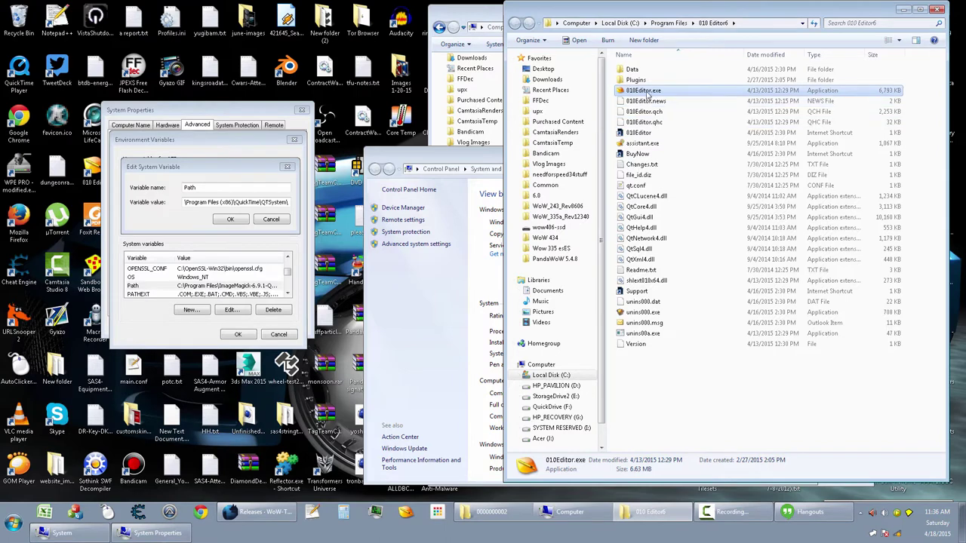
click(755, 23)
right_click(631, 24)
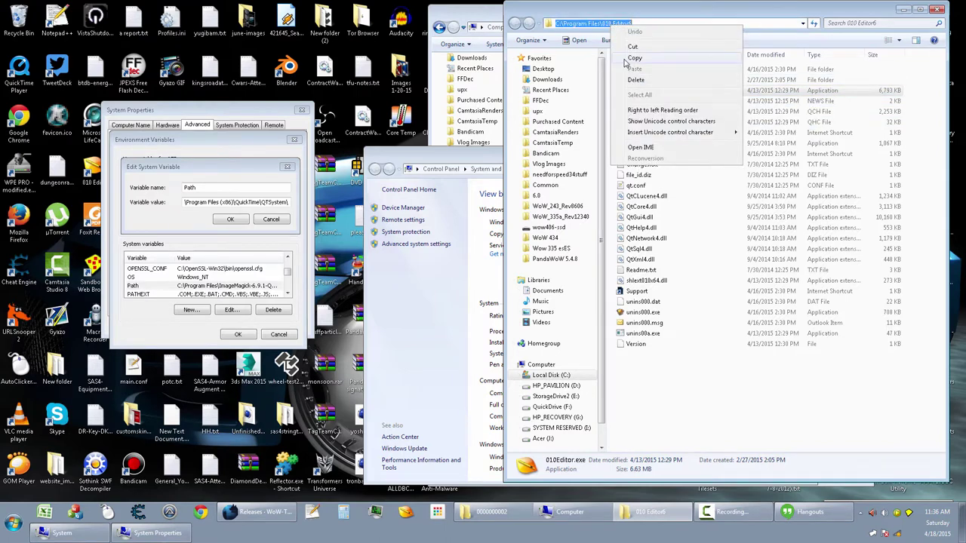
click(626, 62)
Append ;C:\Program Files\010 Editor6\; to the end of the Path variable's value and confirm the edit.
mouse_move(287, 203)
mouse_down()
mouse_move(246, 202)
mouse_move(306, 202)
mouse_up()
key(End)
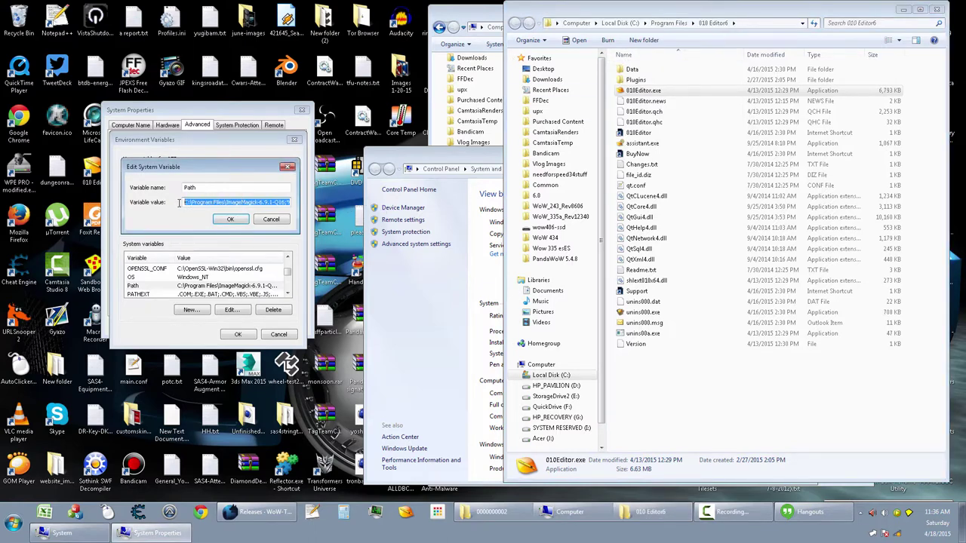
click(276, 204)
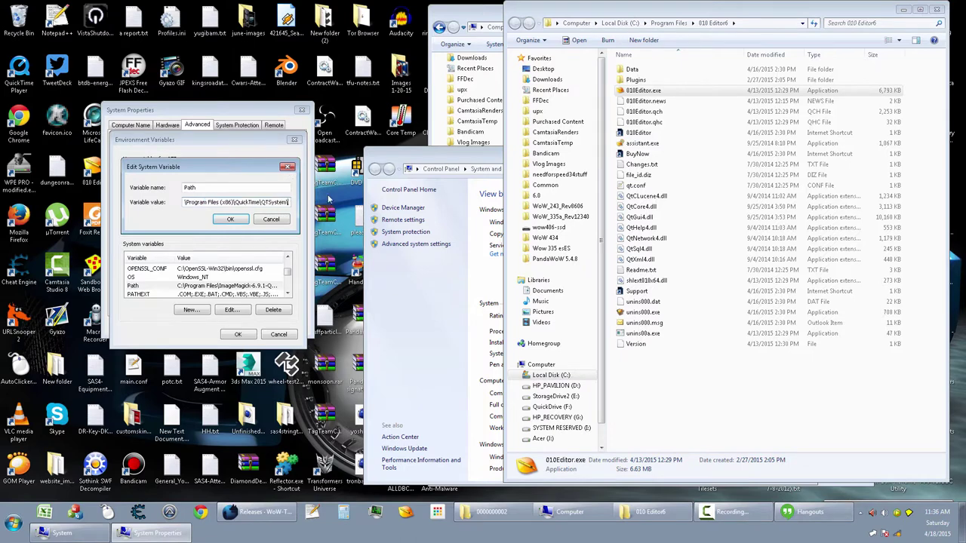
text(;)
key(ctrl+v)
text(\;)
click(230, 220)
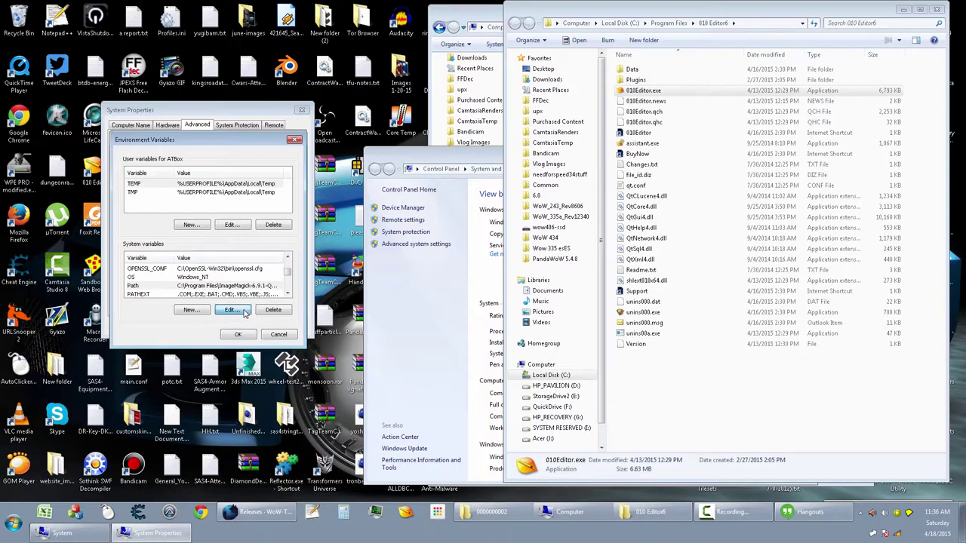
Remove the appended C:\Program Files\010 Editor6\; entry from the Path variable and accept the environment variables.
click(231, 310)
click(268, 203)
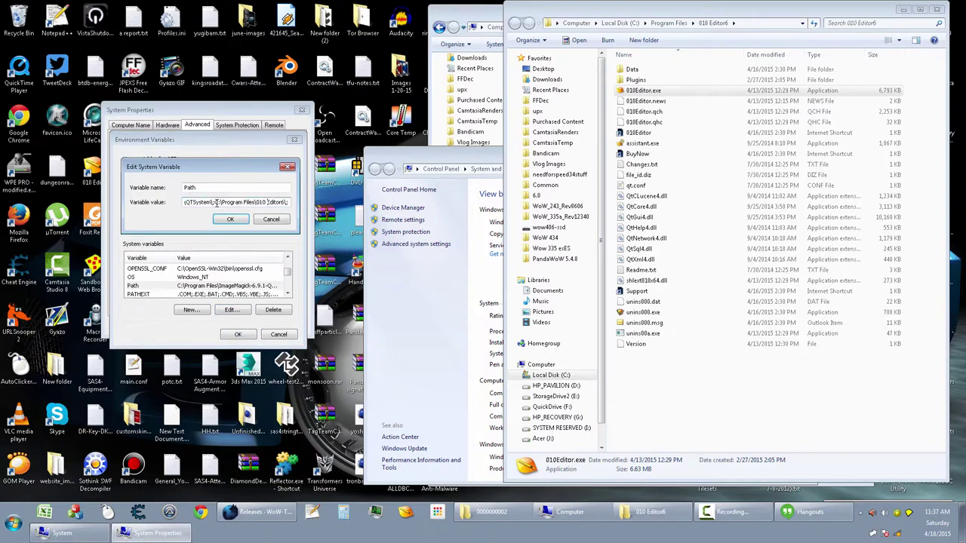
drag(217, 202, 290, 202)
key(BackSpace)
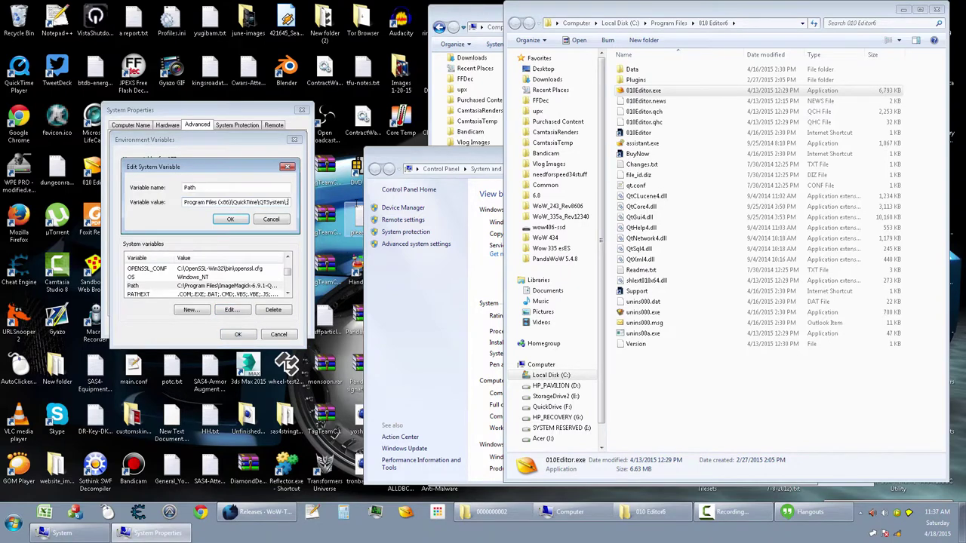
click(239, 222)
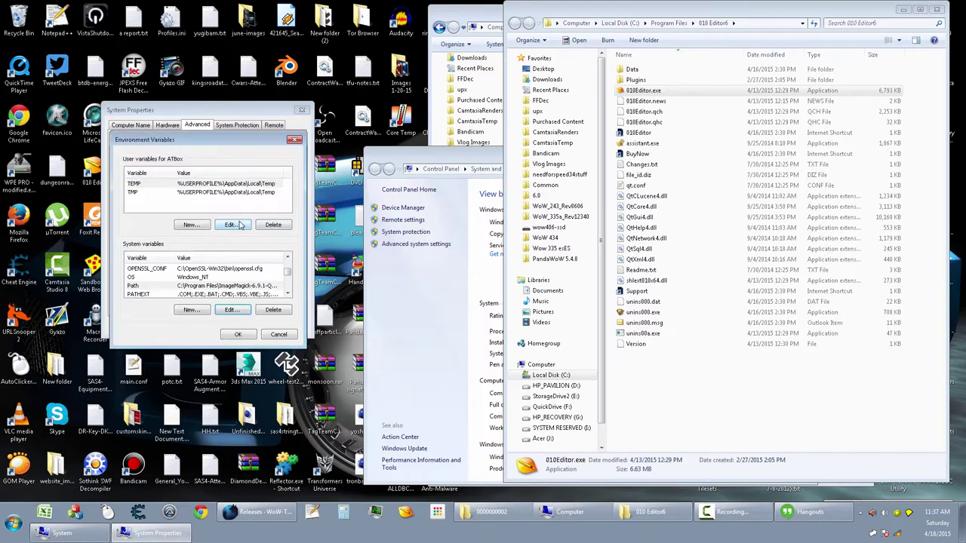
click(240, 336)
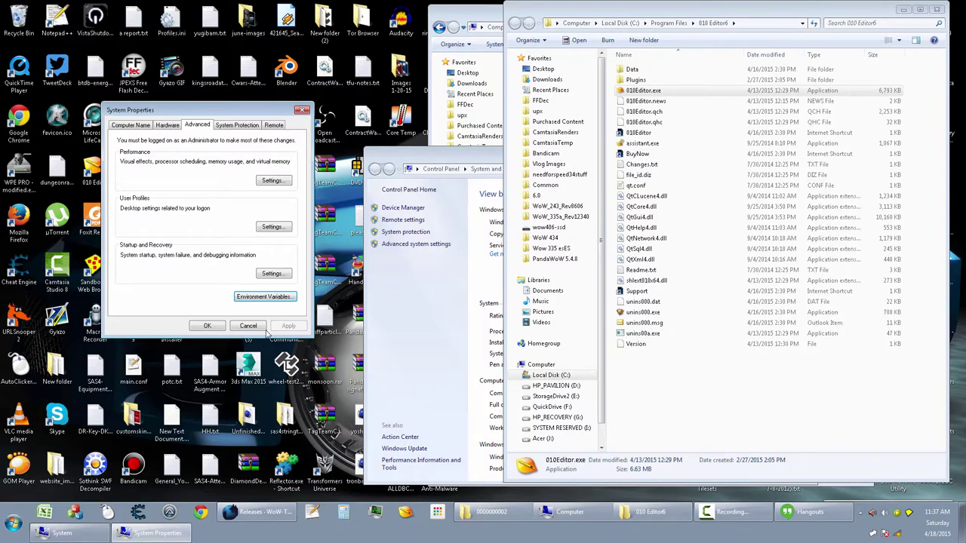
Close the System information window.
click(735, 372)
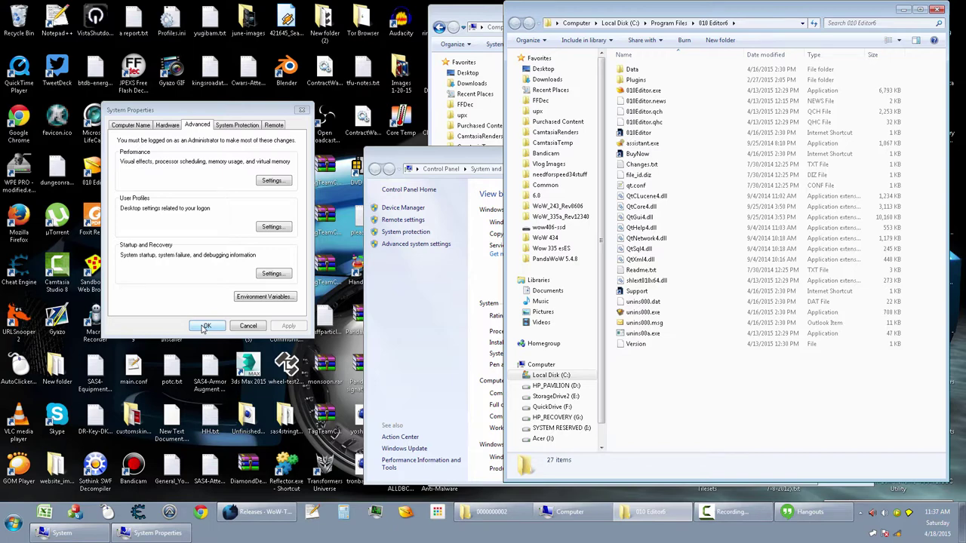
click(414, 294)
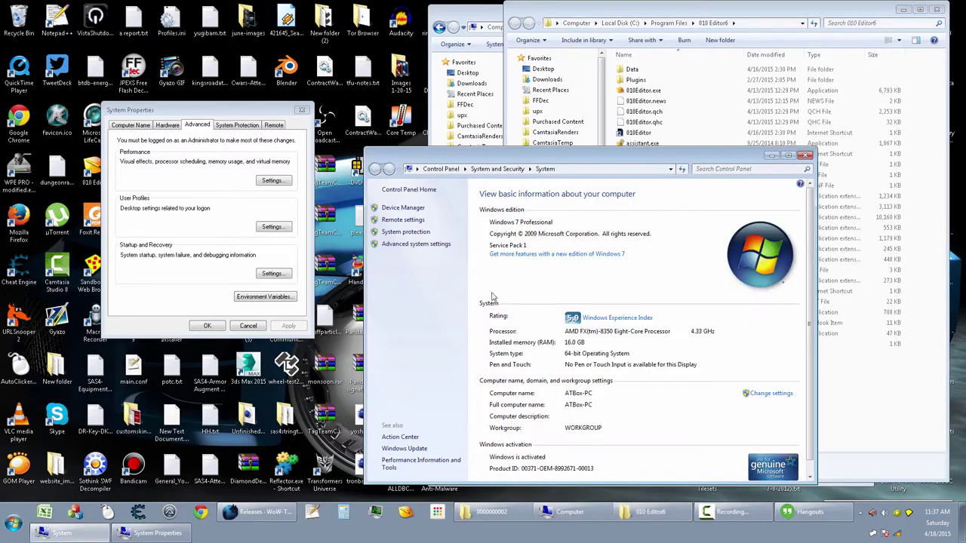
click(806, 155)
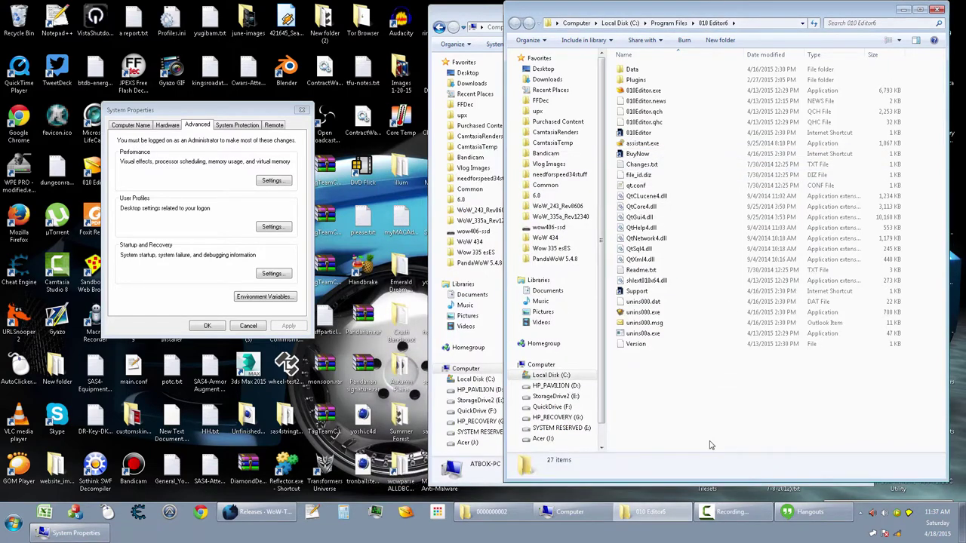
Close the 010 Editor6 folder and open the PTNG_WoD_Map_ADT_DownPorter_ToolSet archive stored on the C: drive.
click(939, 11)
double_click(577, 104)
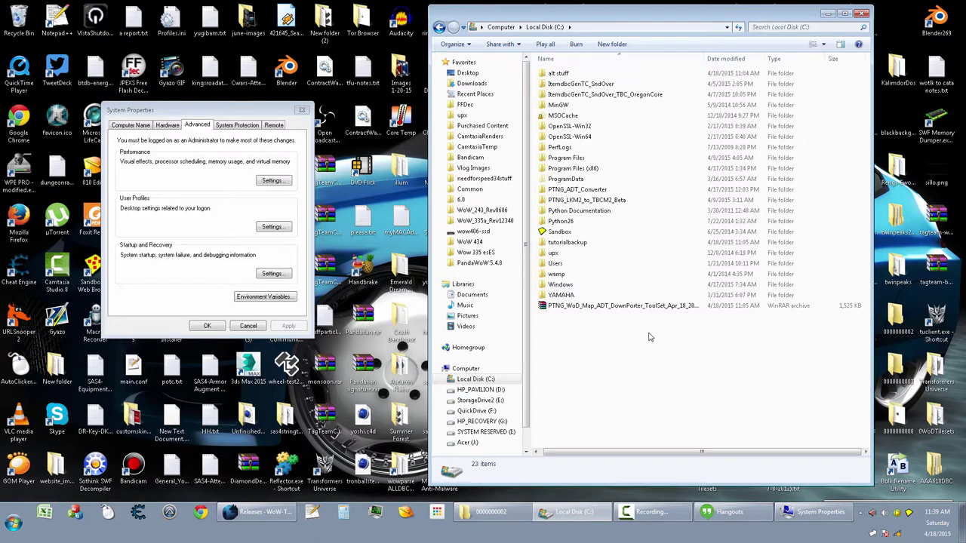
click(653, 309)
double_click(653, 309)
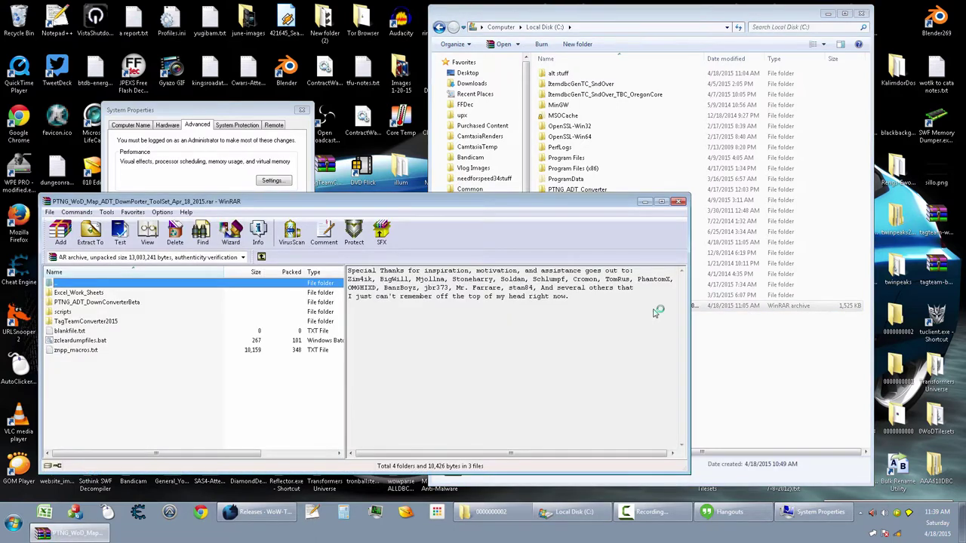
click(105, 371)
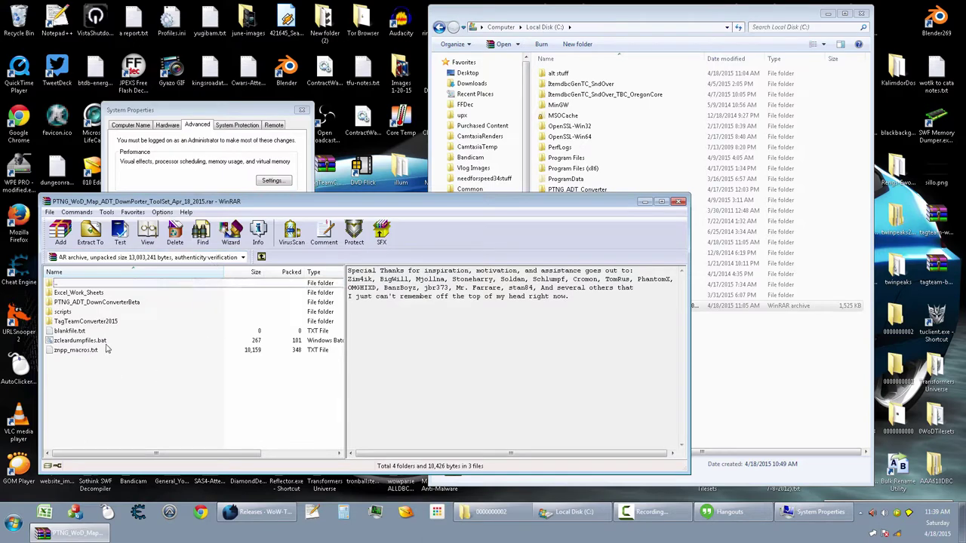
Extract PTNG_ADT_DownConverterBeta, scripts, blankfile.txt and zcleardumpfiles.bat from the archive to the root of the C: drive.
click(108, 305)
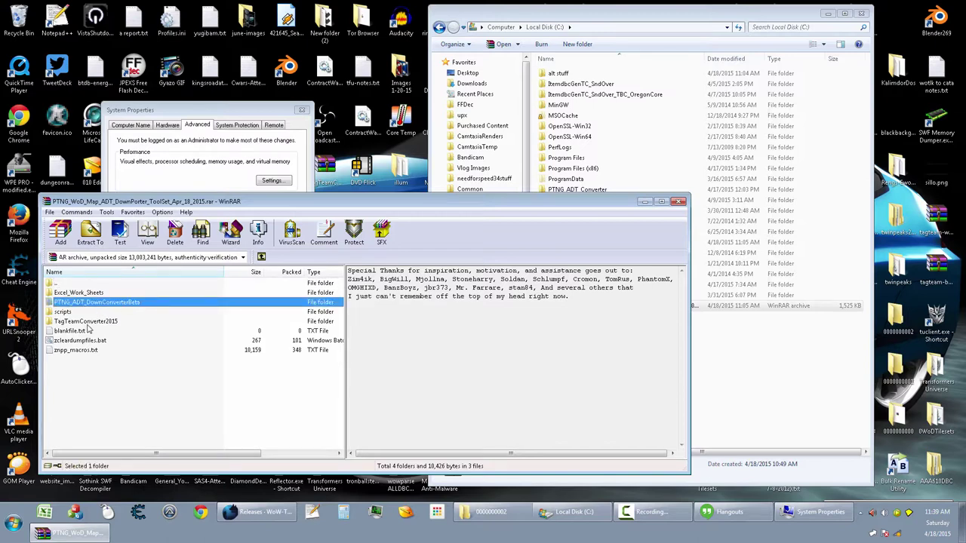
shift+click(87, 316)
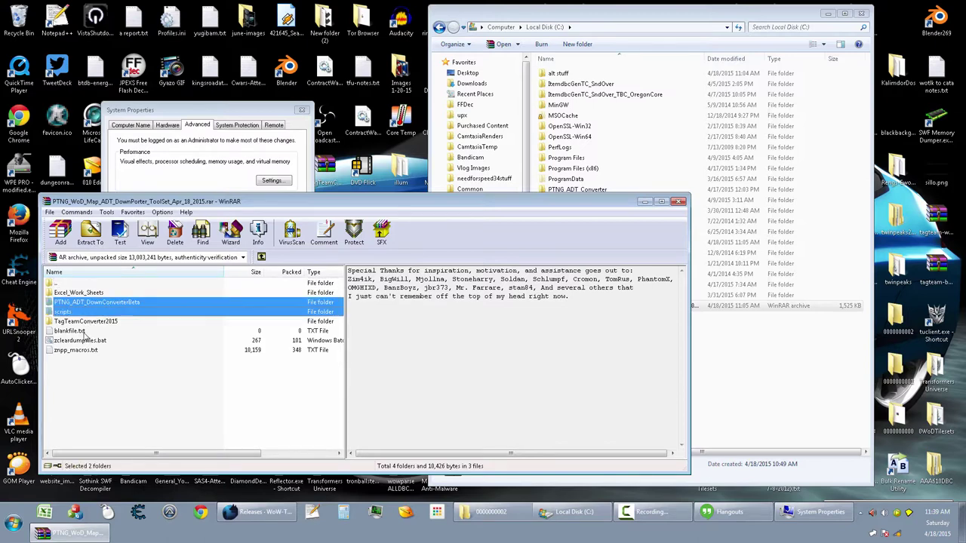
ctrl+click(83, 332)
ctrl+click(86, 341)
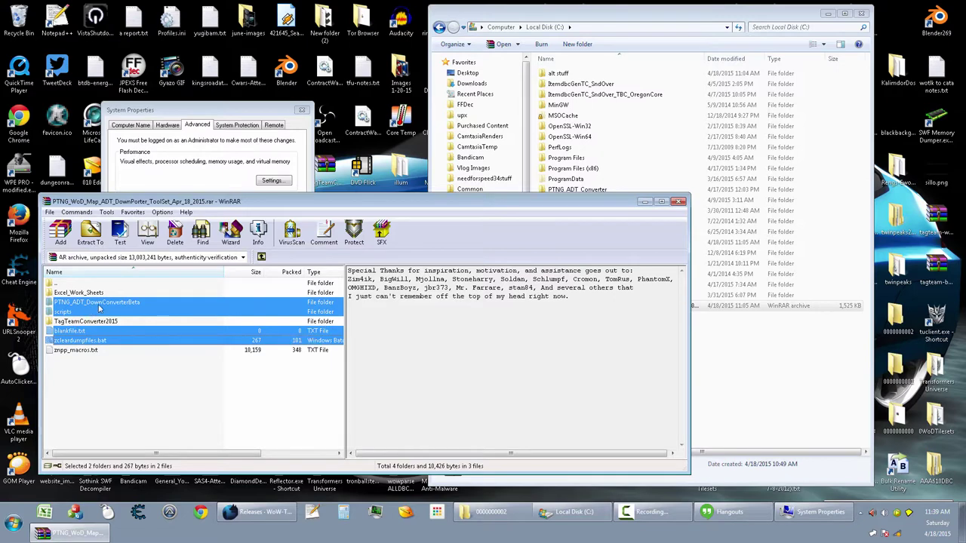
drag(107, 307, 763, 377)
click(734, 380)
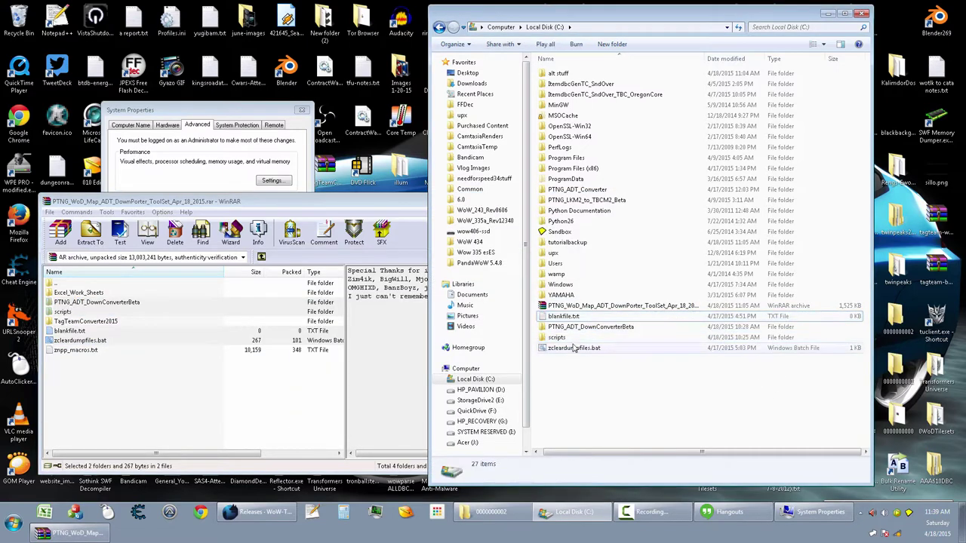
Open the extracted scripts folder and copy its full path.
double_click(573, 339)
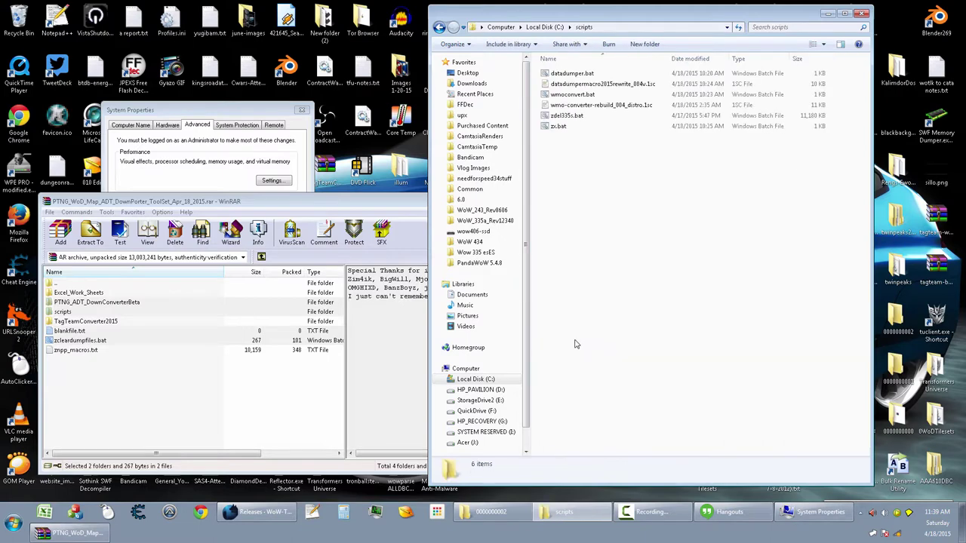
click(615, 28)
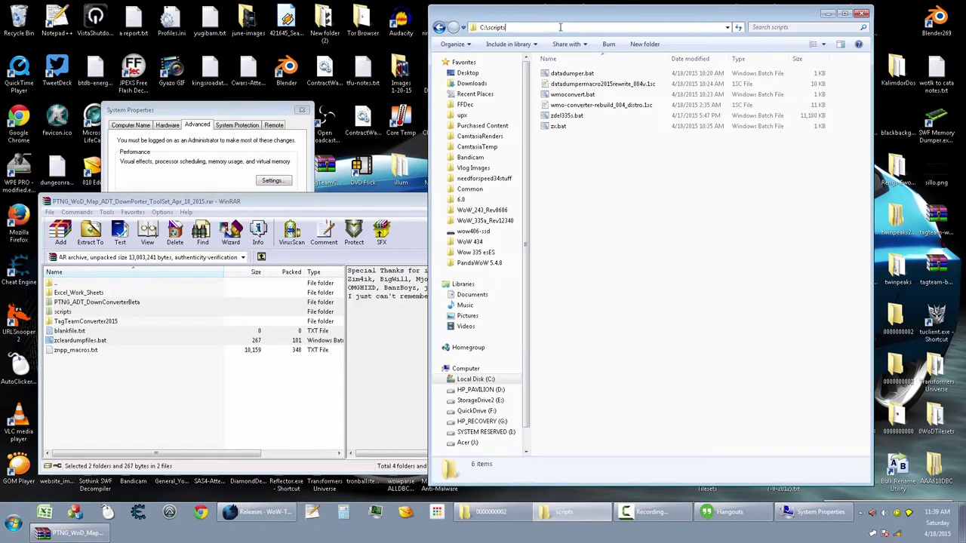
right_click(500, 30)
click(510, 59)
Append C:\scripts\; to the end of the Path system variable's value and accept the environment variables and system properties.
click(212, 174)
click(237, 296)
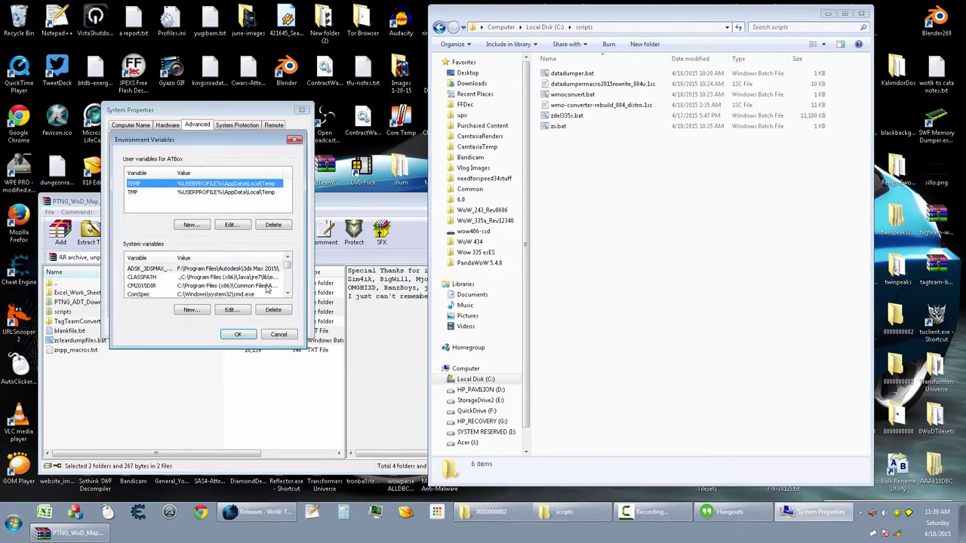
click(221, 287)
scroll(221, 287, down, 1)
scroll(221, 287, down, 3)
click(151, 278)
click(234, 310)
key(End)
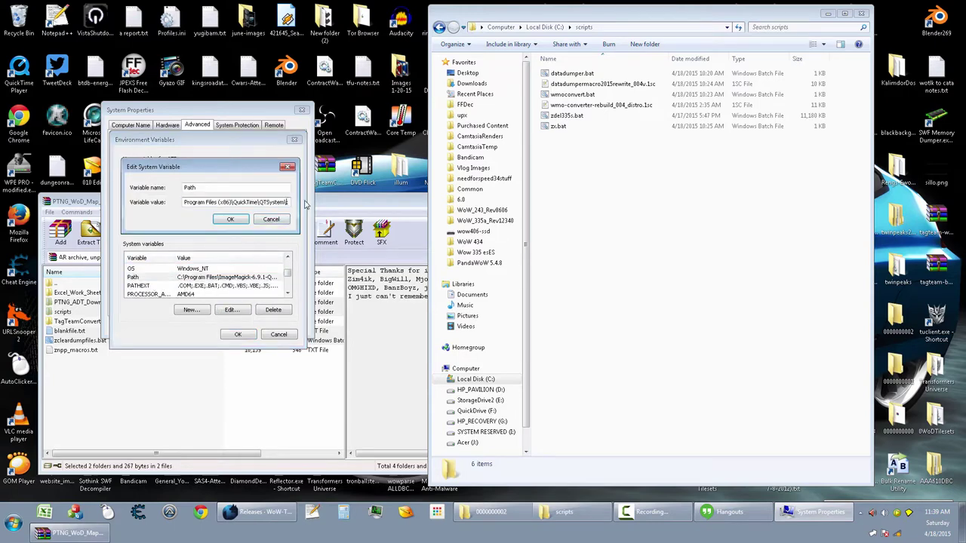
key(ctrl+v)
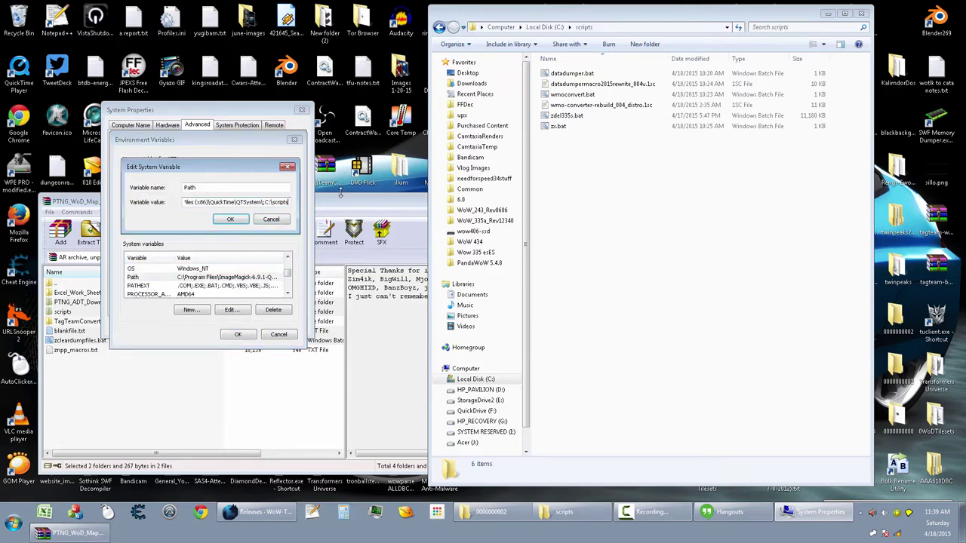
text(\;)
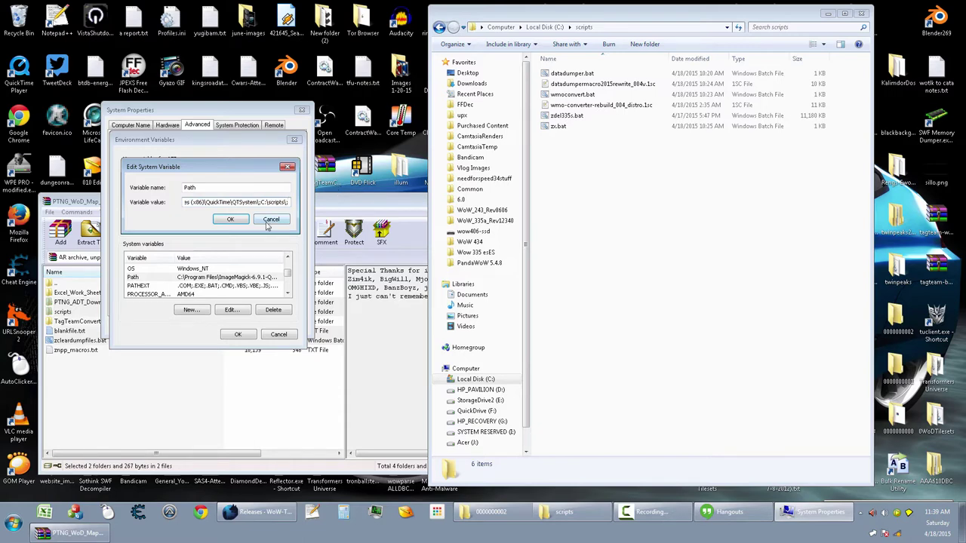
click(230, 219)
click(237, 335)
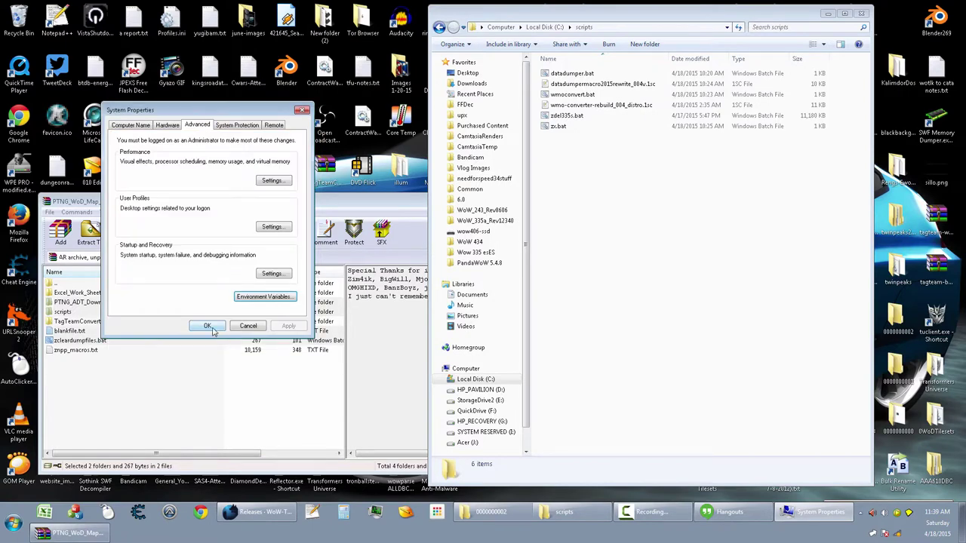
click(207, 327)
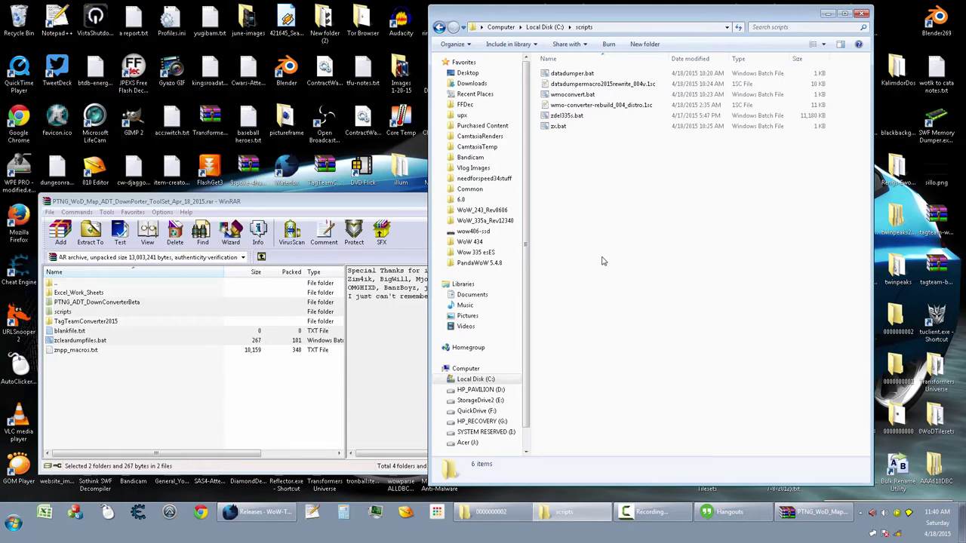
Run zx.bat from the scripts folder as a test and close its console window.
double_click(558, 127)
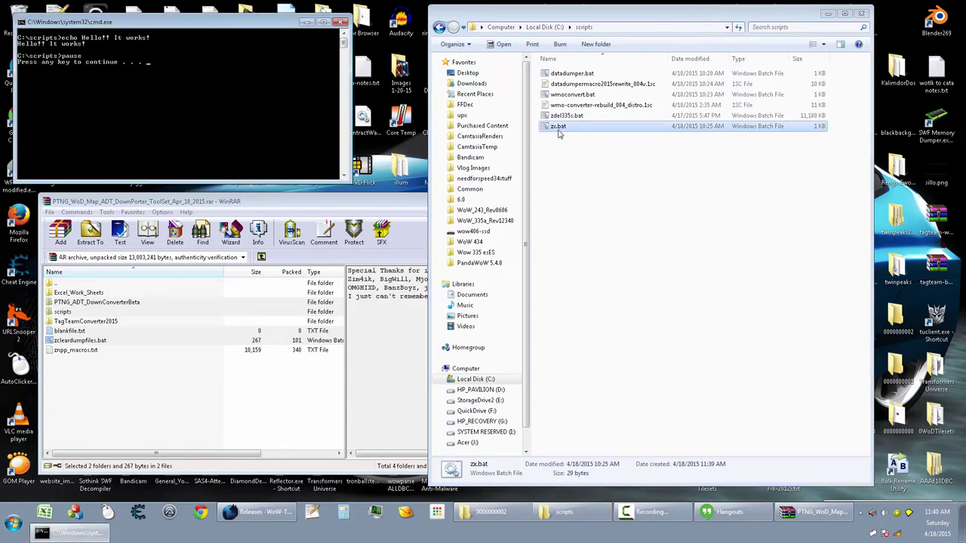
click(344, 129)
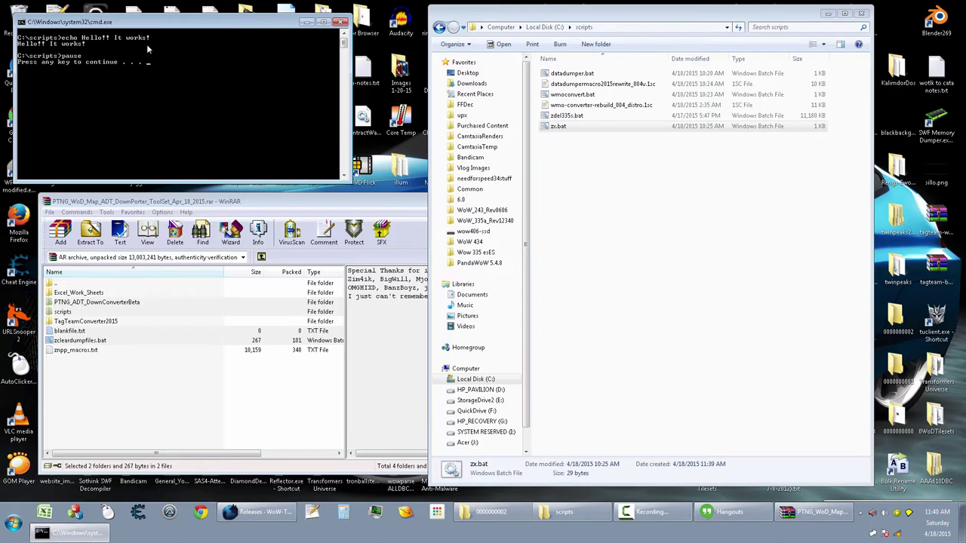
click(342, 22)
right_click(569, 129)
click(579, 147)
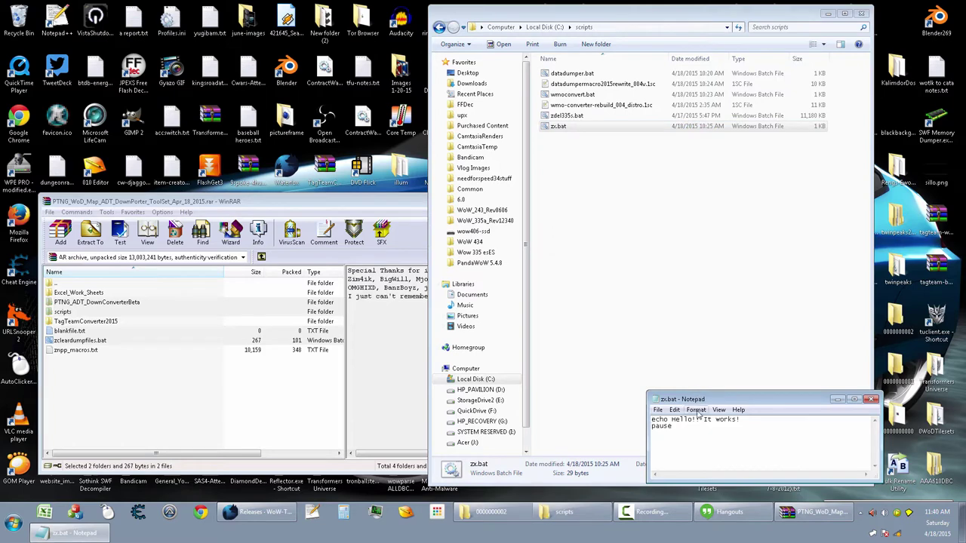
key(Return)
text(echo off)
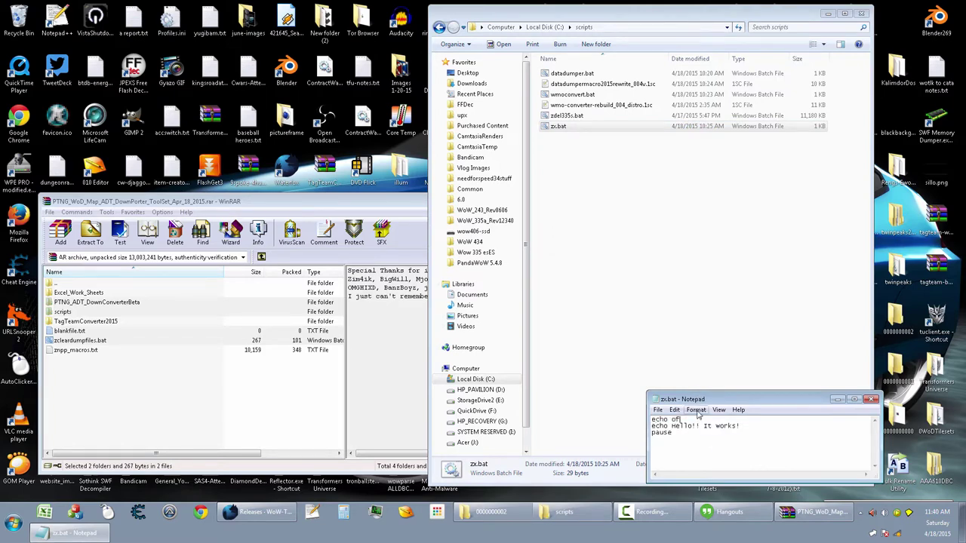
key(BackSpace)
key(BackSpace)
key(BackSpace)
key(BackSpace)
key(BackSpace)
key(BackSpace)
key(BackSpace)
key(BackSpace)
text(@echo off)
key(ctrl+s)
click(870, 400)
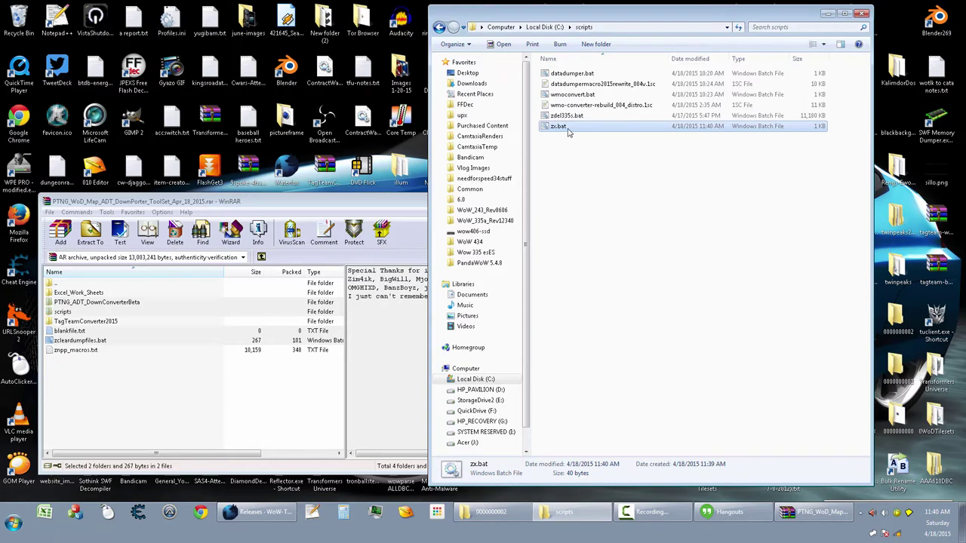
Run the edited zx.bat to test its output and close the console window.
double_click(571, 127)
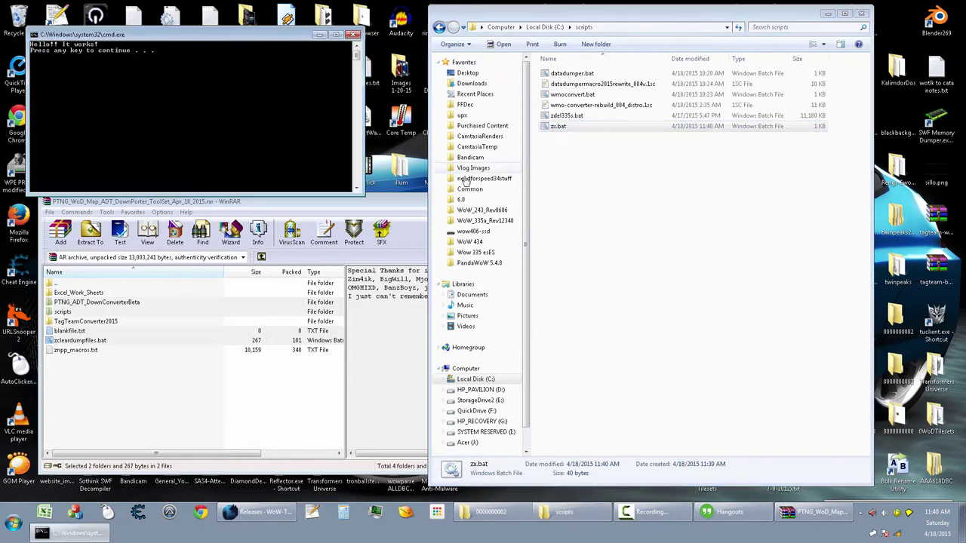
click(353, 35)
click(588, 191)
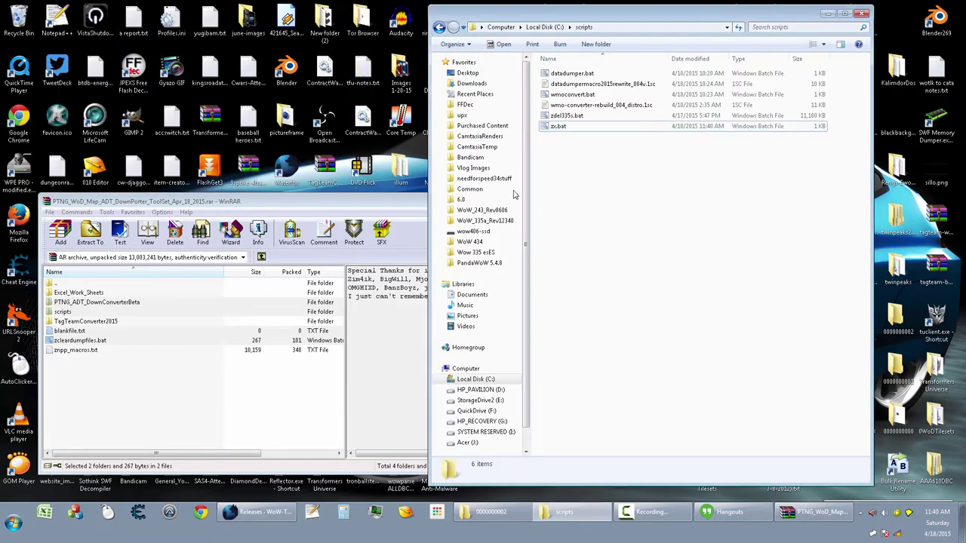
Try to run the zx command from a folder window on the QuickDrive (F:) drive, and close the resulting browser tab and folder window.
click(14, 523)
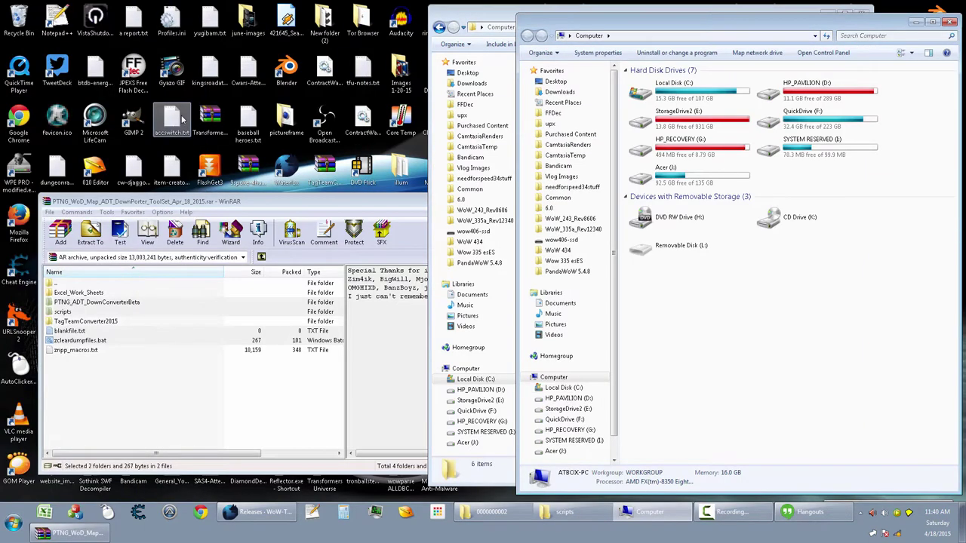
double_click(792, 117)
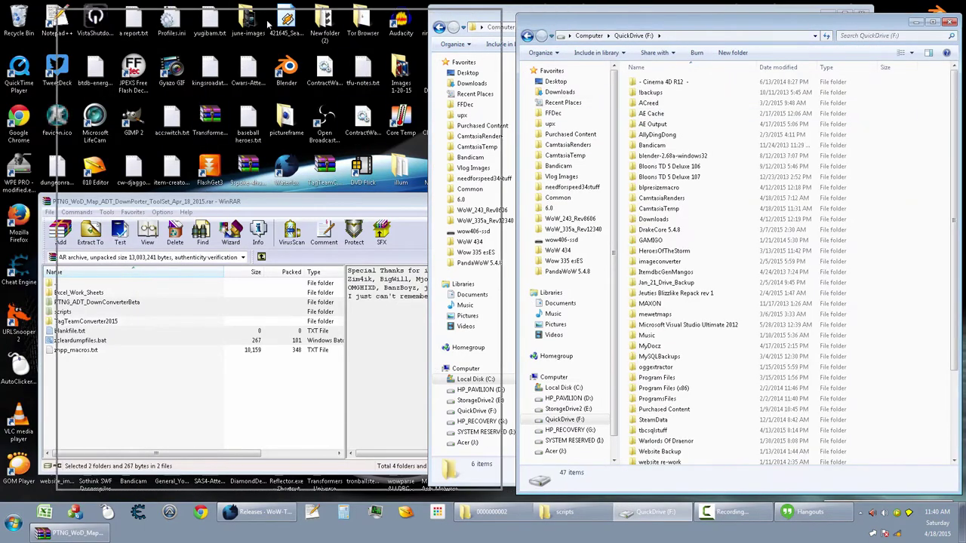
drag(287, 17, 233, 17)
click(243, 32)
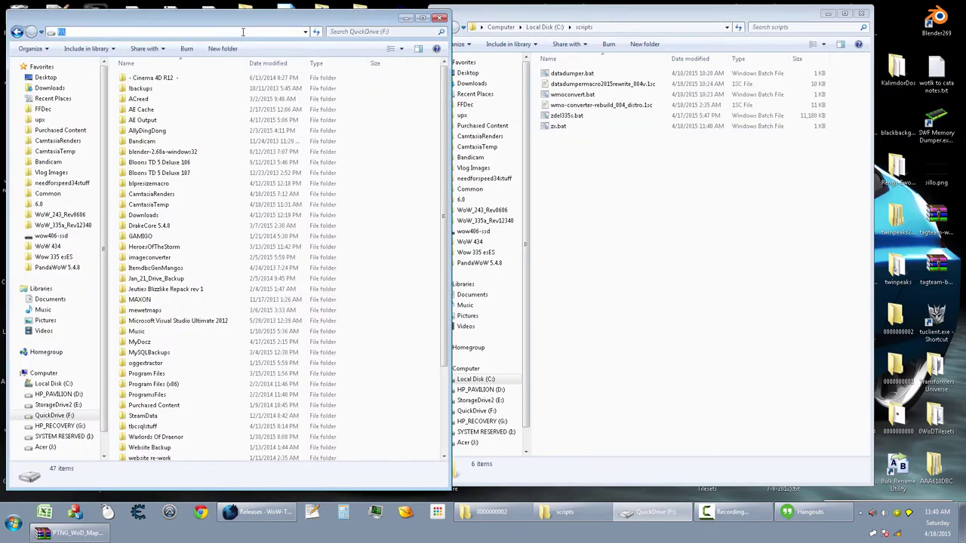
text(zx)
key(Return)
right_click(259, 7)
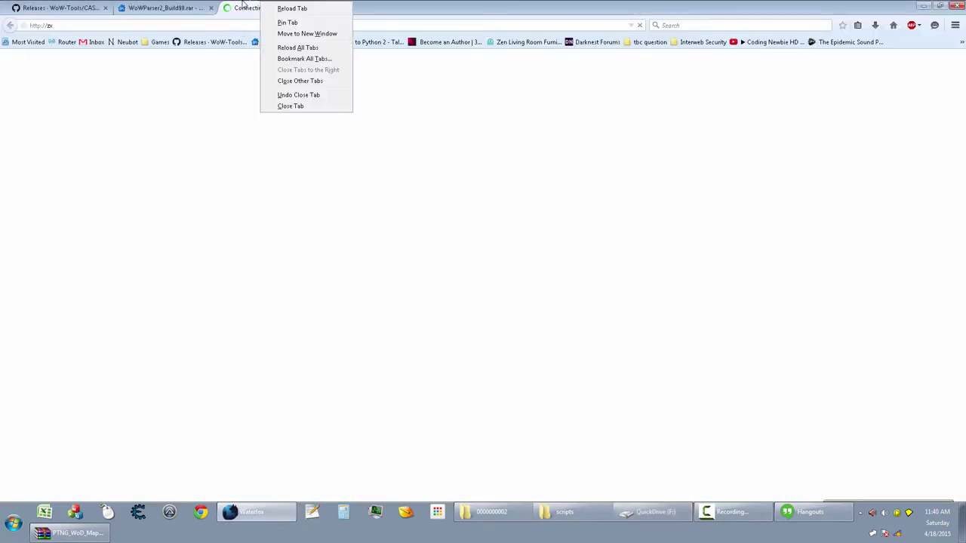
click(286, 106)
click(924, 5)
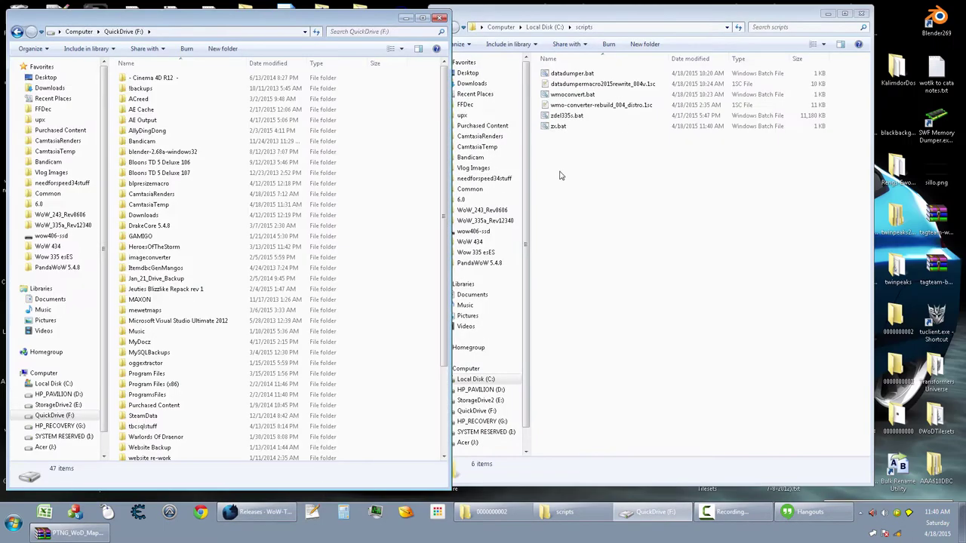
click(439, 17)
click(634, 218)
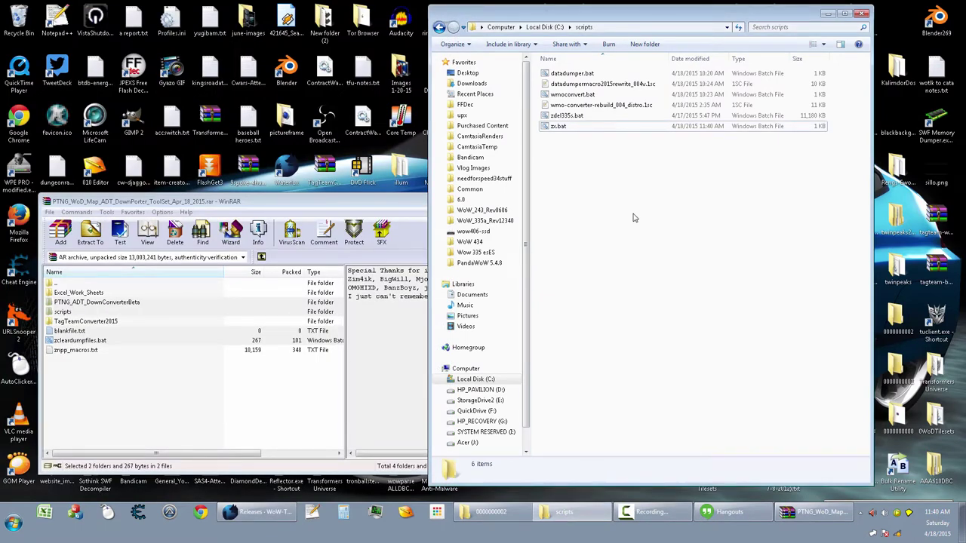
Try to run the zx command from the folder window at the root of the C: drive, and close the resulting browser tab.
click(534, 27)
click(617, 28)
text(zx)
key(Return)
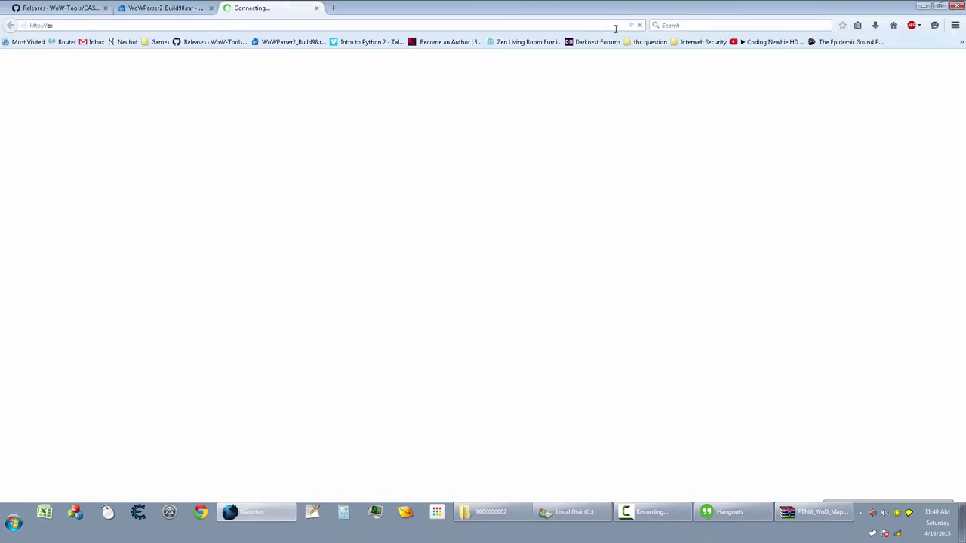
click(316, 8)
click(924, 7)
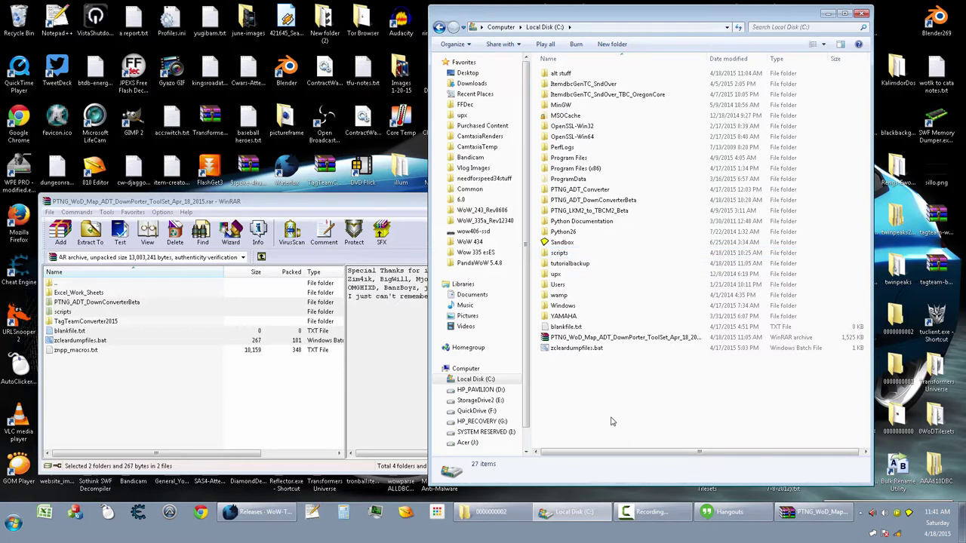
Switch to the browser and download WoWParser2_Build98.rar from the cntc2 project page, opening it directly in WinRAR.
mouse_move(267, 518)
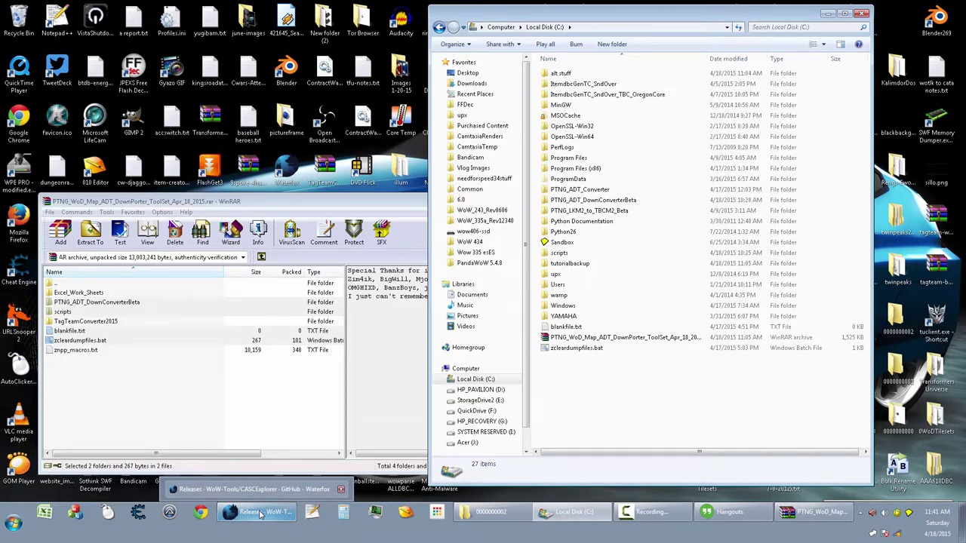
click(260, 513)
click(166, 7)
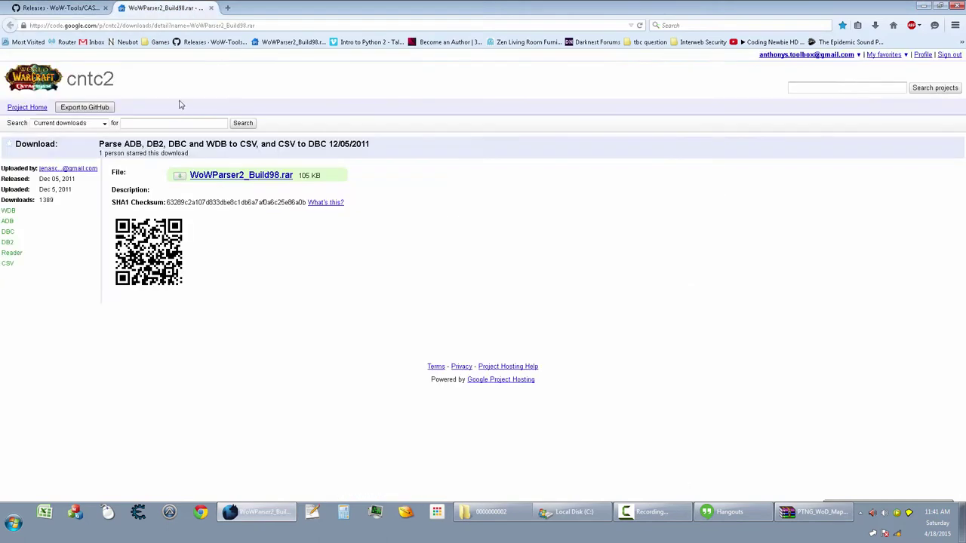
click(222, 180)
click(303, 342)
click(407, 406)
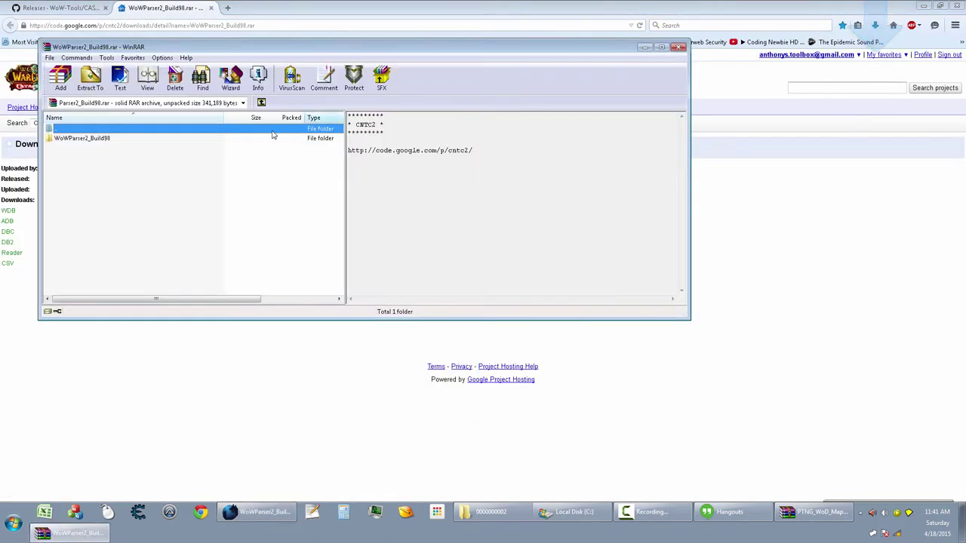
Clear the view to the desktop, create a new desktop folder named utorialparse, and open it.
click(923, 6)
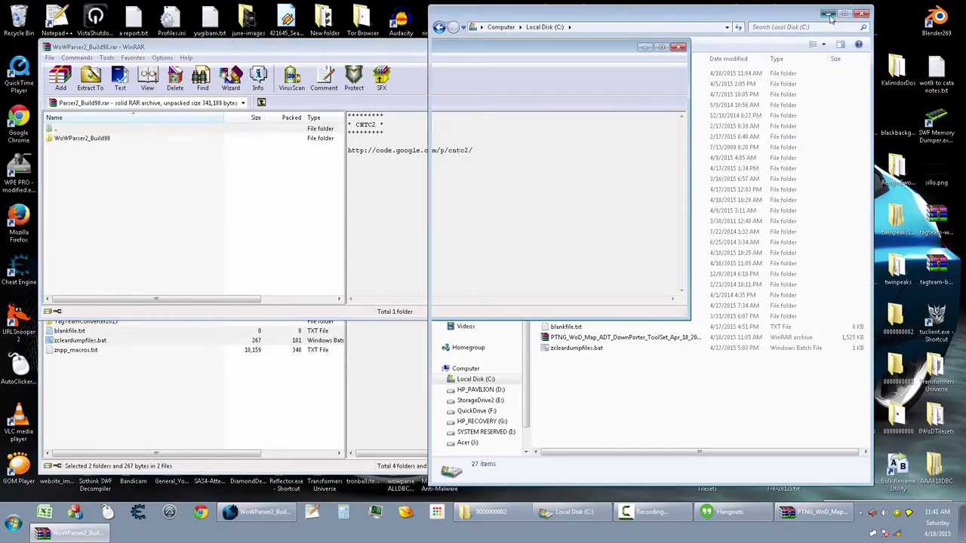
click(828, 14)
click(96, 140)
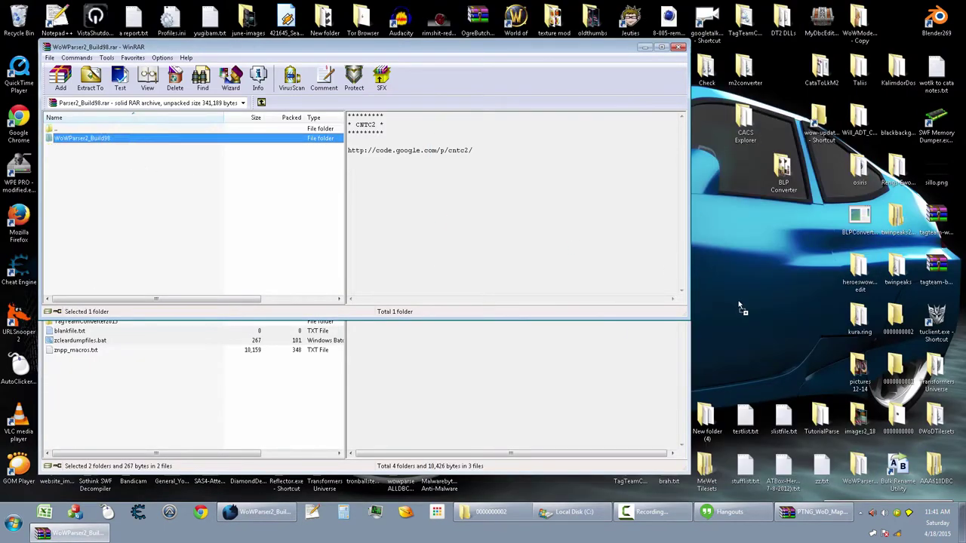
drag(724, 302, 760, 305)
click(571, 351)
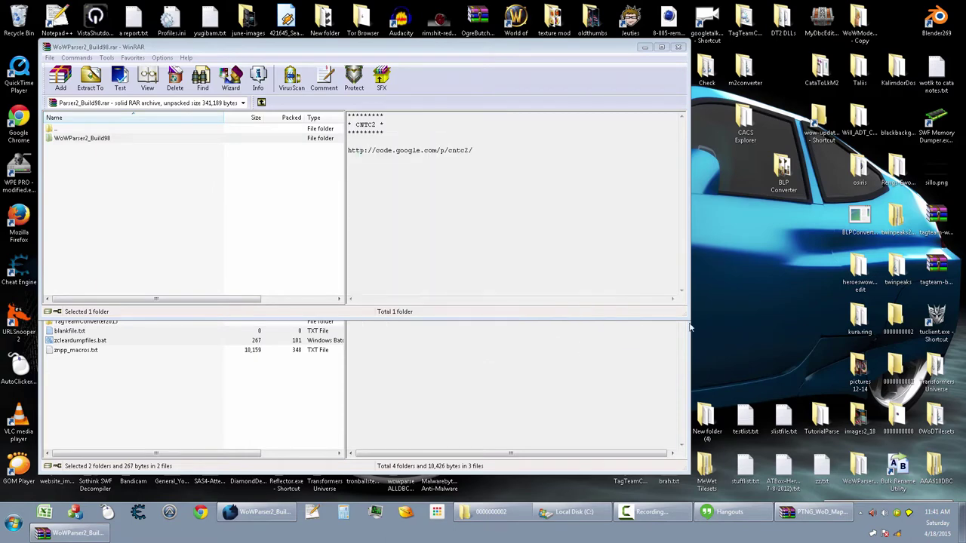
right_click(771, 309)
mouse_move(800, 405)
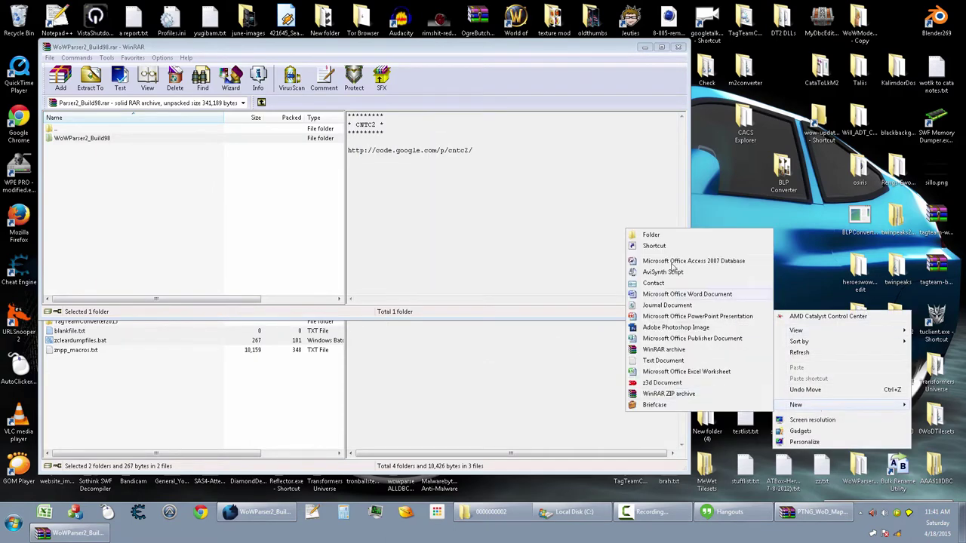
click(680, 238)
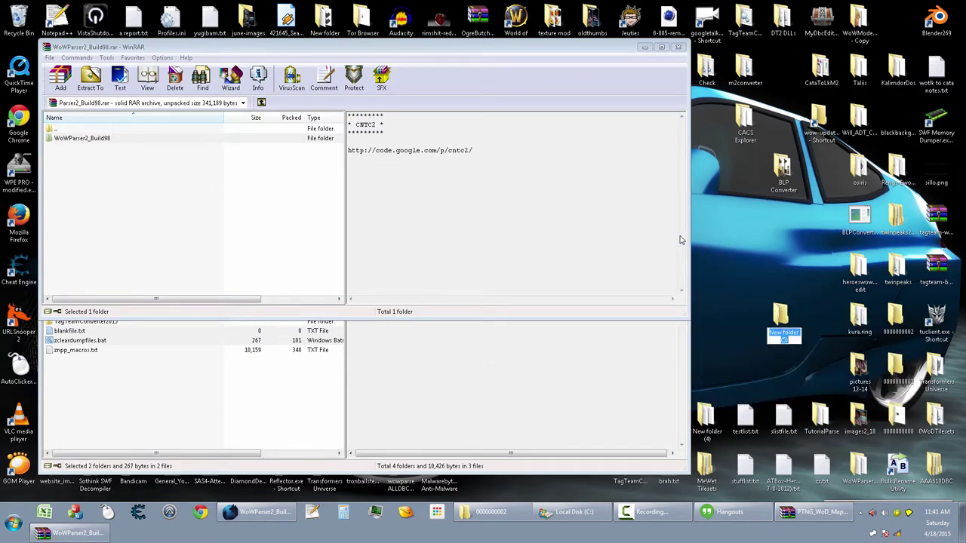
key(BackSpace)
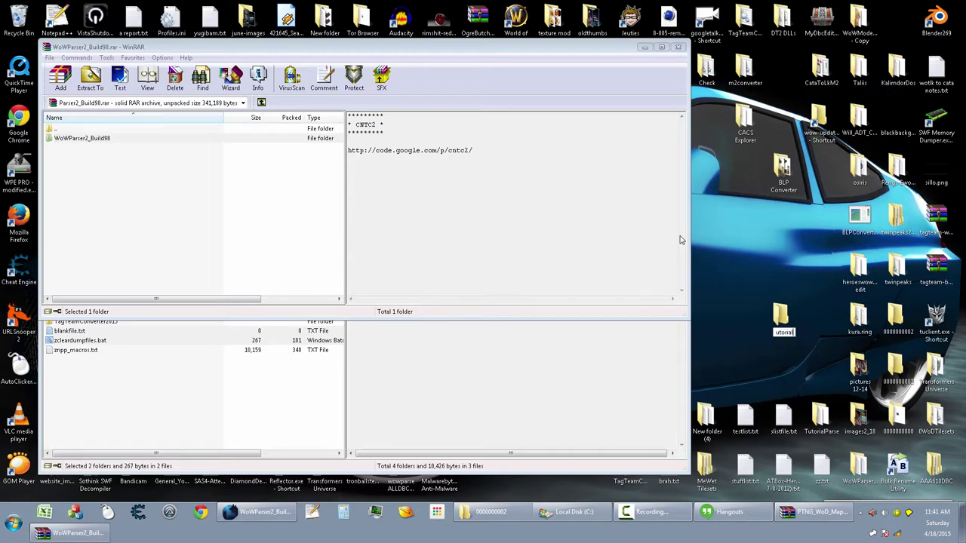
text(utorialparse)
key(Return)
key(Return)
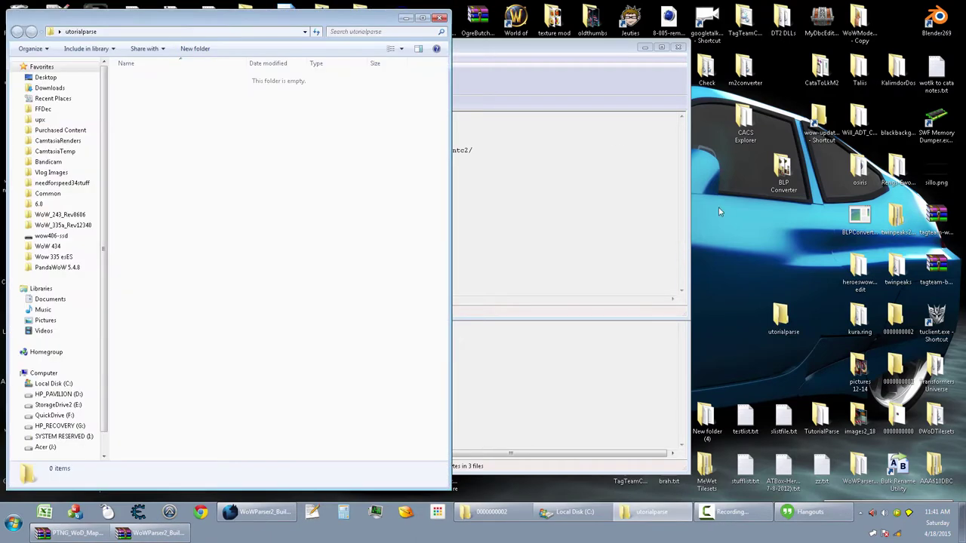
Extract WoWParser2_ADB_DB2_WDB_DBC_Reader.exe, WoWParser2_CSV_to_DBC.exe and WoWParserReader.cfg from the archive into the utorialparse folder, and close the archive.
drag(194, 4, 687, 6)
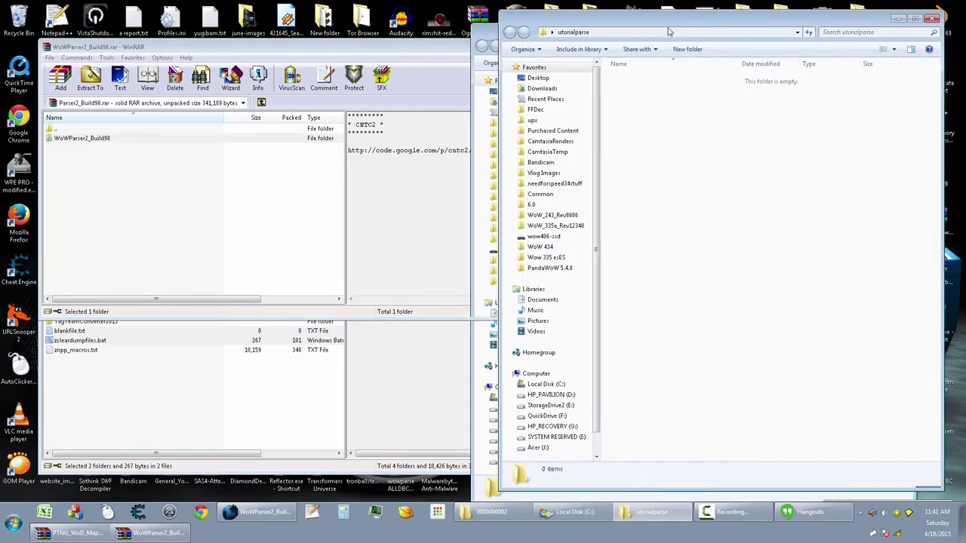
double_click(81, 139)
drag(139, 215, 71, 137)
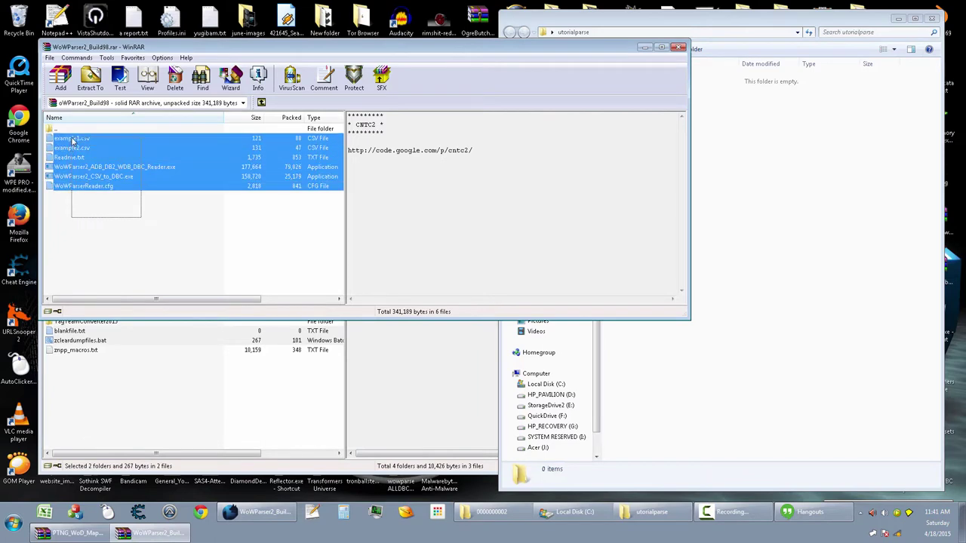
drag(116, 218, 86, 169)
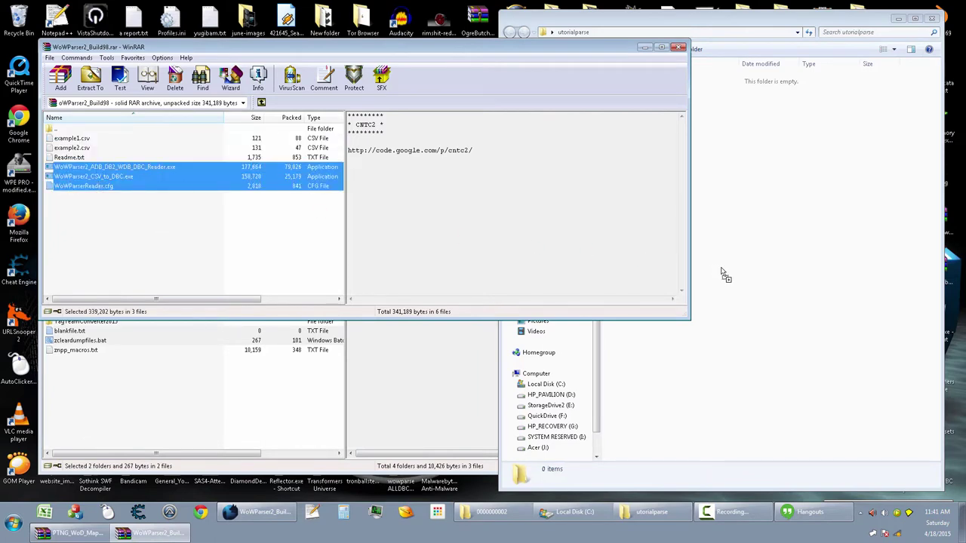
drag(549, 273, 755, 226)
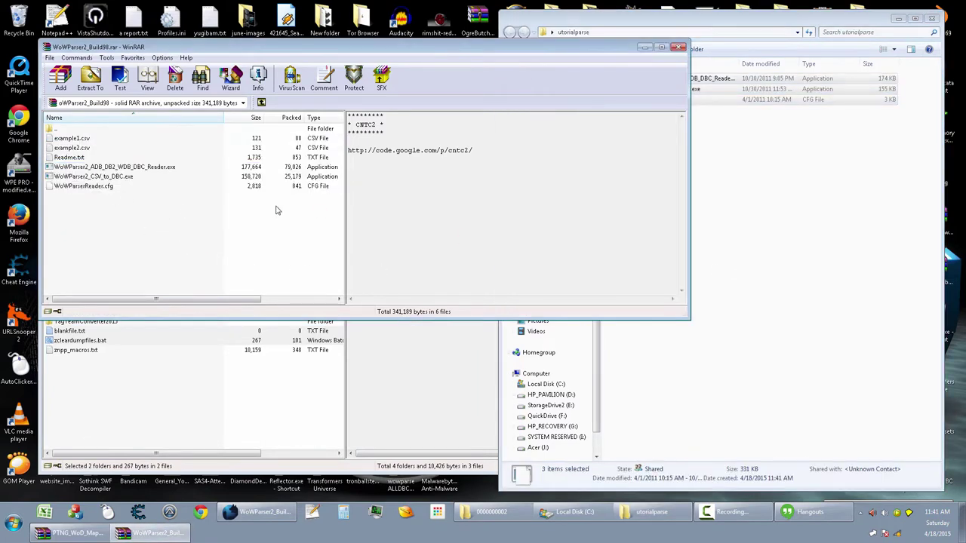
click(678, 47)
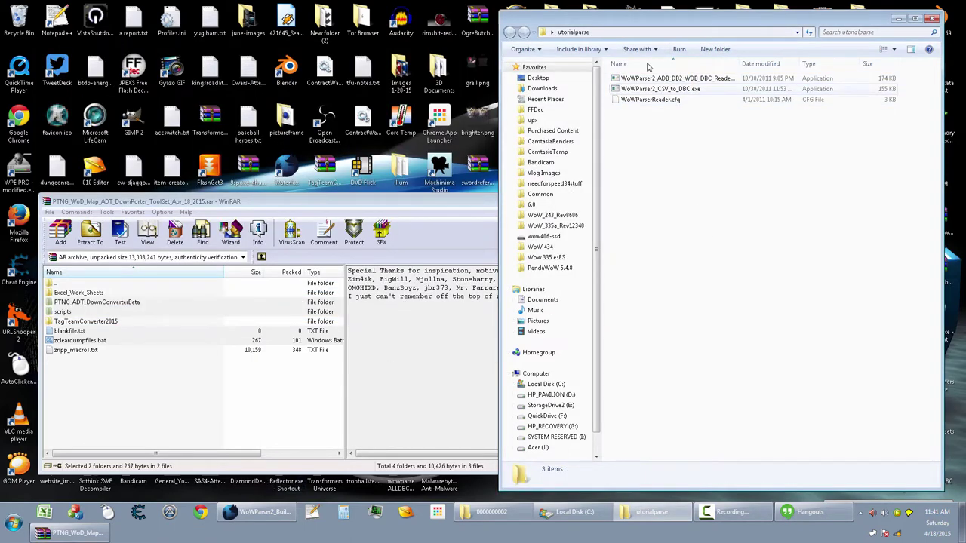
drag(680, 21, 652, 285)
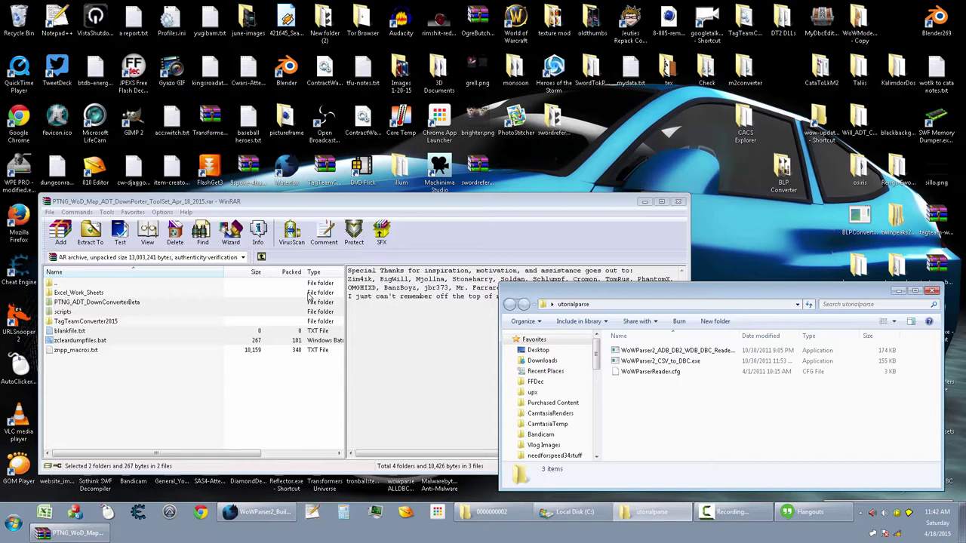
Switch to the browser and download the latest CASCExplorer.zip from the WoW-Tools GitHub releases page, opening it directly in WinRAR.
click(257, 512)
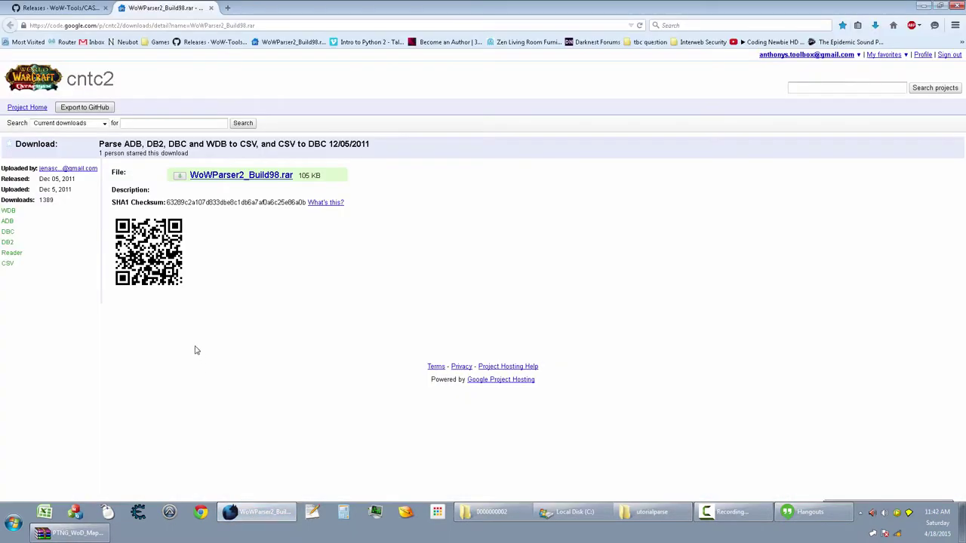
click(85, 8)
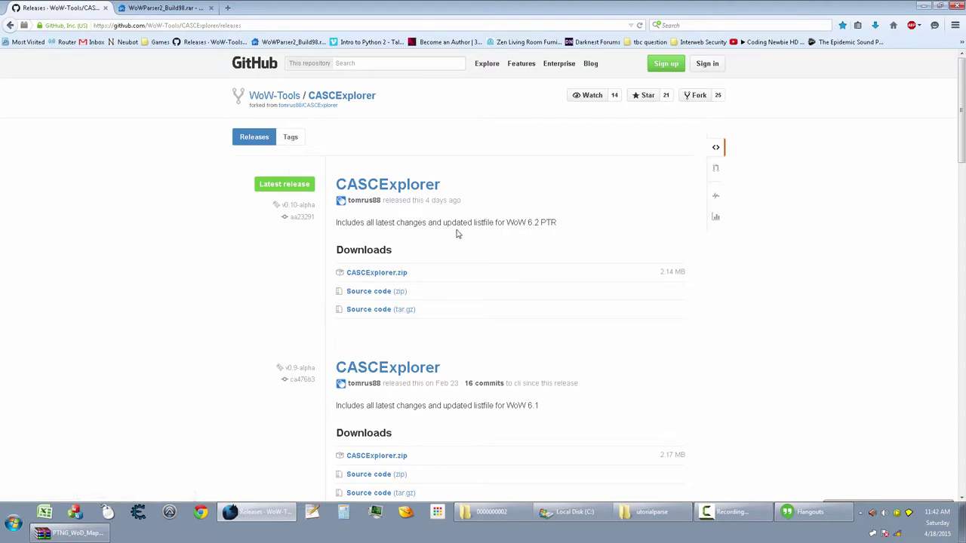
click(384, 273)
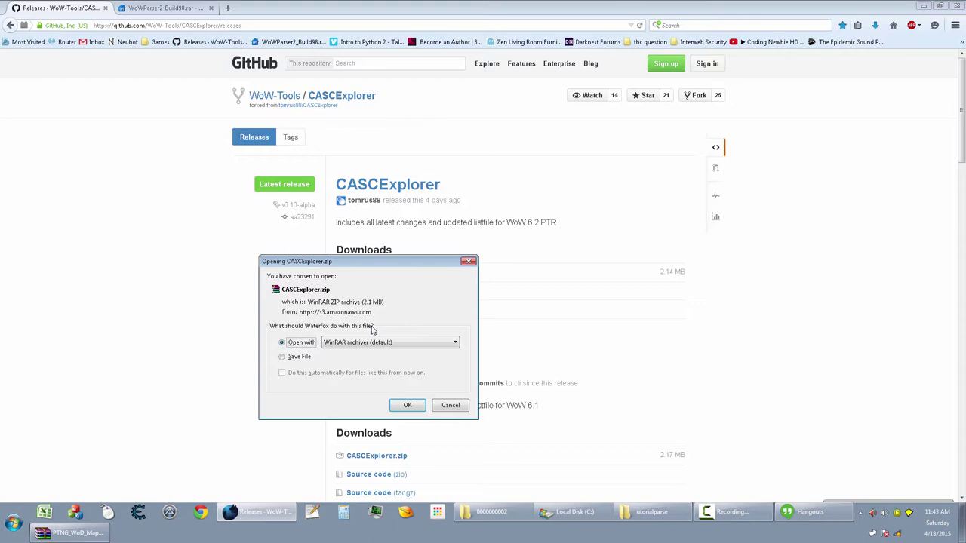
click(406, 405)
click(505, 248)
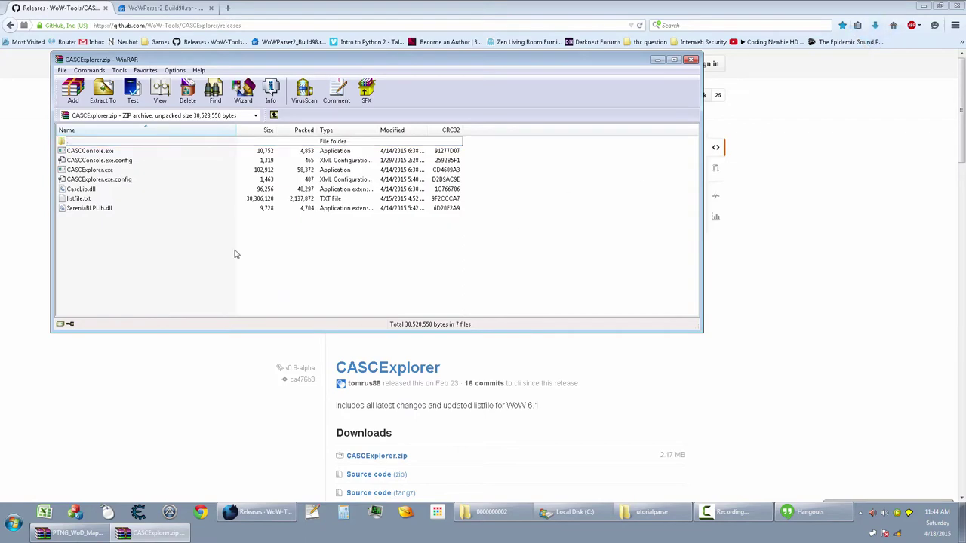
Minimize the browser, close the utorialparse folder, and create and open a new desktop folder named utorialcasc.
click(923, 6)
click(923, 5)
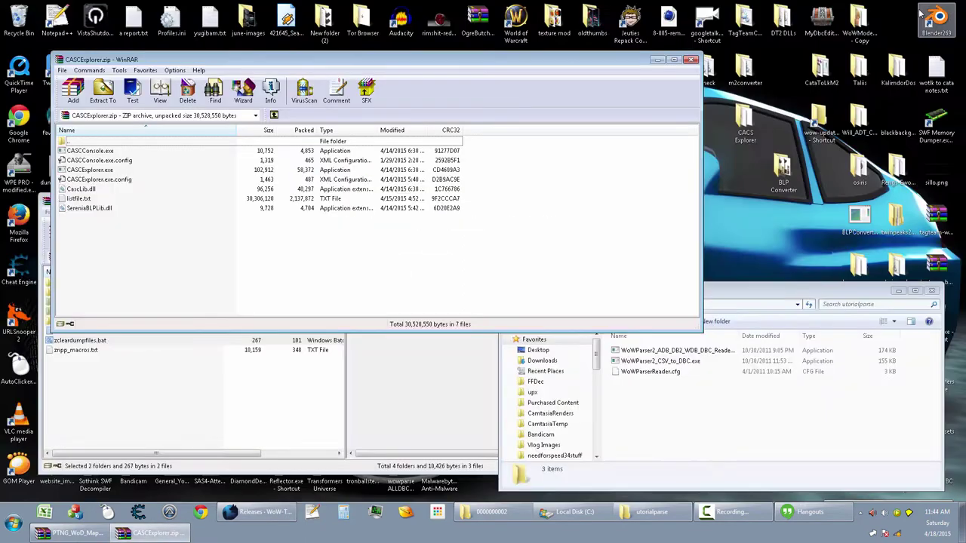
right_click(784, 211)
click(761, 234)
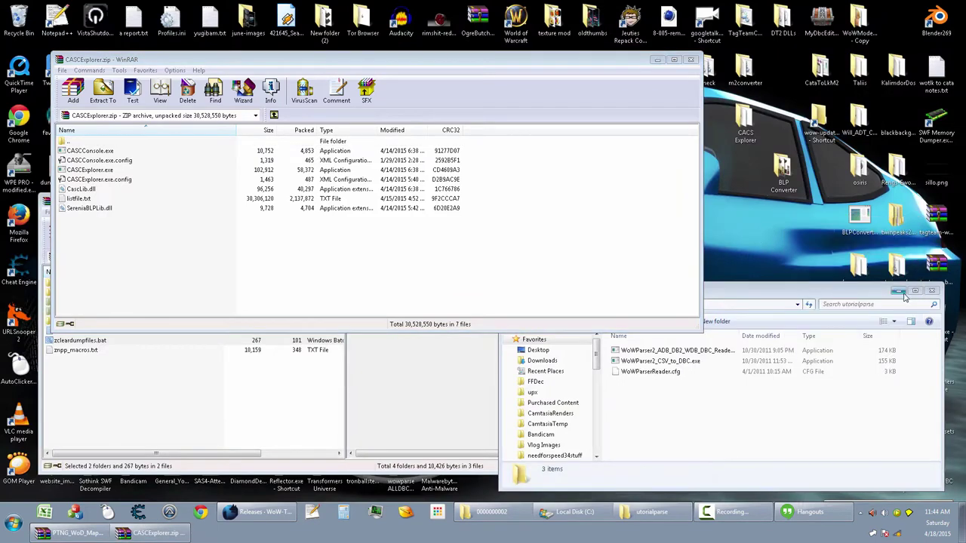
click(800, 426)
click(932, 292)
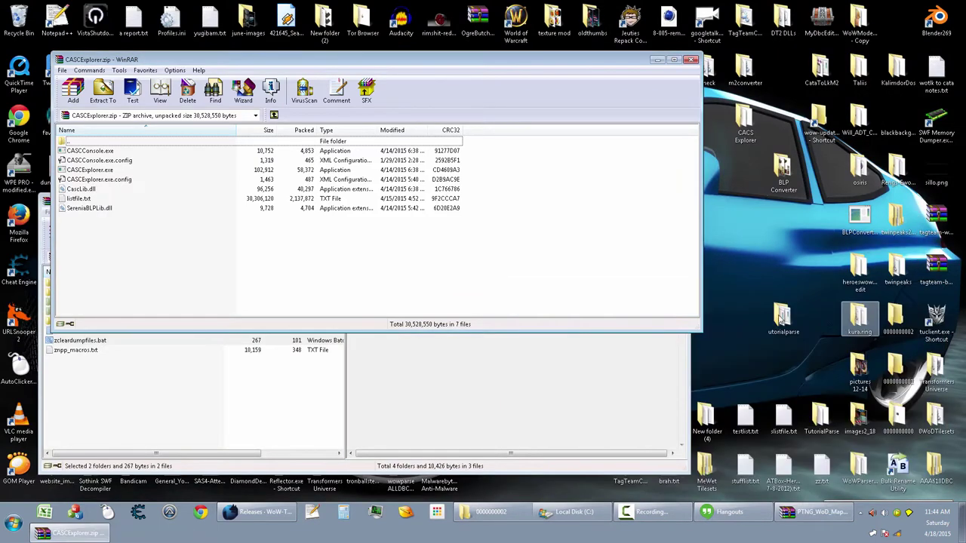
right_click(775, 287)
right_click(740, 321)
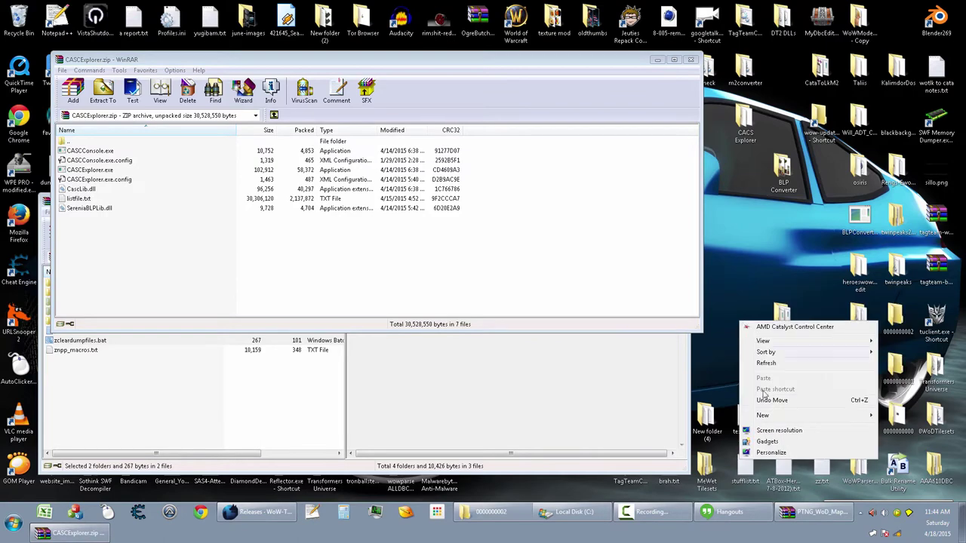
mouse_move(765, 415)
click(641, 254)
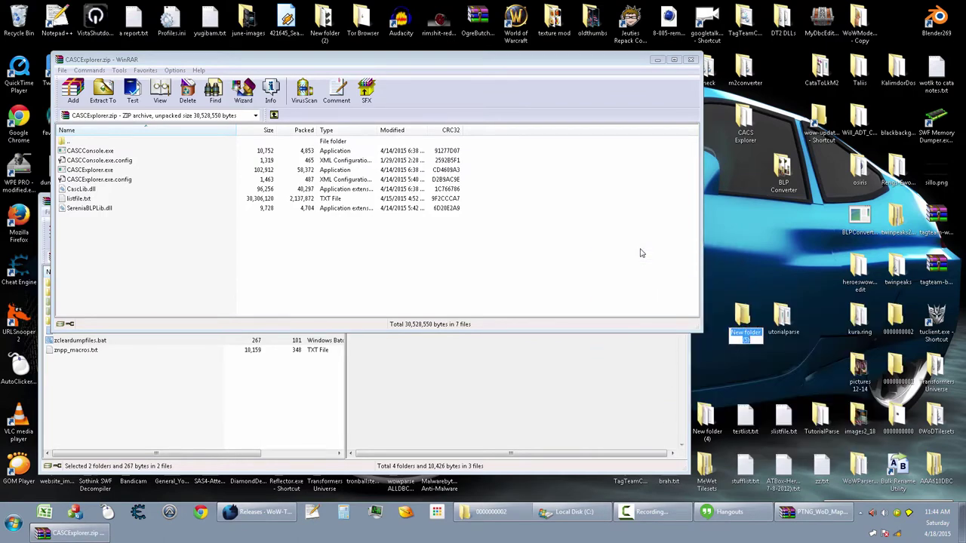
text(utorialcasc)
key(Return)
key(Return)
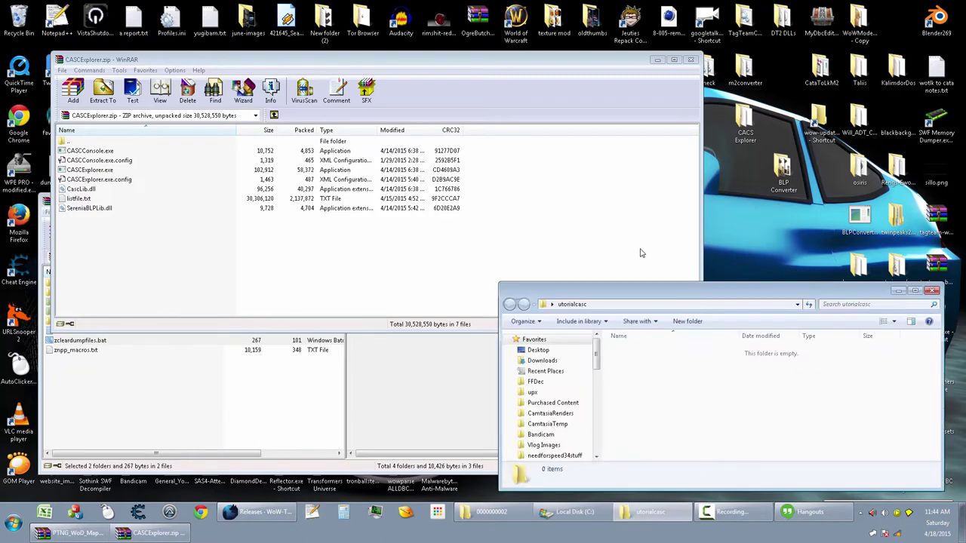
Extract all the CASCExplorer.zip files into the utorialcasc folder and close the archive.
drag(313, 186, 83, 144)
drag(83, 198, 617, 409)
click(691, 60)
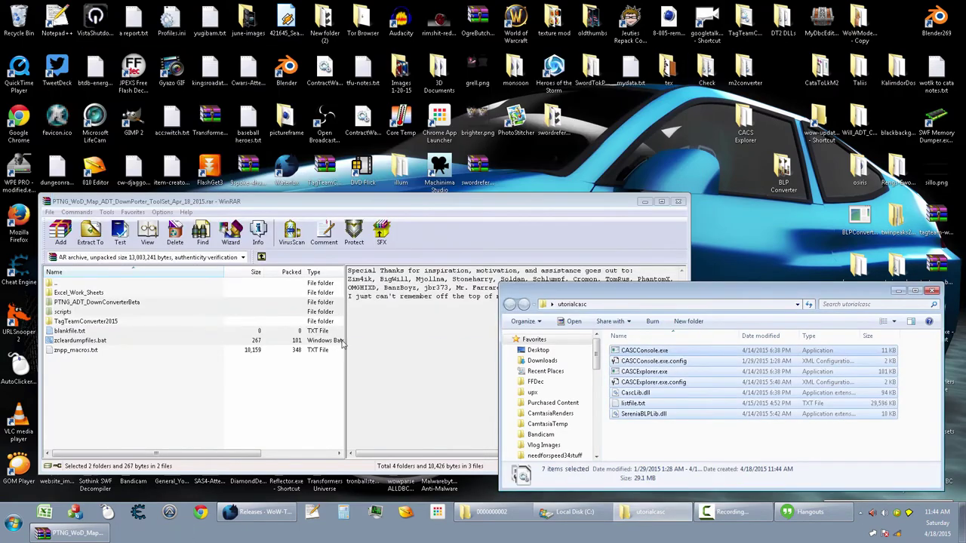
click(125, 395)
Open the World of Warcraft Public Test folder inside Warlords Of Draenor on the QuickDrive (F:) drive and copy its path.
click(14, 523)
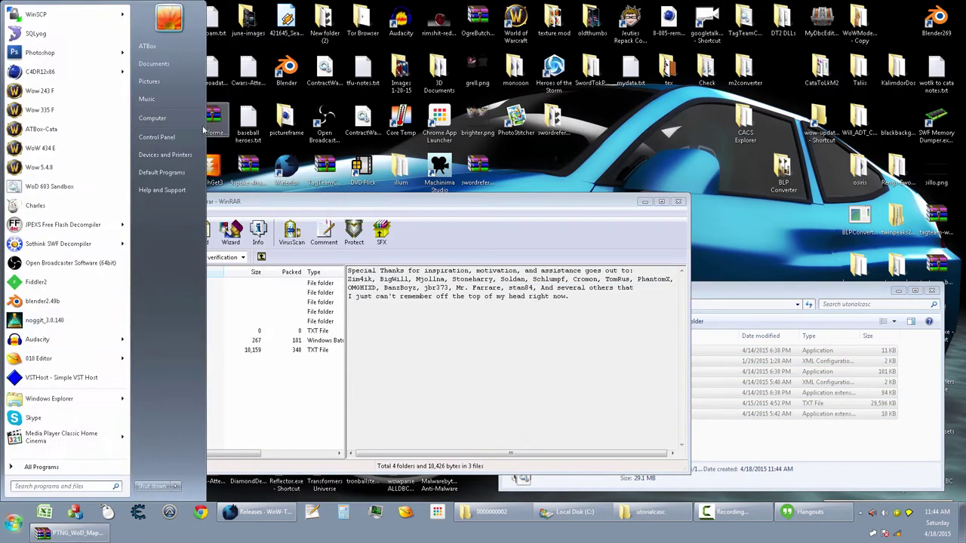
click(153, 118)
click(804, 108)
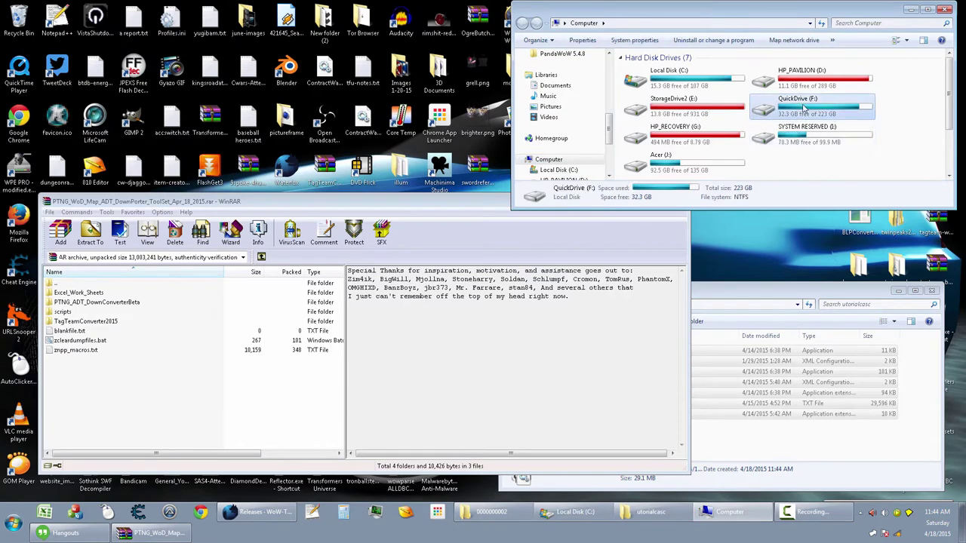
double_click(803, 107)
scroll(706, 158, down, 10)
key(w)
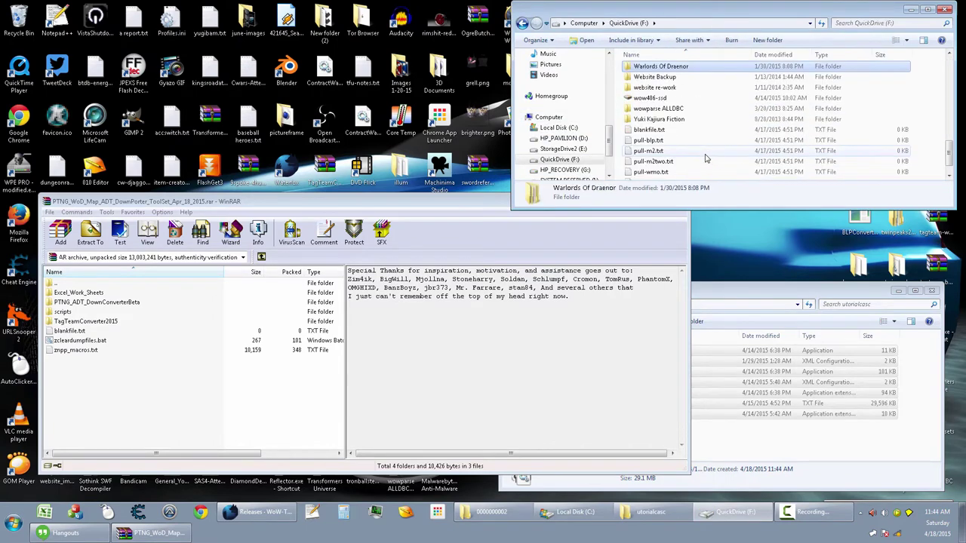
double_click(683, 66)
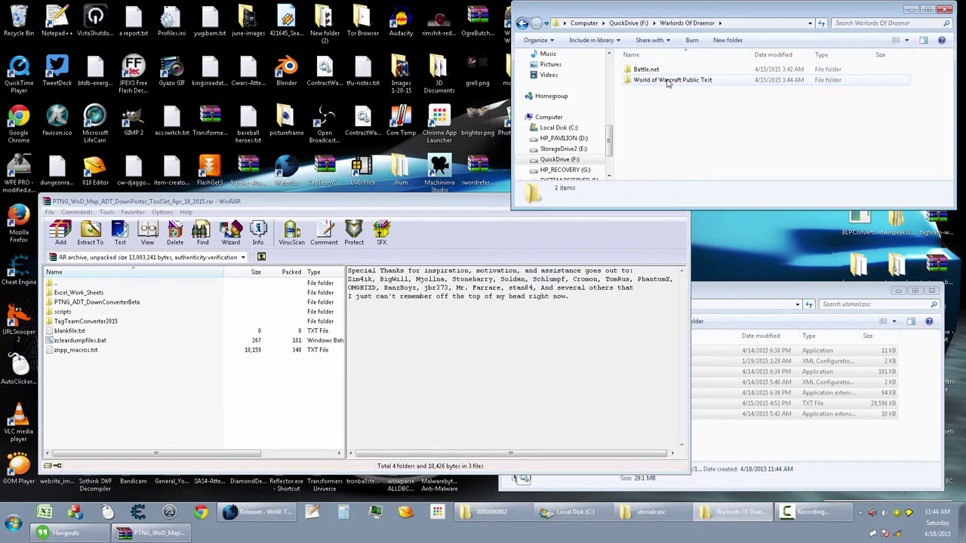
double_click(668, 80)
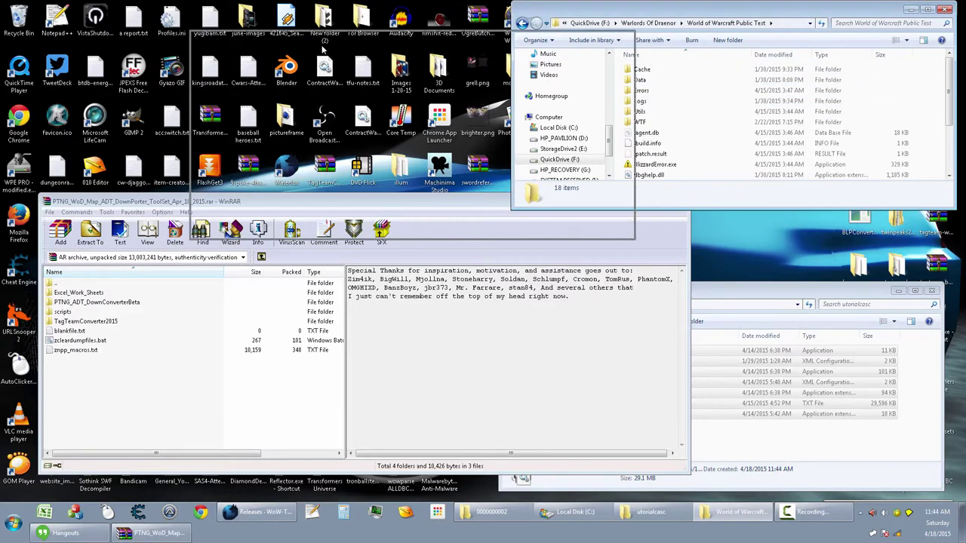
drag(325, 49, 289, 53)
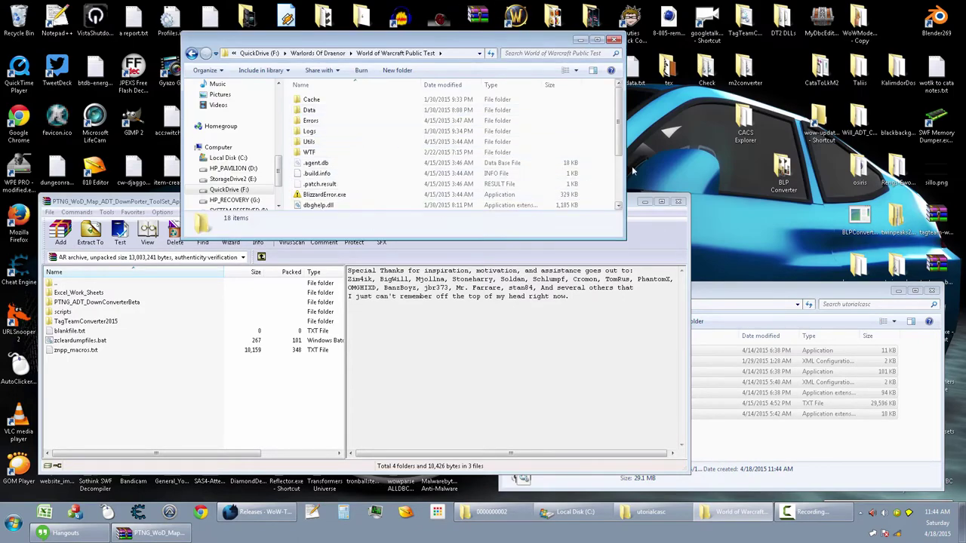
click(451, 54)
key(ctrl+c)
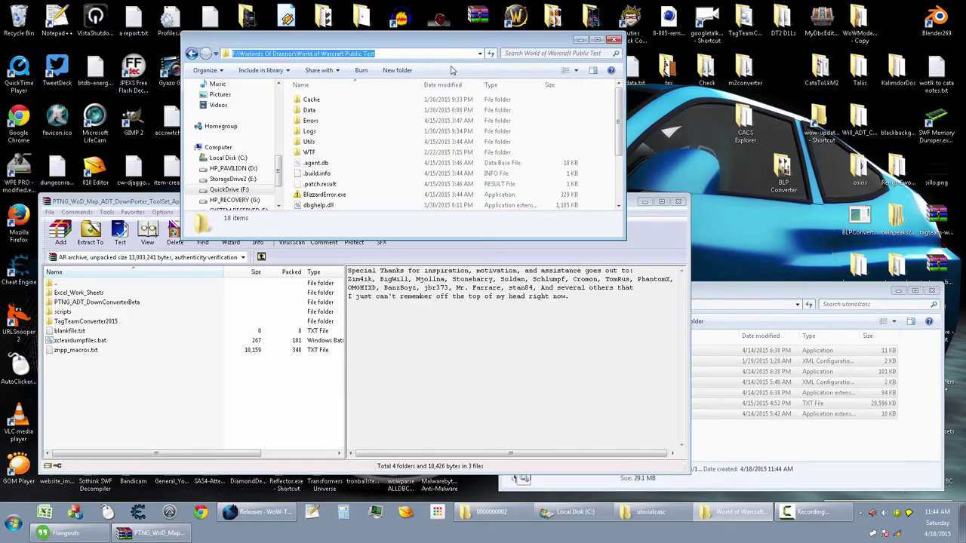
Open CASCExplorer.exe.config from the utorialcasc folder in Notepad++ and select the OnlineMode value.
click(743, 450)
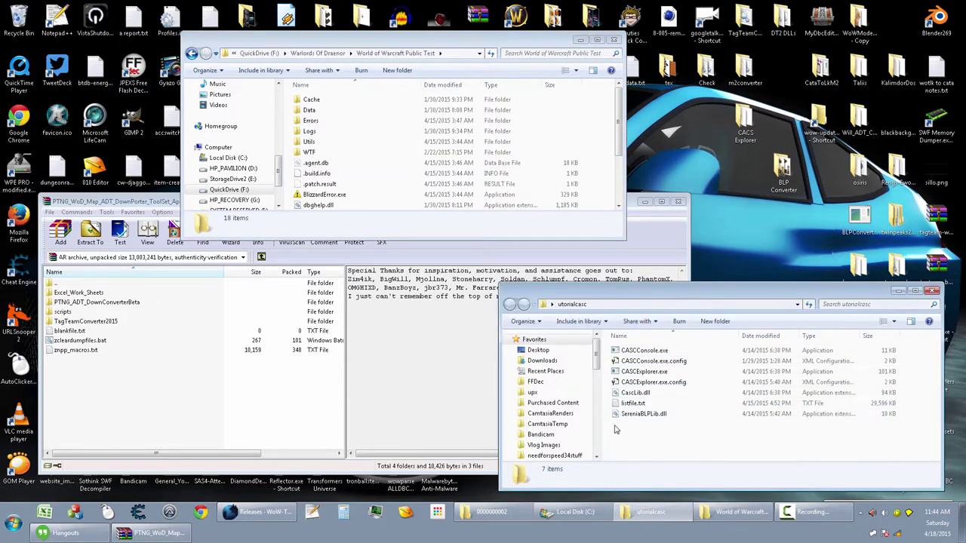
click(311, 512)
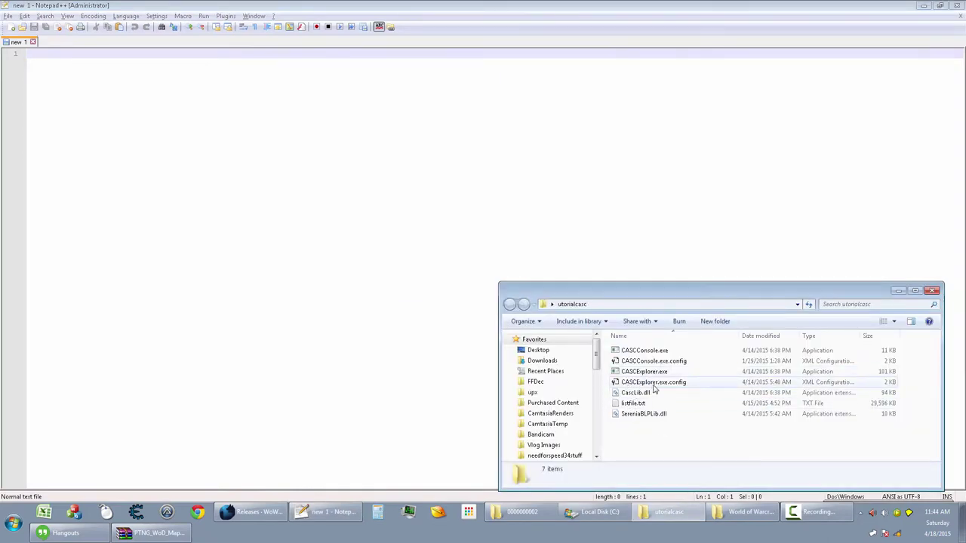
drag(648, 382, 335, 366)
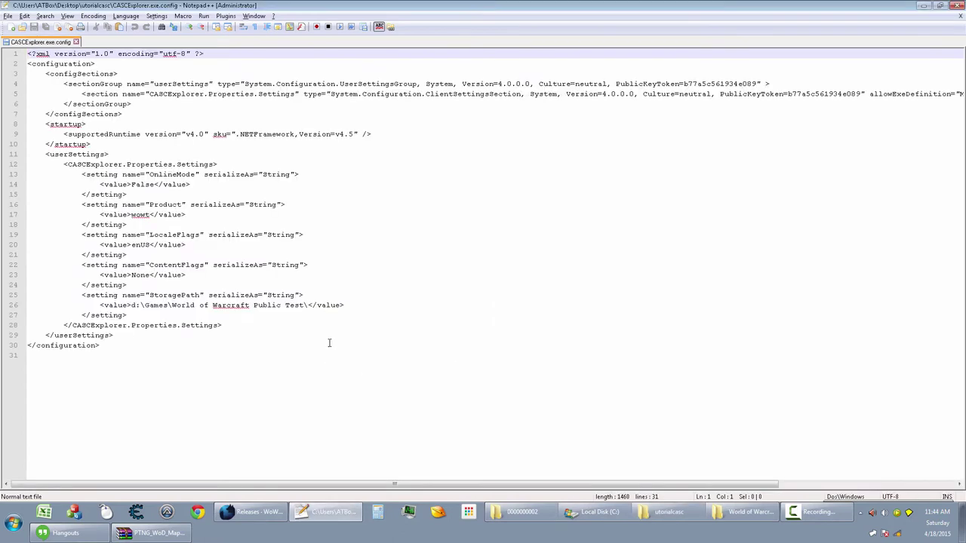
double_click(142, 184)
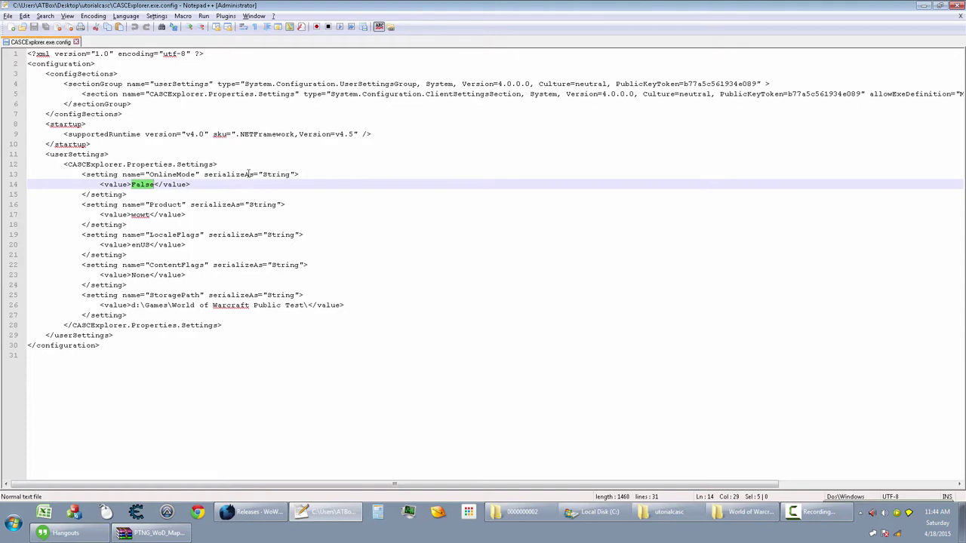
Set the StoragePath value in CASCExplorer.exe.config to F:\Warlords Of Draenor\World of Warcraft Public Test\, save the file, and close Notepad++.
click(234, 168)
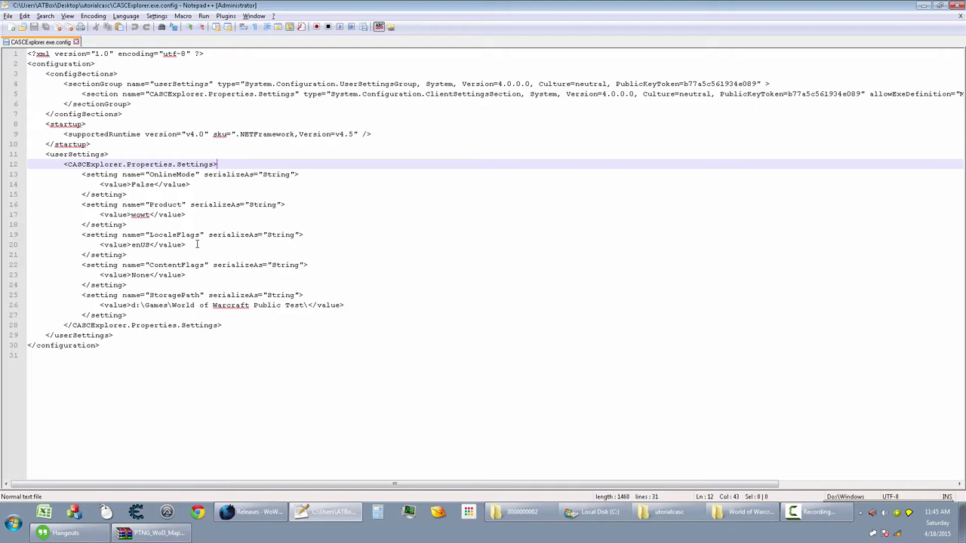
click(175, 304)
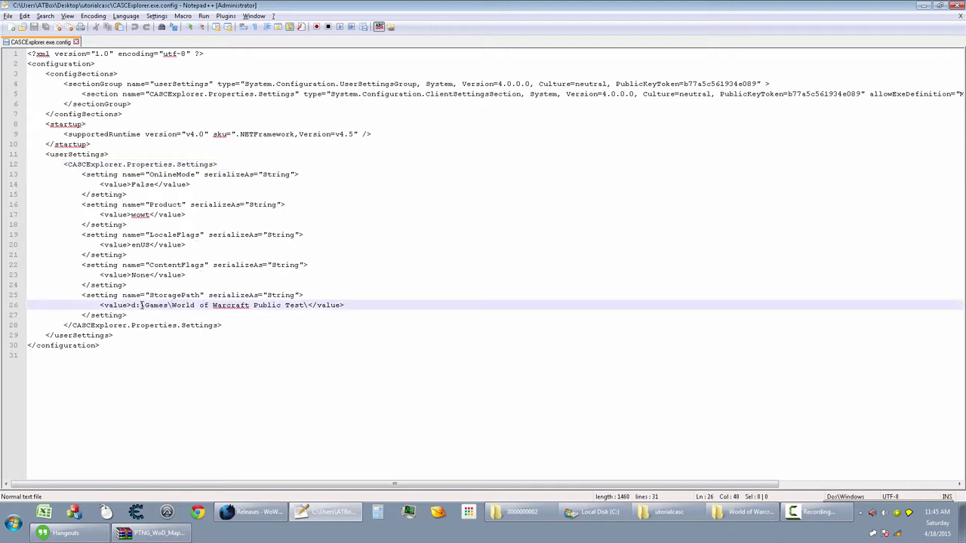
drag(132, 305, 303, 303)
key(ctrl+v)
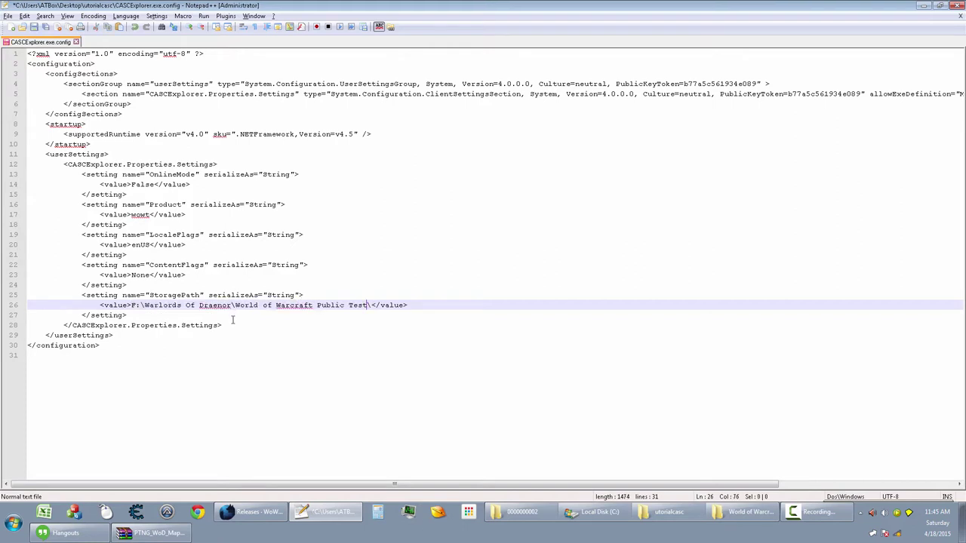
key(ctrl+s)
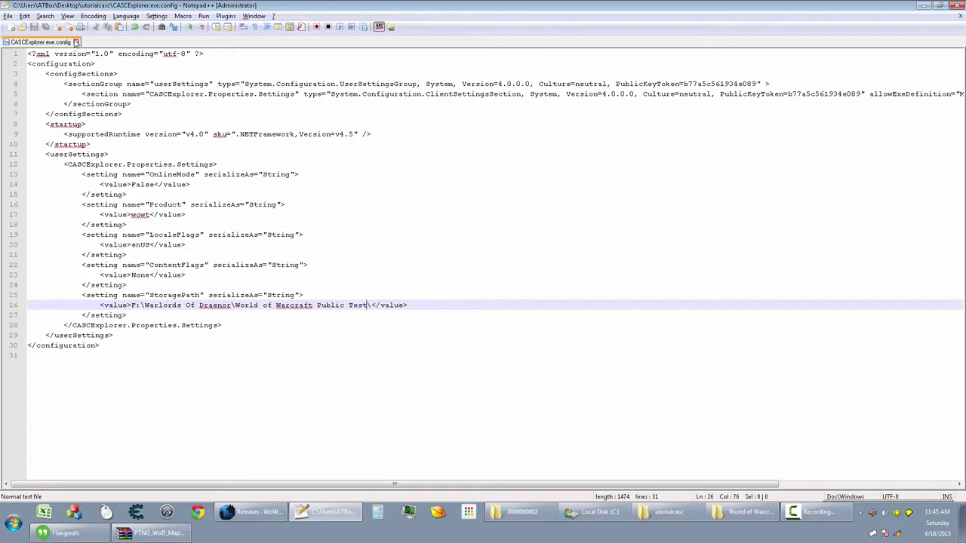
click(76, 42)
click(960, 4)
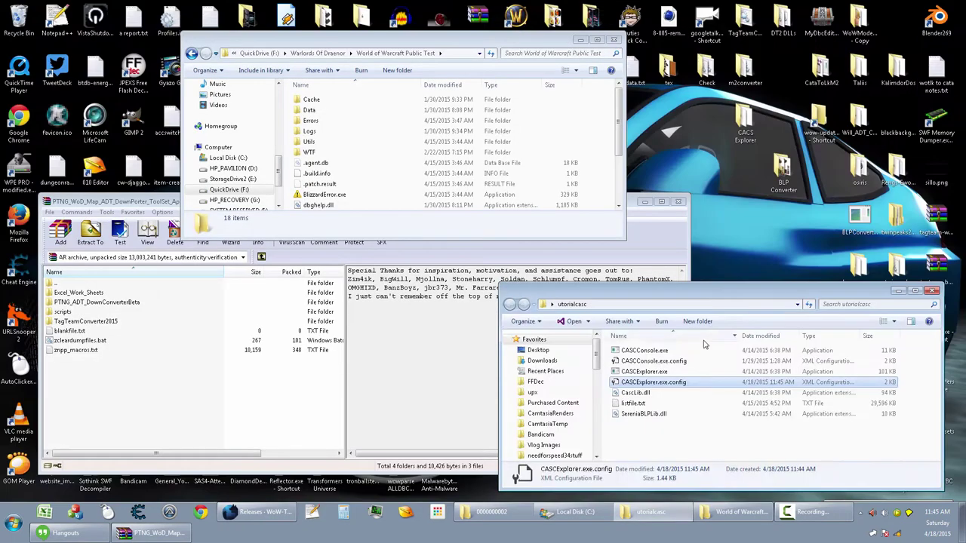
Run CASCExplorer.exe from the utorialcasc folder, examine the loaded root folders and files, and close the program.
double_click(643, 372)
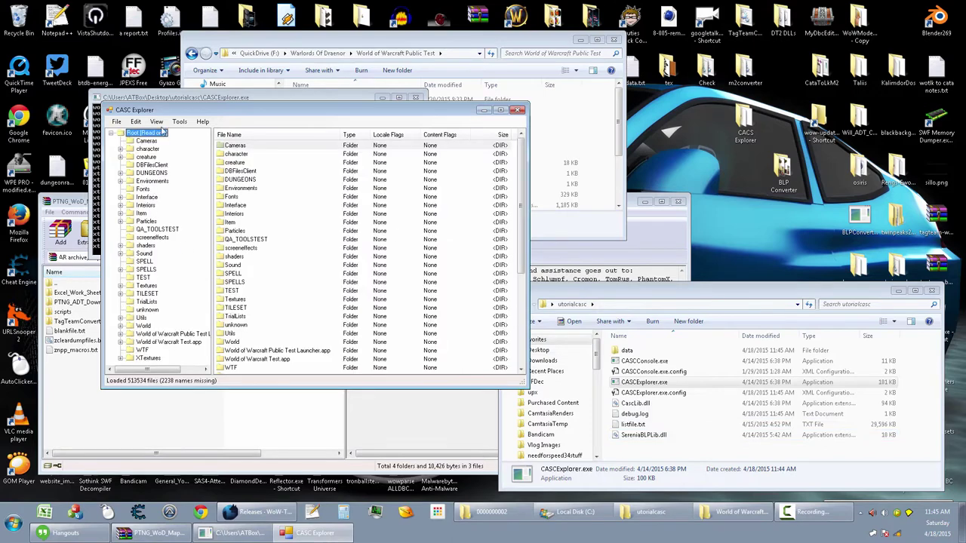
click(188, 101)
drag(217, 104, 144, 86)
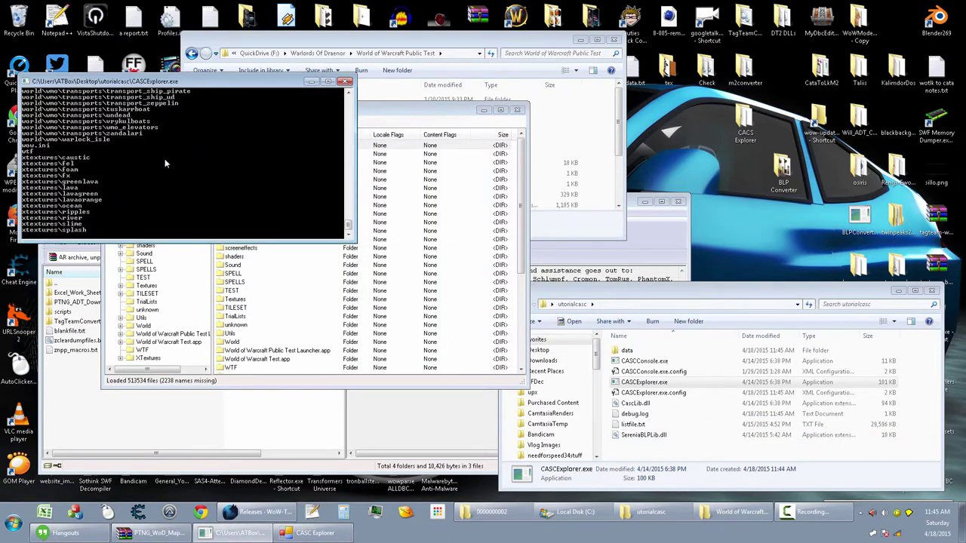
click(272, 282)
scroll(272, 281, down, 6)
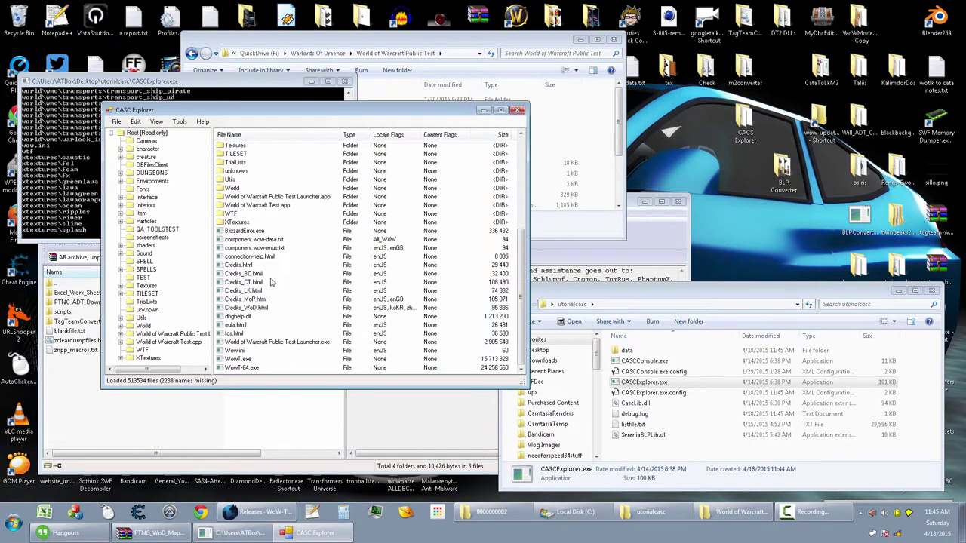
scroll(271, 283, up, 6)
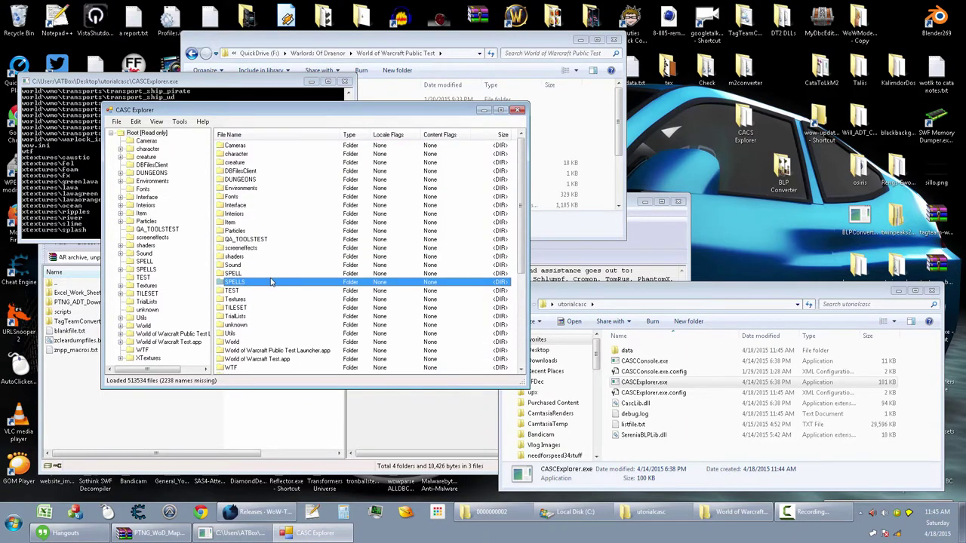
click(256, 324)
click(247, 335)
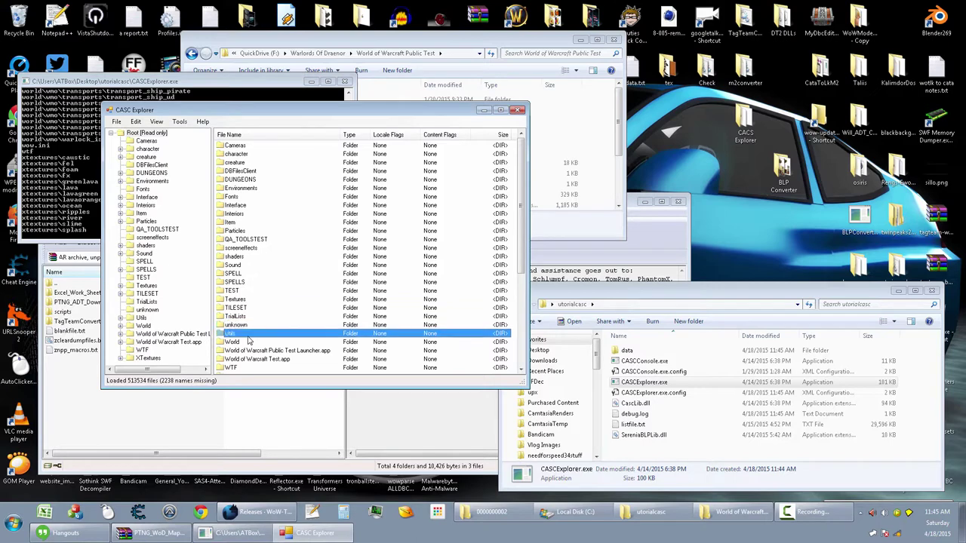
click(248, 341)
scroll(248, 341, down, 6)
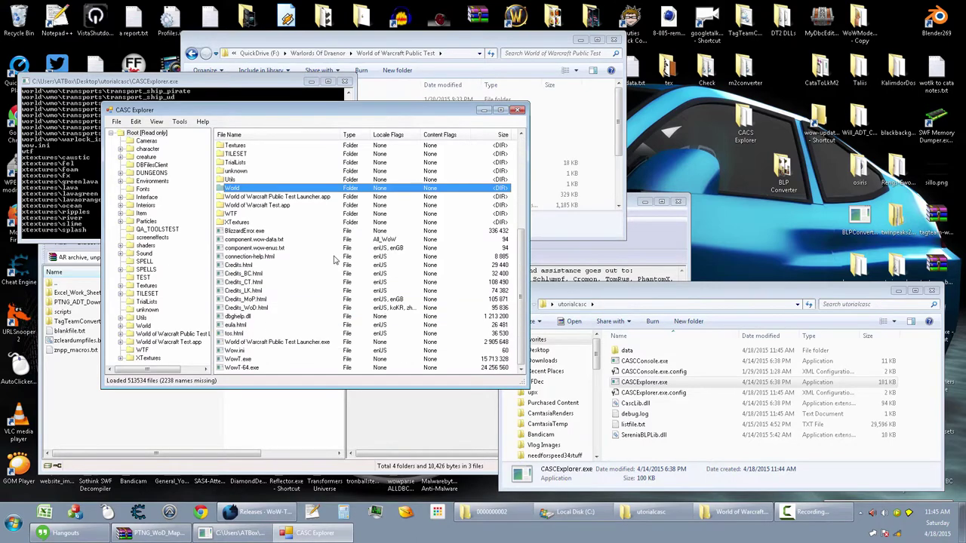
click(517, 111)
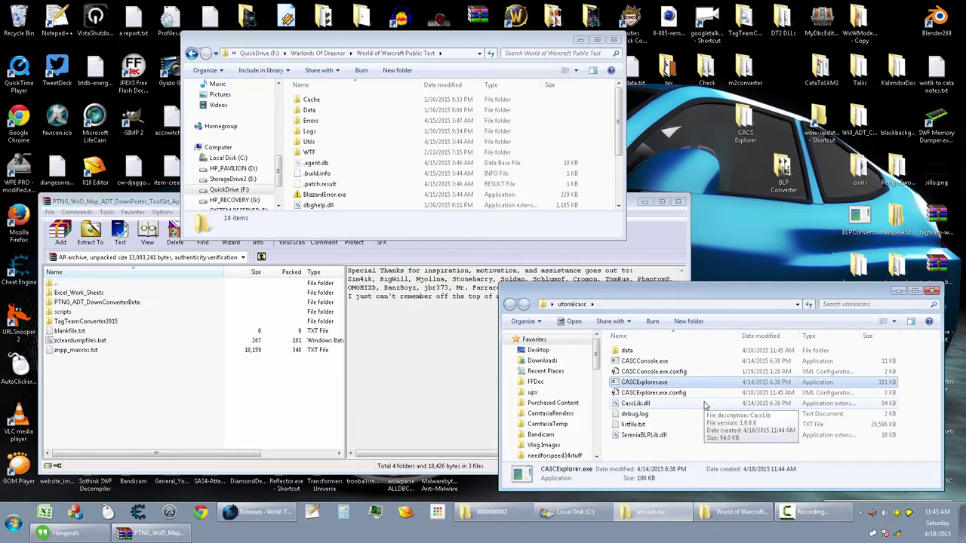
Open listfile.txt from the utorialcasc folder in Notepad++, delete all its contents, save the empty file, and close the editor.
double_click(678, 425)
click(483, 350)
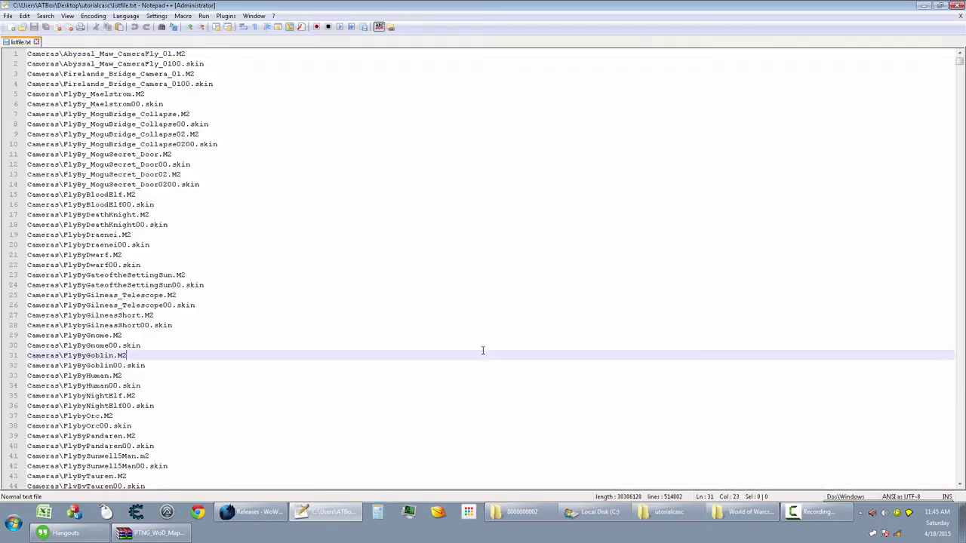
key(ctrl+a)
key(Delete)
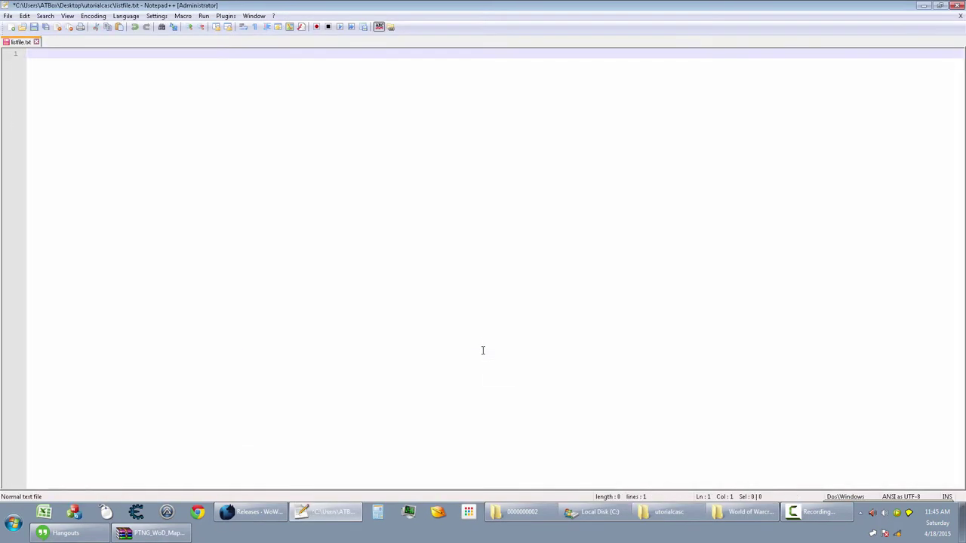
click(959, 5)
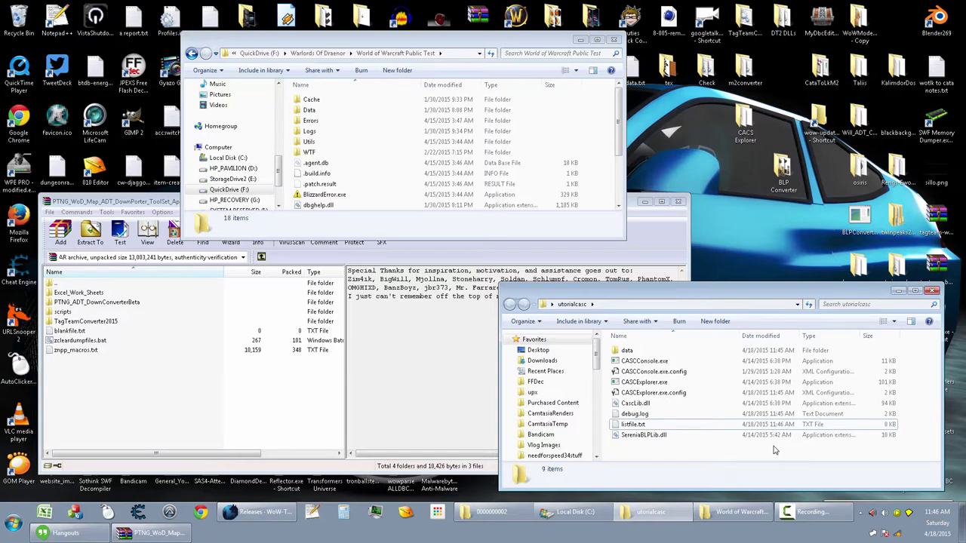
Close the World of Warcraft Public Test and utorialcasc folder windows.
click(433, 391)
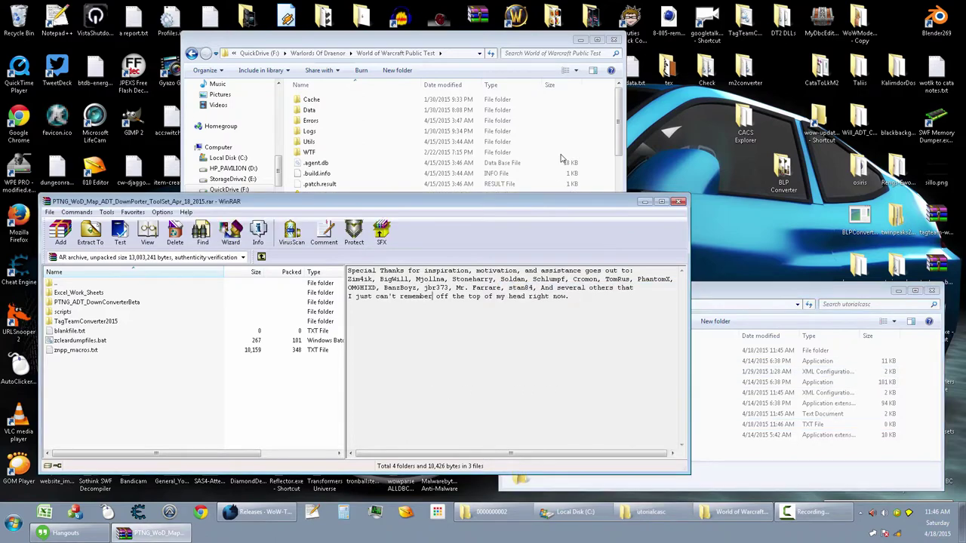
click(613, 39)
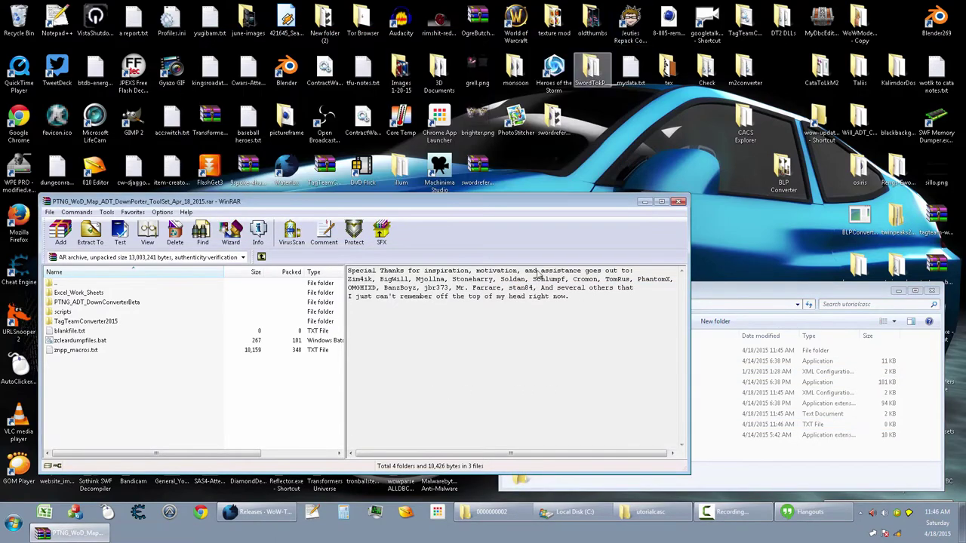
click(823, 448)
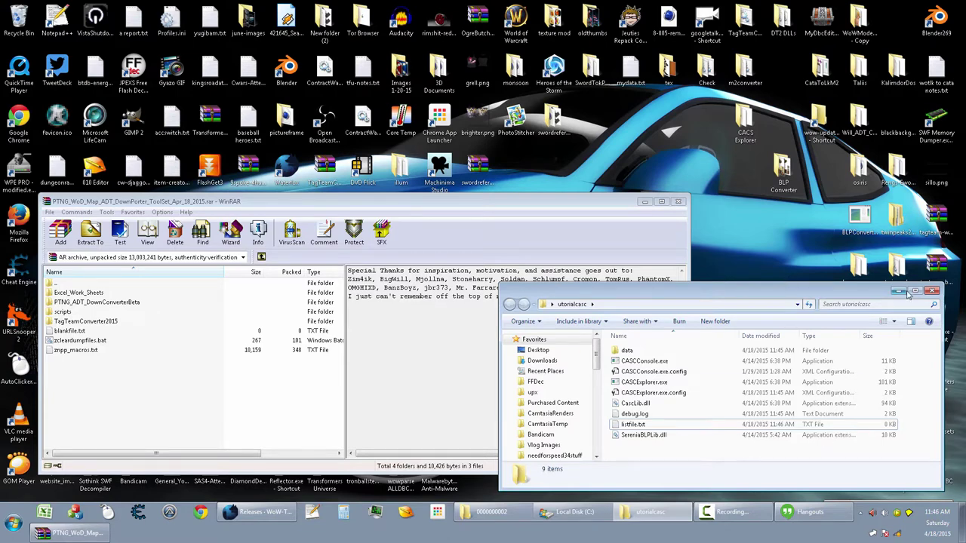
click(392, 336)
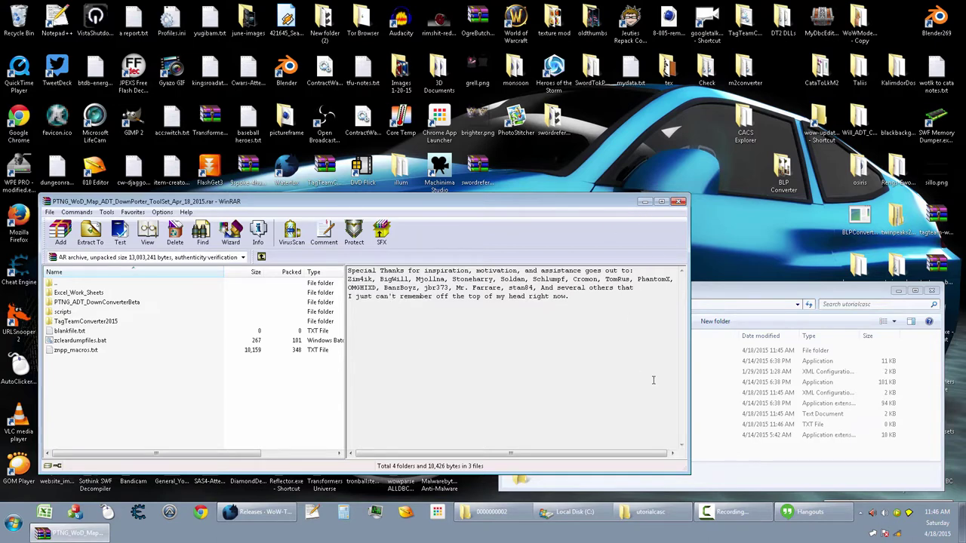
click(837, 445)
click(934, 291)
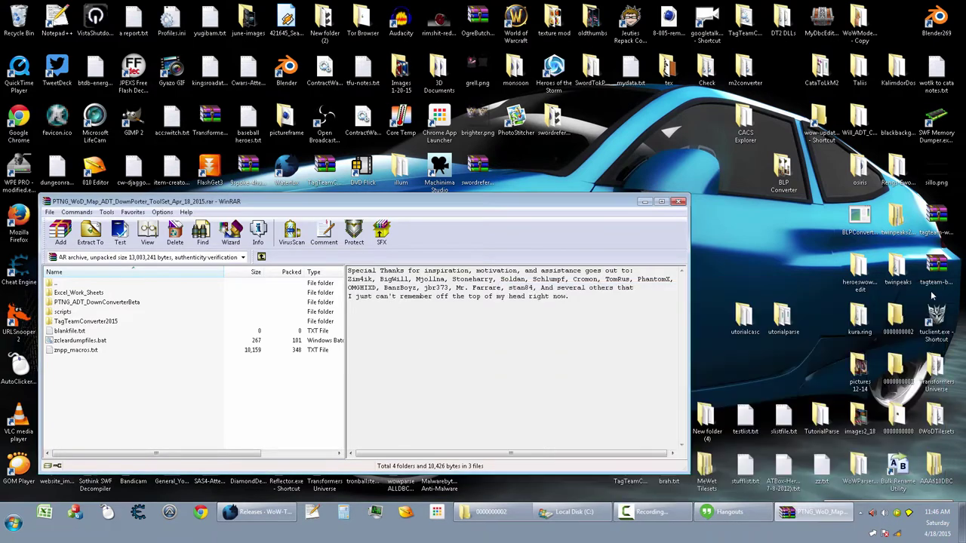
Open the scripts folder on Local Disk (C:) and sort its files by type.
click(579, 516)
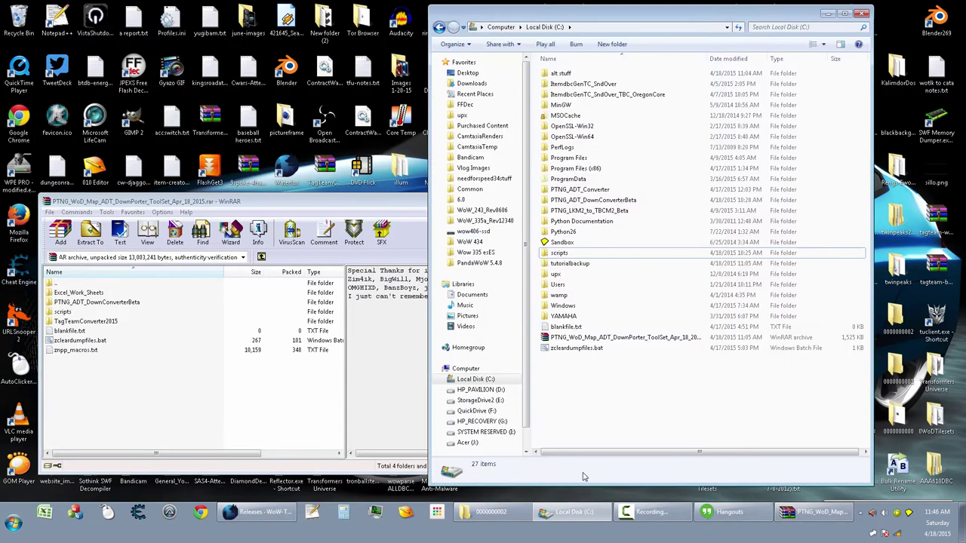
double_click(569, 258)
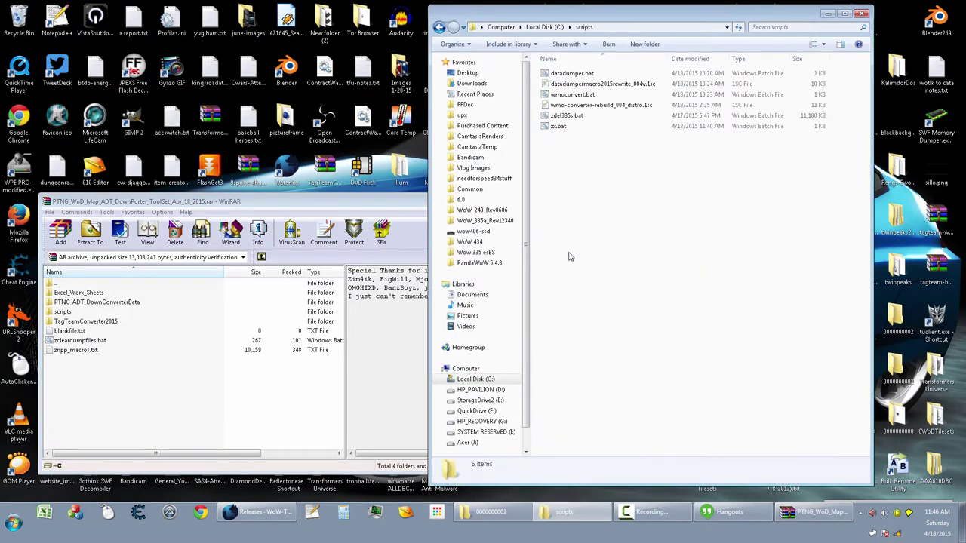
click(743, 58)
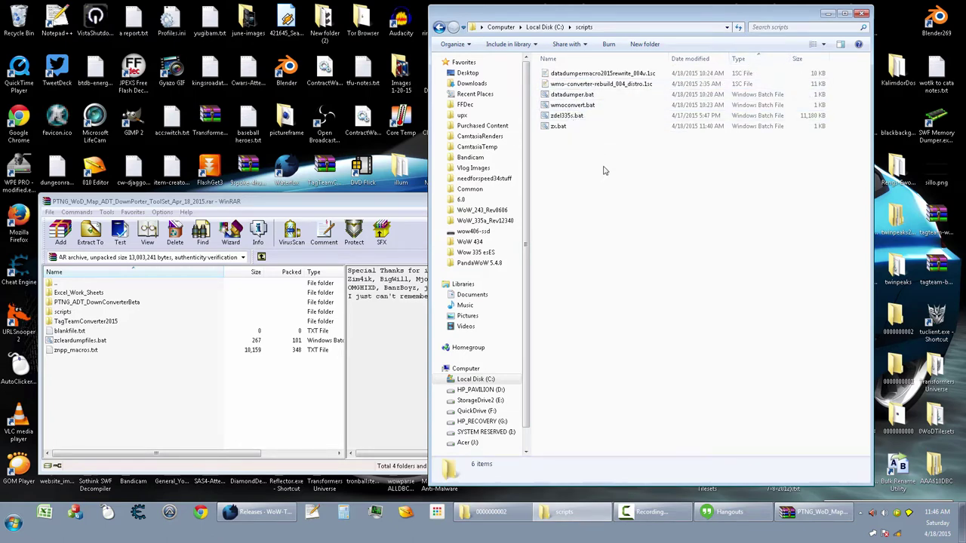
Rename datadumper.bat to xdatadumper.bat and wmoconvert.bat to xwmoconvert.bat in the scripts folder.
click(571, 97)
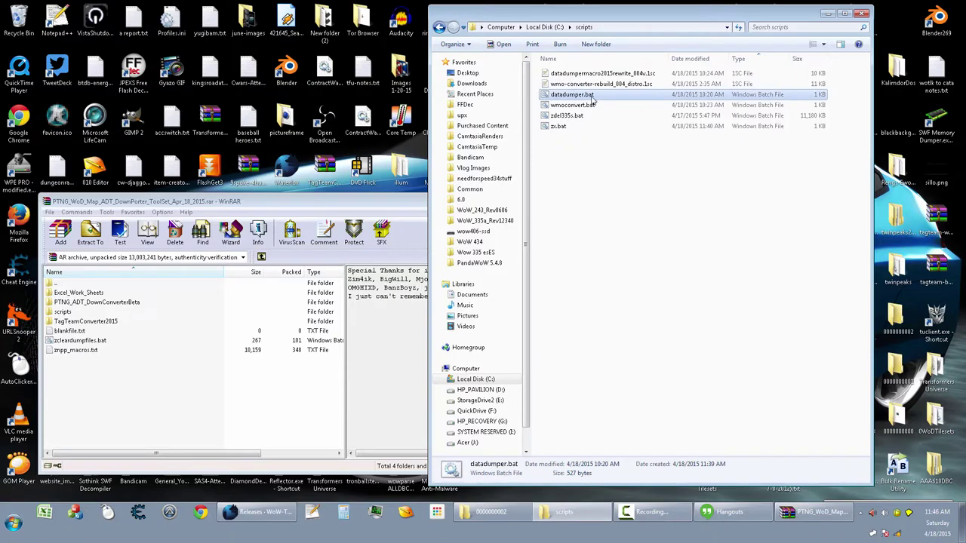
click(554, 96)
key(Home)
text(x)
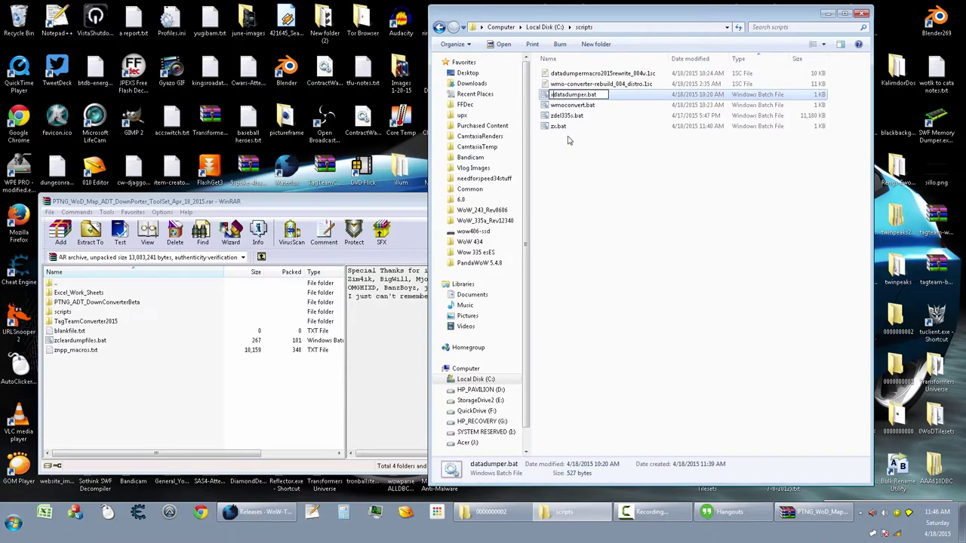
key(Tab)
key(Home)
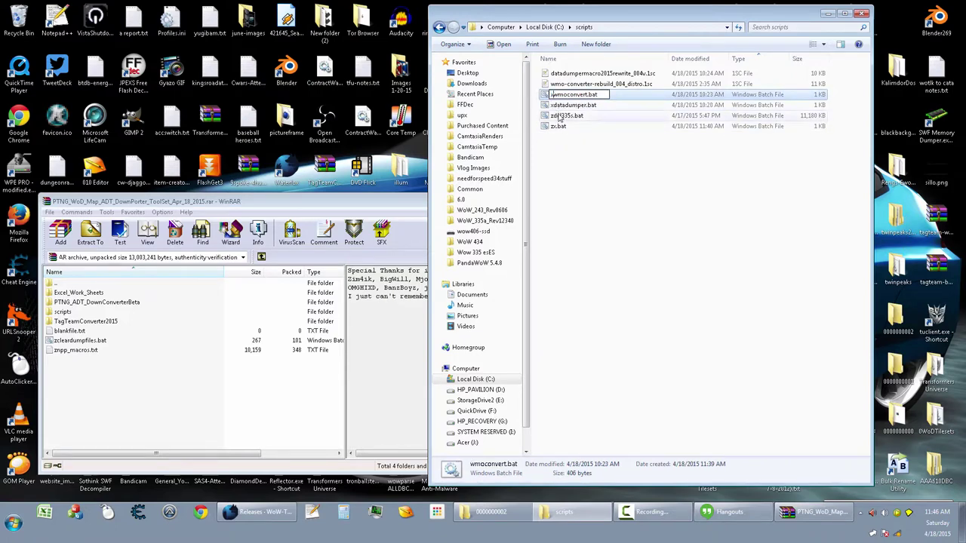
text(x)
key(Return)
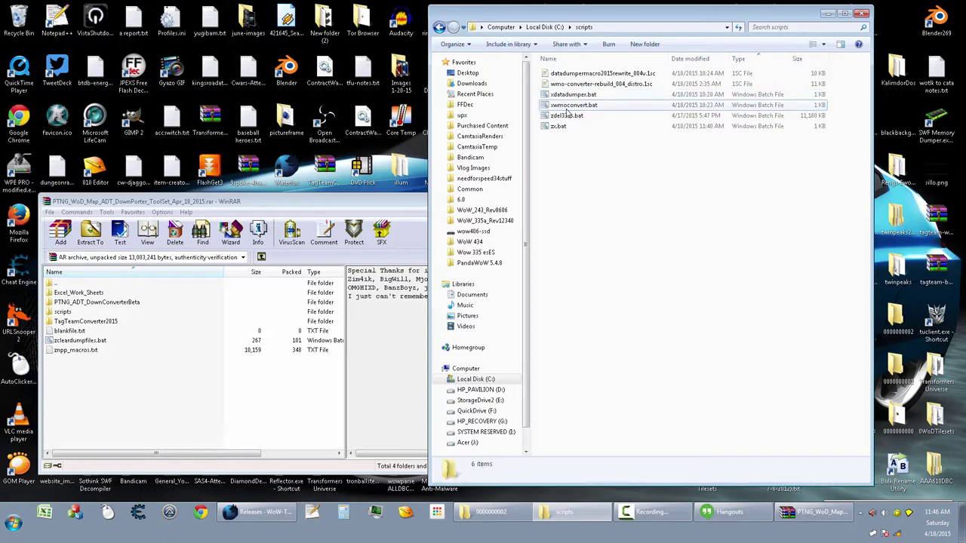
Rename zdel335s.bat to xdel335s.bat in the scripts folder.
click(562, 115)
click(554, 115)
key(Home)
key(Delete)
text(x)
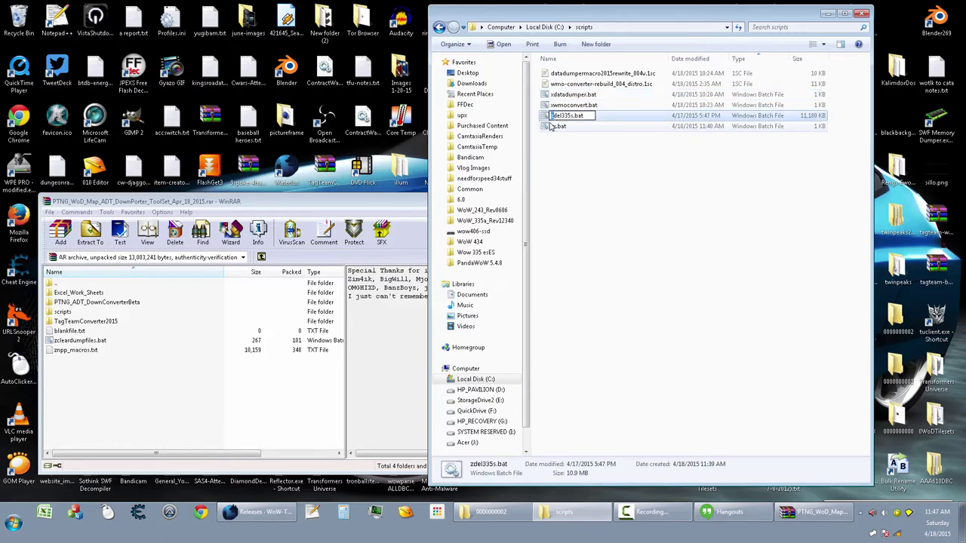
click(569, 160)
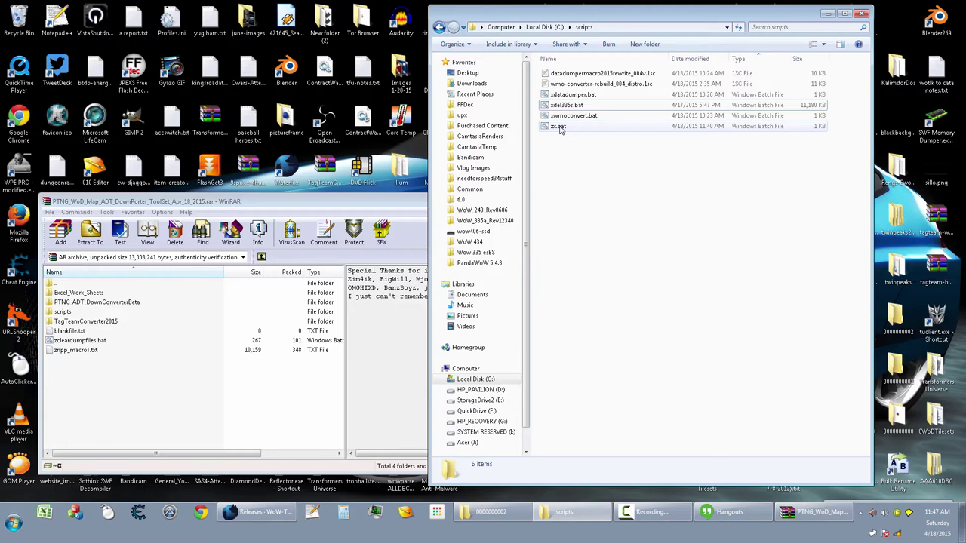
Open xdel335s.bat in Notepad++, examine its DEL lines through to the end, close the file, and minimize the editor.
right_click(565, 104)
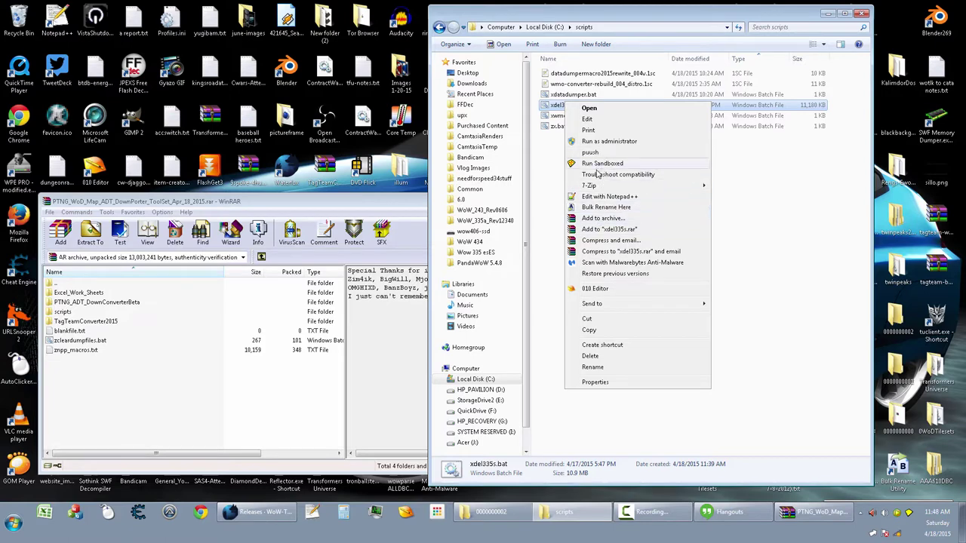
click(597, 197)
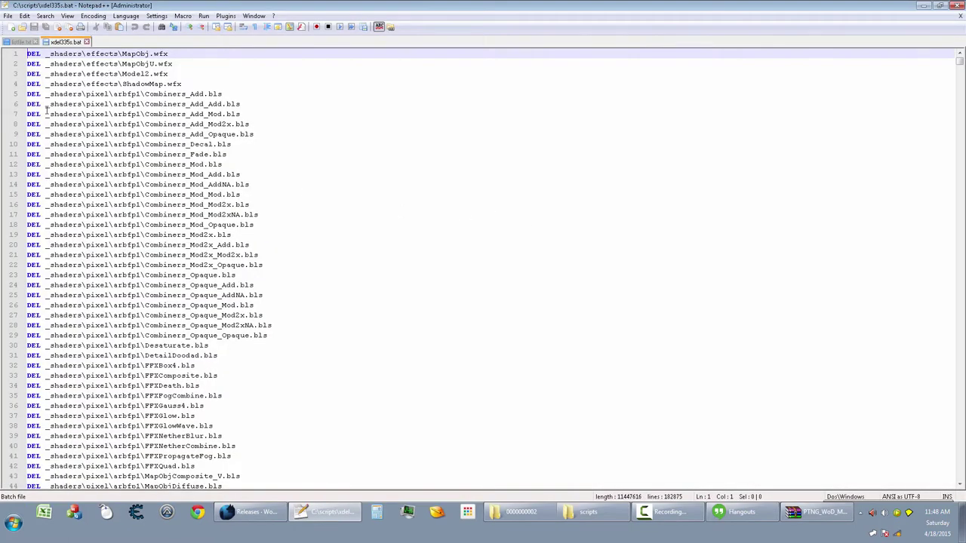
drag(46, 114, 310, 112)
drag(960, 63, 962, 495)
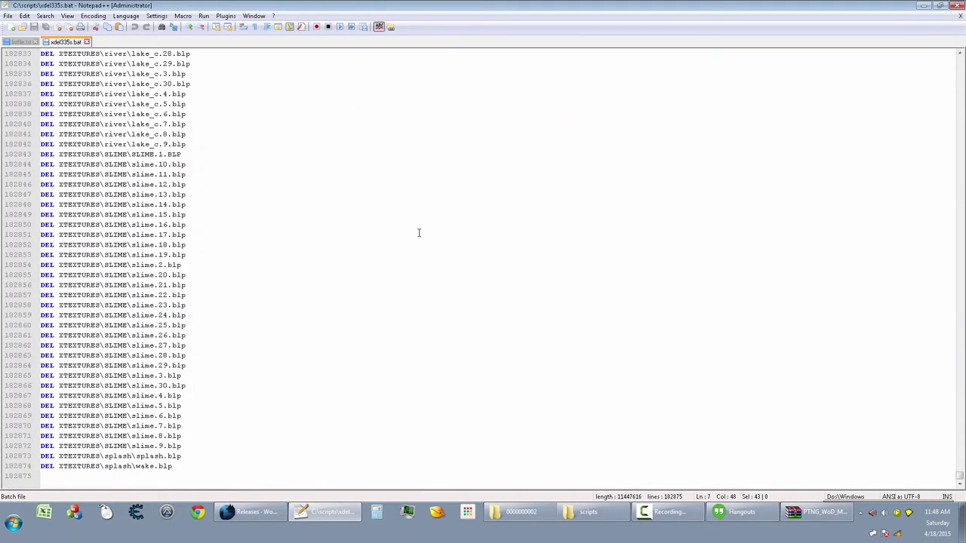
middle_click(68, 44)
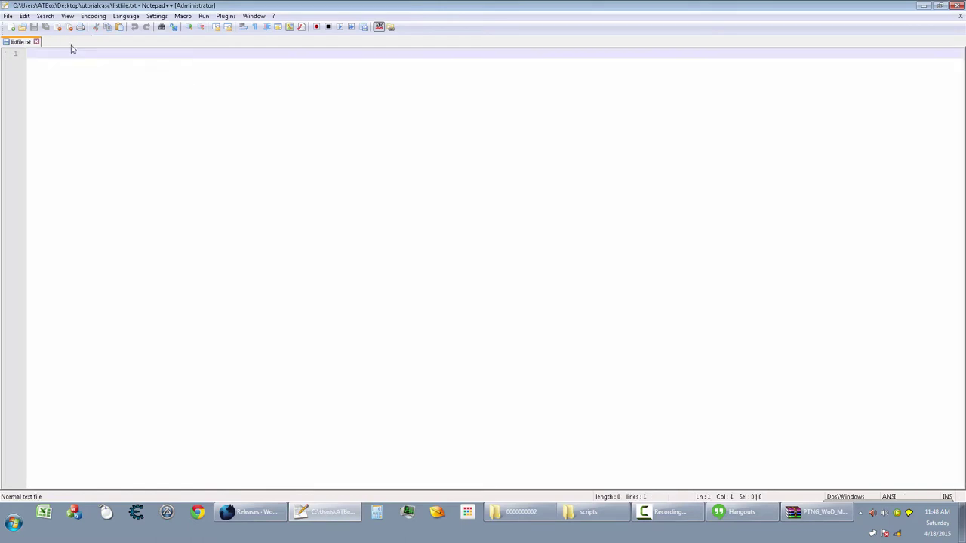
click(925, 6)
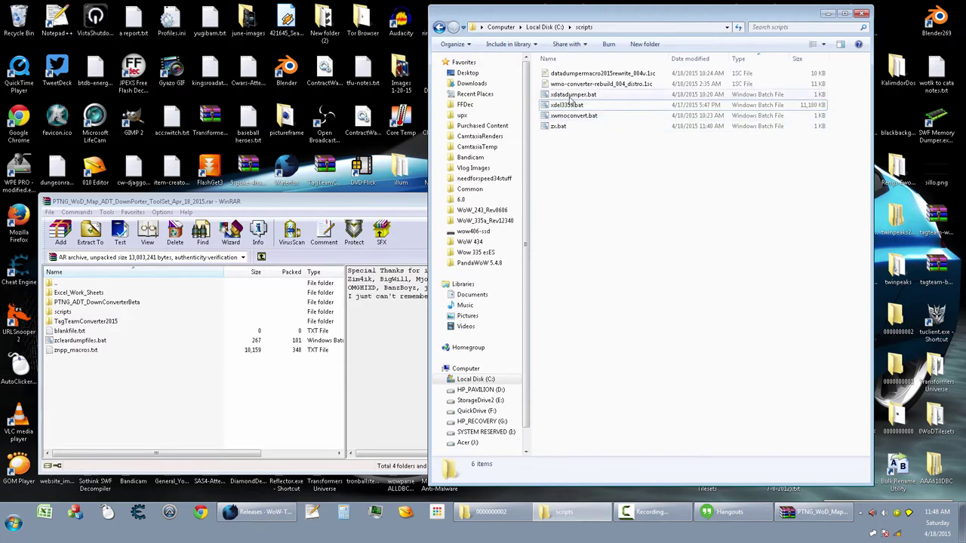
Test-run zx.bat from the scripts folder, close its console, and examine the batch code in Notepad before closing it.
click(559, 127)
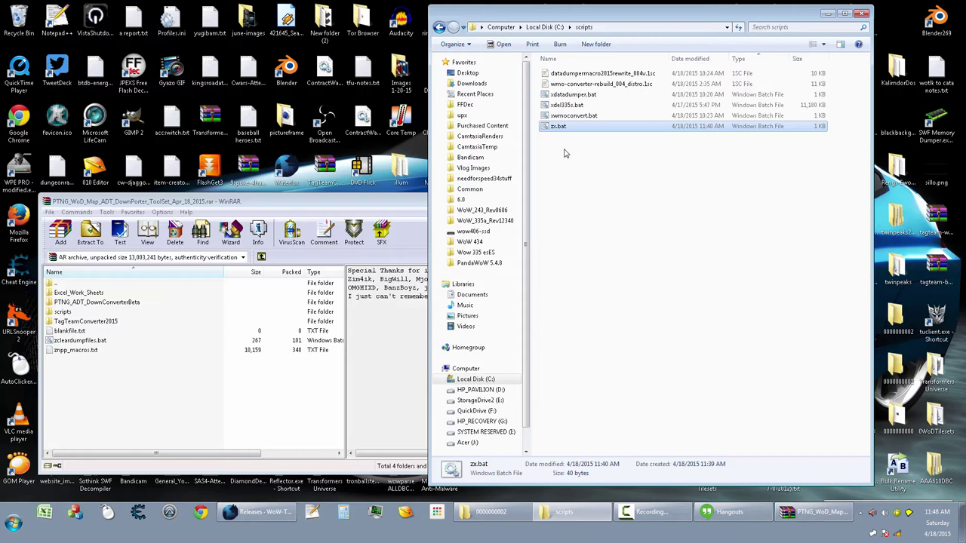
double_click(558, 127)
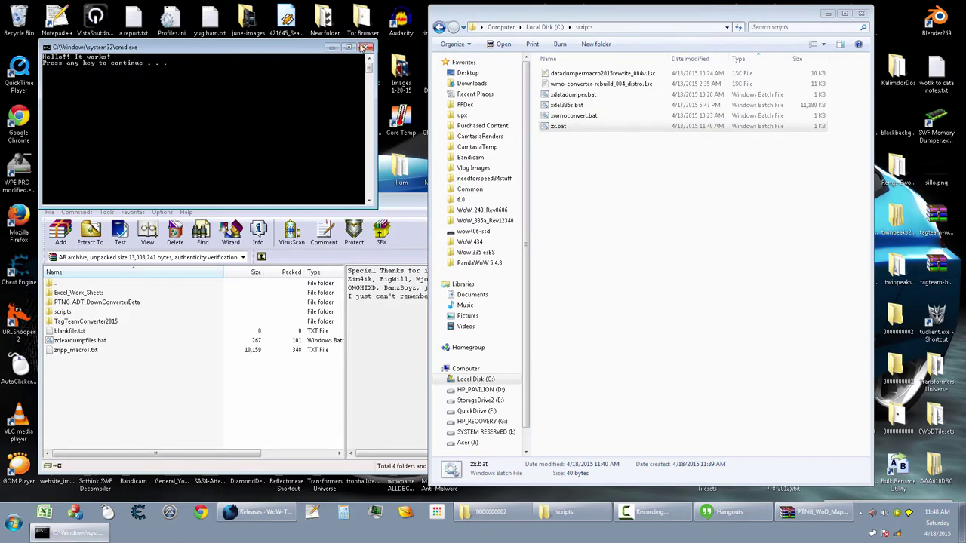
click(366, 47)
right_click(562, 128)
click(583, 144)
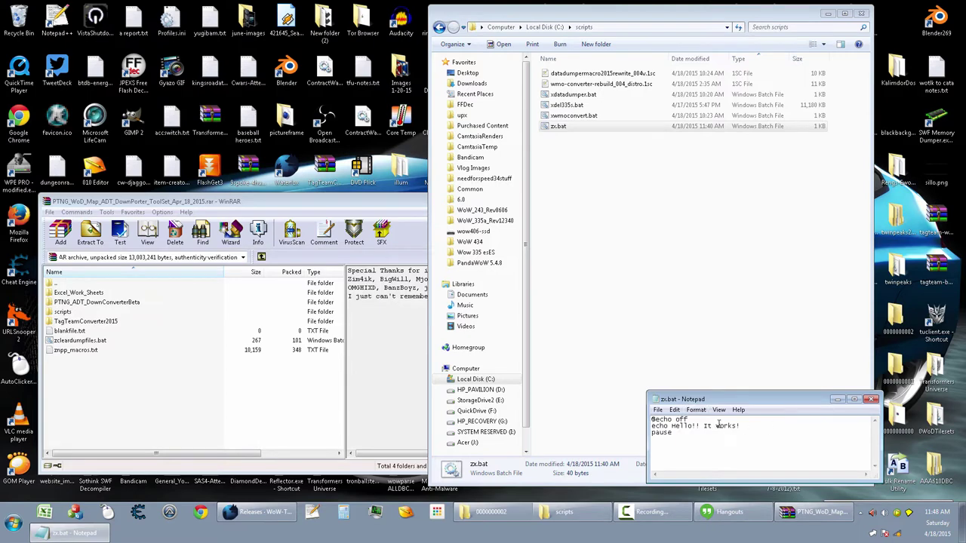
click(871, 400)
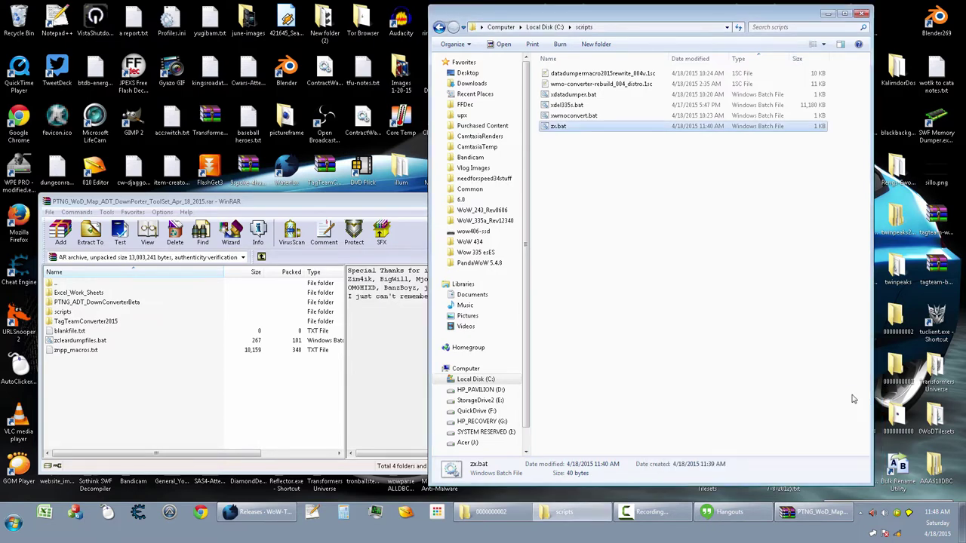
click(706, 319)
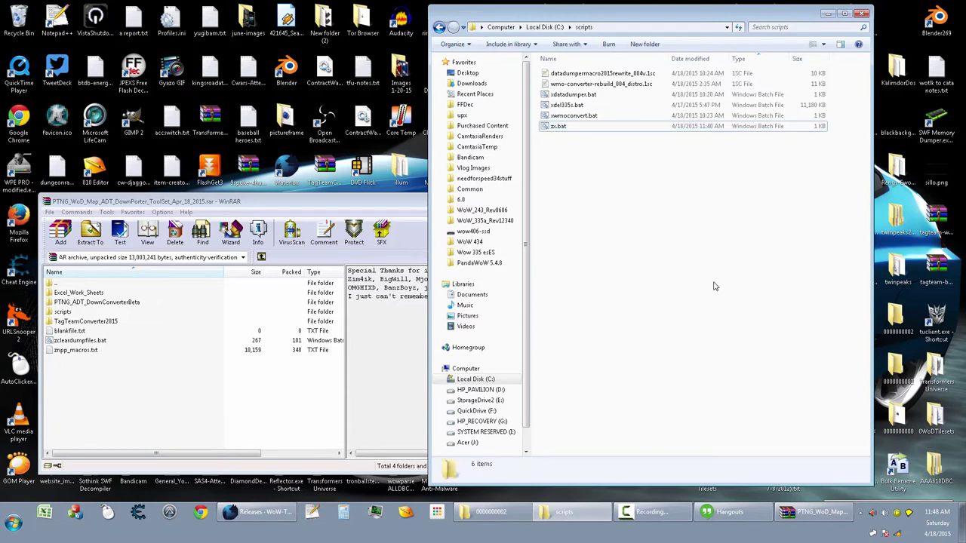
click(103, 352)
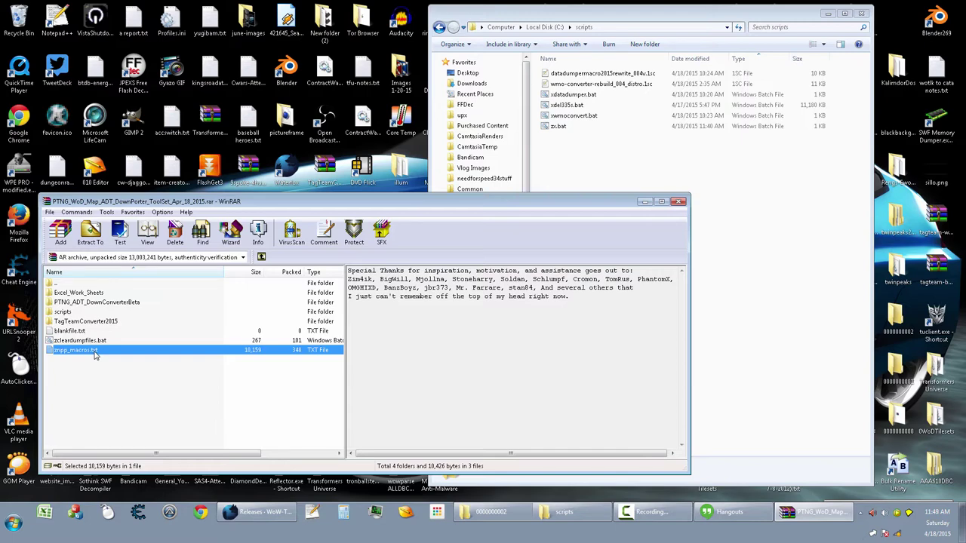
click(13, 522)
text(notepadd)
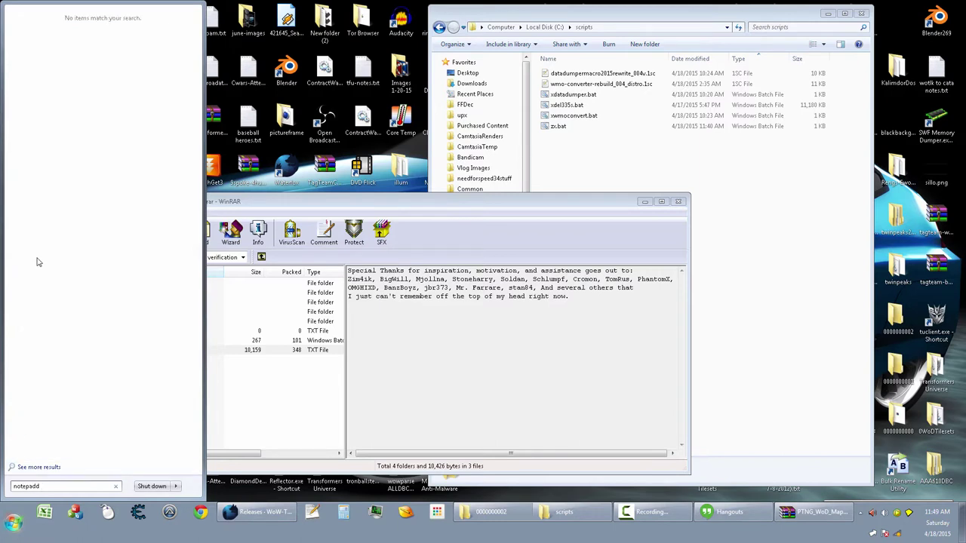
key(BackSpace)
right_click(54, 32)
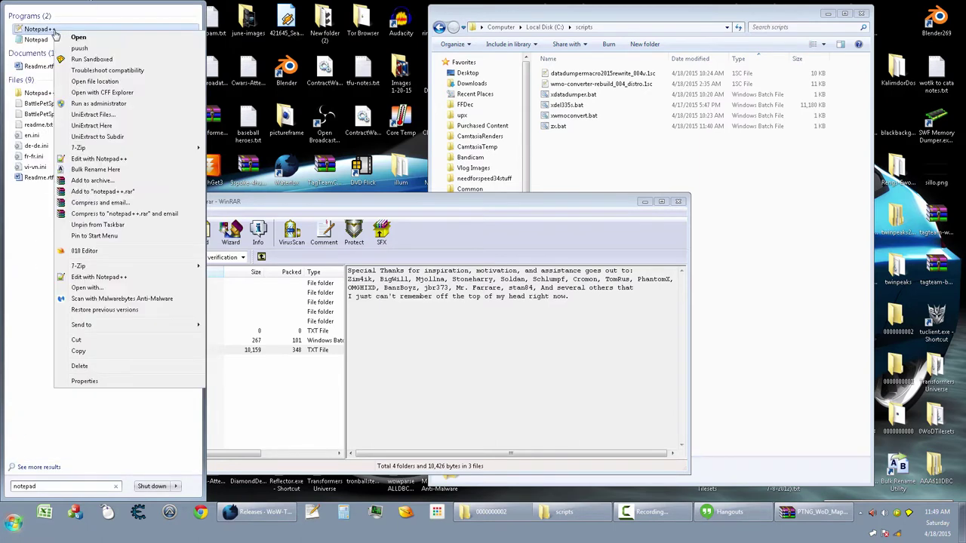
click(75, 82)
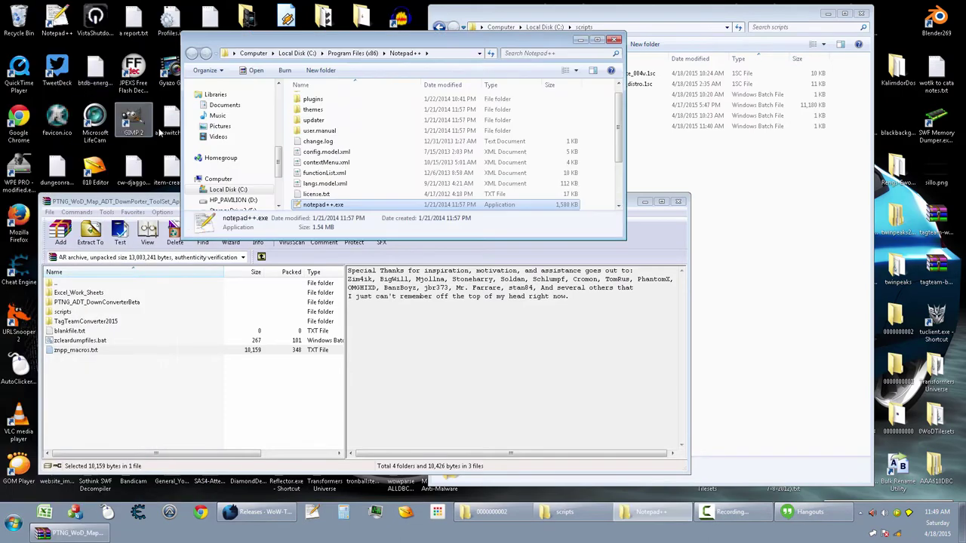
scroll(372, 161, down, 2)
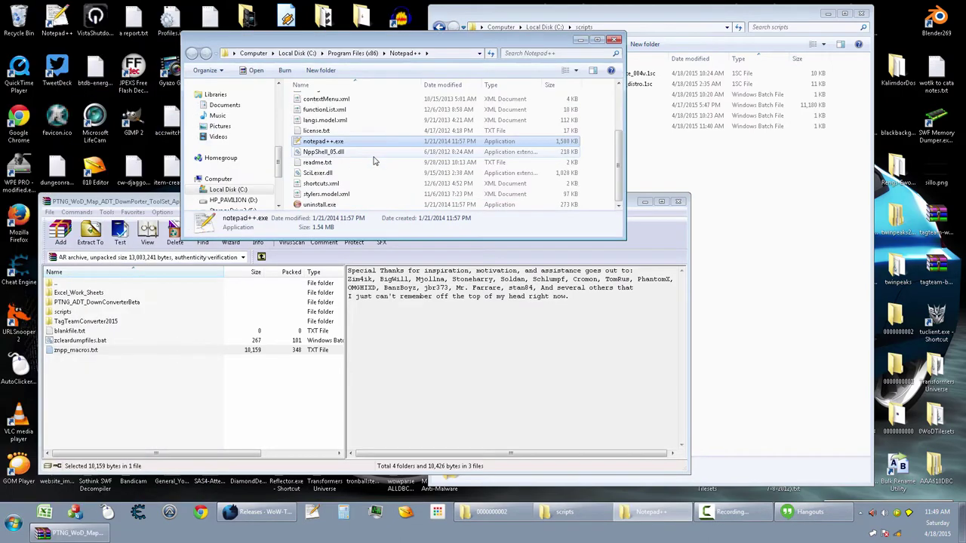
scroll(372, 161, up, 3)
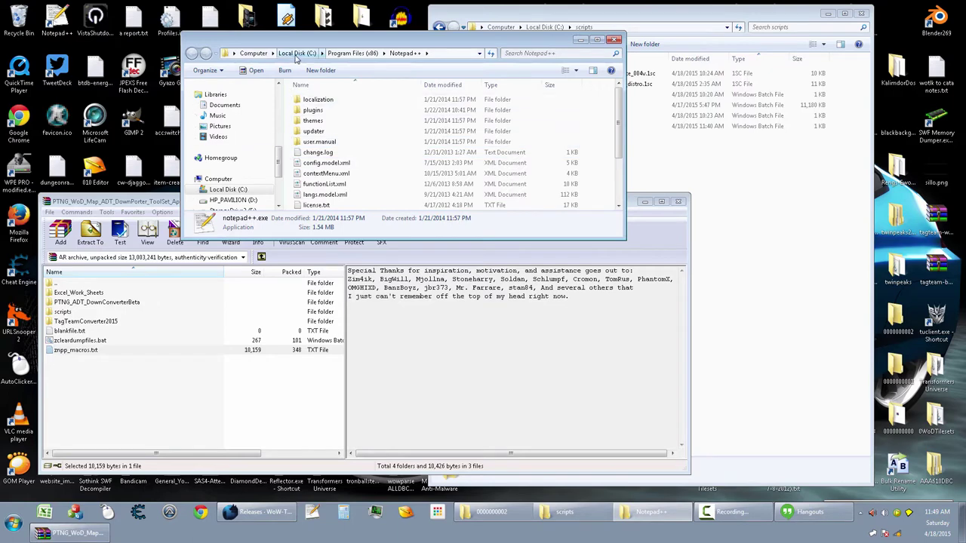
click(612, 40)
Open the personal user folder and check in Folder Options that hidden files, folders, and drives are shown.
click(12, 522)
click(184, 56)
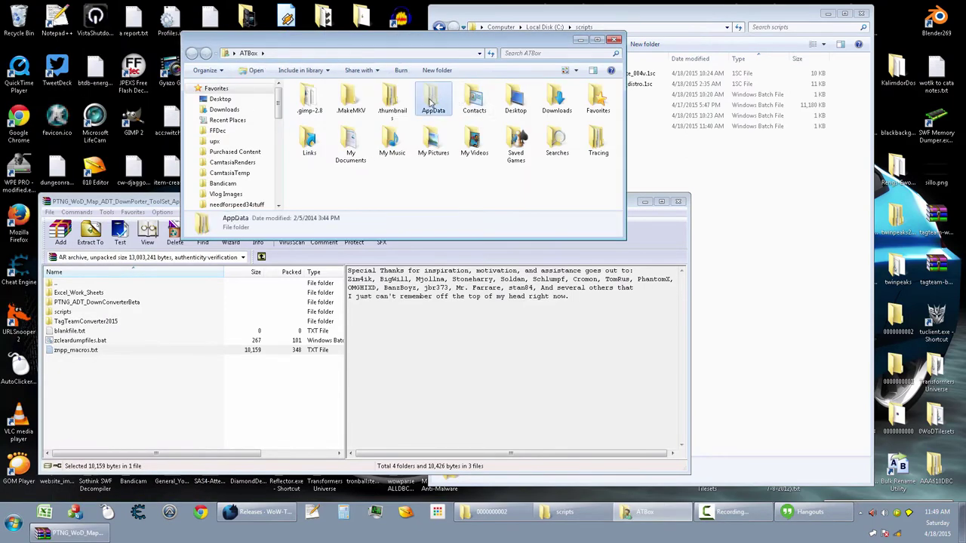
click(451, 194)
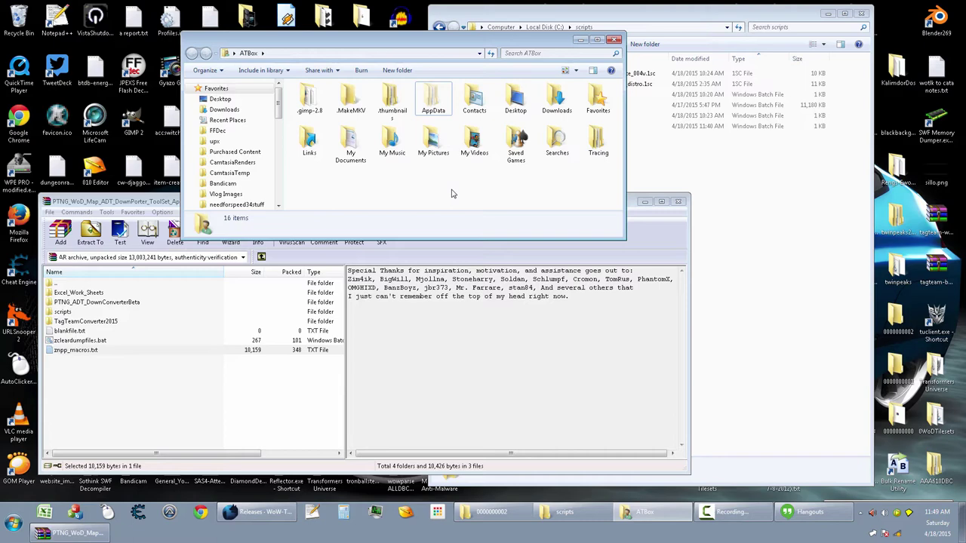
key(alt)
click(251, 69)
click(270, 127)
click(233, 96)
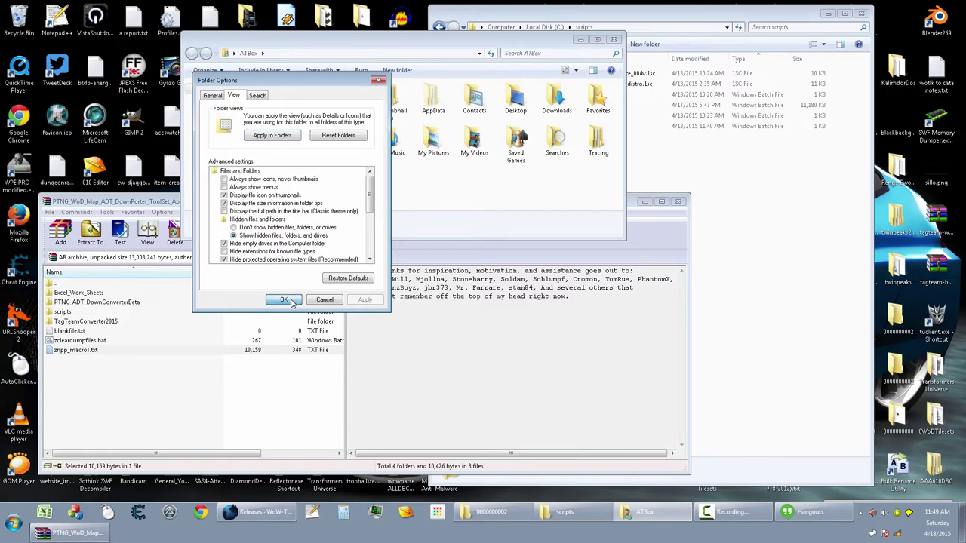
click(290, 301)
Open the Notepad++ settings folder inside AppData's Roaming folder.
double_click(436, 100)
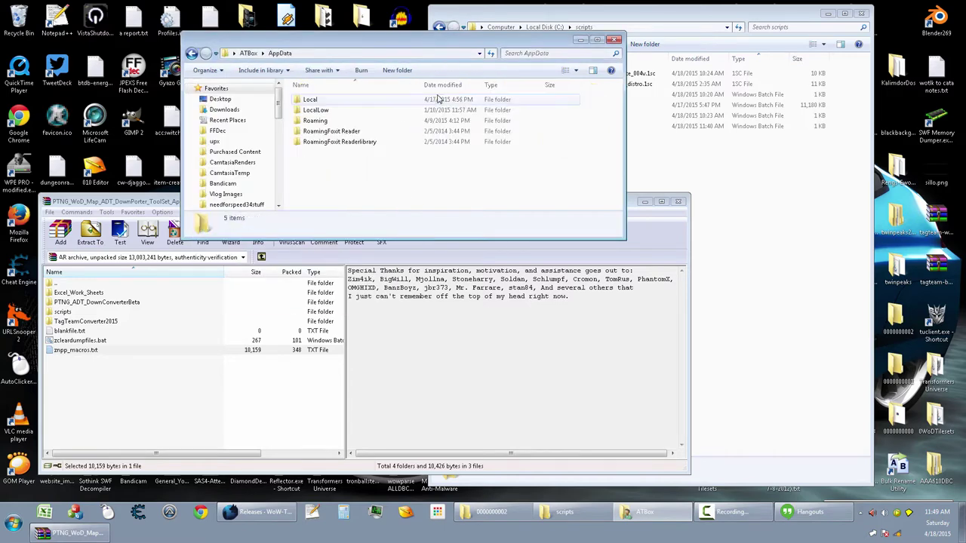
click(317, 111)
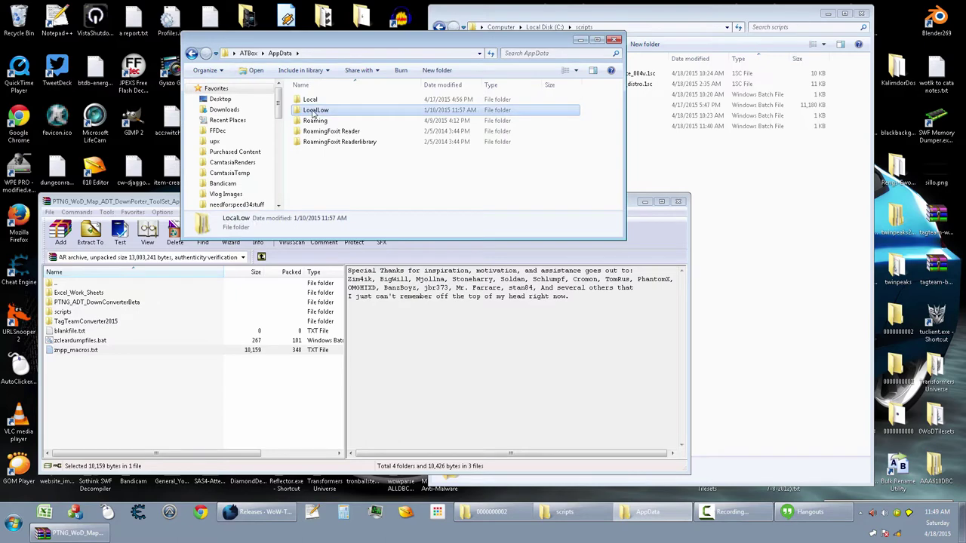
double_click(314, 114)
key(BackSpace)
double_click(315, 121)
scroll(355, 170, down, 10)
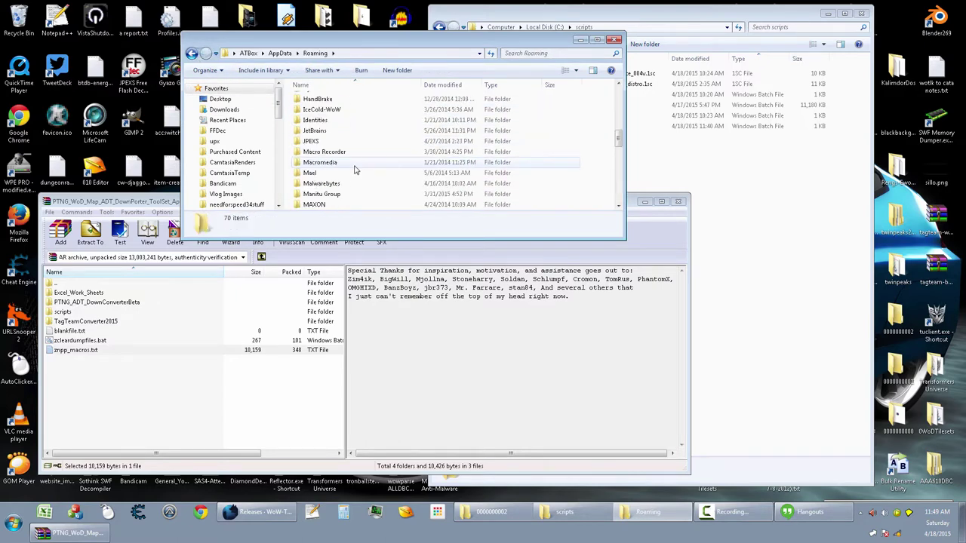
scroll(352, 172, down, 3)
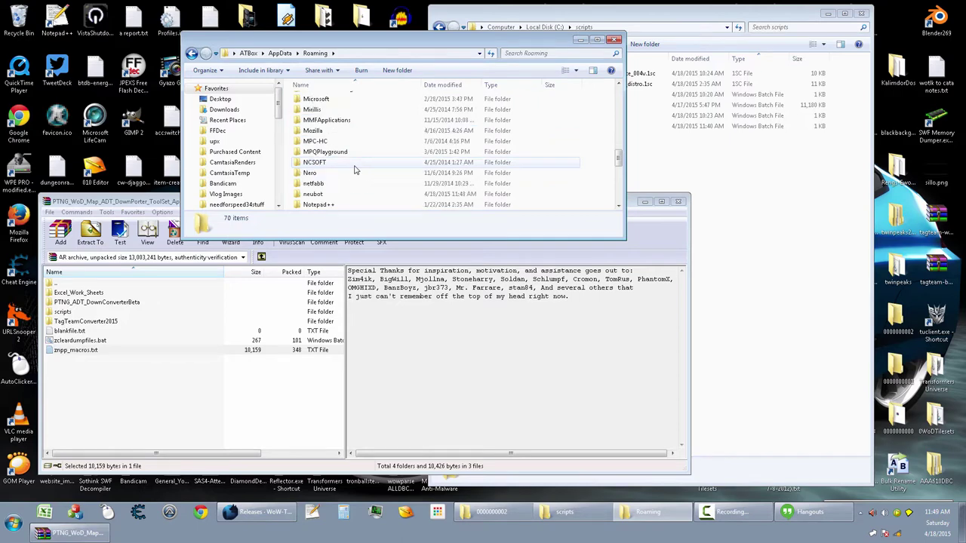
double_click(336, 175)
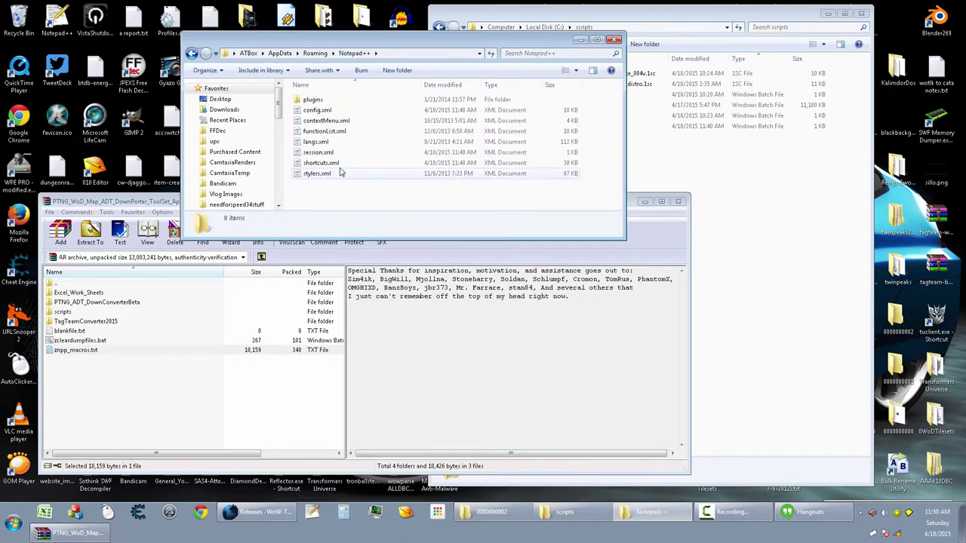
Open shortcuts.xml for editing in Notepad, enlarge the window, and close the file.
key(s)
key(h)
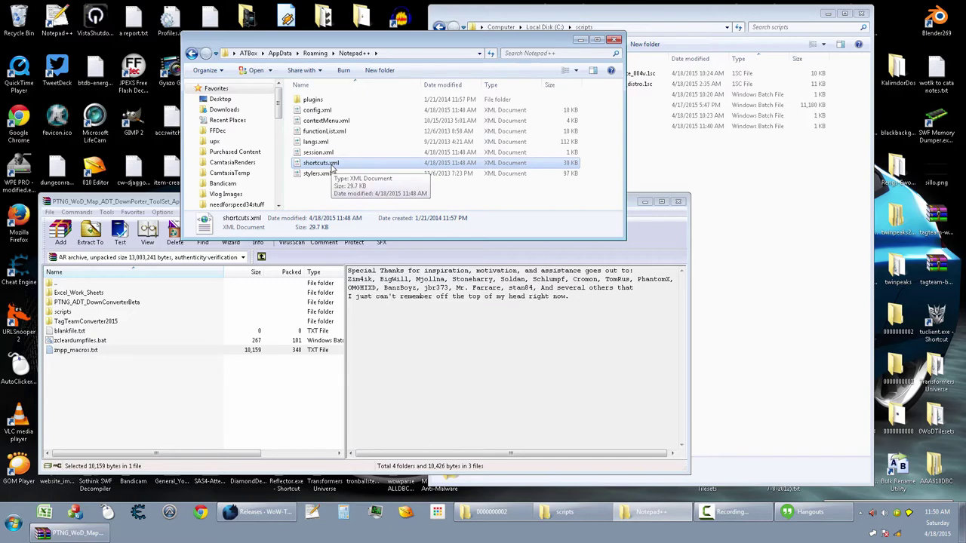
right_click(331, 169)
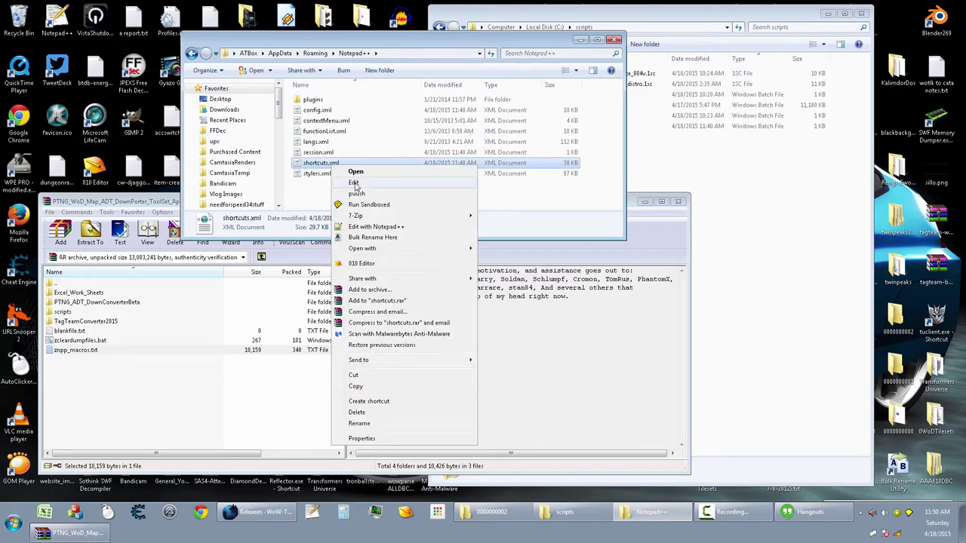
click(361, 184)
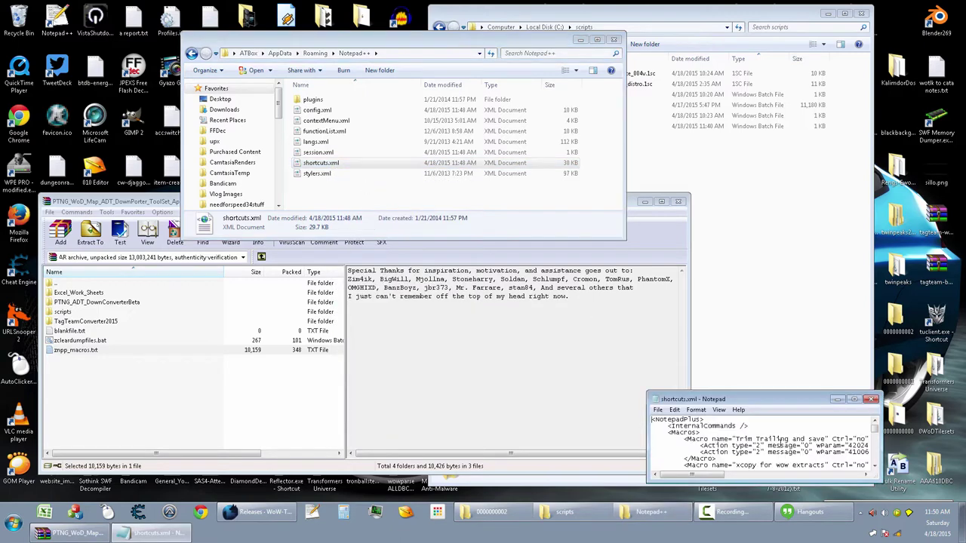
drag(754, 392, 741, 163)
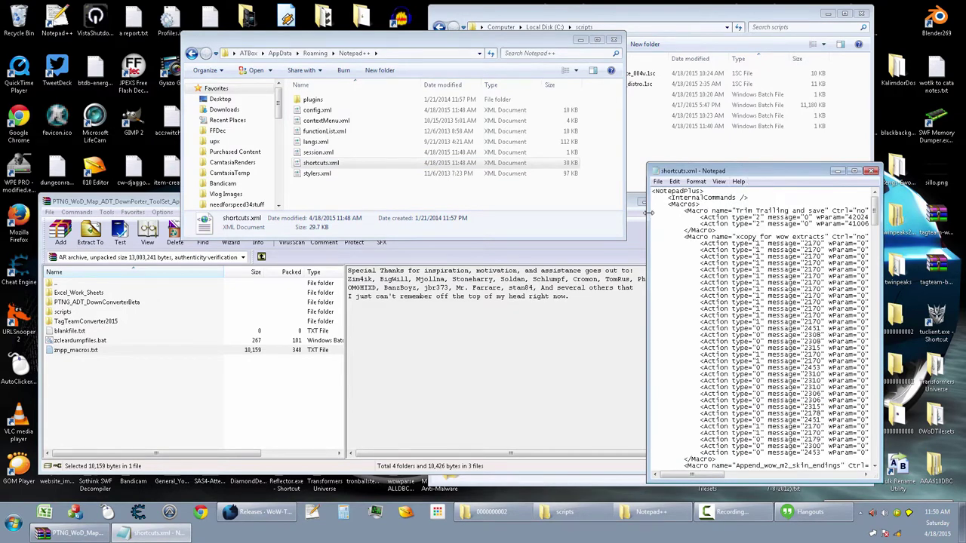
drag(648, 212, 544, 211)
click(871, 171)
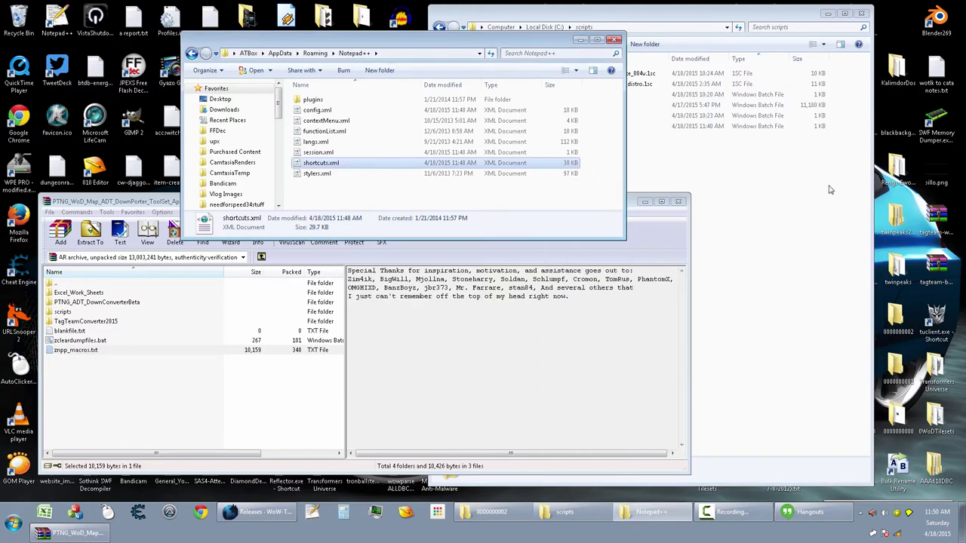
Launch a blank Notepad and load shortcuts.xml from the Notepad++ settings folder into it.
click(3, 521)
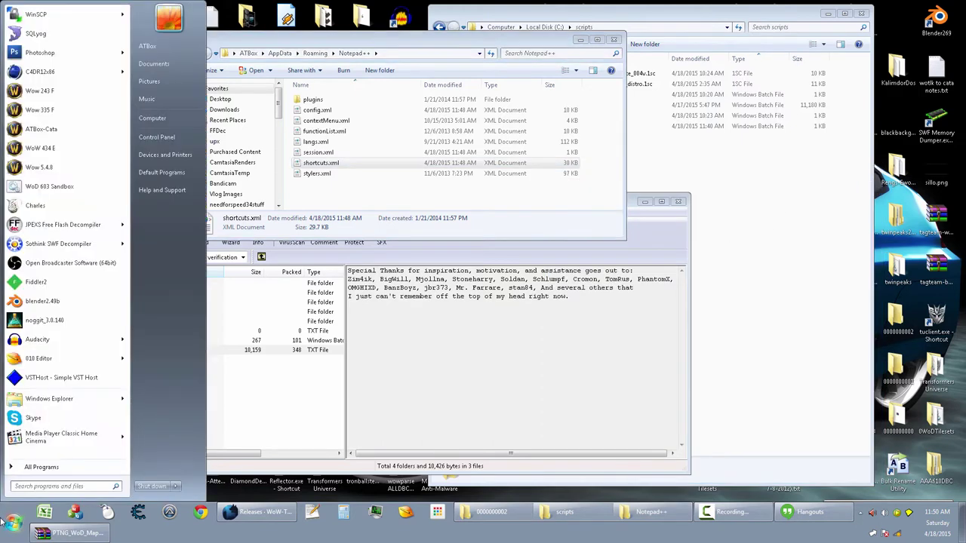
text(notepad)
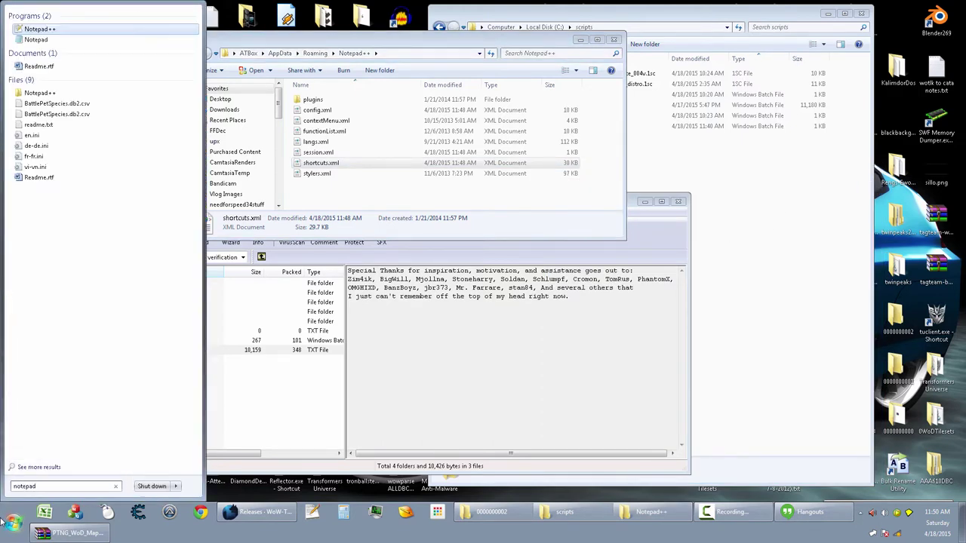
key(Return)
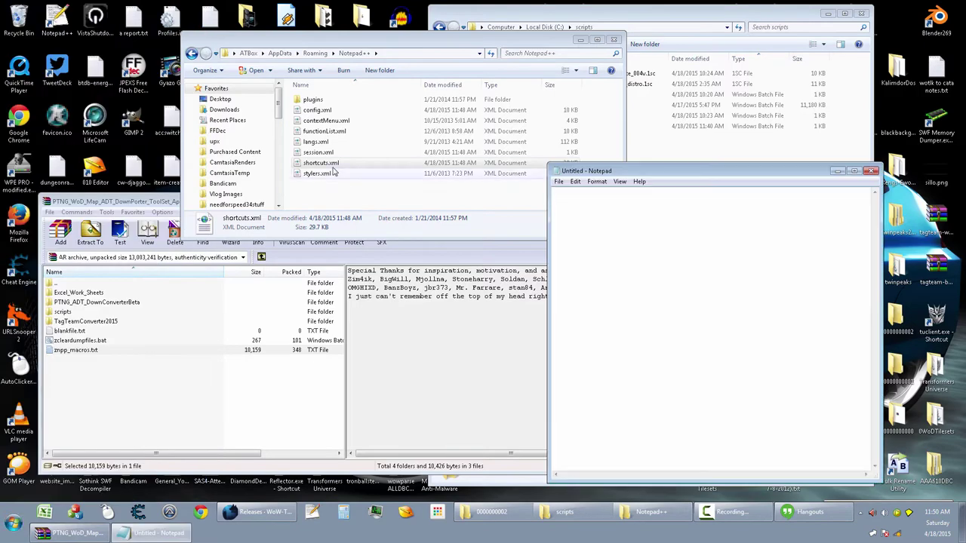
drag(639, 258, 638, 258)
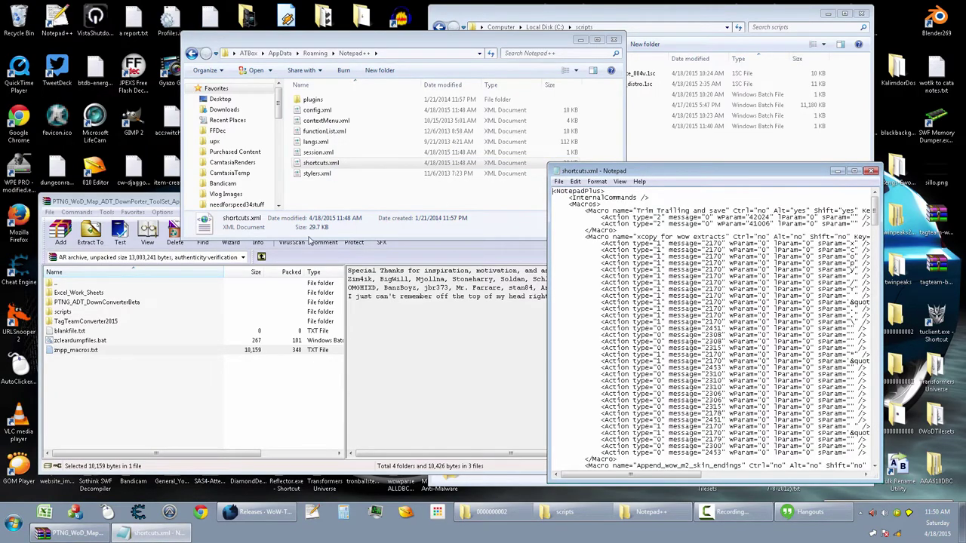
View znpp_macros.txt from the toolset archive, dismiss the diagnostic messages, and enlarge the viewer to show more of the macro code.
right_click(74, 351)
click(109, 205)
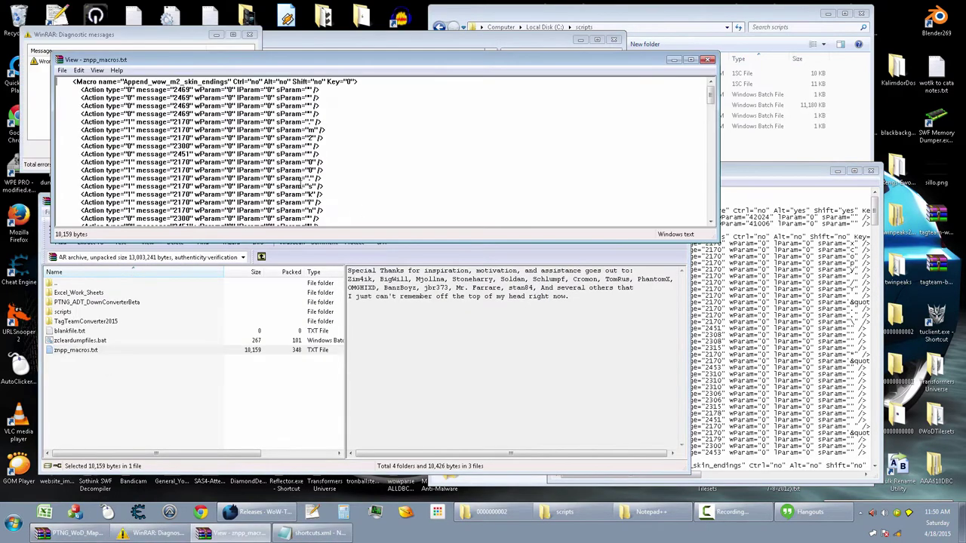
click(125, 149)
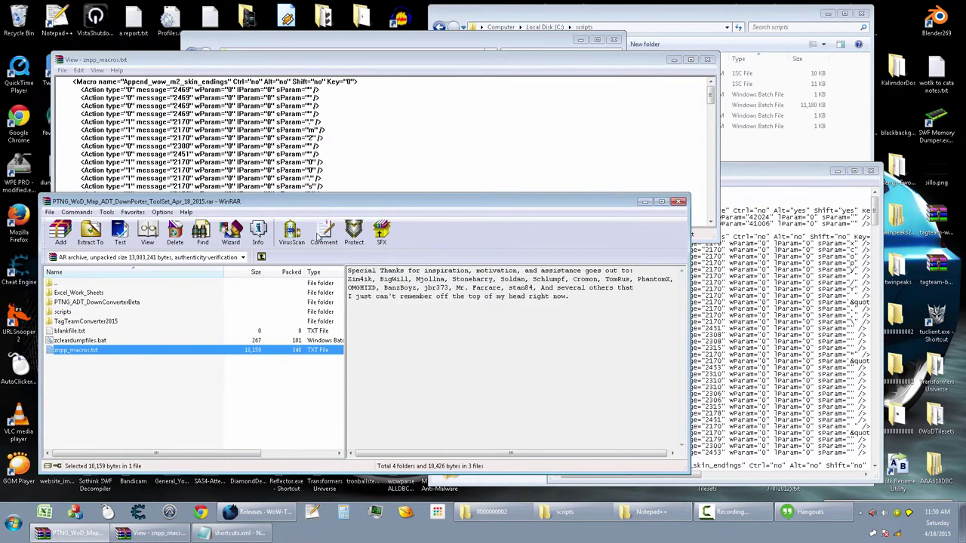
click(390, 149)
drag(339, 239, 327, 484)
Maximize shortcuts.xml in Notepad and examine the Macros section from its first entry to its closing tag, then return to the beginning.
click(641, 289)
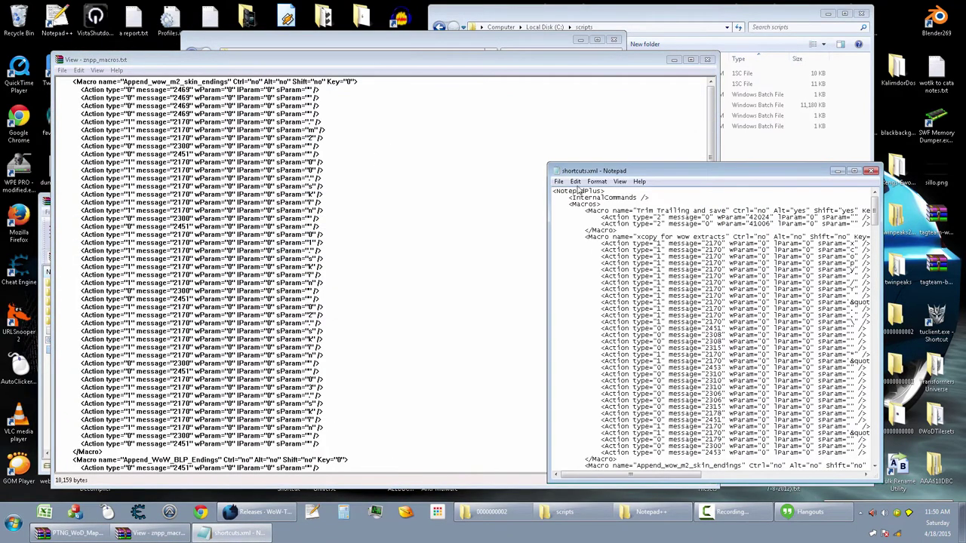
double_click(674, 172)
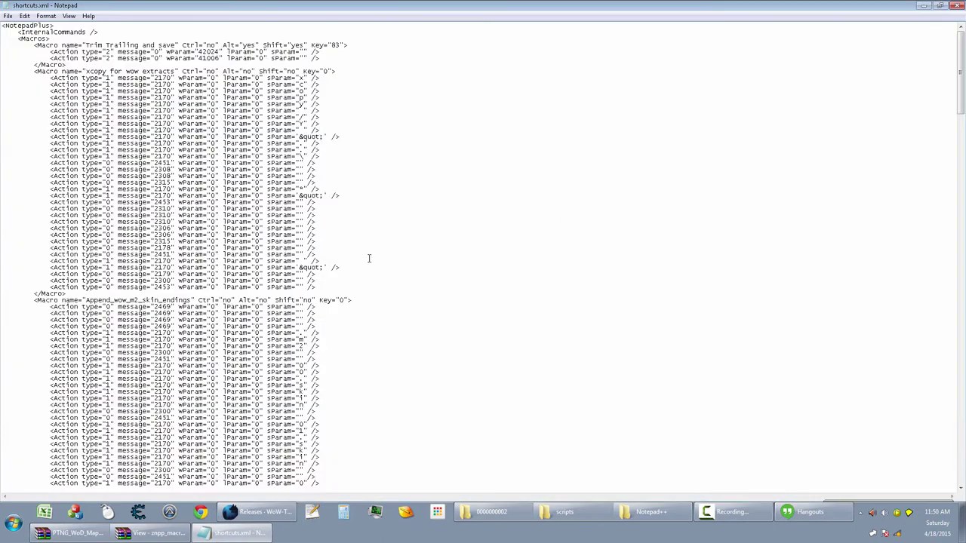
scroll(370, 258, down, 10)
scroll(943, 308, down, 5)
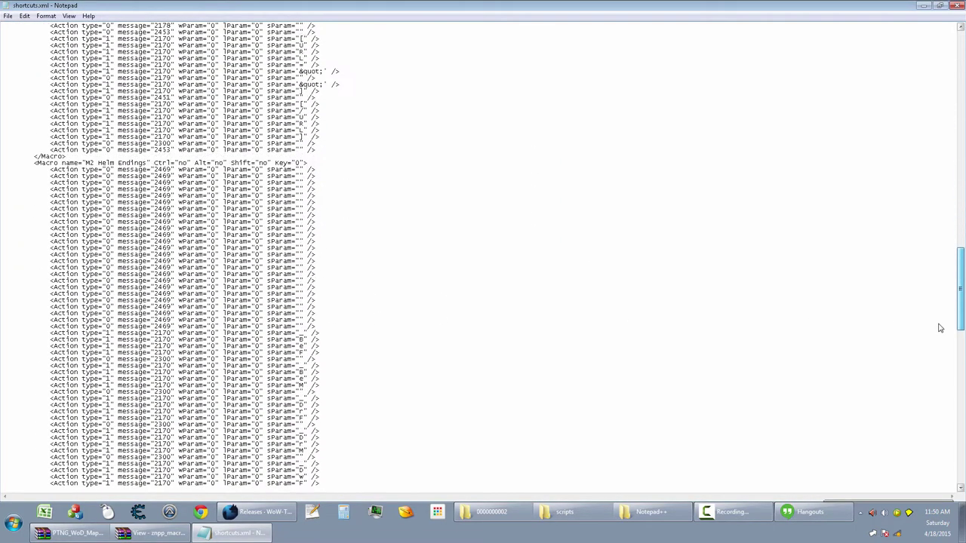
scroll(943, 308, down, 15)
click(76, 370)
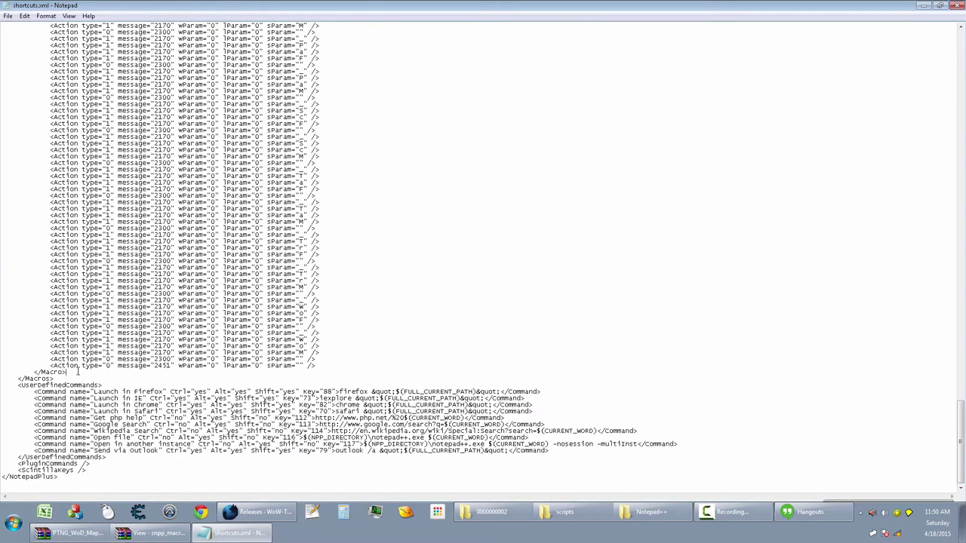
drag(961, 411, 959, 30)
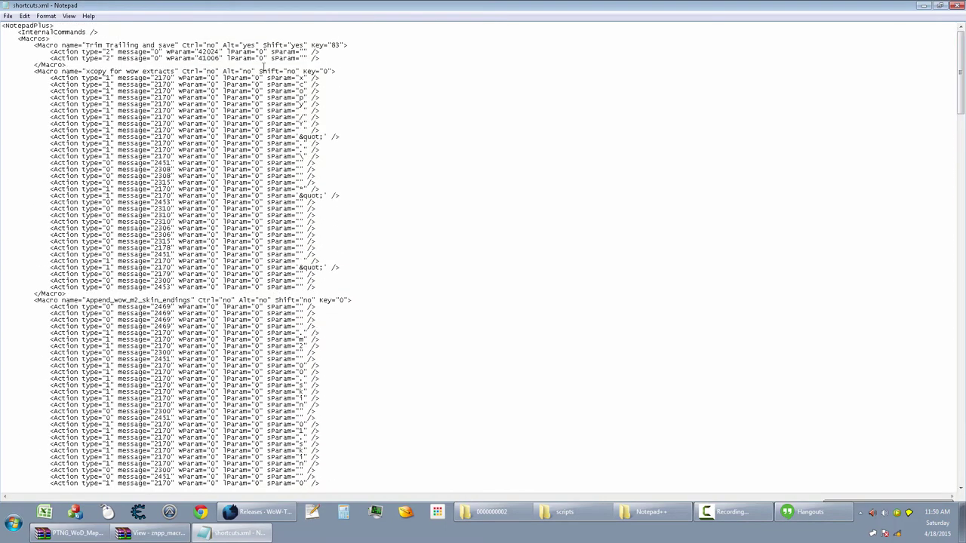
Delete every macro entry after "Trim Trailing and save" from the Macros section of shortcuts.xml.
shift+click(3, 71)
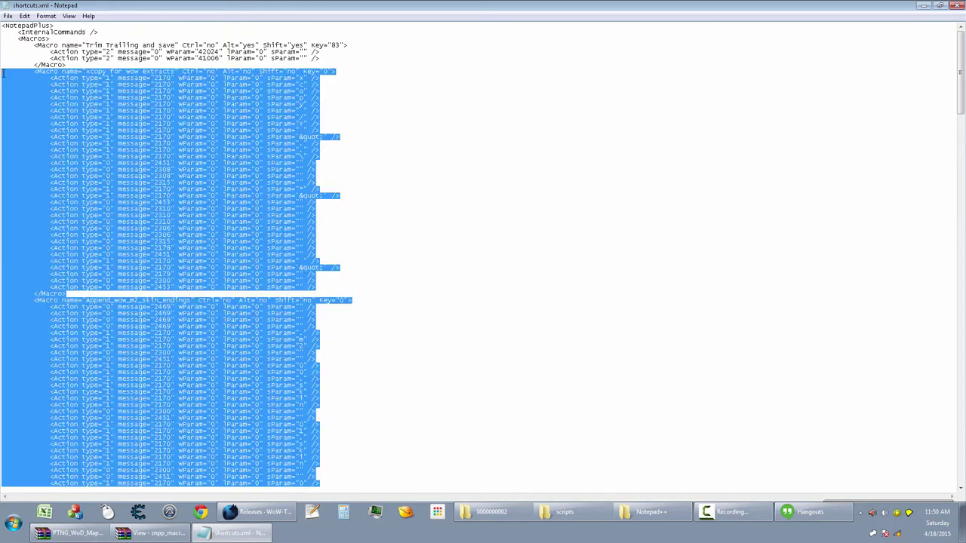
key(Delete)
key(Delete)
click(301, 179)
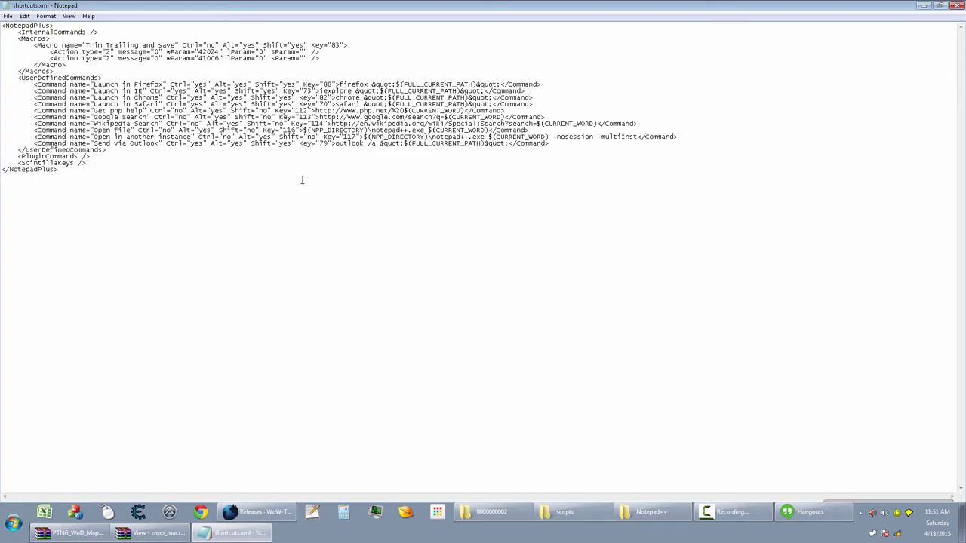
Copy the entire contents of znpp_macros.txt from the archive viewer and return to shortcuts.xml.
key(alt+Tab)
click(79, 71)
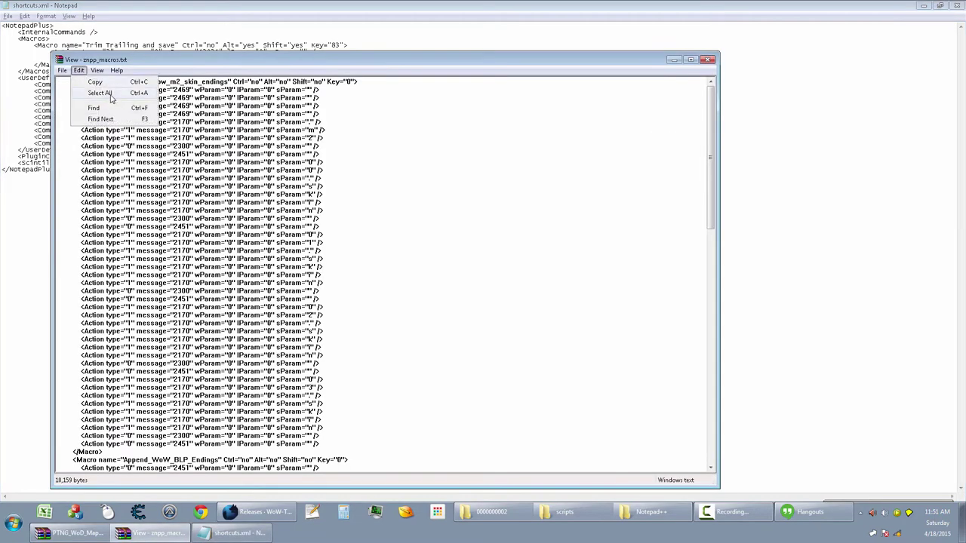
click(110, 95)
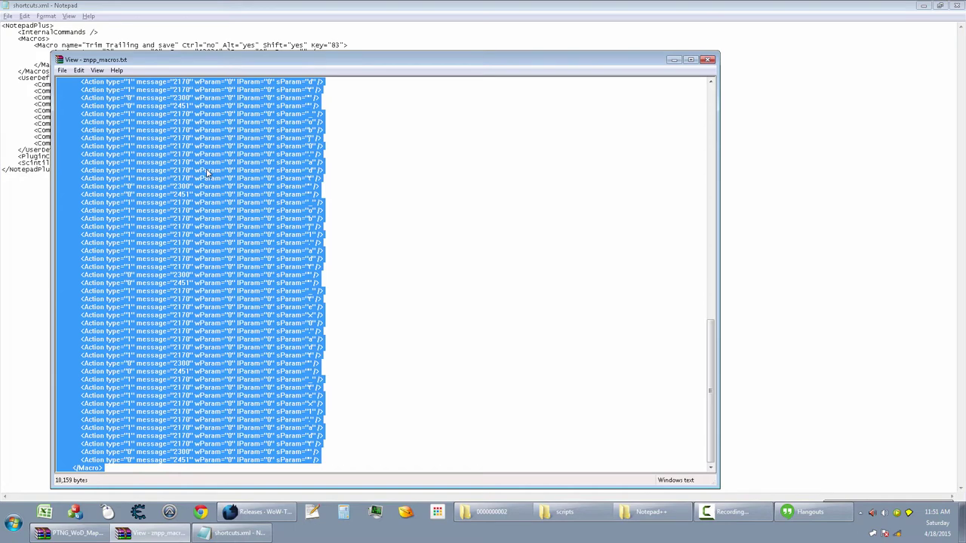
right_click(207, 173)
click(229, 177)
key(alt+Tab)
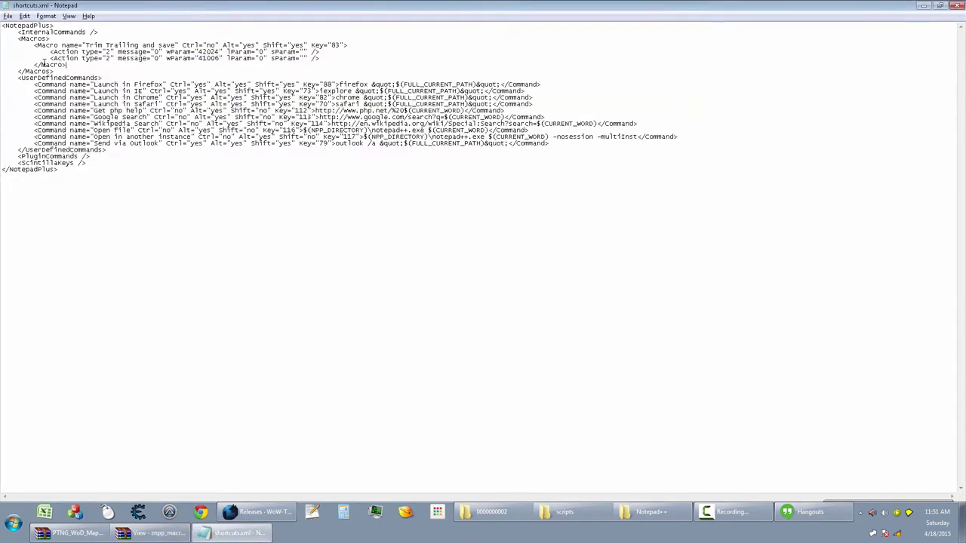
Paste the copied macros on a new line after the "Trim Trailing and save" macro's closing tag and review them from end to start.
drag(46, 47, 156, 47)
click(106, 68)
drag(77, 65, 133, 46)
click(34, 45)
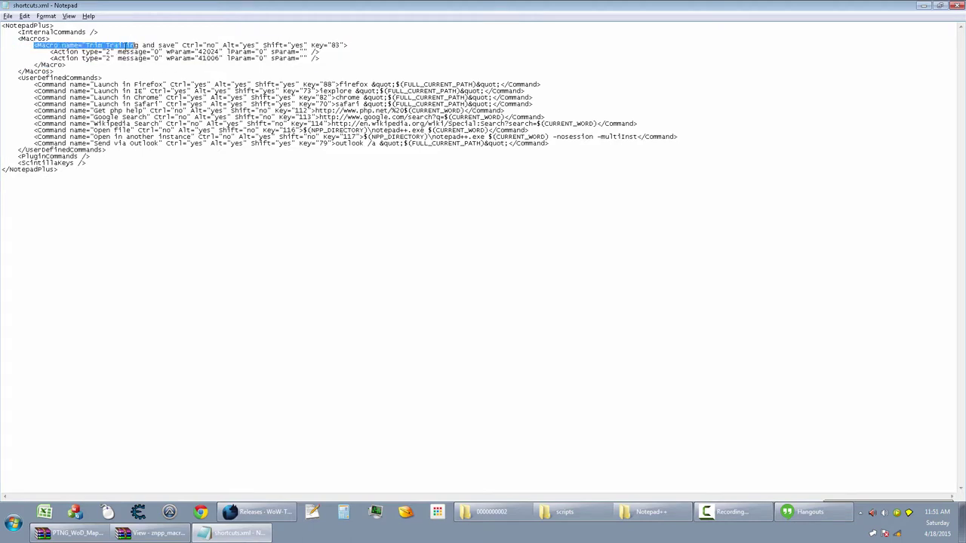
drag(34, 64, 69, 64)
click(170, 63)
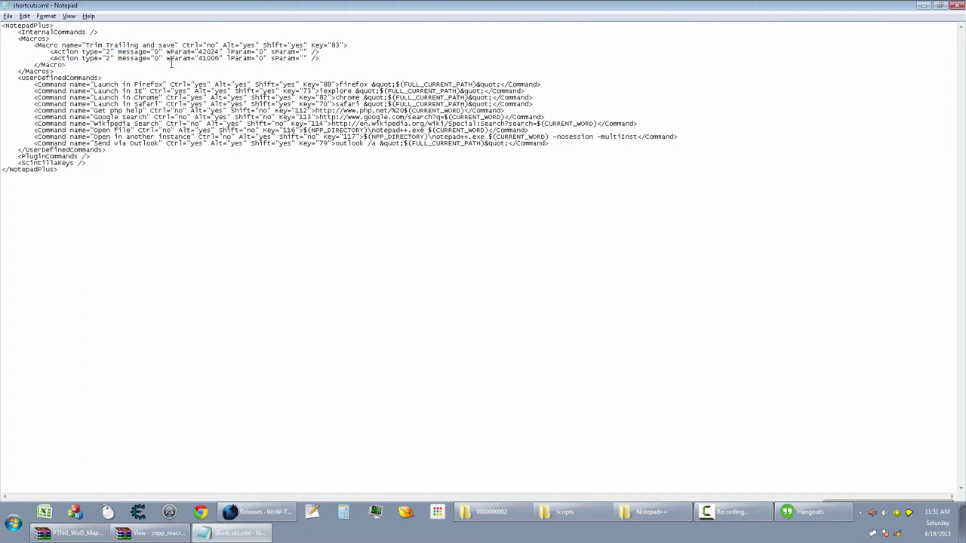
key(Return)
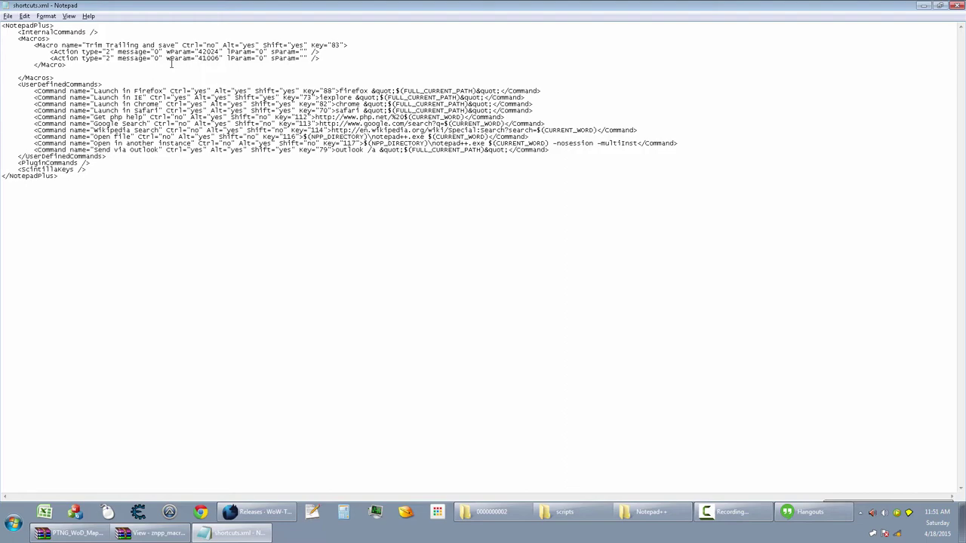
key(ctrl+v)
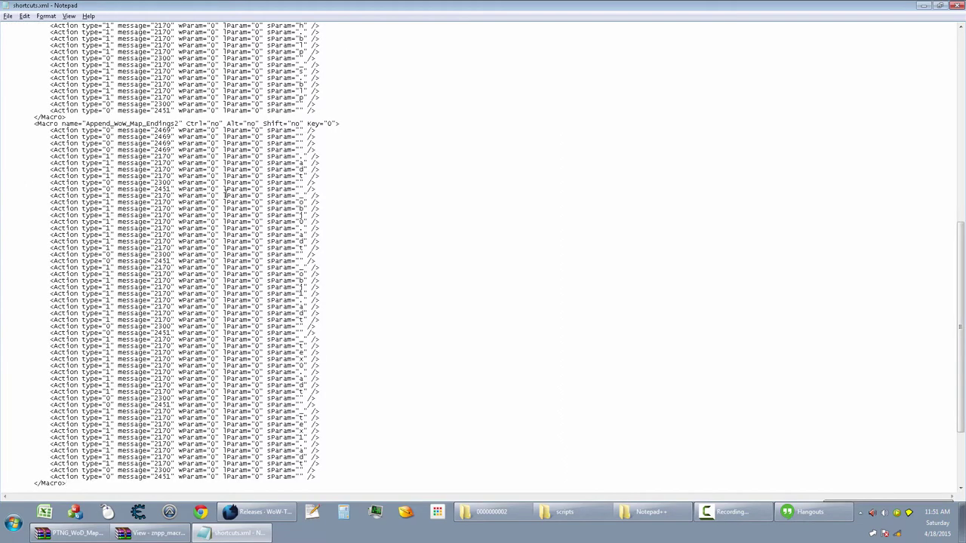
scroll(247, 235, down, 8)
scroll(247, 235, up, 7)
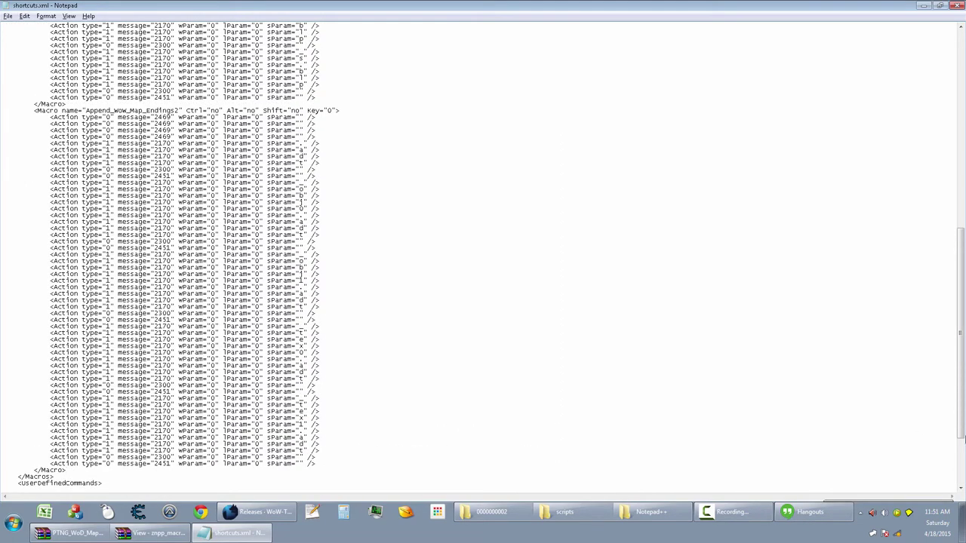
drag(961, 332, 961, 135)
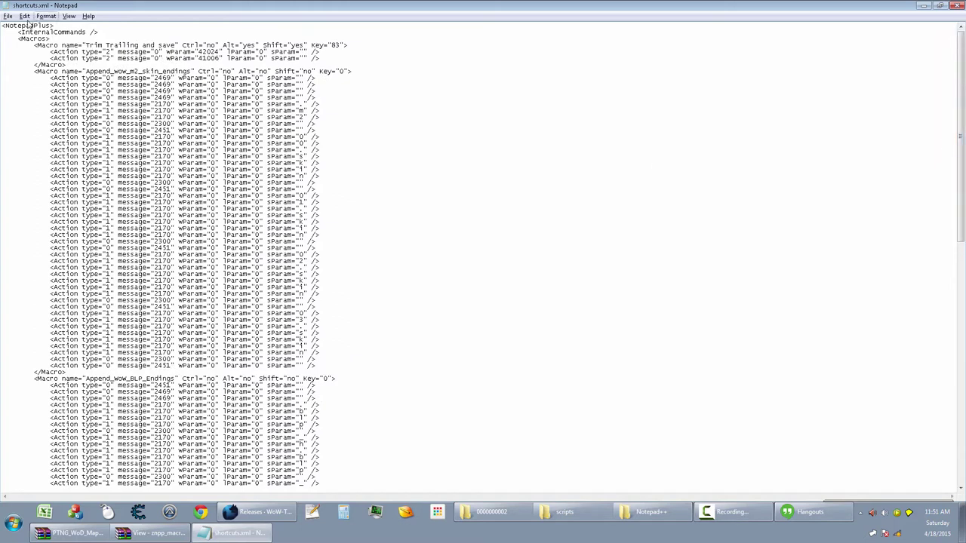
Close shortcuts.xml without saving the changes and close the znpp_macros.txt viewer.
click(261, 112)
click(960, 5)
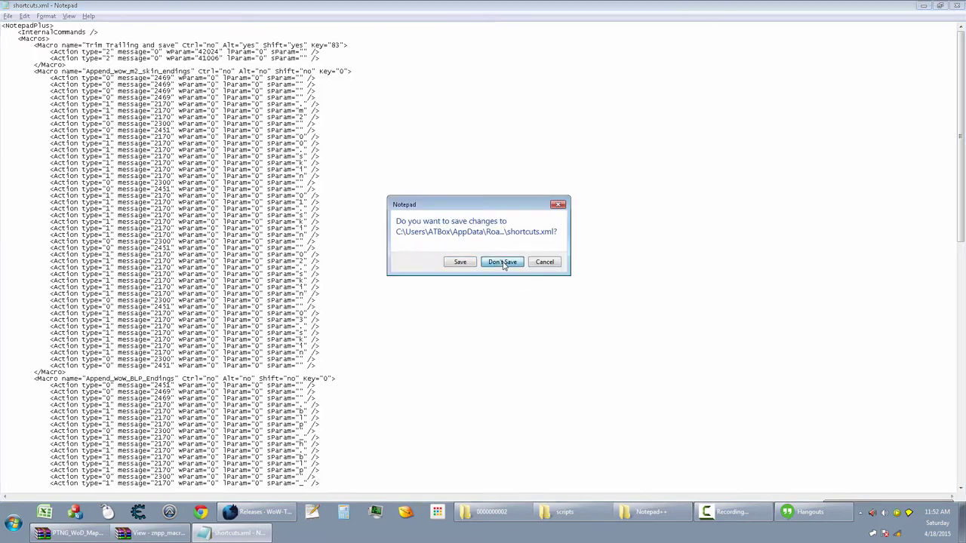
click(502, 262)
click(503, 218)
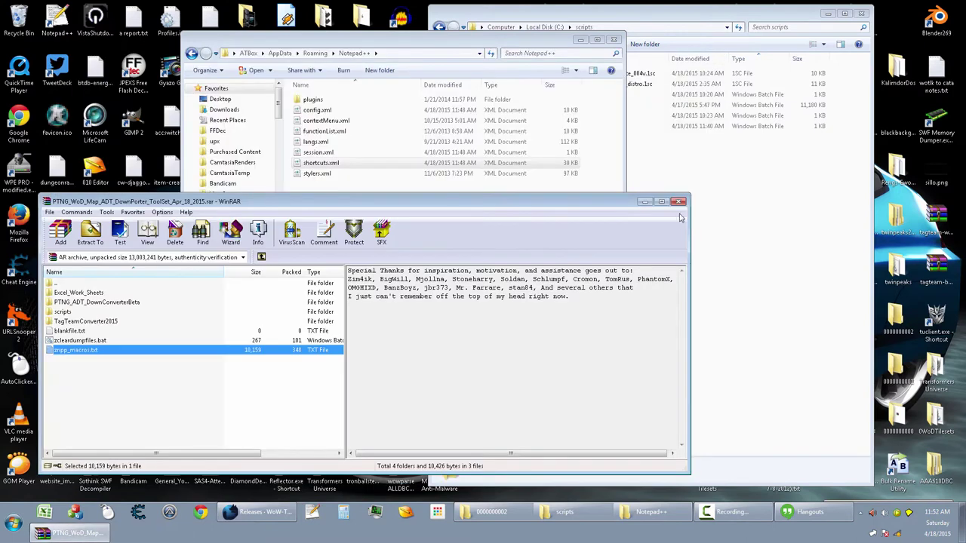
click(707, 60)
Switch to Notepad++ and examine its list of available macros.
click(310, 513)
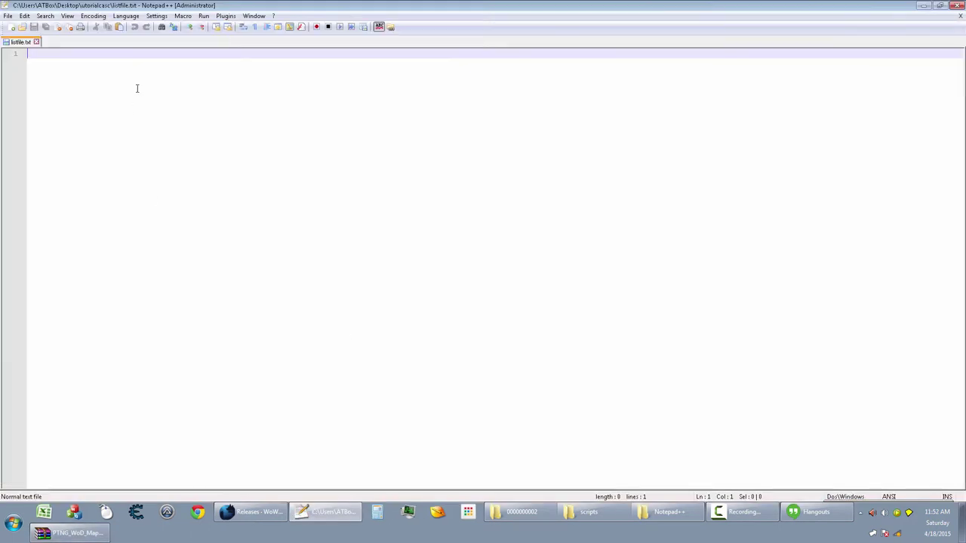
click(183, 16)
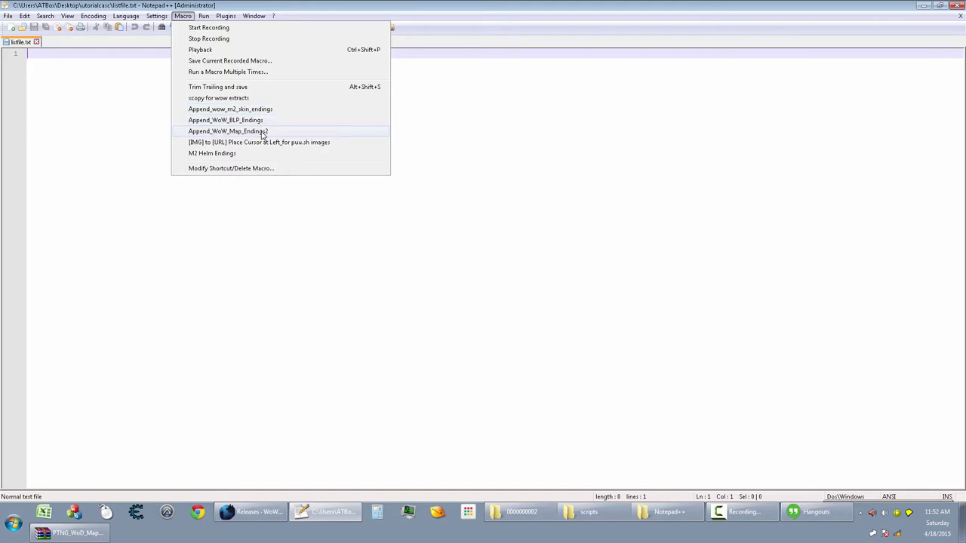
Open znpp_macros.txt from the toolset archive in Notepad++, examine the macro names down to Append_WoW_Map_Endings2, and close the file.
click(96, 529)
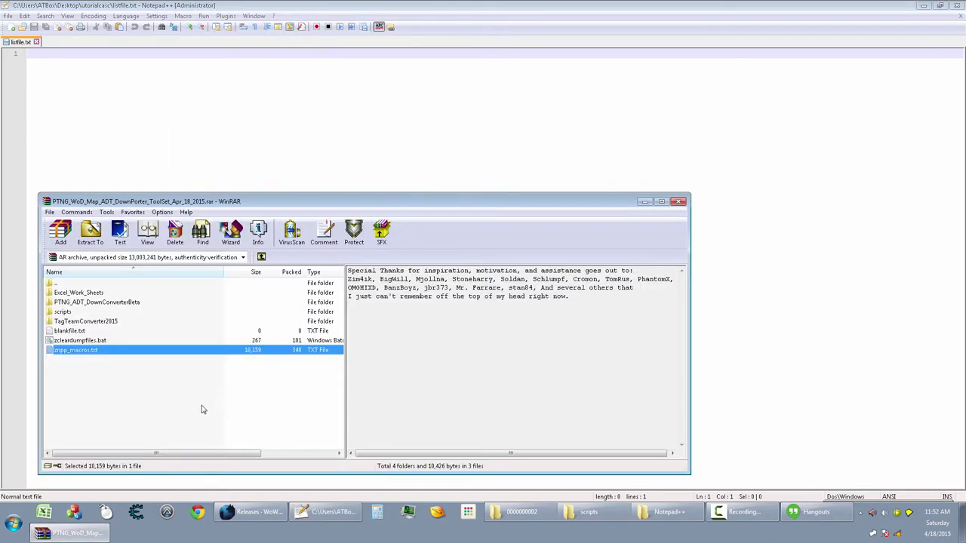
double_click(96, 351)
click(214, 335)
drag(134, 54, 267, 54)
drag(960, 110, 952, 319)
drag(207, 144, 264, 144)
click(381, 164)
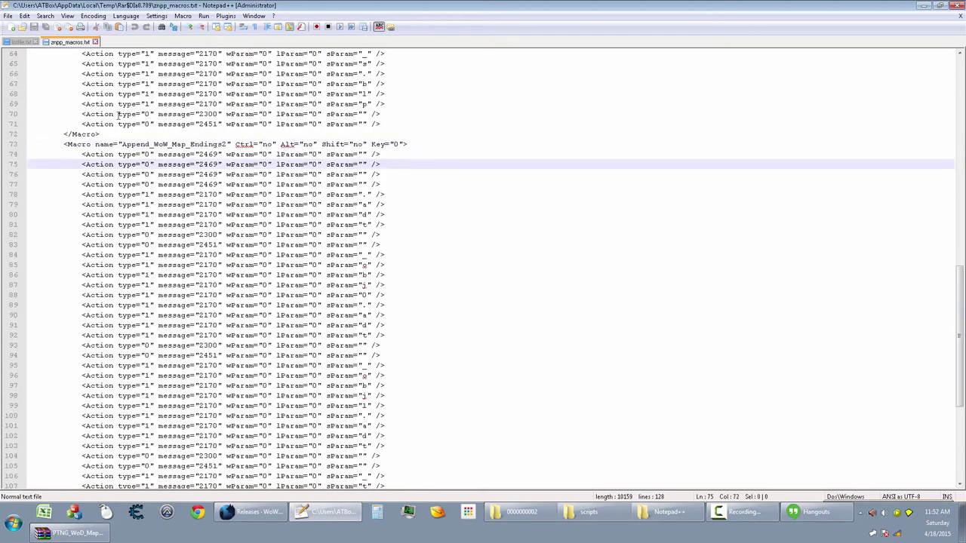
click(95, 42)
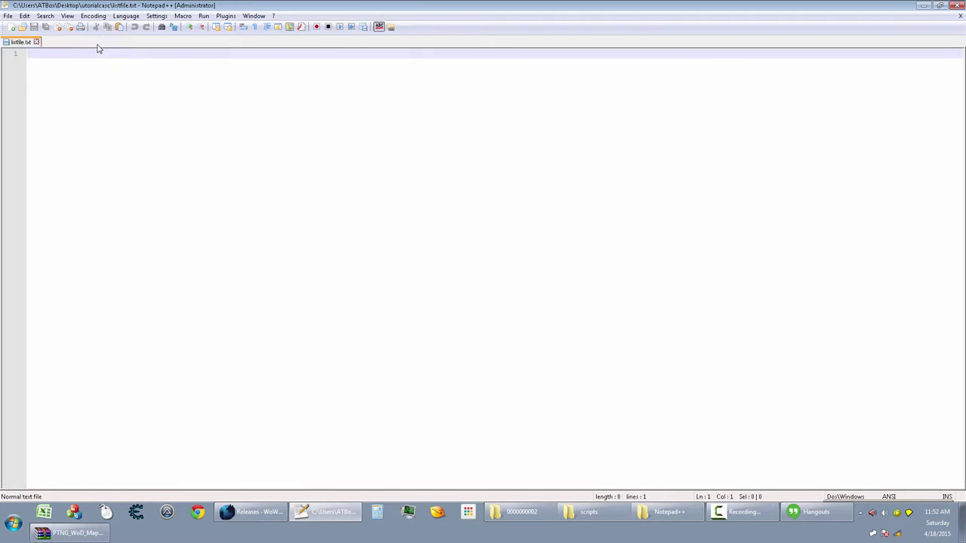
Check the Append macros in Notepad++'s macro list again and minimize the editor.
click(156, 16)
mouse_move(183, 16)
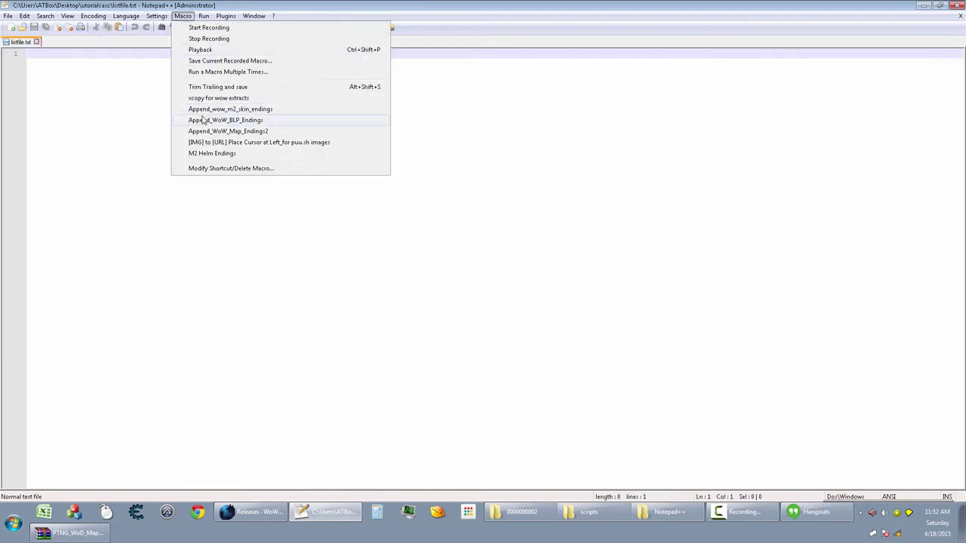
click(128, 99)
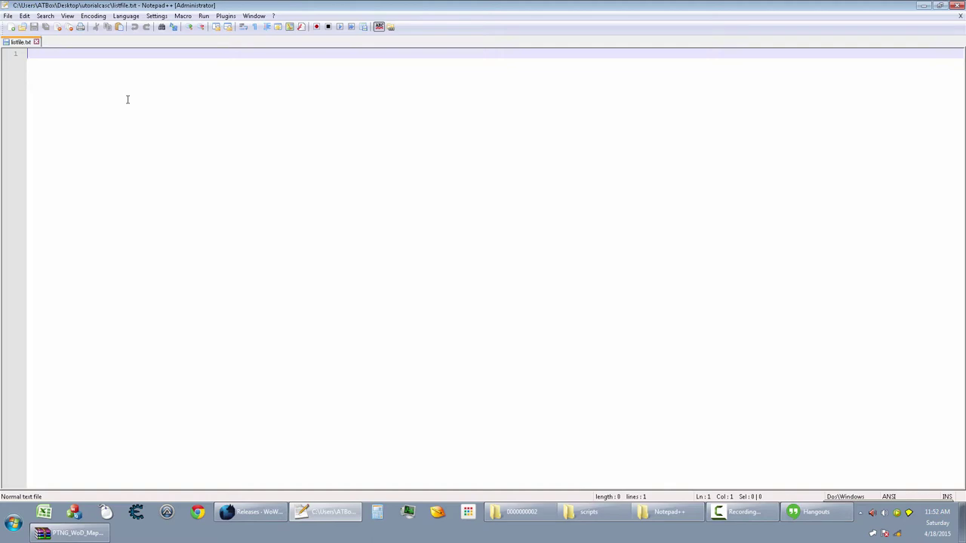
click(924, 5)
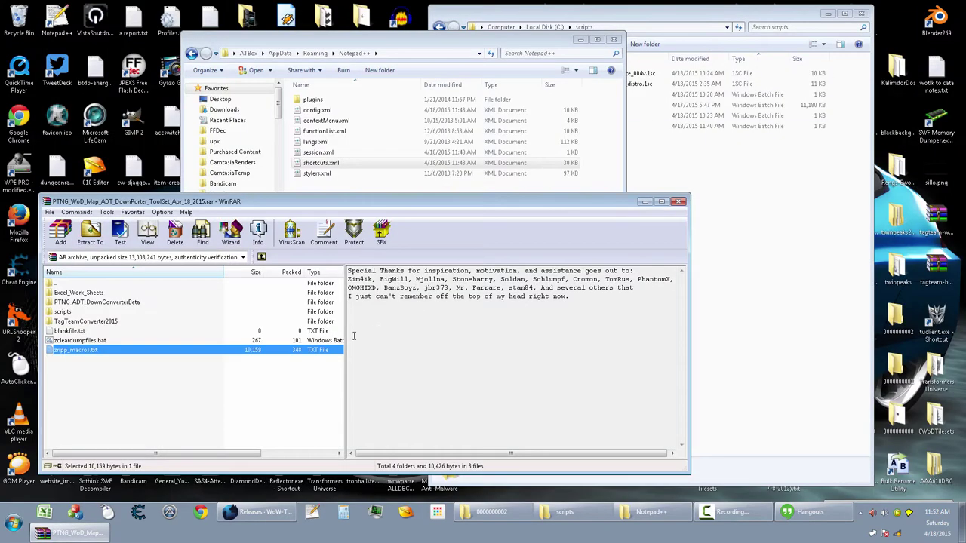
Close the archive window, go up from the scripts folder to the C: root, and reopen the PTNG_WoD_Map_ADT_DownPorter toolset archive.
click(679, 201)
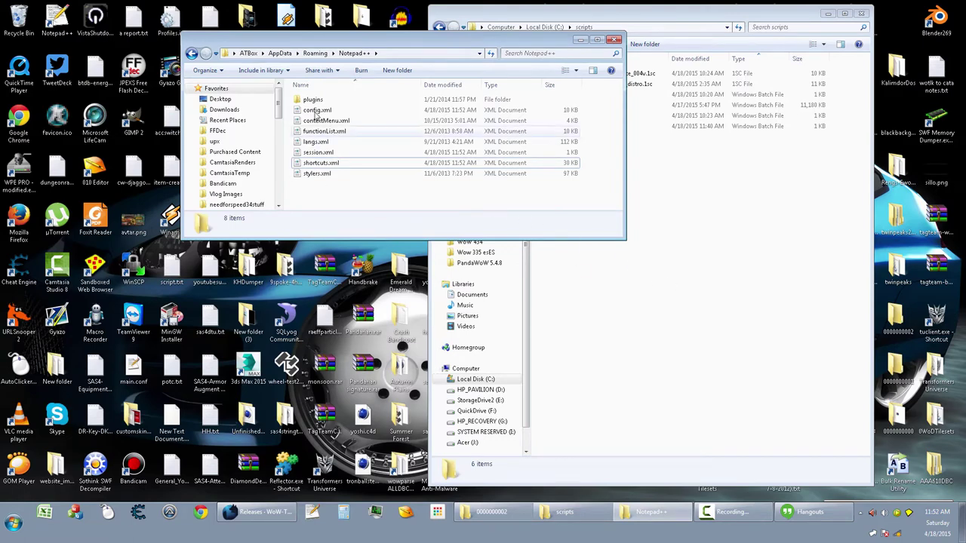
click(657, 379)
key(BackSpace)
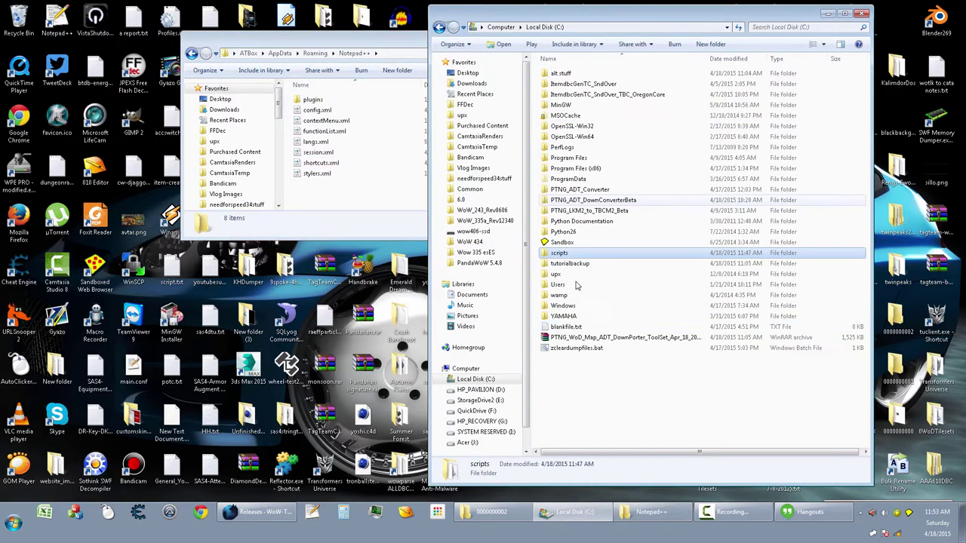
double_click(578, 338)
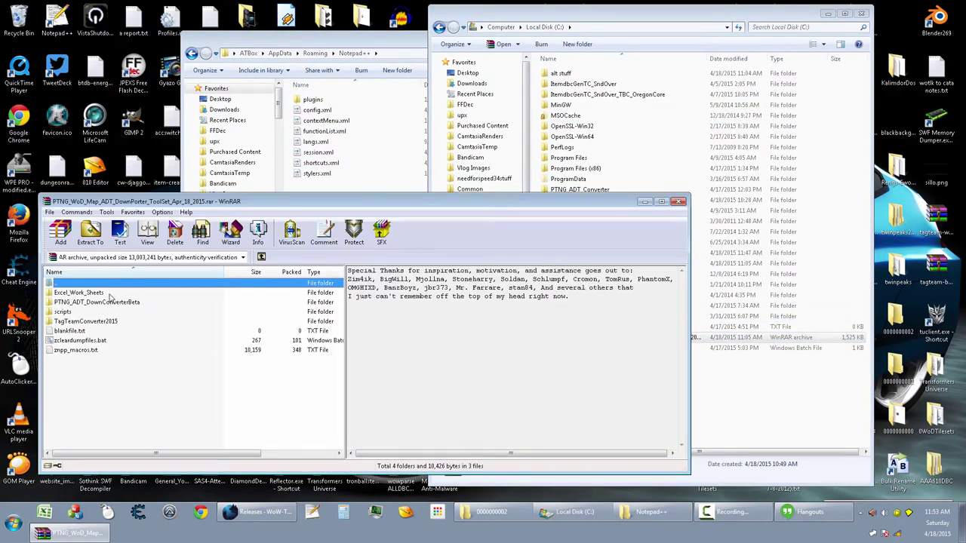
View the contents of the archive's TagTeamConverter2015 folder and return to the archive's root.
click(110, 311)
drag(98, 323, 119, 323)
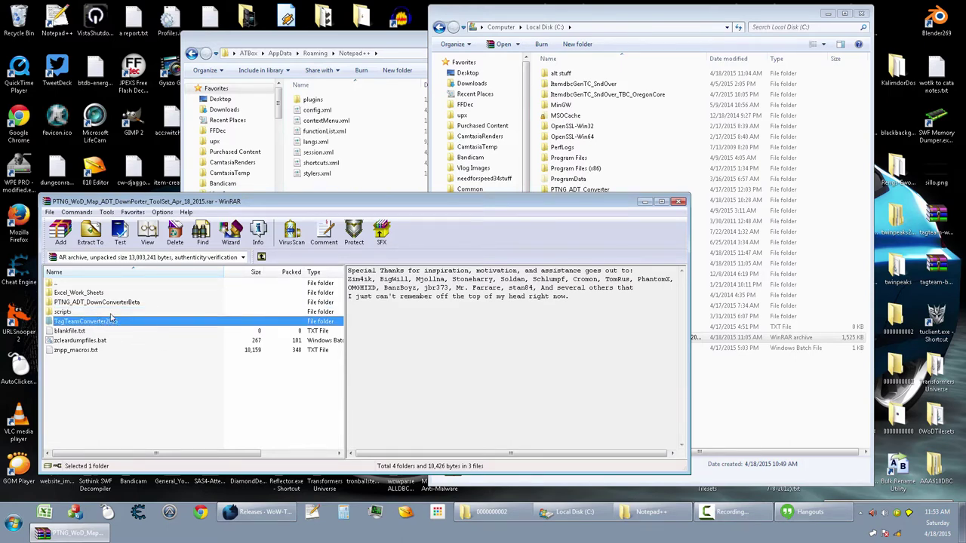
double_click(119, 321)
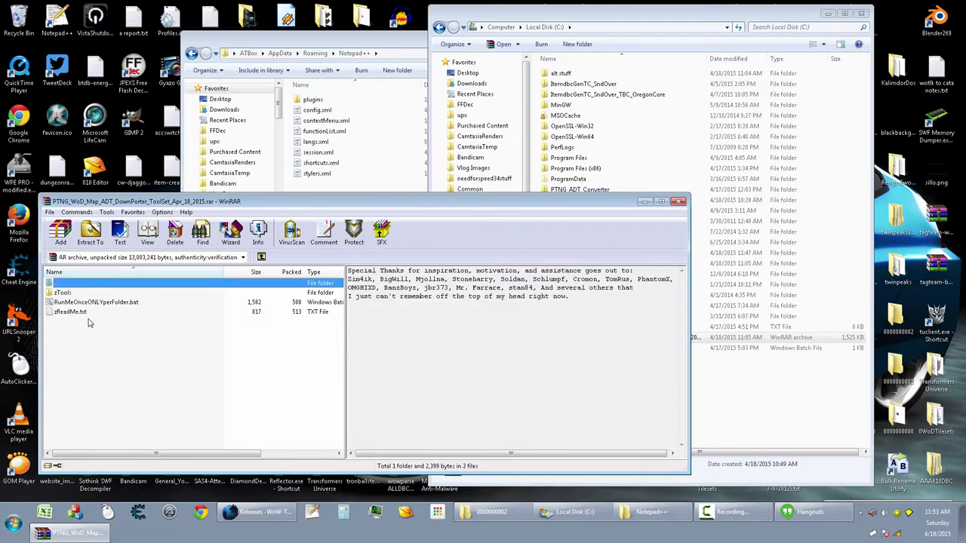
double_click(86, 285)
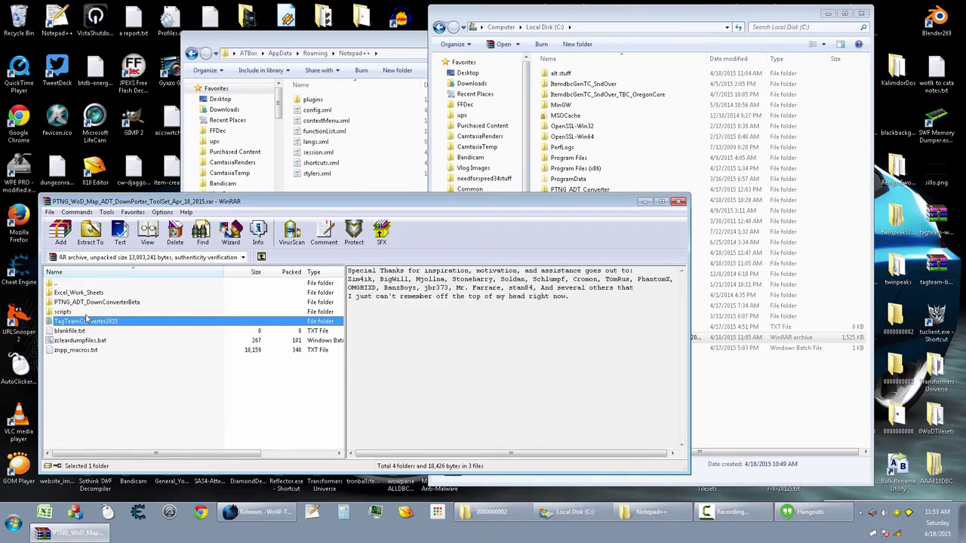
Compare the archive's contents with the C: root, locating zcleardumpfiles.bat in both.
click(722, 400)
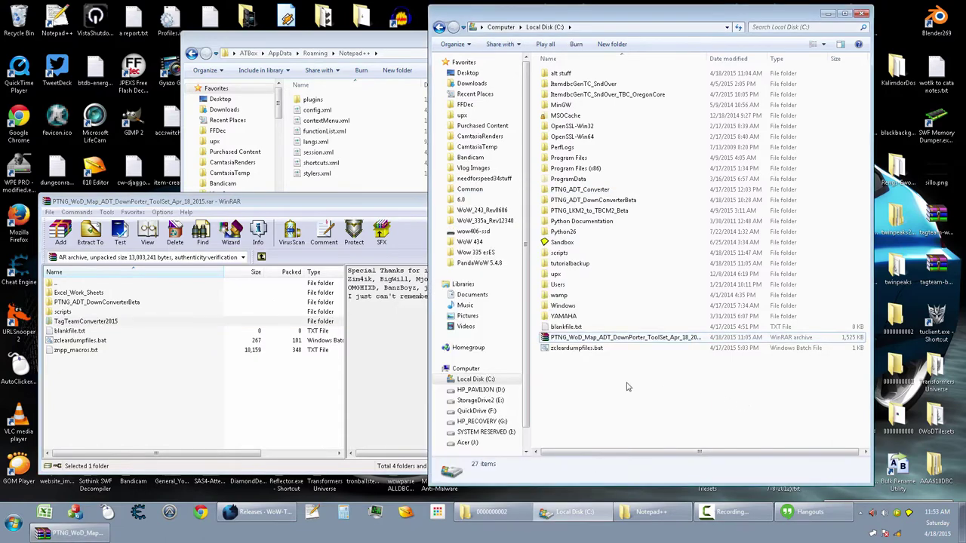
click(226, 372)
click(720, 410)
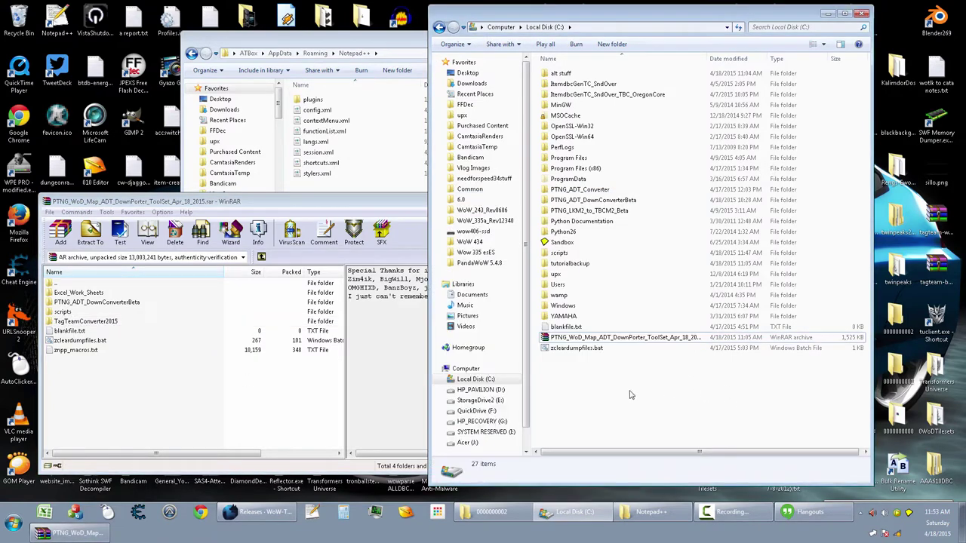
click(587, 350)
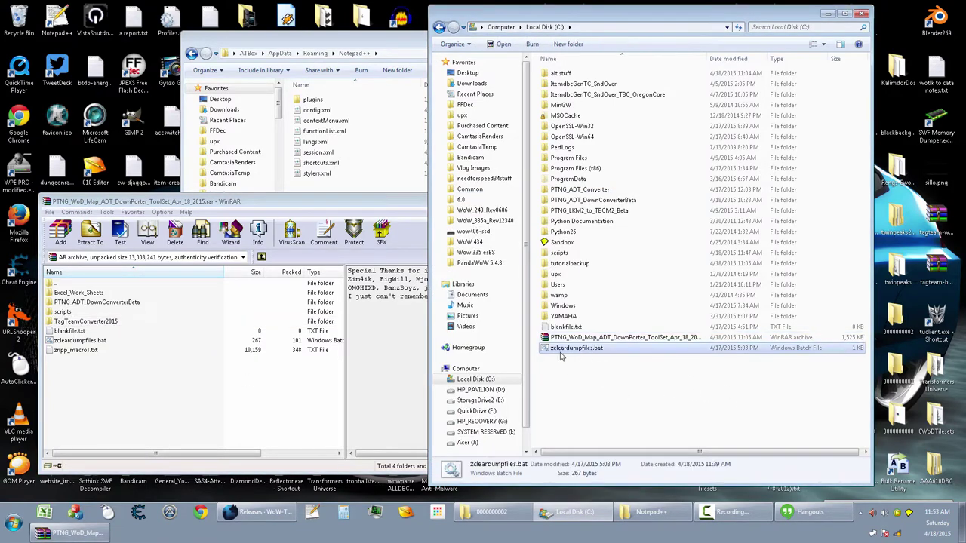
drag(573, 349, 81, 341)
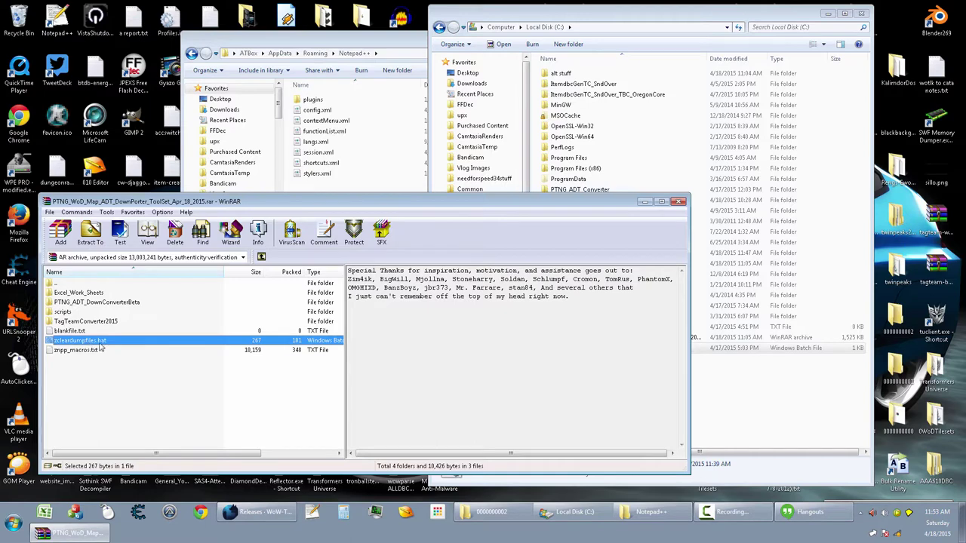
Run zcleardumpfiles.bat in the C: root to generate the blank pull and wmolistfile text files, and look over the new files.
click(749, 419)
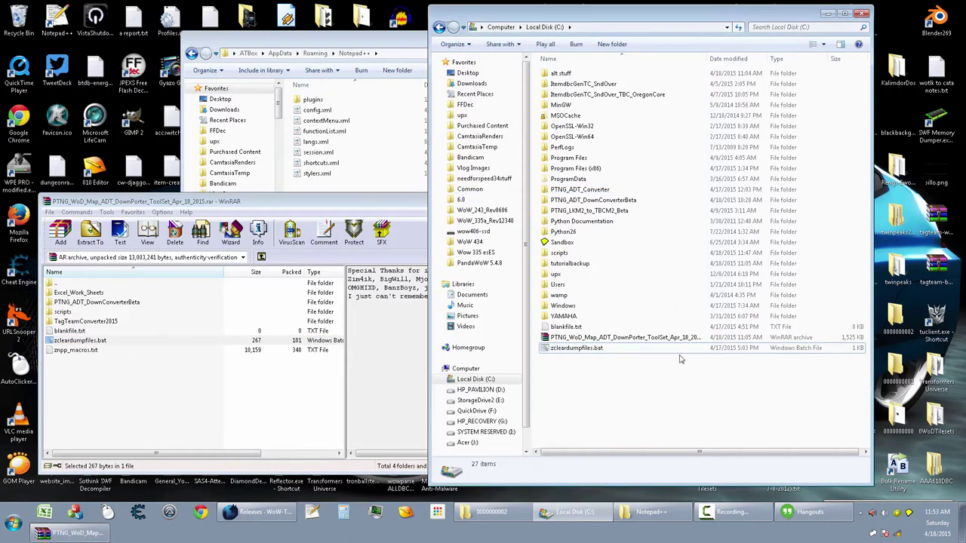
click(587, 352)
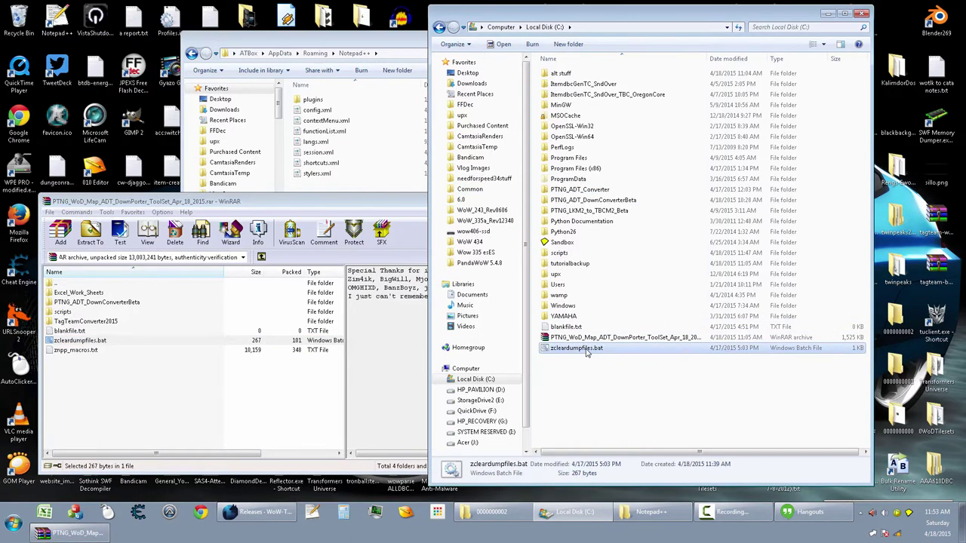
click(578, 365)
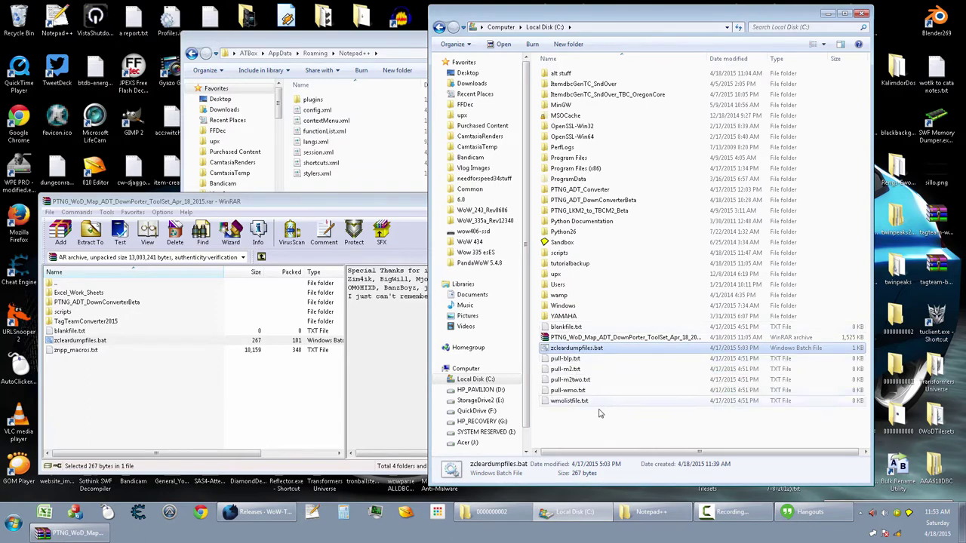
shift+click(589, 401)
click(631, 425)
drag(632, 425, 606, 427)
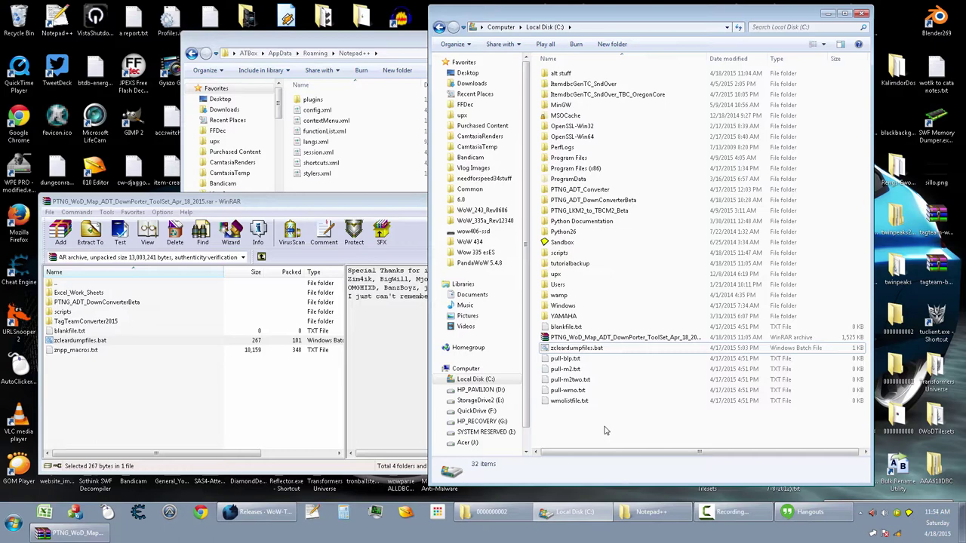
Close the toolset archive, the C: root window and the Notepad++ settings folder.
click(311, 391)
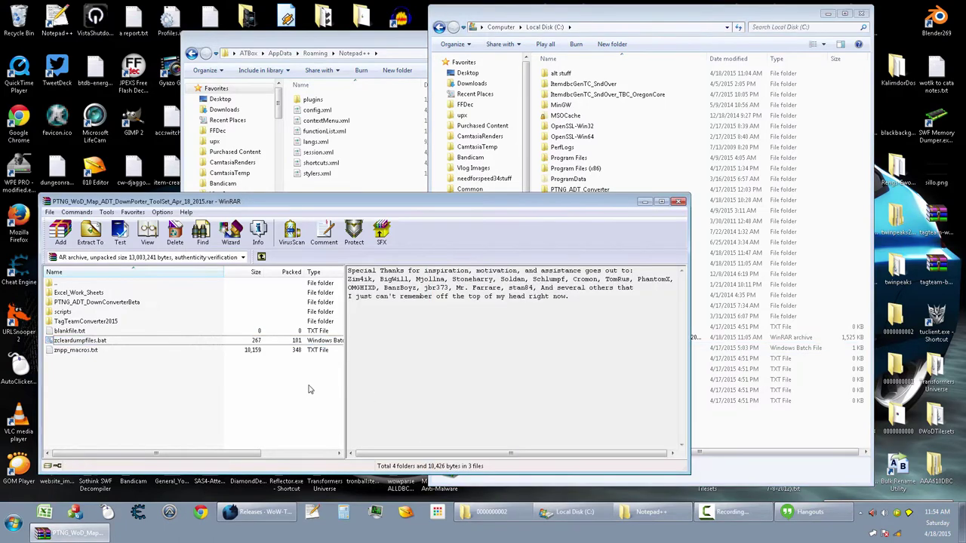
click(679, 204)
click(860, 13)
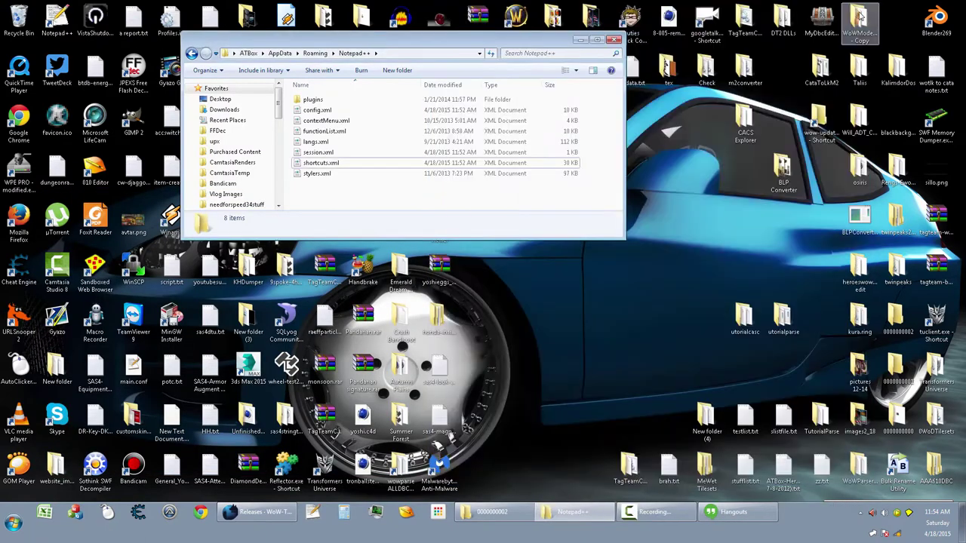
click(614, 40)
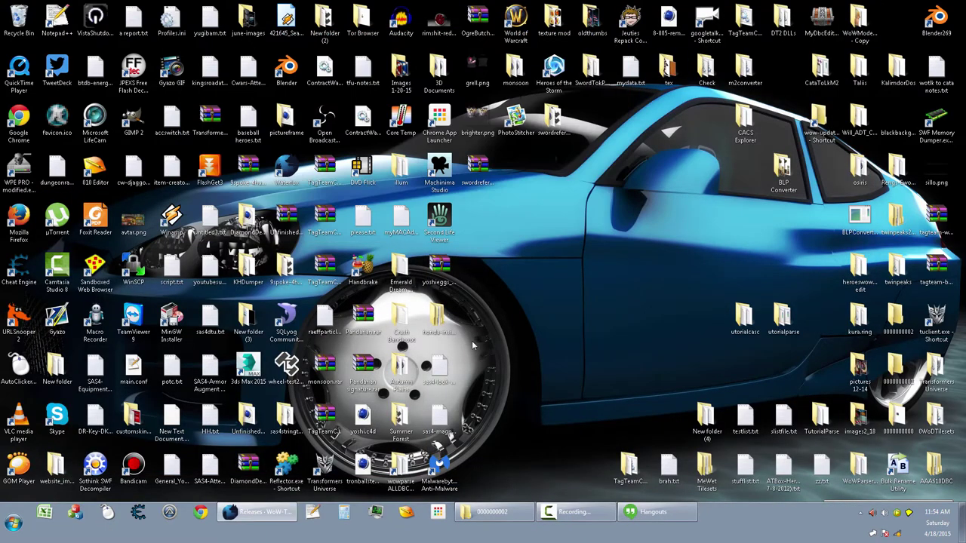
right_click(260, 513)
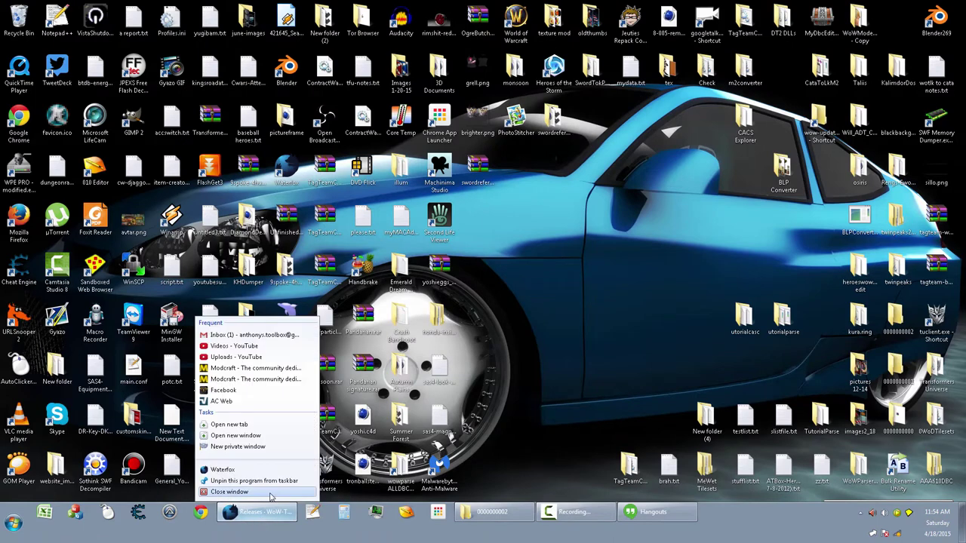
click(272, 498)
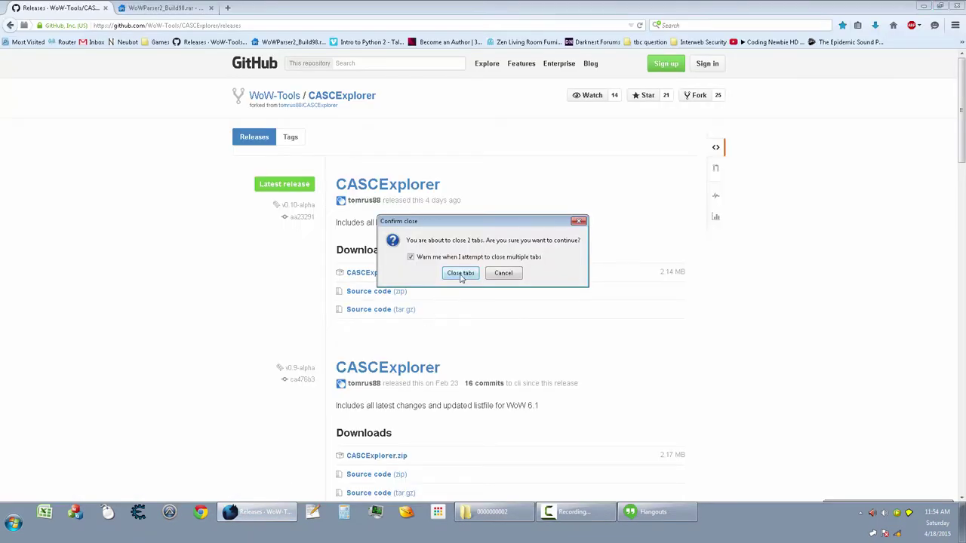
click(459, 276)
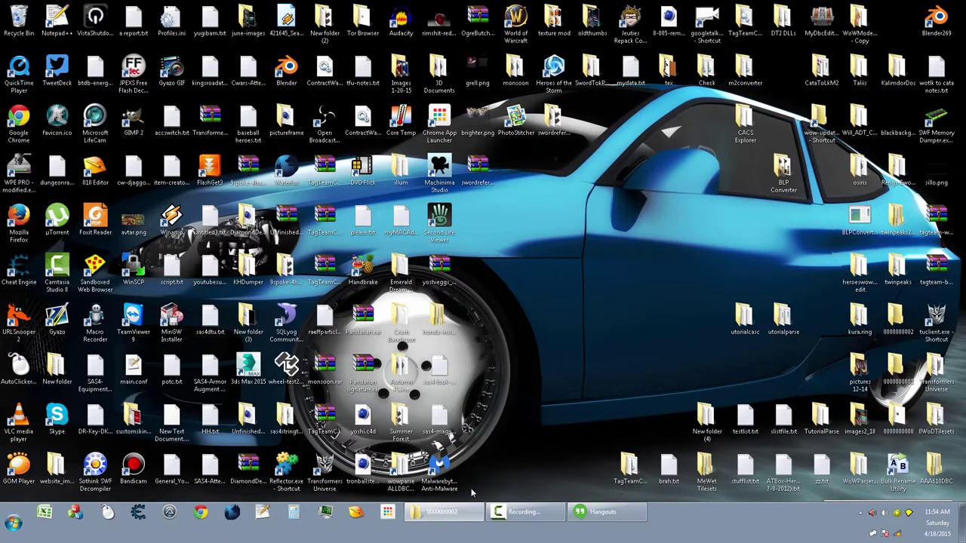
right_click(444, 512)
click(445, 496)
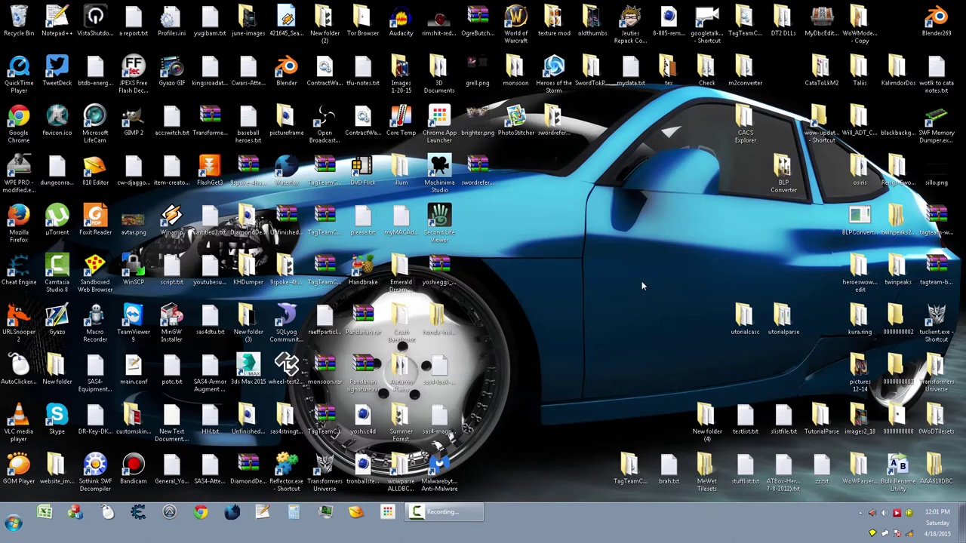
Open the utorialcasc folder from the desktop, run the test batch script from its path and dismiss the console.
double_click(744, 316)
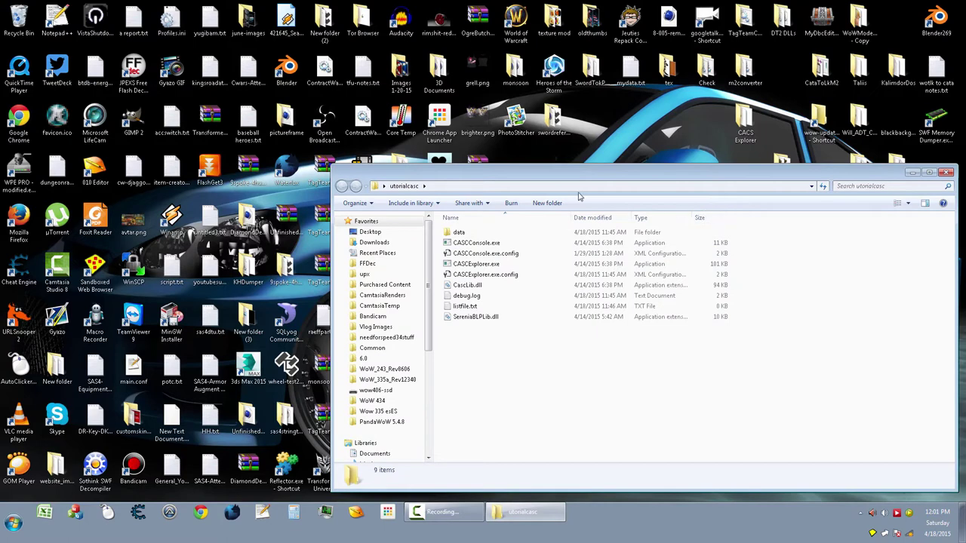
drag(590, 175, 473, 151)
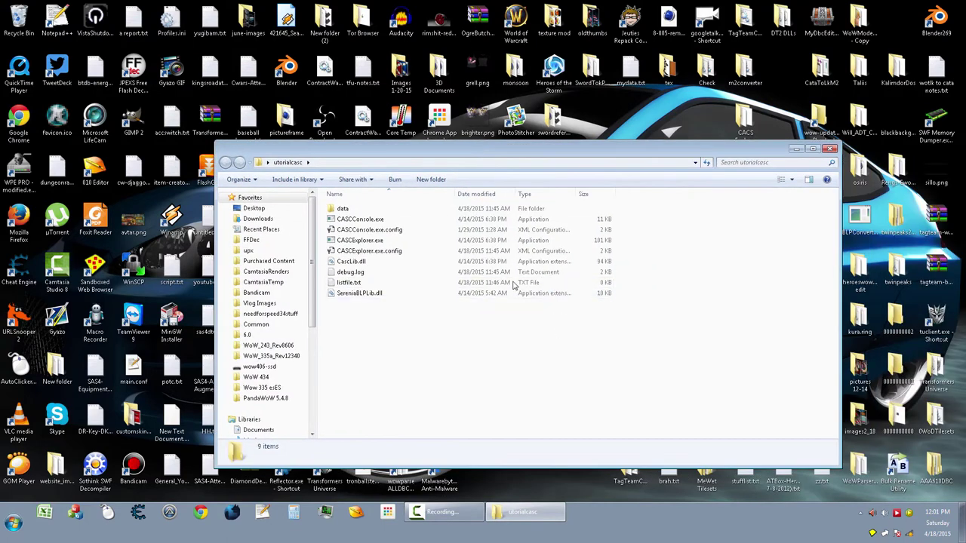
click(402, 168)
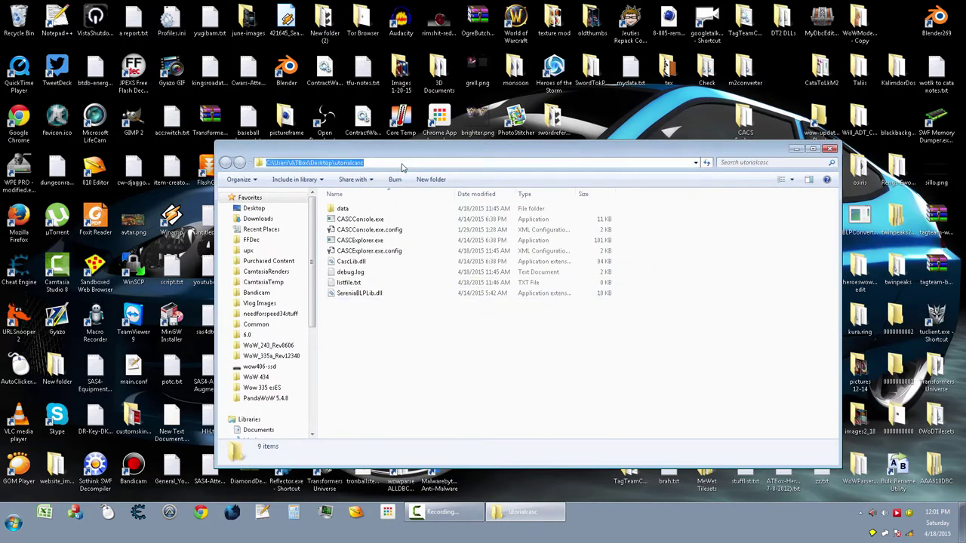
text(cmd)
key(Return)
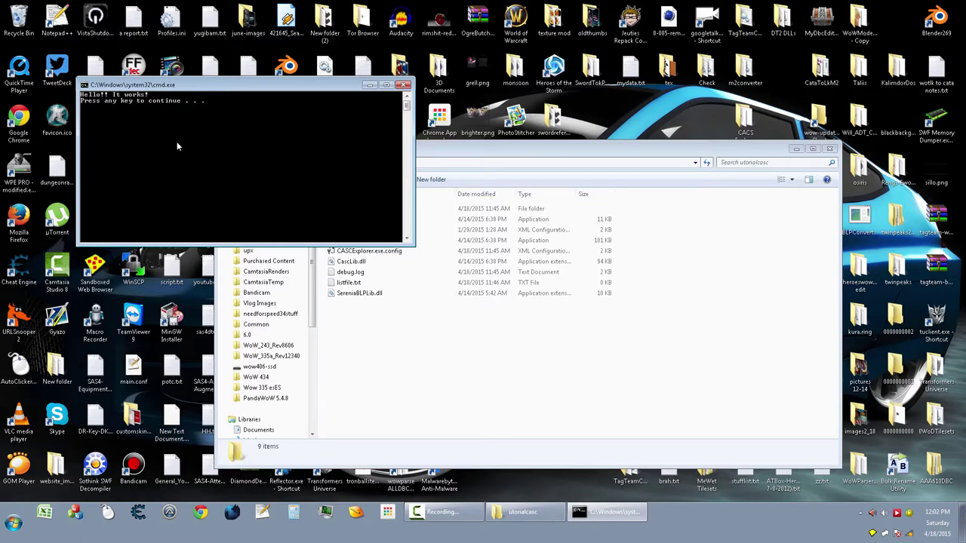
key(Return)
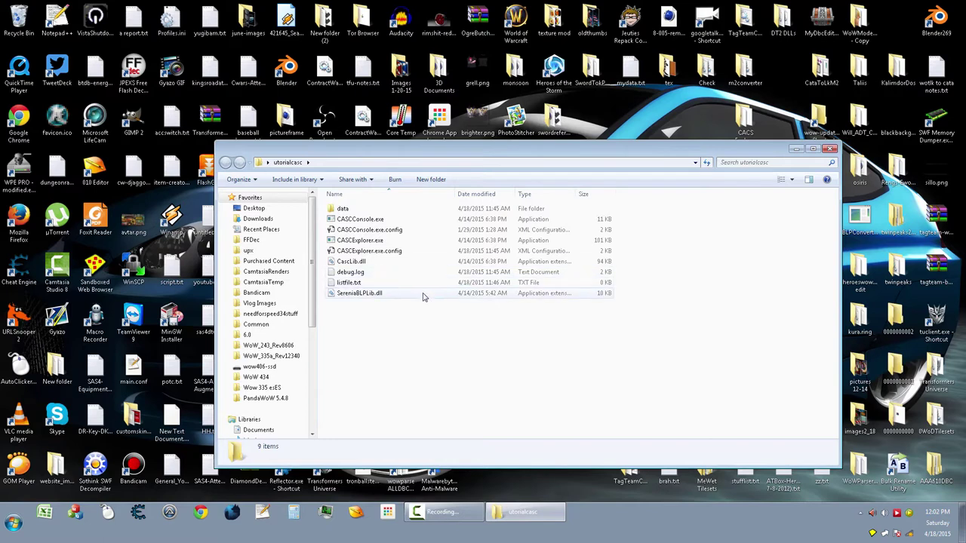
Repeat the batch script test from the QuickDrive (F:) root, and close its console and the drive window.
click(14, 522)
click(152, 118)
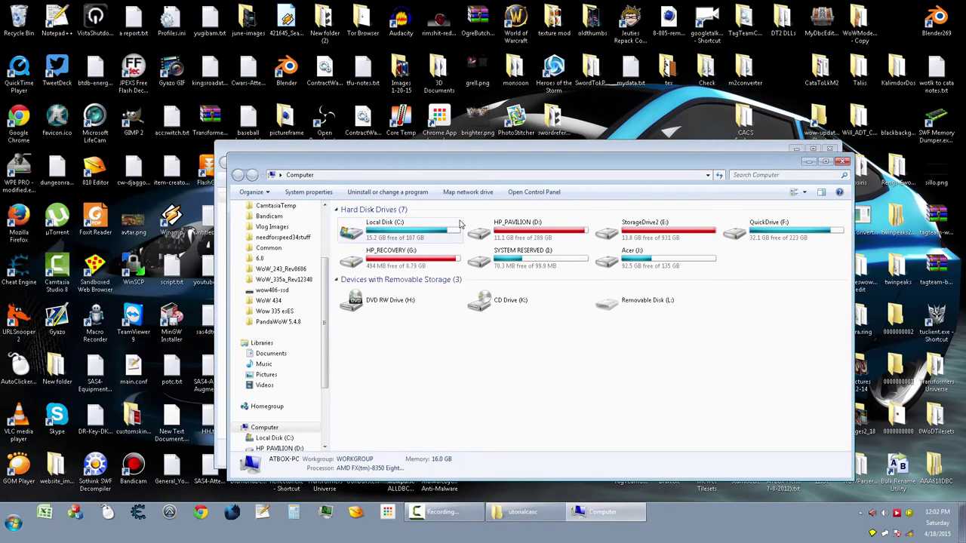
double_click(763, 230)
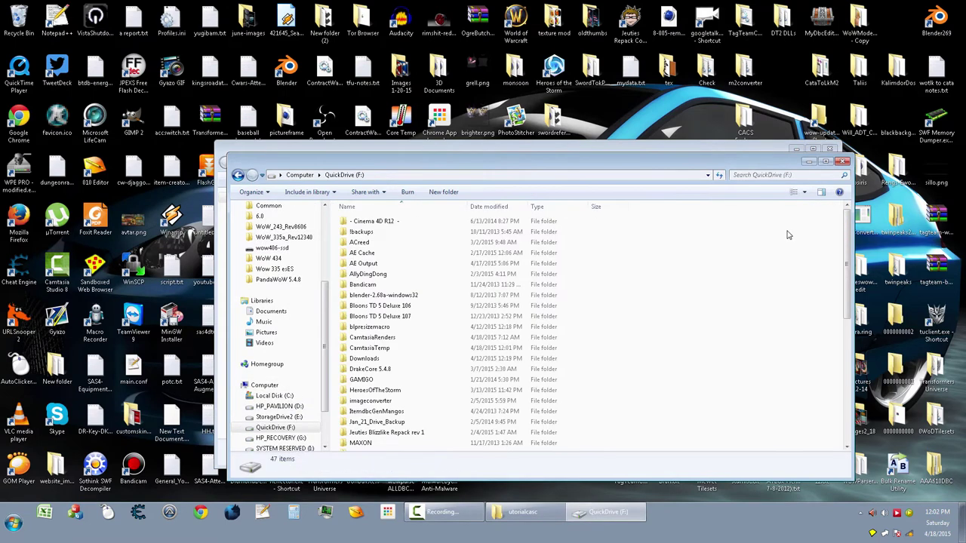
click(480, 179)
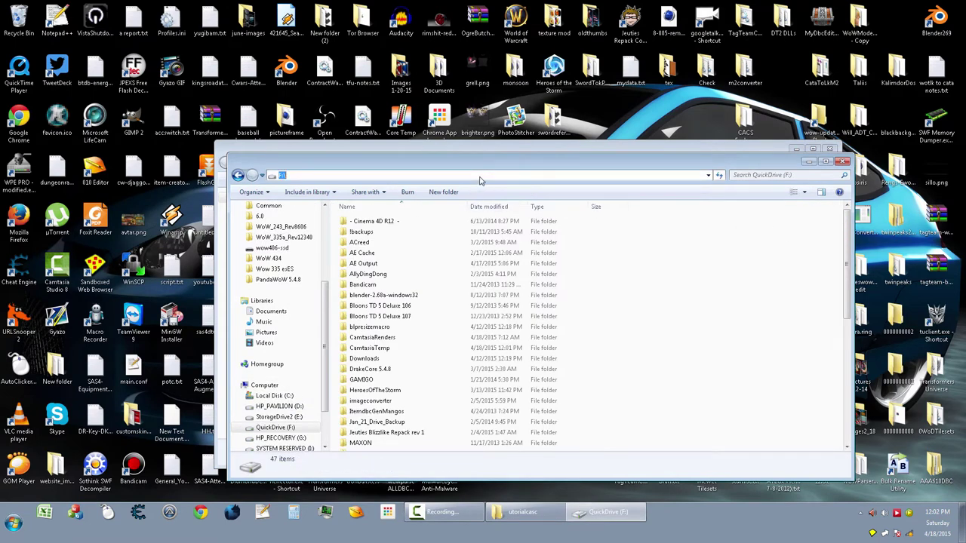
text(a)
key(Return)
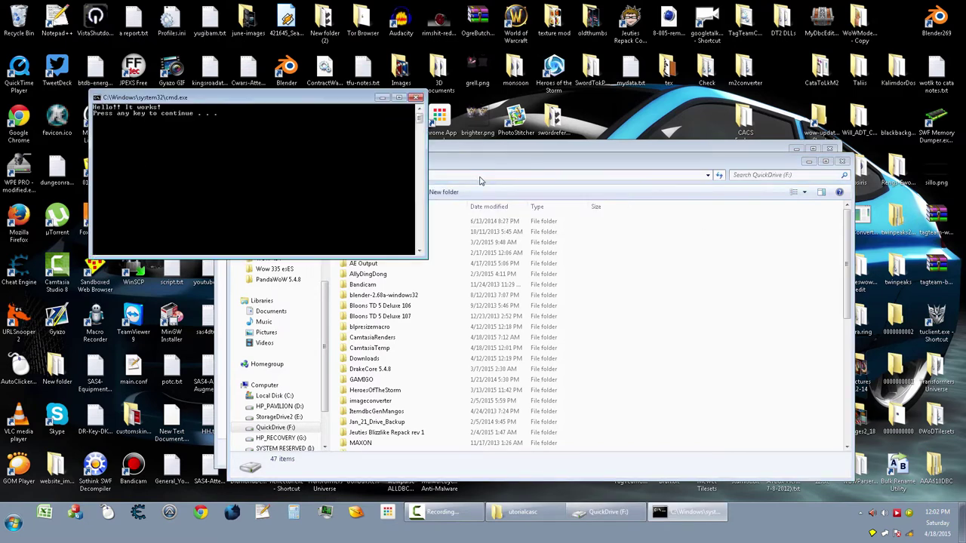
click(416, 98)
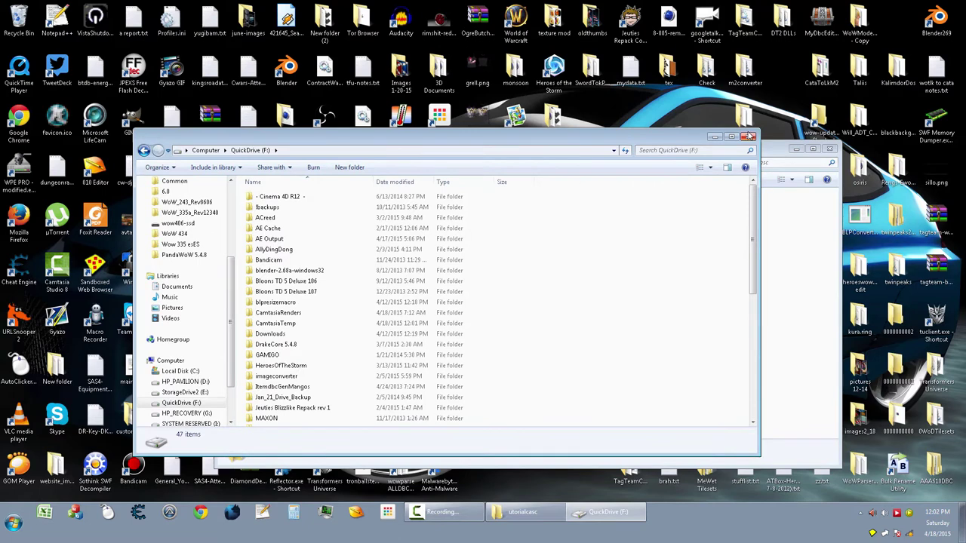
key(alt+F4)
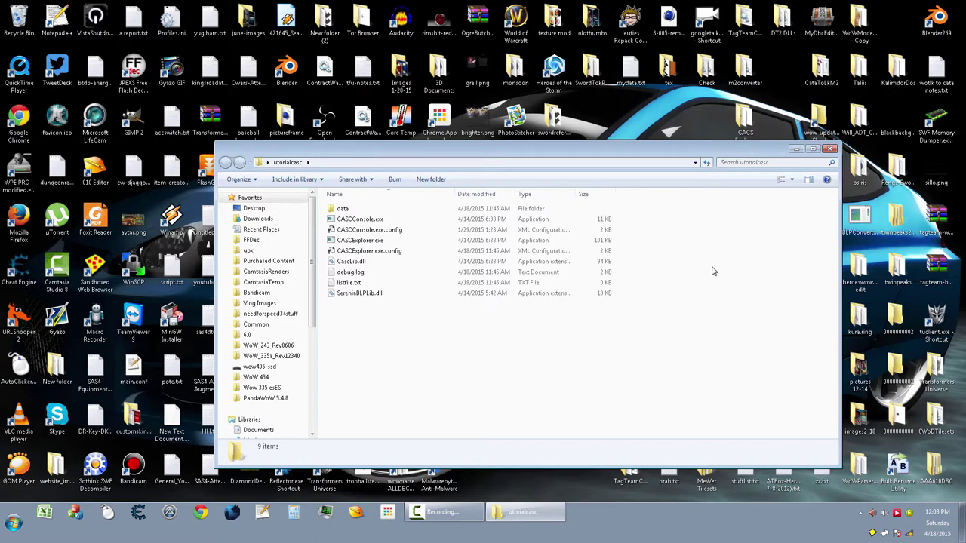
Open listfile.txt from the utorialcasc folder and enter DBFilesClient\Map.dbc as its first line.
click(351, 282)
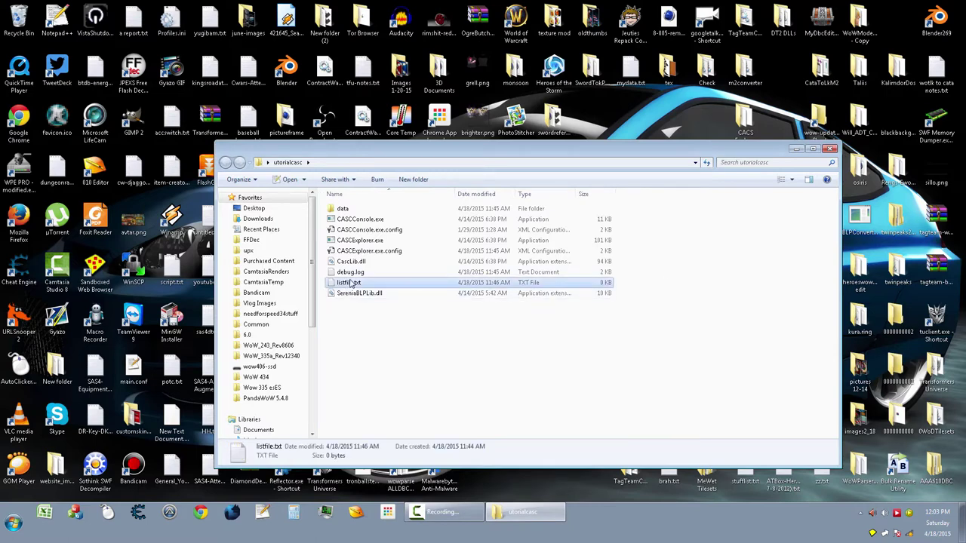
double_click(351, 282)
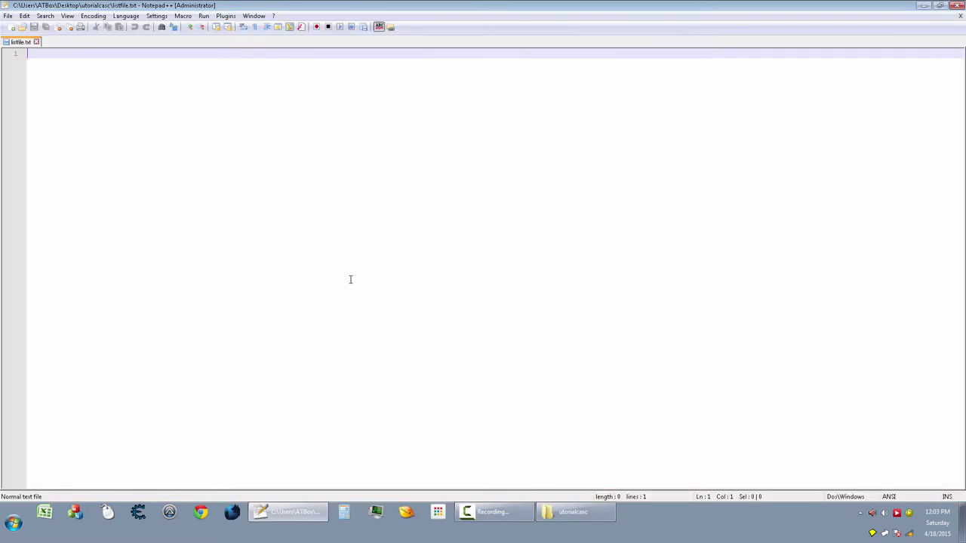
text(DBFilesCli)
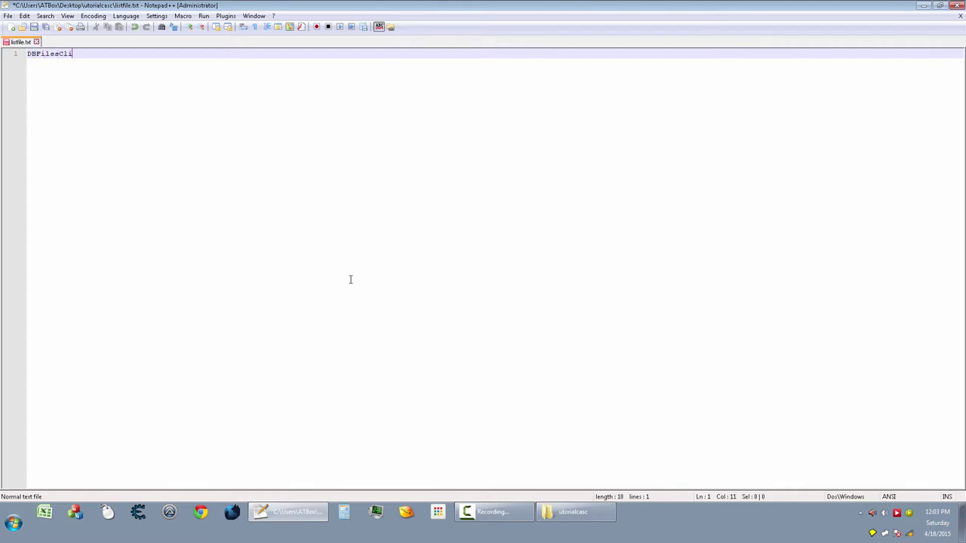
text(ent\Map.dbc)
key(Return)
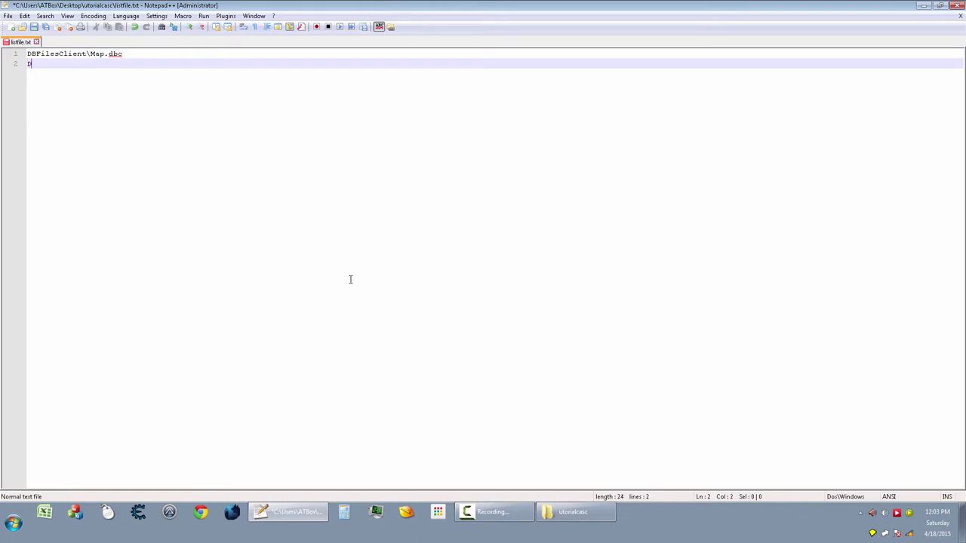
Duplicate the Map.dbc line and remove the word Map from the copy, leaving DBFilesClient\.dbc on line two.
key(Up)
key(ctrl+d)
key(Down)
key(End)
key(Left)
key(Left)
key(Left)
key(Left)
key(BackSpace)
key(BackSpace)
key(BackSpace)
Launch Ladik's MPQ Editor.
click(75, 512)
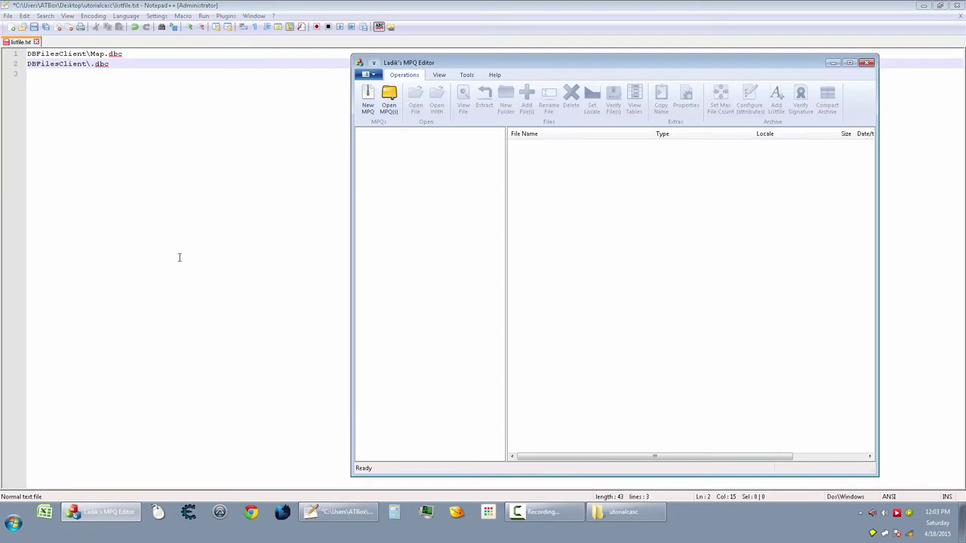
click(366, 74)
mouse_move(388, 114)
click(453, 127)
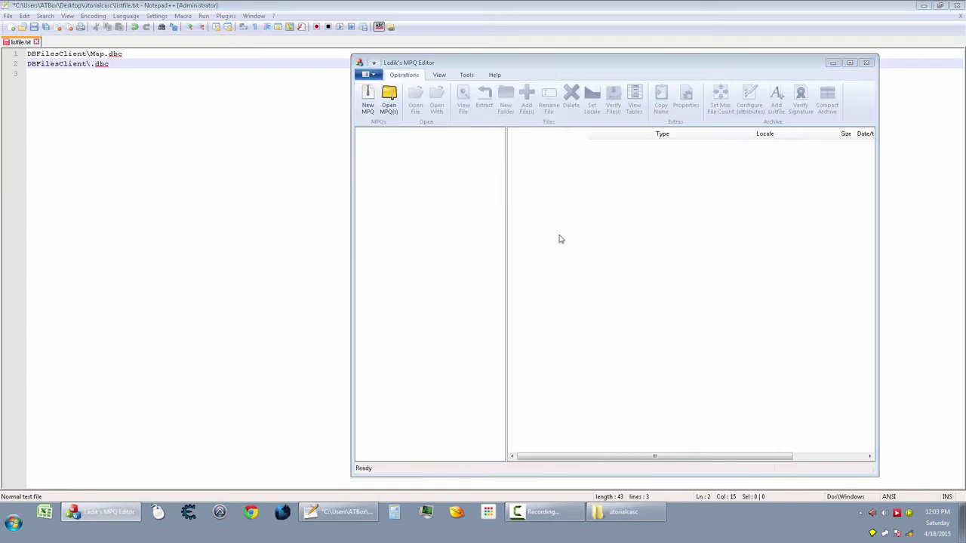
drag(489, 294, 535, 201)
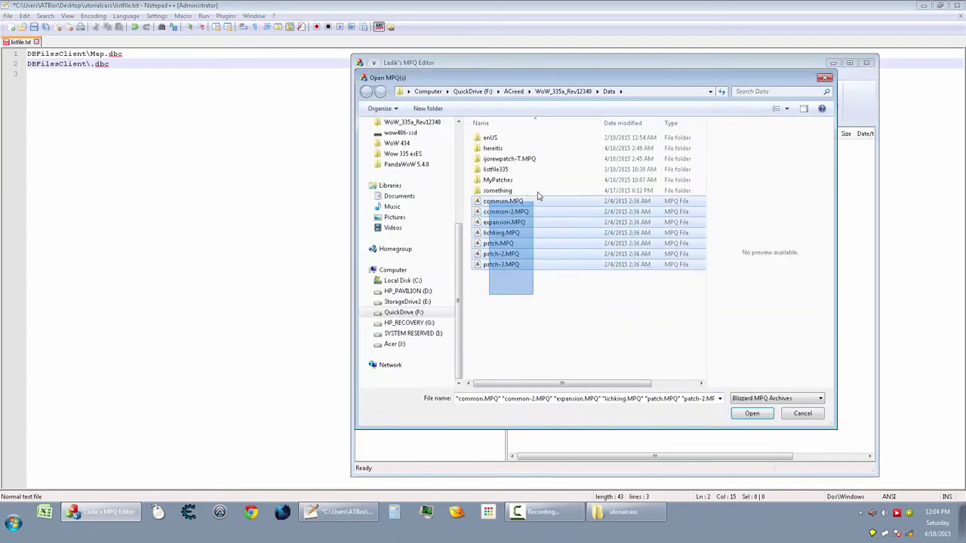
click(752, 413)
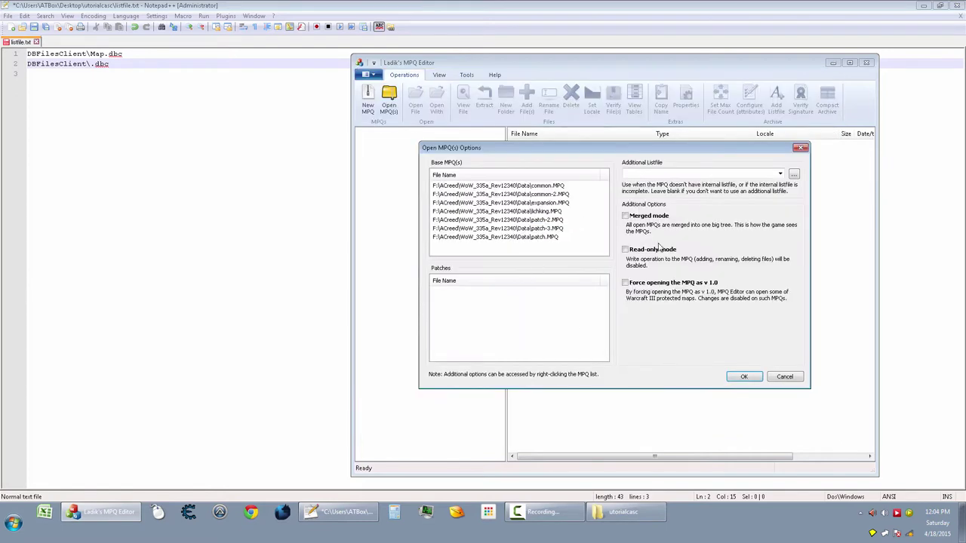
click(785, 376)
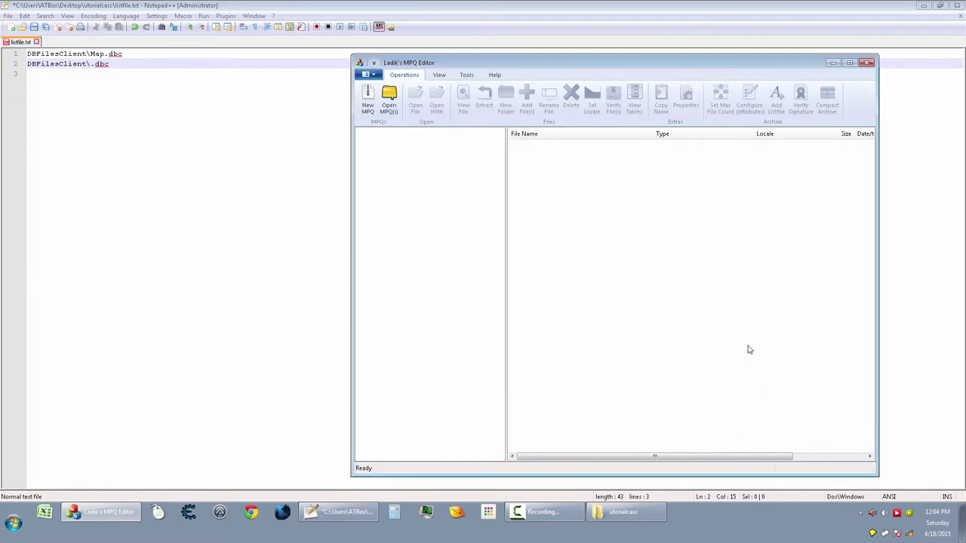
Open locale-enUS.MPQ from the WoW_335a_Rev12340 Data\enUS folder in read-only mode.
click(368, 75)
mouse_move(388, 117)
click(513, 121)
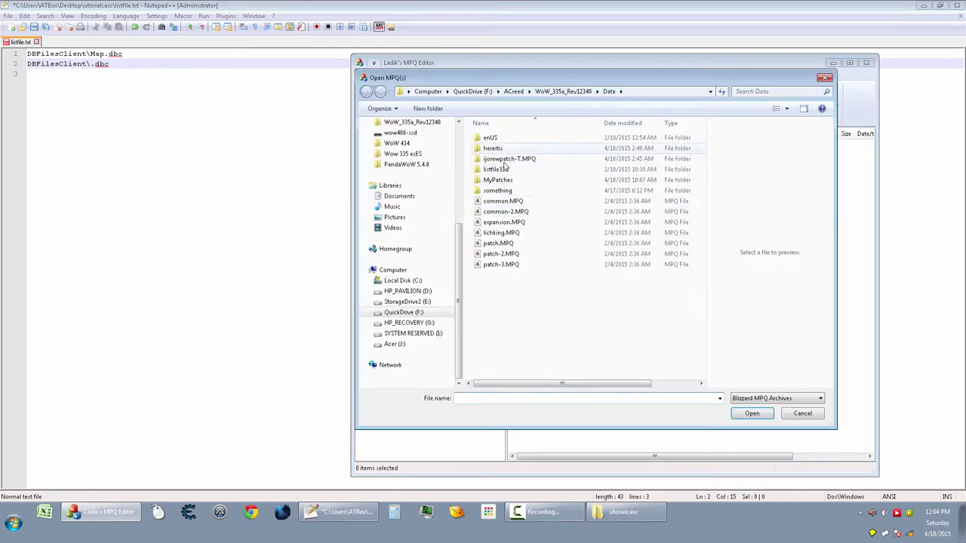
double_click(490, 138)
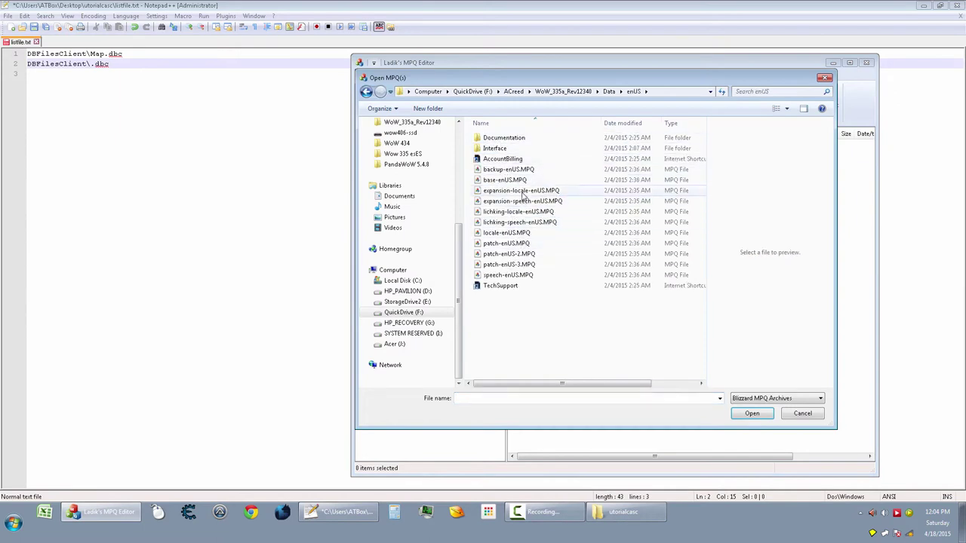
click(520, 233)
click(751, 413)
click(669, 249)
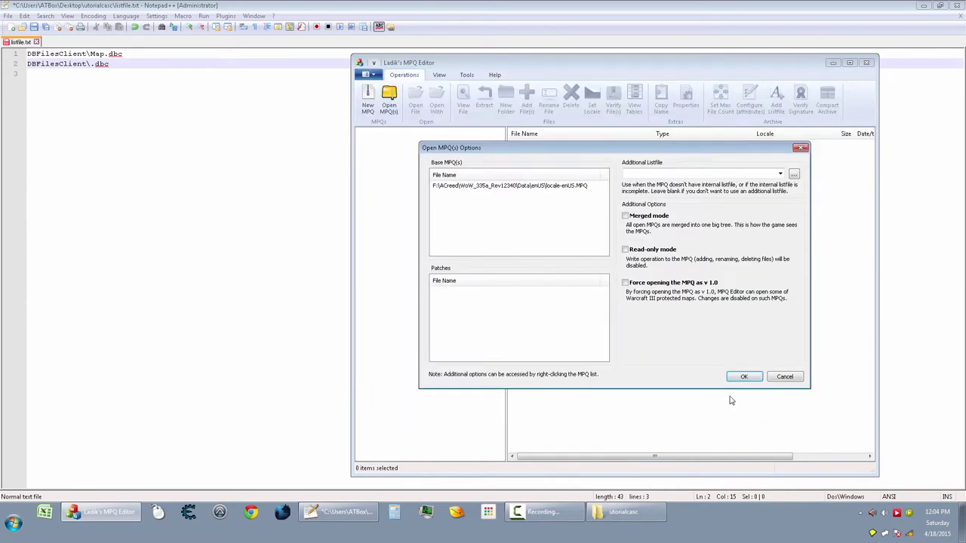
click(744, 375)
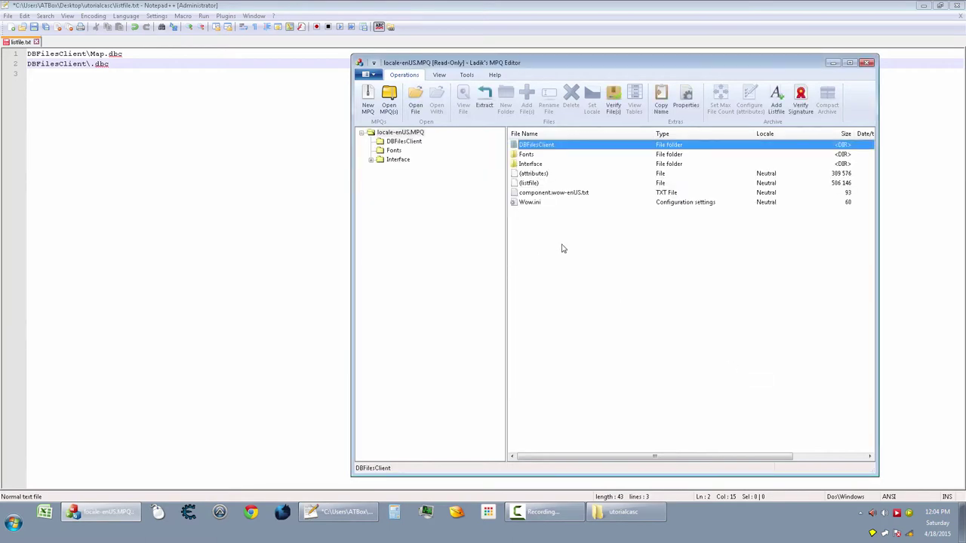
Locate LoadingScreens.dbc inside the archive's DBFilesClient folder to check its exact name.
double_click(531, 146)
click(555, 242)
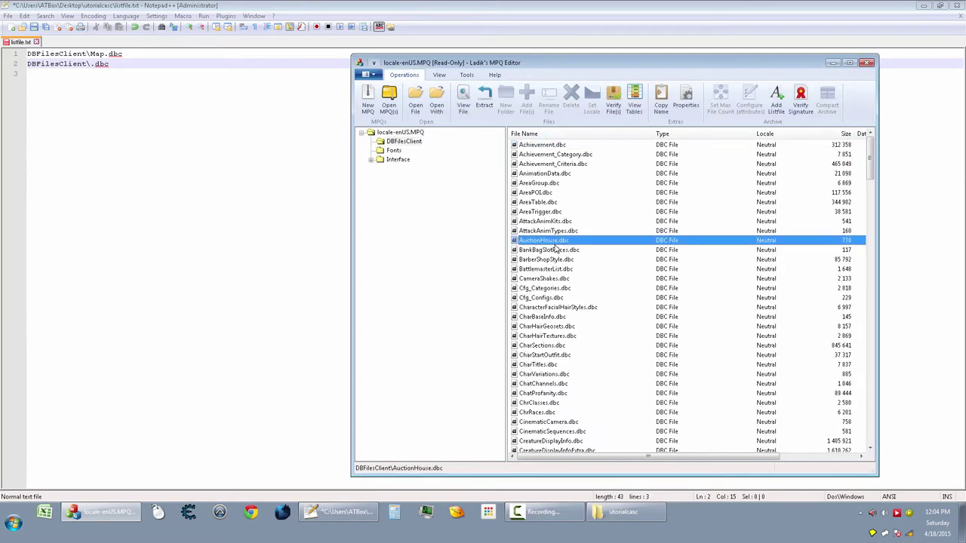
scroll(554, 249, down, 3)
scroll(555, 245, down, 20)
click(554, 242)
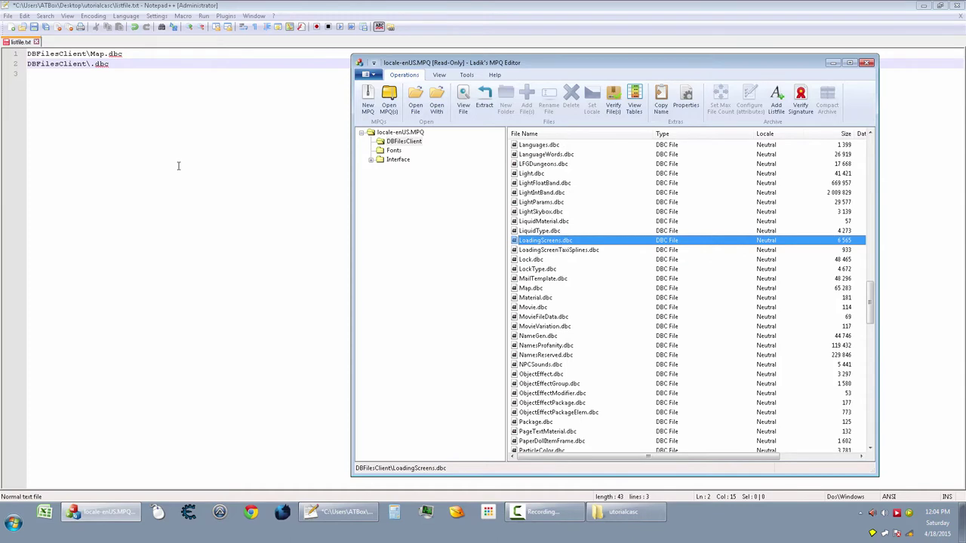
Complete the second listfile line as DBFilesClient\LoadingScreens.dbc and save listfile.txt.
key(alt+Tab)
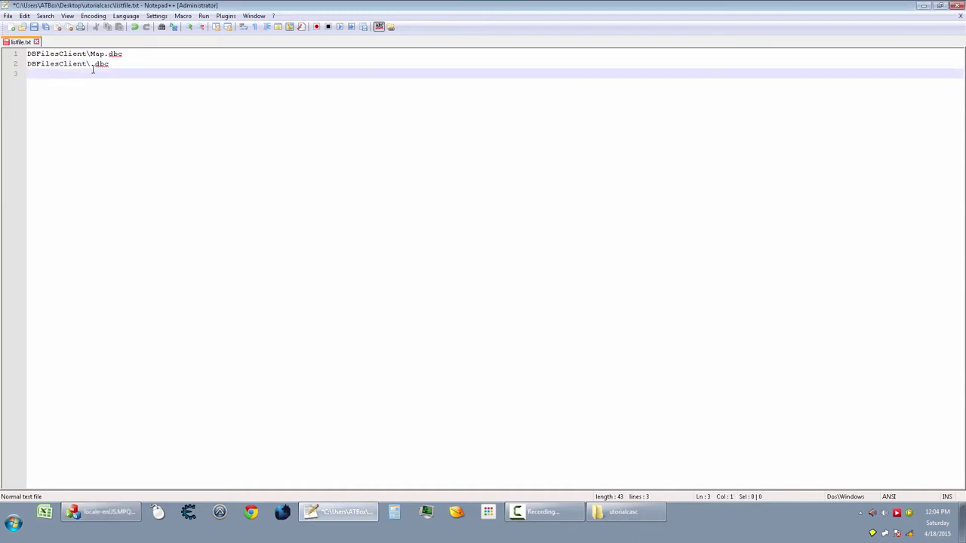
text(LoadingS)
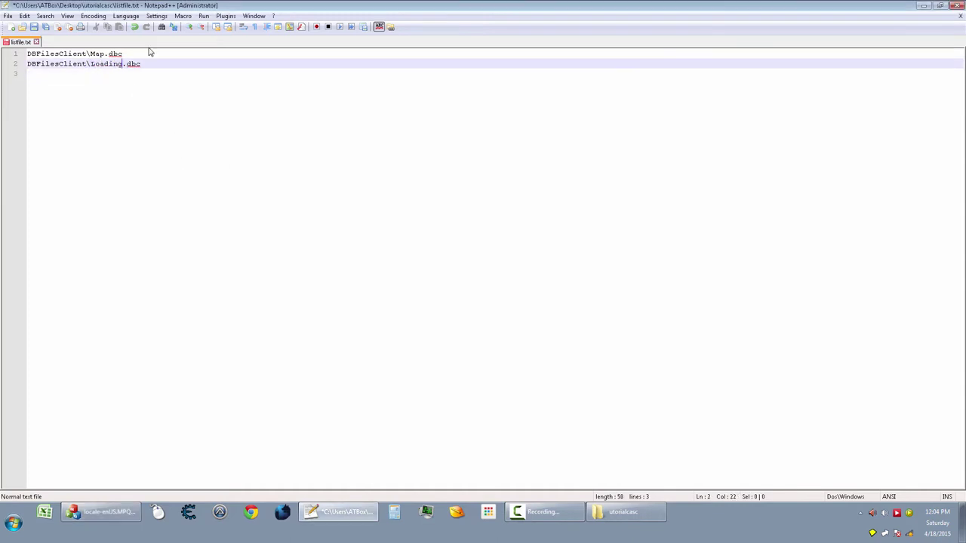
text(creens)
key(Down)
key(ctrl+s)
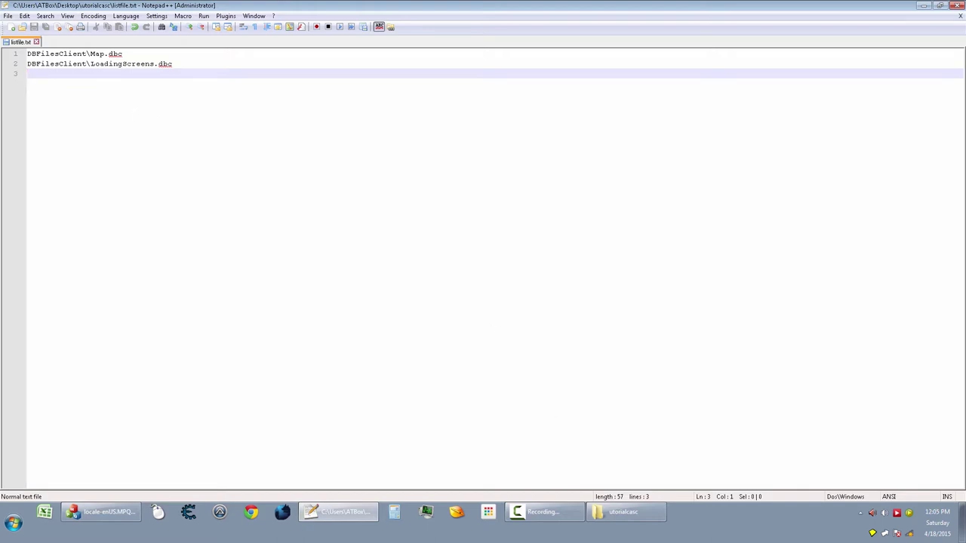
Launch CASCExplorer.exe from the utorialcasc folder and open its DBFilesClient folder to check the listed DBC files.
click(624, 512)
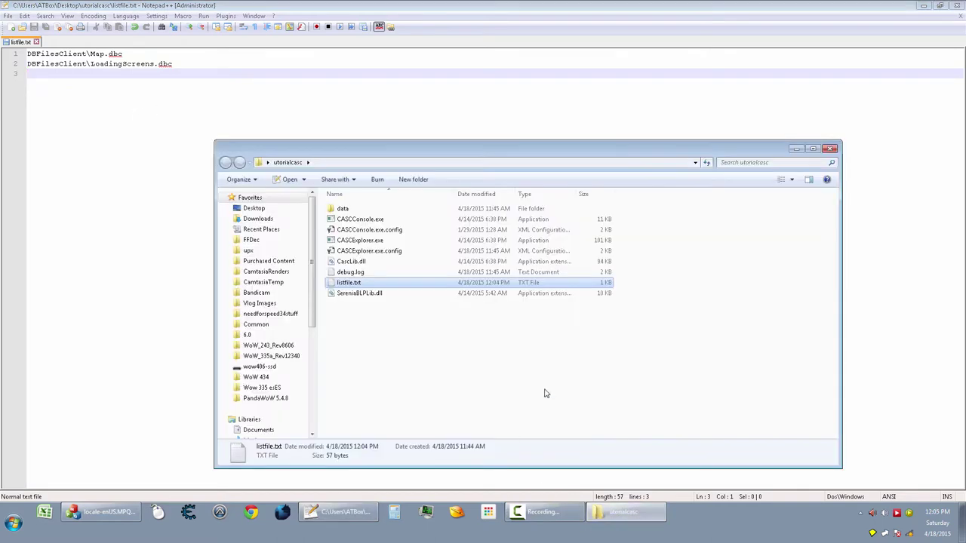
click(446, 338)
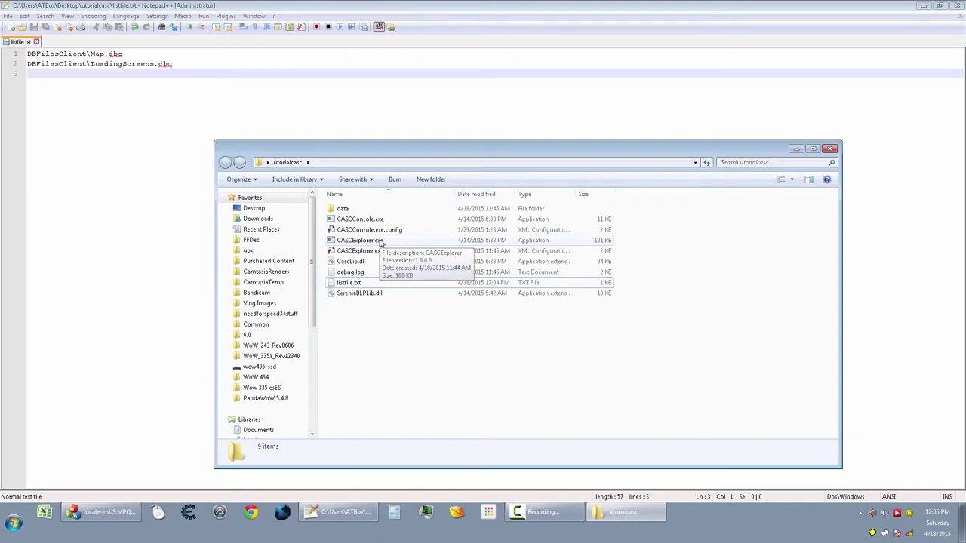
click(361, 239)
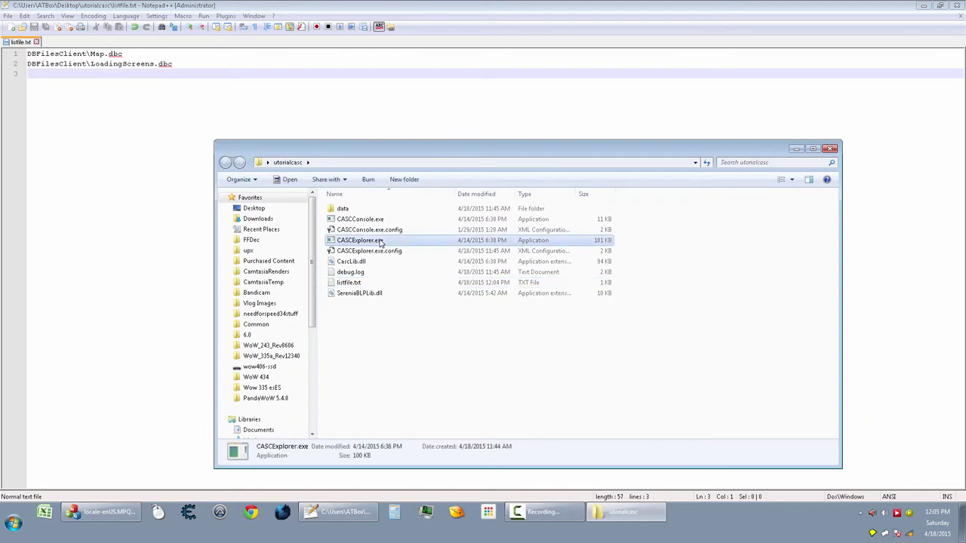
double_click(380, 242)
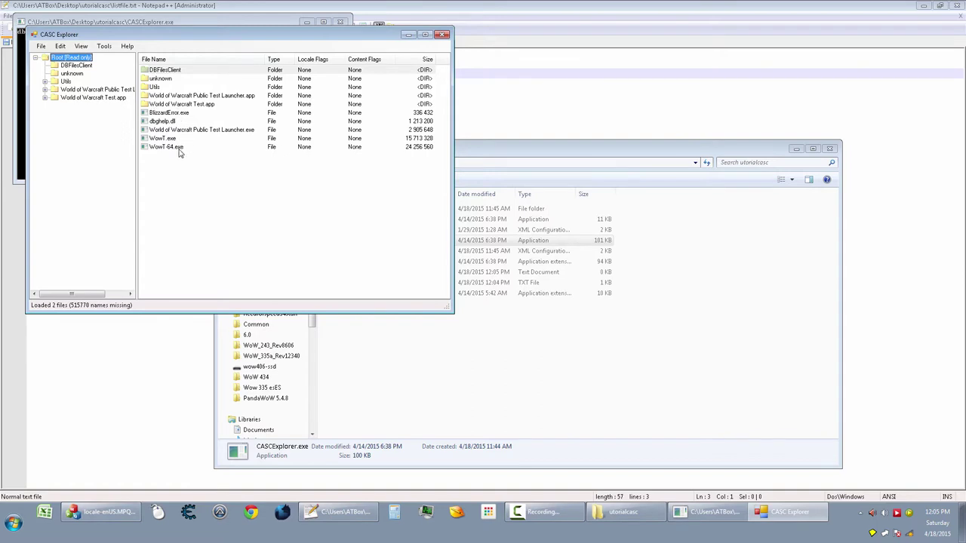
double_click(171, 70)
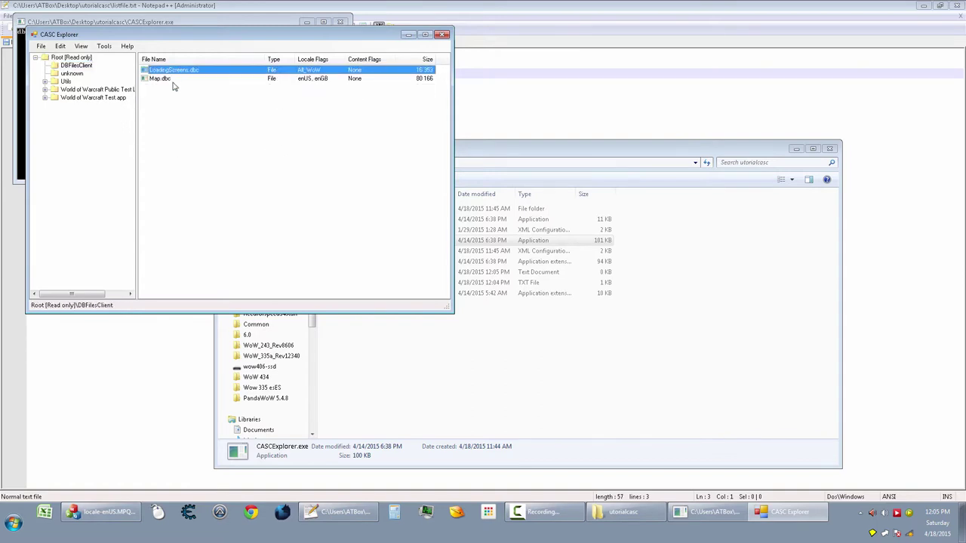
click(74, 58)
click(164, 70)
right_click(179, 72)
click(183, 76)
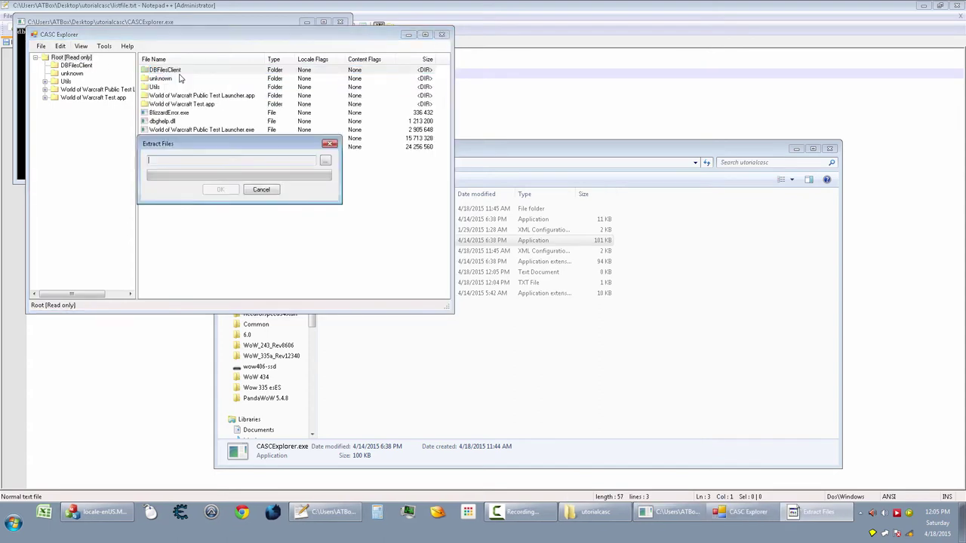
click(325, 161)
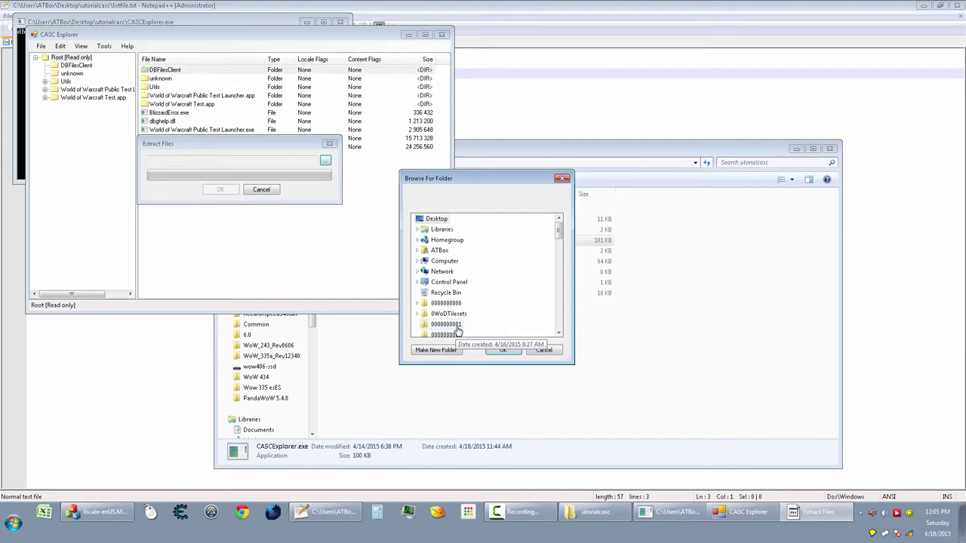
click(962, 521)
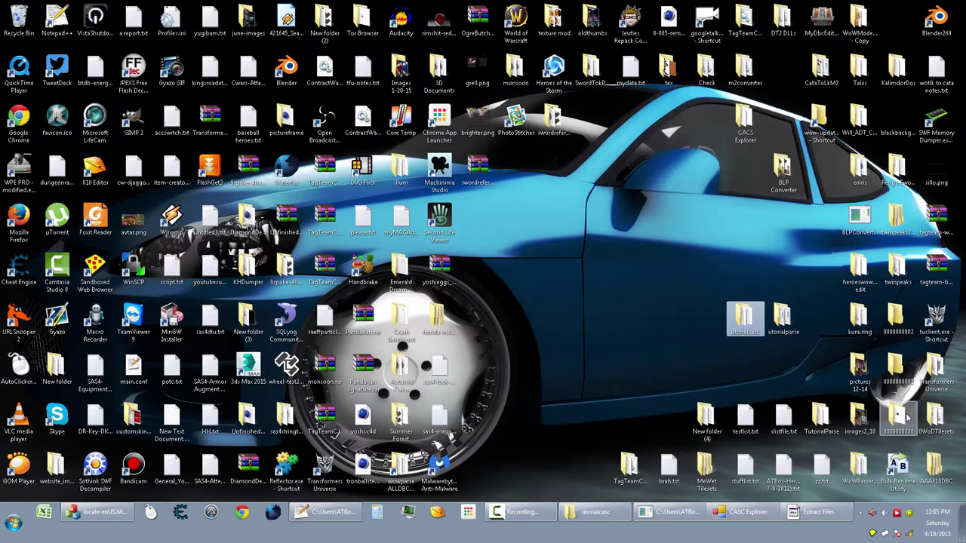
double_click(896, 369)
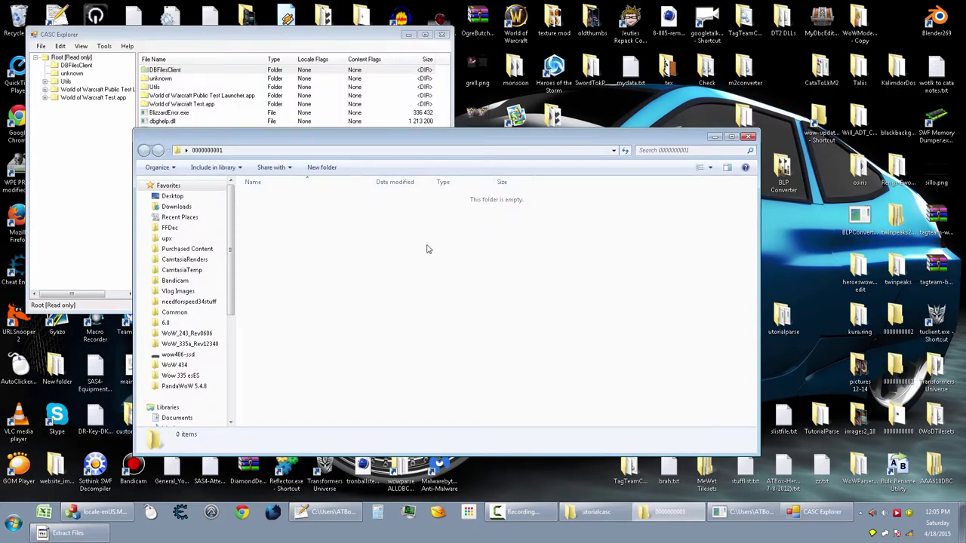
click(748, 136)
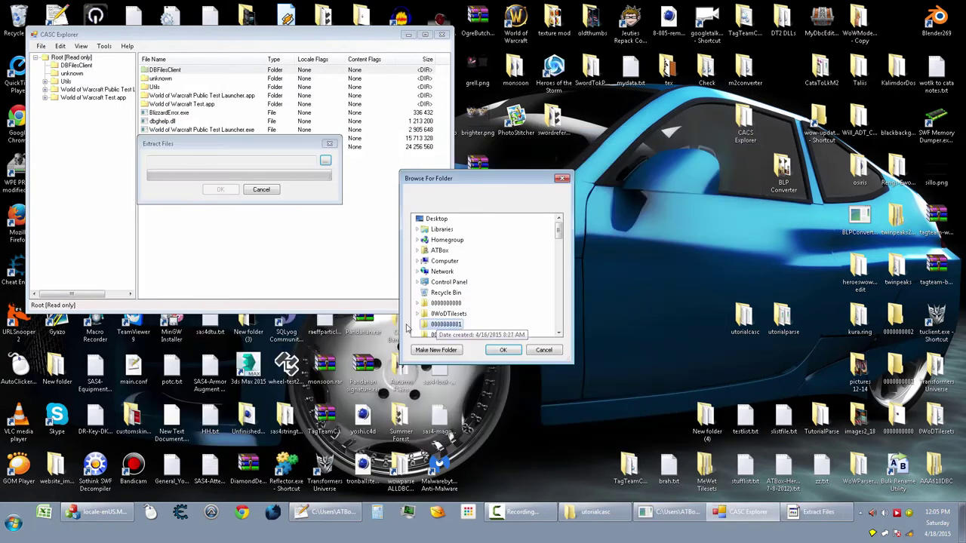
click(443, 352)
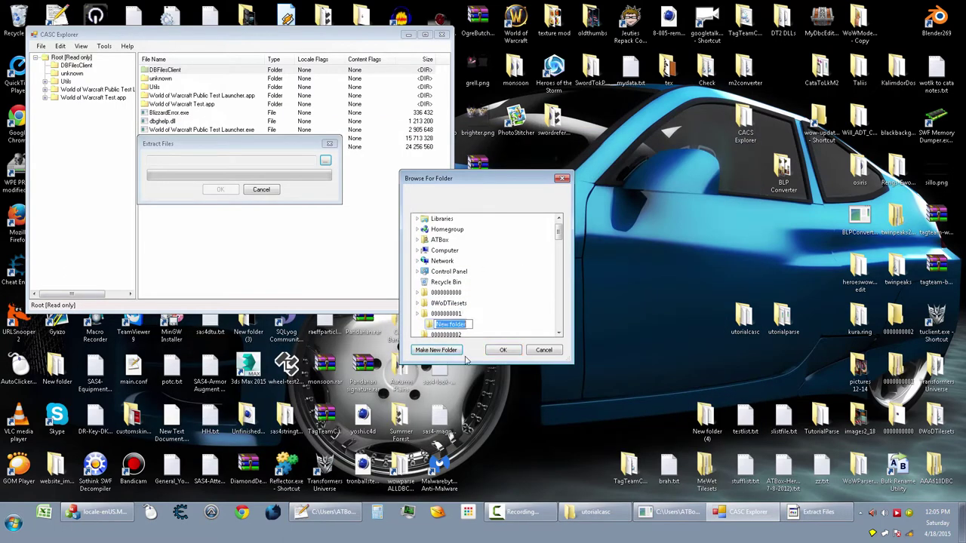
text(62dbc)
click(503, 350)
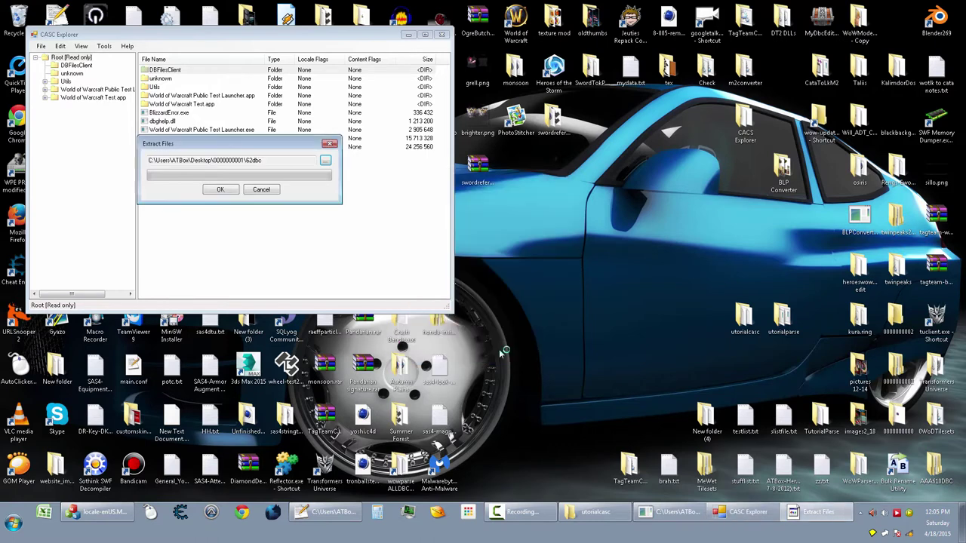
click(220, 190)
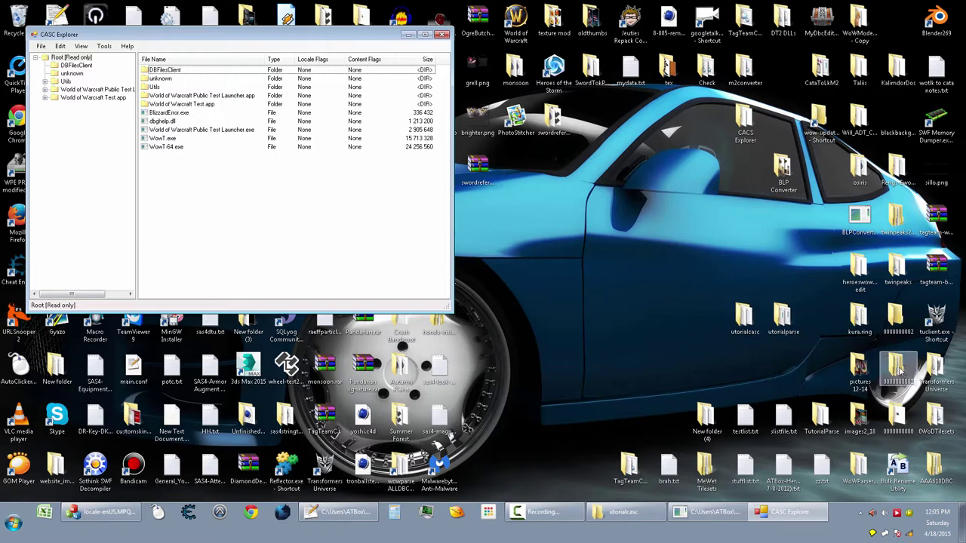
right_click(180, 70)
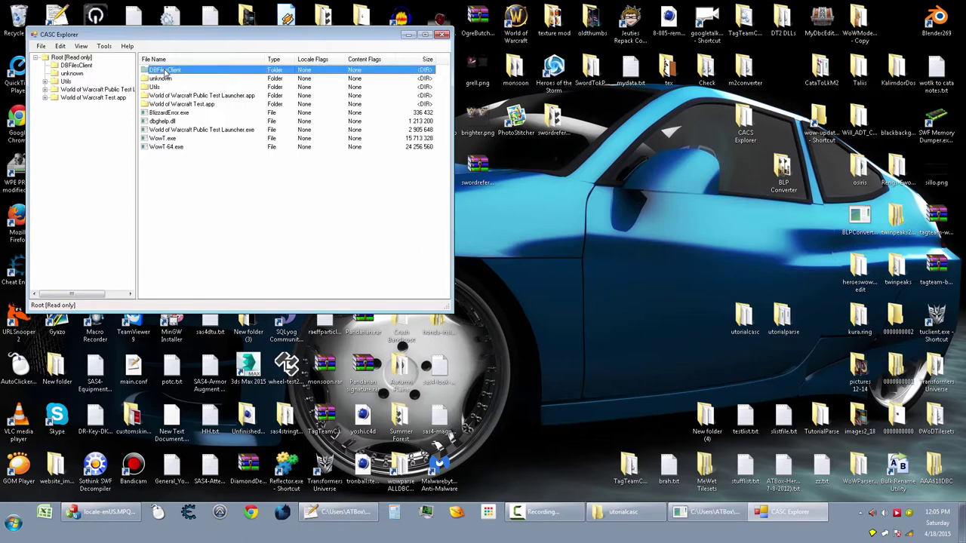
click(192, 76)
click(327, 161)
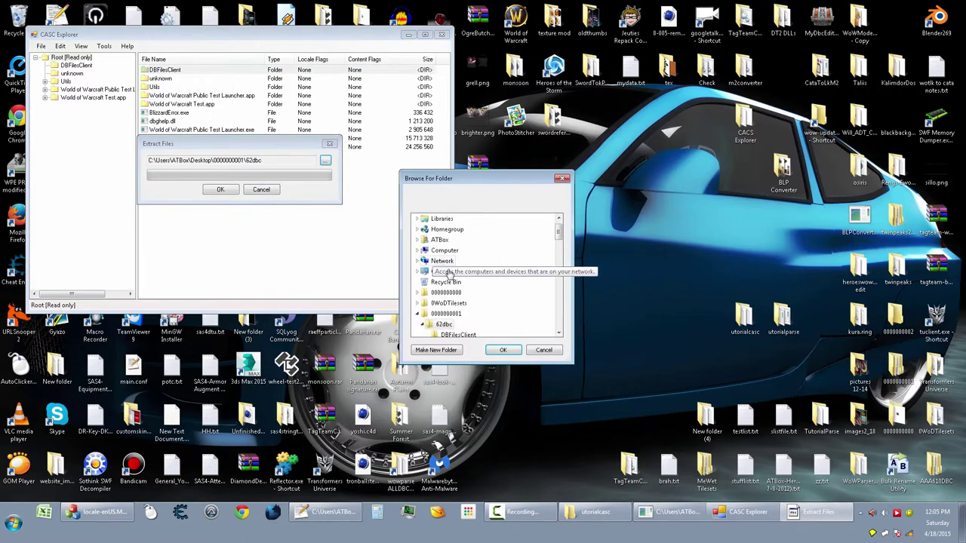
click(506, 281)
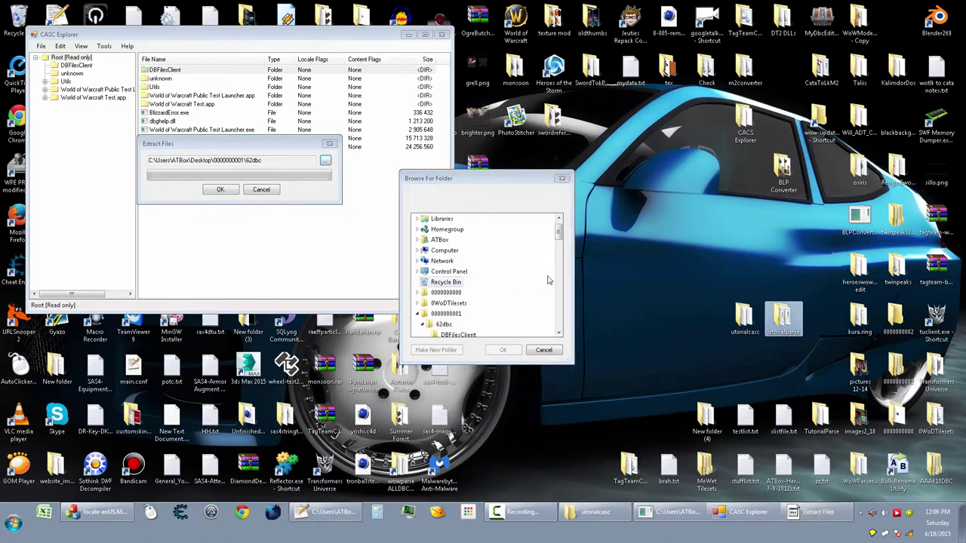
scroll(523, 279, down, 20)
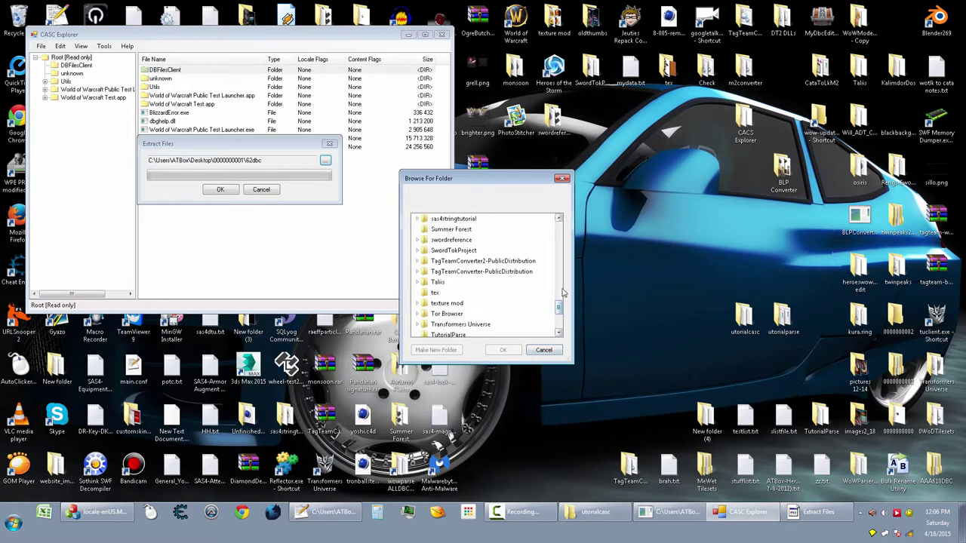
drag(559, 304, 548, 234)
double_click(437, 284)
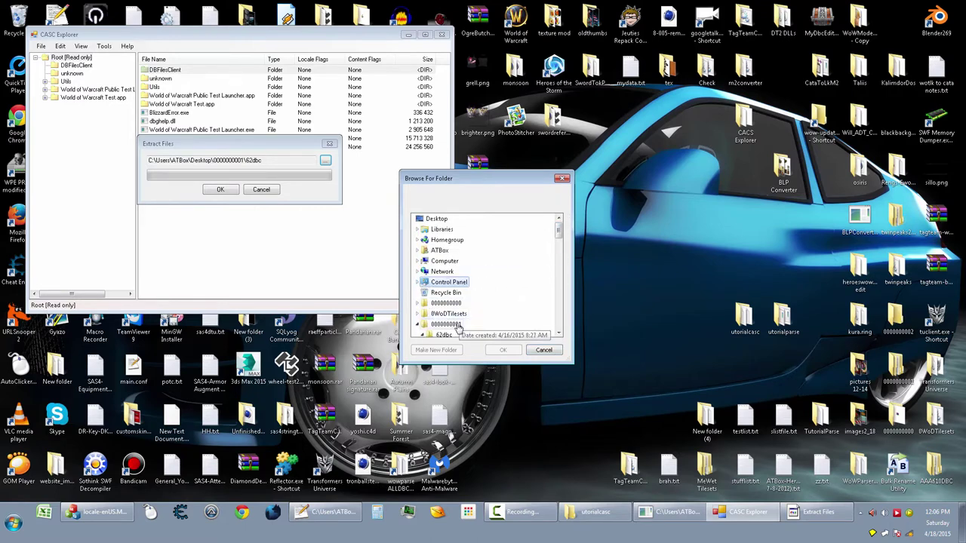
click(543, 350)
click(269, 190)
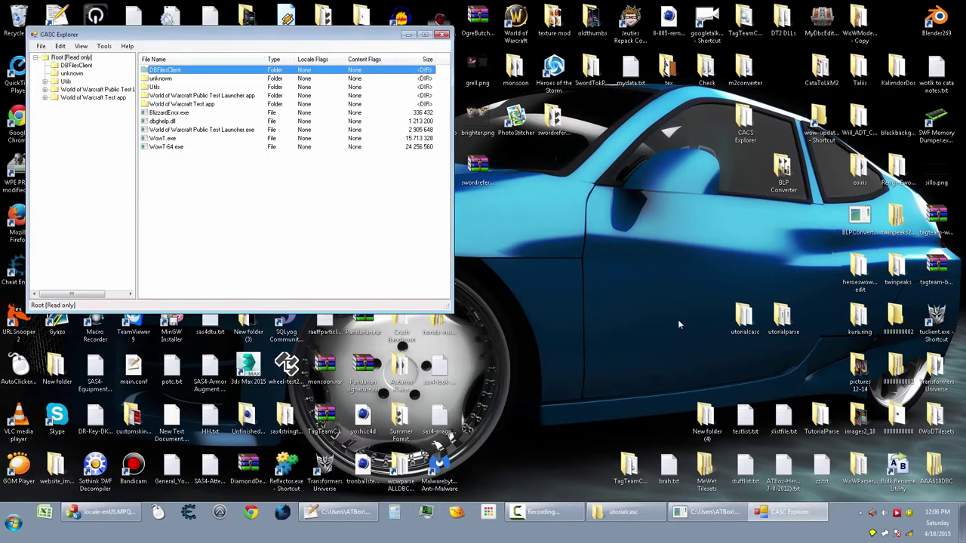
Move the extracted LoadingScreens.dbc and Map.dbc from 62dbc\DBFilesClient to the utorialparse desktop folder, then close the DBFilesClient folder and CASC Explorer.
double_click(896, 367)
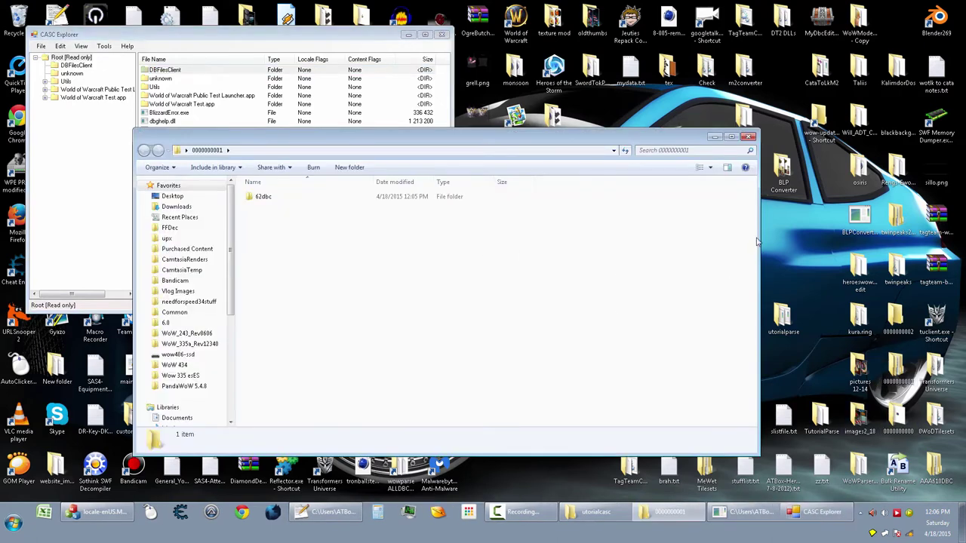
drag(759, 242, 498, 241)
double_click(272, 197)
double_click(271, 197)
drag(299, 230, 798, 320)
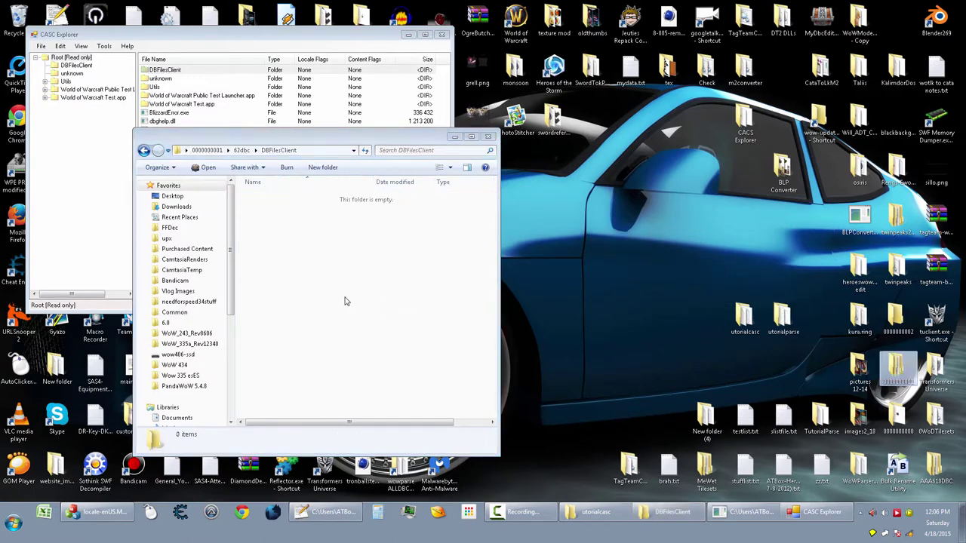
click(488, 137)
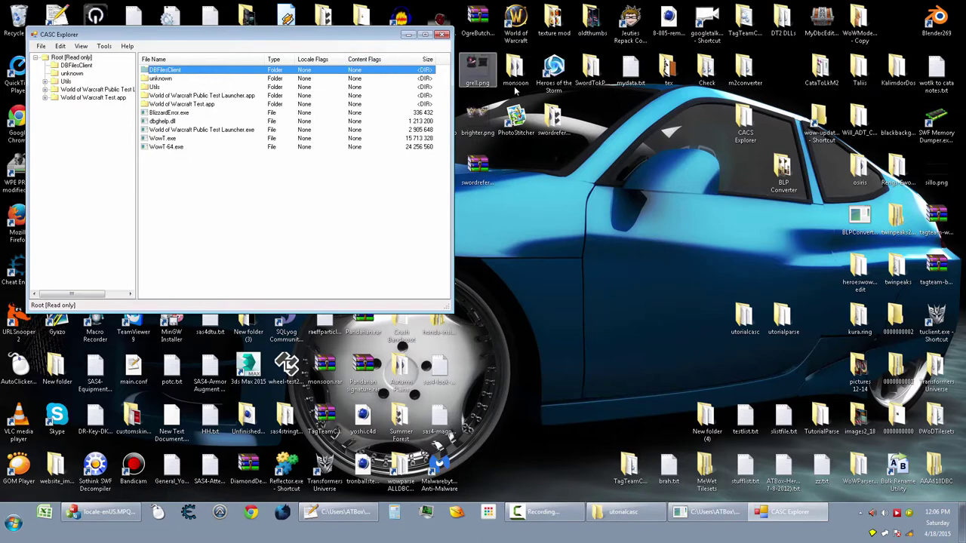
click(442, 35)
Run the WoWParser2 ADB_DB2_WDB_DBC reader in the utorialparse folder to convert both DBC files to CSV.
double_click(780, 323)
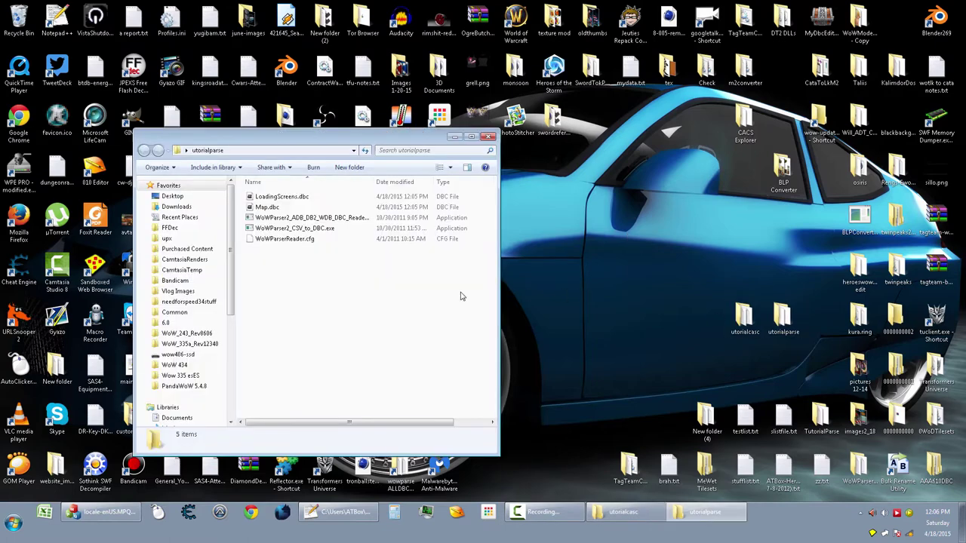
double_click(319, 218)
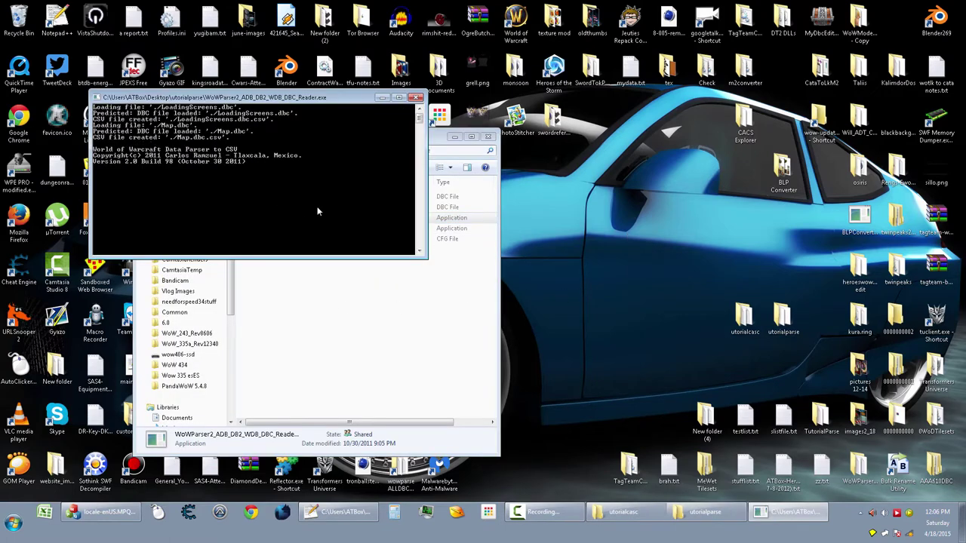
click(314, 301)
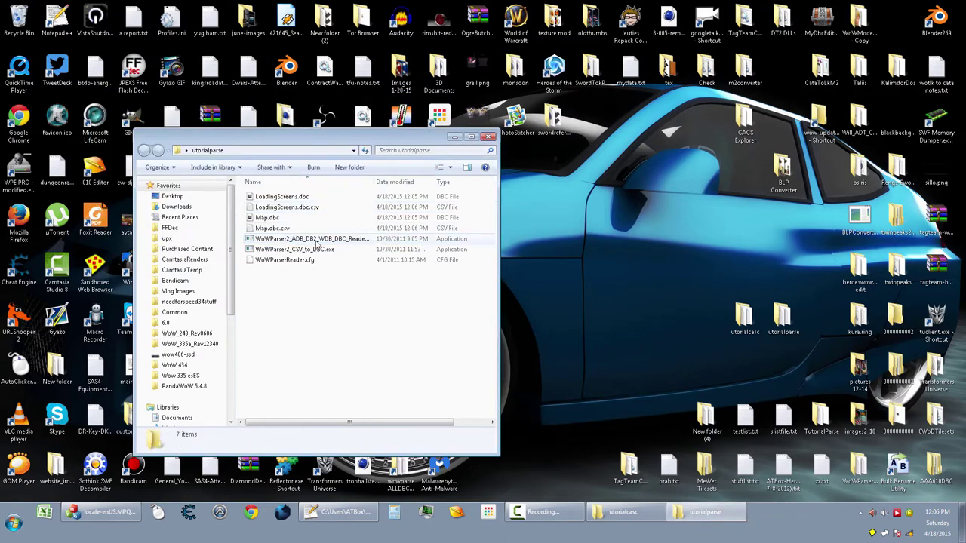
Delete LoadingScreens.dbc and Map.dbc from the utorialparse folder, keeping the CSV files.
click(281, 218)
ctrl+click(305, 197)
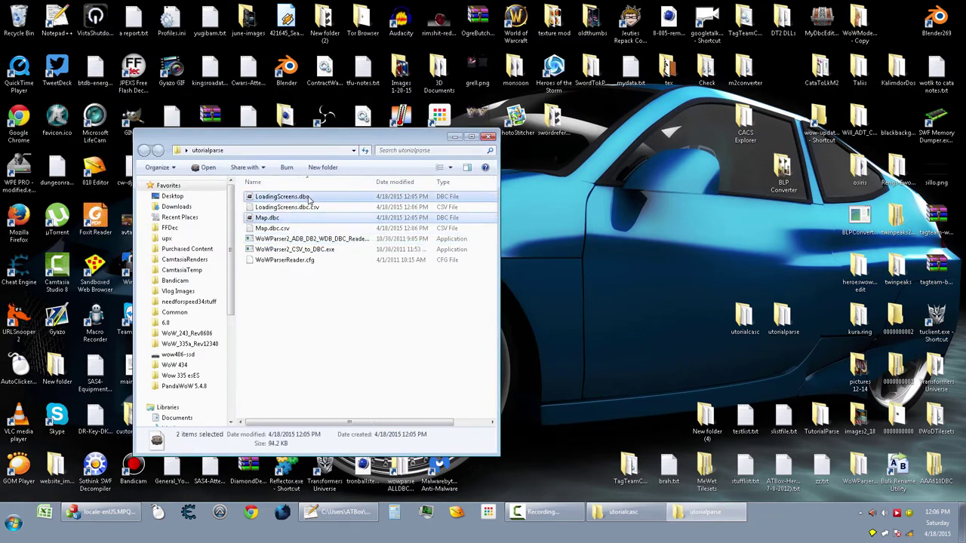
key(Delete)
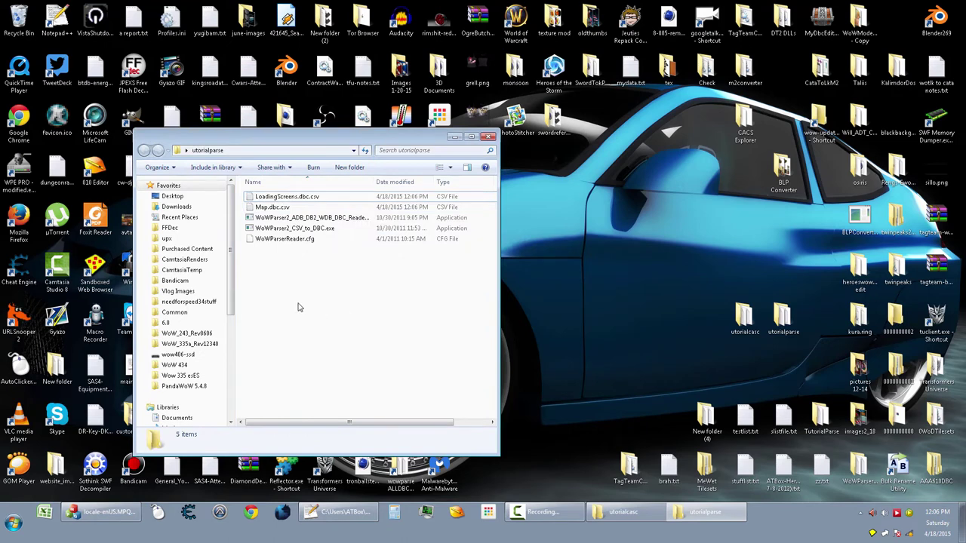
Create a desktop folder named parse and open it.
right_click(783, 275)
right_click(774, 265)
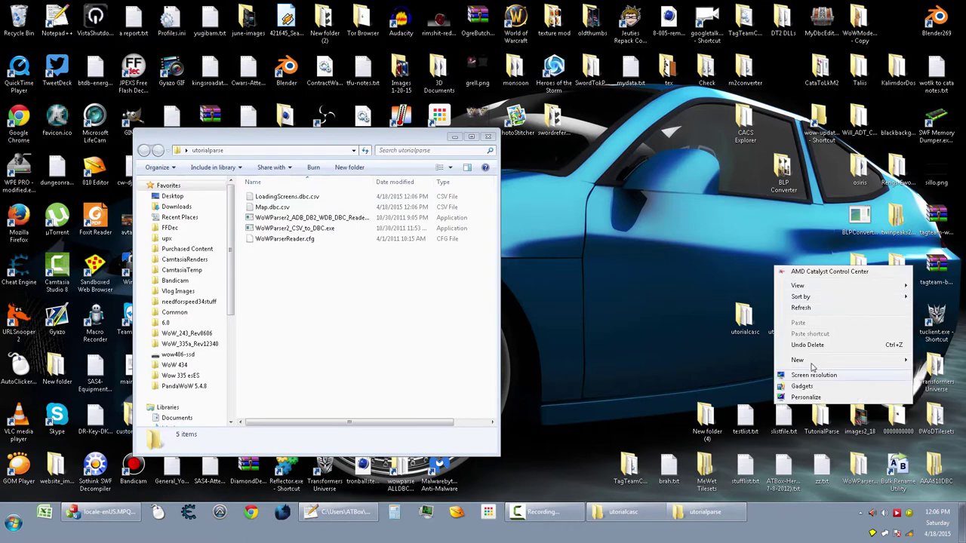
mouse_move(799, 360)
click(702, 362)
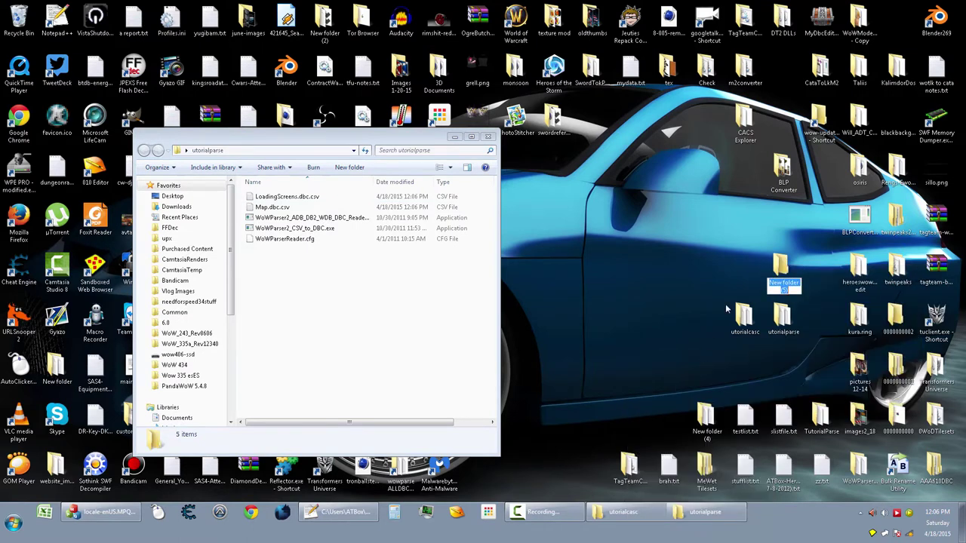
text(parse)
double_click(783, 273)
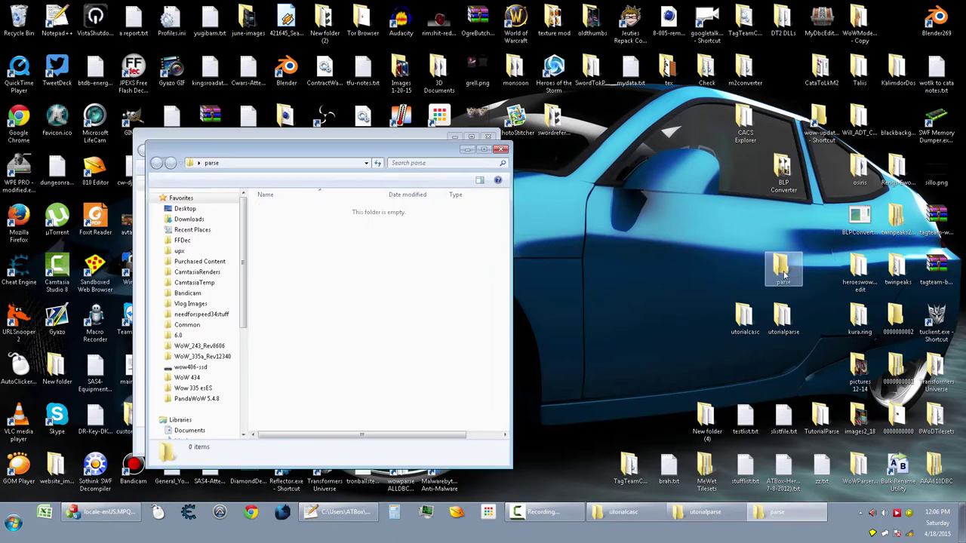
Copy the two WoWParser2 executables and WoWParserReader.cfg from utorialparse into the parse folder.
drag(361, 157, 766, 176)
drag(399, 285, 694, 289)
click(702, 302)
click(694, 311)
click(347, 324)
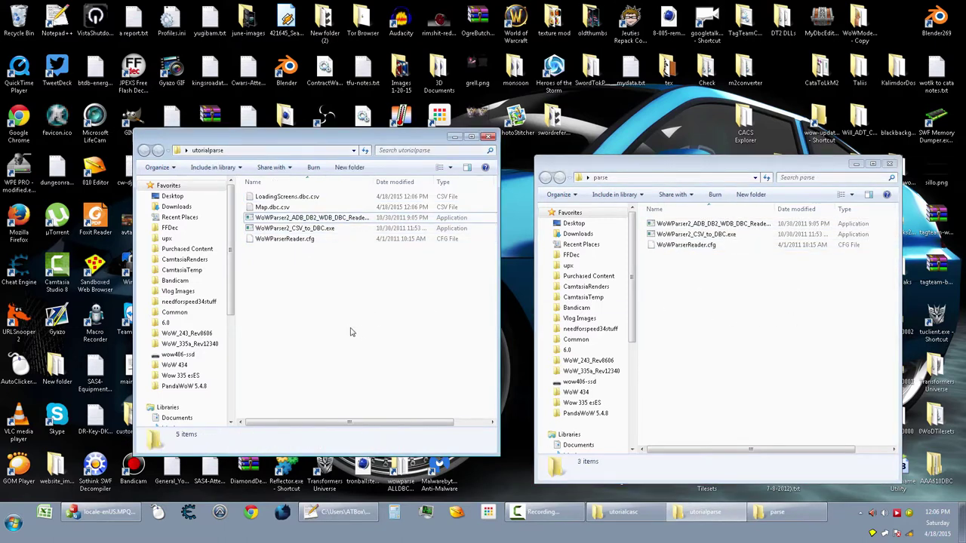
Switch to Ladik's MPQ Editor, close all open archives and open patch-enUS-3.MPQ from the WoW_335a_Rev12340 enUS data folder in read-only mode.
click(4, 530)
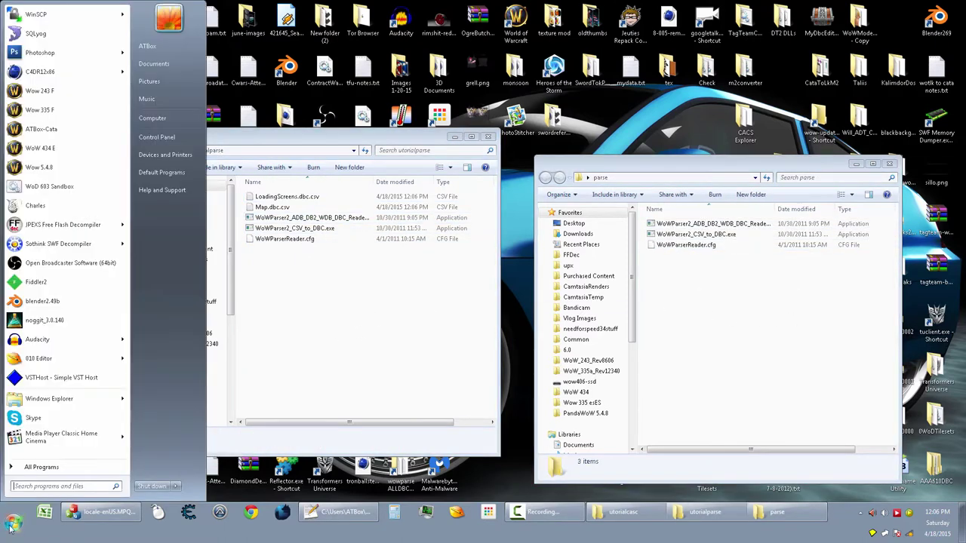
click(105, 513)
click(366, 74)
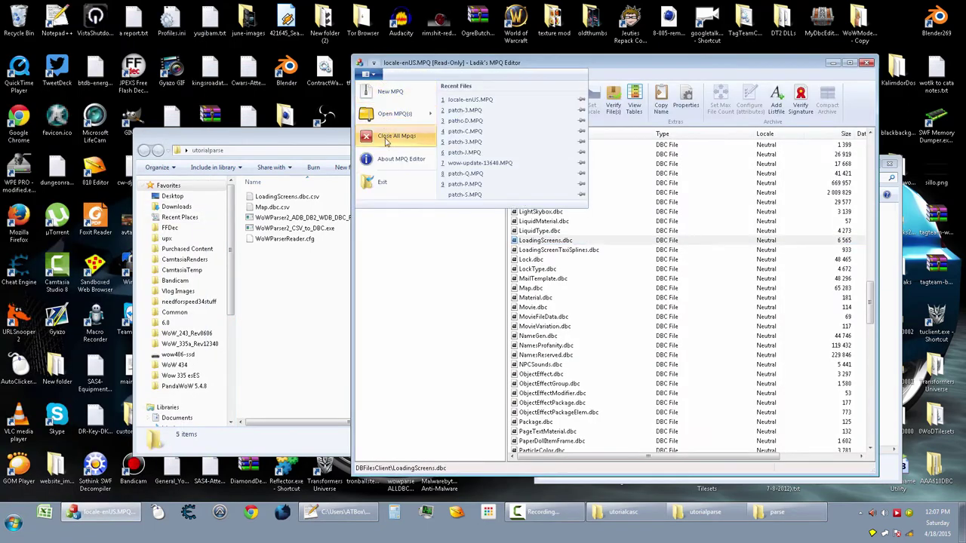
click(385, 142)
click(366, 74)
click(394, 113)
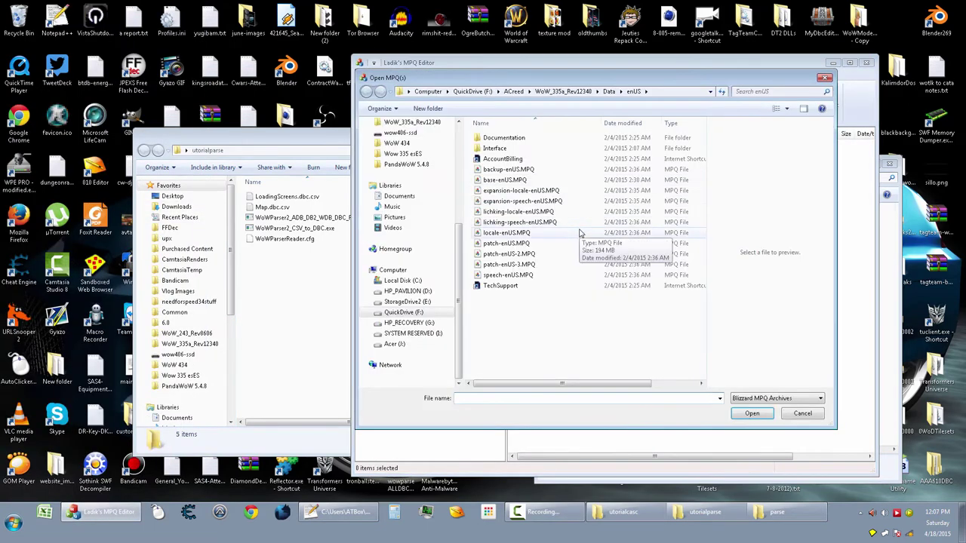
click(582, 264)
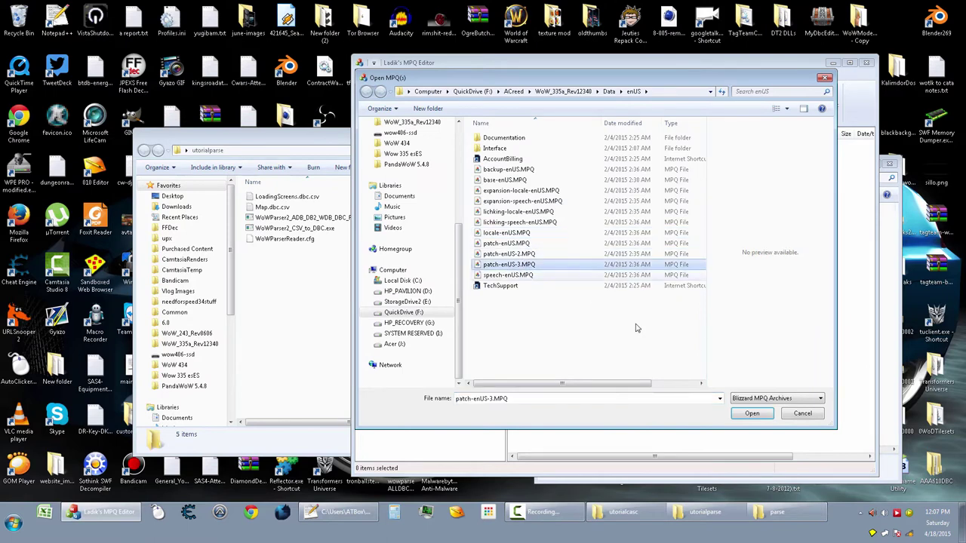
click(752, 413)
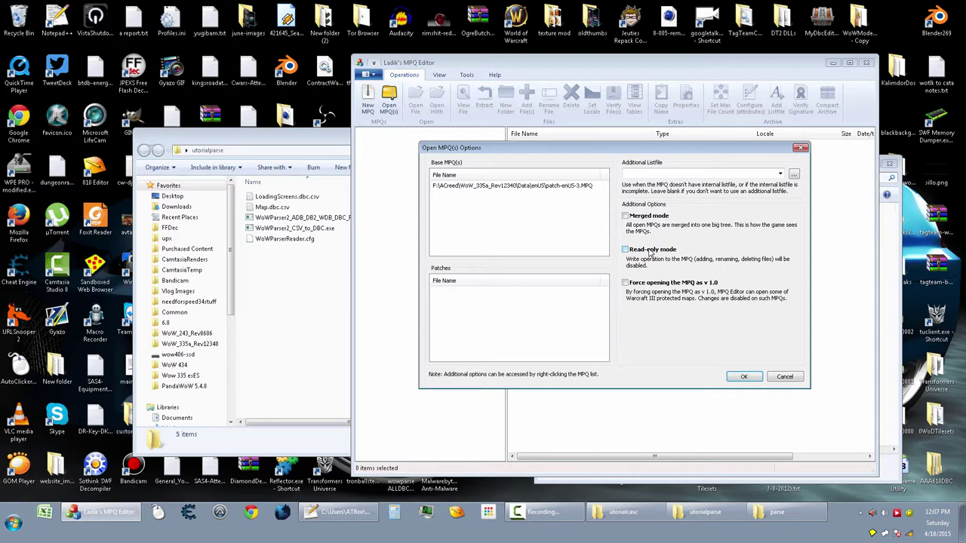
click(743, 376)
Extract Map.dbc and LoadingScreens.dbc from the archive's DBFilesClient folder to the desktop parse folder, and close the MPQ editor.
double_click(528, 146)
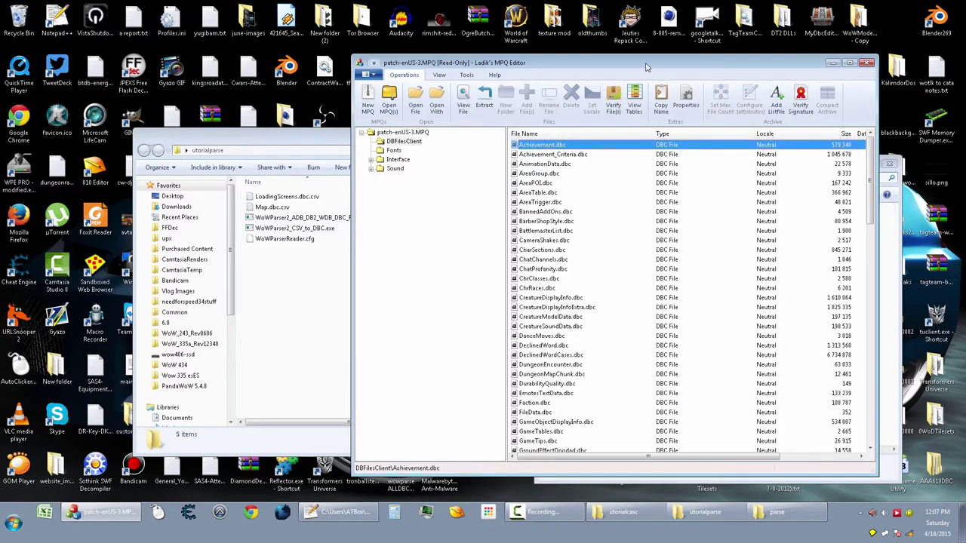
drag(648, 66, 399, 66)
click(363, 278)
scroll(362, 282, down, 20)
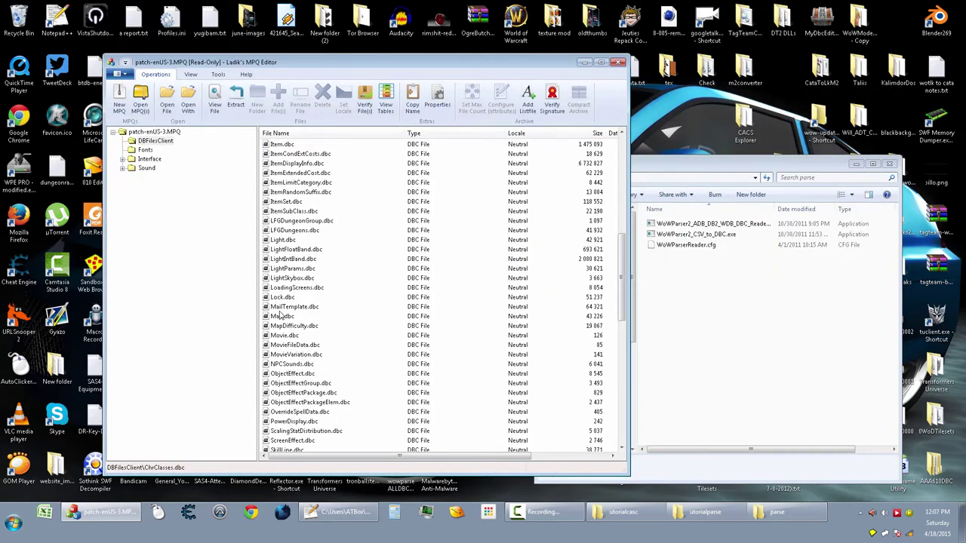
click(285, 318)
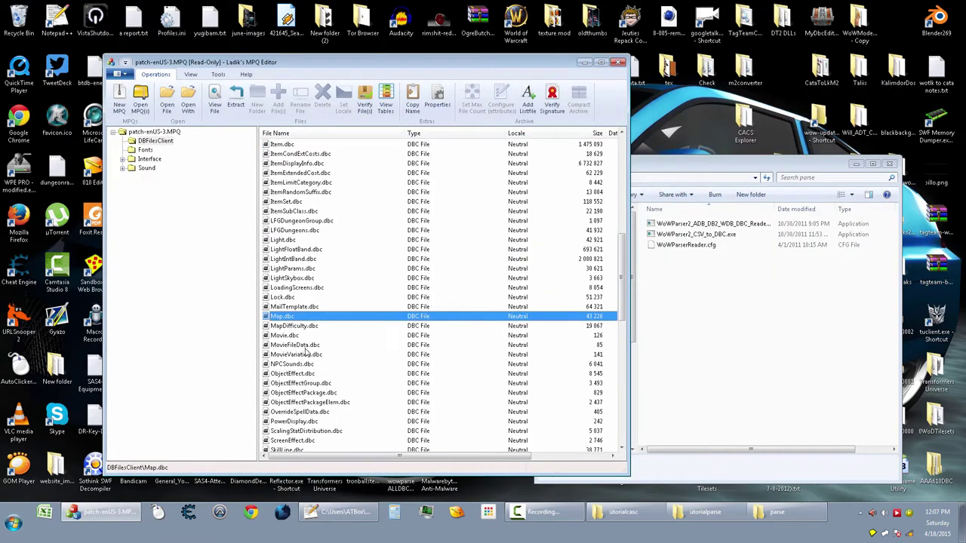
ctrl+click(298, 288)
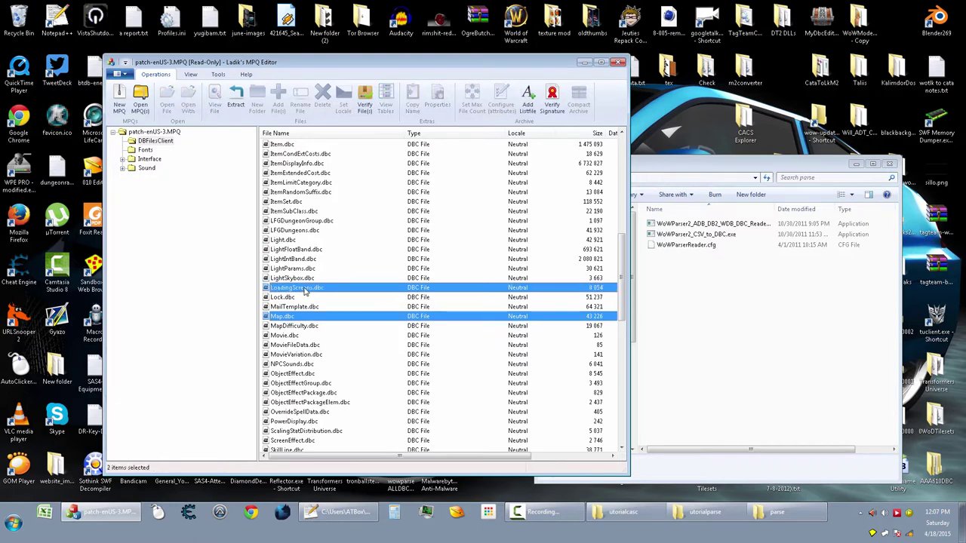
right_click(304, 288)
click(430, 368)
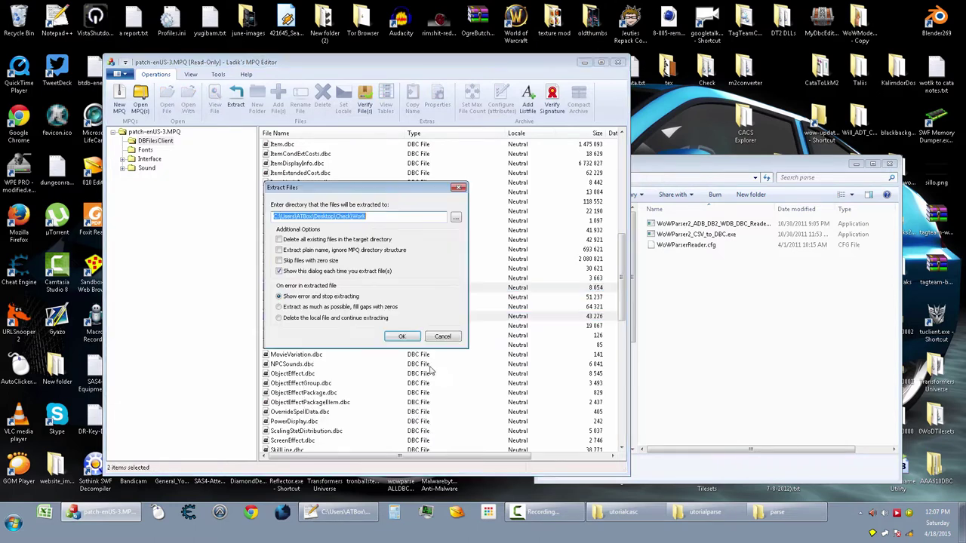
click(670, 181)
key(ctrl+c)
click(426, 216)
key(ctrl+a)
key(ctrl+v)
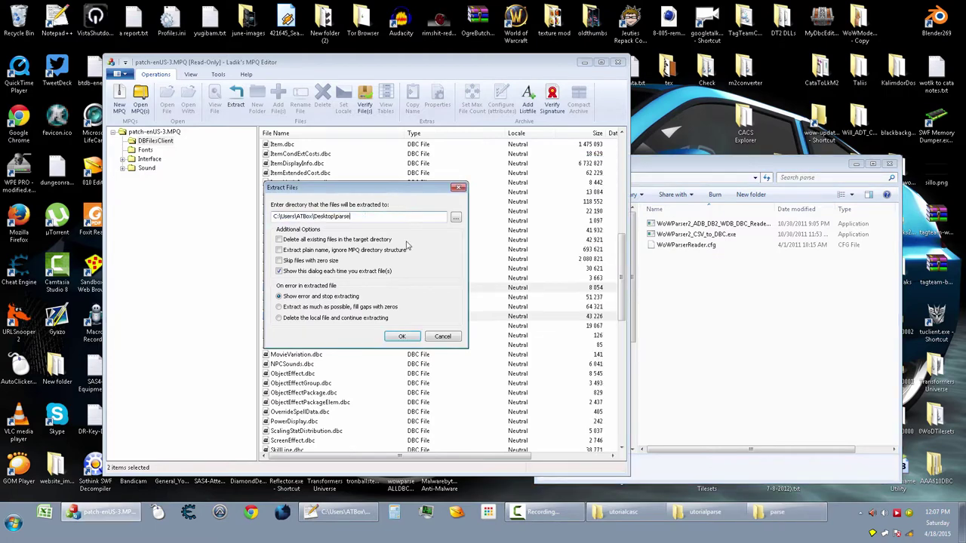
click(398, 337)
click(618, 62)
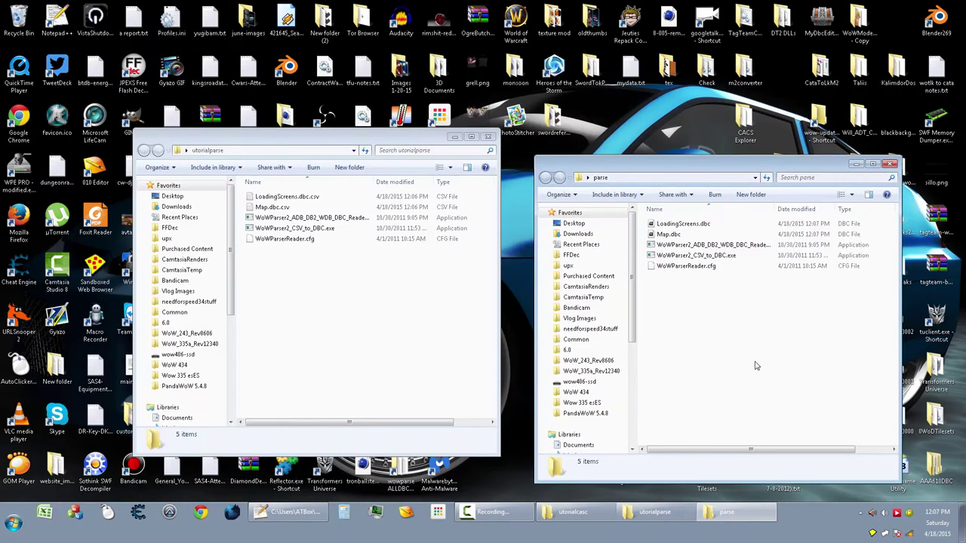
Convert the DBC files in the parse folder to CSV with the WoWParser2 ADB_DB2_WDB_DBC reader and delete both DBC originals.
click(699, 245)
double_click(699, 246)
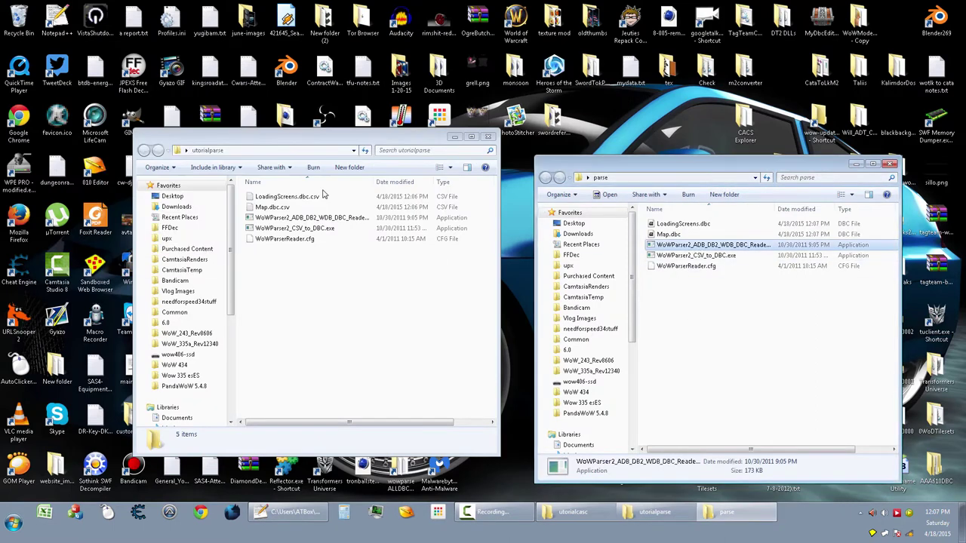
click(689, 245)
ctrl+click(683, 224)
key(Delete)
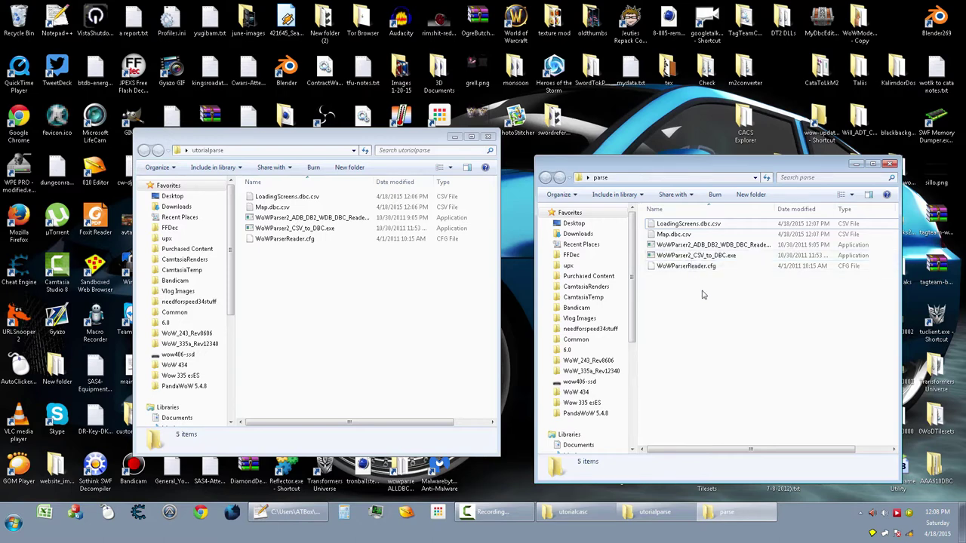
View Map.dbc.csv from the utorialparse folder in Notepad++, close the file and return to the folder windows.
click(289, 268)
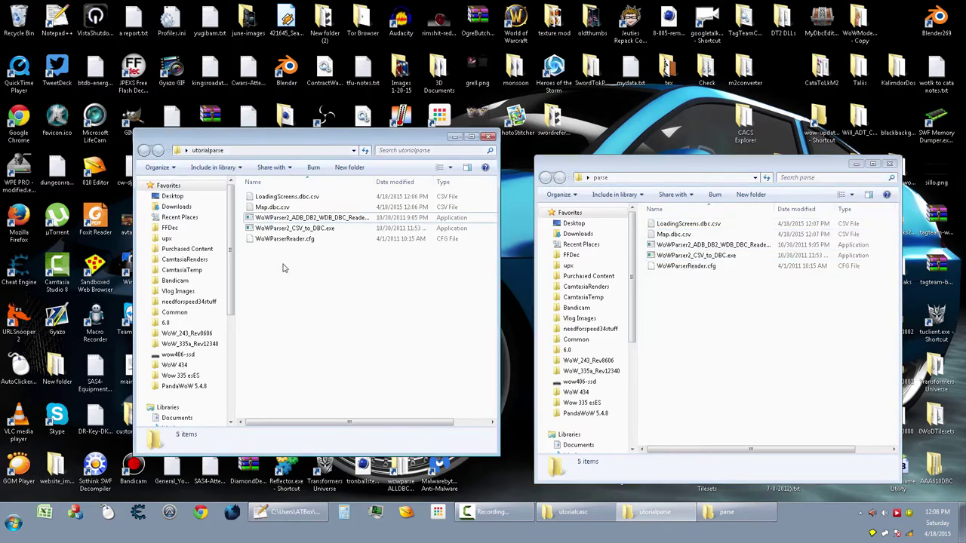
double_click(272, 206)
click(283, 204)
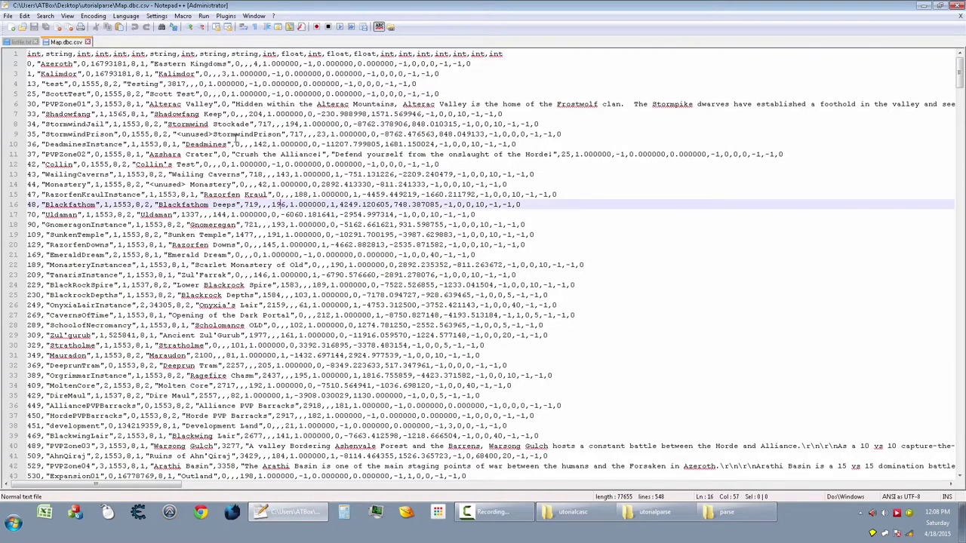
click(87, 41)
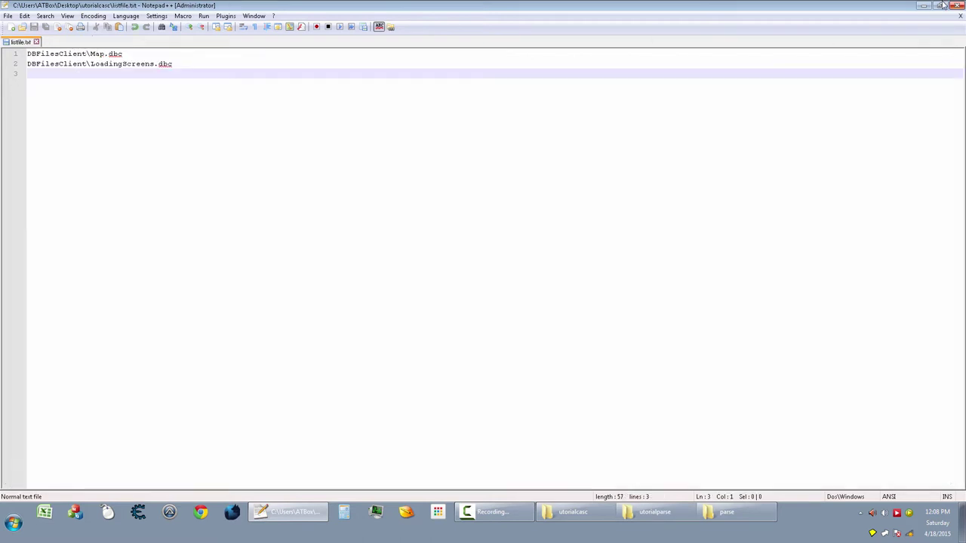
click(923, 6)
Rename the two CSV files in the utorialparse folder to 6Map.dbc.csv and 6LoadingScreens.dbc.csv.
click(264, 206)
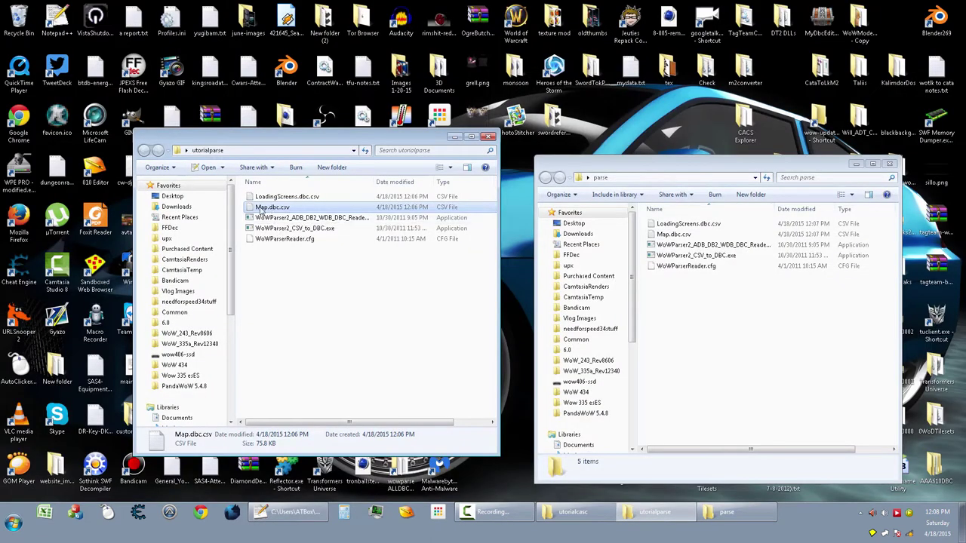
text(6)
key(Return)
click(281, 210)
click(282, 209)
key(Home)
text(6)
key(Return)
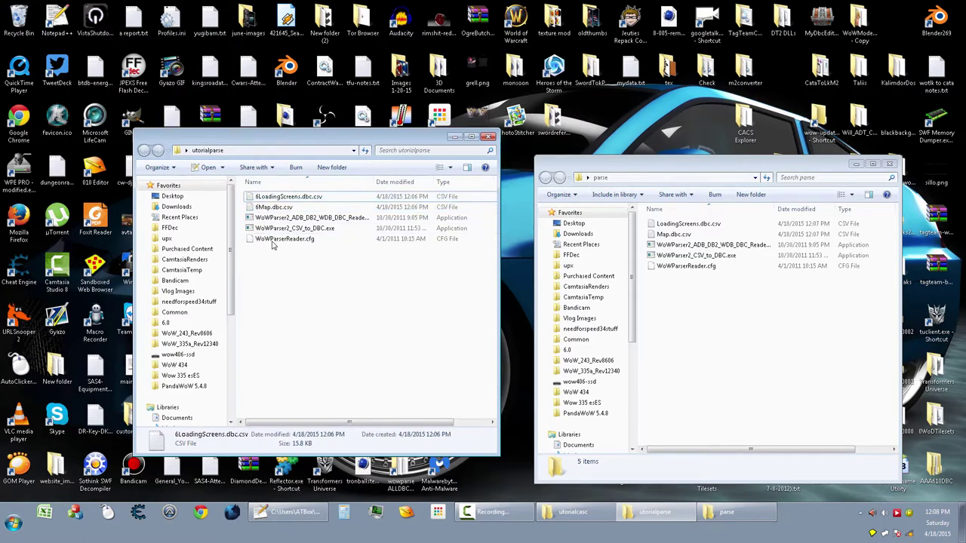
Open 6Map.dbc.csv and 6LoadingScreens.dbc.csv in Notepad++ and look through the loading screen entries down to the end.
double_click(282, 208)
key(alt+Tab)
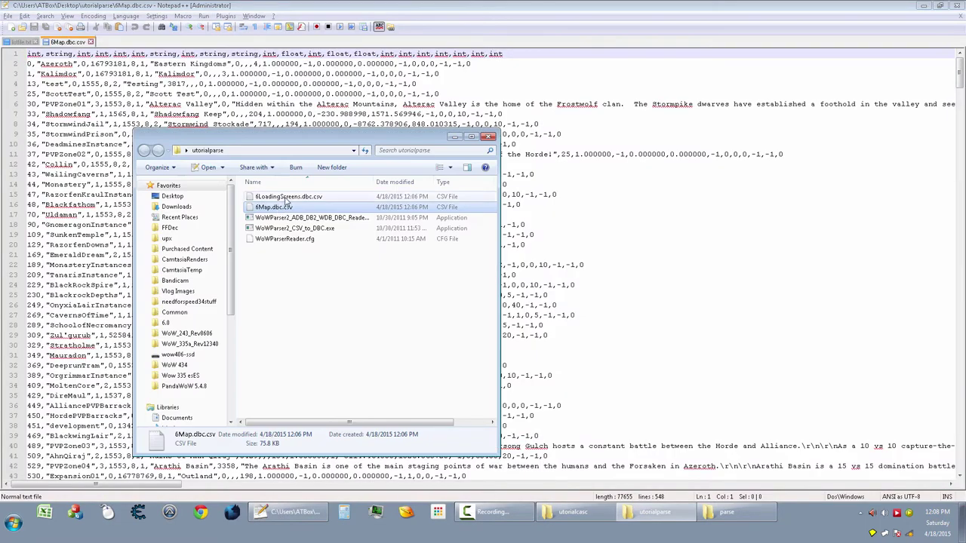
double_click(289, 197)
scroll(947, 117, down, 20)
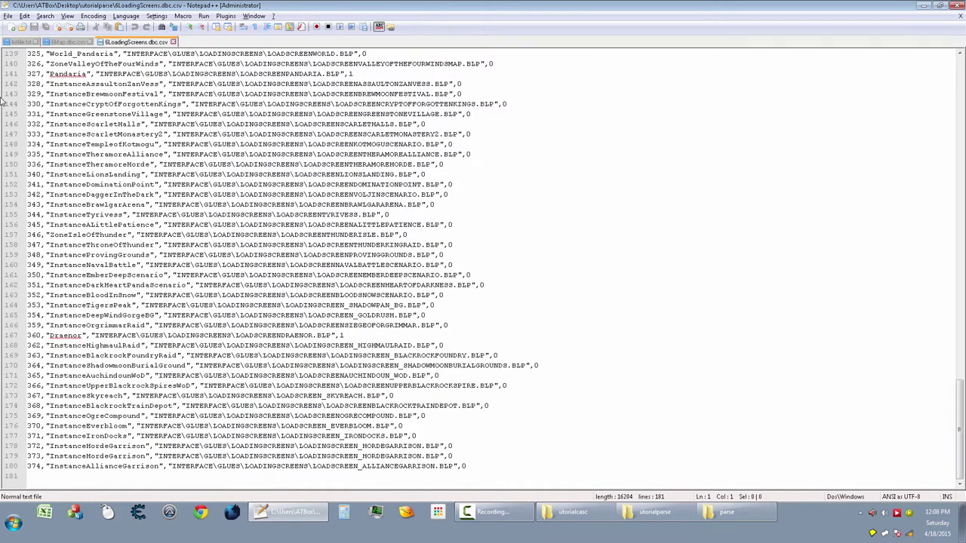
Examine the map entries in 6Map.dbc.csv, especially the newest rows near the end of the file.
click(70, 41)
click(222, 244)
scroll(226, 242, down, 7)
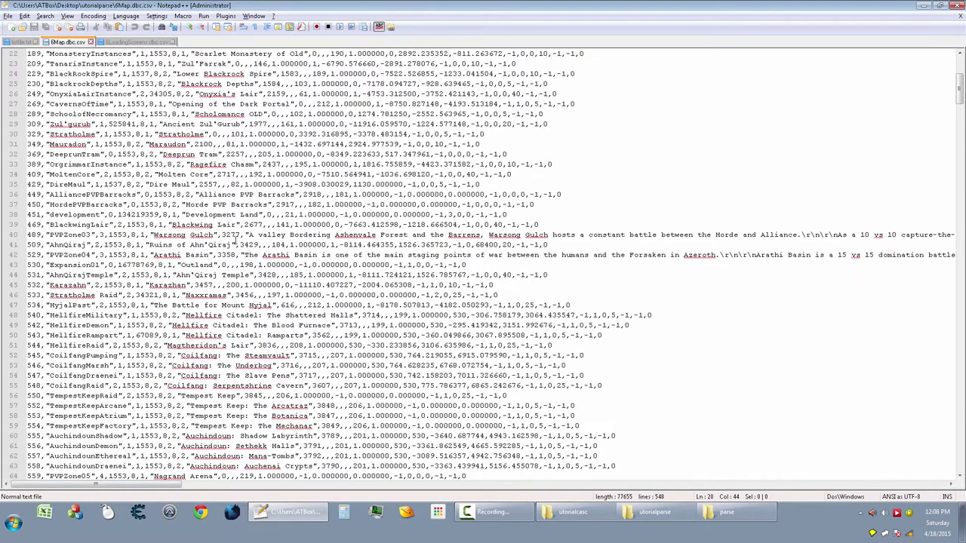
drag(958, 100, 955, 460)
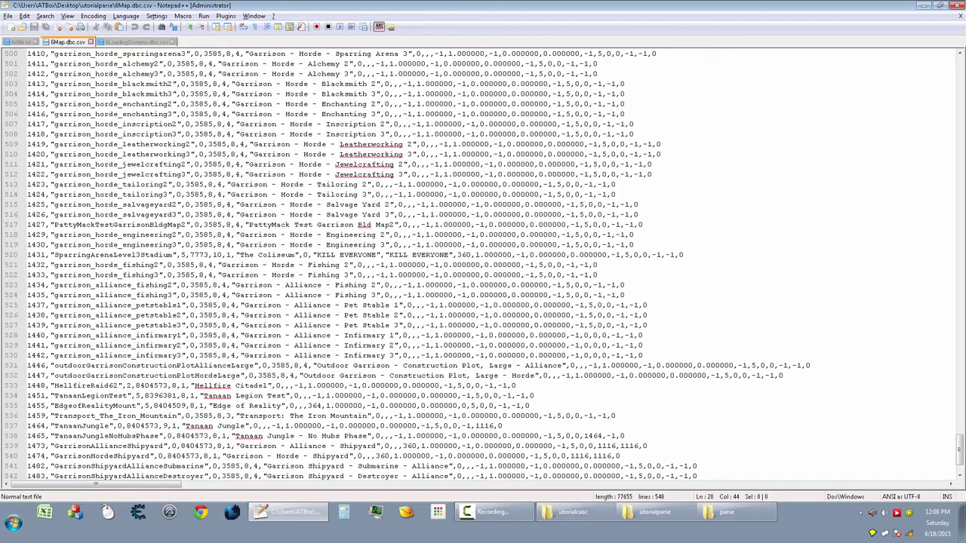
click(312, 406)
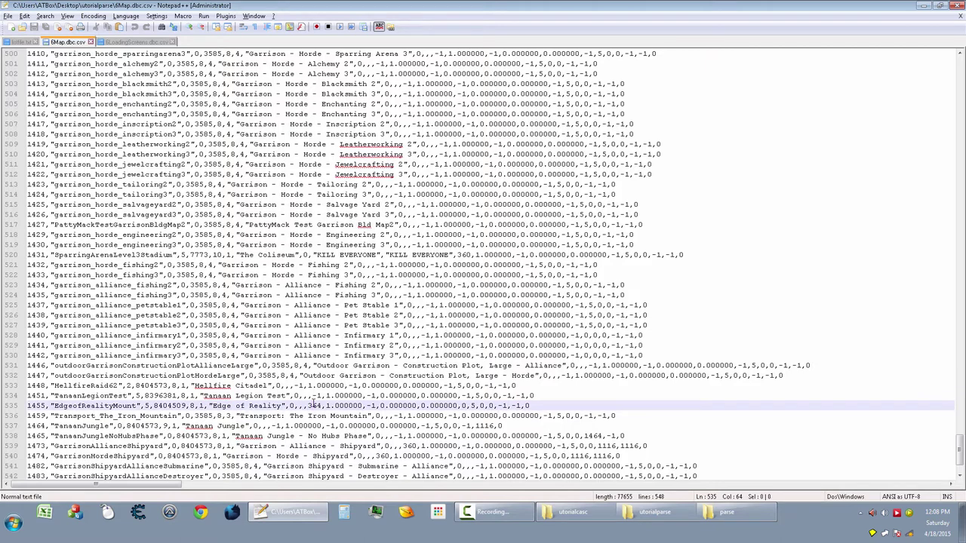
scroll(313, 405, down, 3)
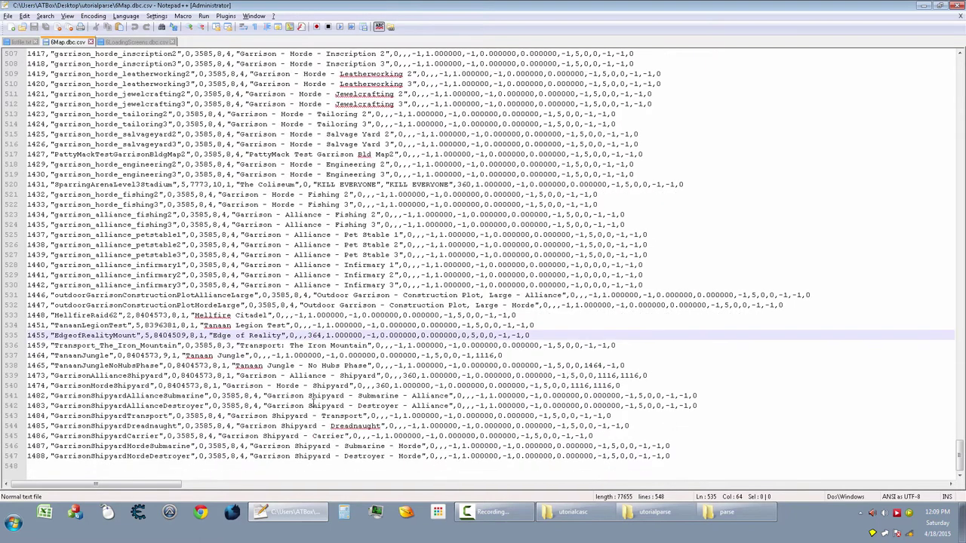
click(197, 345)
click(135, 326)
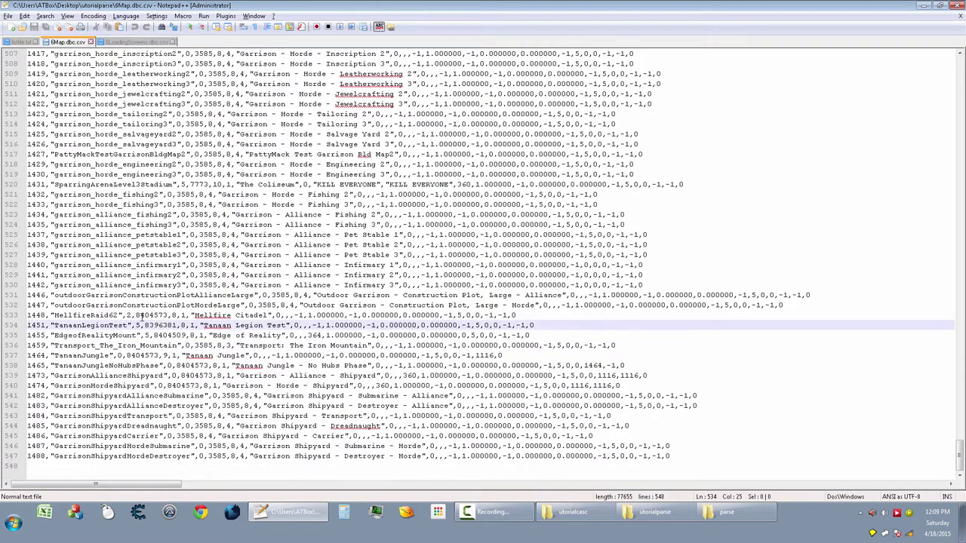
click(141, 316)
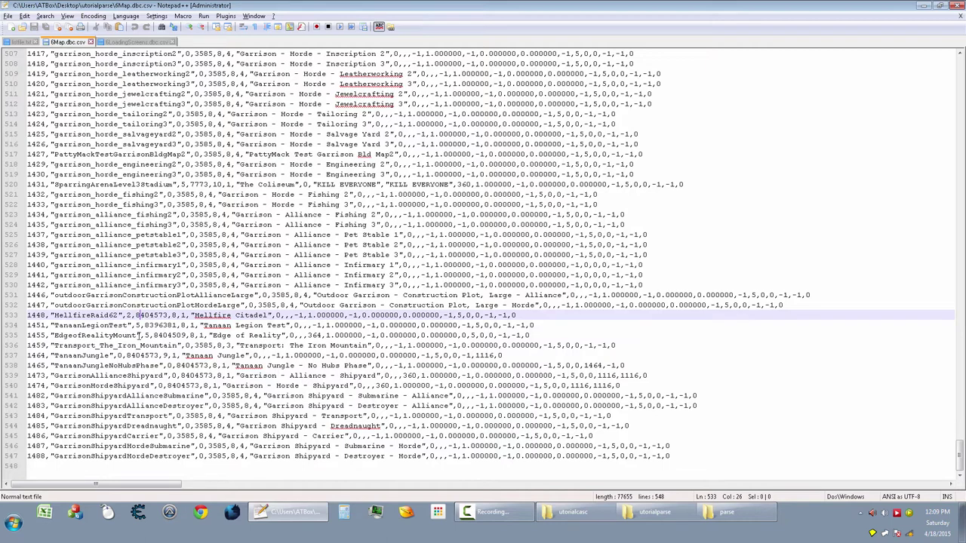
scroll(151, 274, up, 8)
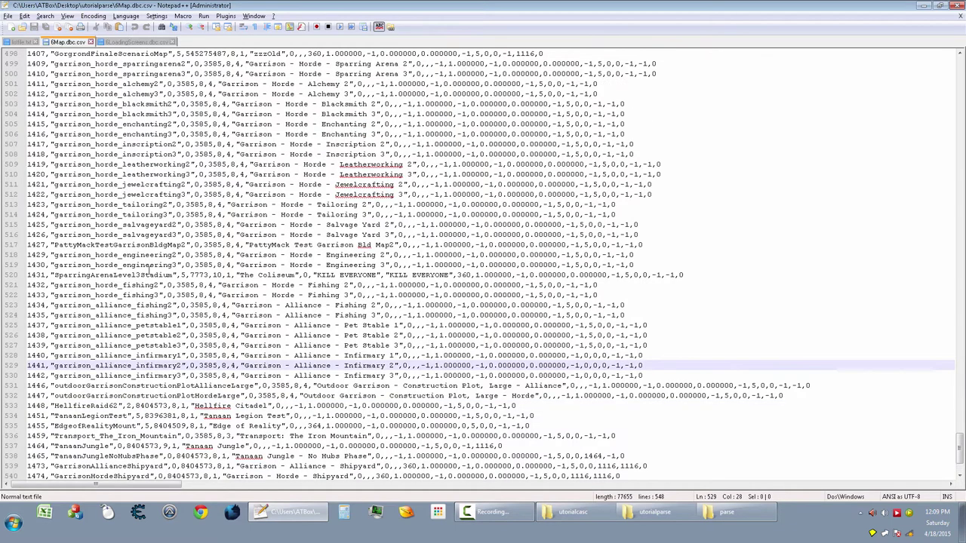
Search 6Map.dbc.csv for Tanaan, advance to the TanaanJungle row and close the search dialog.
click(151, 275)
double_click(149, 274)
key(ctrl+f)
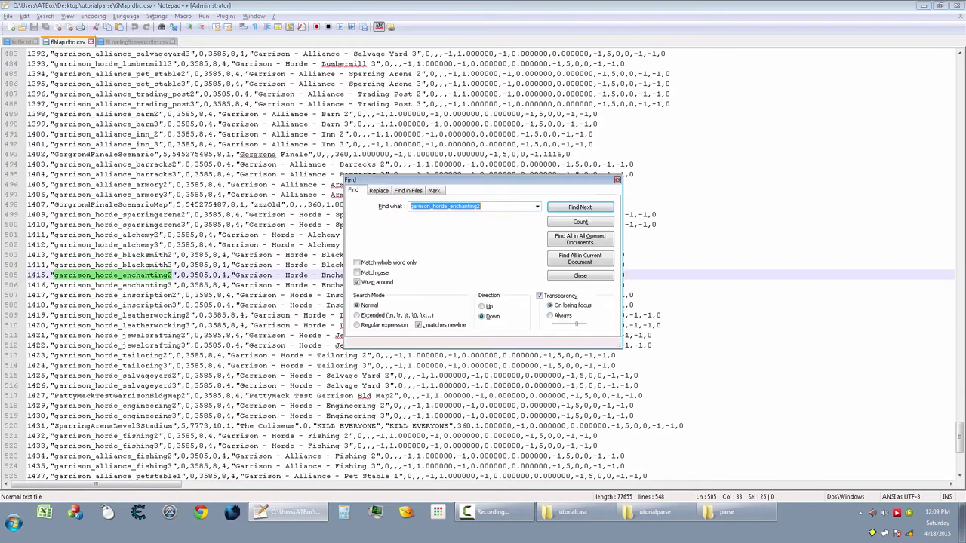
text(Tanaan)
key(Return)
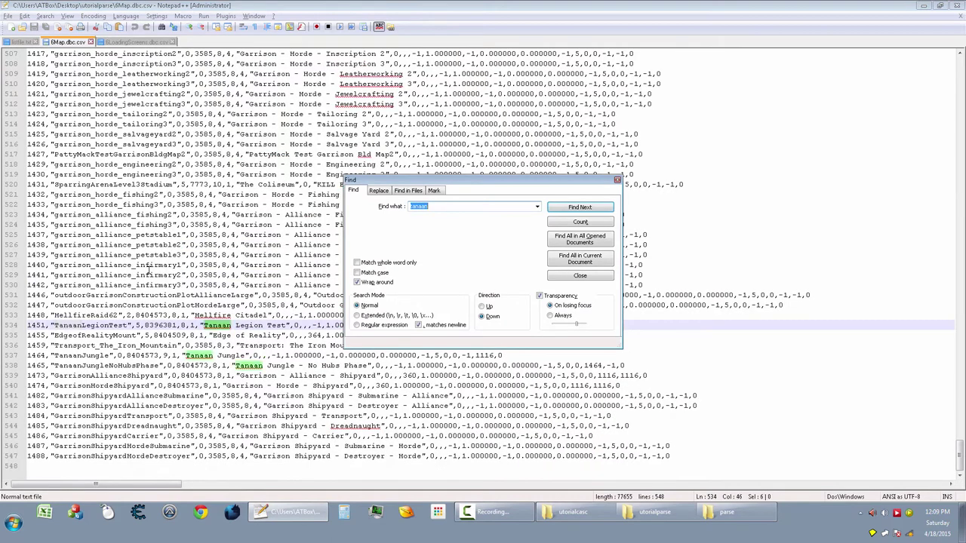
key(Return)
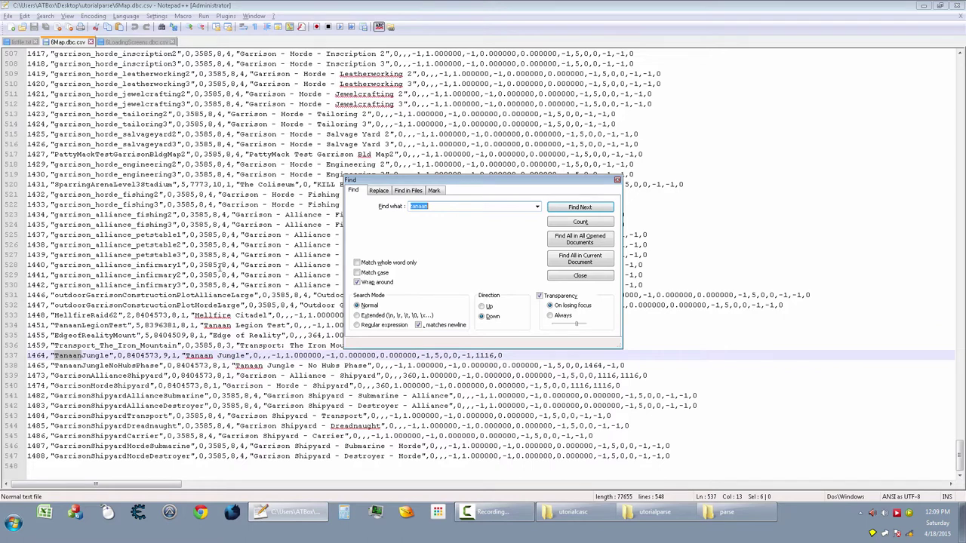
click(617, 180)
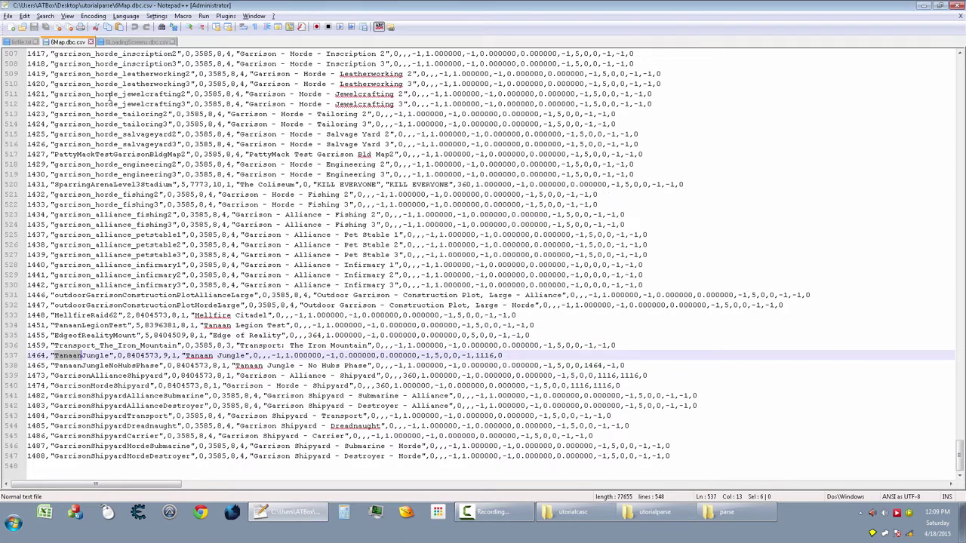
Open Map.dbc.csv from the parse folder in Notepad++ alongside the utorialparse CSV files.
key(alt+Tab)
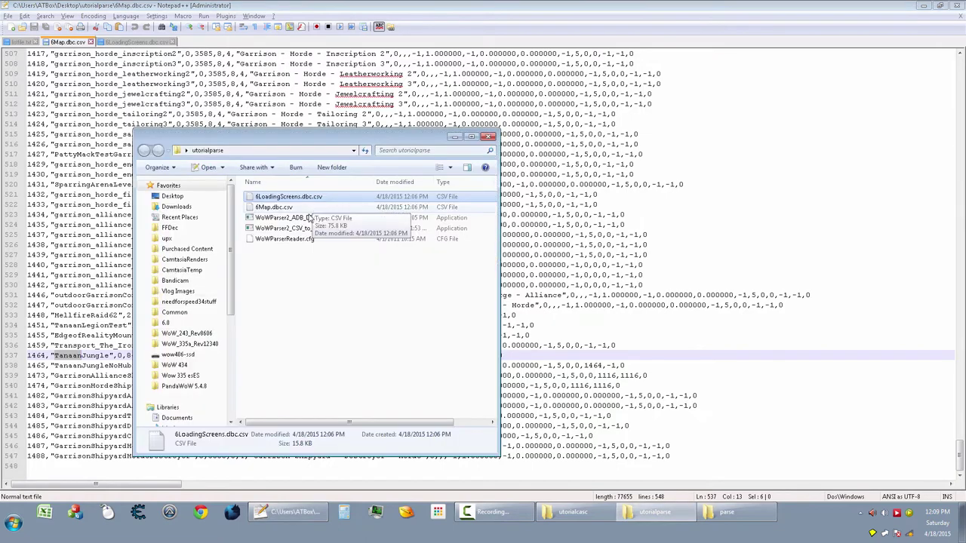
key(alt+Tab)
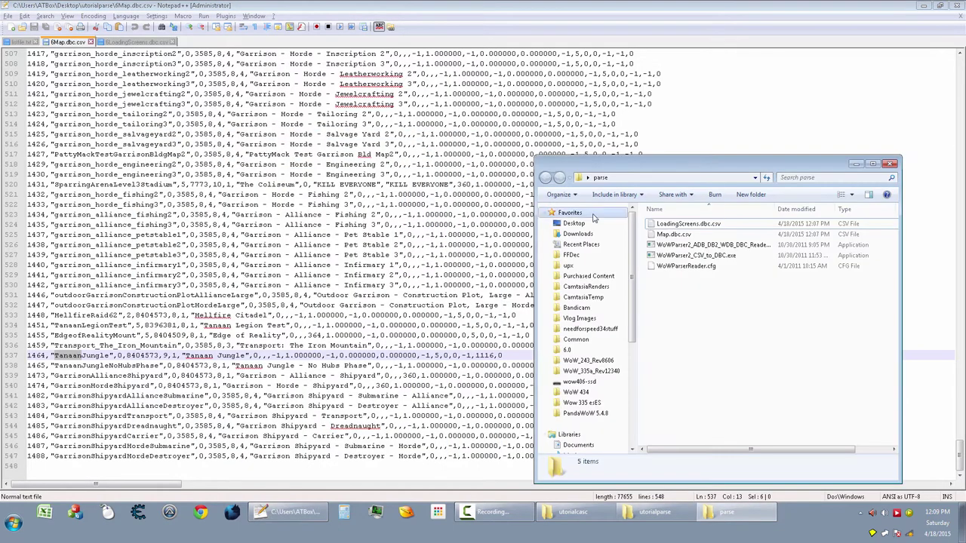
double_click(678, 233)
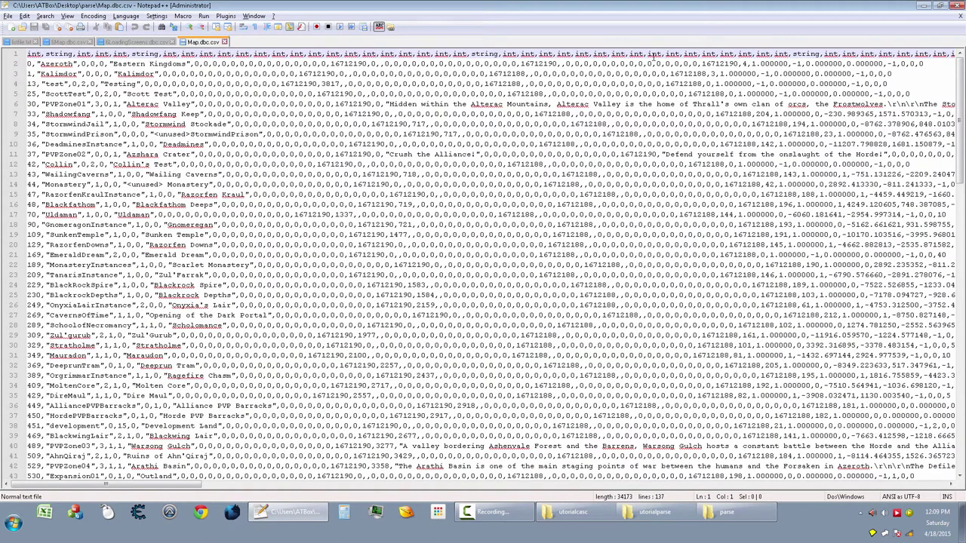
Duplicate the Azeroth row of Map.dbc.csv as a new row at the end of the file.
click(10, 66)
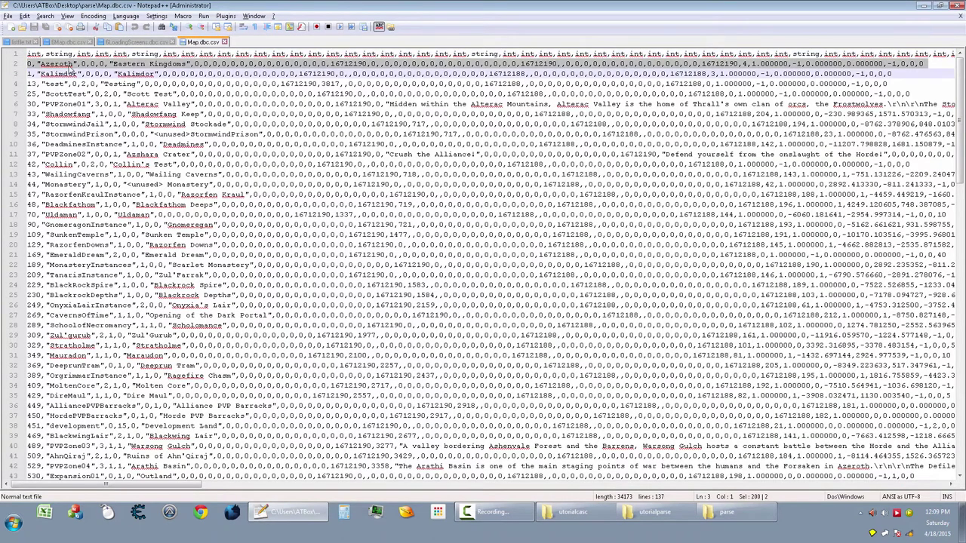
drag(962, 89, 962, 384)
click(53, 465)
key(ctrl+v)
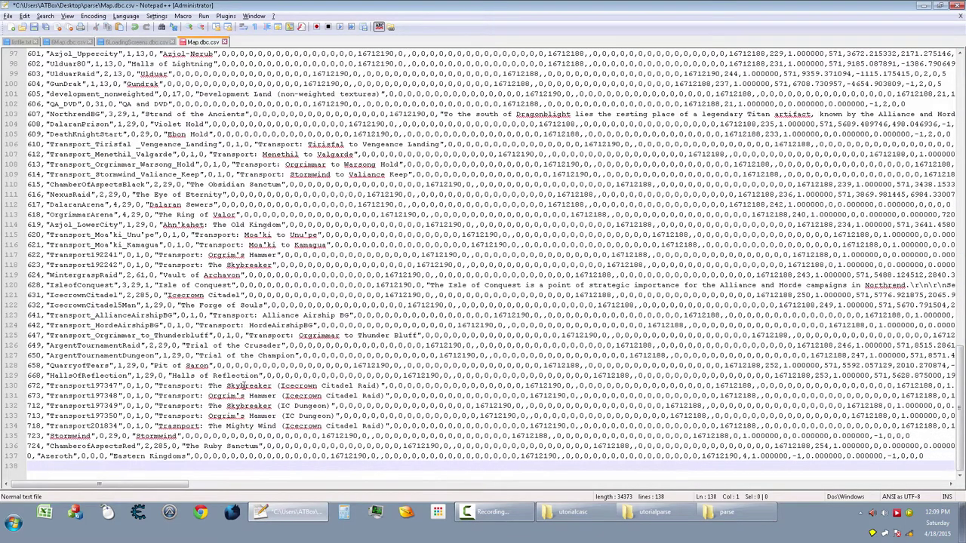
Copy the TanaanJungle map ID 1464 from 6Map.dbc.csv over the ID of the new last row in Map.dbc.csv.
click(135, 42)
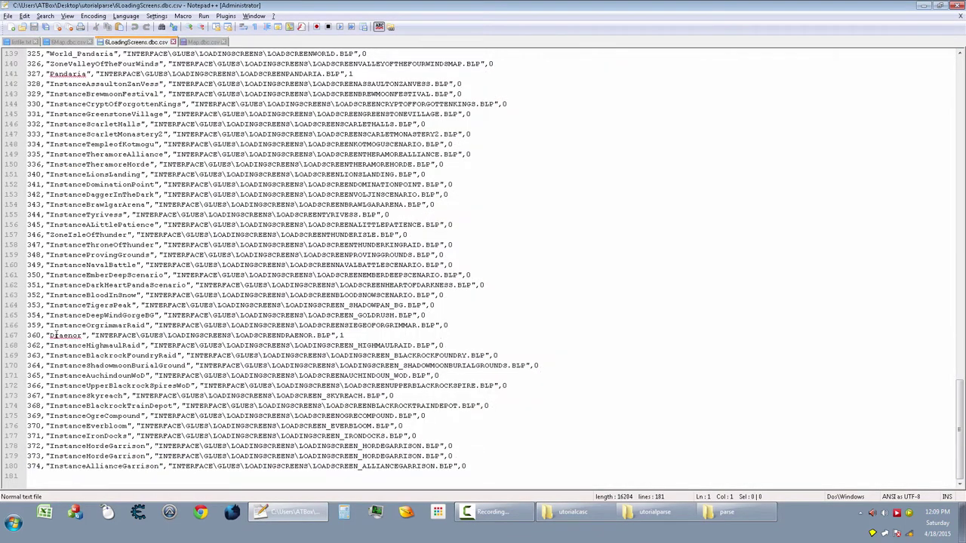
click(70, 43)
double_click(36, 354)
key(ctrl+c)
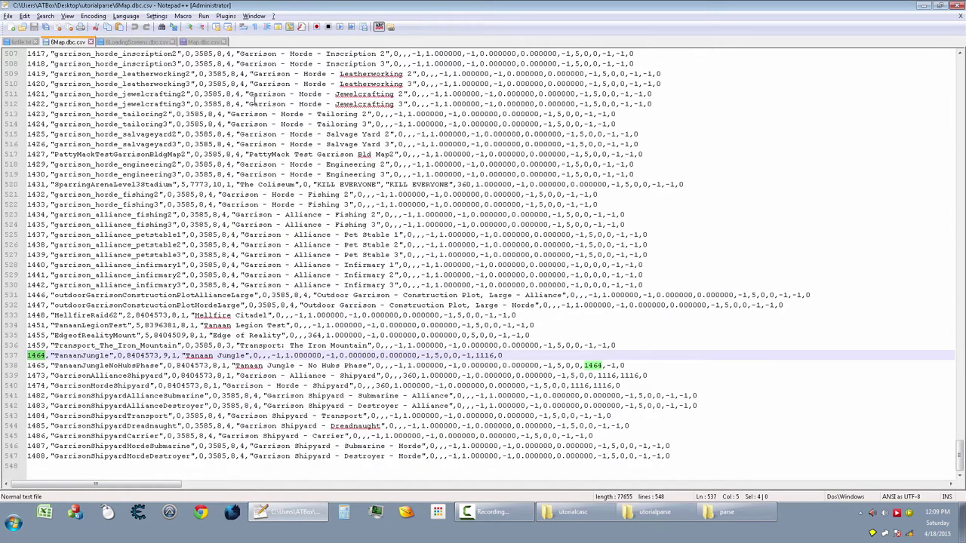
click(206, 43)
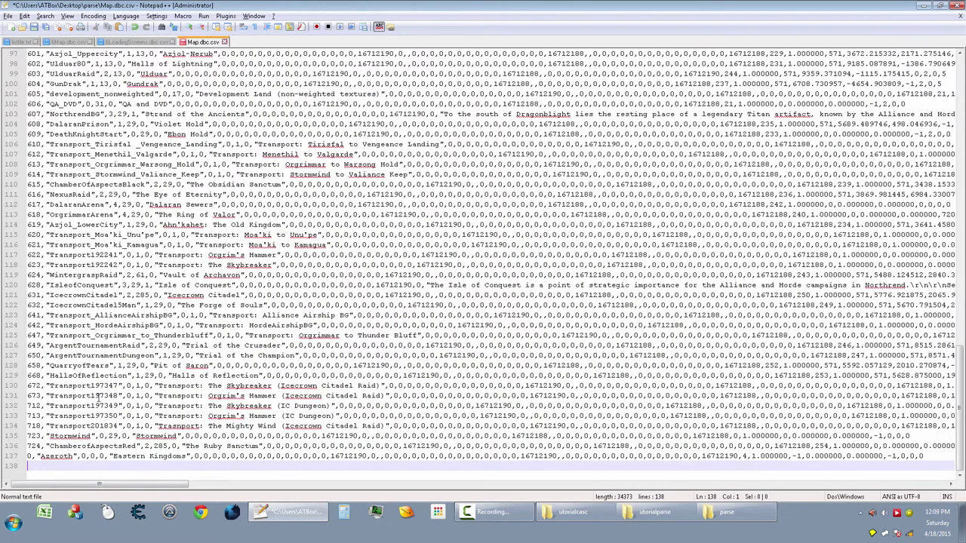
double_click(29, 457)
key(ctrl+v)
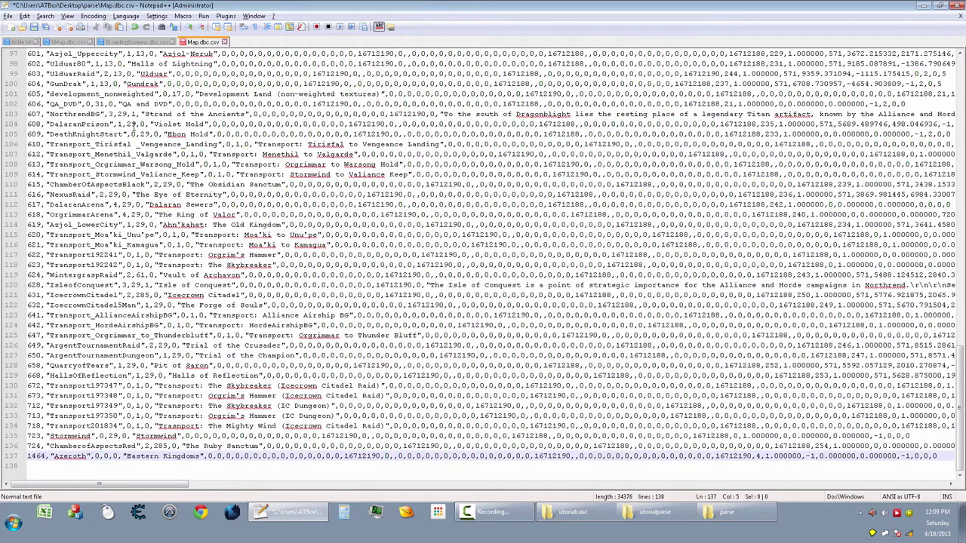
Replace the internal name Azeroth in the last row of Map.dbc.csv with TanaanJungle copied from 6Map.dbc.csv.
click(69, 42)
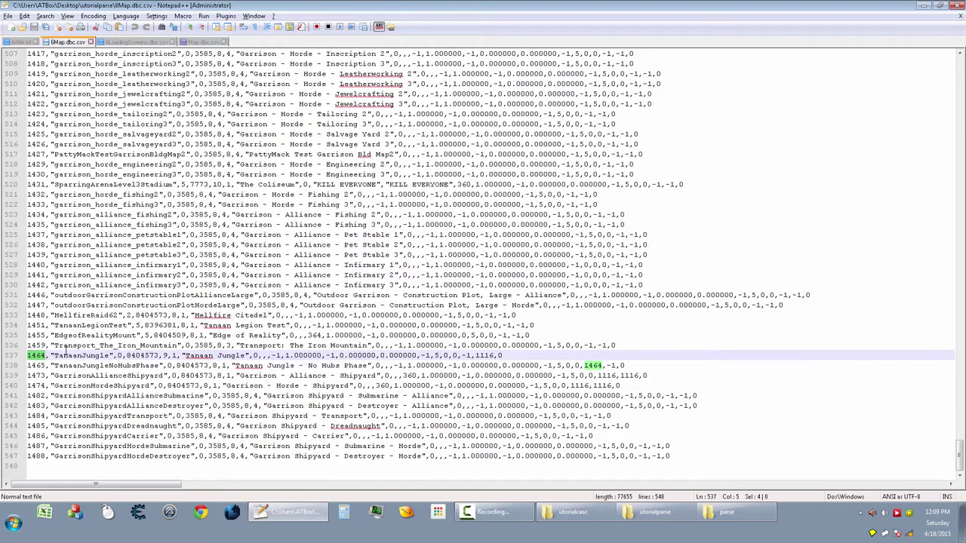
double_click(79, 356)
key(ctrl+c)
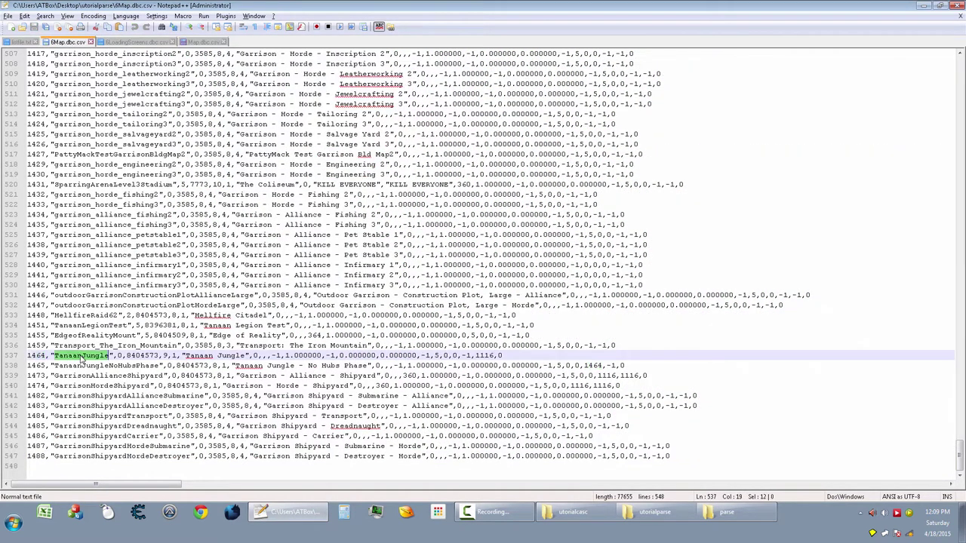
click(211, 45)
double_click(75, 455)
key(ctrl+v)
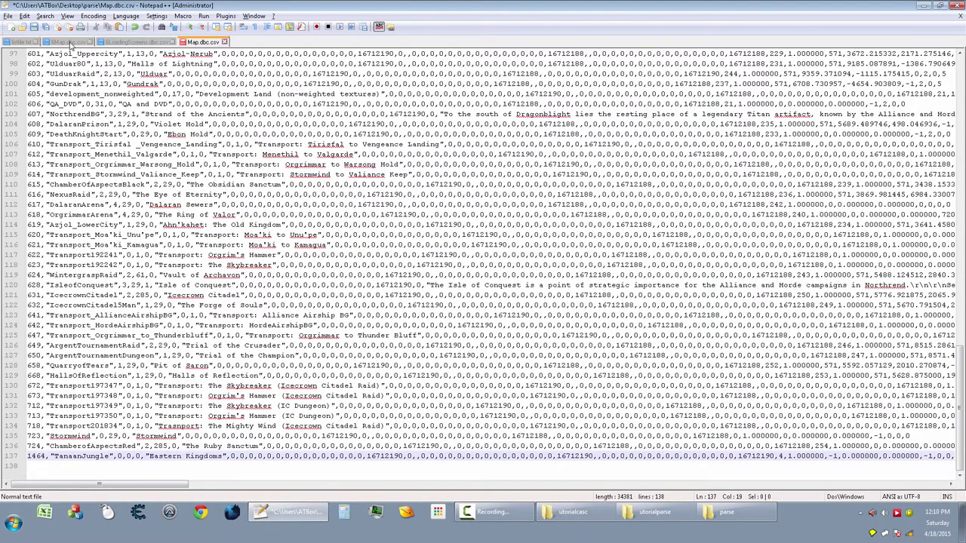
Replace the display name Eastern Kingdoms in the last row of Map.dbc.csv with Tanaan Jungle from 6Map.dbc.csv and save the file.
click(69, 42)
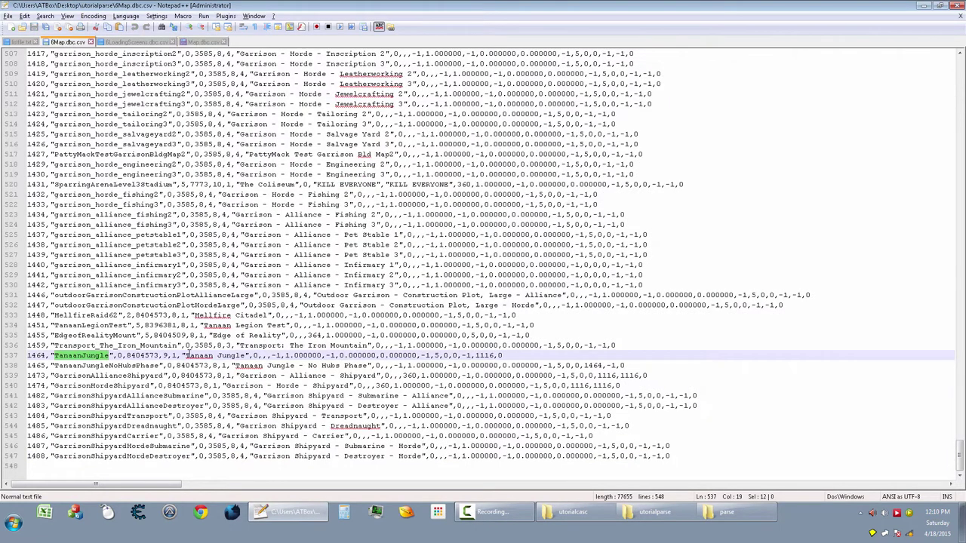
click(187, 354)
drag(186, 355, 244, 354)
key(ctrl+c)
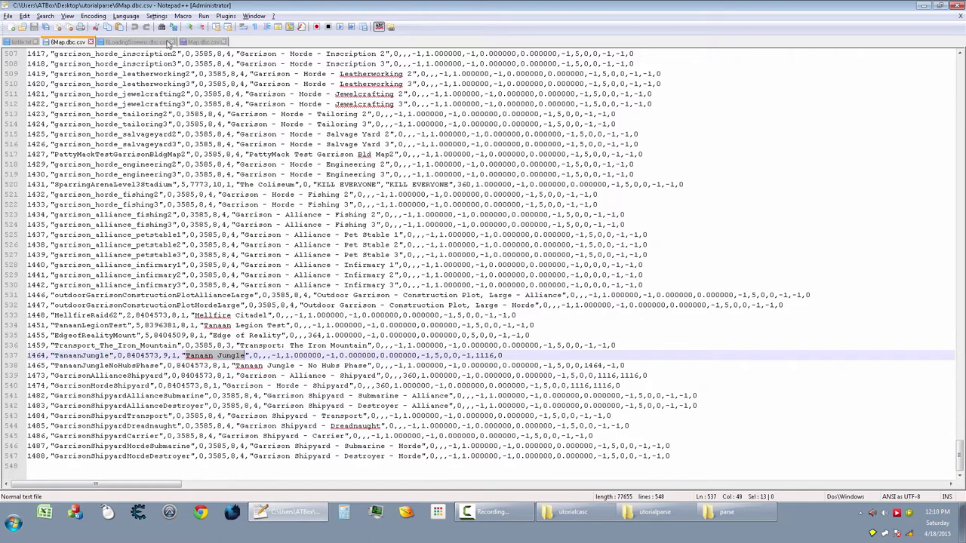
click(202, 42)
drag(150, 456, 221, 456)
key(ctrl+v)
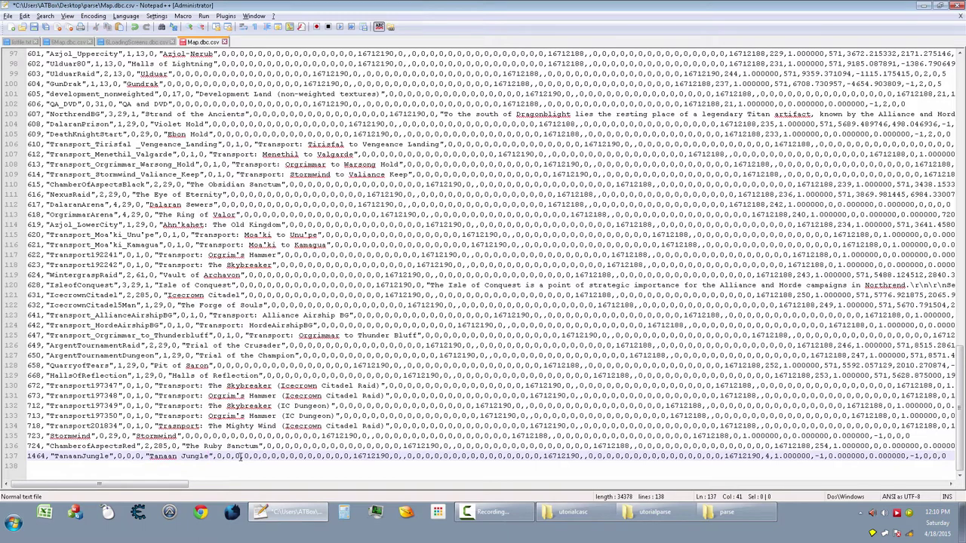
key(ctrl+s)
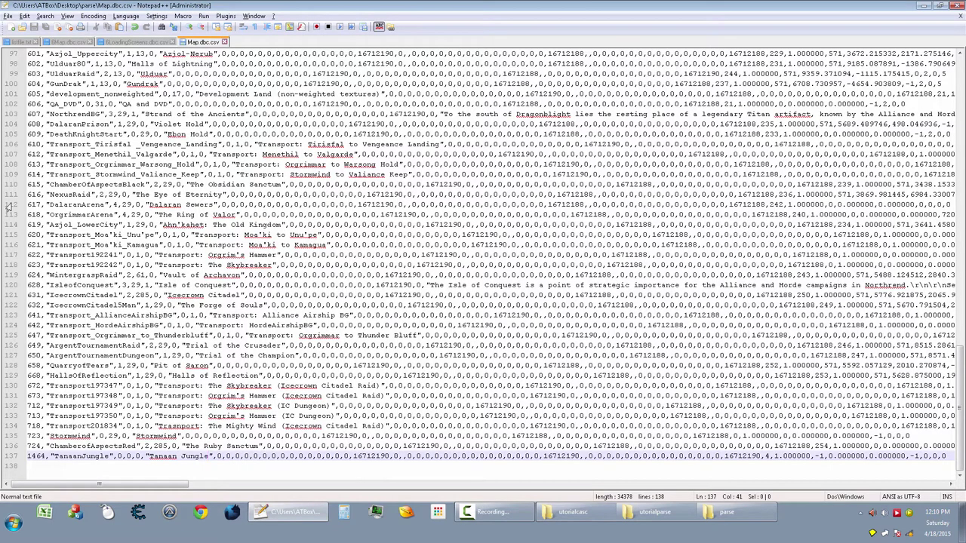
Examine the loading screen ID column in 6Map.dbc.csv, comparing the TanaanJungle row with the Propland, Circle of Blood and Terongor rows.
click(73, 42)
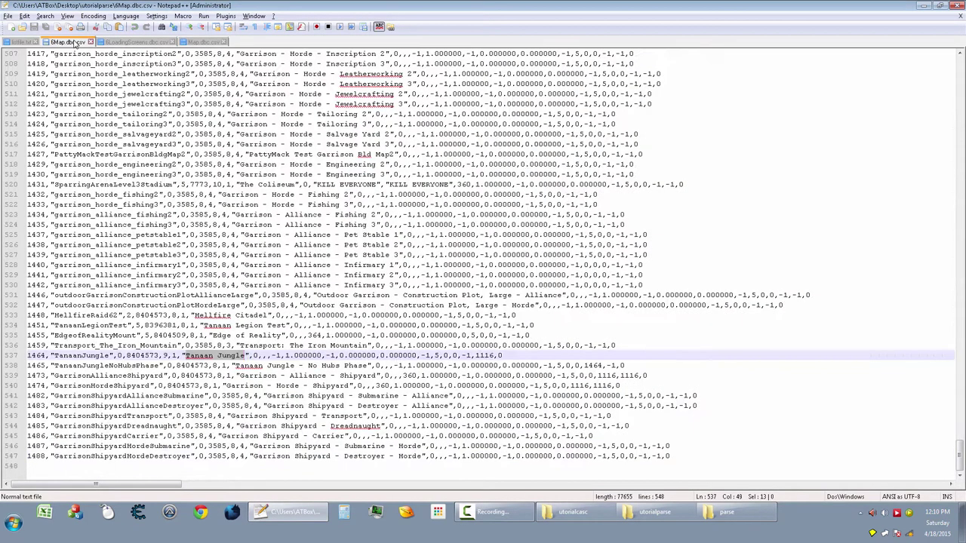
double_click(277, 355)
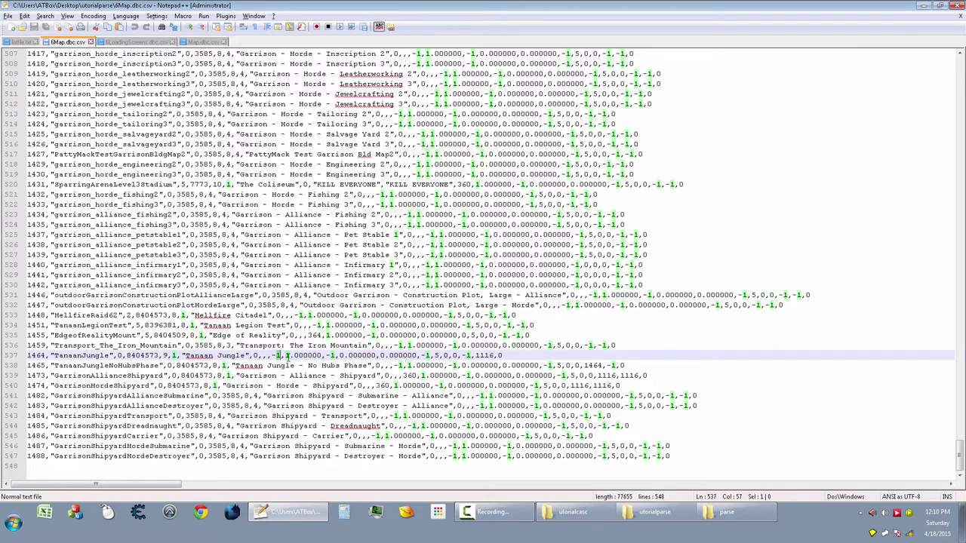
scroll(281, 359, up, 4)
scroll(281, 359, up, 10)
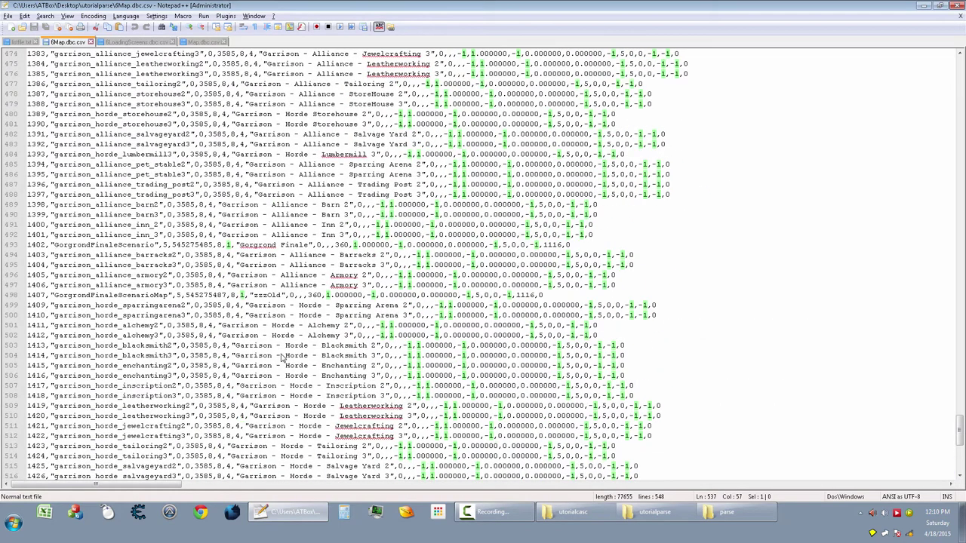
scroll(338, 352, up, 13)
scroll(339, 352, up, 20)
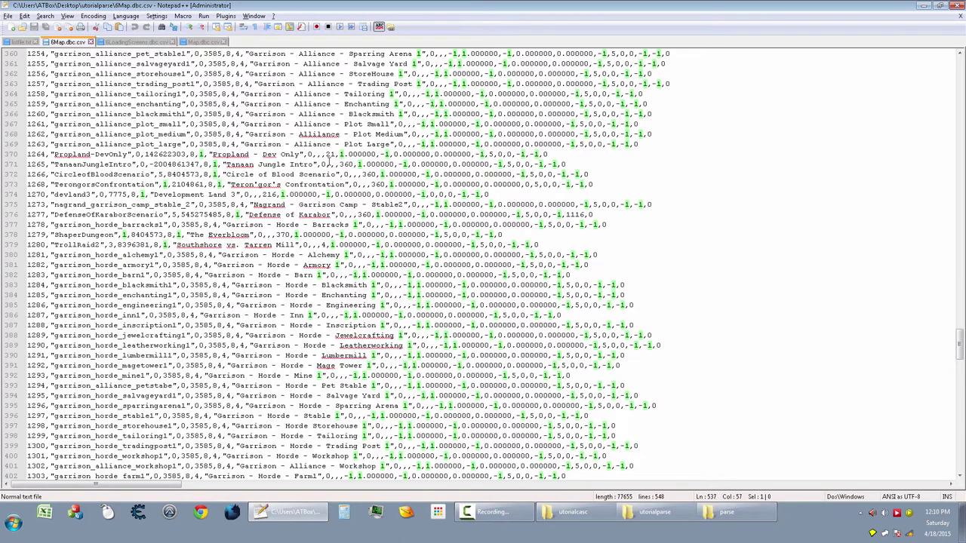
drag(326, 153, 340, 154)
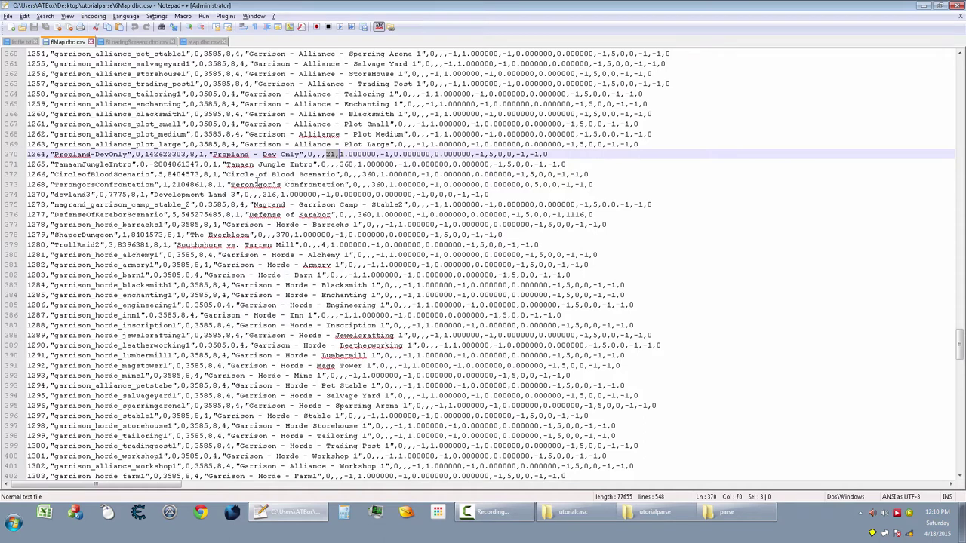
drag(370, 184, 398, 184)
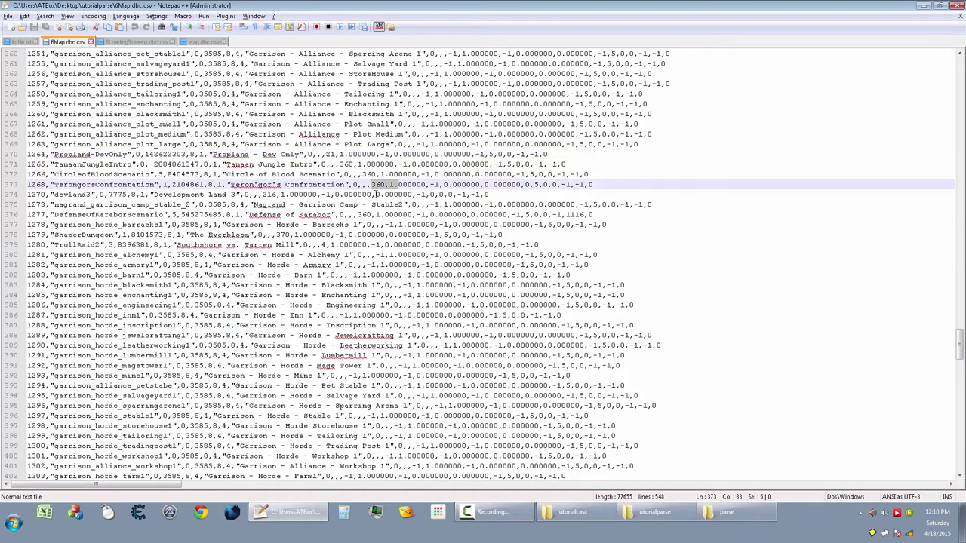
double_click(370, 175)
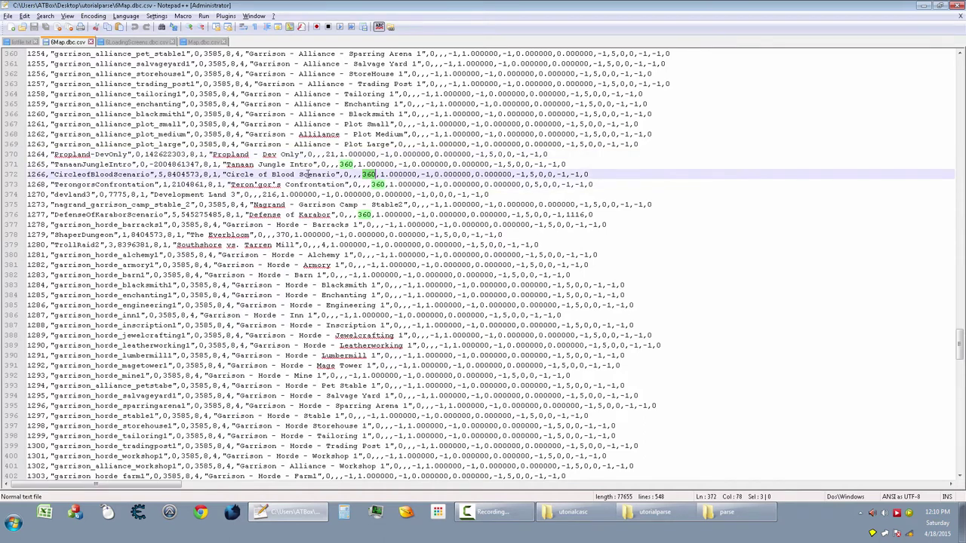
click(105, 174)
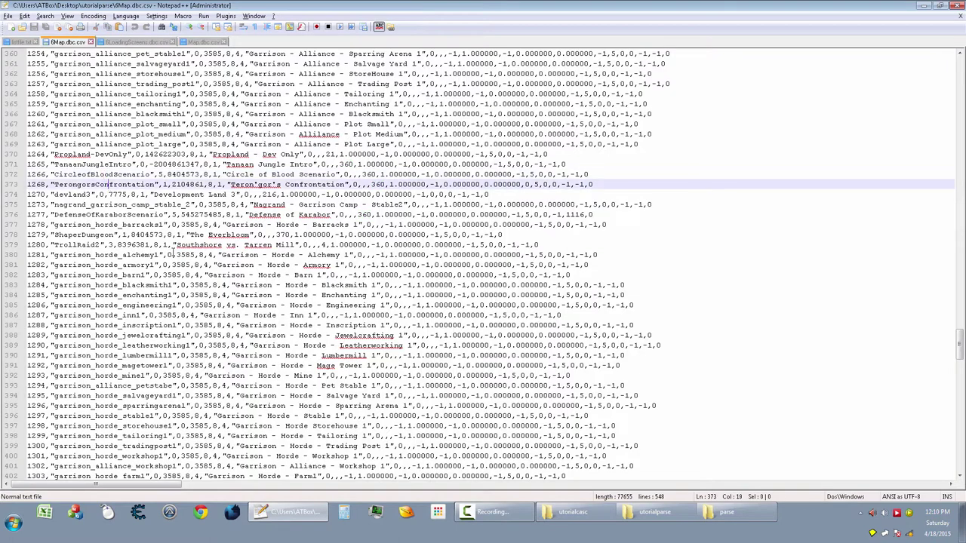
click(173, 245)
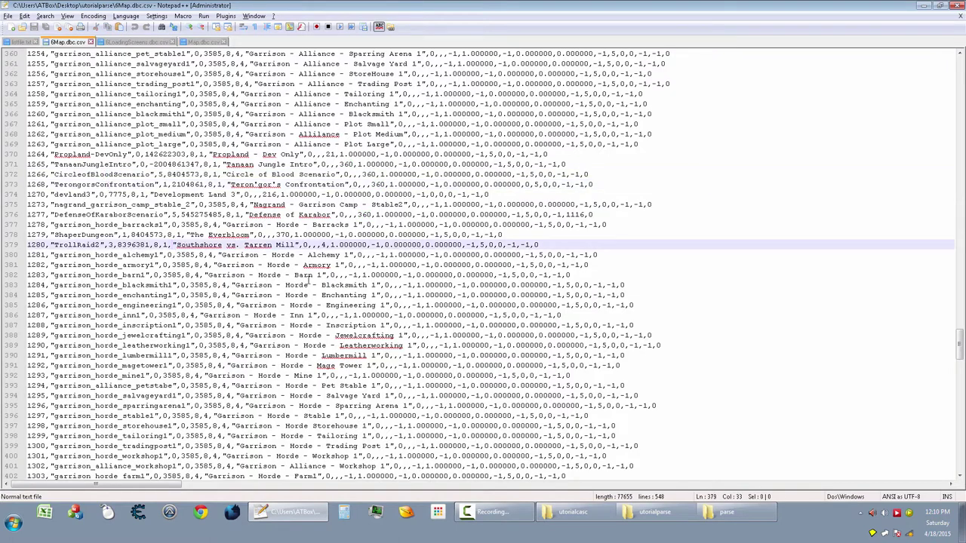
scroll(307, 280, up, 9)
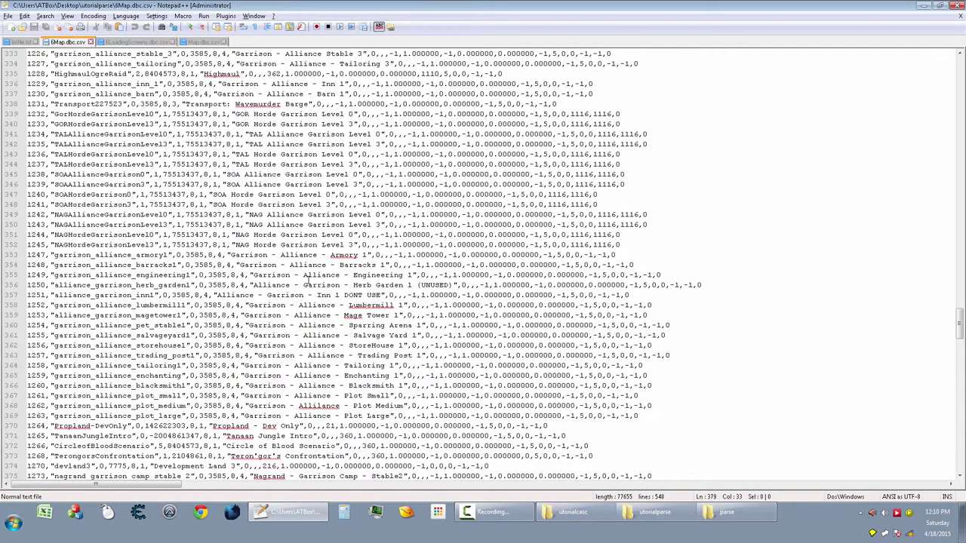
scroll(307, 281, down, 20)
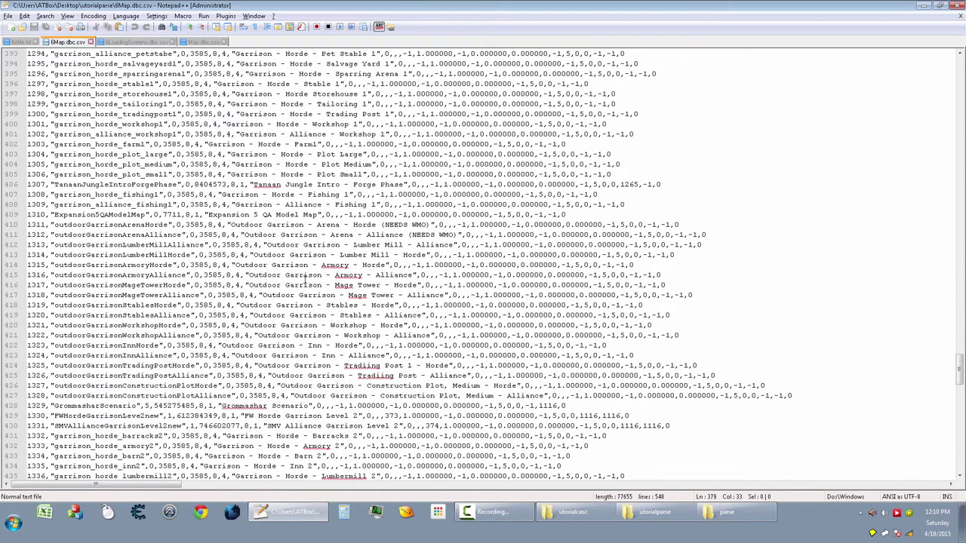
Search 6Map.dbc.csv for highmaul and close the search dialog at the HighmaulOgreRaid row.
click(269, 265)
key(ctrl+f)
text(highmaul)
key(Return)
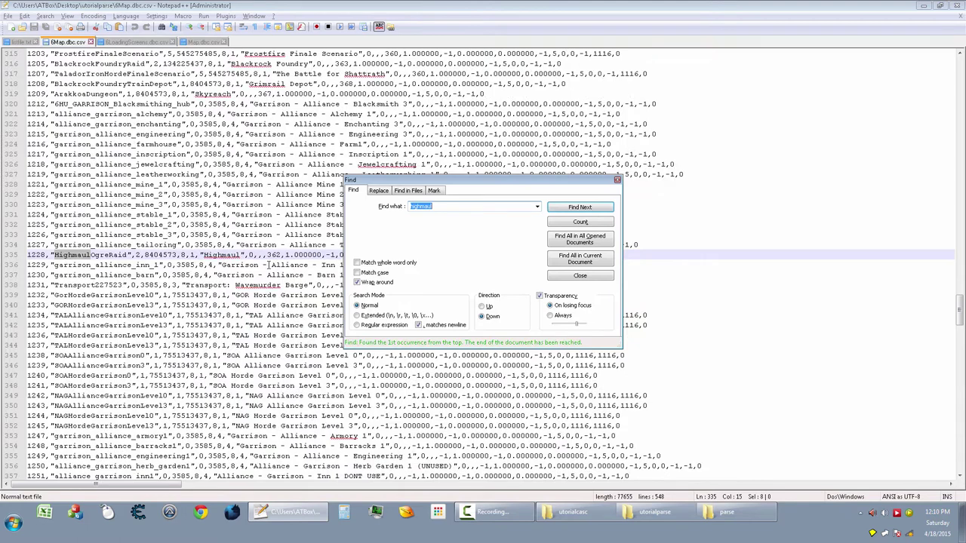
key(Escape)
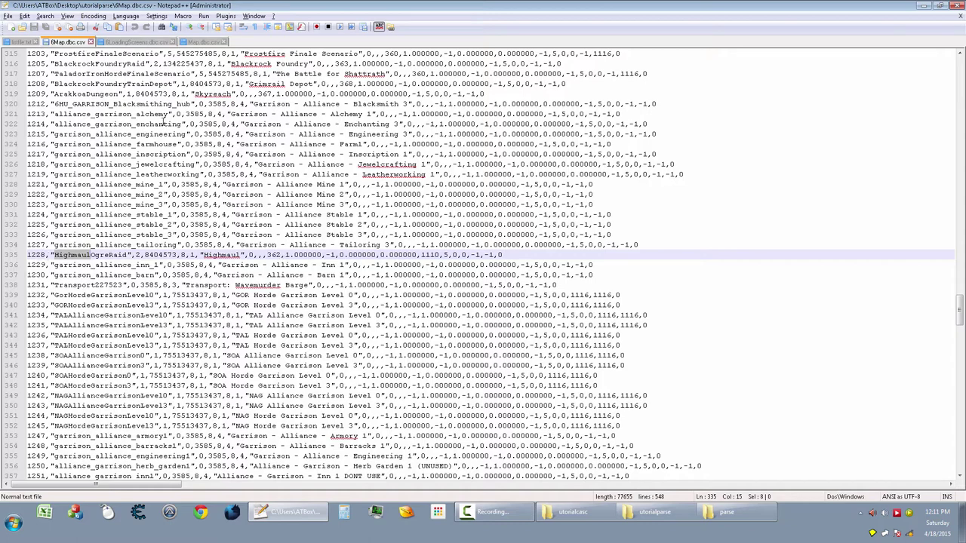
Place Map.dbc.csv beside 6Map.dbc.csv in the file order and set its last row's ID to Highmaul's 1228.
drag(200, 42, 124, 42)
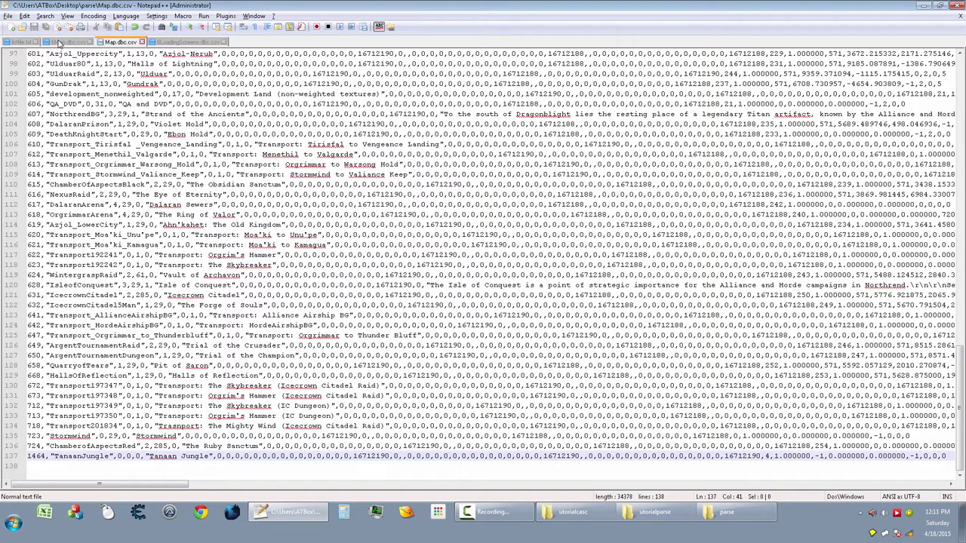
click(59, 43)
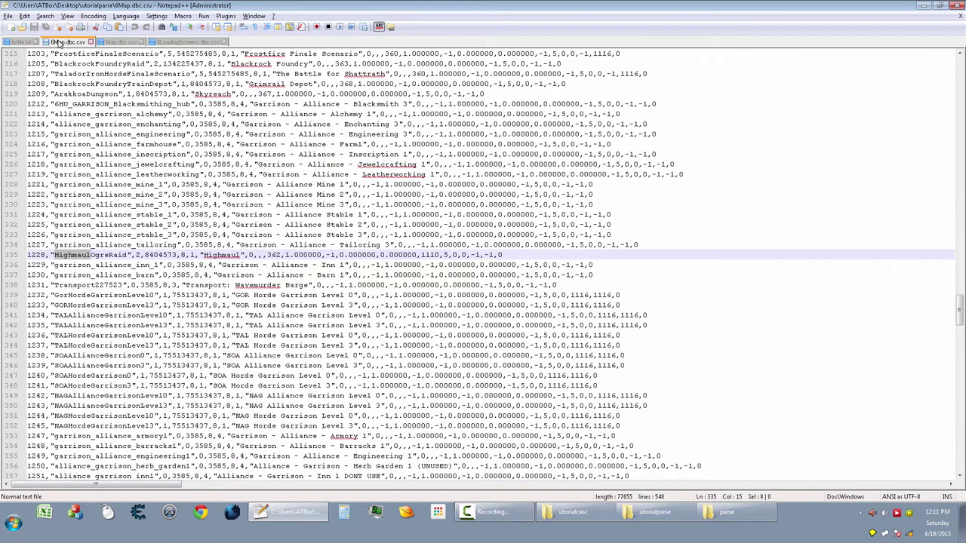
double_click(36, 255)
key(ctrl+c)
click(121, 42)
key(ctrl+v)
Replace the internal name TanaanJungle in the last row of Map.dbc.csv with HighmaulOgreRaid from 6Map.dbc.csv.
click(72, 43)
click(64, 255)
double_click(79, 255)
click(121, 43)
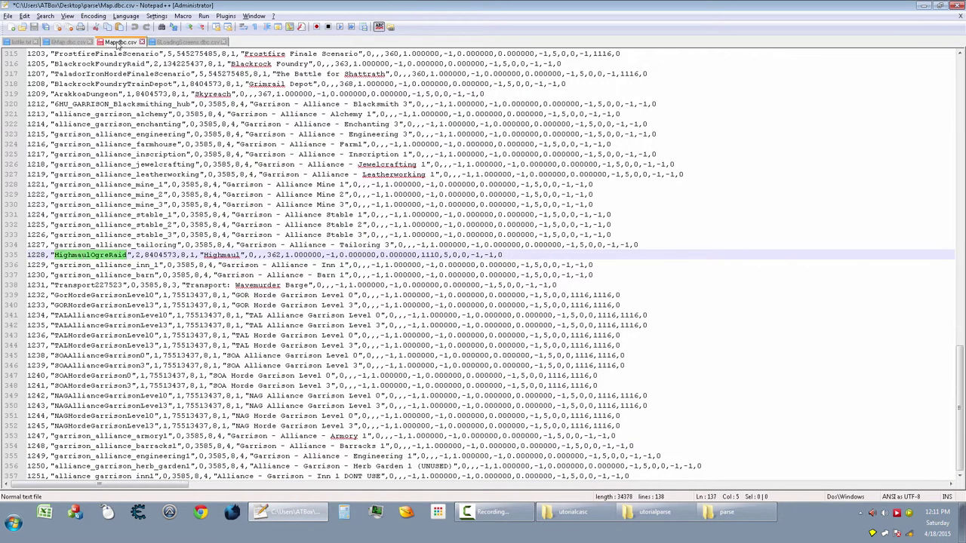
double_click(82, 456)
Replace the display name Tanaan Jungle in the last row of Map.dbc.csv with Highmaul from 6Map.dbc.csv.
click(71, 42)
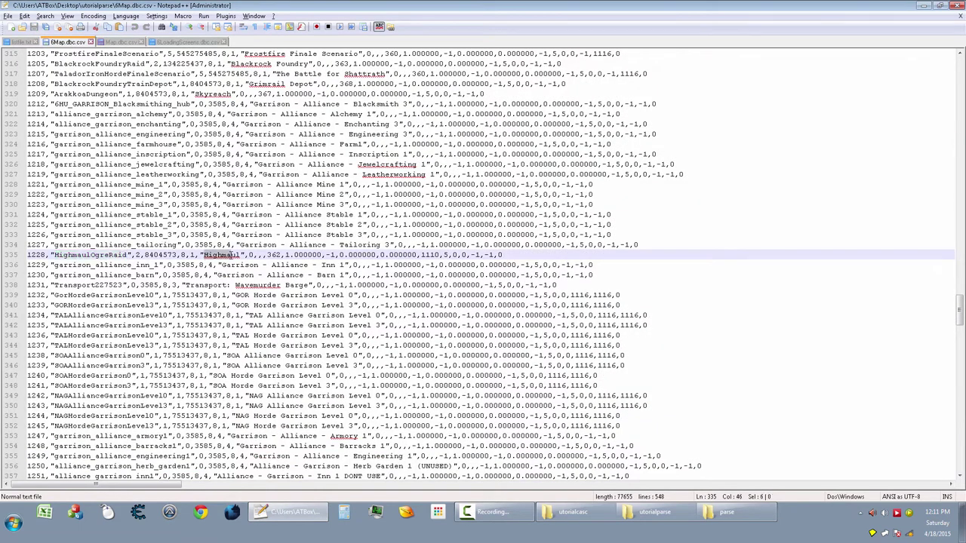
triple_click(223, 255)
double_click(223, 255)
click(120, 43)
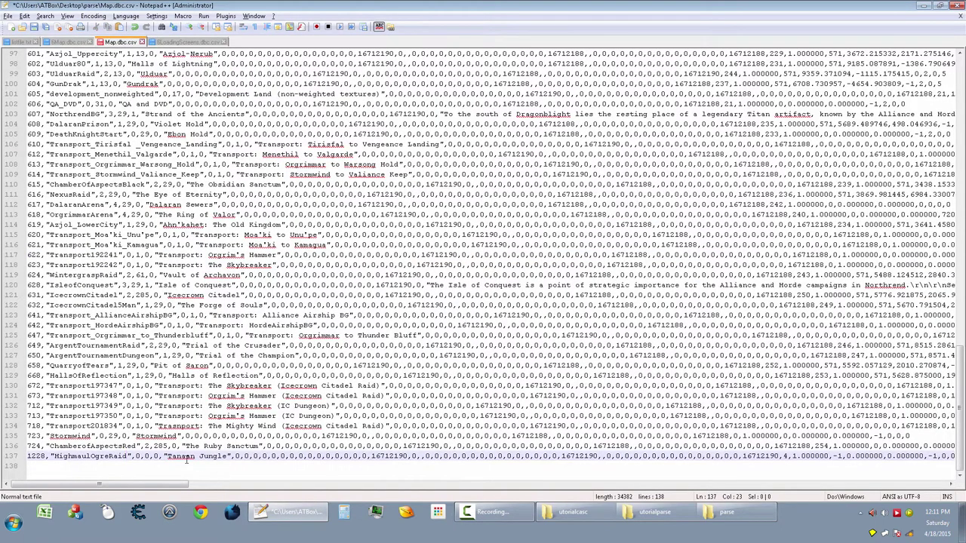
drag(167, 457, 229, 457)
key(ctrl+v)
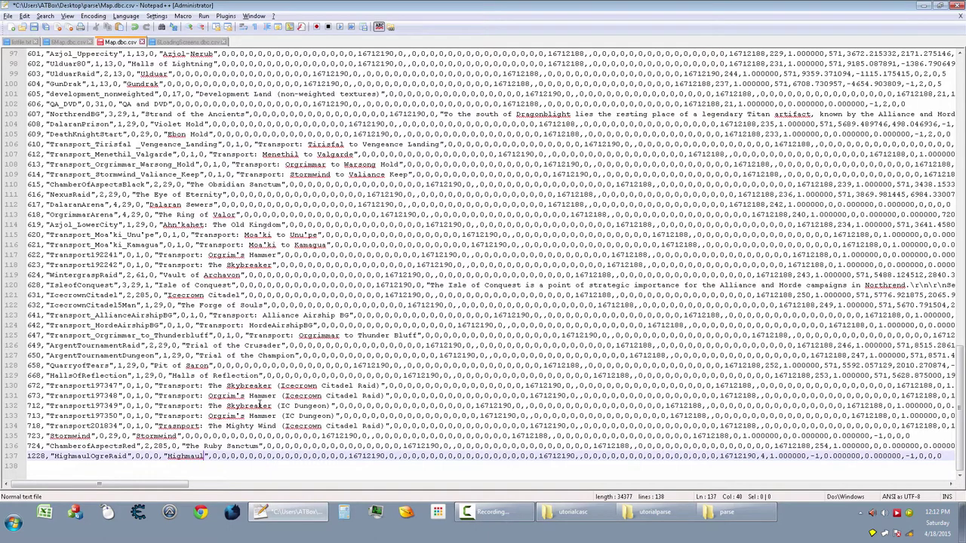
Search 6LoadingScreens.dbc.csv for the Highmaul loading screen ID 362 taken from 6Map.dbc.csv, and close the search dialog.
key(ctrl+Tab)
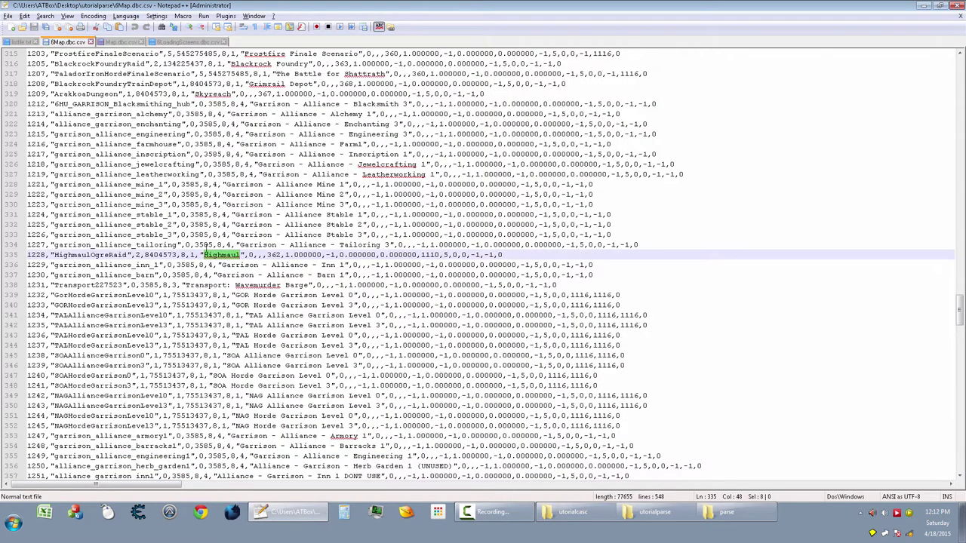
double_click(273, 255)
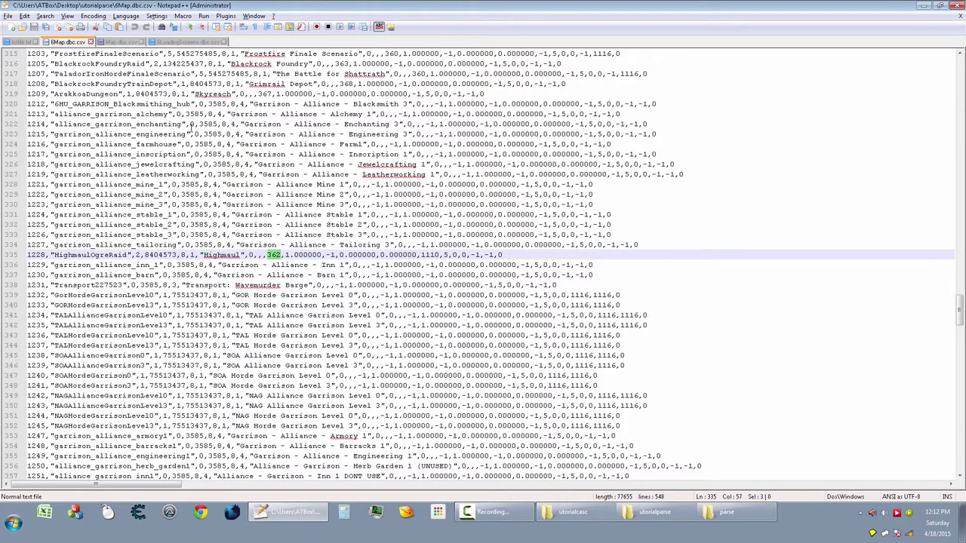
click(184, 42)
key(ctrl+f)
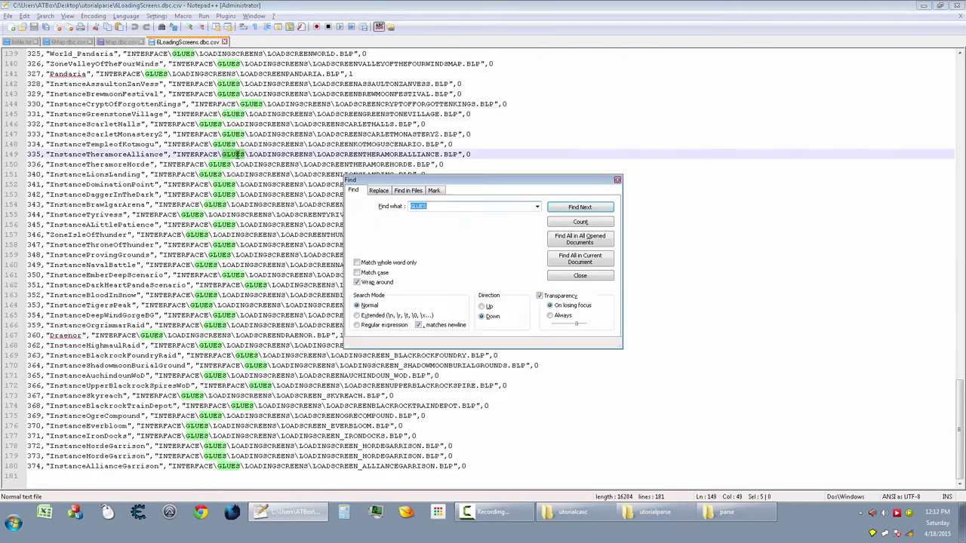
click(580, 206)
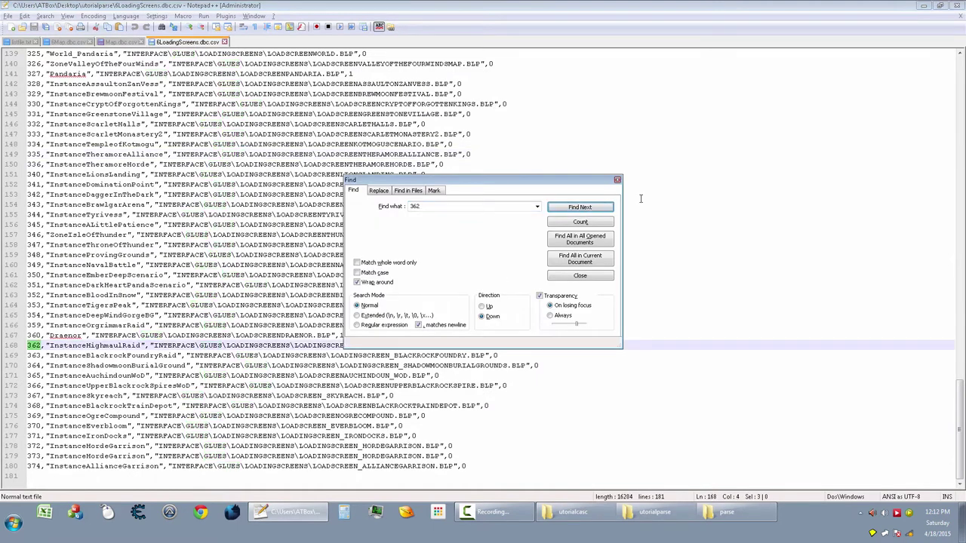
click(617, 180)
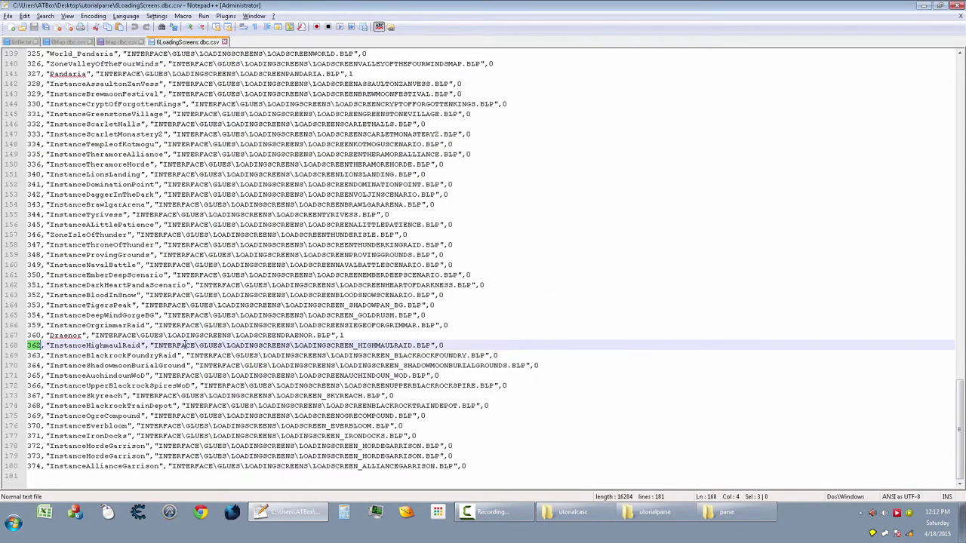
Replace the contents of listfile.txt with the path INTERFACE\GLUES\LOADINGSCREENS\LOADINGSCREEN_HIGHMAULRAID.BLP plus a trailing line break, and save the file.
drag(153, 345, 430, 345)
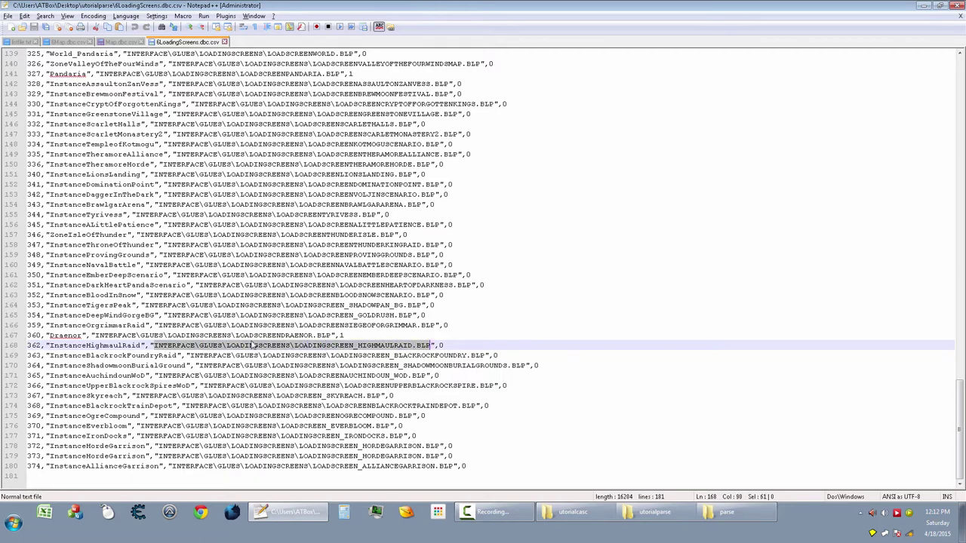
click(19, 42)
key(ctrl+a)
key(ctrl+v)
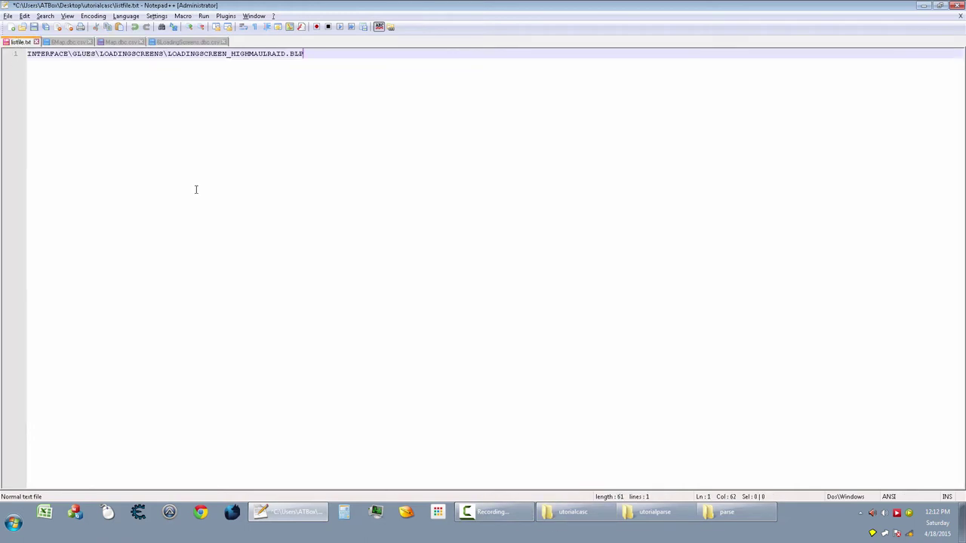
key(Return)
key(ctrl+s)
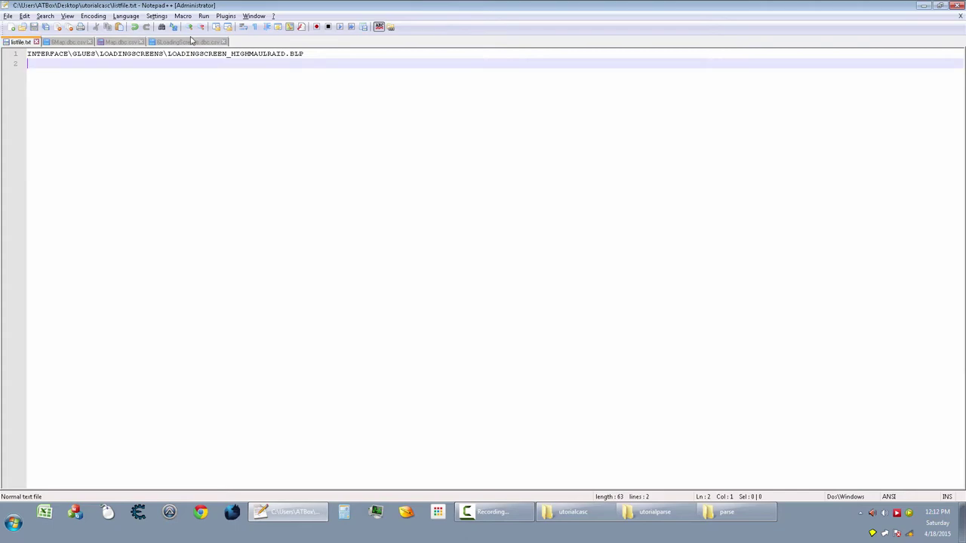
Copy the InstanceHighmaulRaid row from 6LoadingScreens.dbc.csv to the end of LoadingScreens.dbc.csv in the parse folder and save it.
click(191, 42)
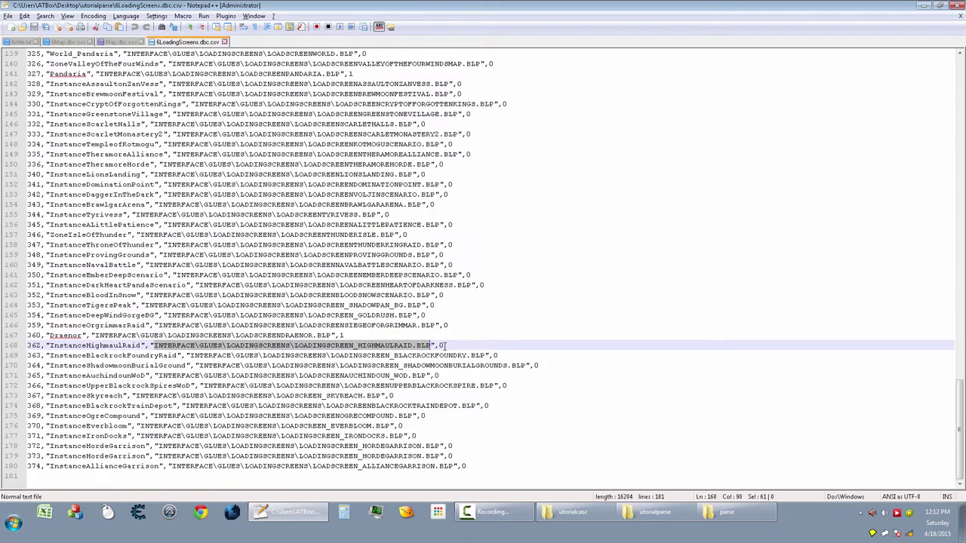
drag(447, 345, 15, 345)
key(ctrl+c)
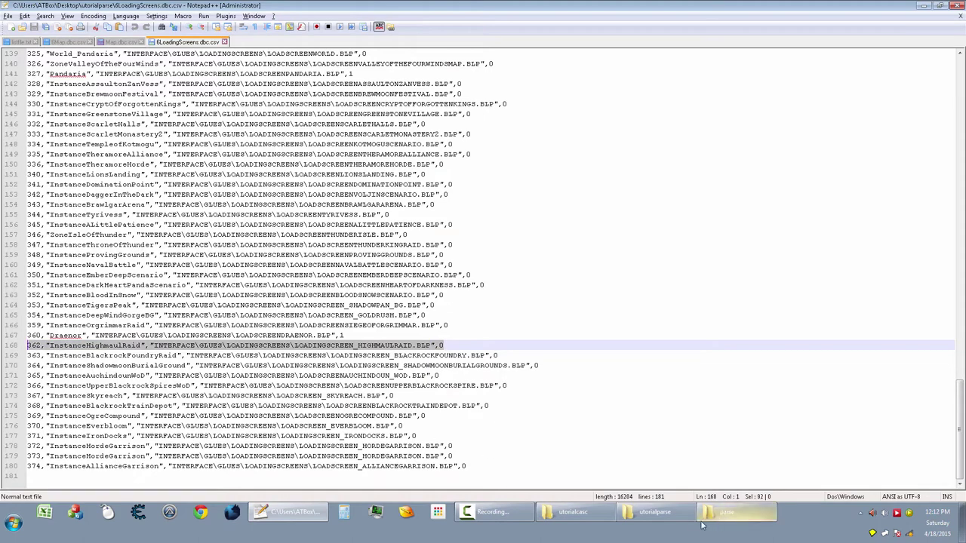
click(752, 521)
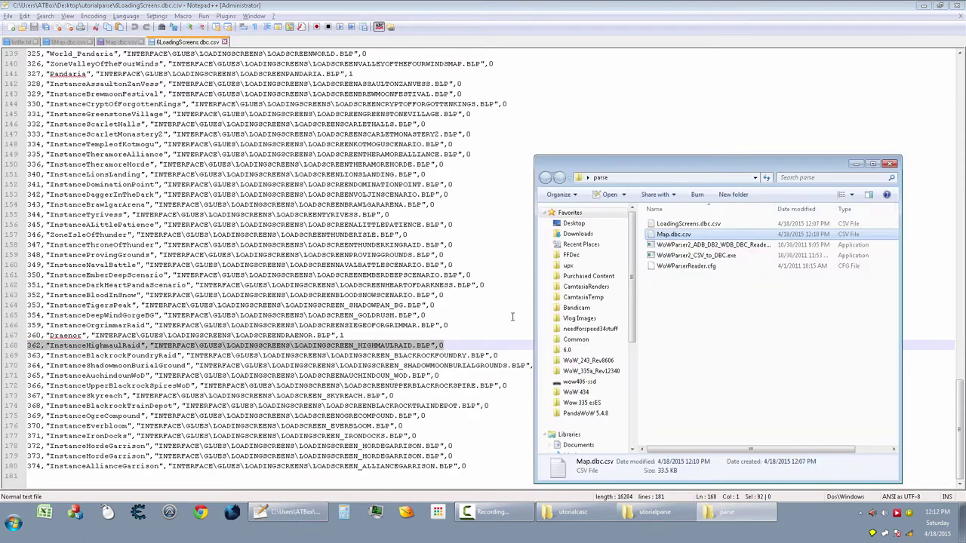
double_click(683, 223)
scroll(468, 318, down, 17)
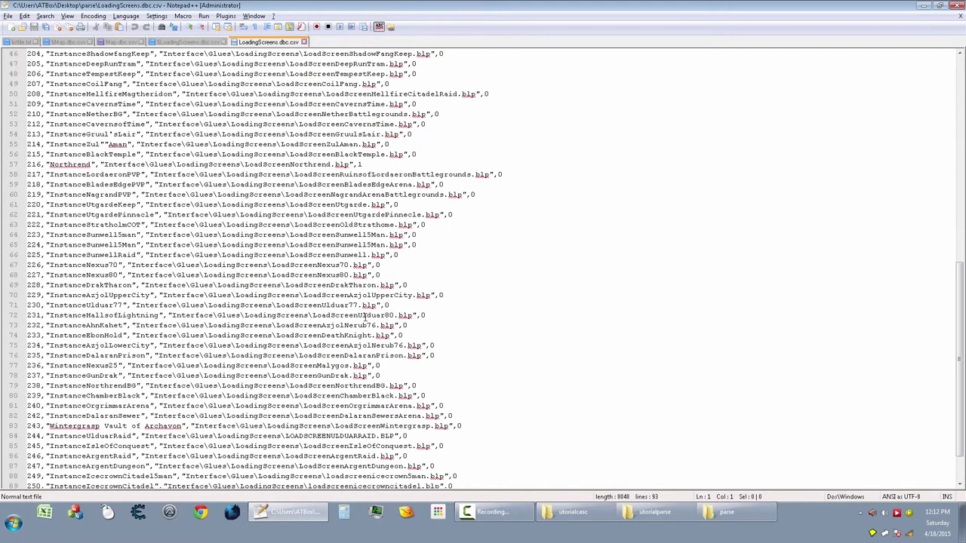
click(100, 477)
key(ctrl+v)
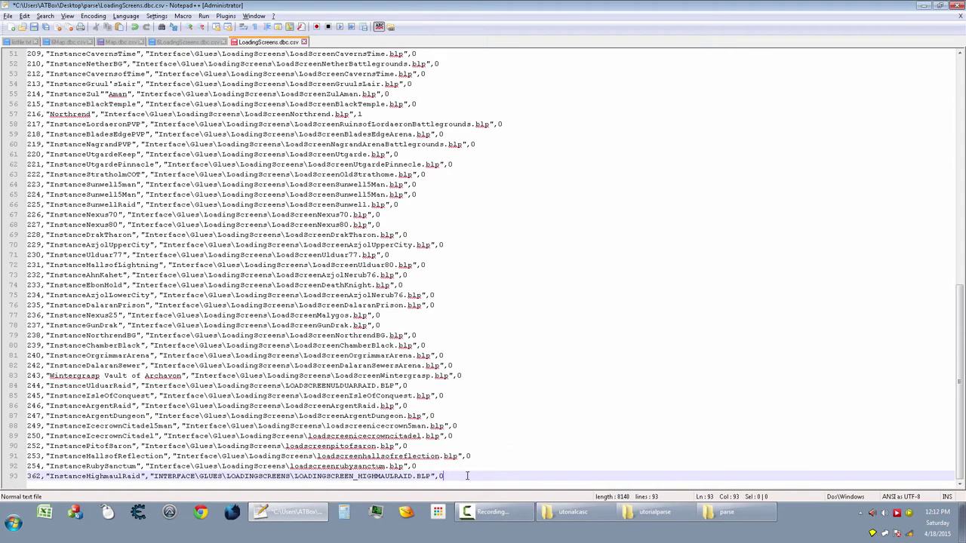
key(ctrl+s)
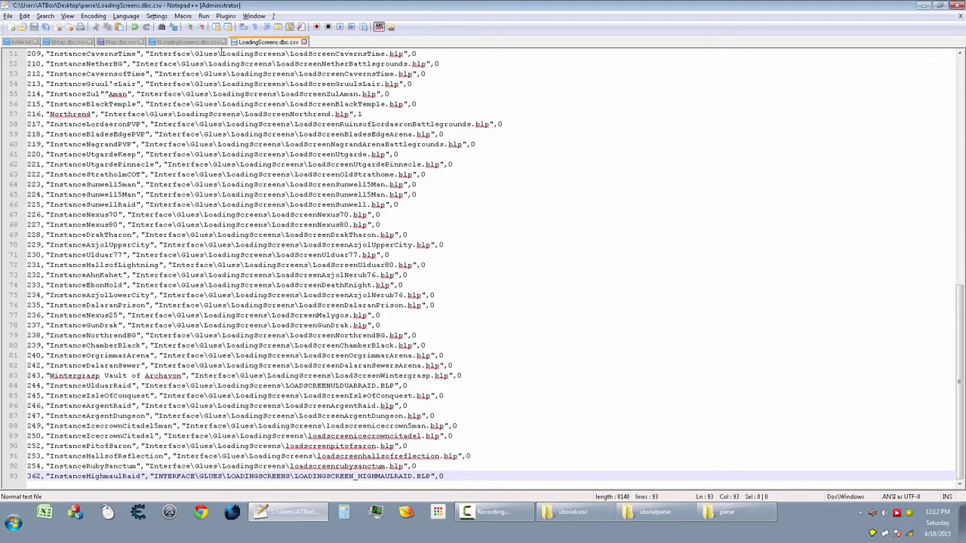
Save Map.dbc.csv and select the loading screen ID in the Ruby Sanctum row to locate the matching field in the Highmaul row.
click(118, 45)
key(ctrl+s)
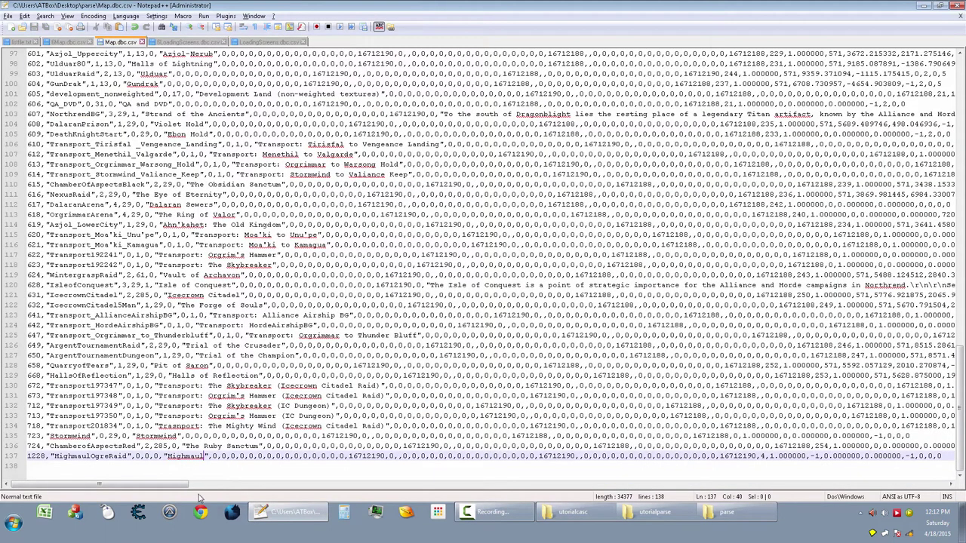
drag(175, 489, 213, 489)
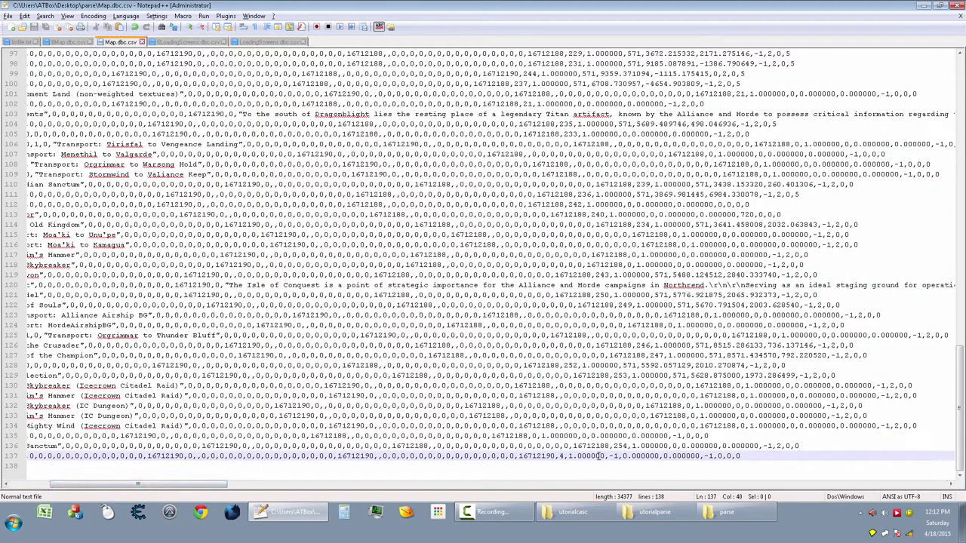
double_click(620, 446)
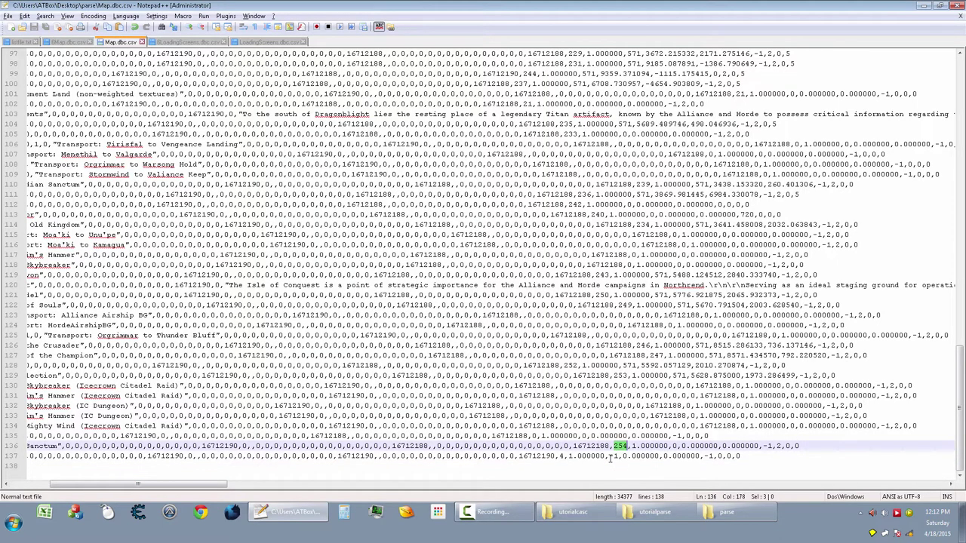
double_click(614, 456)
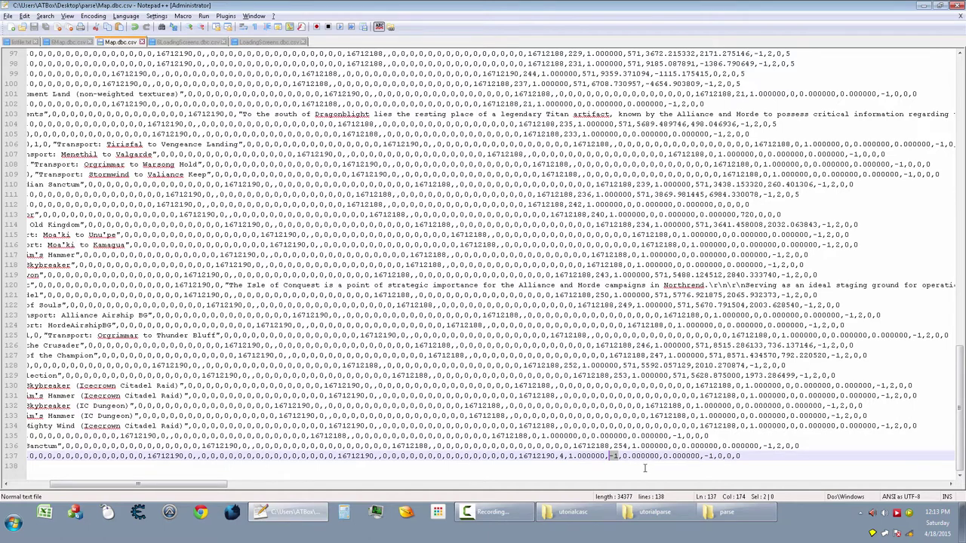
drag(611, 456, 619, 455)
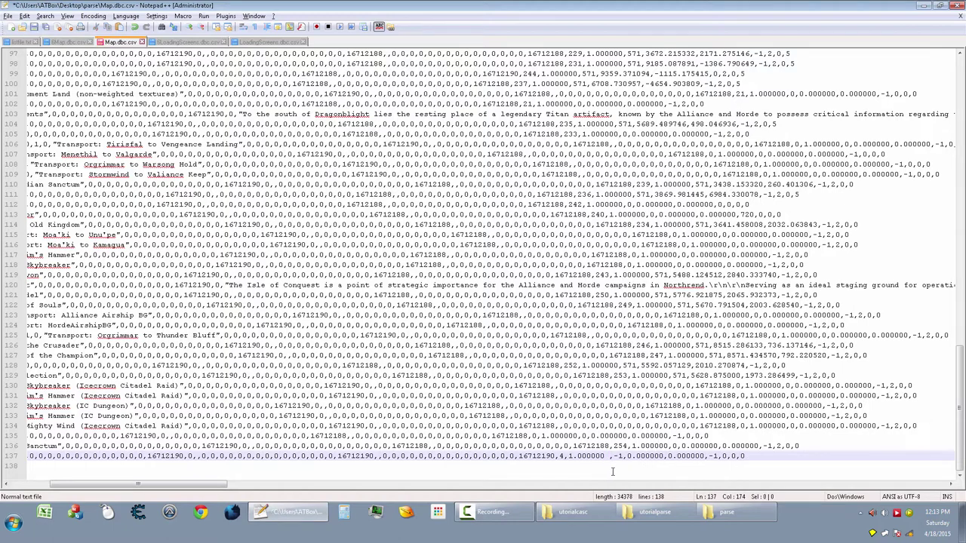
text(254)
key(BackSpace)
key(BackSpace)
key(BackSpace)
key(BackSpace)
text(-1)
key(ctrl+s)
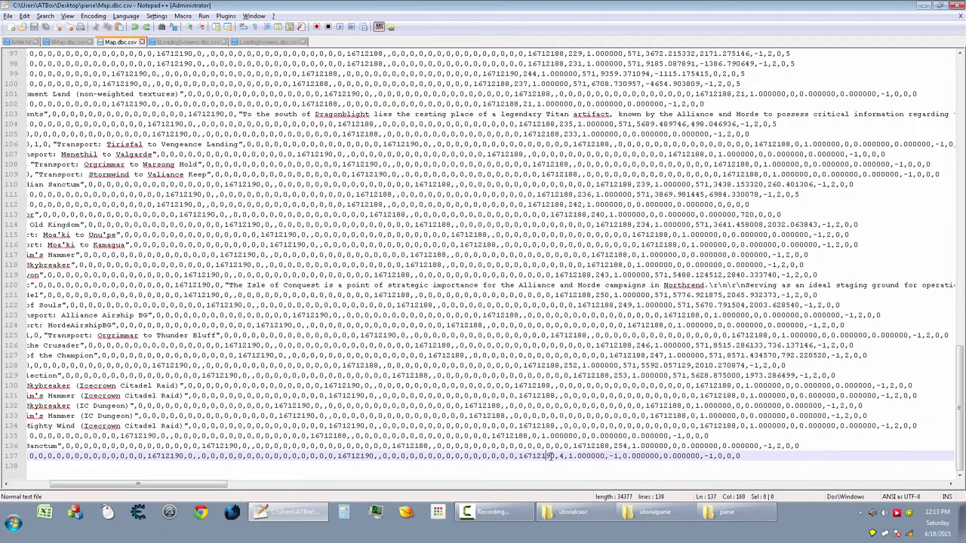
key(ctrl+z)
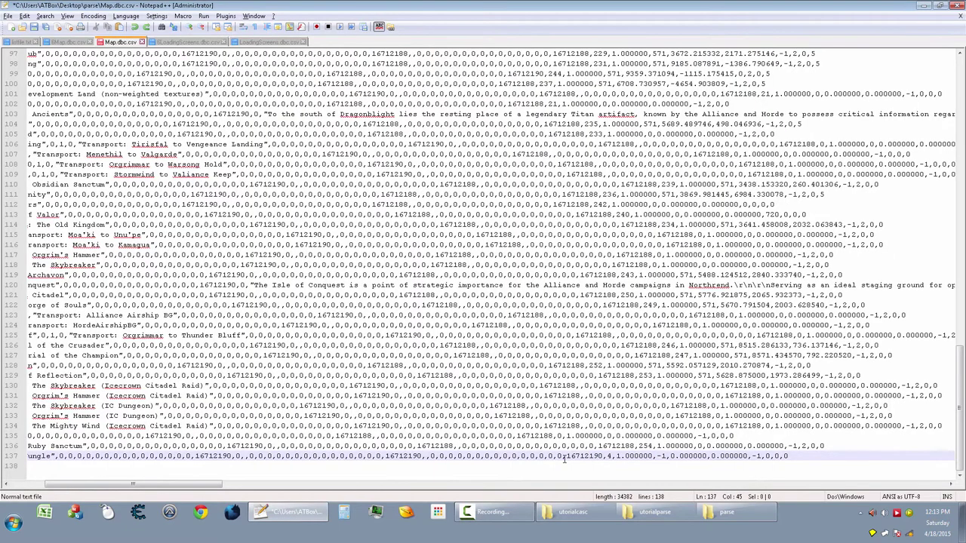
key(ctrl+z)
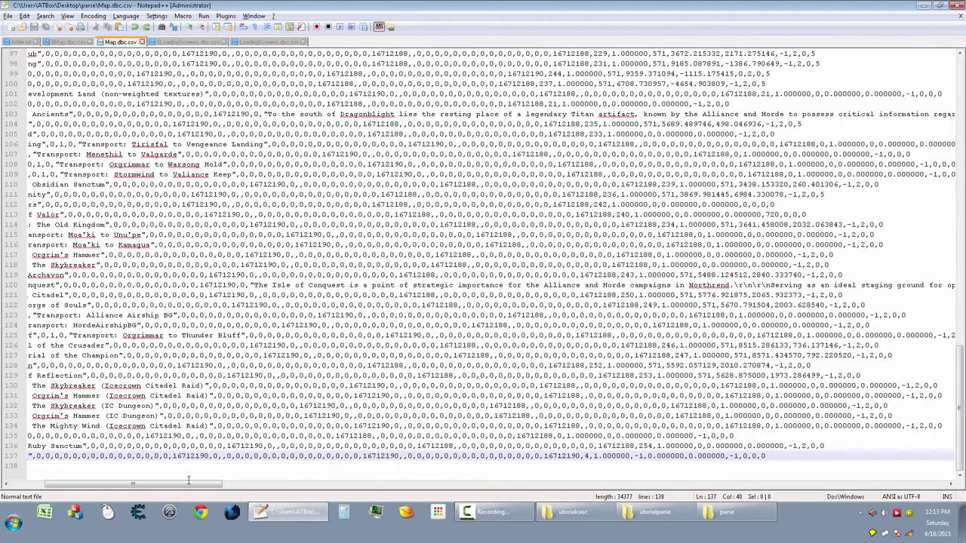
Select the loading screen ID in the HighmaulOgreRaid row of Map.dbc.csv and check its matching entry in LoadingScreens.dbc.csv.
drag(125, 483, 134, 484)
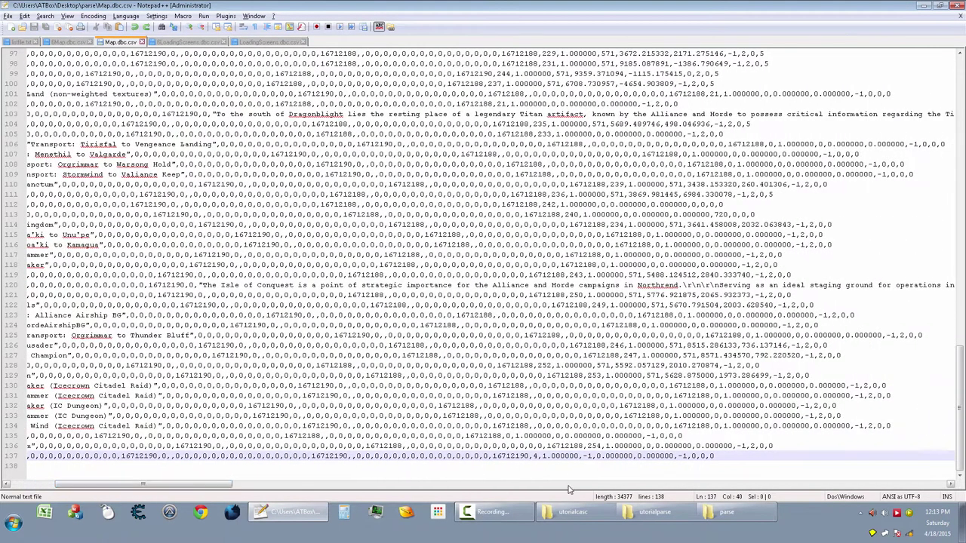
double_click(535, 456)
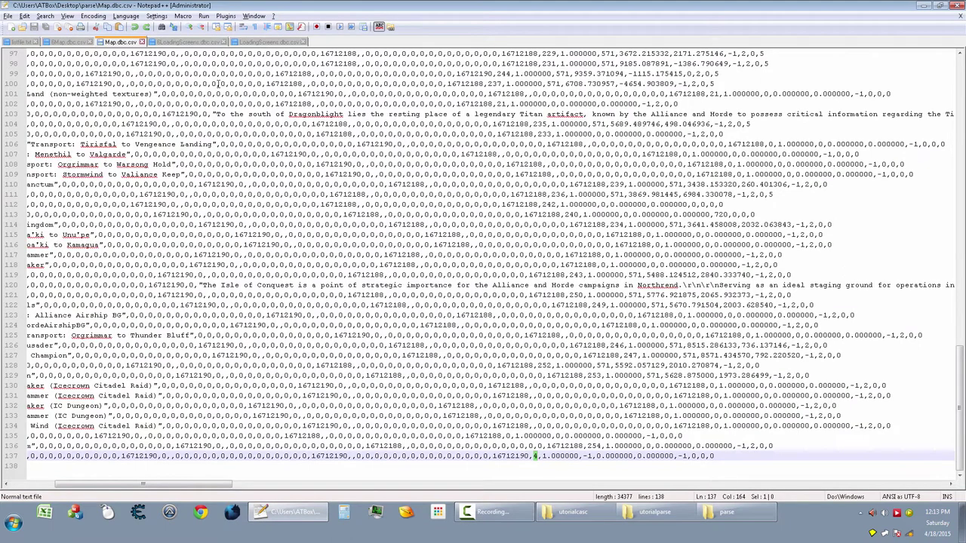
click(258, 42)
scroll(230, 185, up, 15)
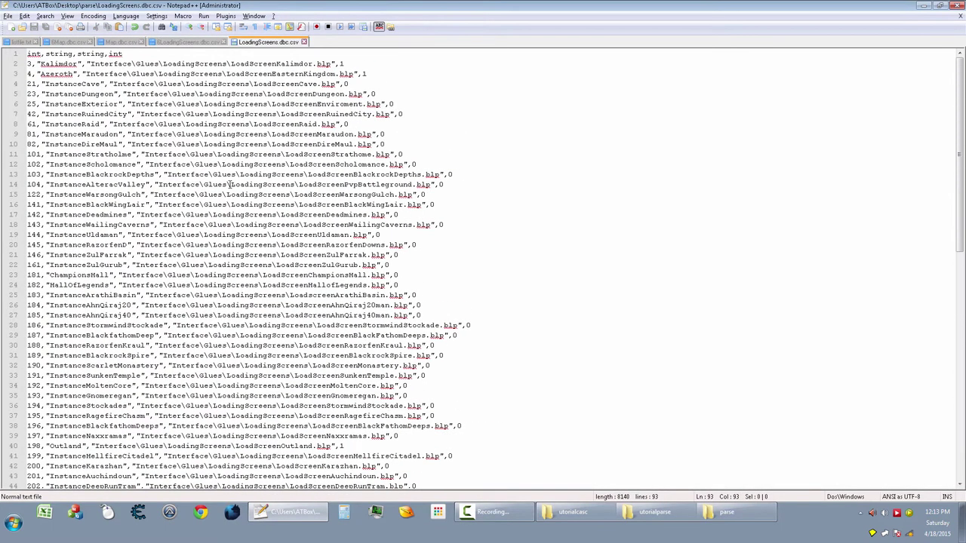
drag(56, 73, 151, 74)
click(163, 73)
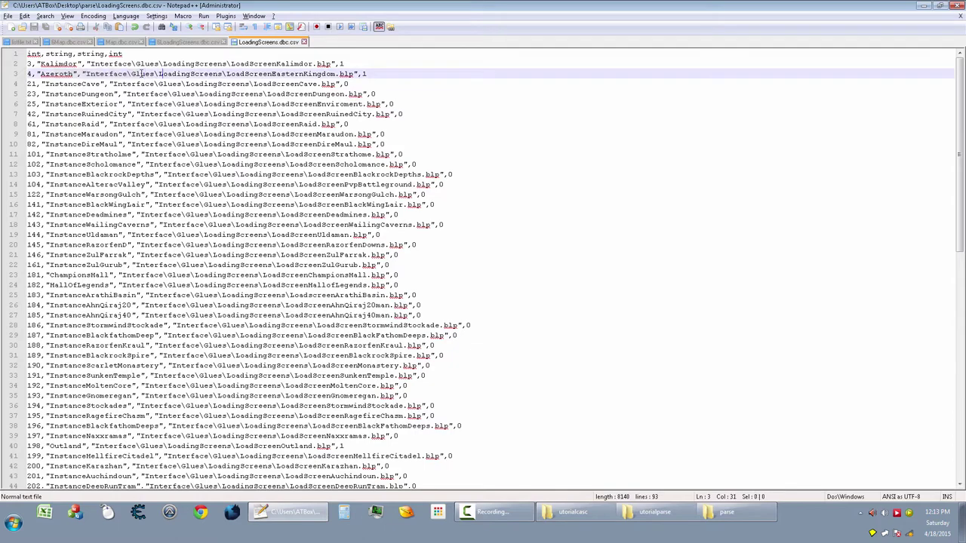
click(69, 42)
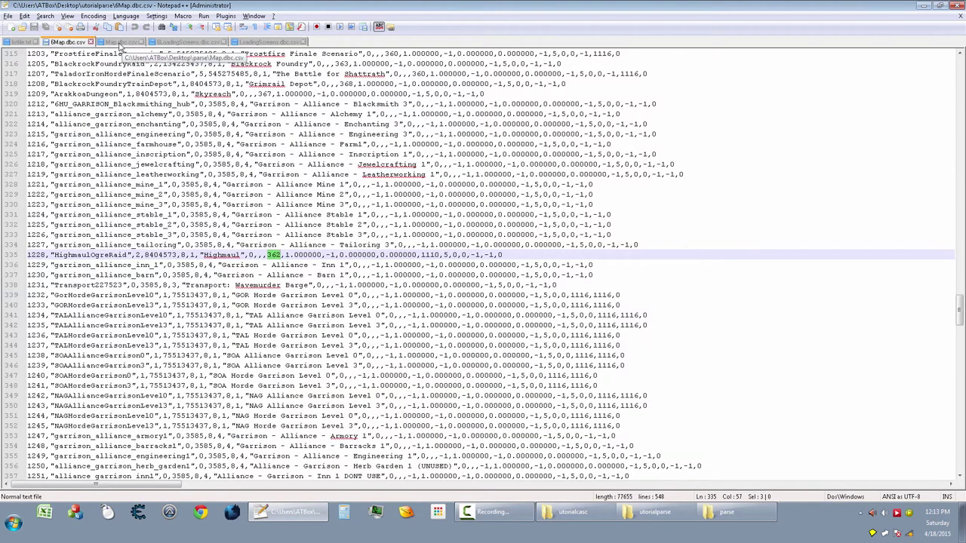
click(121, 42)
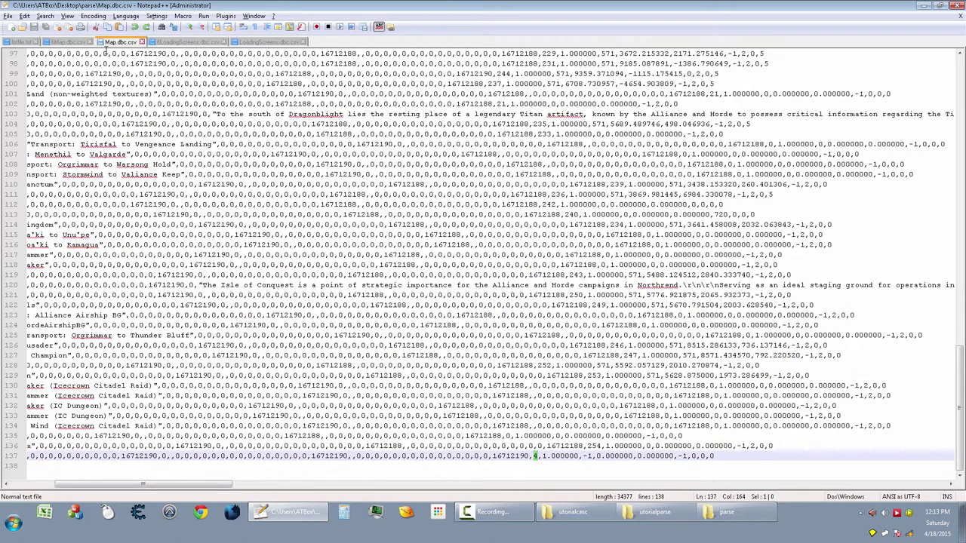
Copy the InstanceHighmaulRaid ID 362 from 6LoadingScreens.dbc.csv and paste it as the HighmaulOgreRaid row's loading screen ID in Map.dbc.csv.
click(187, 42)
double_click(35, 345)
key(ctrl+c)
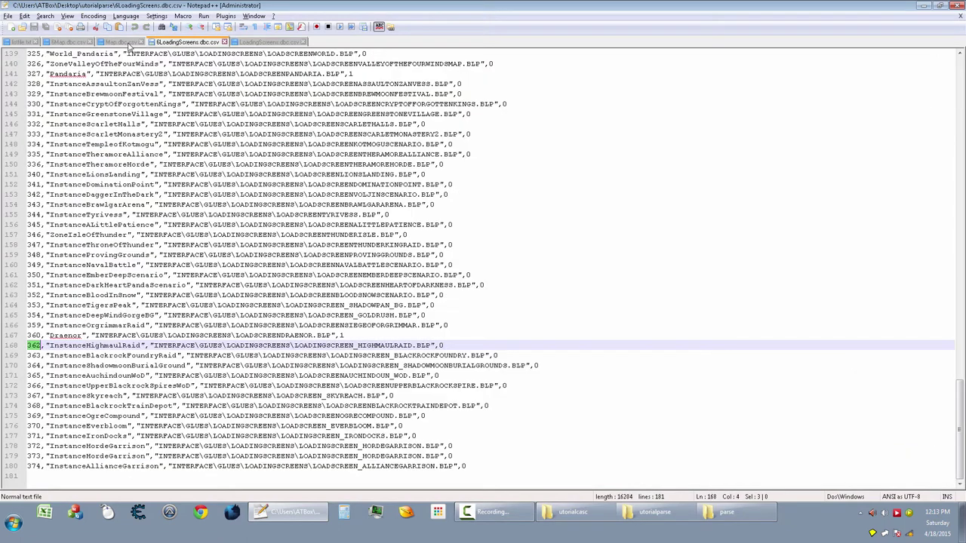
click(121, 42)
key(ctrl+v)
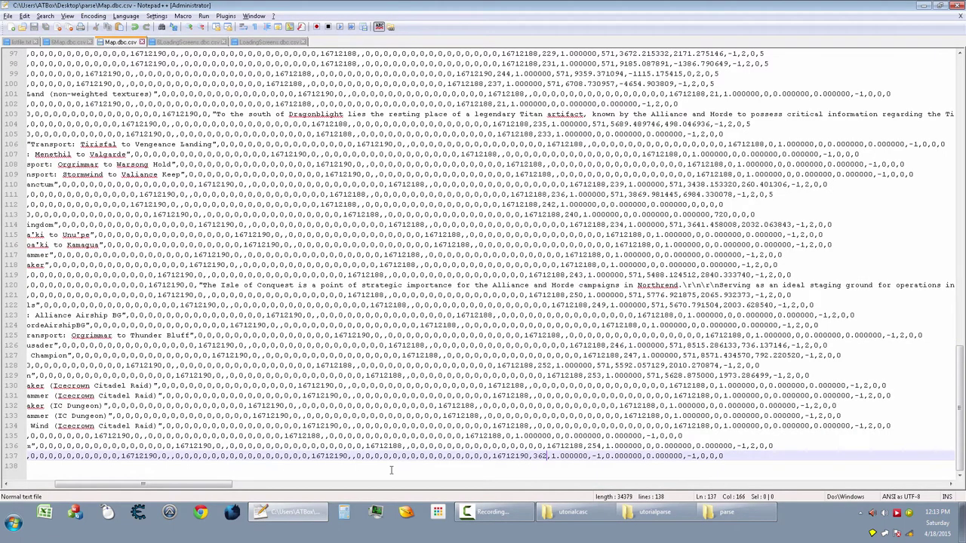
drag(189, 484, 148, 489)
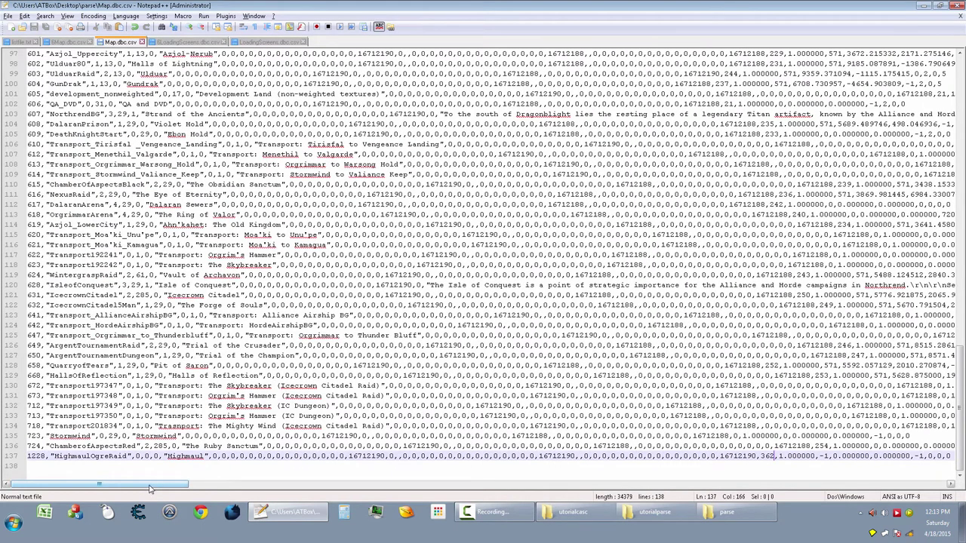
Open CASCExplorer.exe from the utorialcasc folder, look through INTERFACE\GLUES\LOADINGSCREENS, and return to the root folder.
click(572, 512)
double_click(360, 241)
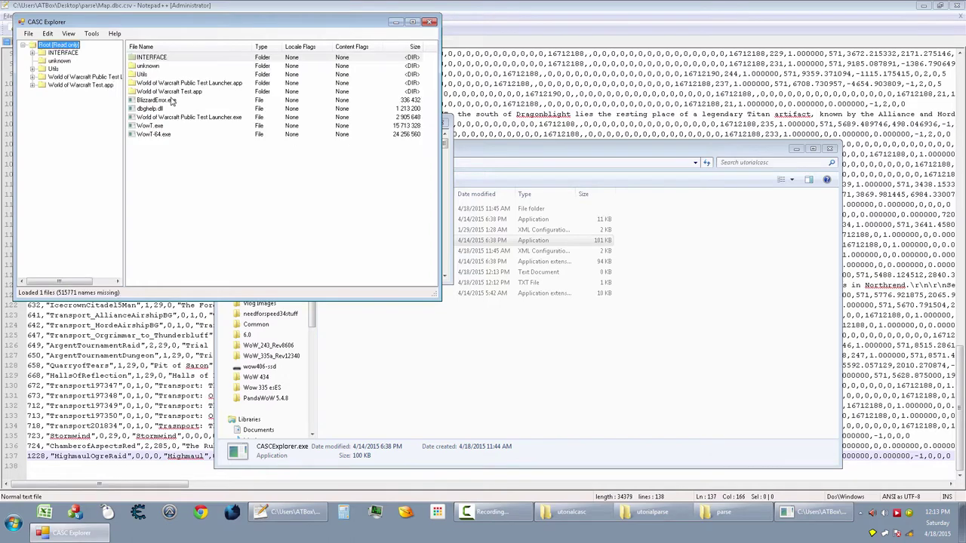
double_click(159, 58)
double_click(159, 58)
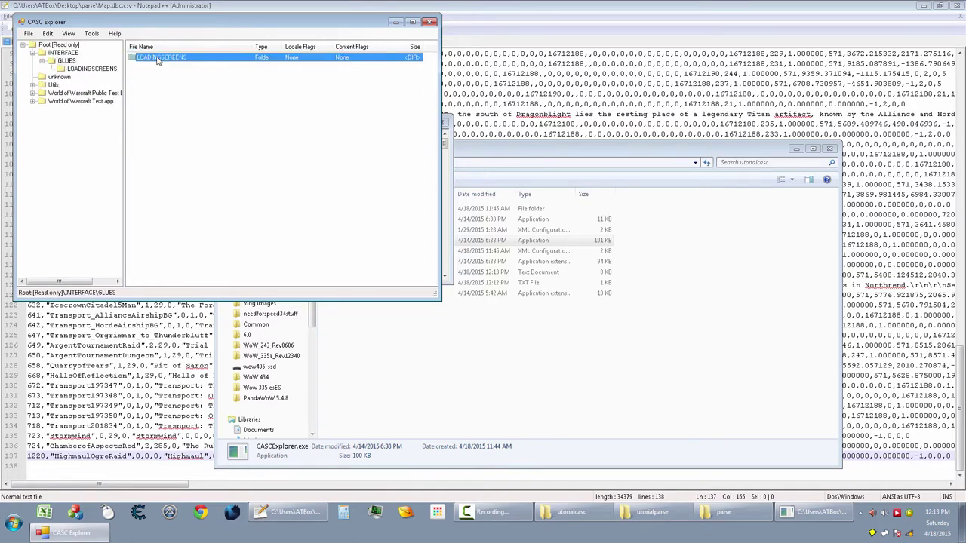
double_click(157, 58)
click(60, 45)
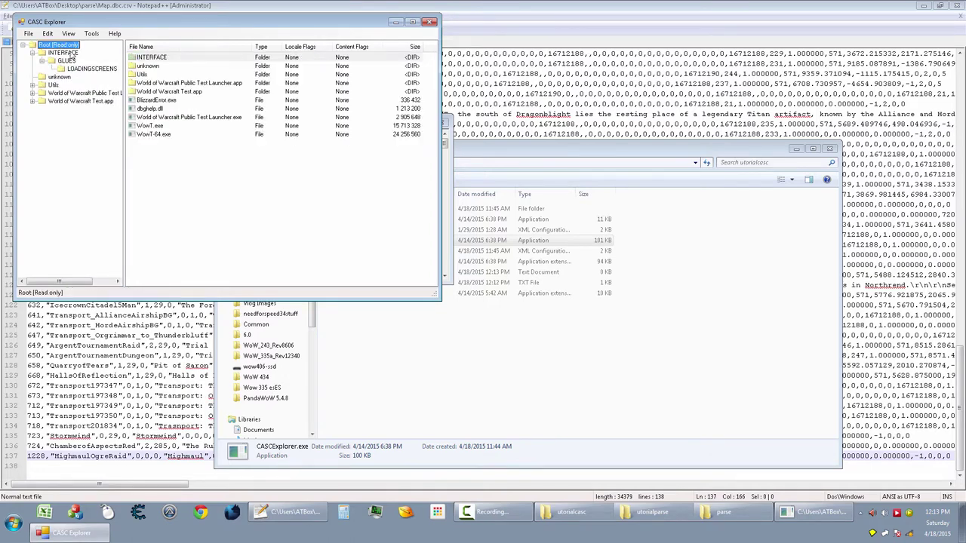
right_click(157, 61)
click(172, 62)
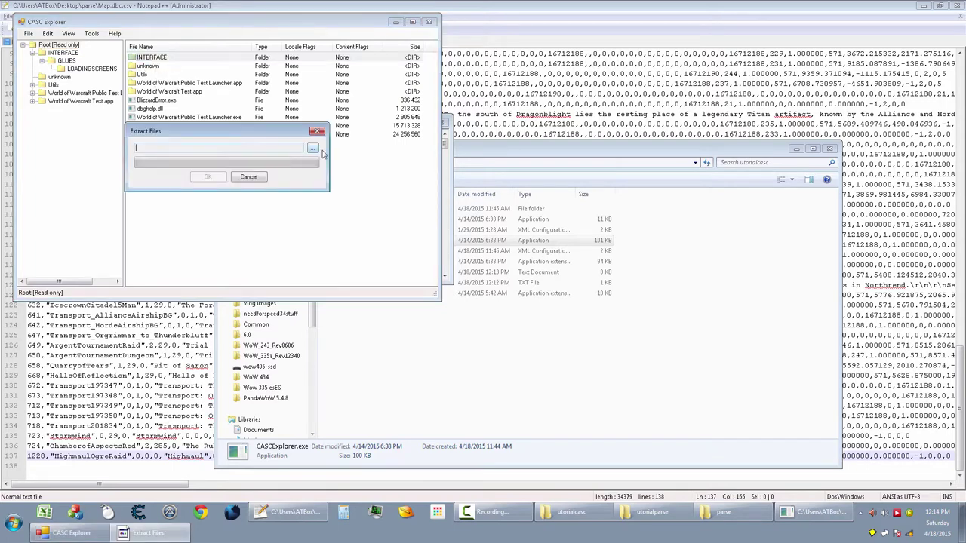
click(313, 149)
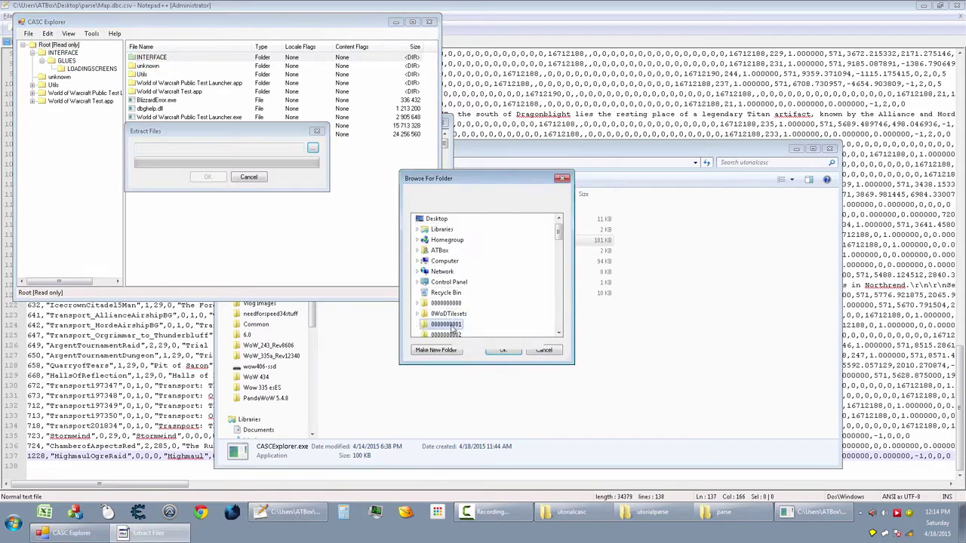
click(436, 350)
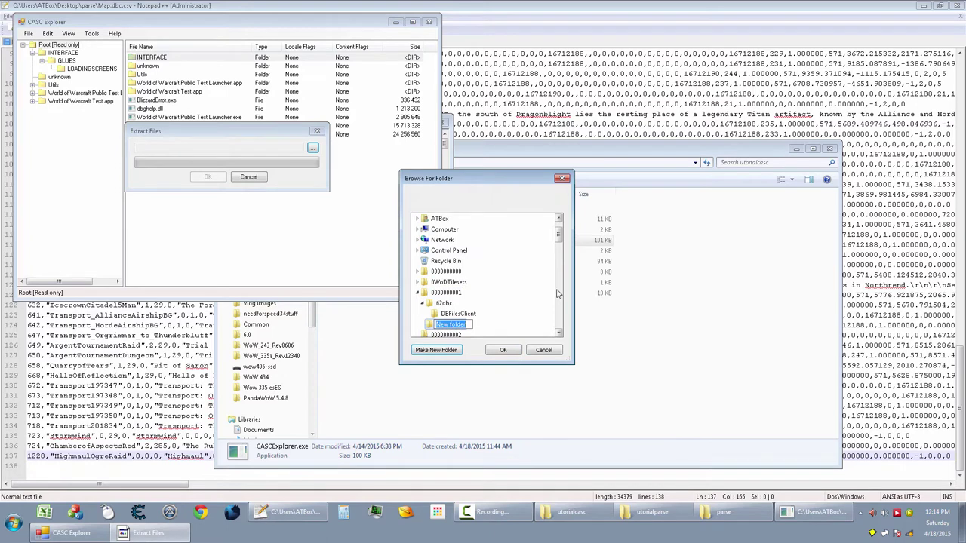
text(62loadscreen)
key(Return)
click(512, 350)
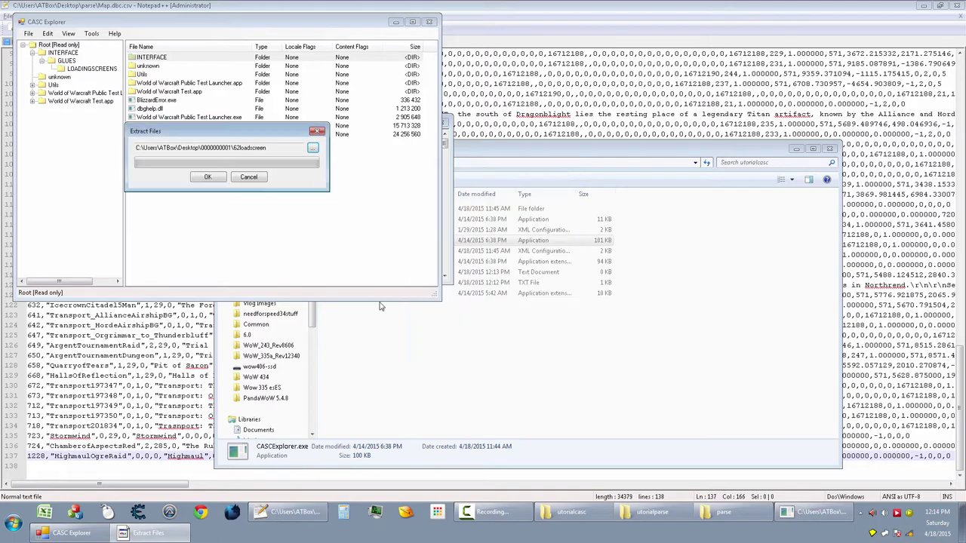
click(208, 178)
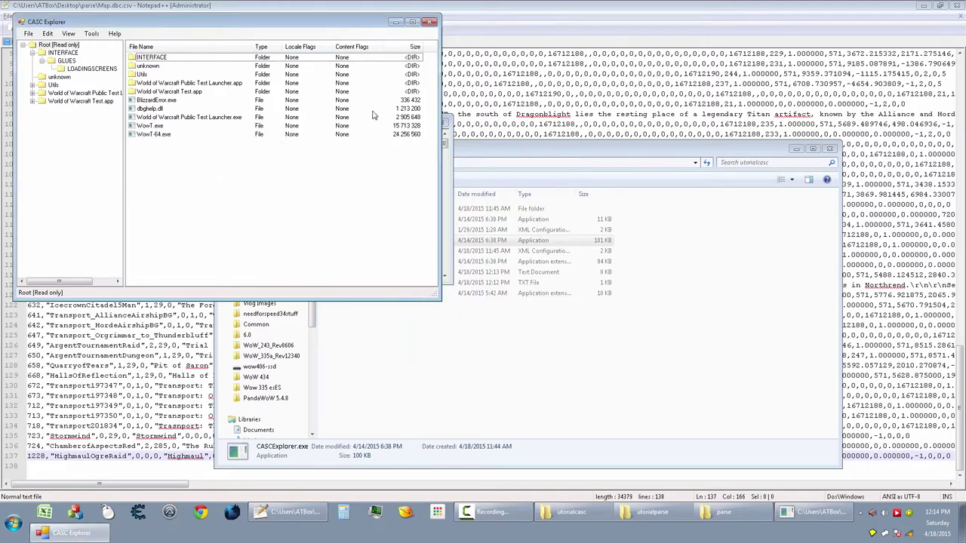
click(431, 22)
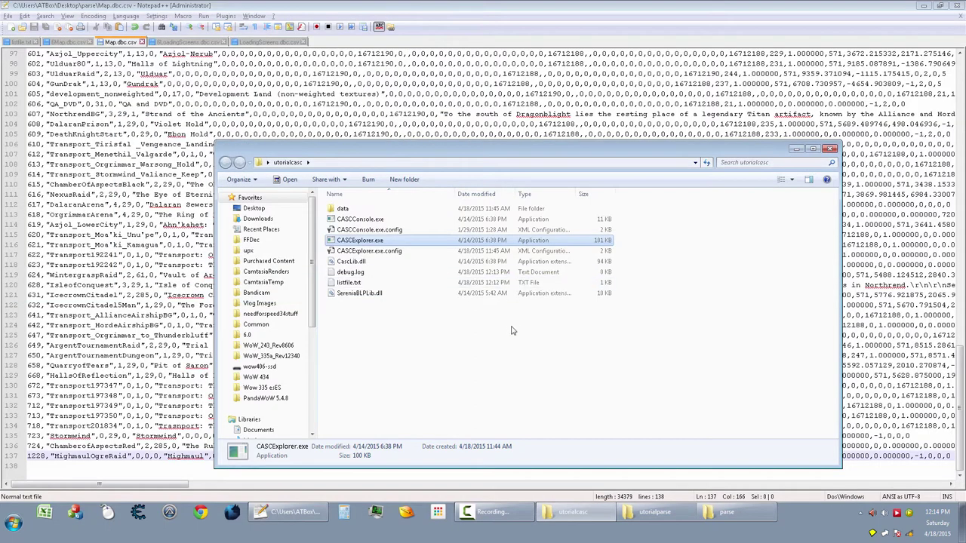
Return to Map.dbc.csv and copy the internal map name HighmaulOgreRaid from line 137.
click(515, 362)
click(177, 460)
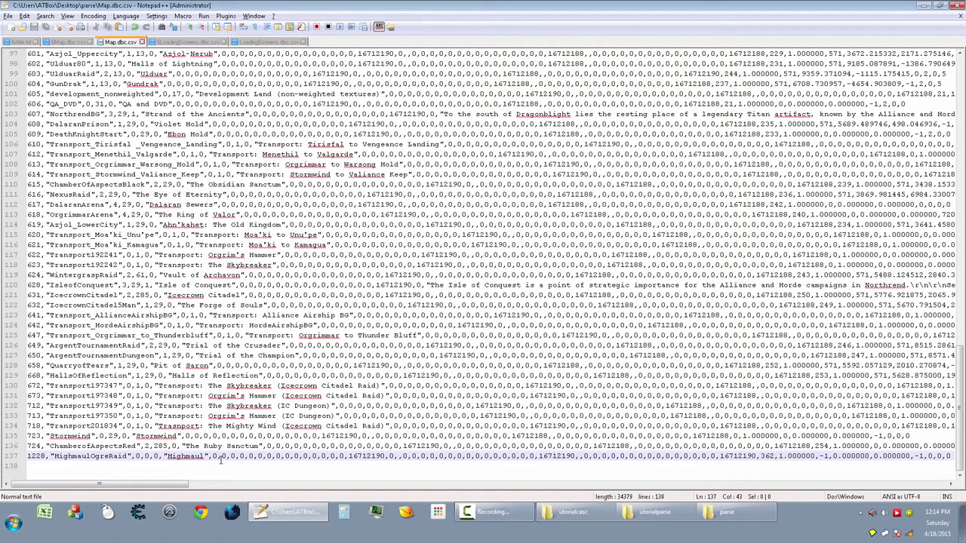
double_click(100, 456)
key(ctrl+c)
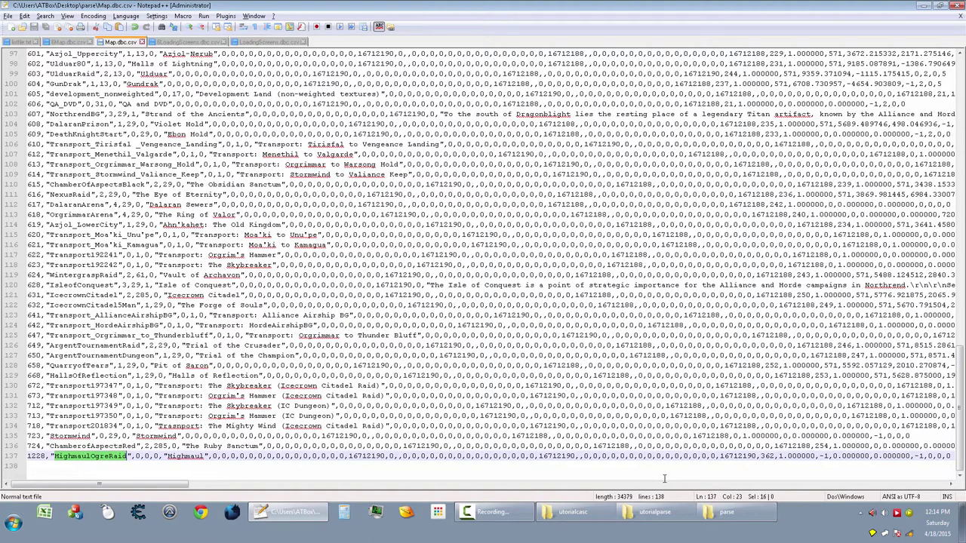
Open the PTNG_WoD_Map_ADT_DownPorter_ToolSet_Apr_18_2015.rar archive from Local Disk (C:).
click(13, 522)
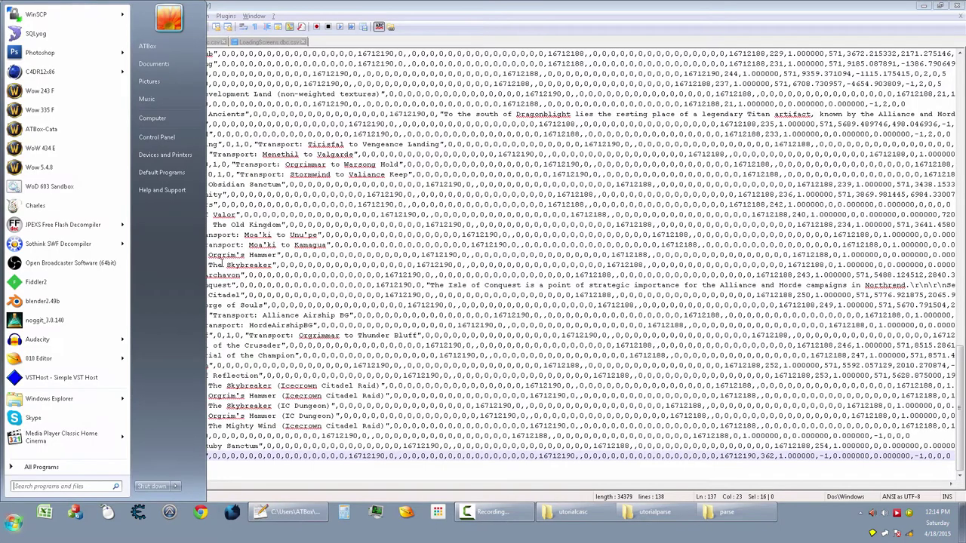
click(165, 117)
scroll(709, 422, down, 4)
click(712, 389)
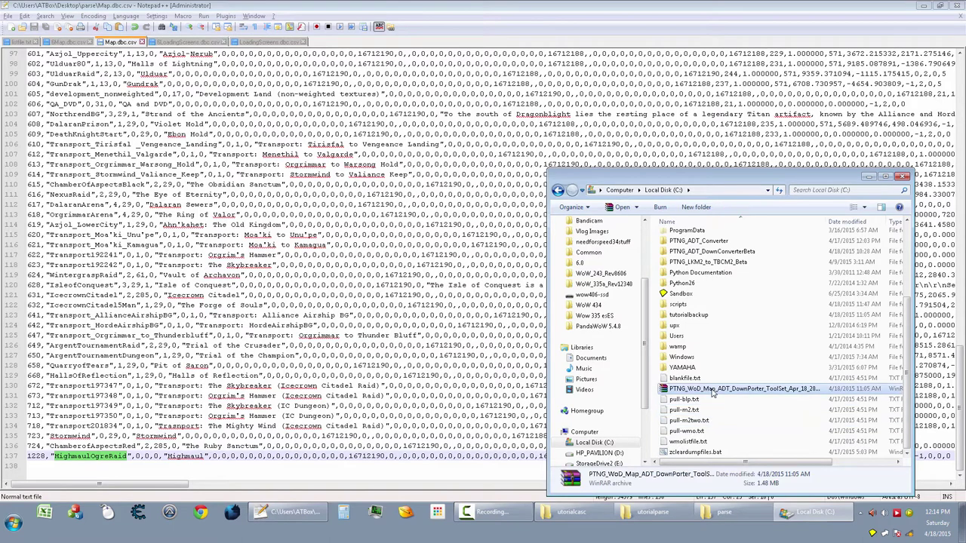
double_click(712, 390)
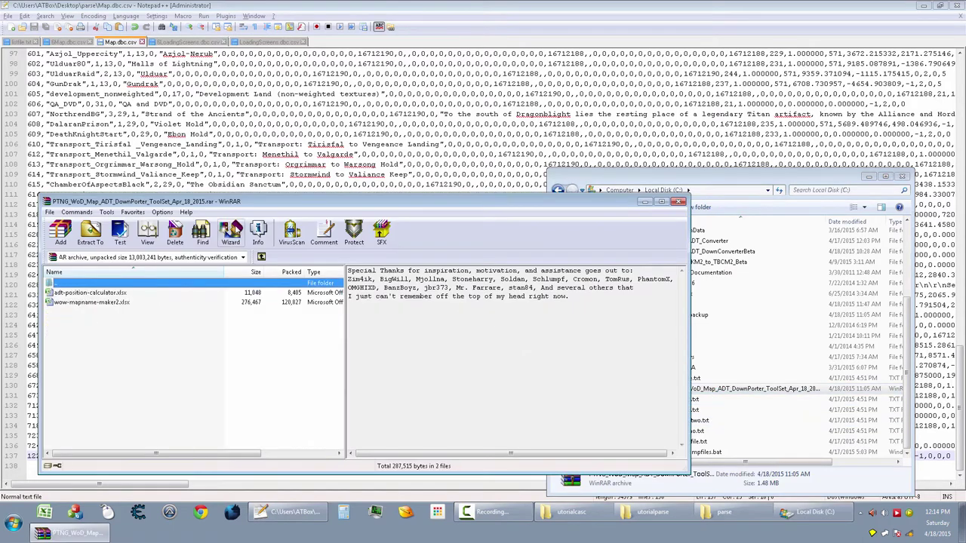
Open the wow-mapname-maker2.xlsx spreadsheet from the archive in Excel.
drag(230, 201, 330, 196)
click(215, 288)
click(197, 299)
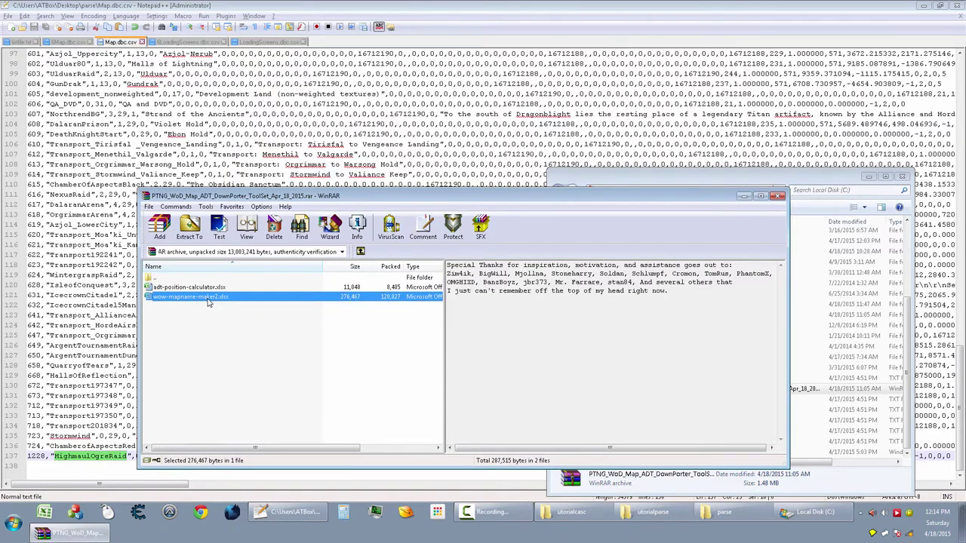
double_click(208, 299)
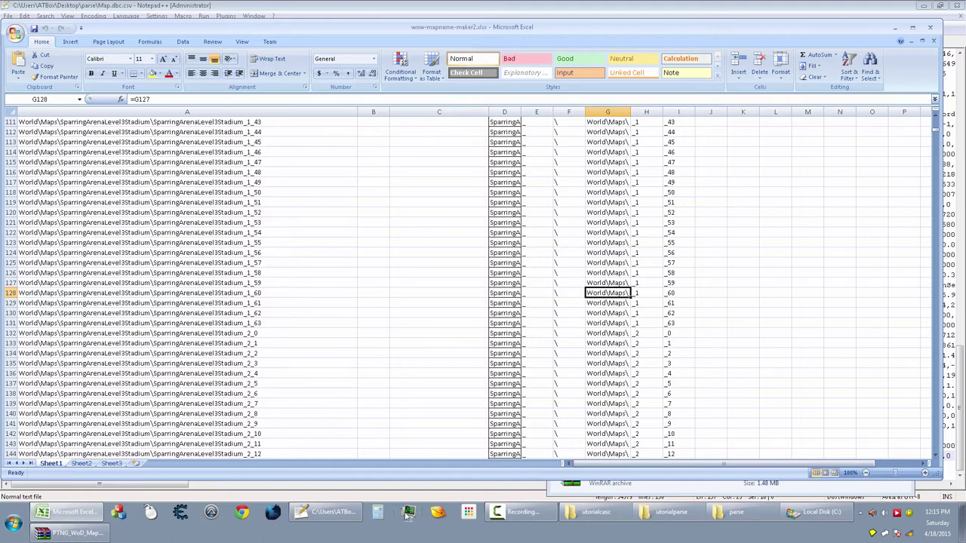
Replace the map name in yellow cell D4 with the copied internal name HighmaulOgreRaid.
click(326, 512)
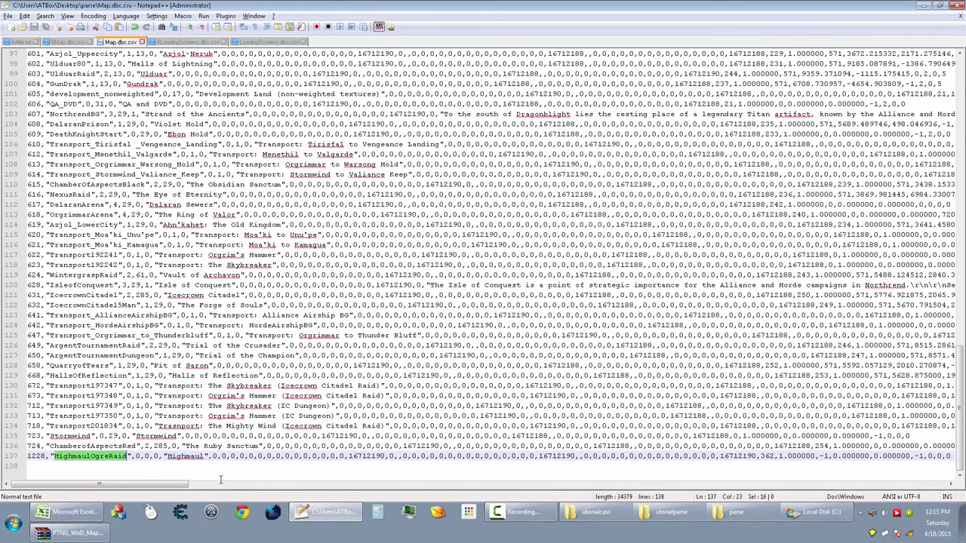
click(326, 513)
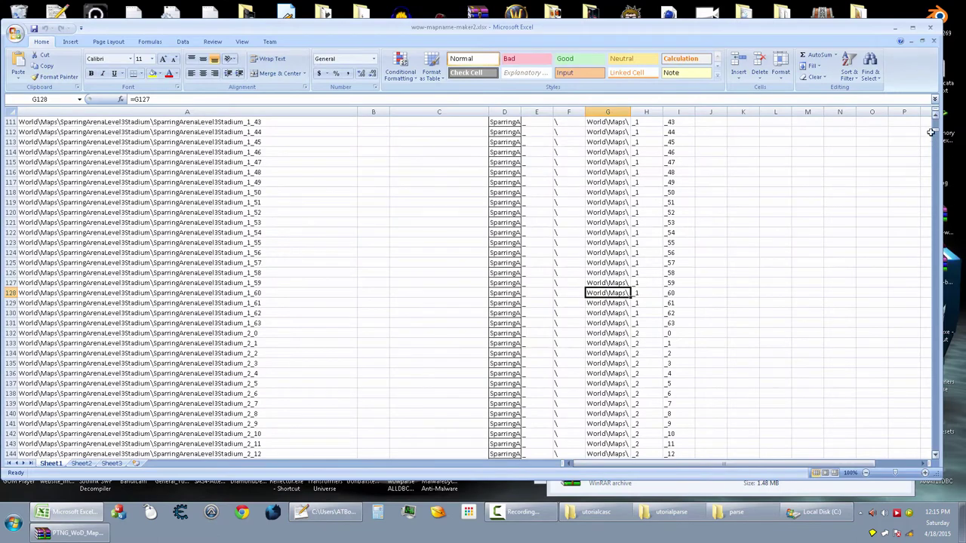
drag(938, 130, 937, 118)
click(503, 153)
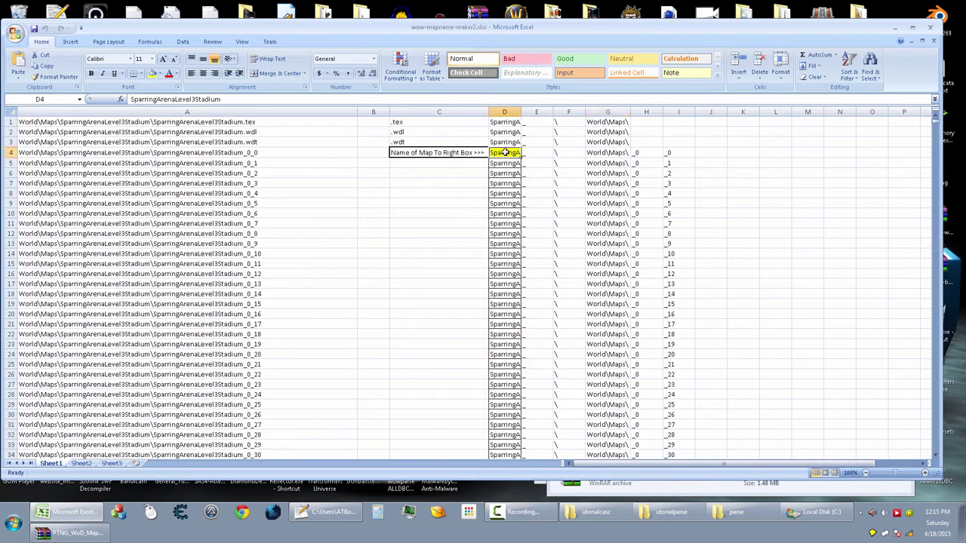
click(842, 181)
scroll(937, 120, down, 1)
scroll(808, 135, up, 1)
click(502, 153)
click(492, 168)
click(500, 151)
click(426, 154)
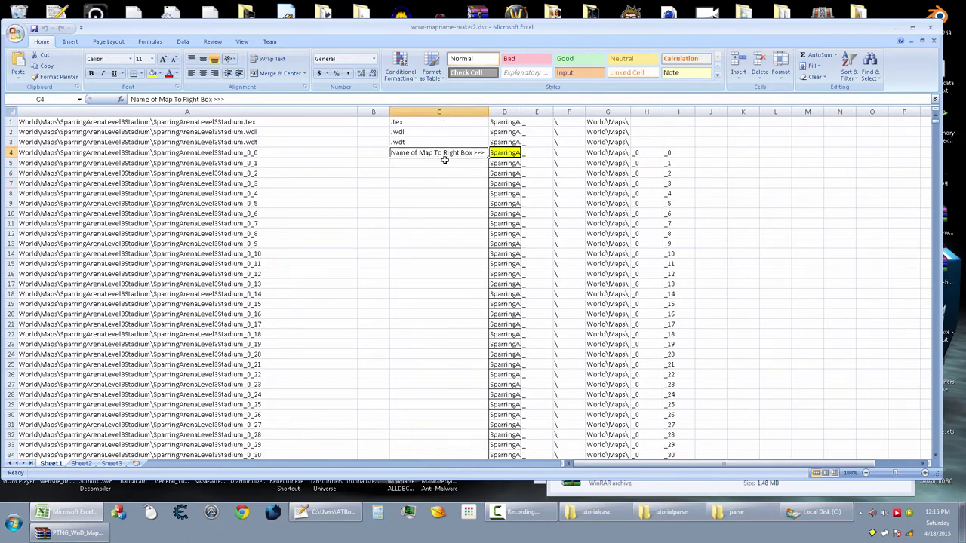
click(503, 154)
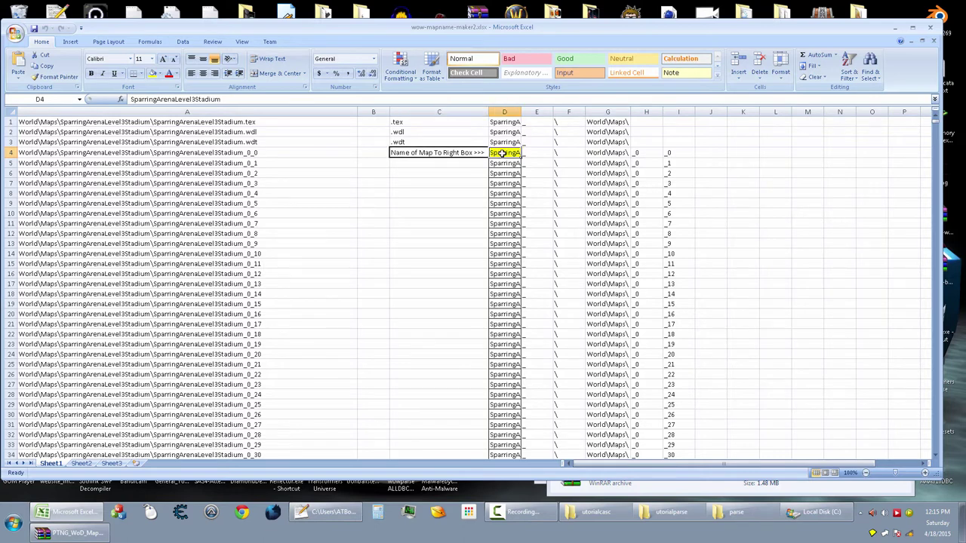
key(ctrl+v)
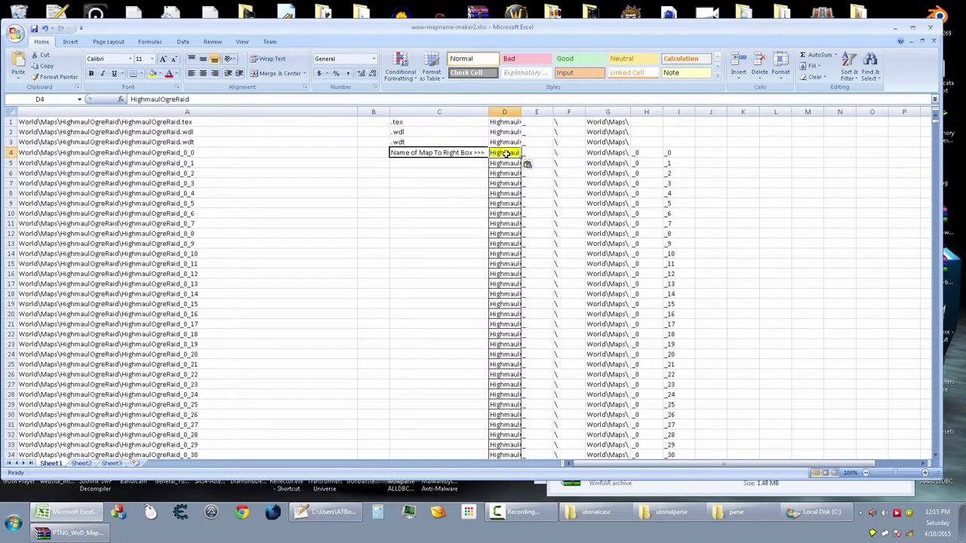
Copy all of column A with the generated HighmaulOgreRaid map file paths.
click(225, 162)
click(210, 244)
click(221, 166)
click(227, 256)
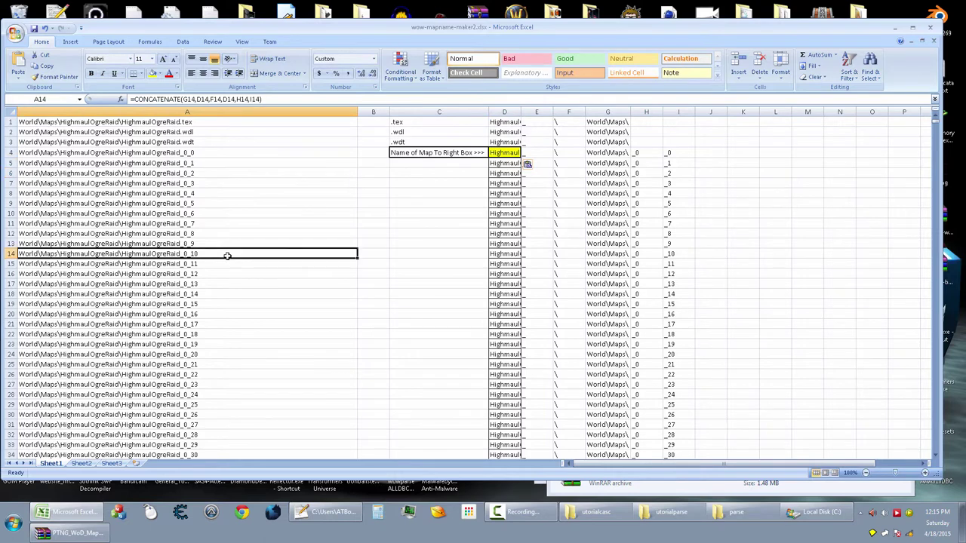
key(ctrl+space)
key(ctrl+c)
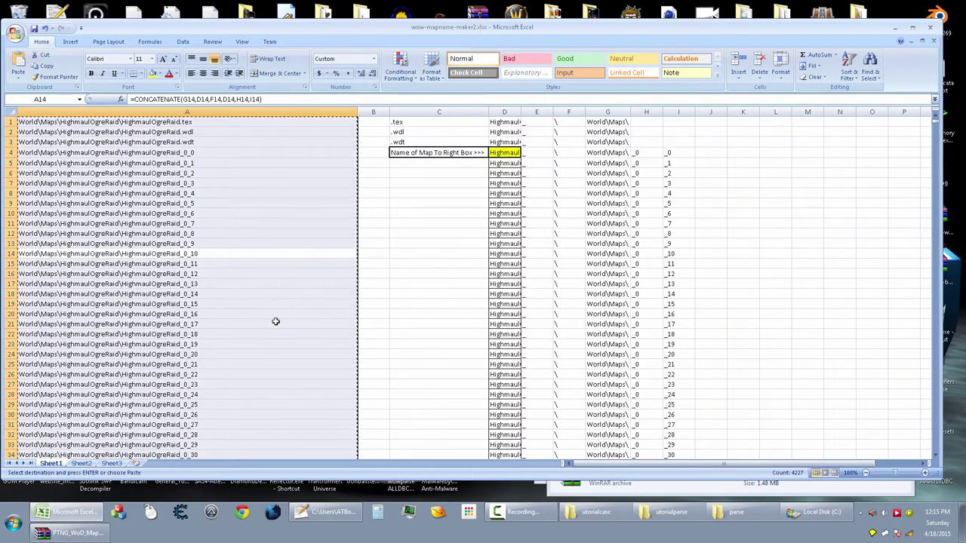
click(238, 354)
click(218, 305)
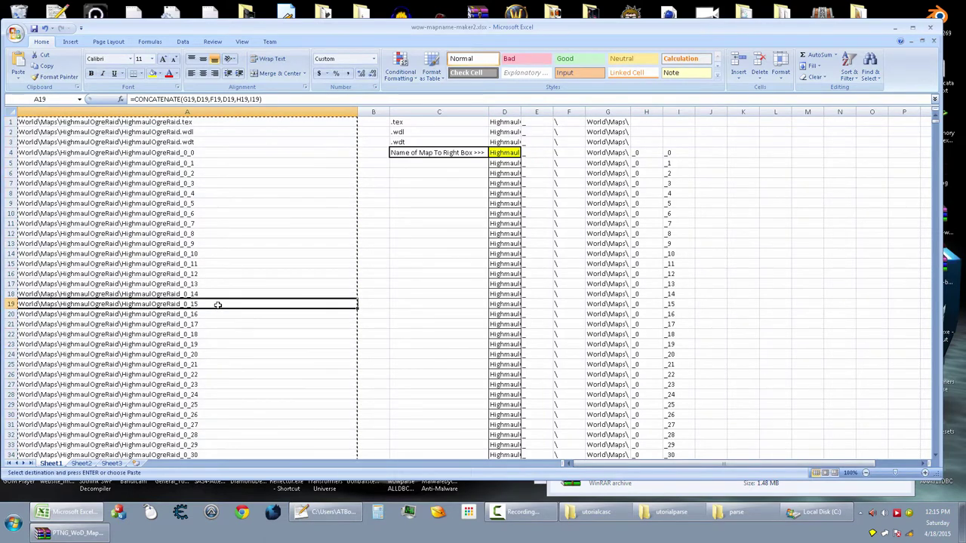
key(ctrl+space)
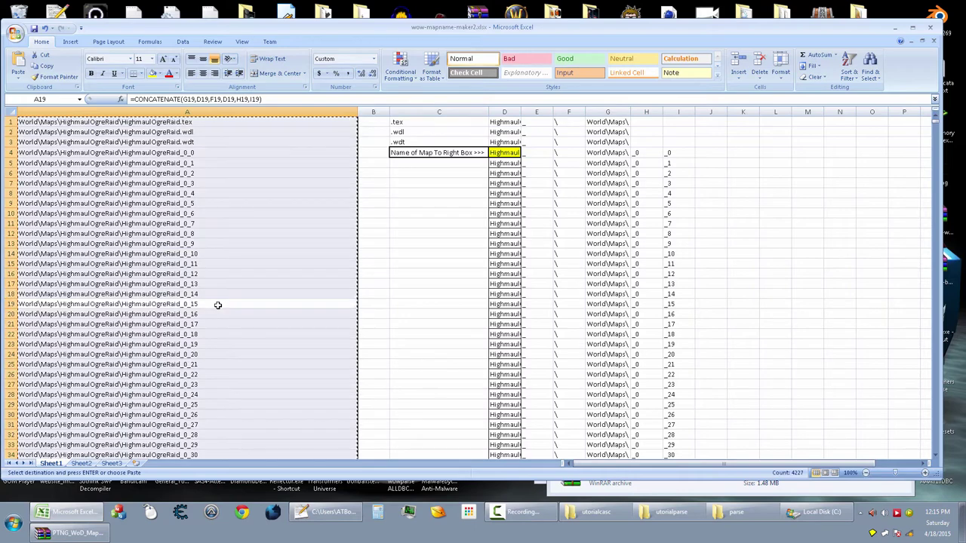
Switch to Notepad++ and replace the entire contents of listfile.txt with the copied map file paths.
click(355, 513)
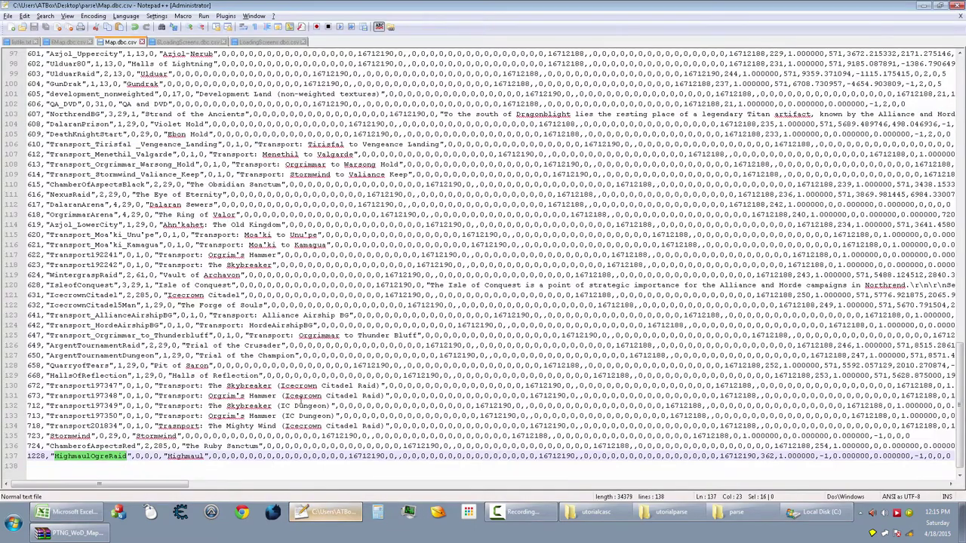
click(20, 42)
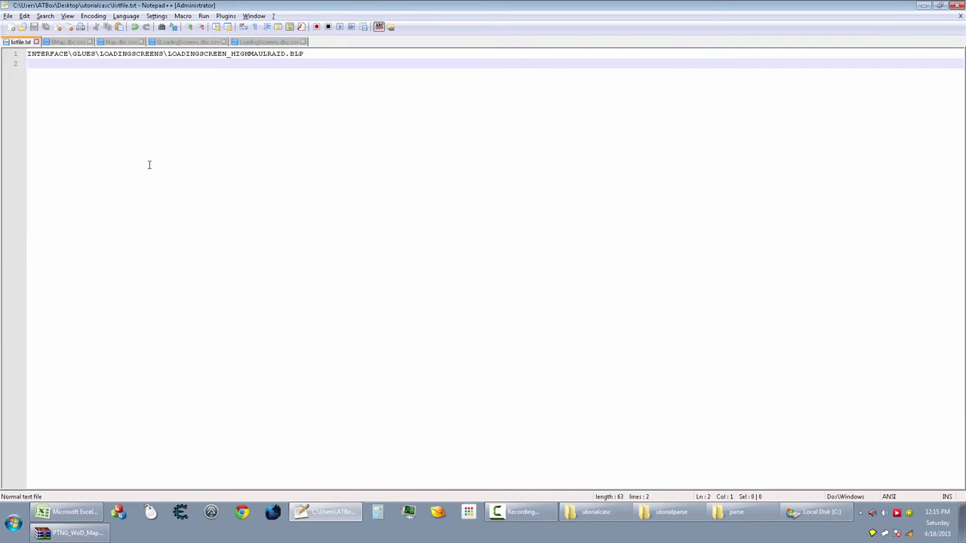
key(ctrl+a)
key(ctrl+v)
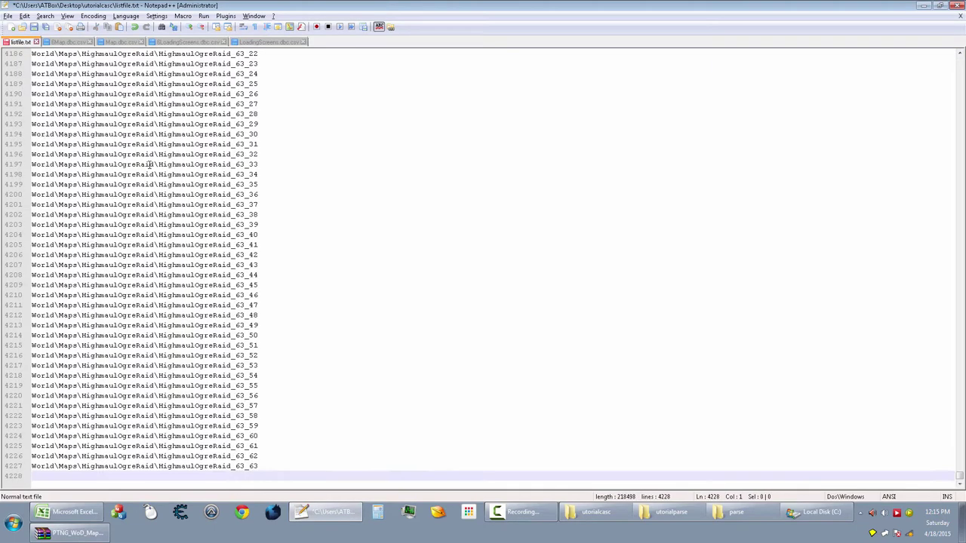
key(ctrl+a)
key(Right)
key(ctrl+Home)
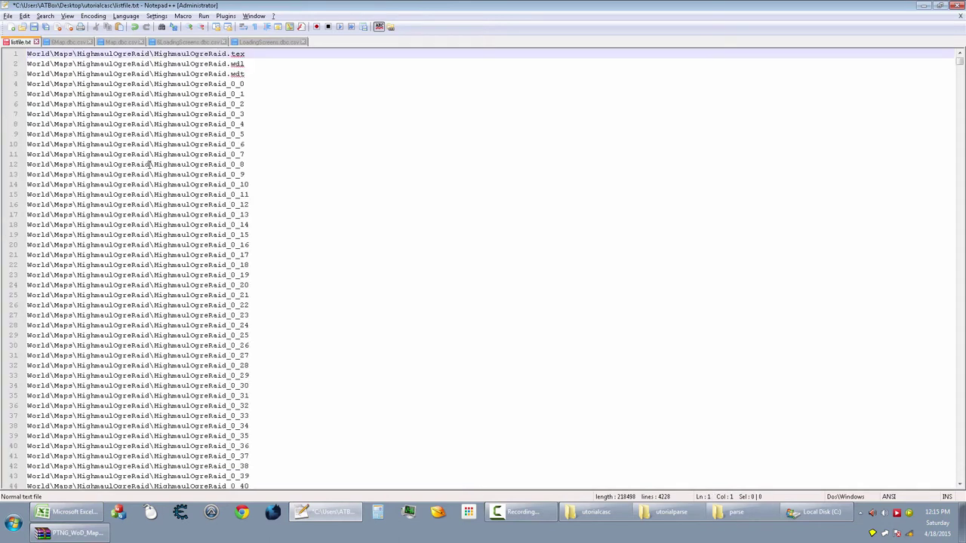
Run the Append_WoW_Map_Endings macro one pass at a time, starting from the end of line 4, HighmaulOgreRaid_0_0.
key(End)
click(283, 63)
click(282, 83)
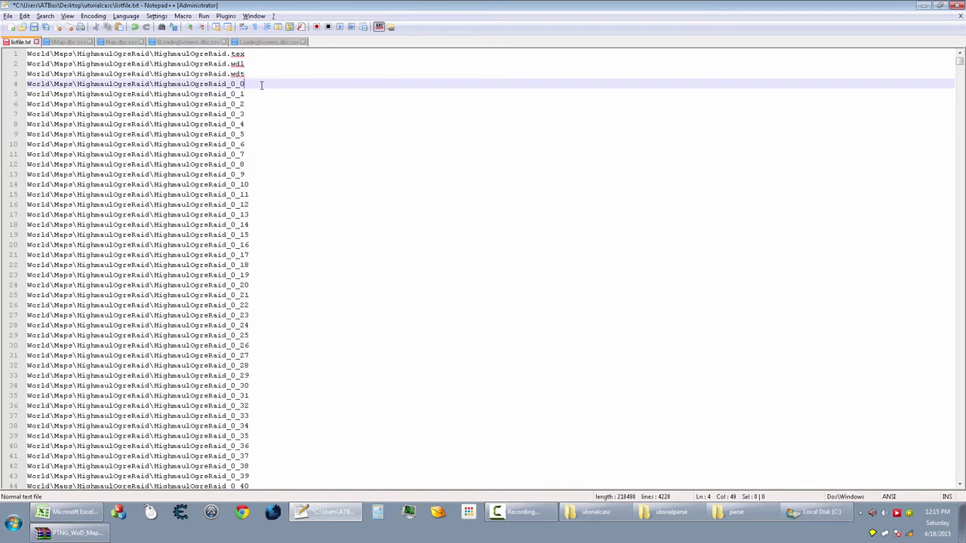
click(352, 28)
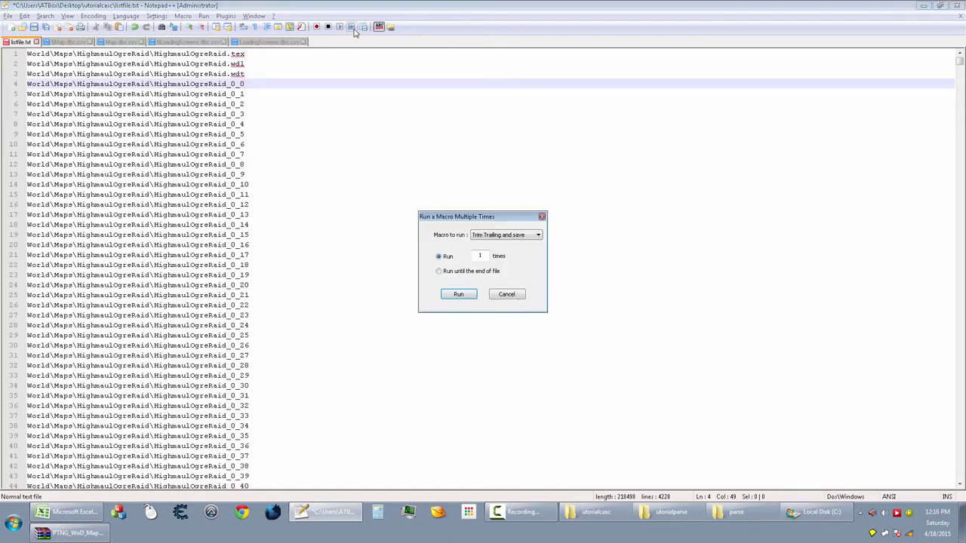
click(513, 239)
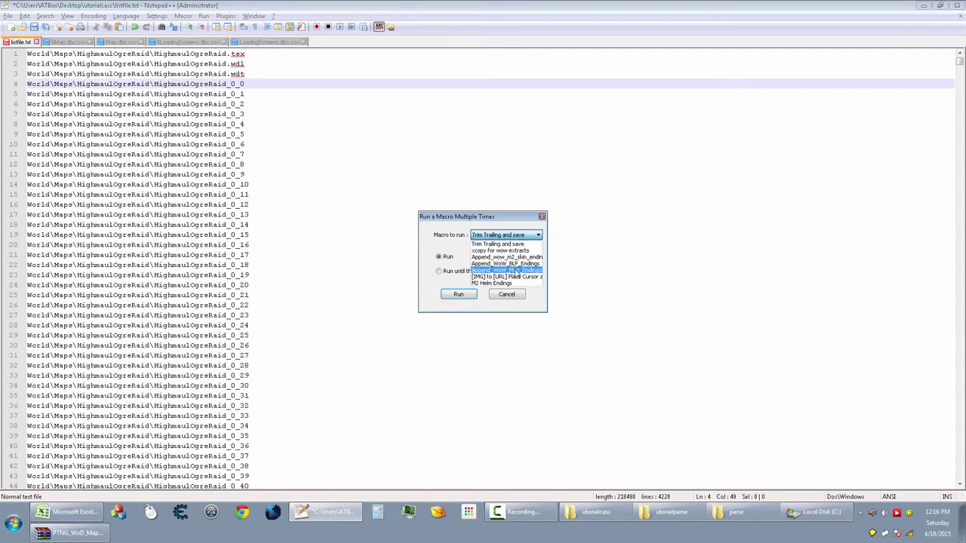
click(515, 270)
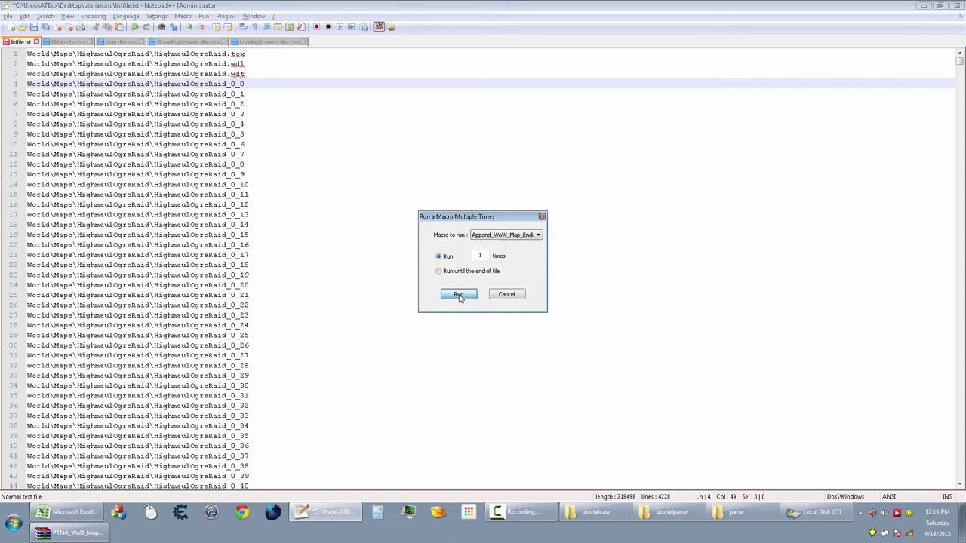
click(458, 295)
click(458, 299)
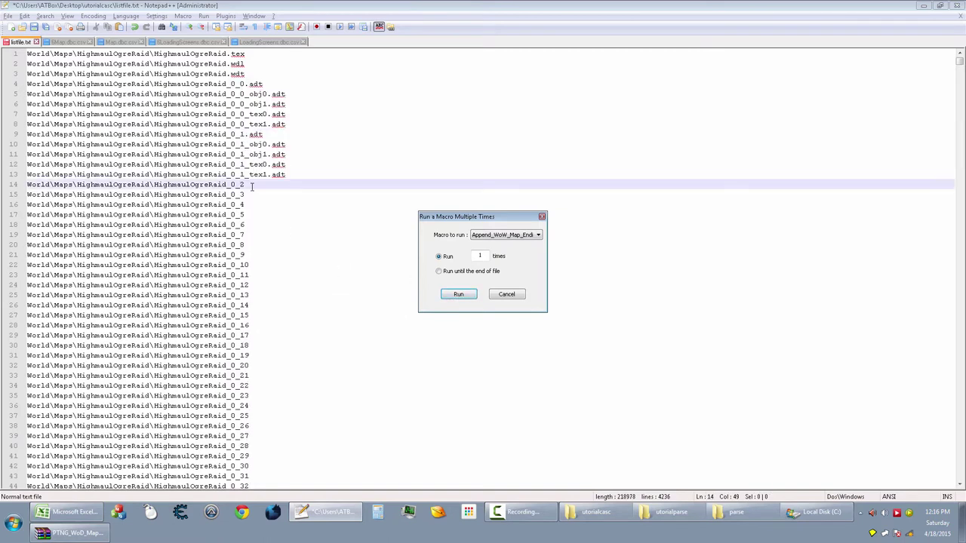
click(458, 294)
click(458, 294)
Run the Append_WoW_Map_Endings macro until the end of the file and save listfile.txt.
click(447, 273)
click(461, 296)
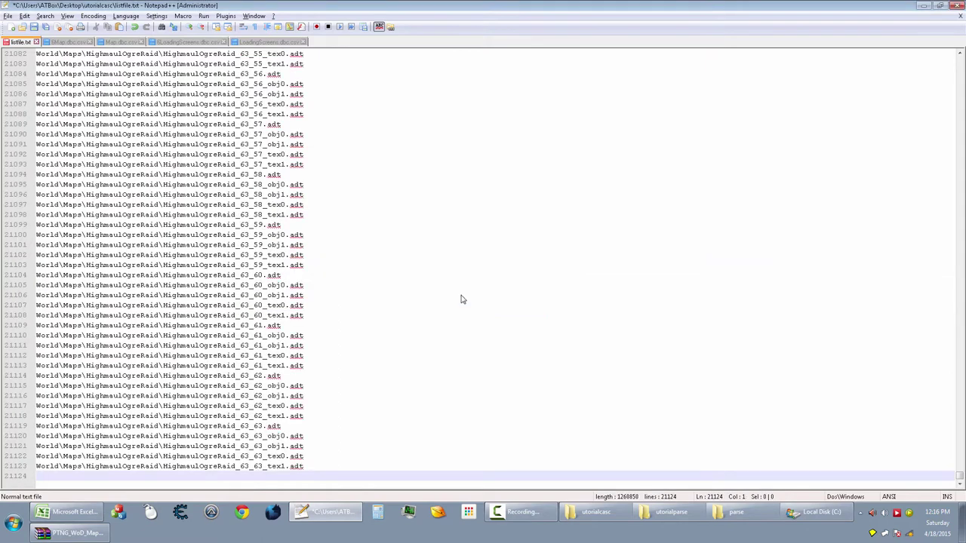
click(461, 295)
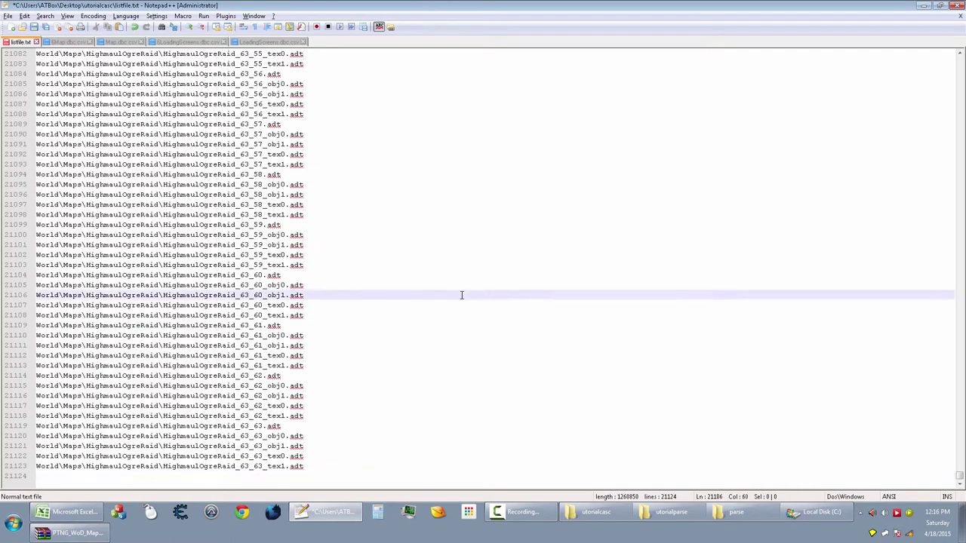
key(ctrl+s)
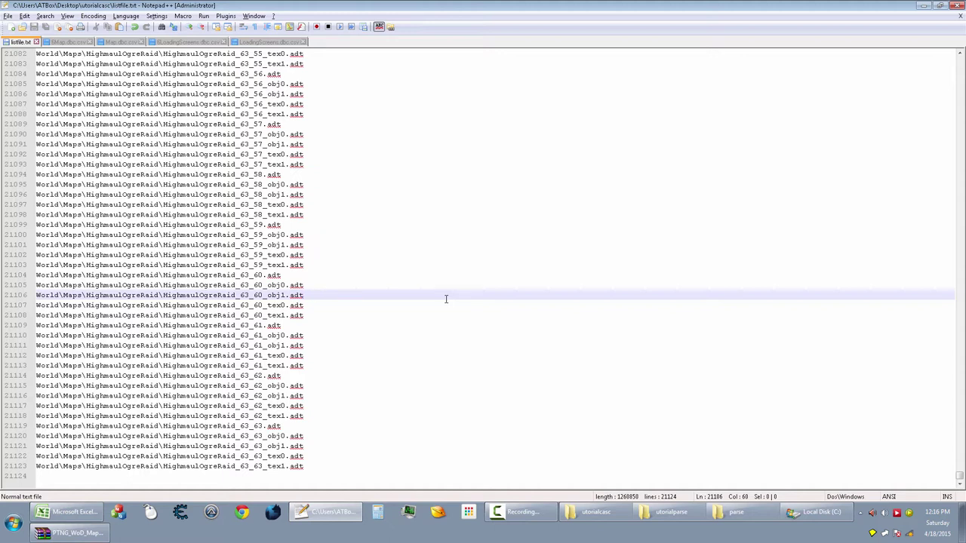
Minimize the Notepad++, Excel and WinRAR windows and bring the utorialcasc folder to the front.
click(923, 5)
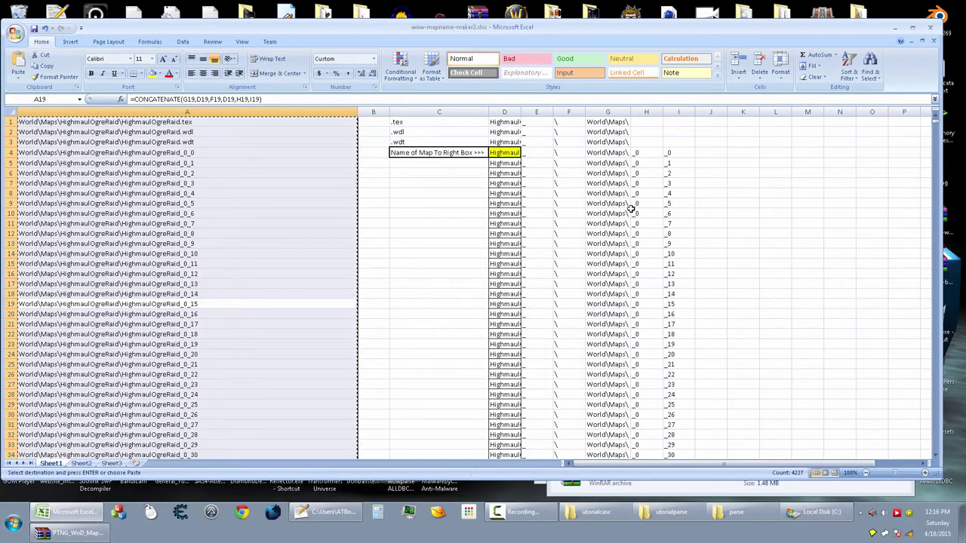
click(911, 28)
click(599, 323)
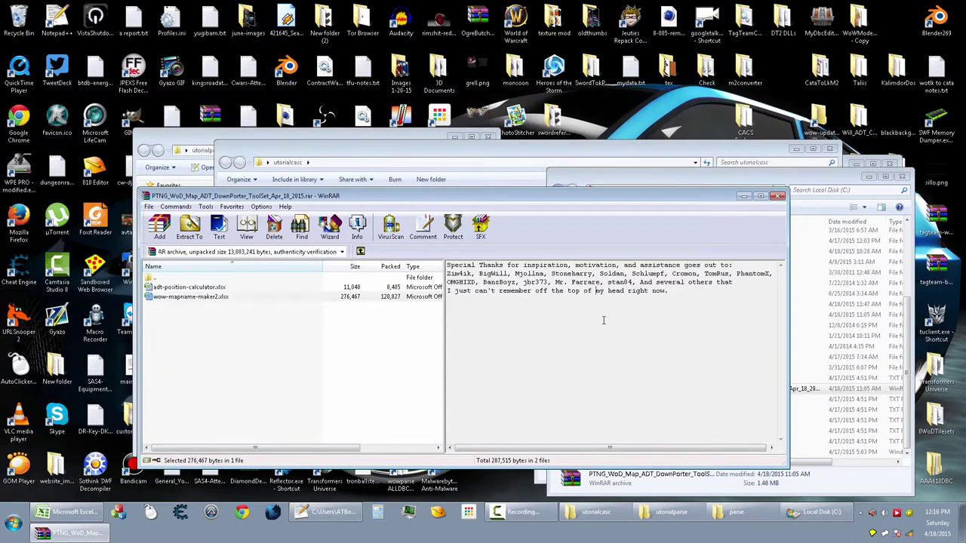
click(744, 196)
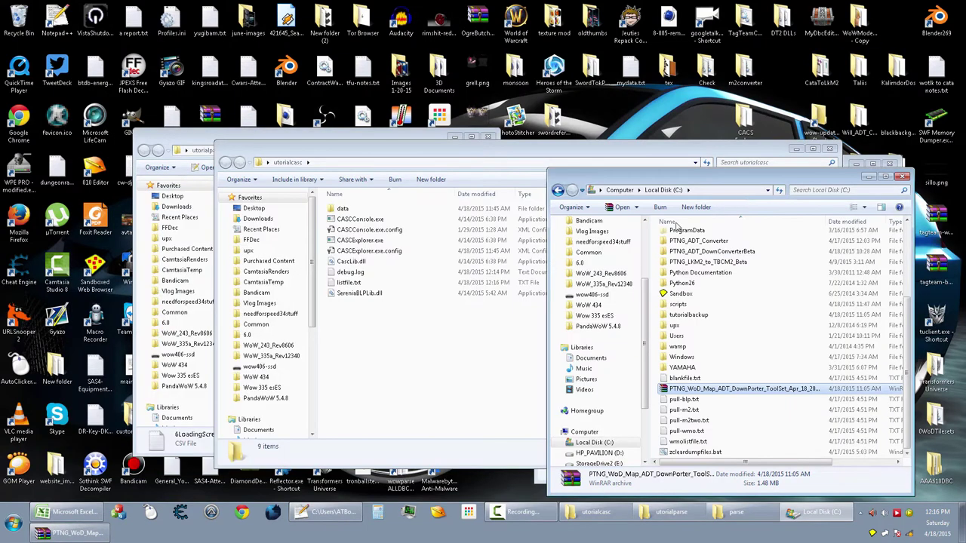
click(400, 333)
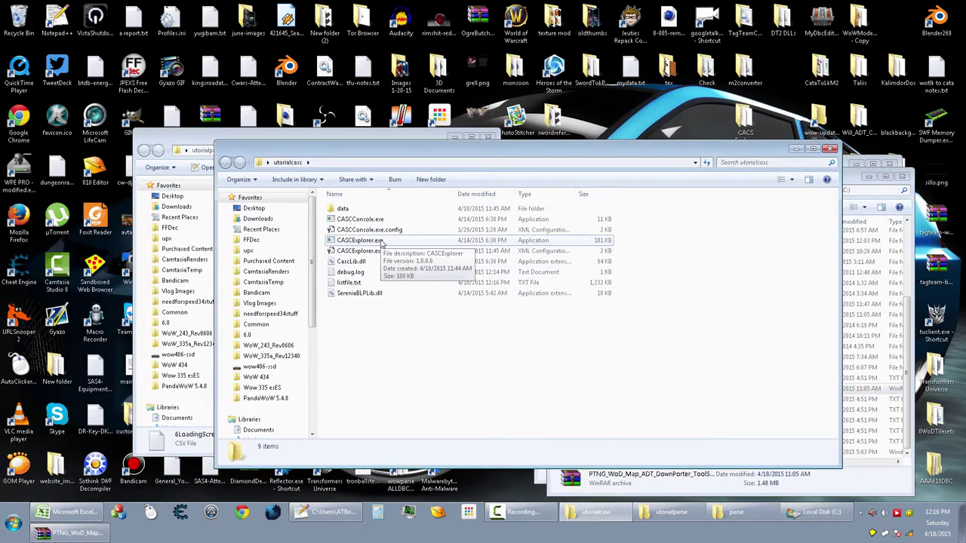
Return to Notepad++ to close the Run a Macro Multiple Times dialog, and minimize the editor.
click(332, 511)
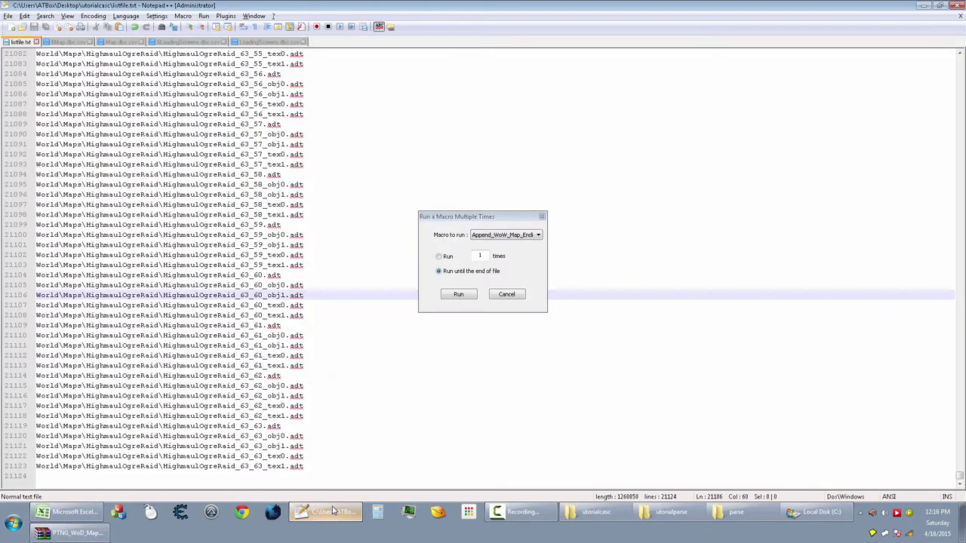
click(333, 512)
click(333, 511)
click(541, 218)
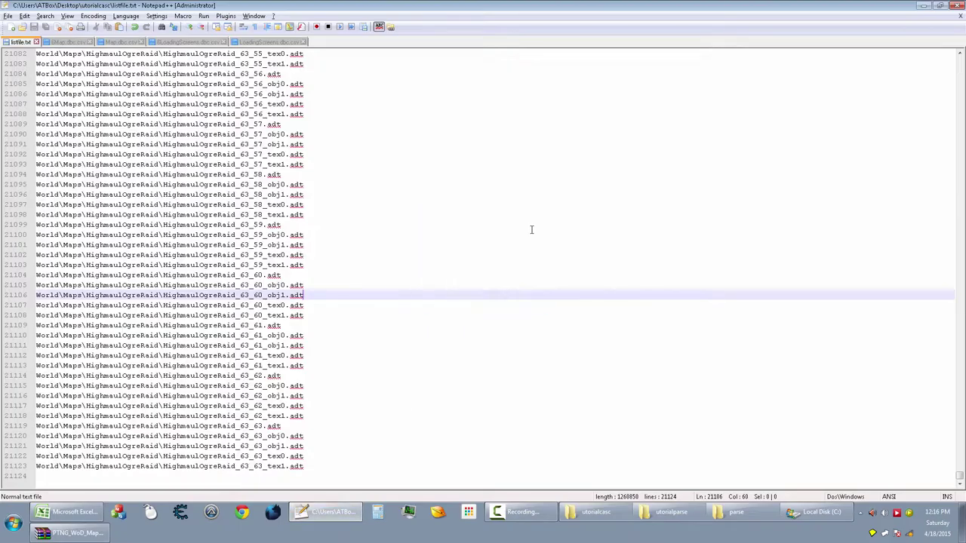
click(317, 513)
Launch CASCExplorer.exe from the utorialcasc folder and minimize the Local Disk (C:) and parse folder windows.
click(375, 241)
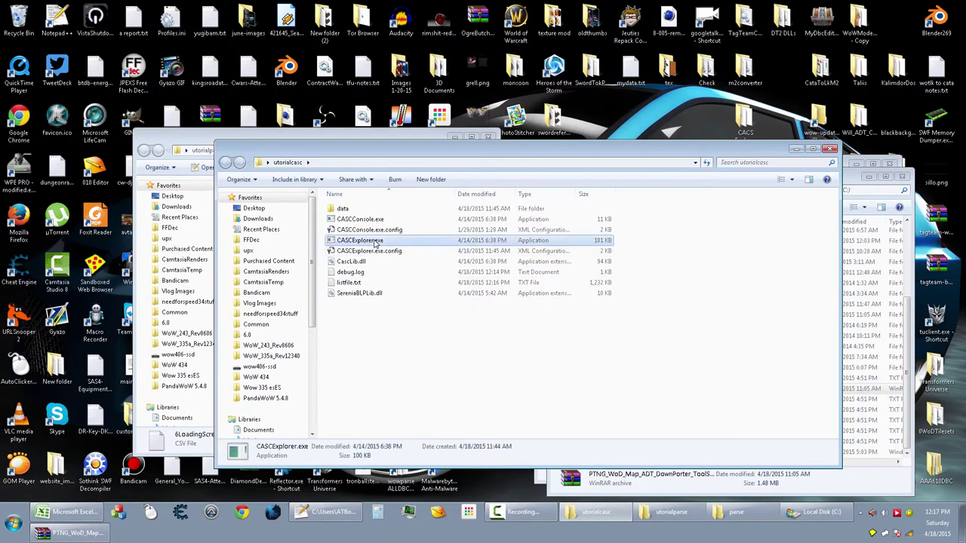
double_click(375, 241)
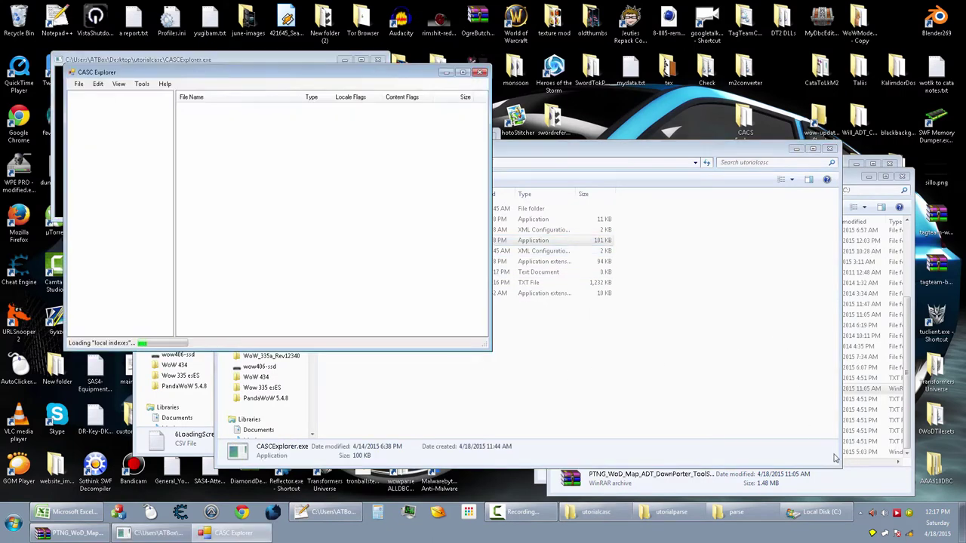
click(860, 476)
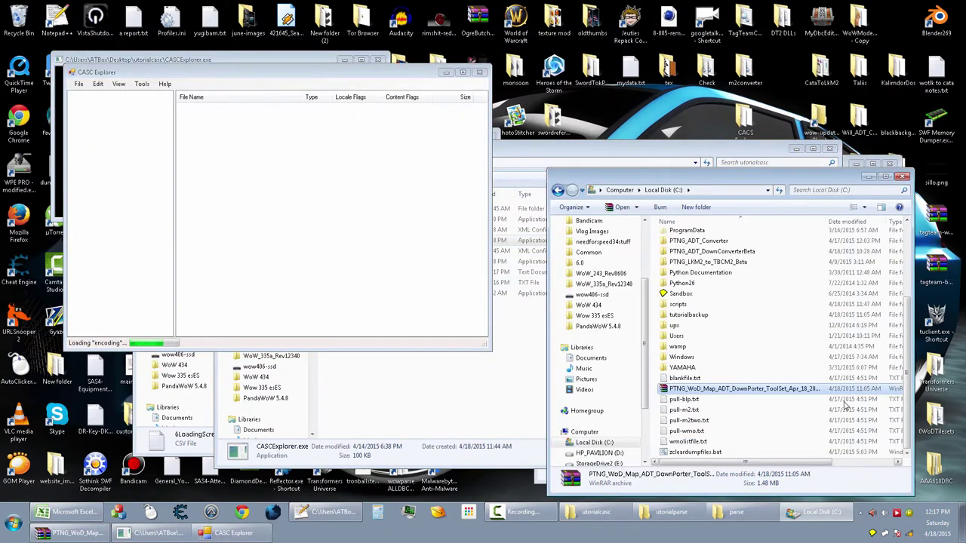
click(867, 175)
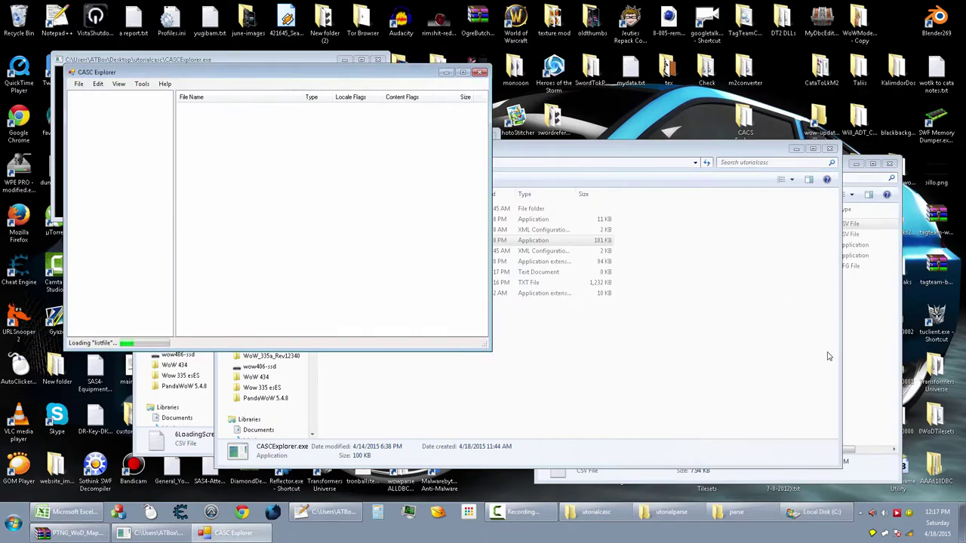
click(867, 350)
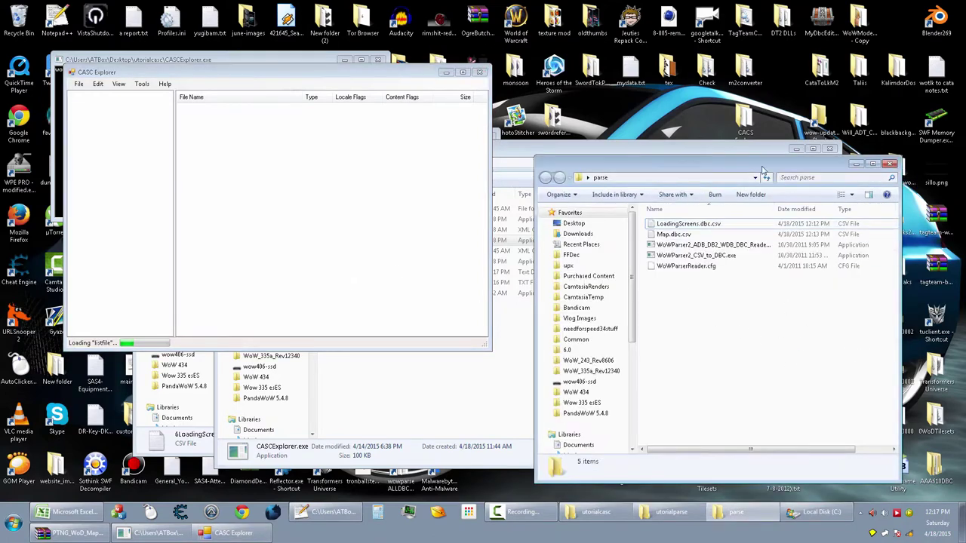
click(855, 164)
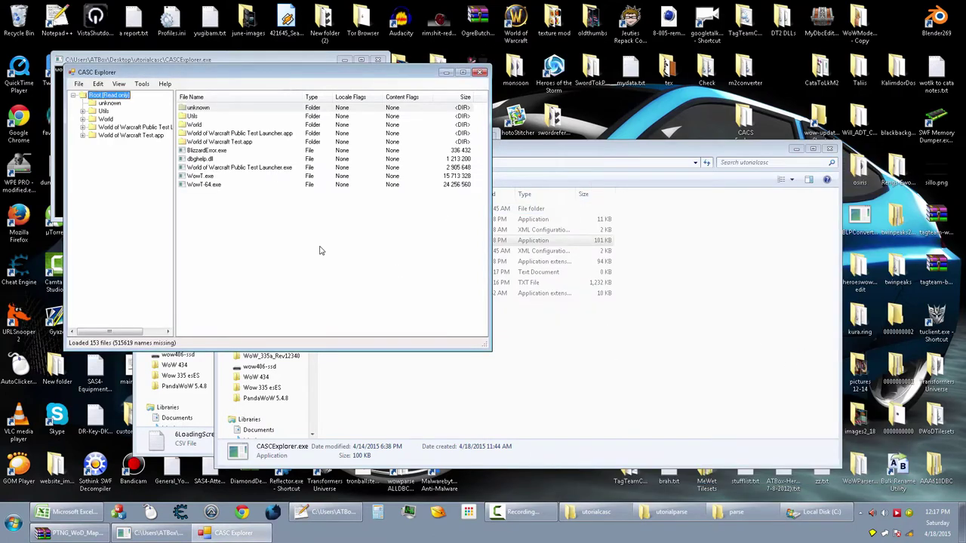
click(202, 126)
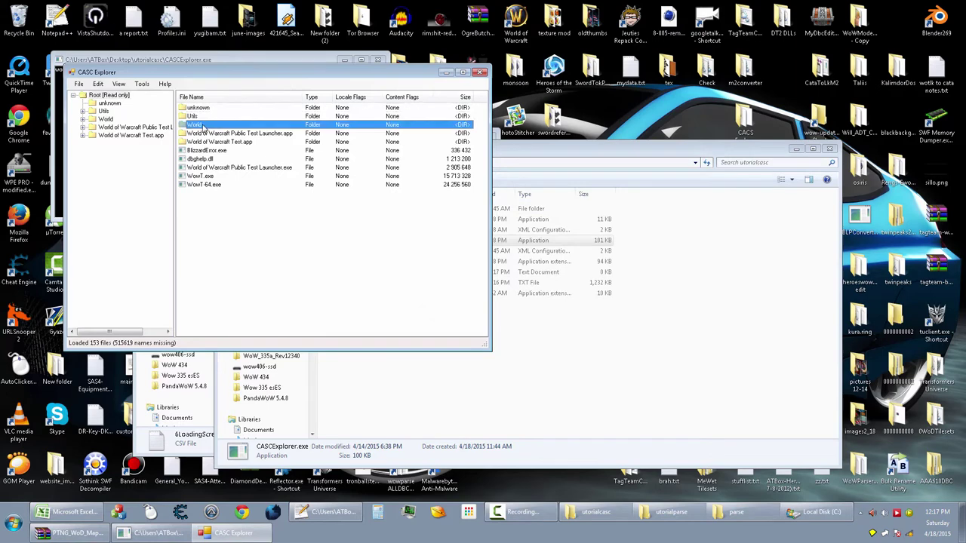
right_click(202, 127)
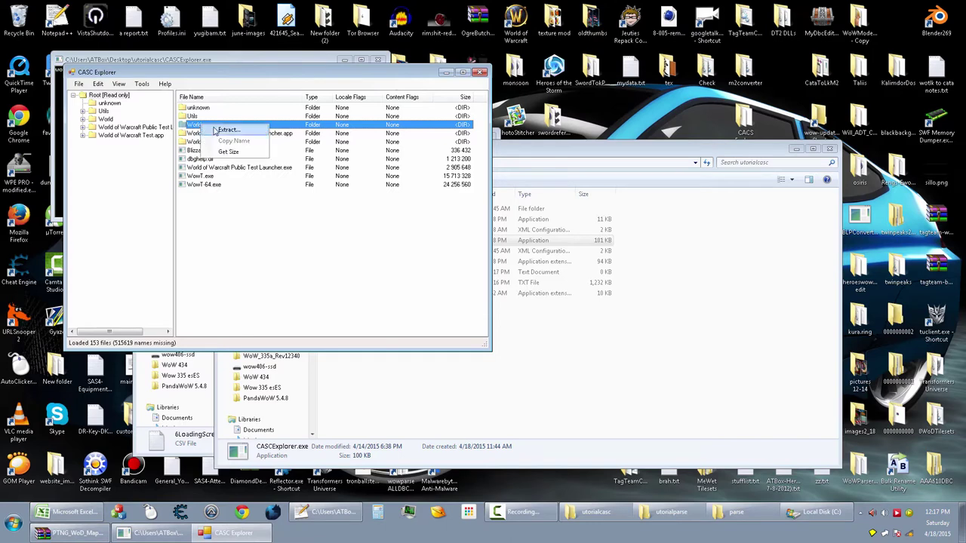
click(228, 130)
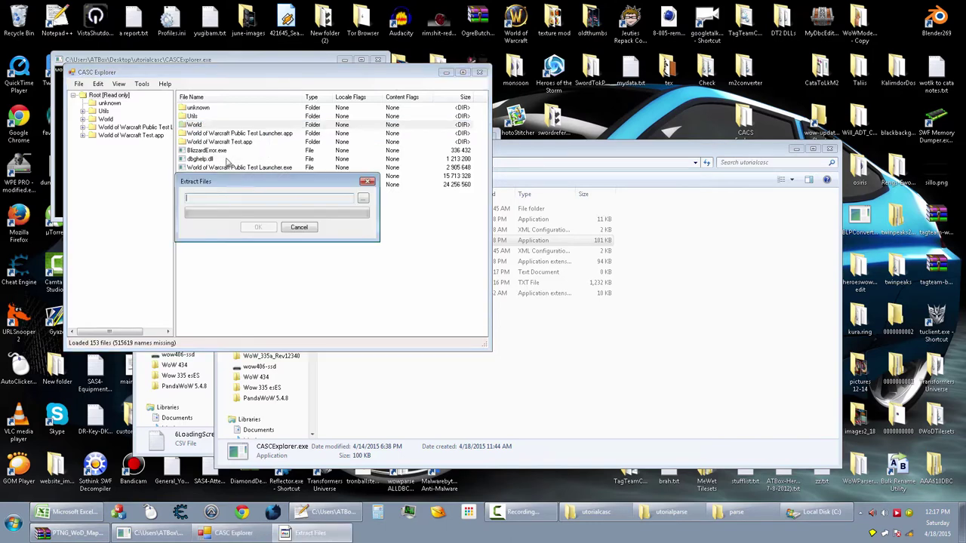
click(362, 198)
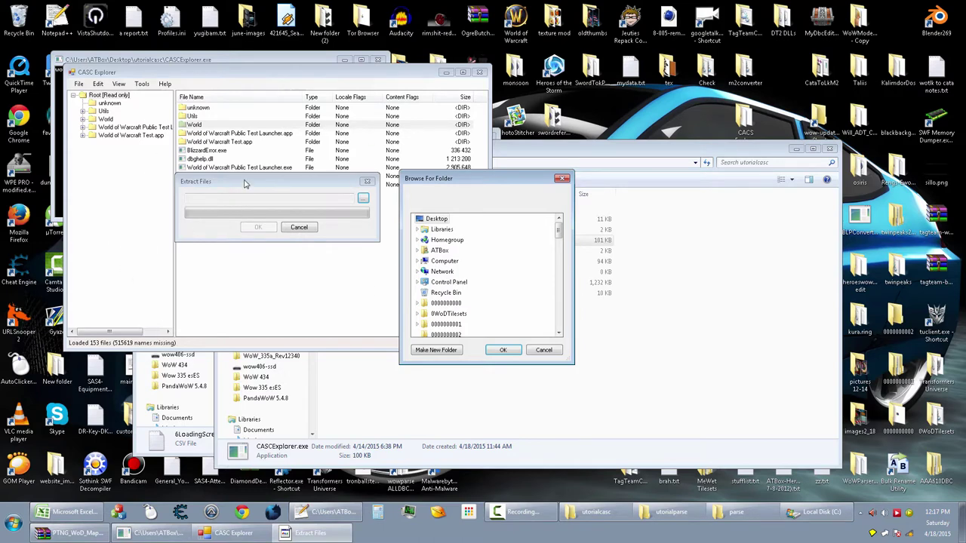
click(445, 324)
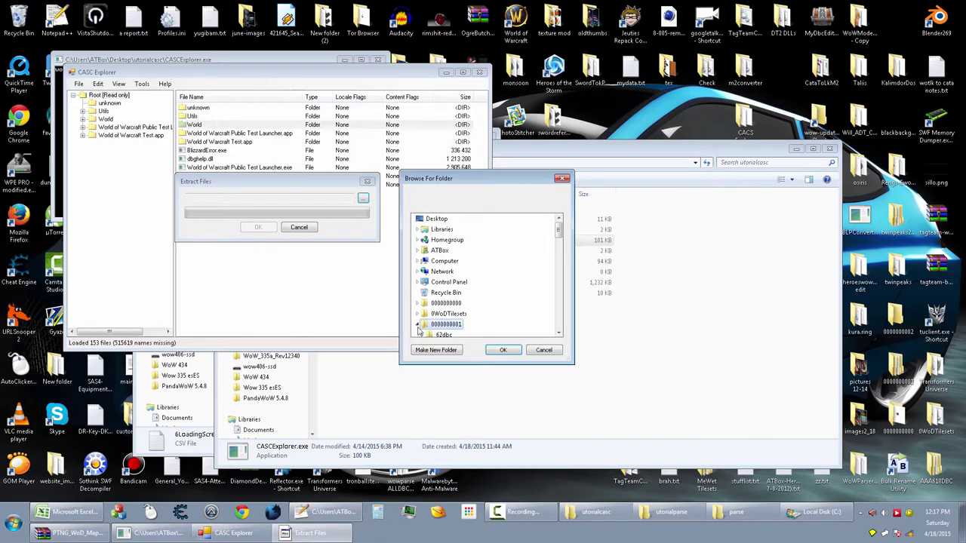
click(435, 350)
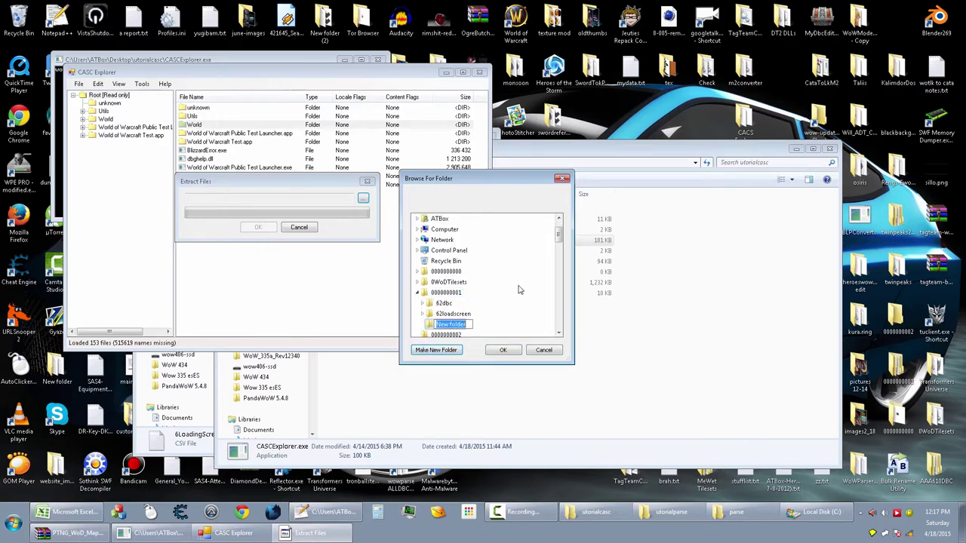
text(95)
key(BackSpace)
key(BackSpace)
text(62)
text(highmaps)
click(503, 349)
click(262, 230)
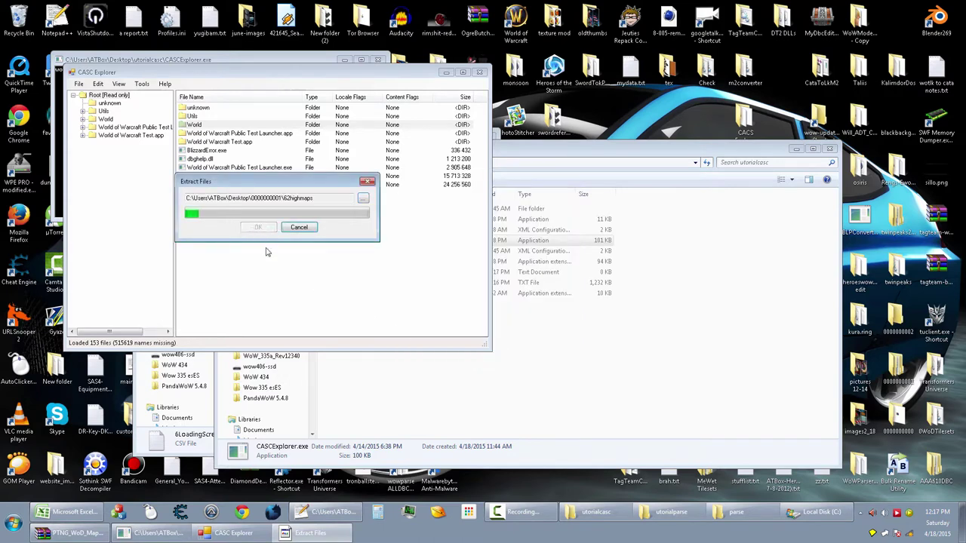
click(292, 283)
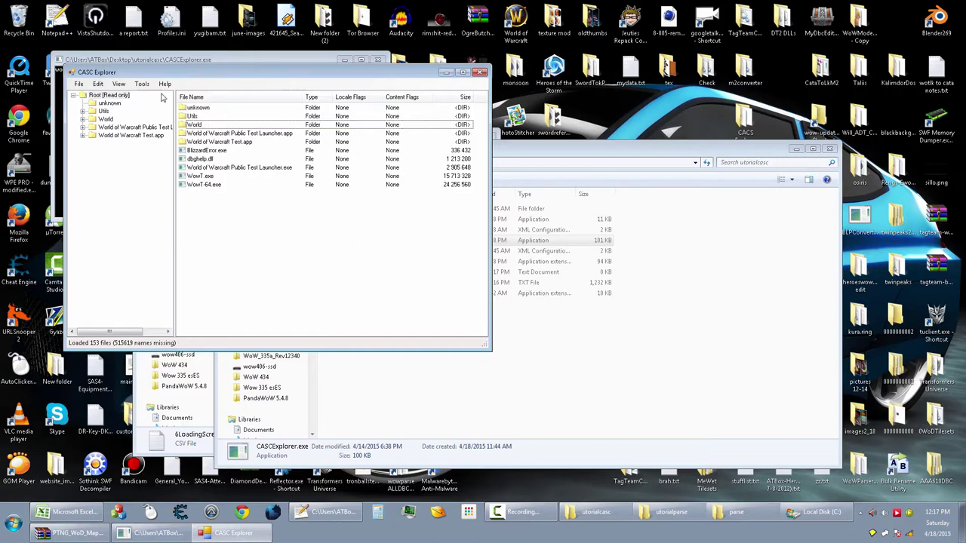
click(478, 73)
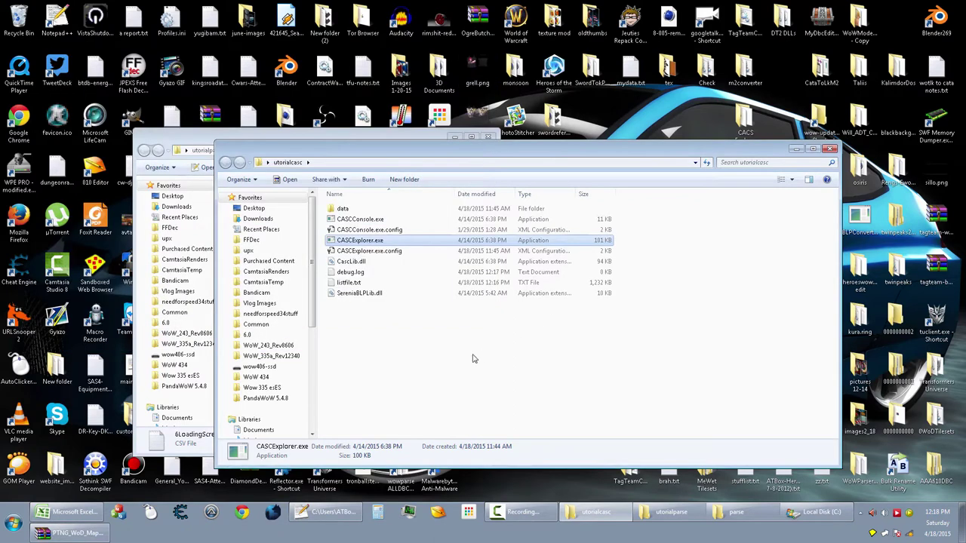
click(457, 368)
click(264, 140)
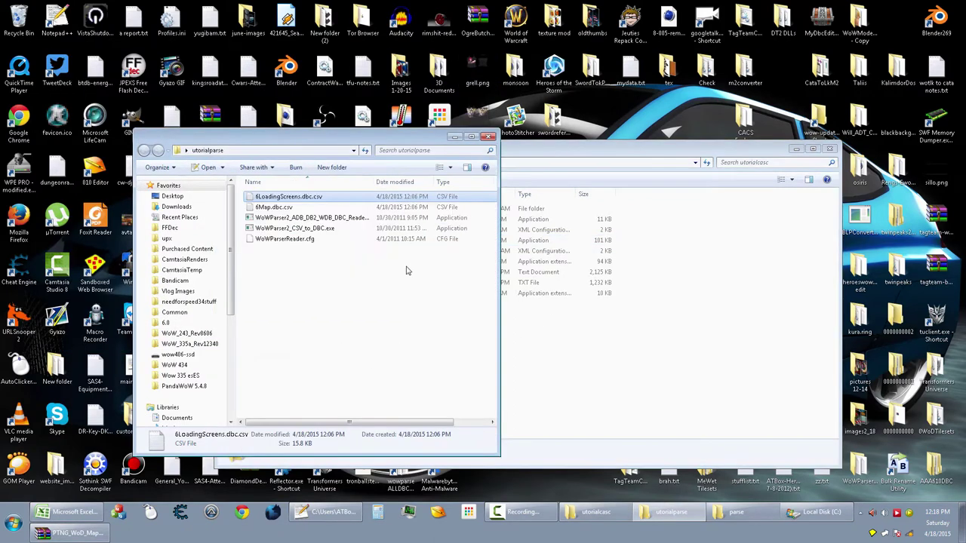
click(388, 341)
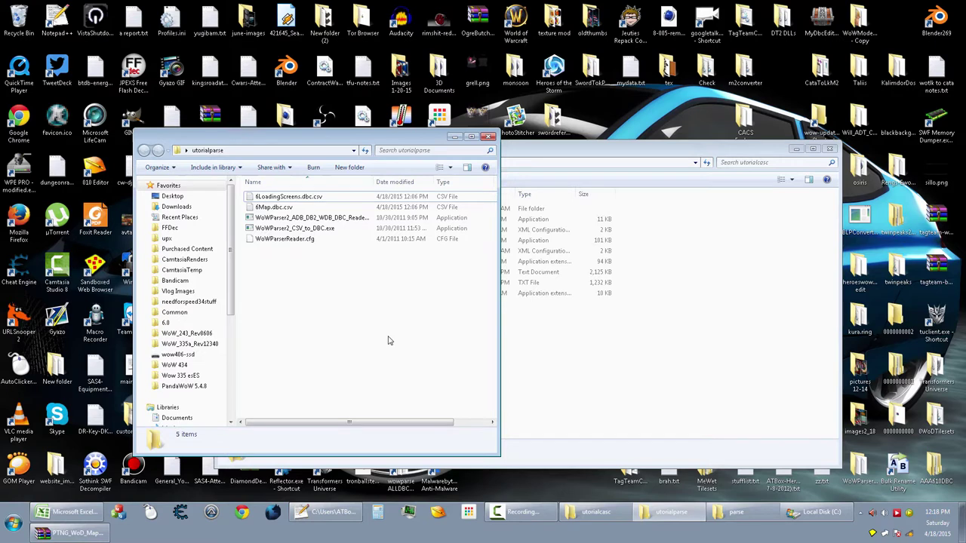
click(570, 355)
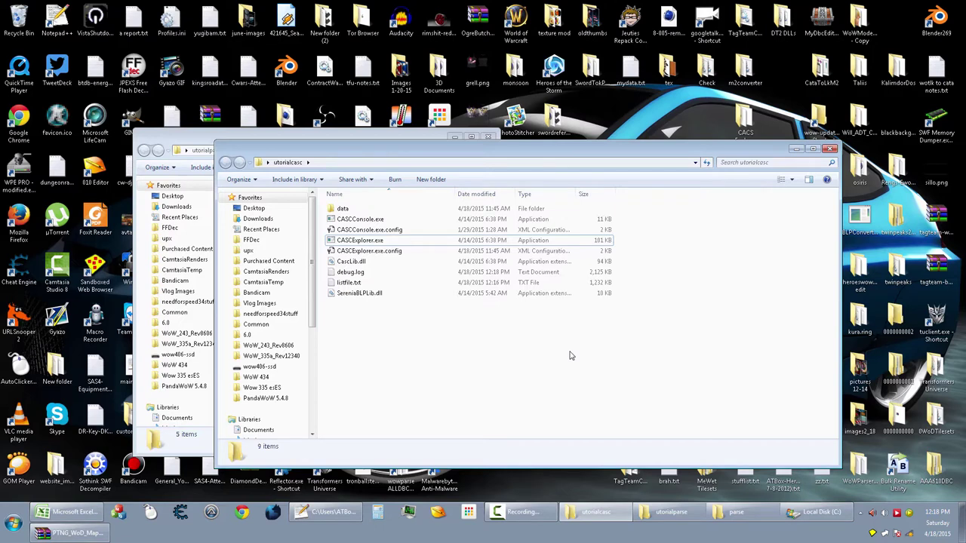
double_click(896, 368)
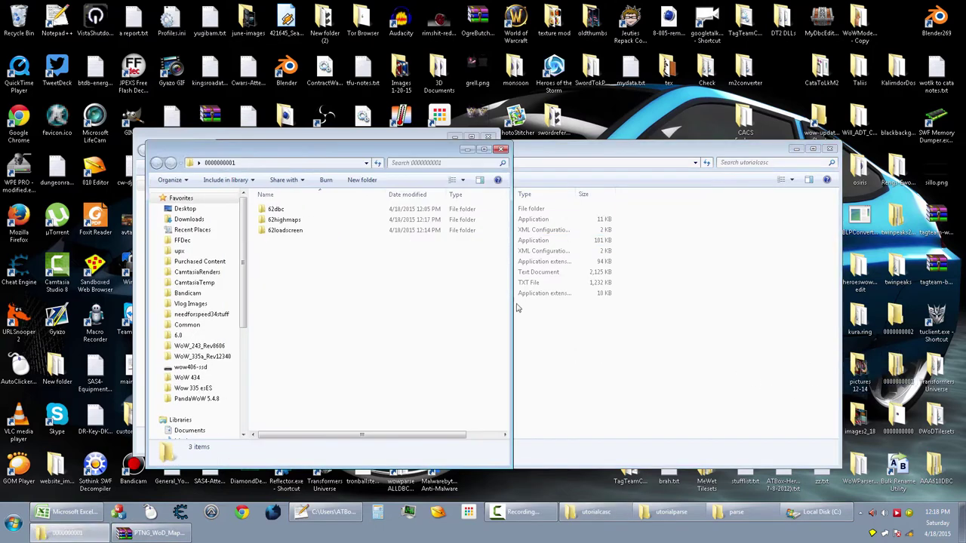
double_click(285, 219)
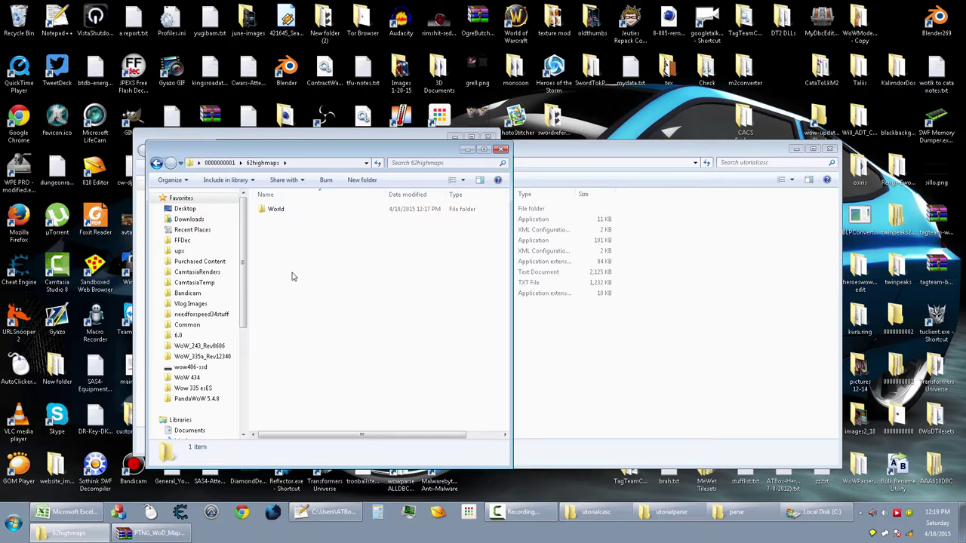
Minimize the utorialcasc window, then restore and widen the Local Disk (C:) window beside the 62highmaps window.
click(627, 360)
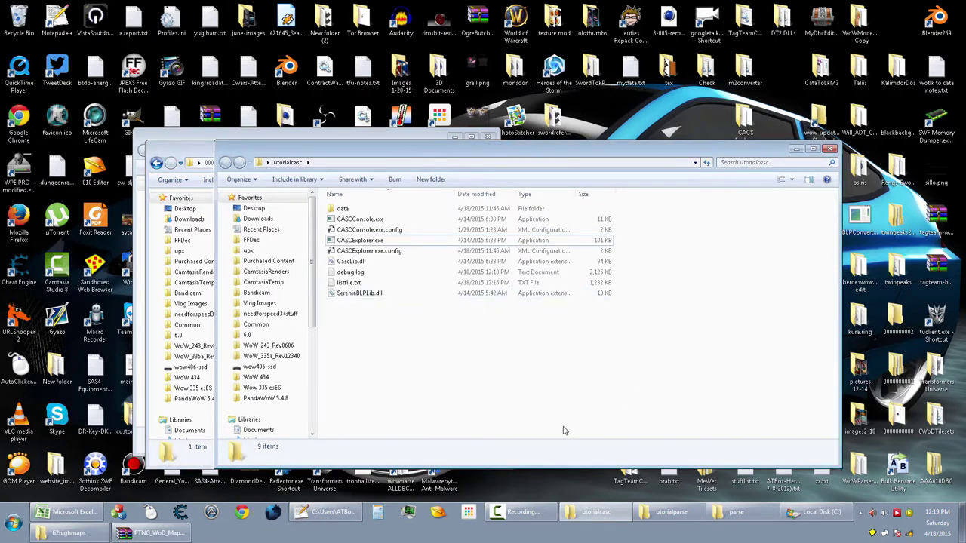
click(592, 513)
click(815, 513)
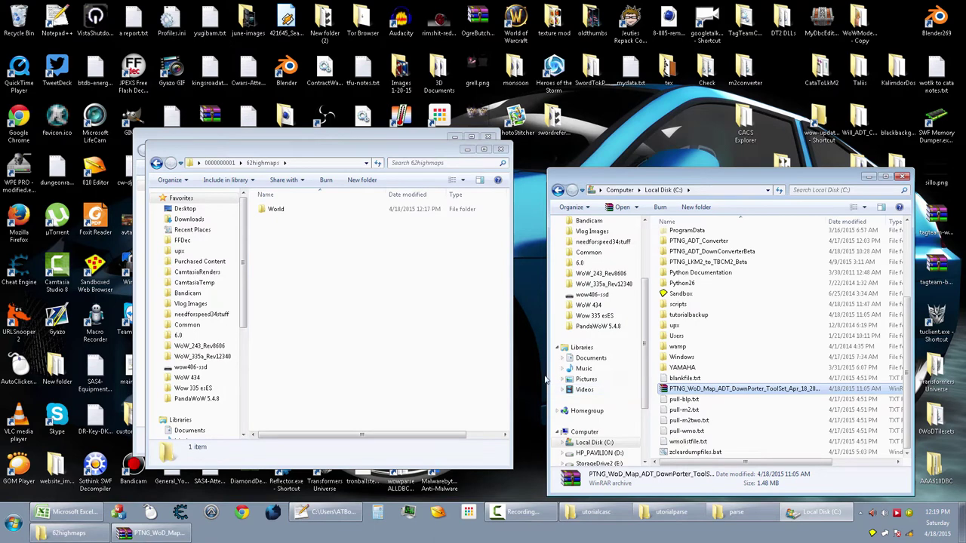
drag(545, 380, 457, 381)
drag(748, 185, 794, 181)
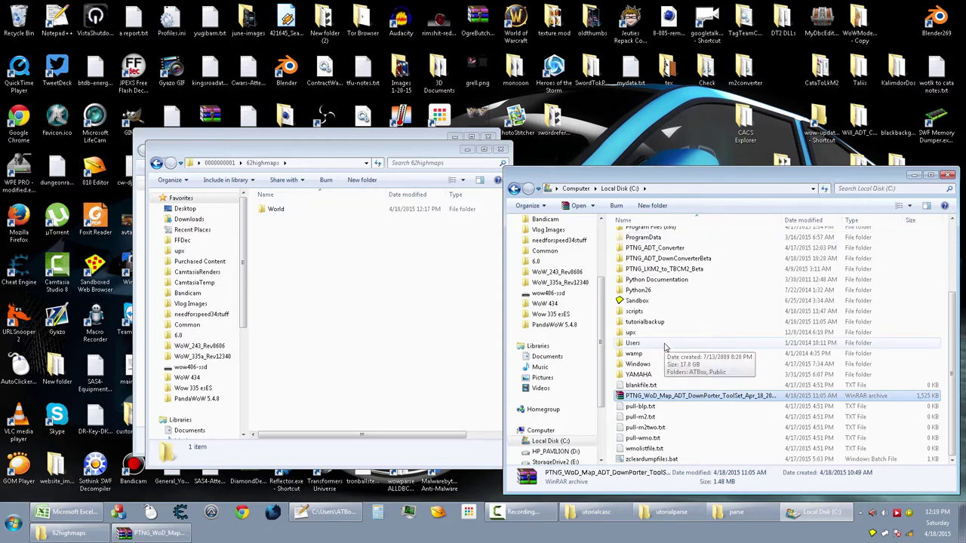
Open the scripts folder on drive C: and examine the xdatadumper.bat file without renaming it.
double_click(653, 311)
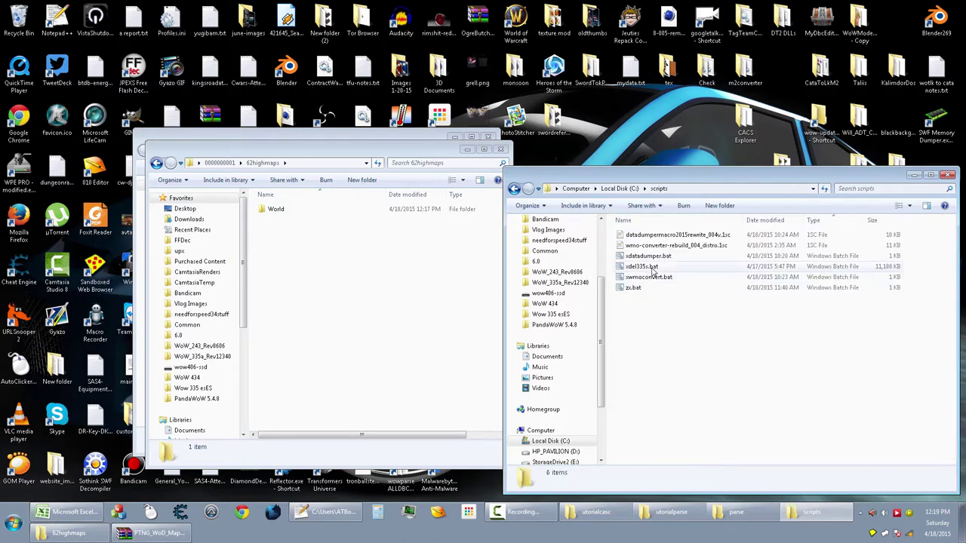
click(646, 258)
click(645, 257)
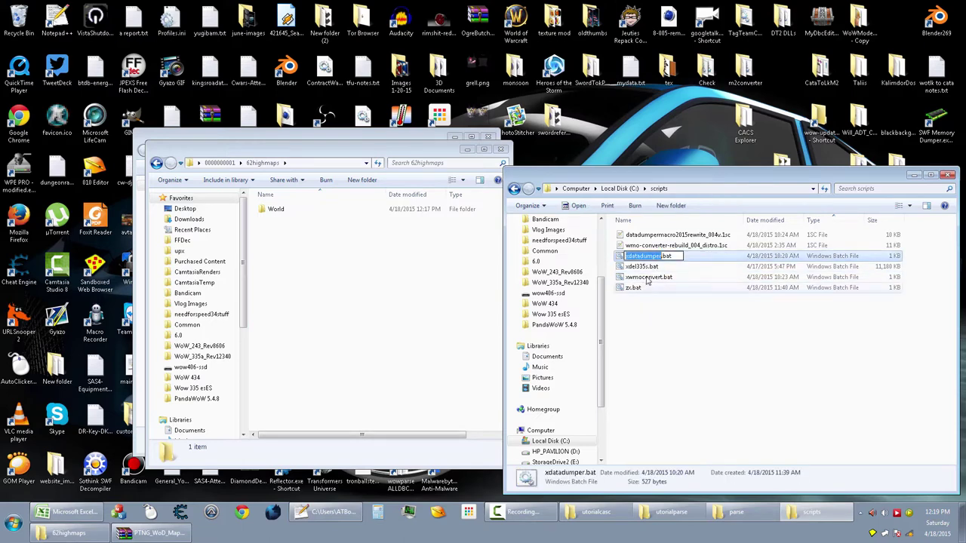
right_click(649, 260)
click(658, 294)
click(657, 336)
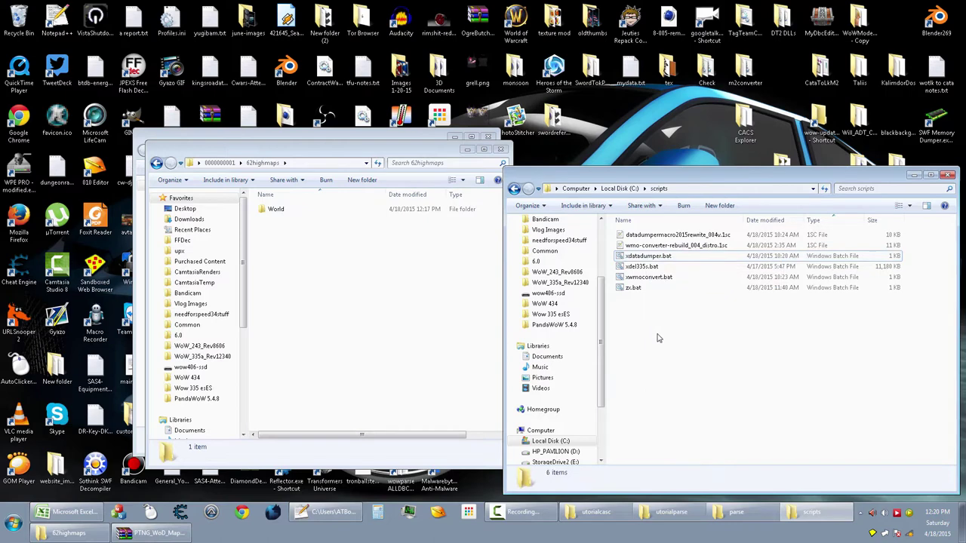
Return to the root of drive C: and check the pull-blp.txt dump file among the pull text files.
click(516, 189)
scroll(717, 377, down, 3)
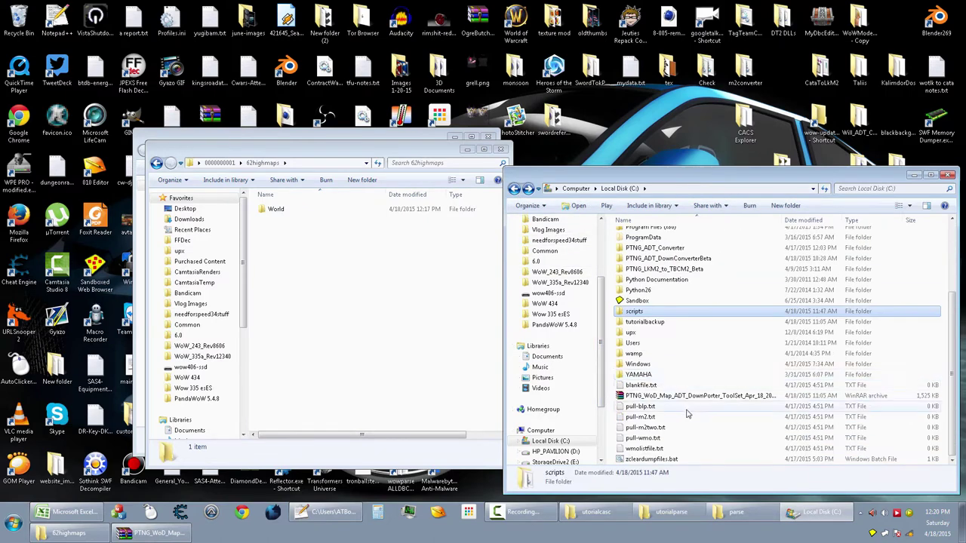
click(663, 406)
Run xdatadumper on the 62highmaps folder and dismiss its command window when it finishes.
click(419, 352)
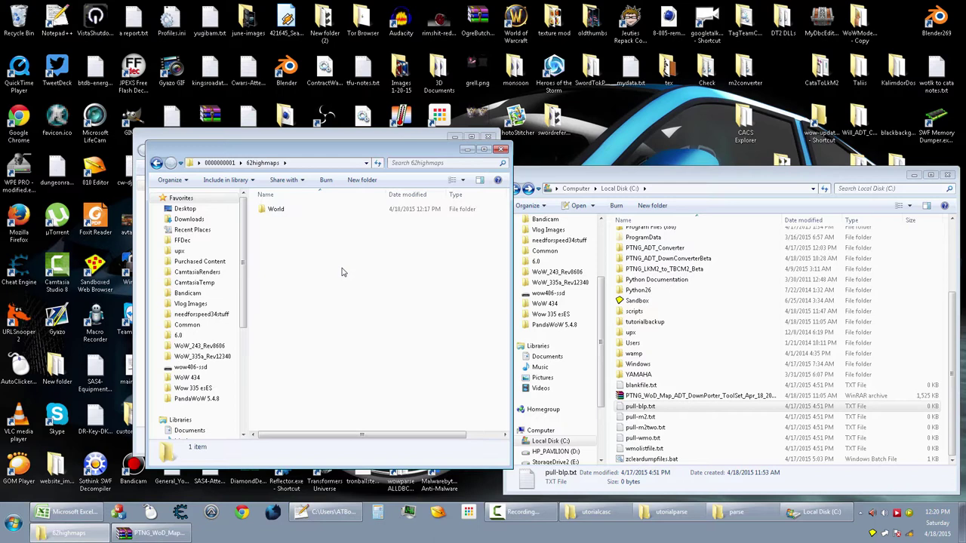
click(301, 164)
text(x)
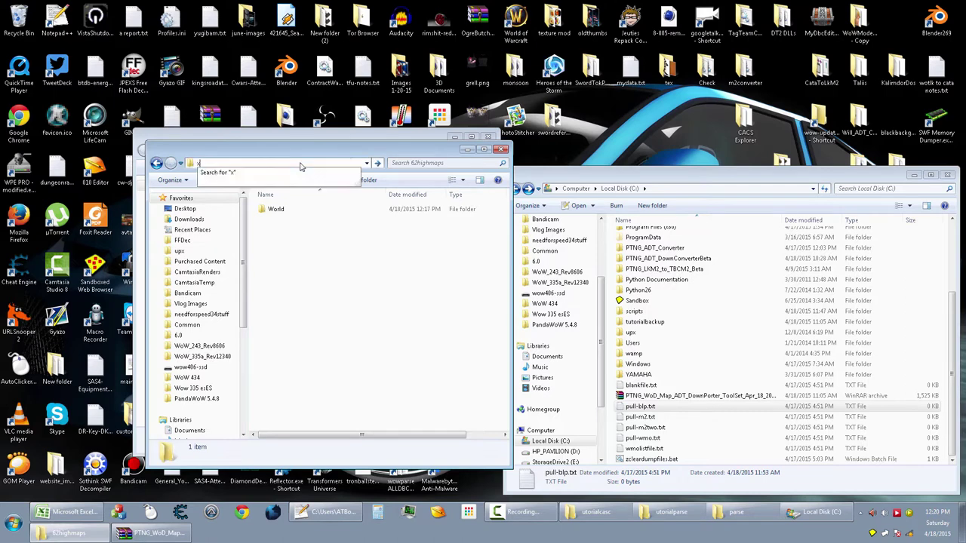
text(datadumper)
key(Return)
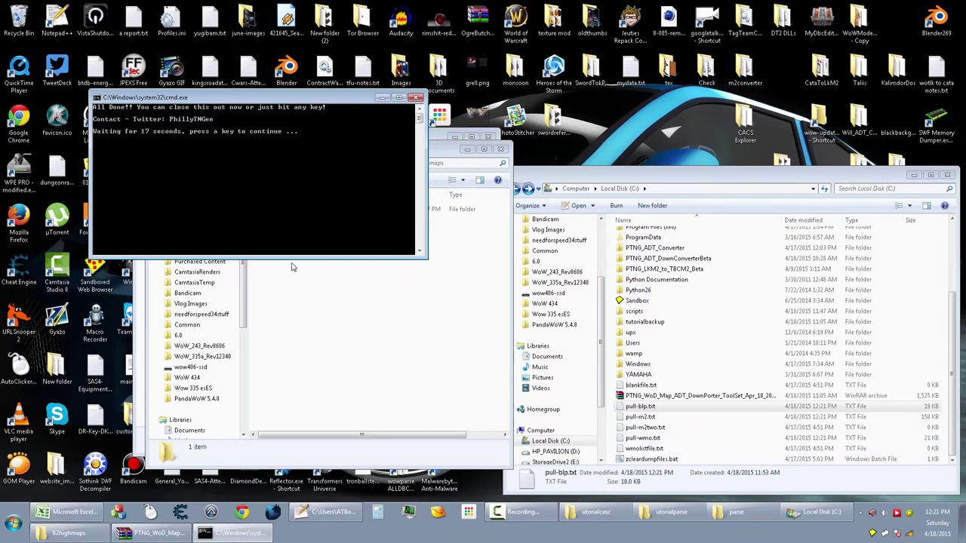
key(Return)
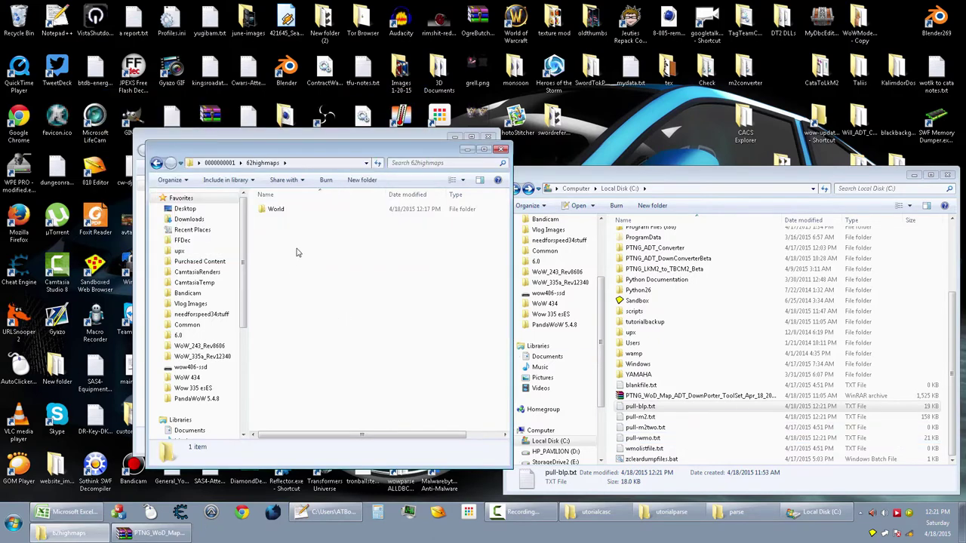
Look at the extracted map files in World\Maps\HighmaulOgreRaid and return to the 62highmaps folder.
double_click(289, 211)
double_click(288, 211)
double_click(289, 210)
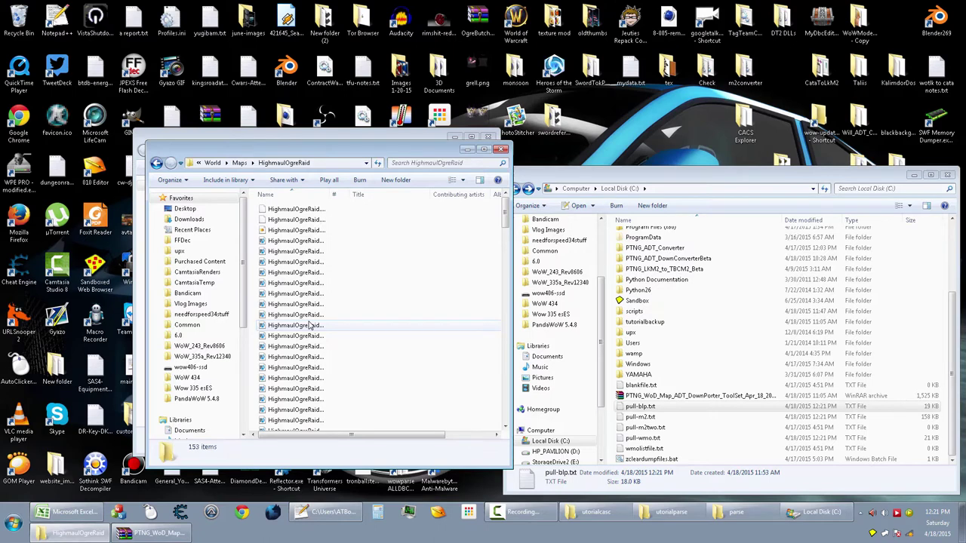
key(BackSpace)
key(BackSpace)
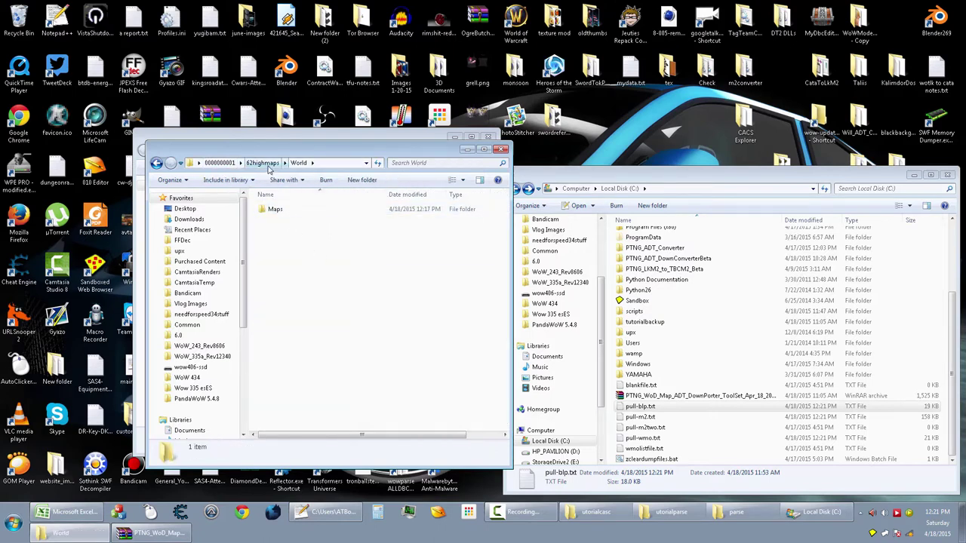
key(BackSpace)
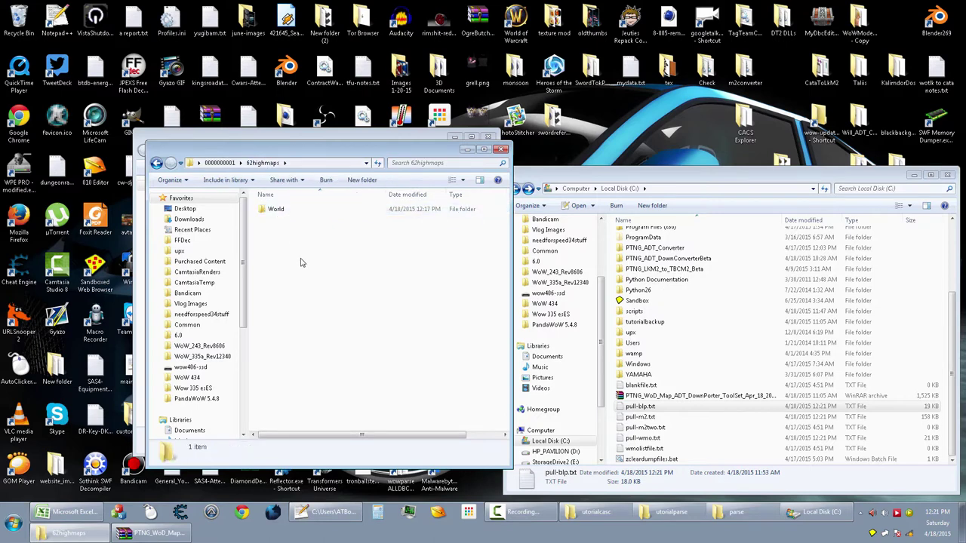
Open pull-wmo.txt from the root of drive C: in 010 Editor.
click(655, 439)
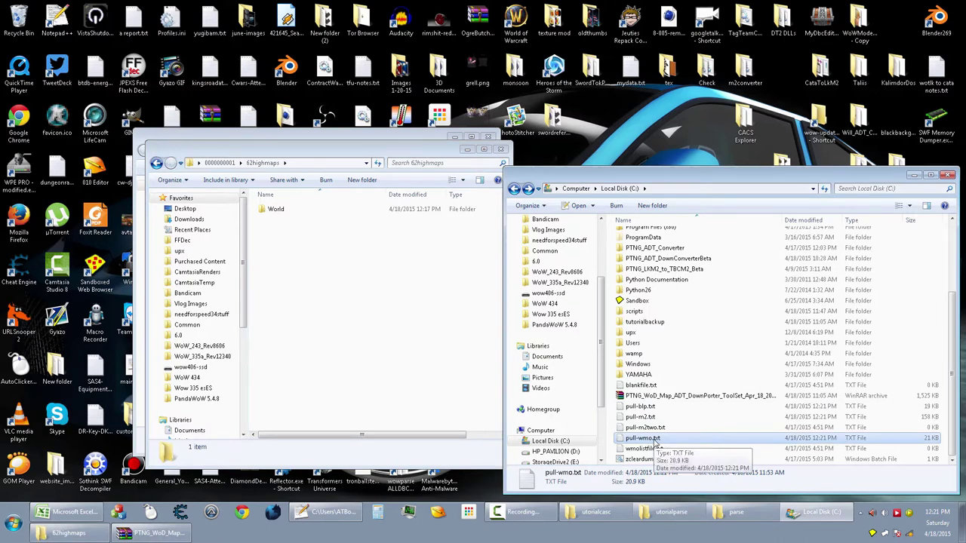
right_click(654, 440)
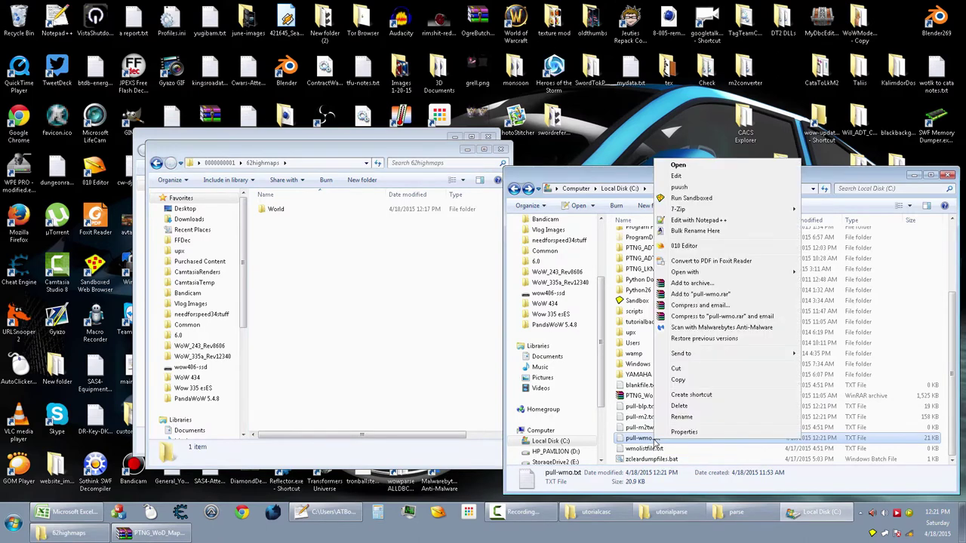
click(684, 246)
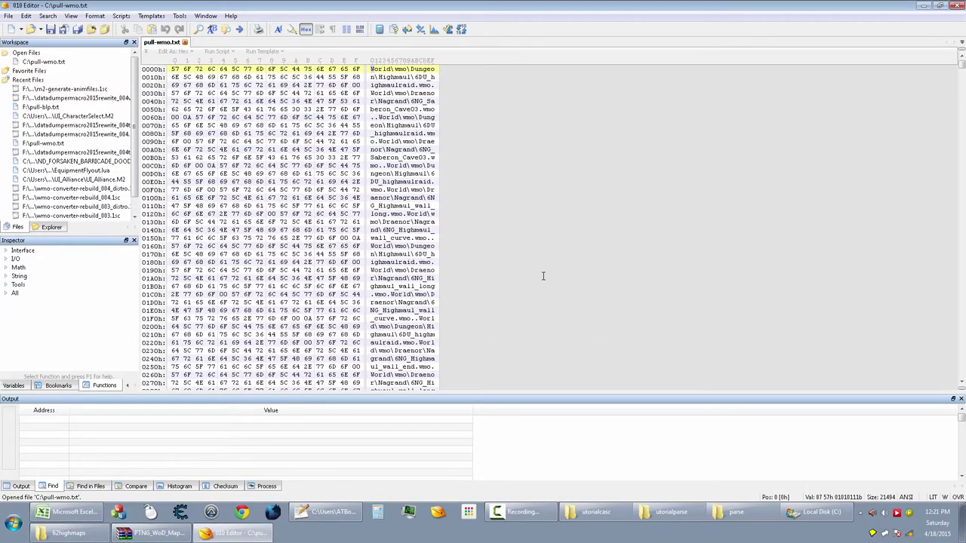
key(ctrl+r)
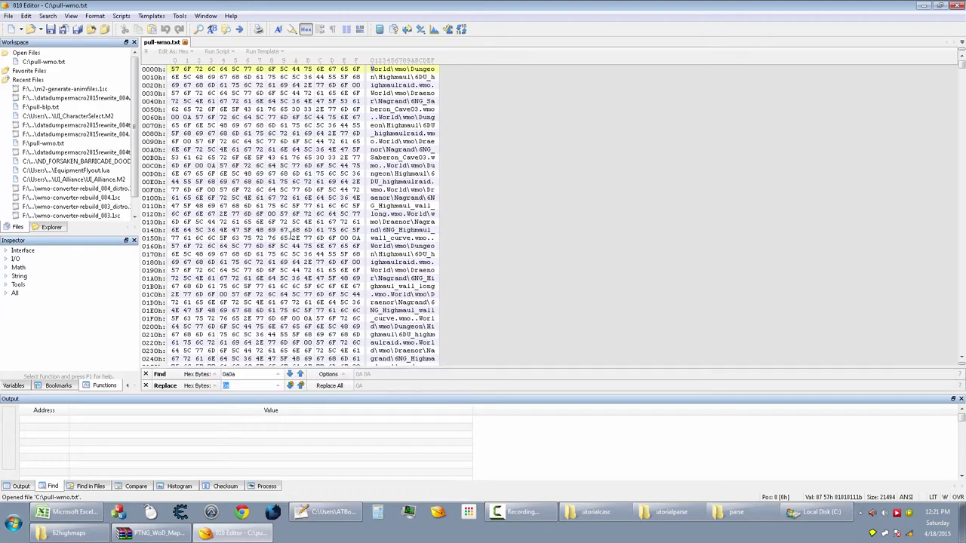
click(306, 30)
click(306, 30)
click(306, 30)
click(306, 31)
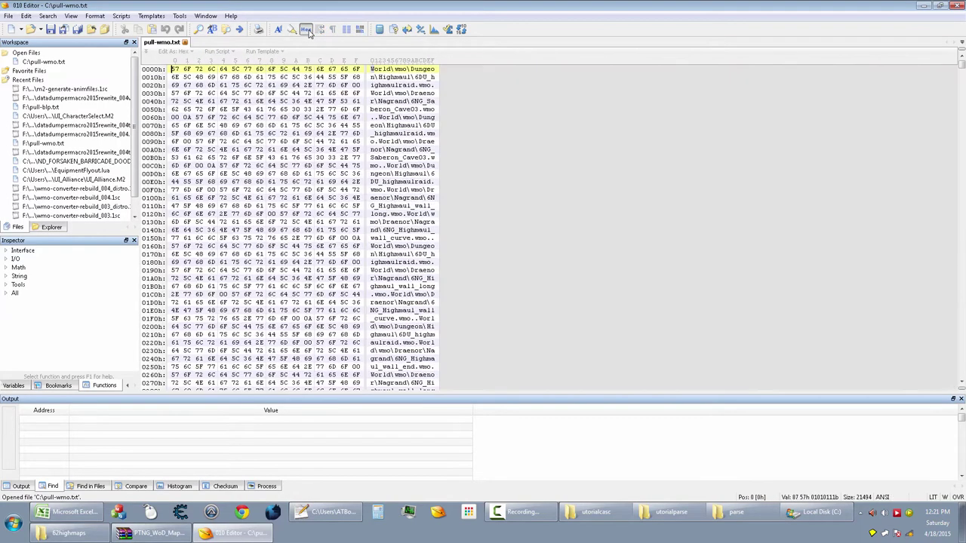
Set up a hex-byte replacement in pull-wmo.txt that finds 00 and replaces it with 0a.
click(271, 109)
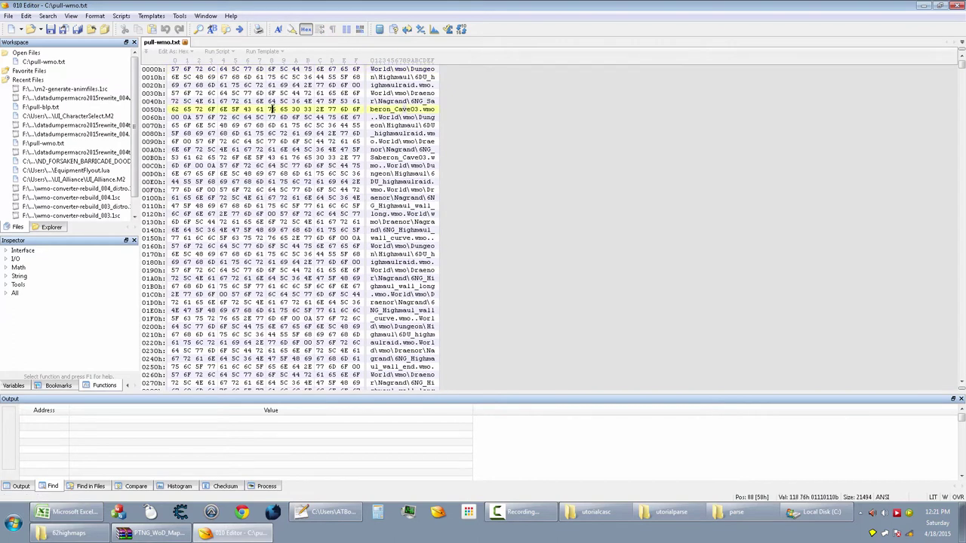
key(ctrl+r)
click(48, 16)
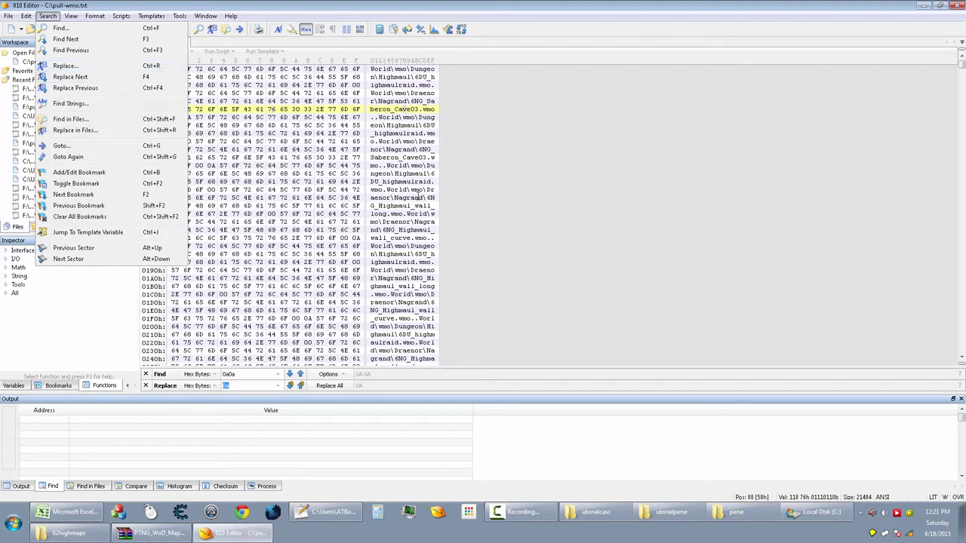
click(201, 375)
click(205, 377)
click(204, 378)
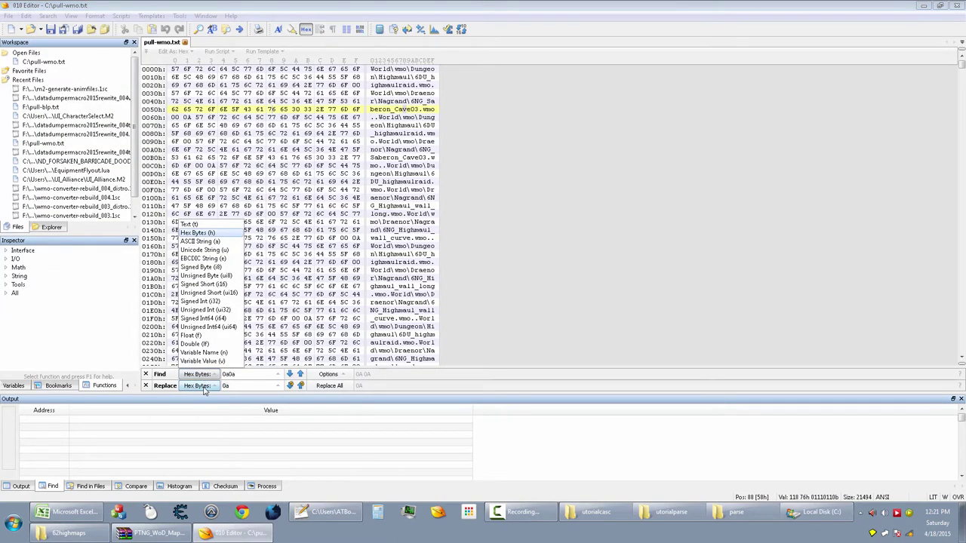
click(204, 387)
click(203, 387)
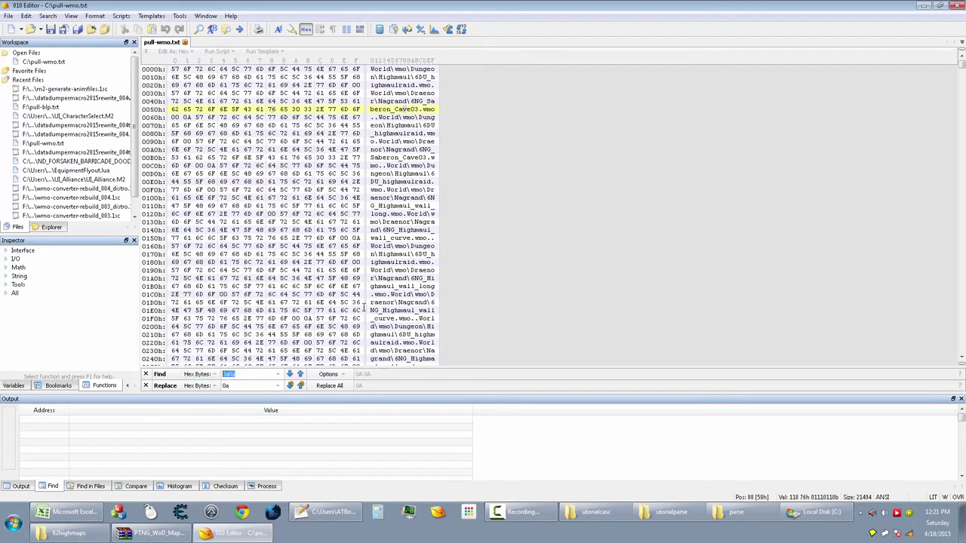
text(00)
click(230, 387)
click(327, 387)
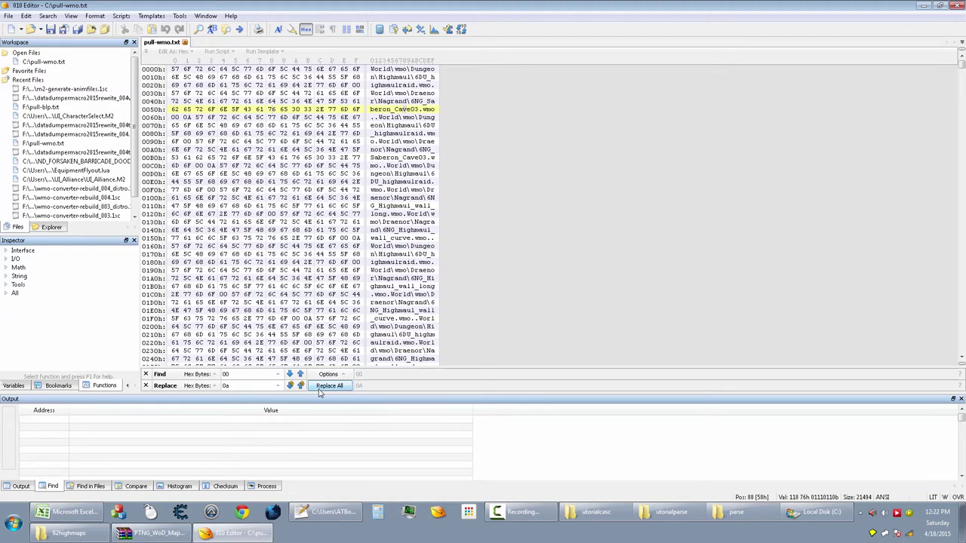
Look at the separators between file names in pull-wmo.txt in Notepad++, close that file and return to 010 Editor.
key(alt+Tab)
double_click(659, 442)
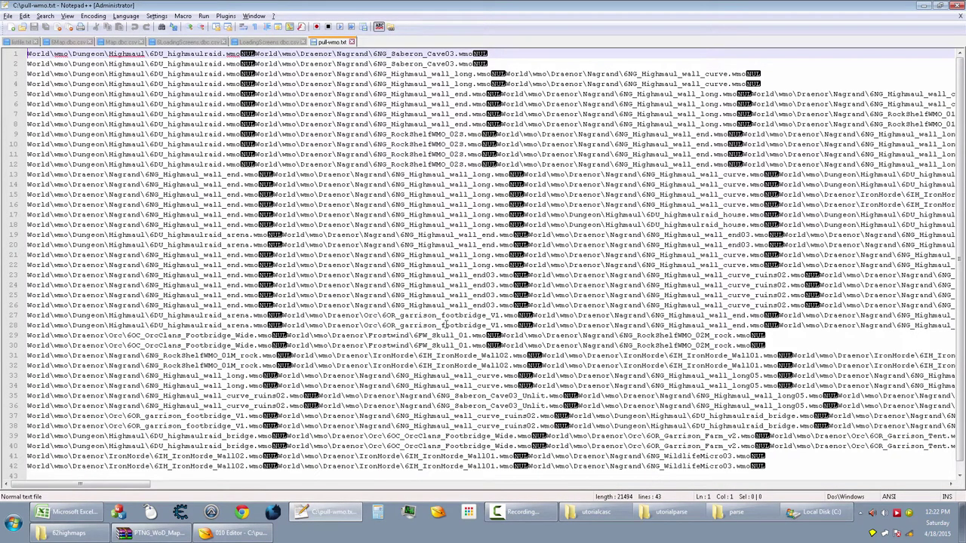
middle_click(329, 44)
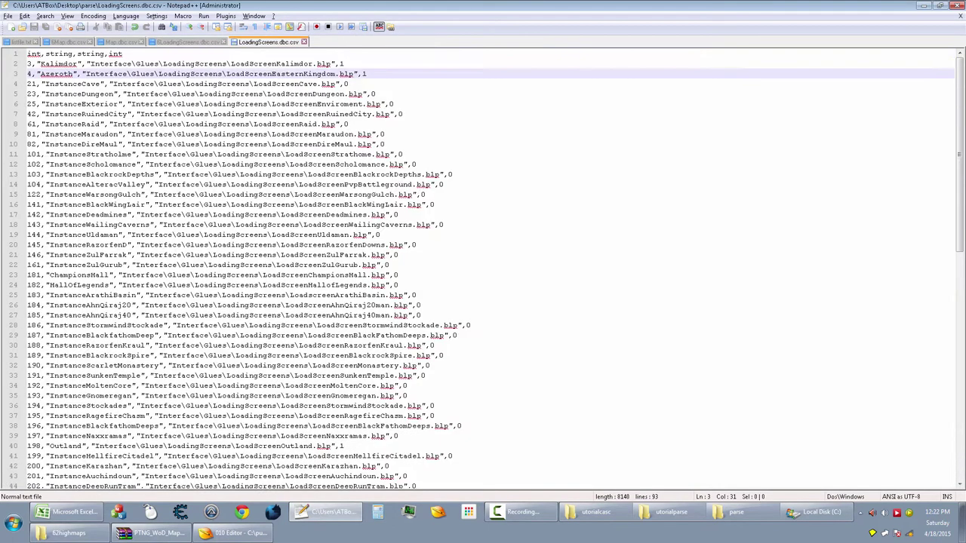
click(923, 5)
click(366, 362)
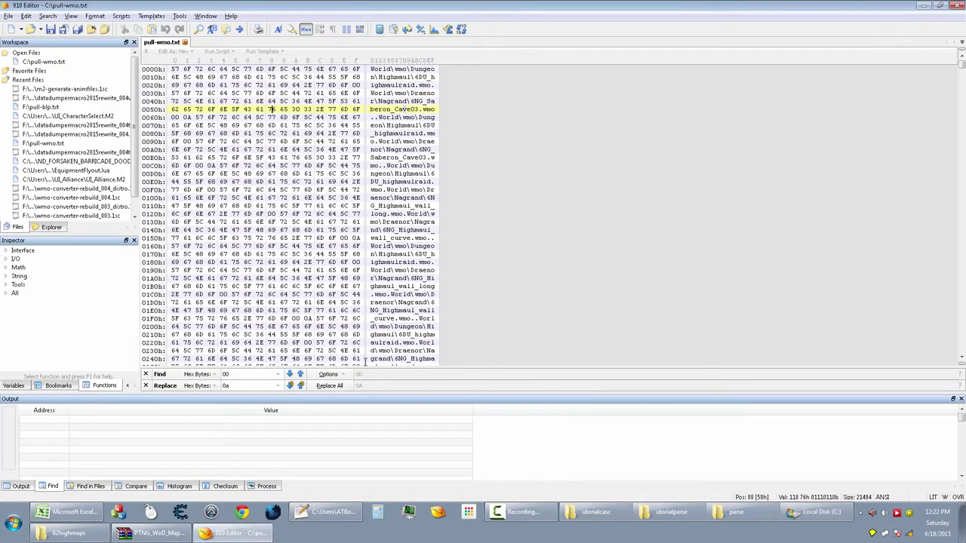
Replace every 00 byte in pull-wmo.txt with 0a.
double_click(225, 374)
double_click(228, 385)
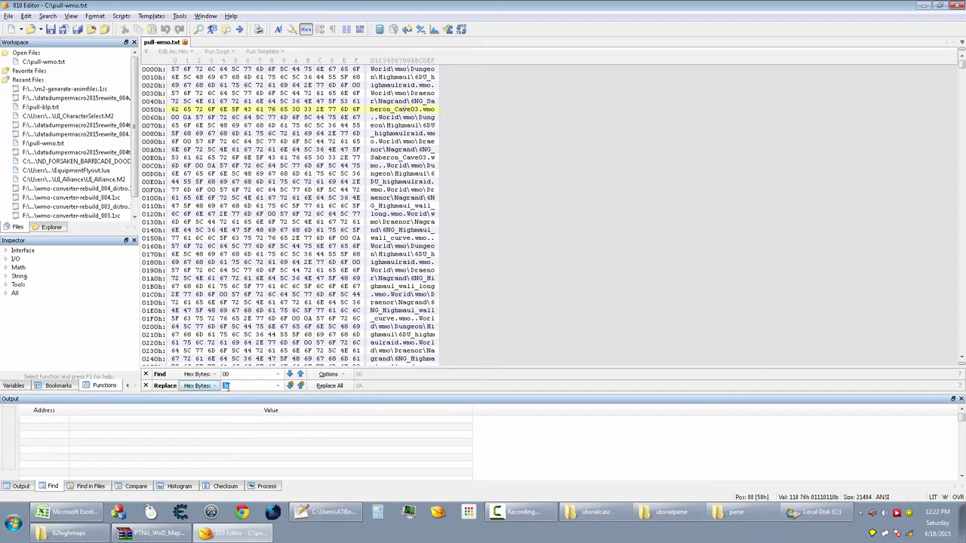
click(329, 386)
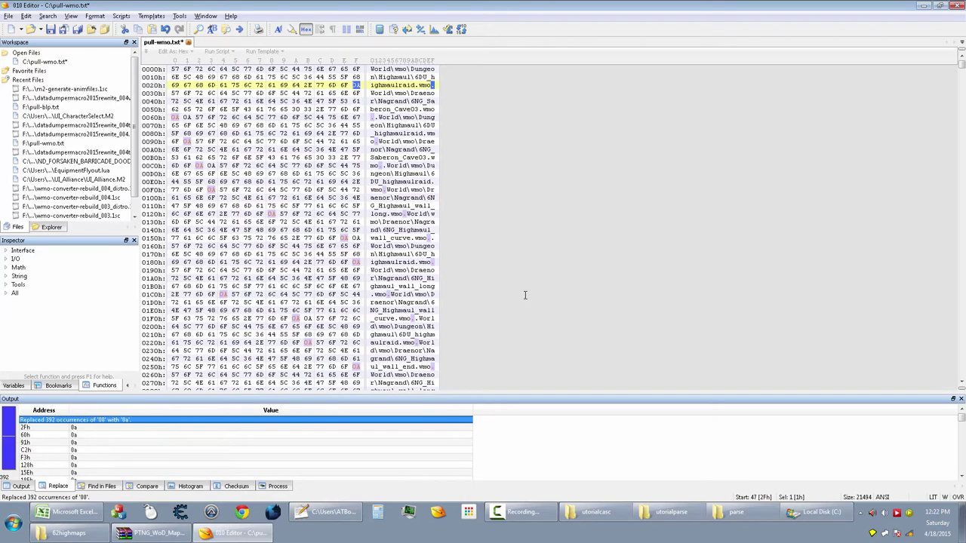
click(317, 203)
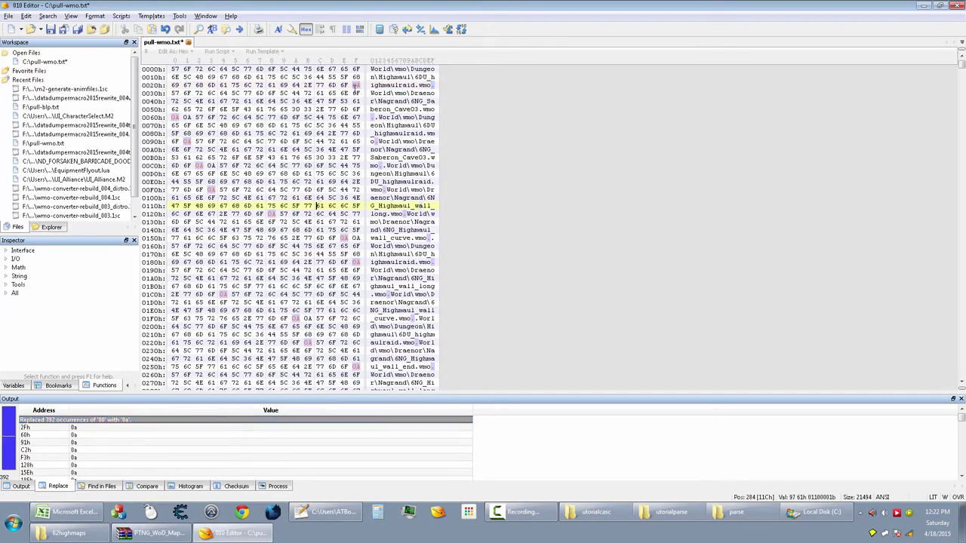
Replace all occurrences of the hex bytes 0a0a with a single 0a.
click(293, 182)
key(ctrl+r)
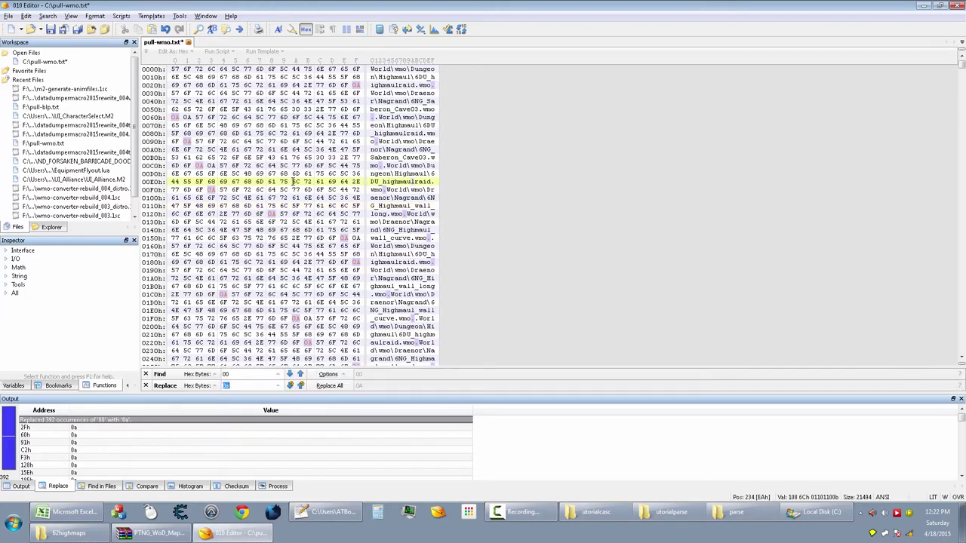
text(0a0a)
double_click(226, 386)
click(233, 387)
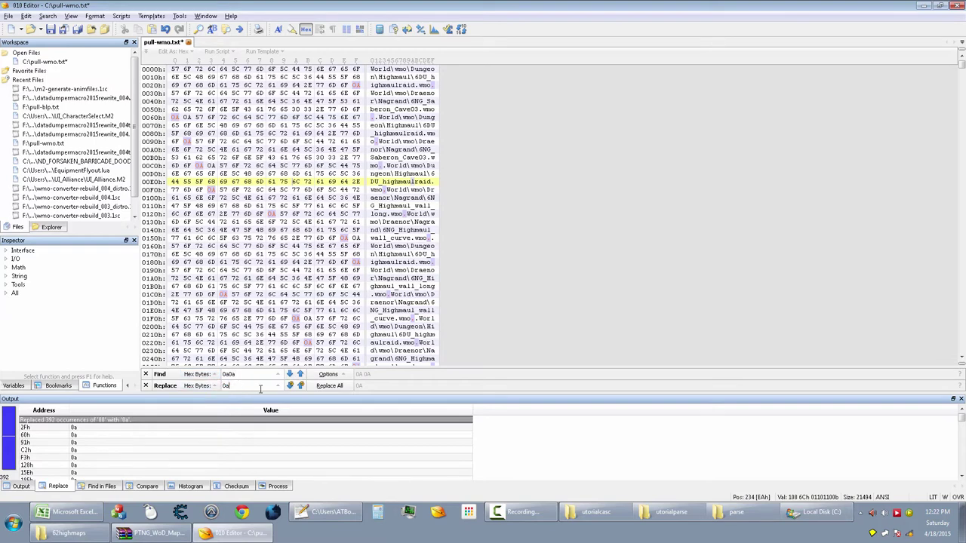
click(328, 387)
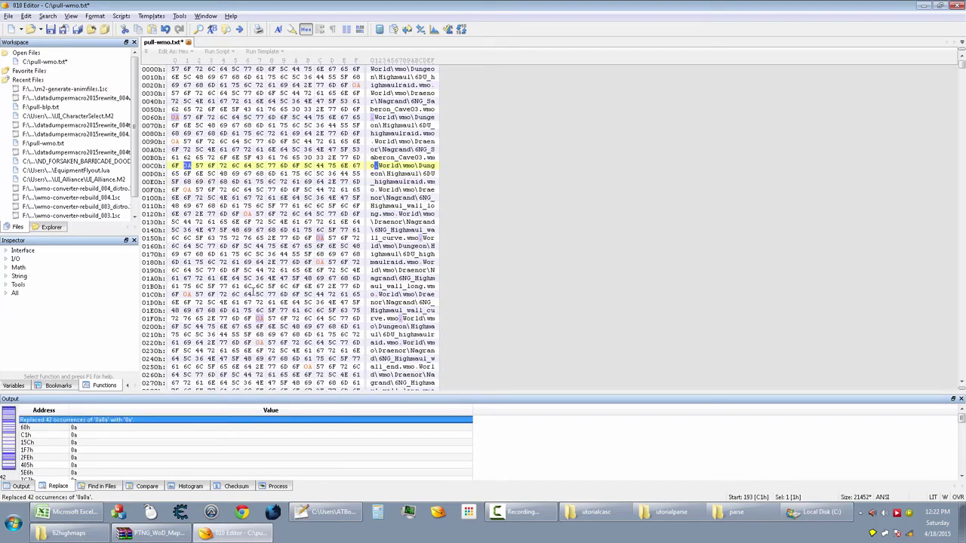
Repeat the replacement of hex bytes 0a0a with 0a across the file to catch any remaining doubles.
click(269, 237)
key(Up)
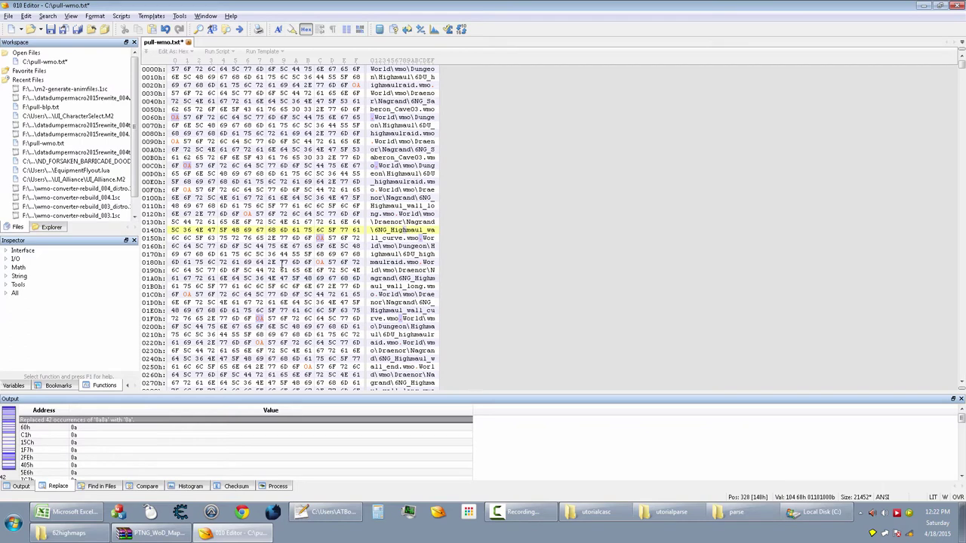
key(ctrl+r)
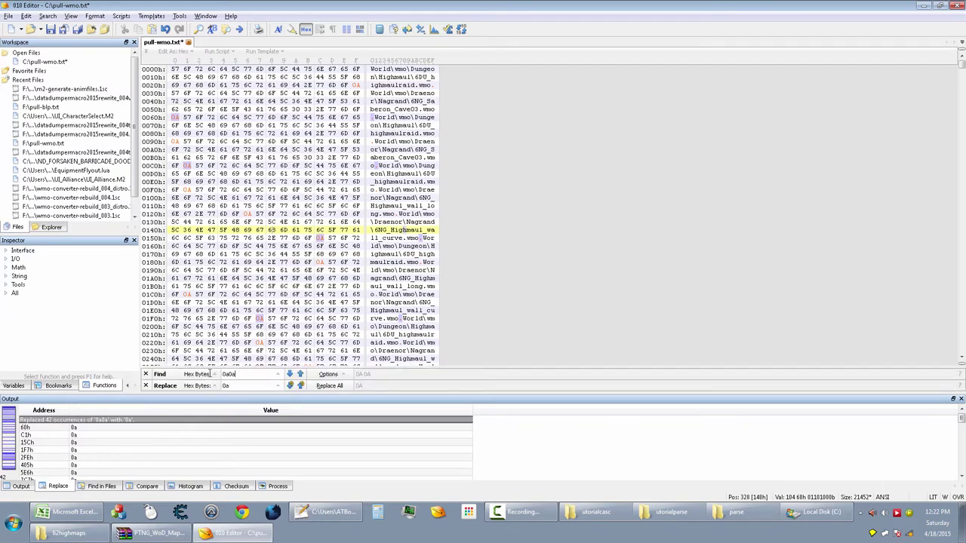
click(238, 374)
click(329, 386)
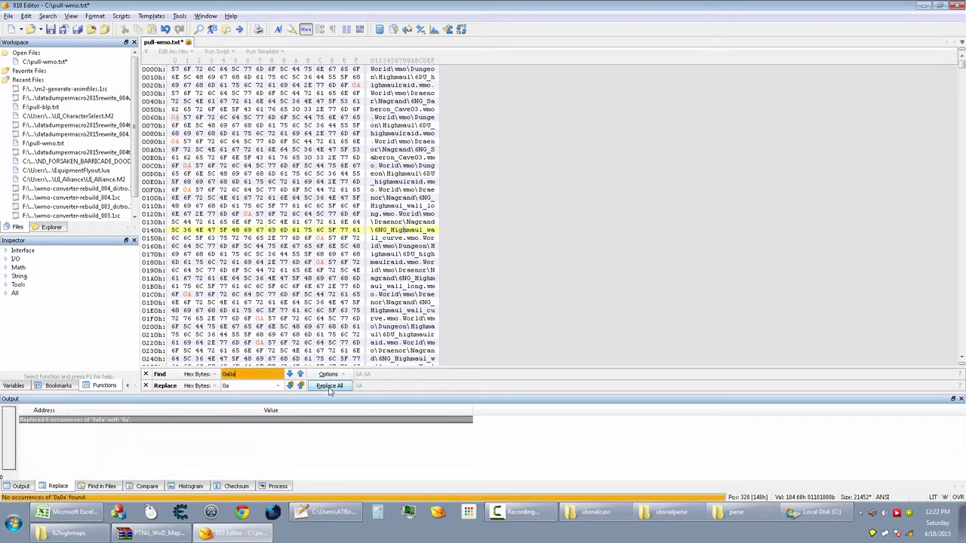
click(259, 311)
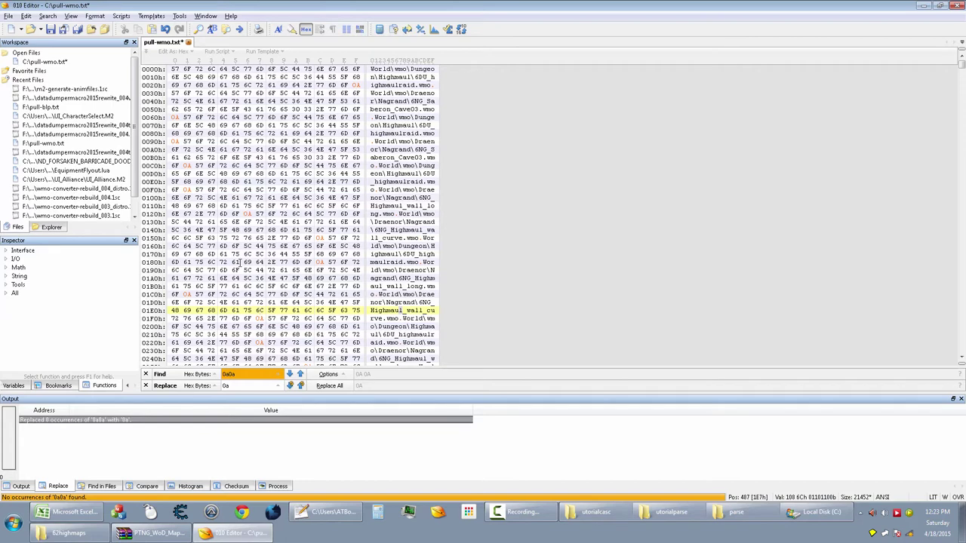
click(261, 222)
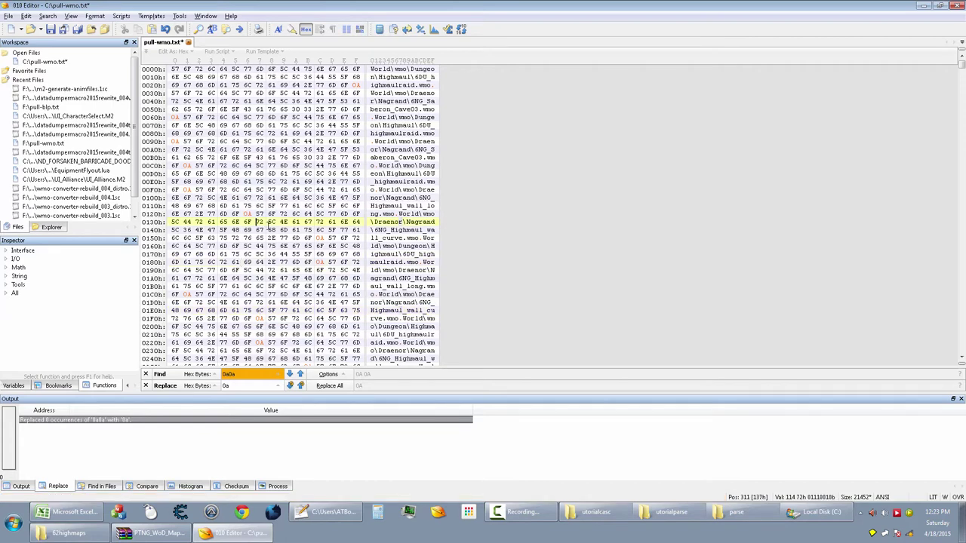
double_click(238, 375)
text(0a0a)
double_click(241, 386)
click(329, 386)
Save pull-wmo.txt and close 010 Editor, and reopen the file from drive C: in Notepad++.
click(247, 238)
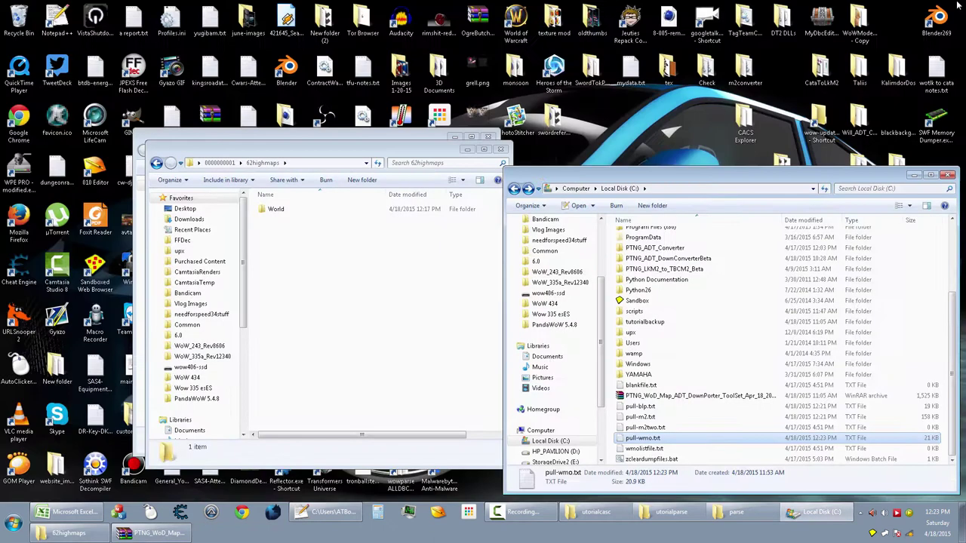
click(956, 5)
click(407, 367)
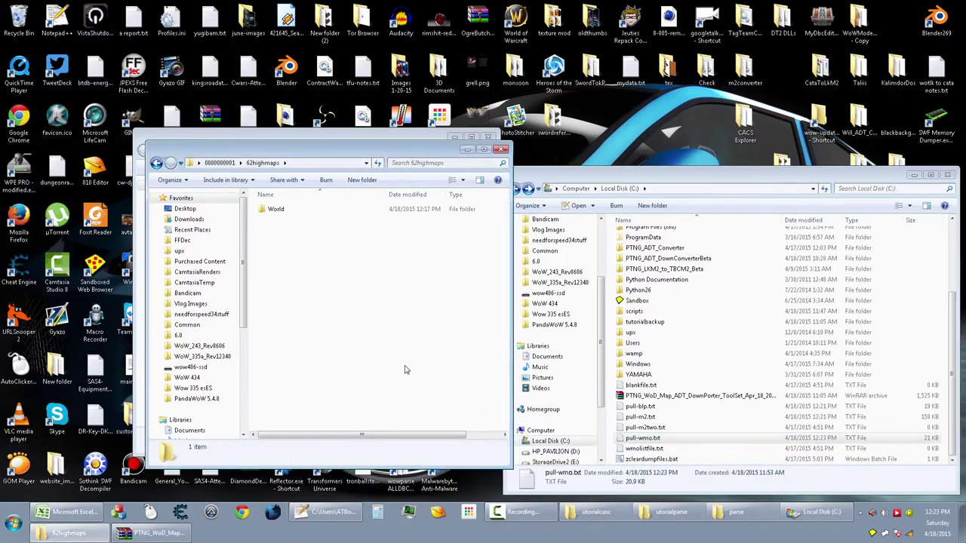
double_click(642, 443)
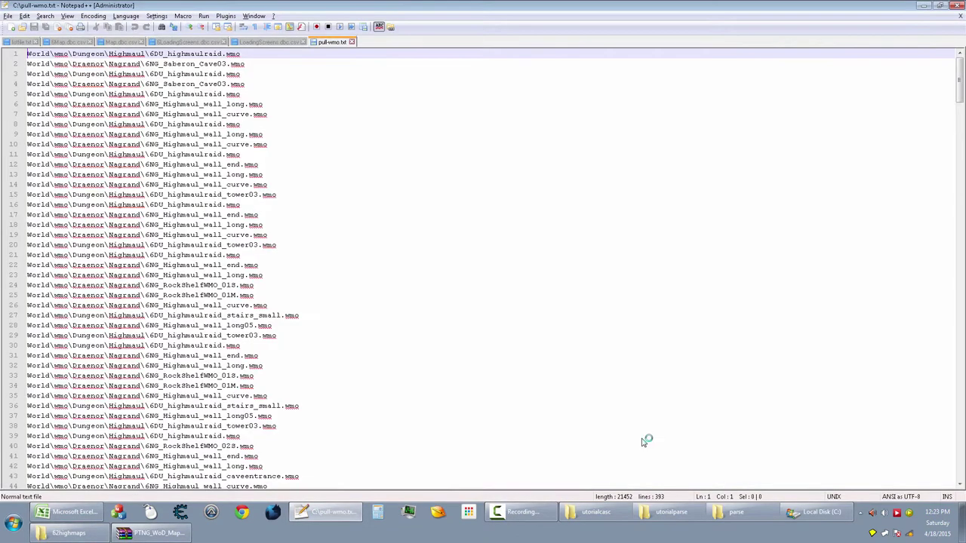
click(487, 378)
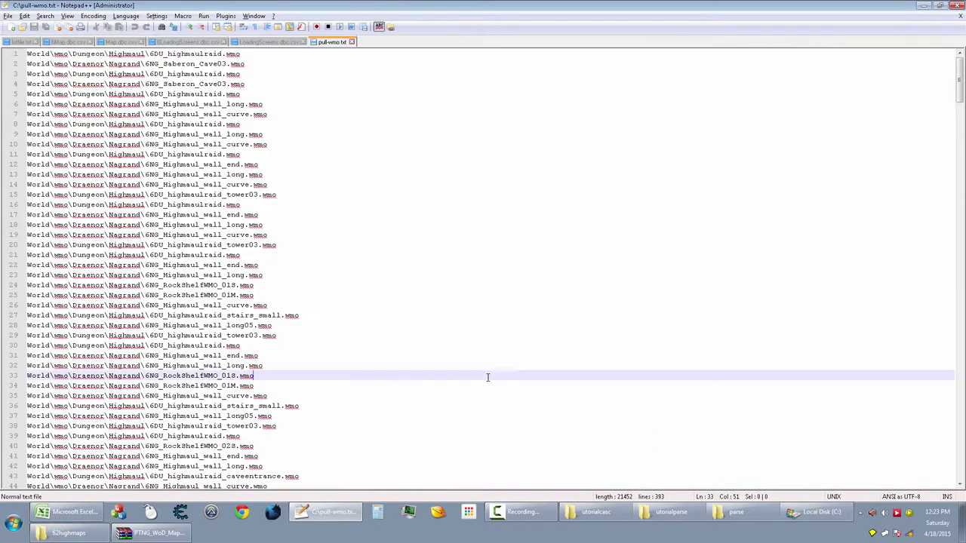
Select and copy the entire WMO file name list in pull-wmo.txt.
click(352, 323)
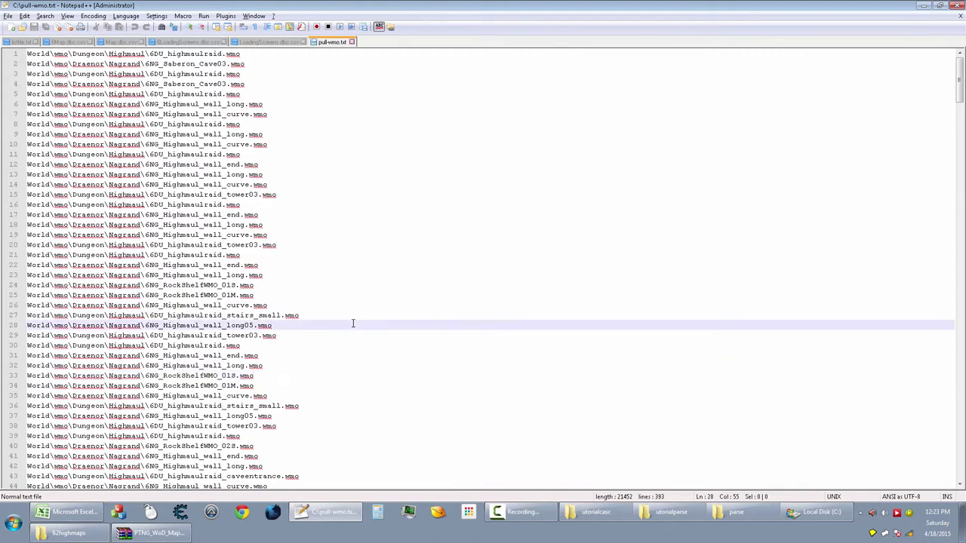
key(ctrl+a)
click(353, 323)
key(ctrl+a)
key(ctrl+c)
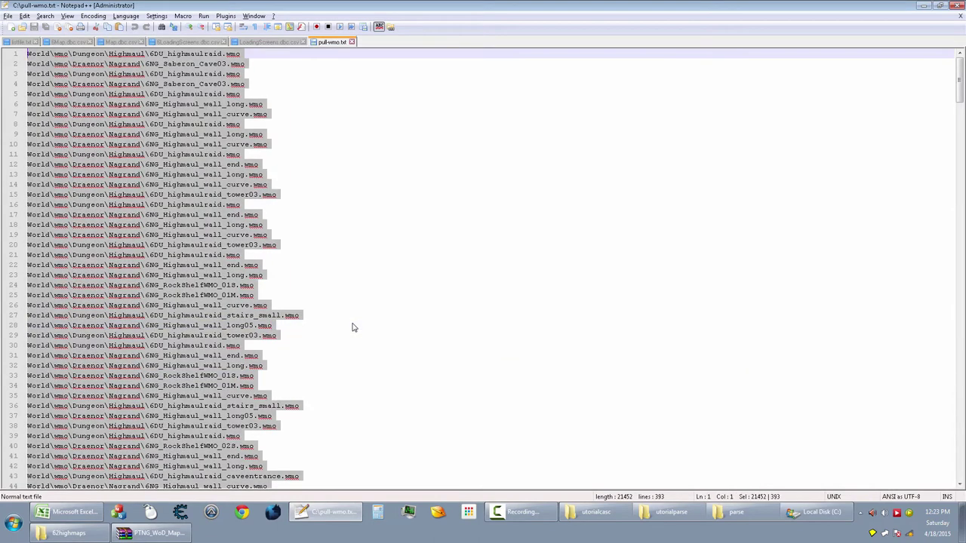
Switch to Excel, add a new sheet to wow-mapname-maker2.xlsx and paste the WMO list into column A.
click(71, 513)
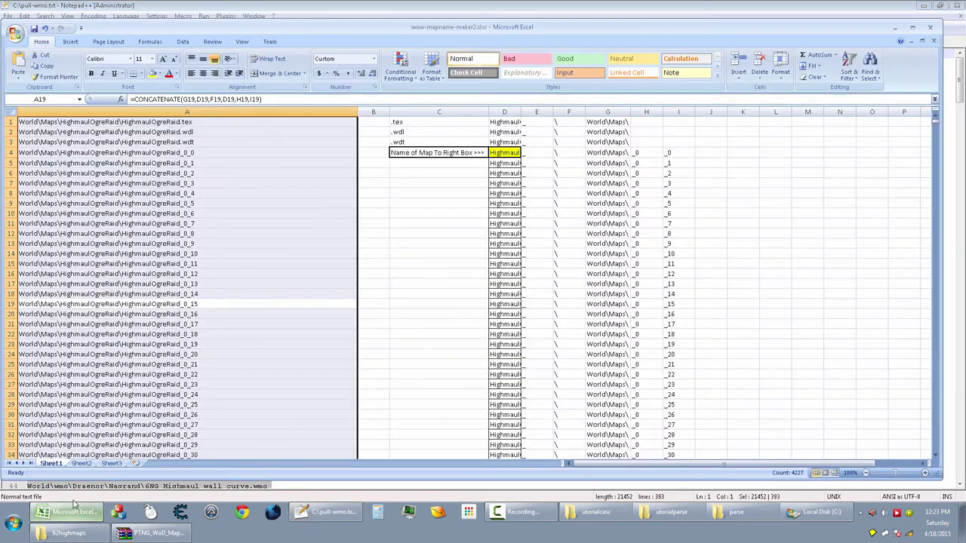
click(82, 463)
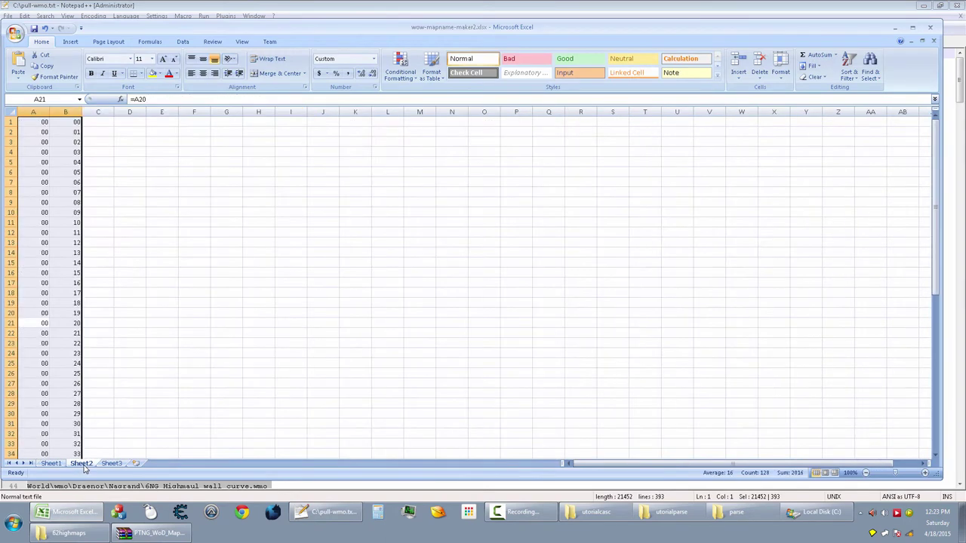
click(111, 463)
click(140, 465)
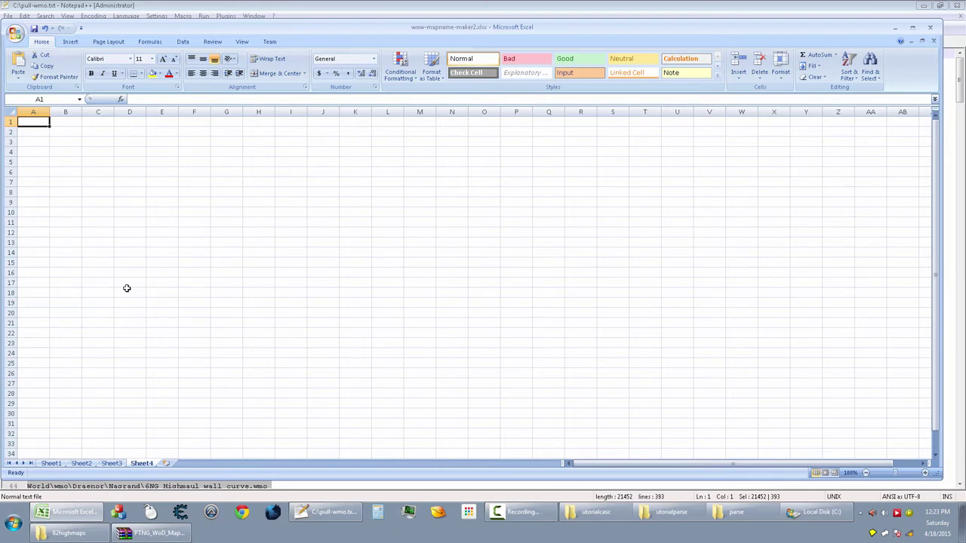
key(ctrl+v)
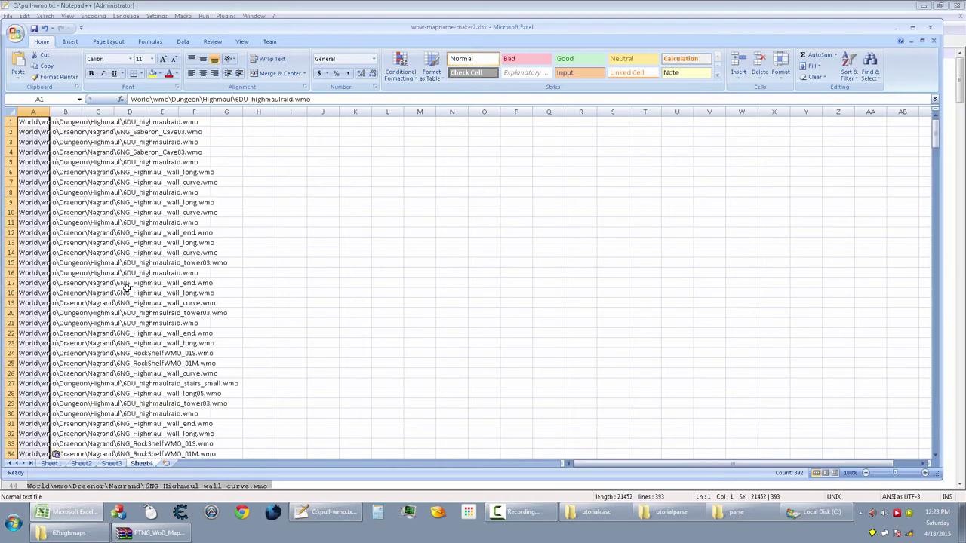
Fit column A to its entries and remove its duplicate values, treating the data as having no headers.
double_click(51, 112)
click(182, 41)
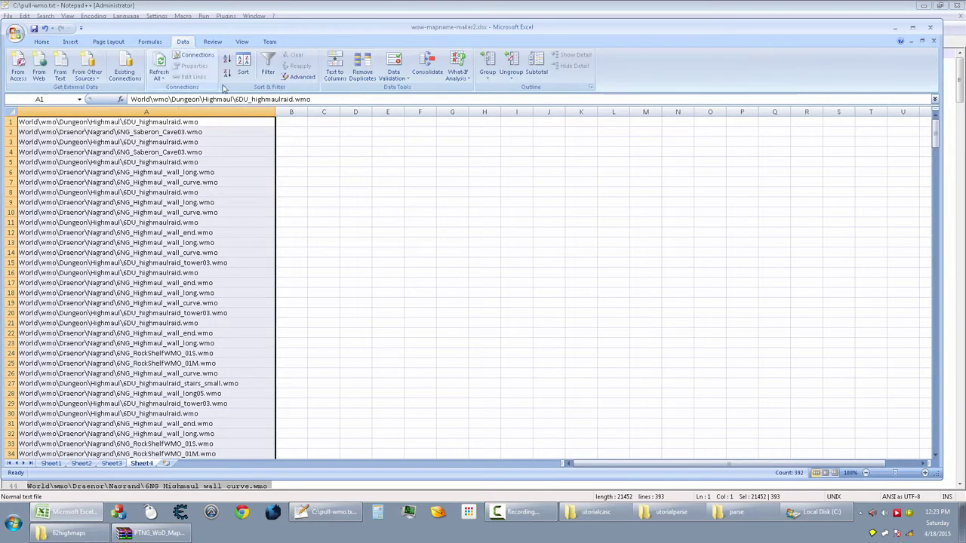
click(362, 67)
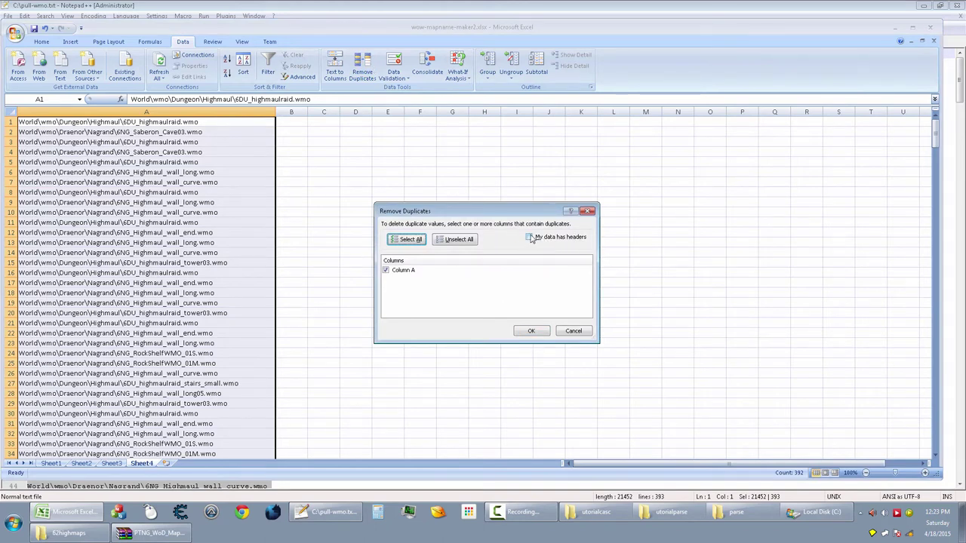
click(529, 331)
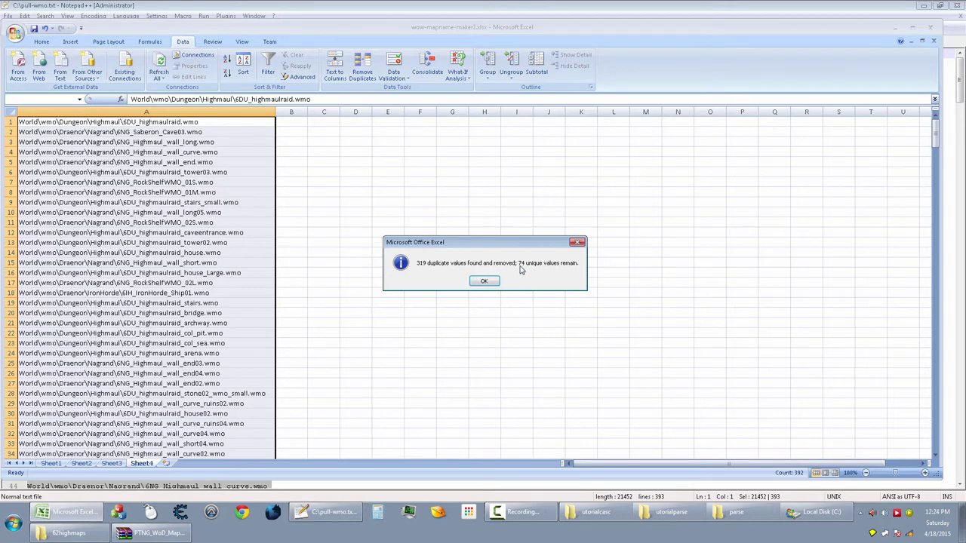
click(488, 281)
Copy the whole deduplicated column A and check the list down to its last entry.
click(194, 270)
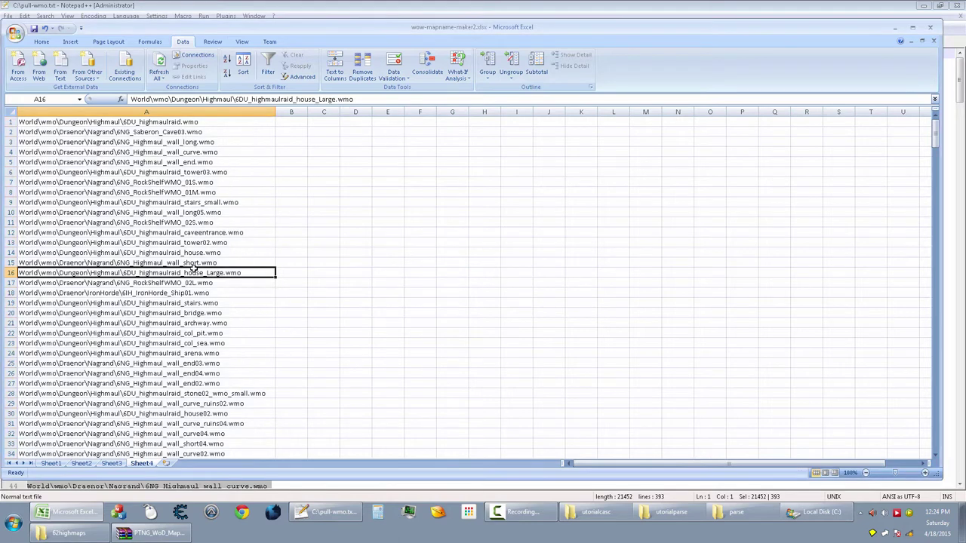
key(ctrl+space)
key(ctrl+c)
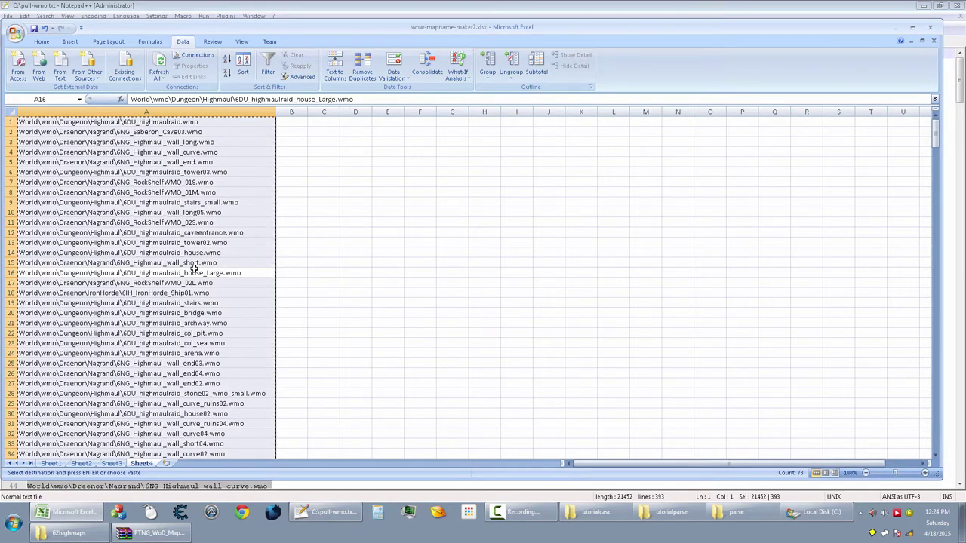
scroll(194, 270, down, 14)
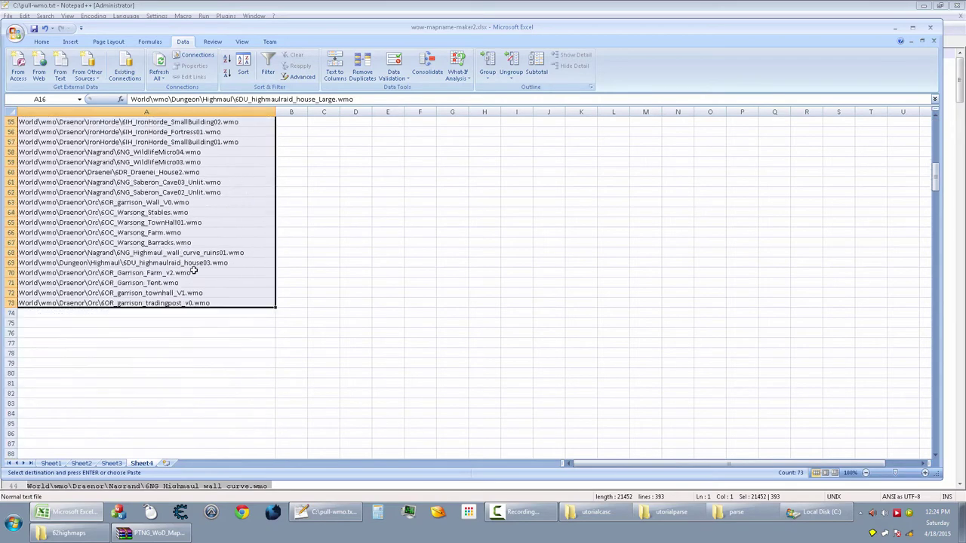
Switch to Notepad++, replace all of listfile.txt with the copied deduplicated WMO list and save the file.
scroll(194, 270, up, 14)
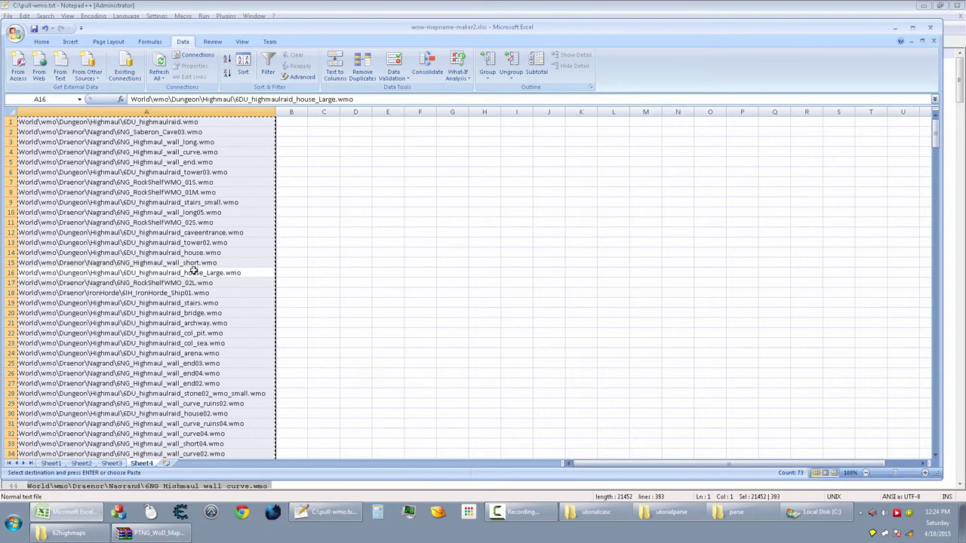
click(328, 512)
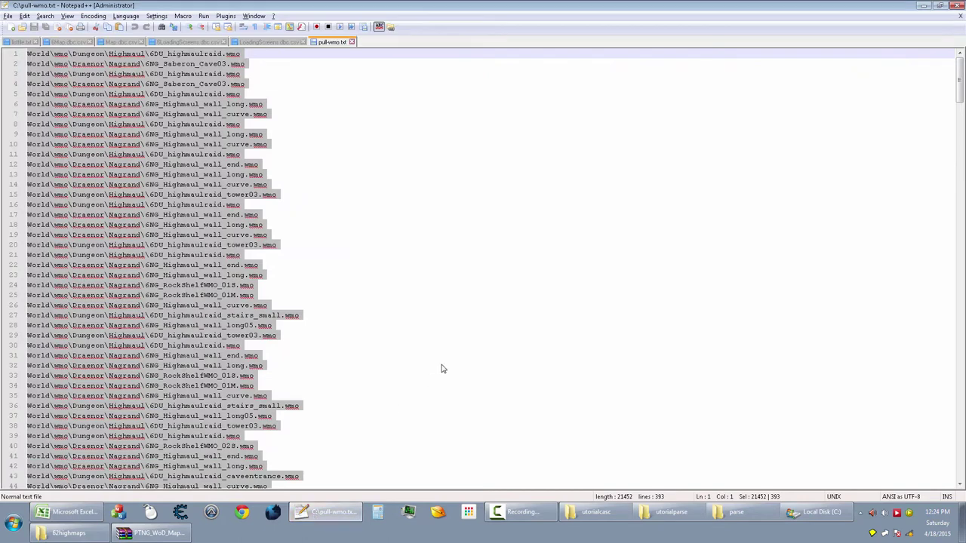
click(20, 42)
key(ctrl+a)
key(ctrl+v)
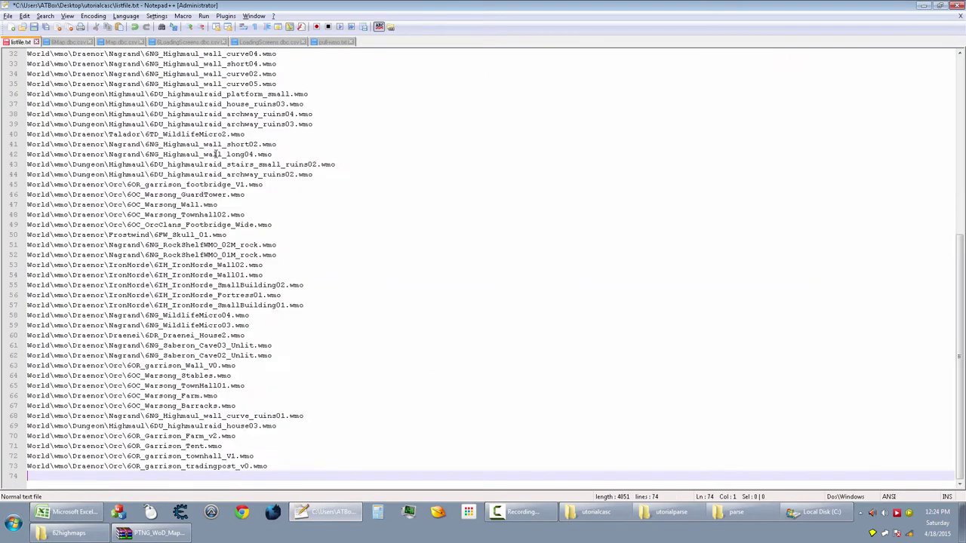
key(ctrl+s)
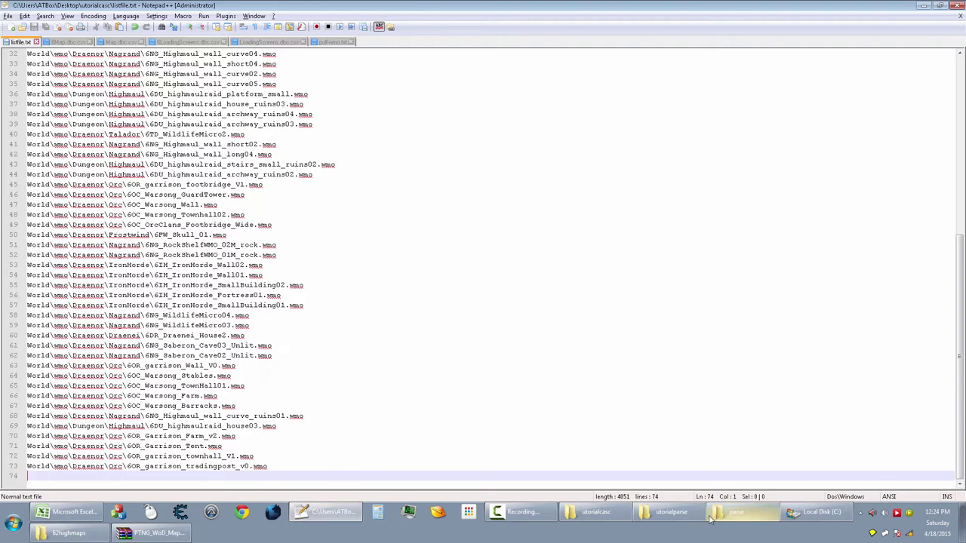
Start CASCExplorer.exe from the utorialcasc folder, look inside World\wmo and return to the root.
click(607, 516)
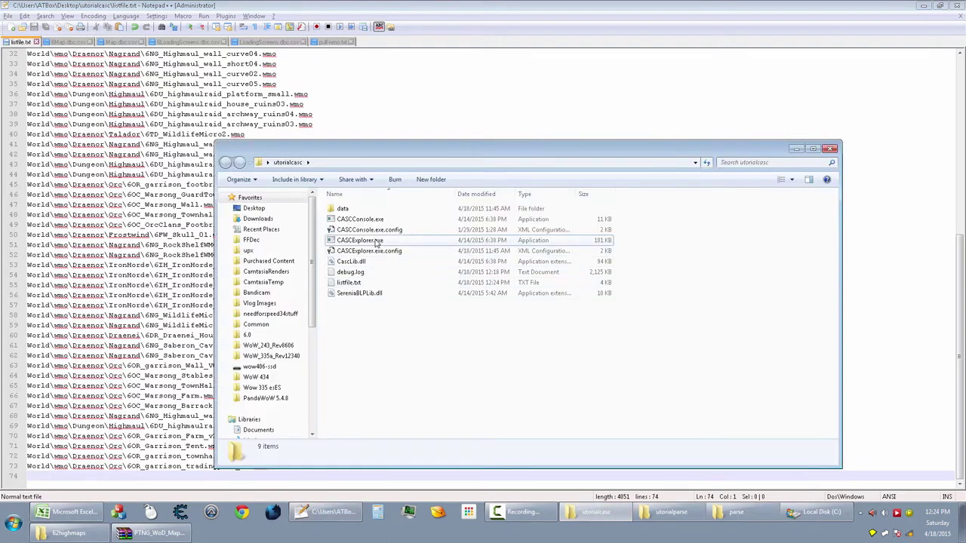
double_click(377, 240)
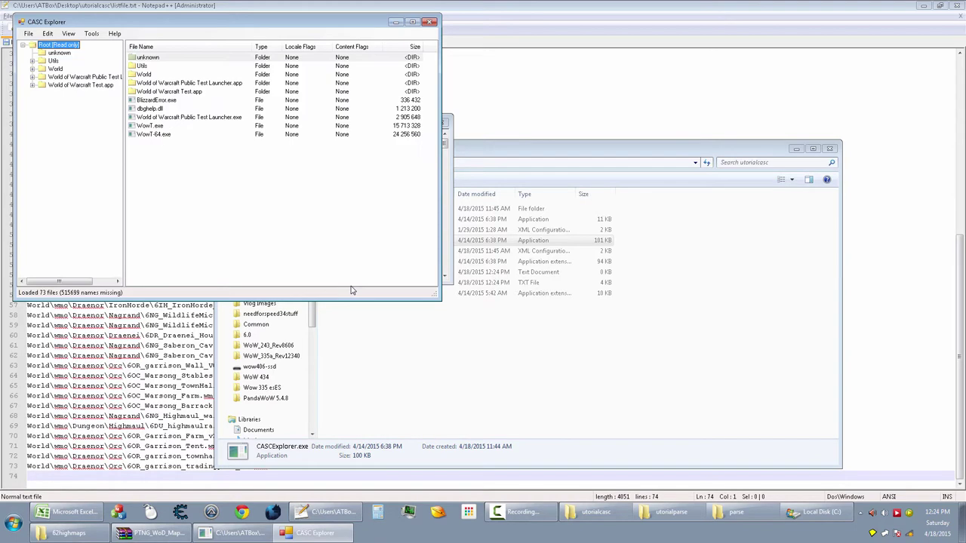
double_click(153, 76)
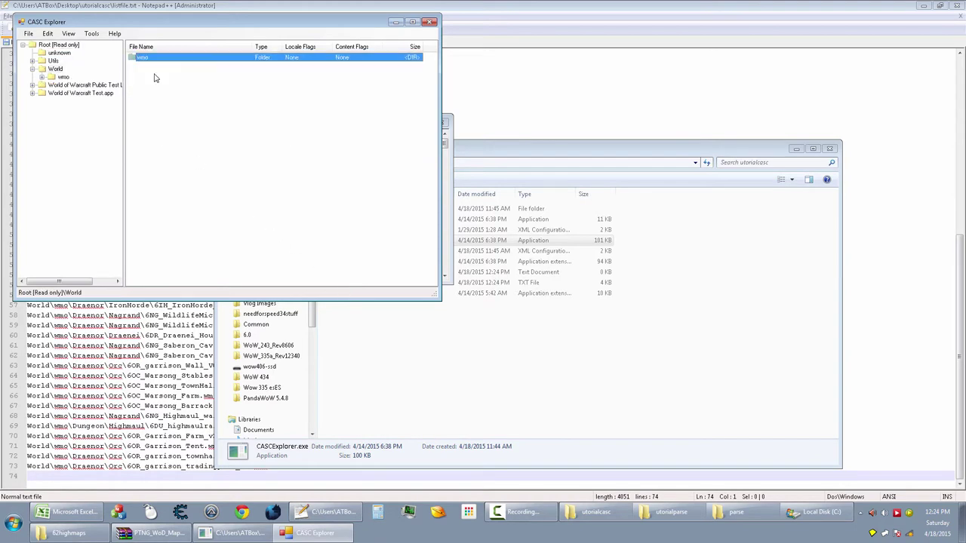
double_click(158, 60)
click(60, 45)
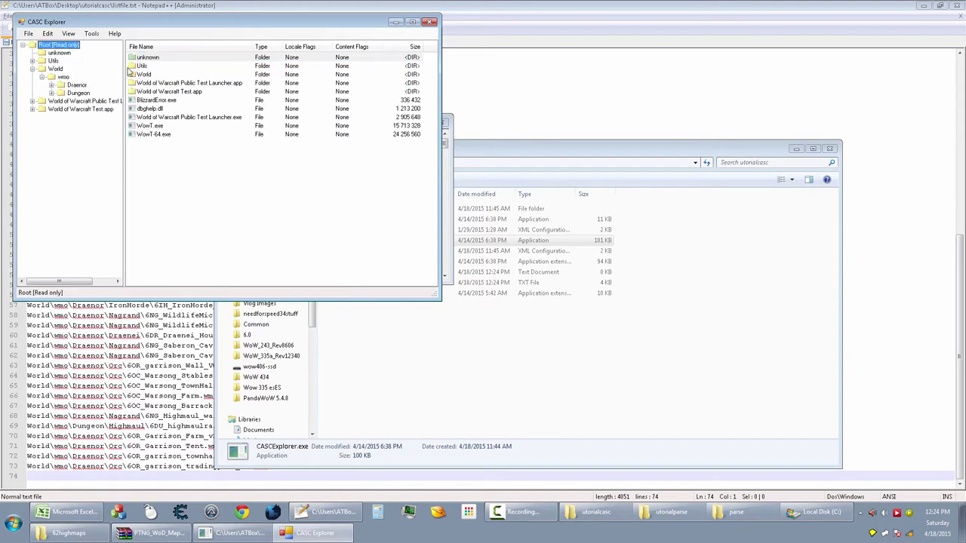
click(145, 75)
right_click(144, 75)
click(172, 82)
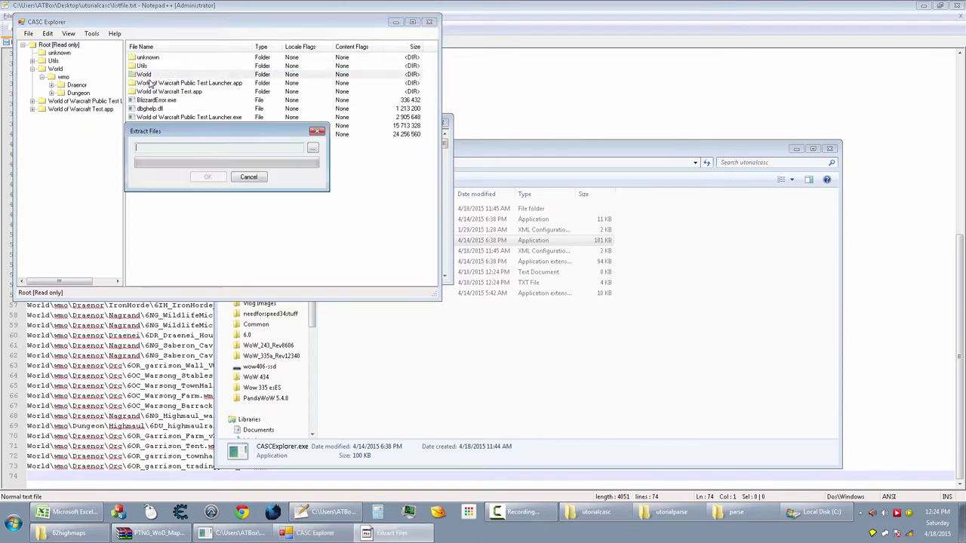
click(312, 147)
click(444, 325)
click(436, 350)
text(62)
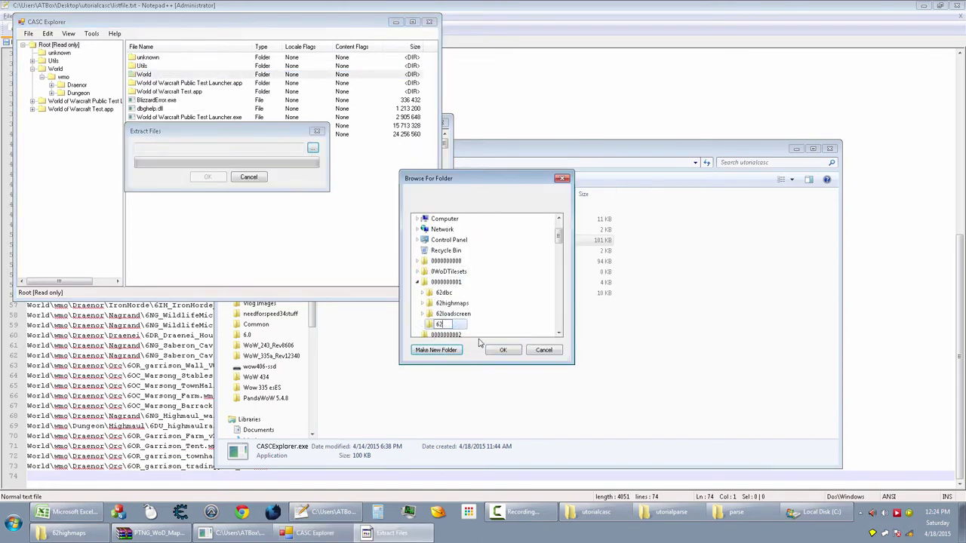
text(highwmo)
click(502, 350)
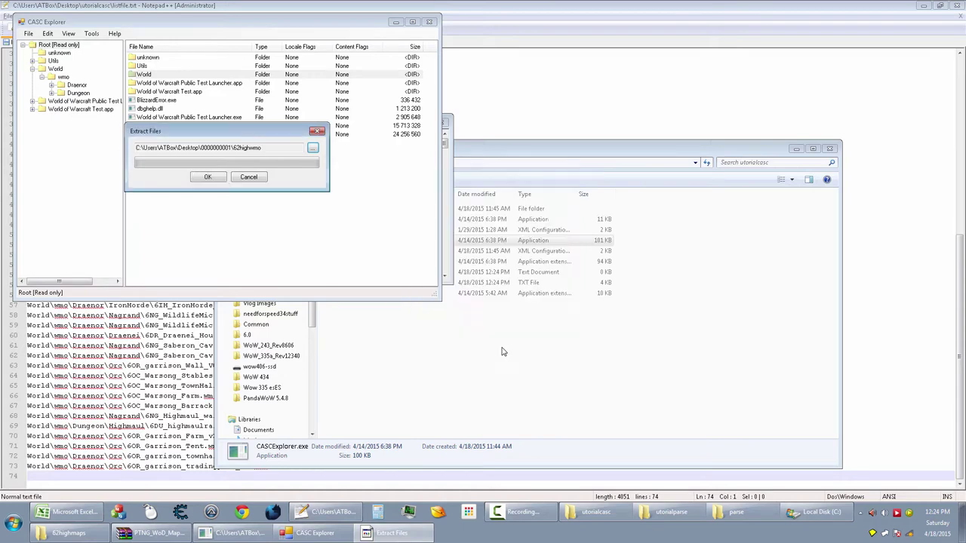
Recheck 62highwmo as the destination, run the extraction of the World folder and close CASC Explorer.
click(312, 147)
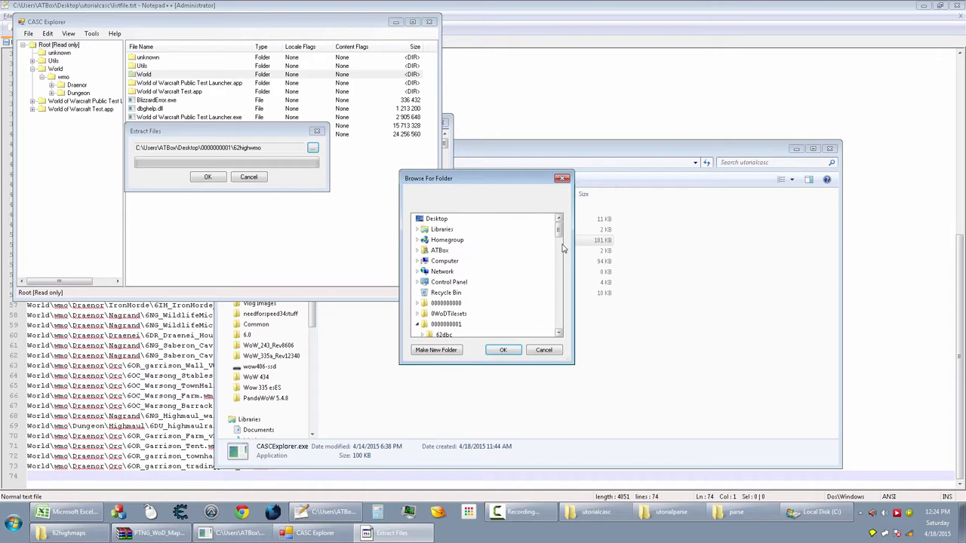
click(559, 333)
click(559, 333)
click(559, 333)
click(559, 332)
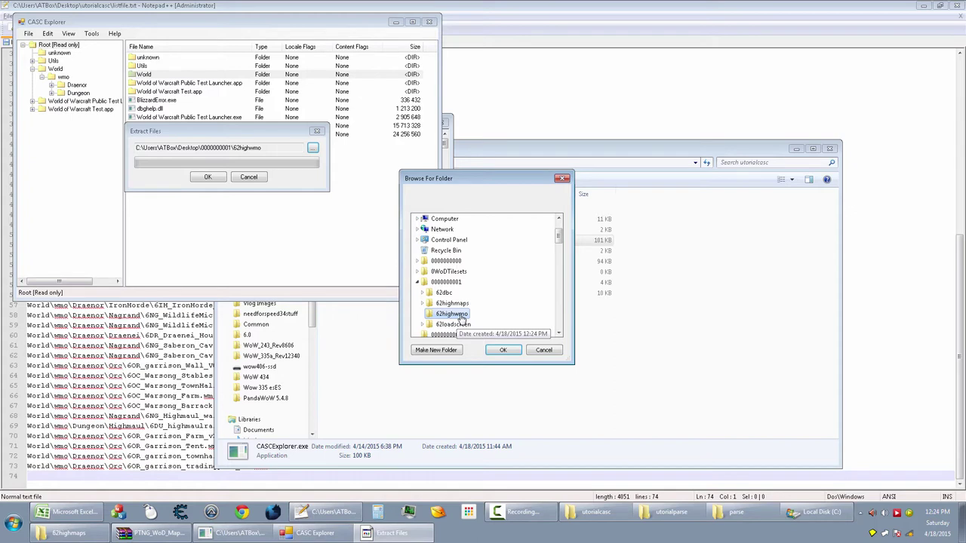
click(500, 350)
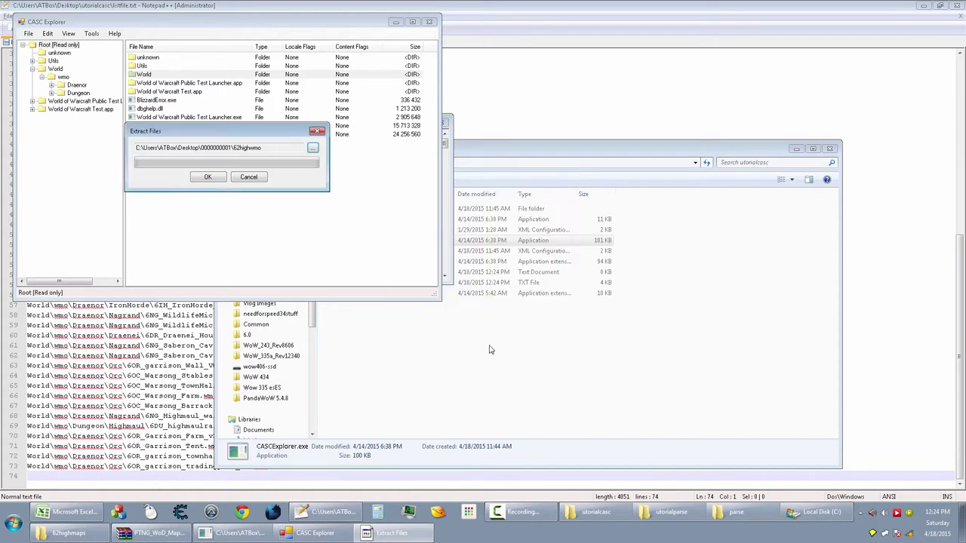
click(208, 179)
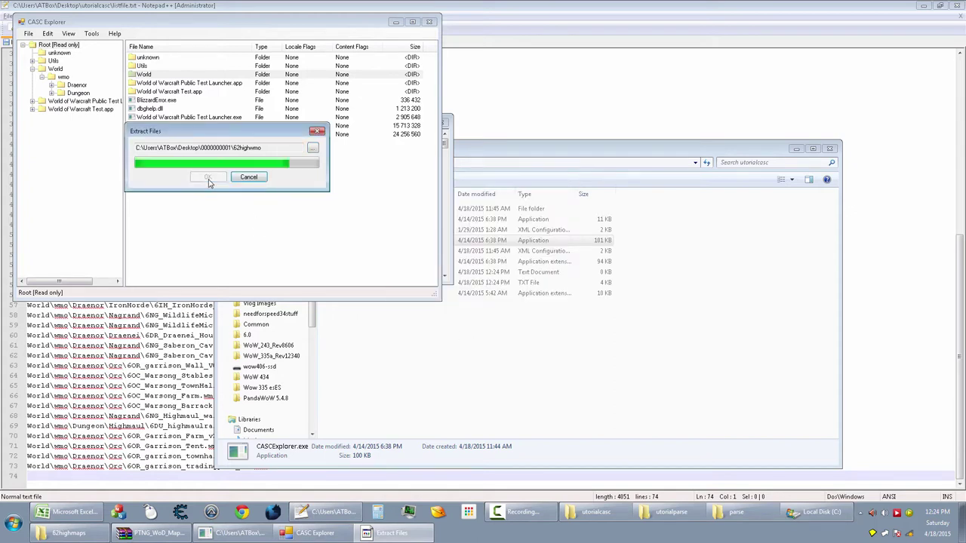
click(430, 21)
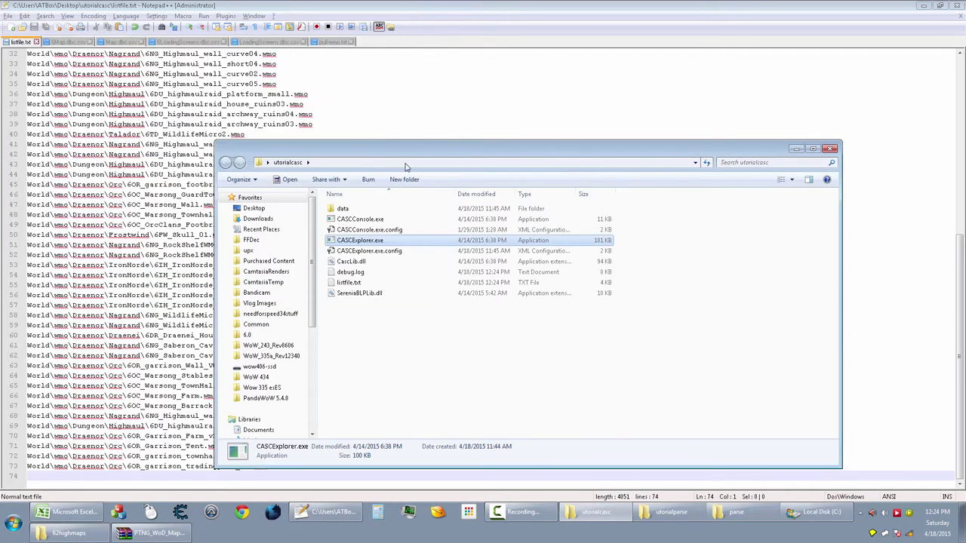
click(796, 149)
click(923, 6)
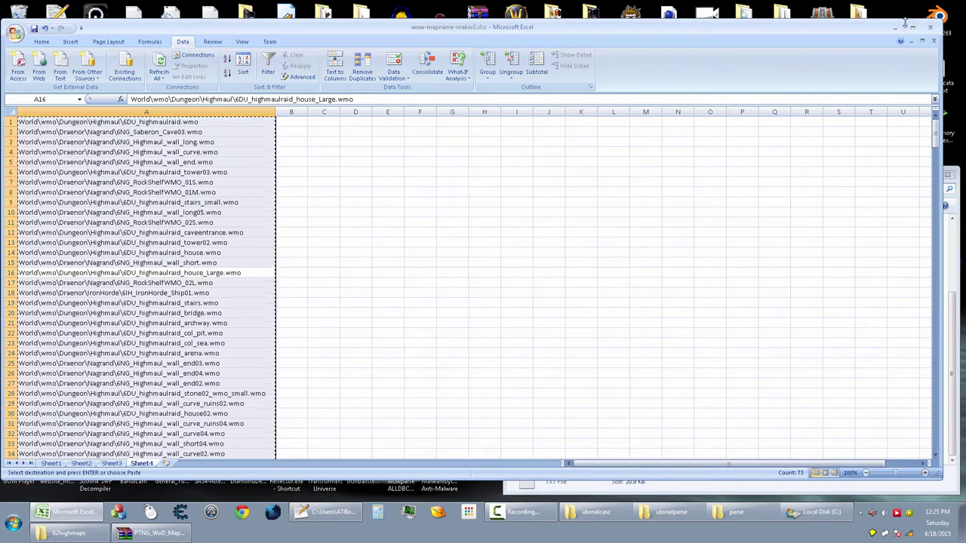
click(923, 6)
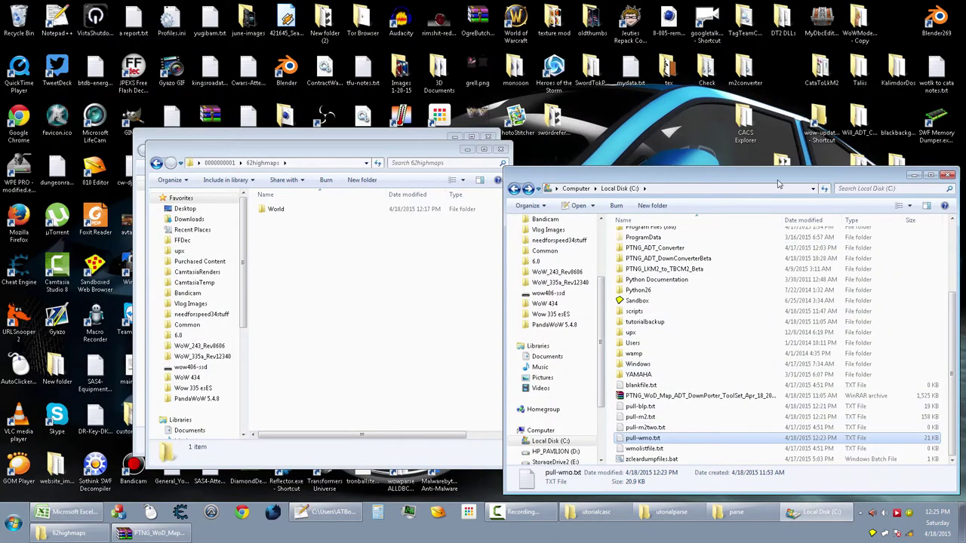
click(367, 259)
click(220, 162)
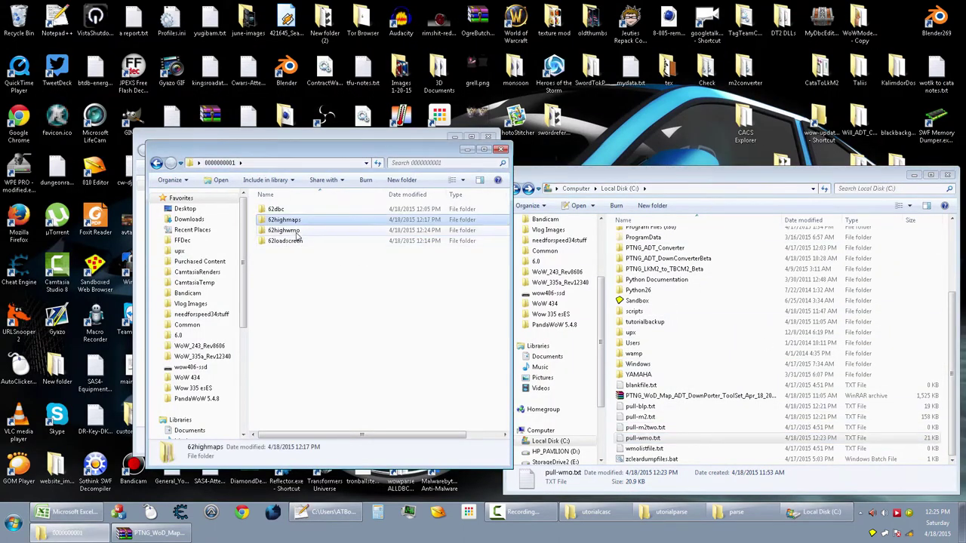
double_click(298, 240)
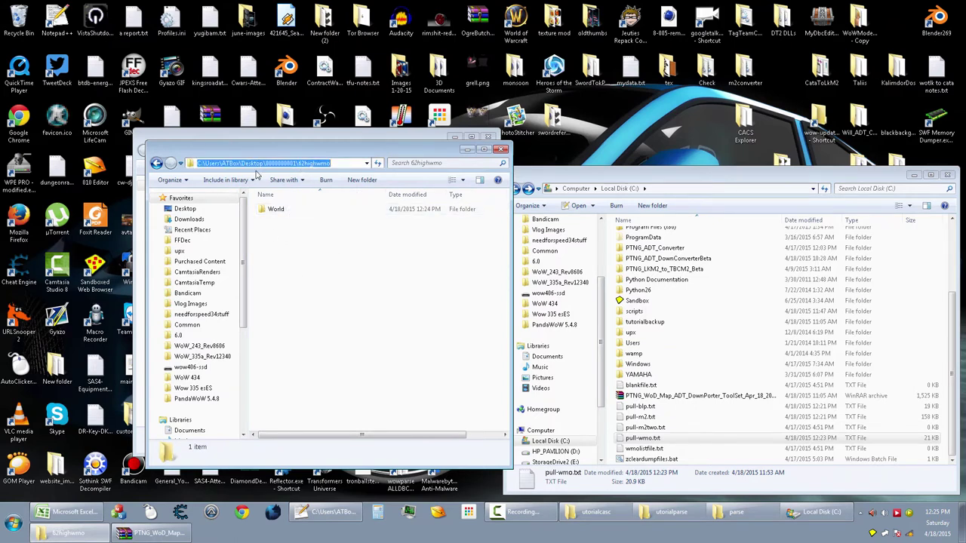
Rename the 62highwmo folder as 62highwmo1 and open it.
click(157, 163)
click(283, 230)
click(300, 231)
text(1)
key(Return)
double_click(291, 231)
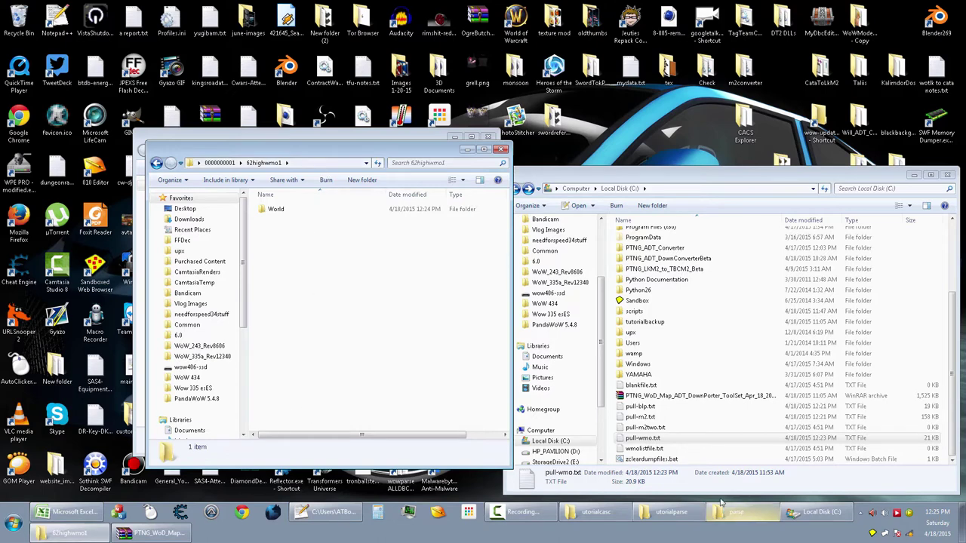
Run xdatadumper on the 62highwmo1 folder, close its console and open wmolistfile.txt from drive C.
click(326, 165)
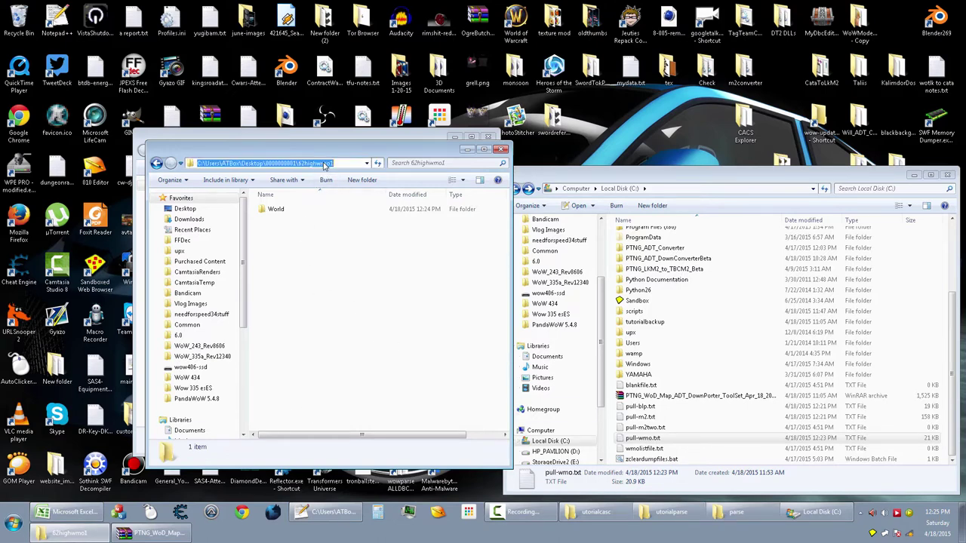
text(xda)
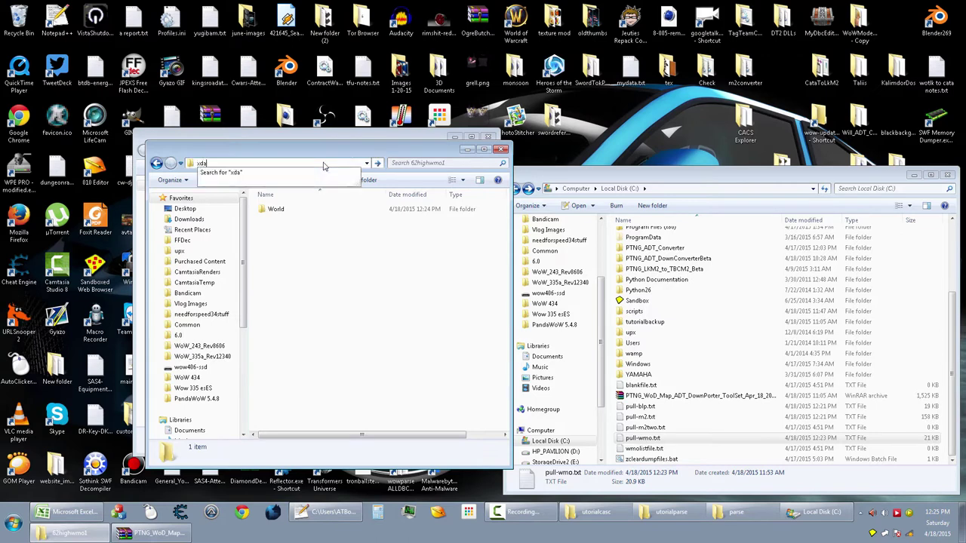
text(tadumper)
key(Return)
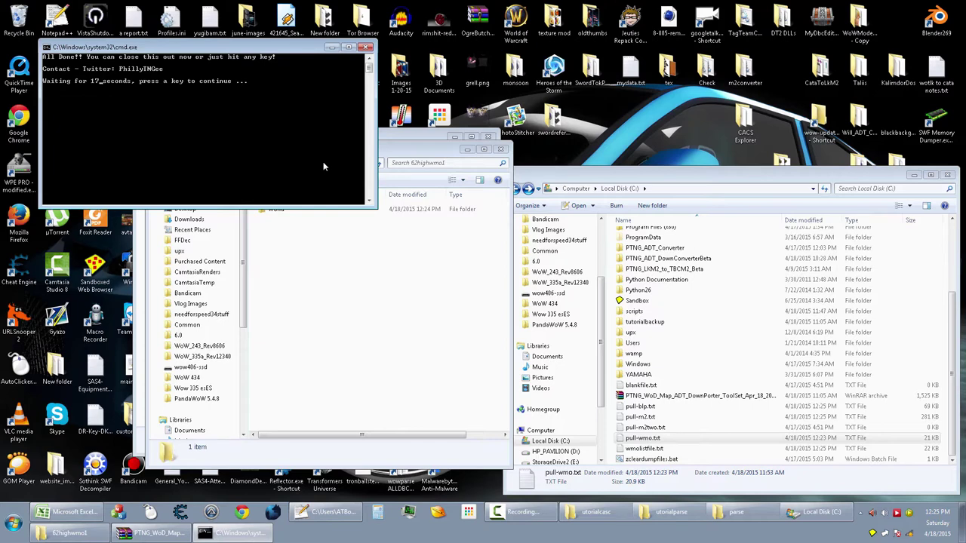
key(Return)
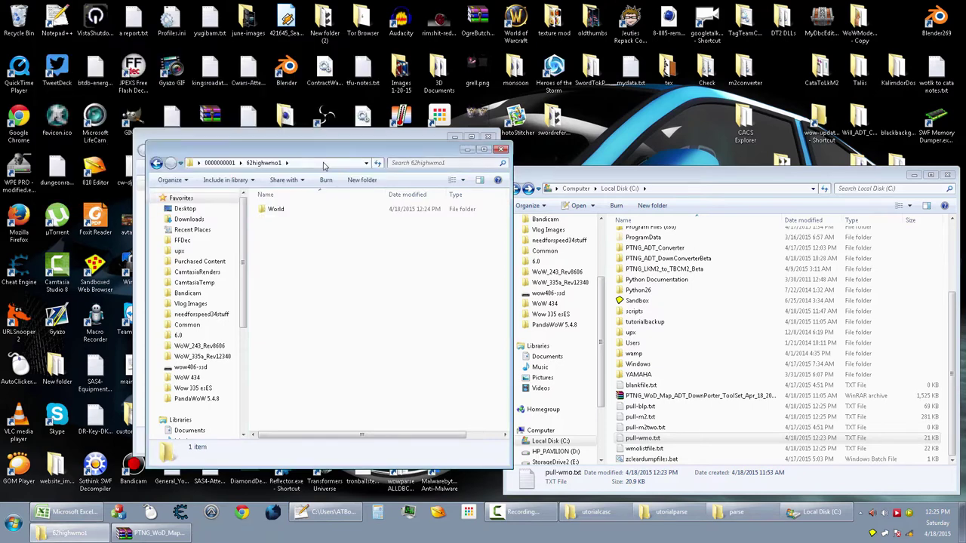
click(659, 449)
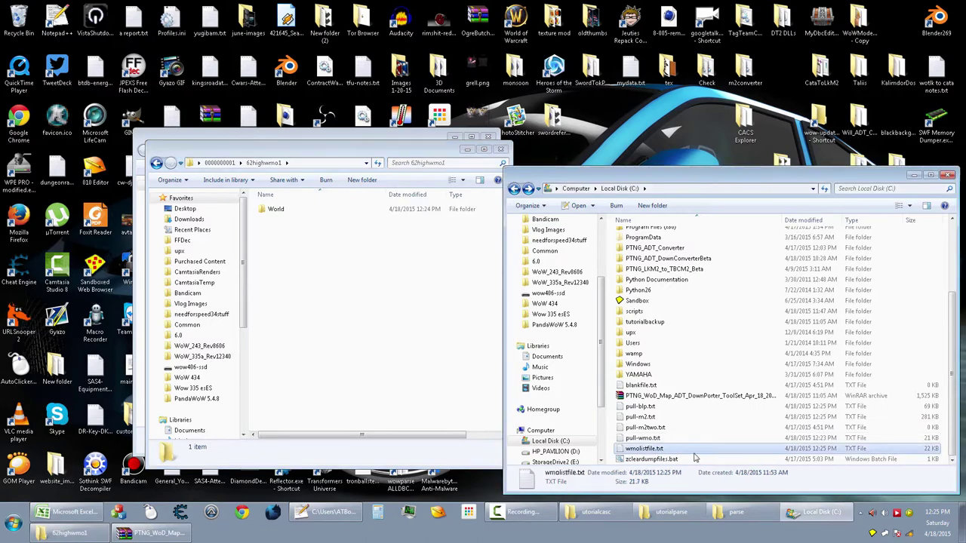
double_click(659, 449)
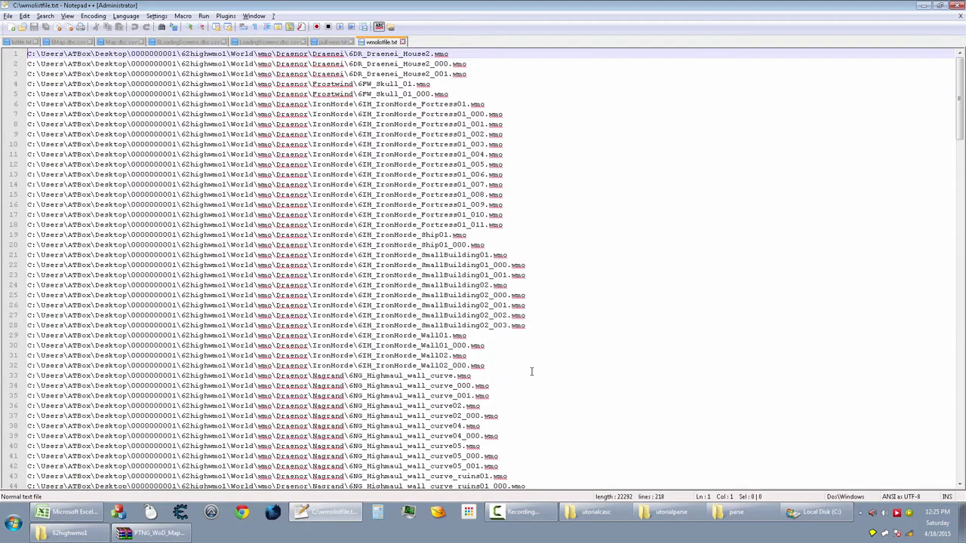
Examine the entries at the start of wmolistfile.txt, from 6DR_Draenei_House2 through the numbered 6IH_IronHorde_Fortress01 files.
click(563, 303)
drag(538, 215, 354, 94)
click(361, 154)
click(536, 181)
click(575, 212)
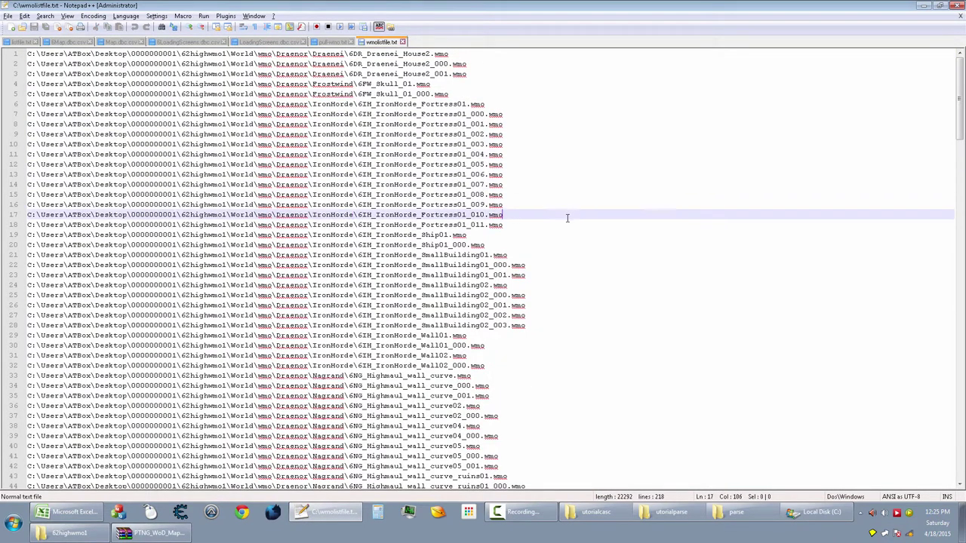
click(564, 222)
drag(556, 222, 26, 52)
click(118, 95)
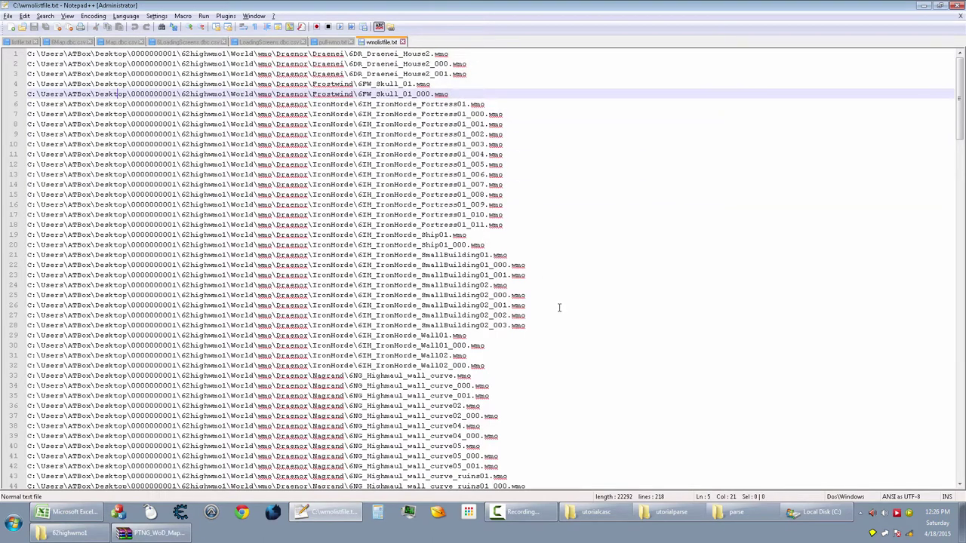
Examine the numbered group files listed for 6IH_IronHorde_SmallBuilding01 and 6IH_IronHorde_SmallBuilding02.
click(582, 317)
click(543, 326)
drag(543, 325, 23, 296)
click(545, 275)
drag(545, 275, 25, 265)
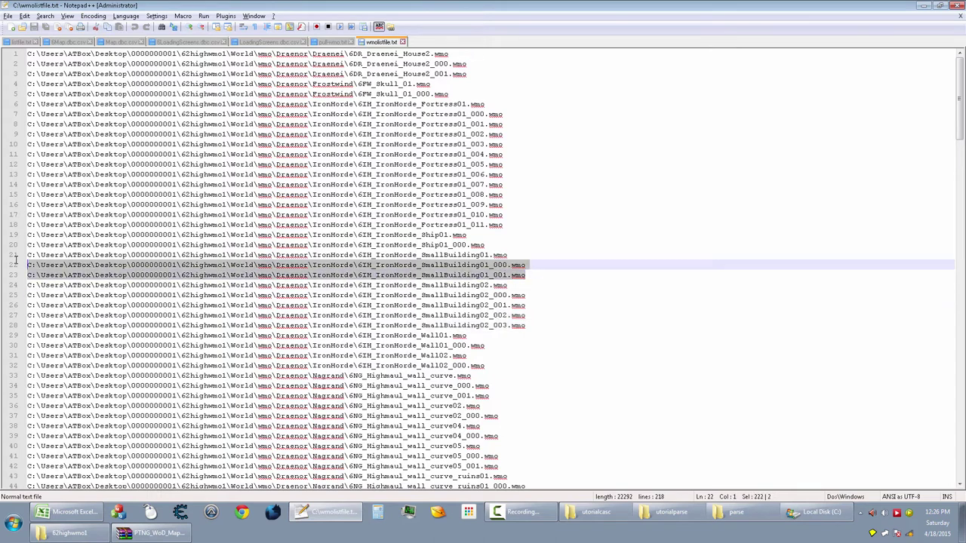
click(580, 269)
scroll(580, 269, down, 2)
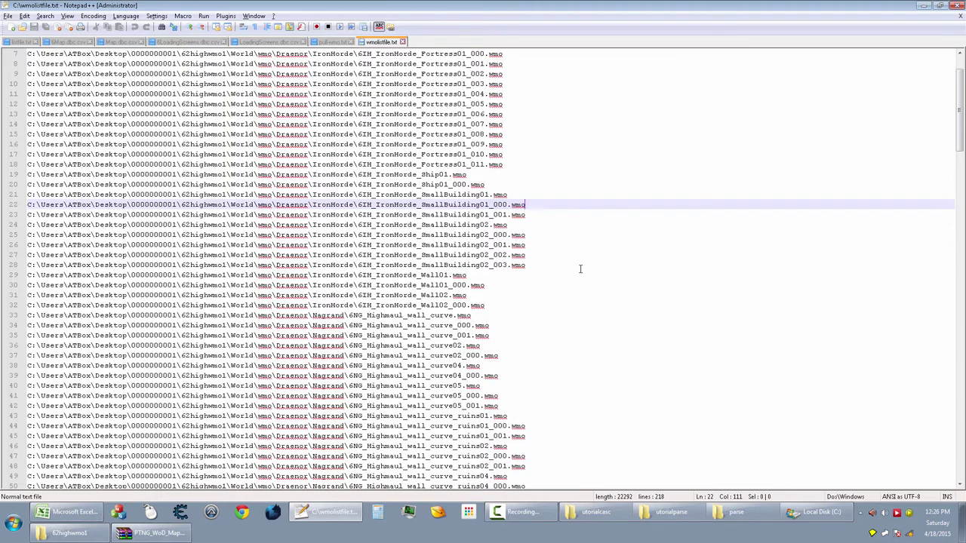
scroll(580, 269, up, 2)
Compare the root 6IH_IronHorde_Fortress01 file name with the names of its numbered group files.
click(522, 226)
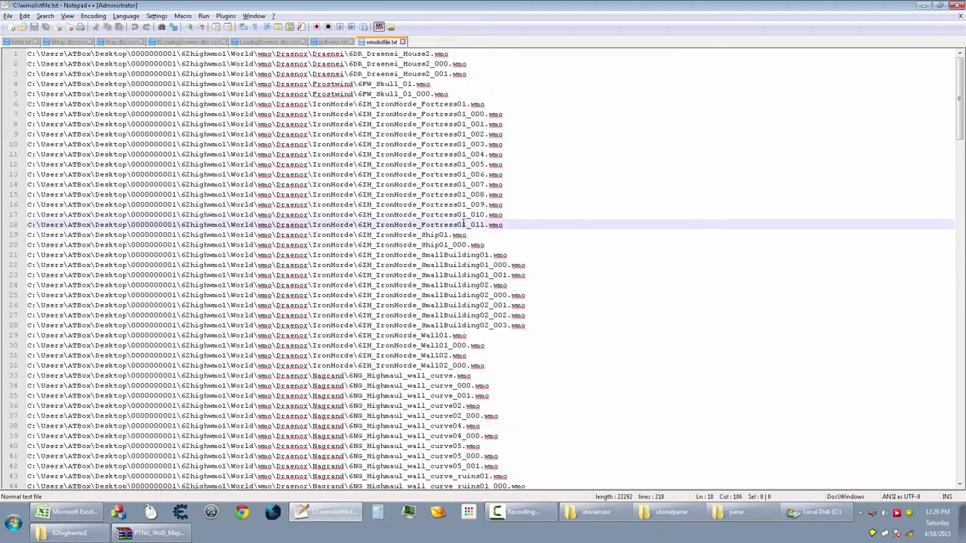
drag(507, 225, 251, 125)
click(280, 132)
double_click(350, 145)
double_click(396, 144)
click(425, 124)
drag(457, 124, 361, 124)
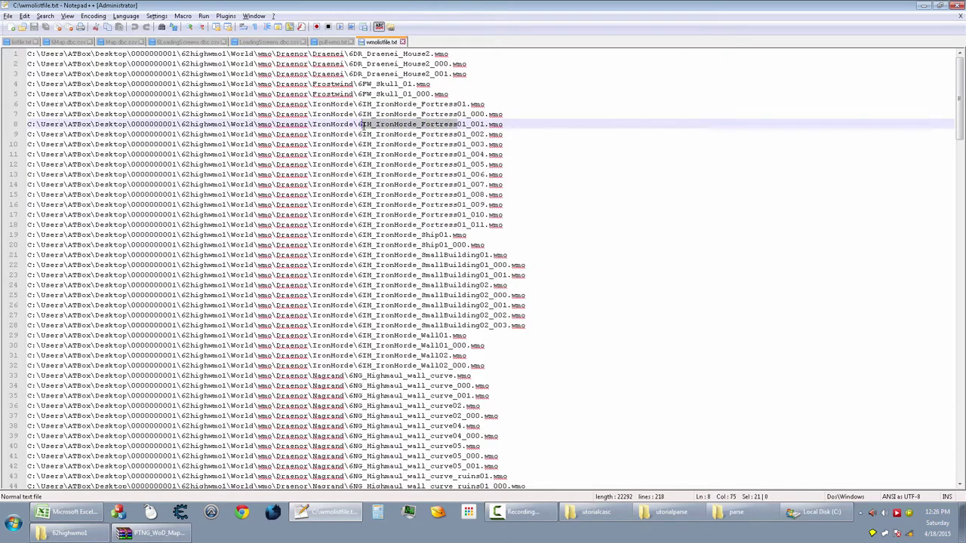
click(393, 143)
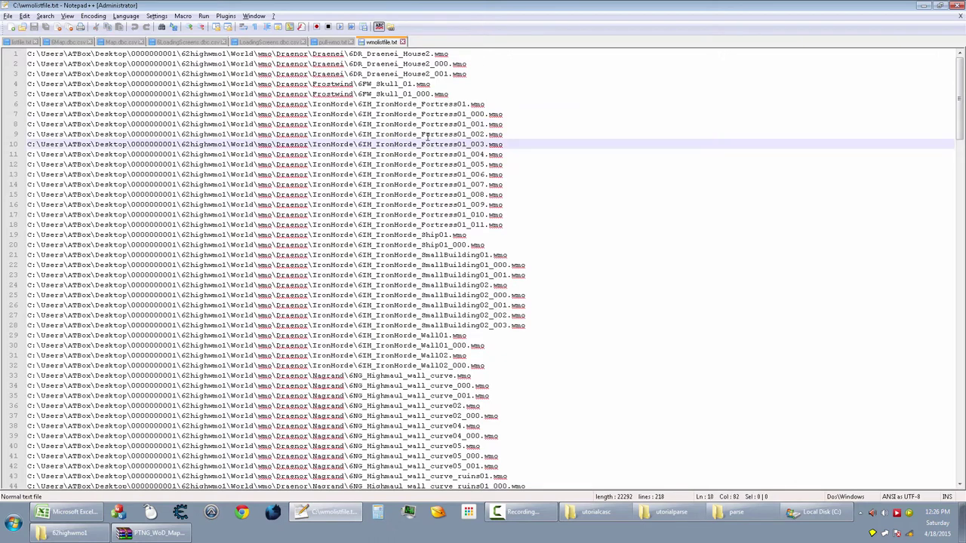
click(427, 125)
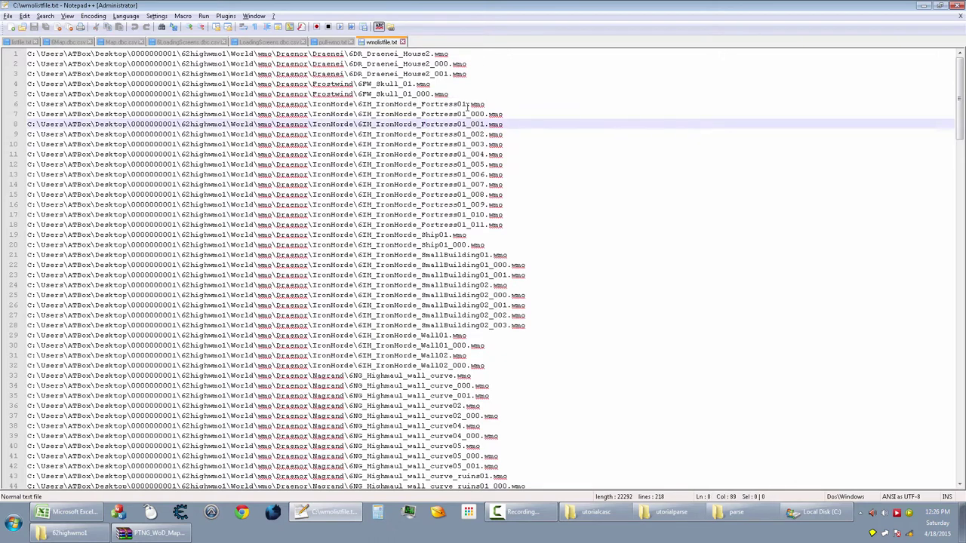
Examine the folder path of the root 6IH_IronHorde_Fortress01.wmo entry and the IronHorde group files listed beneath it.
drag(466, 105, 345, 104)
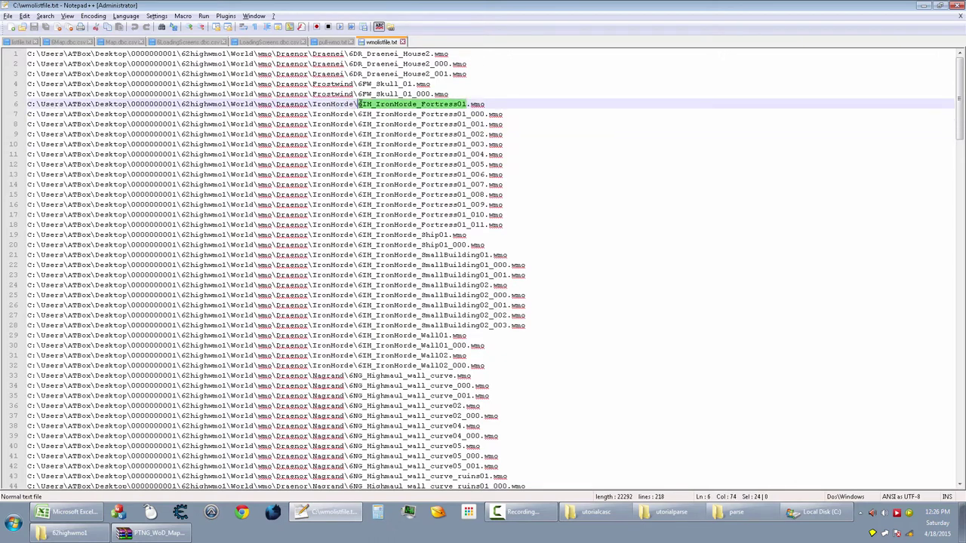
click(371, 134)
scroll(370, 134, down, 2)
scroll(371, 134, up, 2)
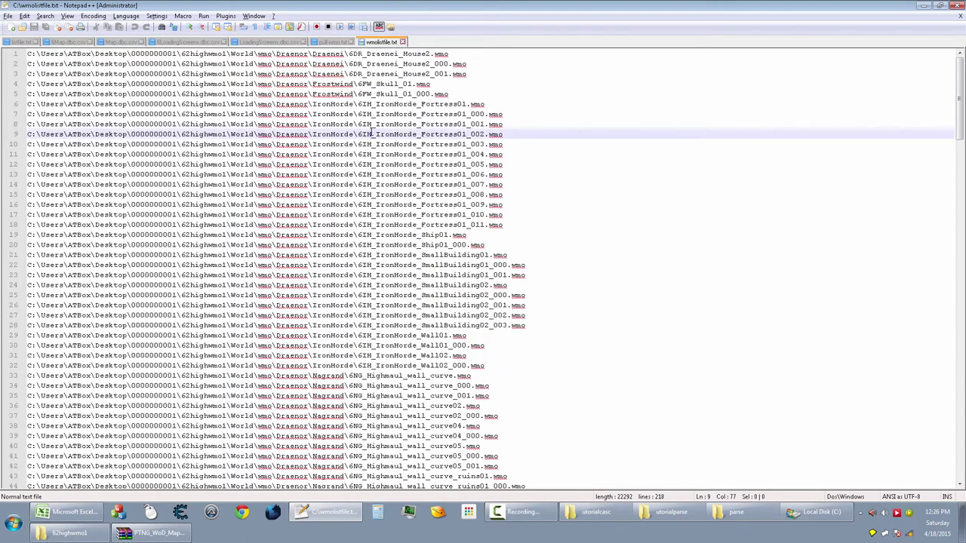
drag(486, 104, 309, 104)
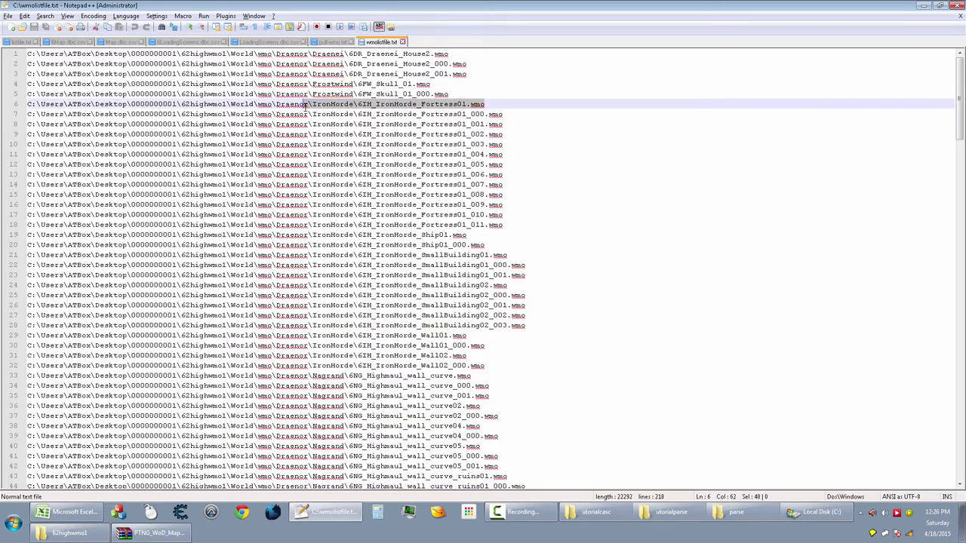
click(495, 104)
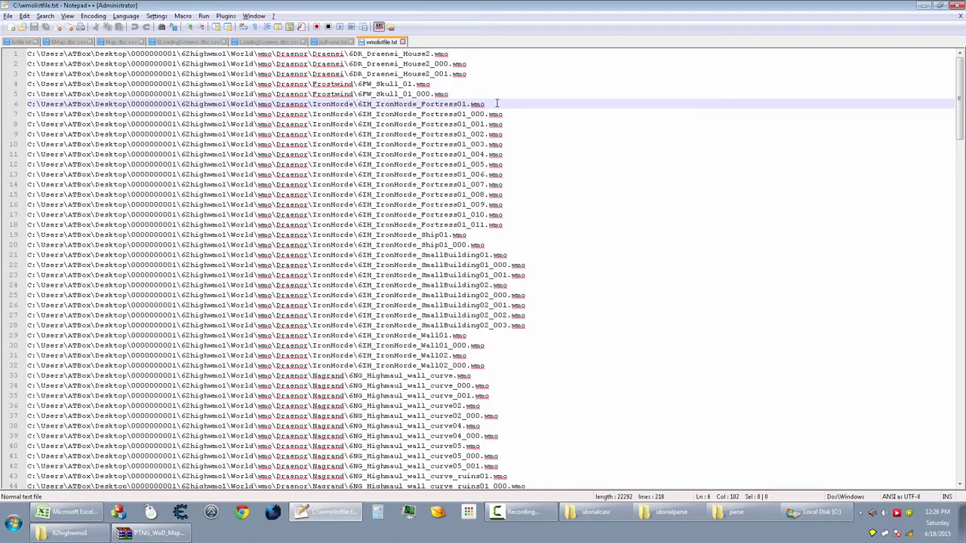
drag(445, 103, 349, 99)
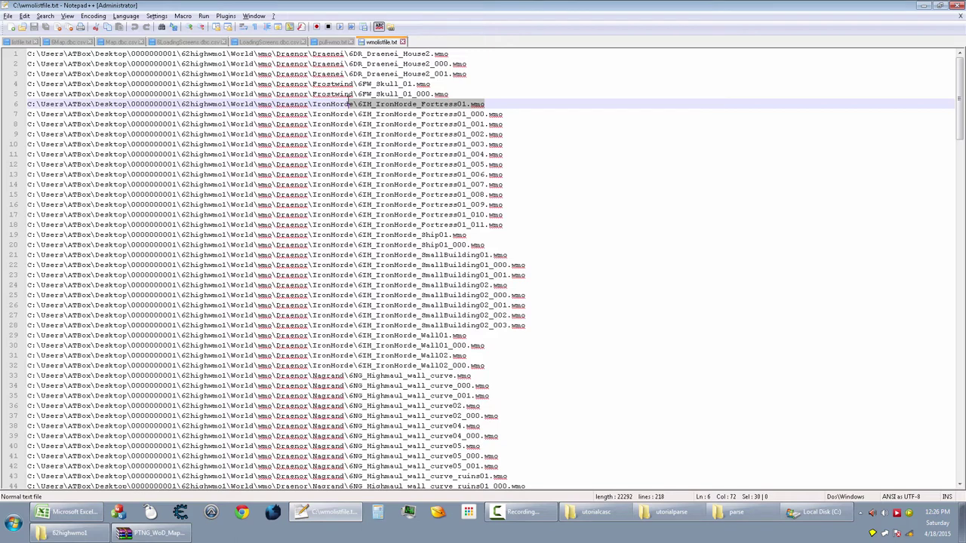
drag(485, 104, 288, 103)
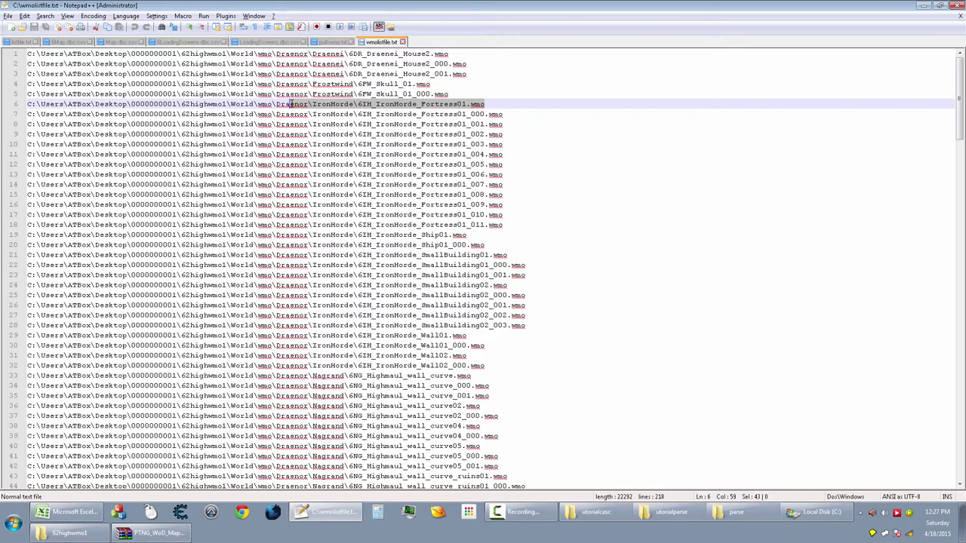
drag(302, 235, 314, 104)
click(258, 94)
drag(243, 94, 426, 244)
click(506, 271)
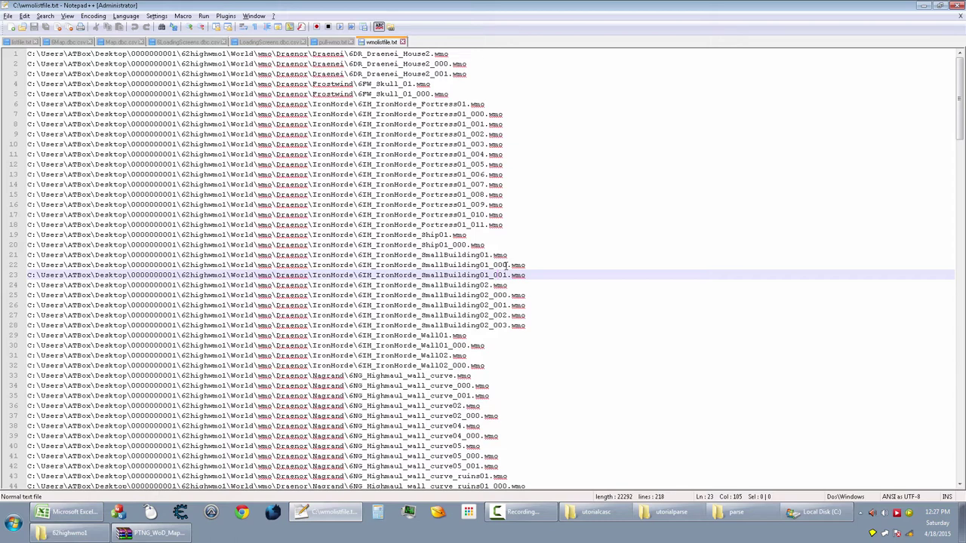
Examine the Nagrand entries further down the list, focusing on the path of 6NG_Highmaul_wall_end and its 000 and 001 group files.
scroll(505, 265, down, 3)
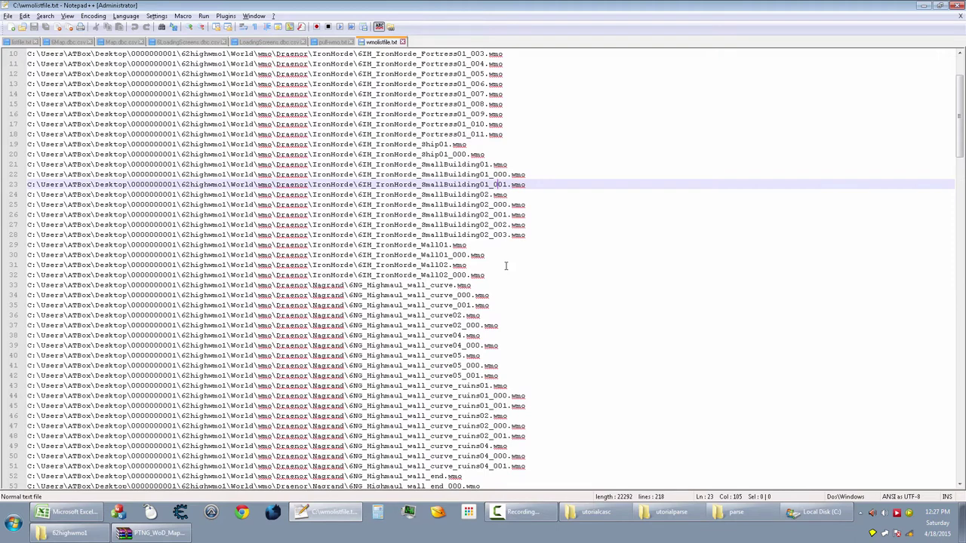
scroll(505, 266, down, 7)
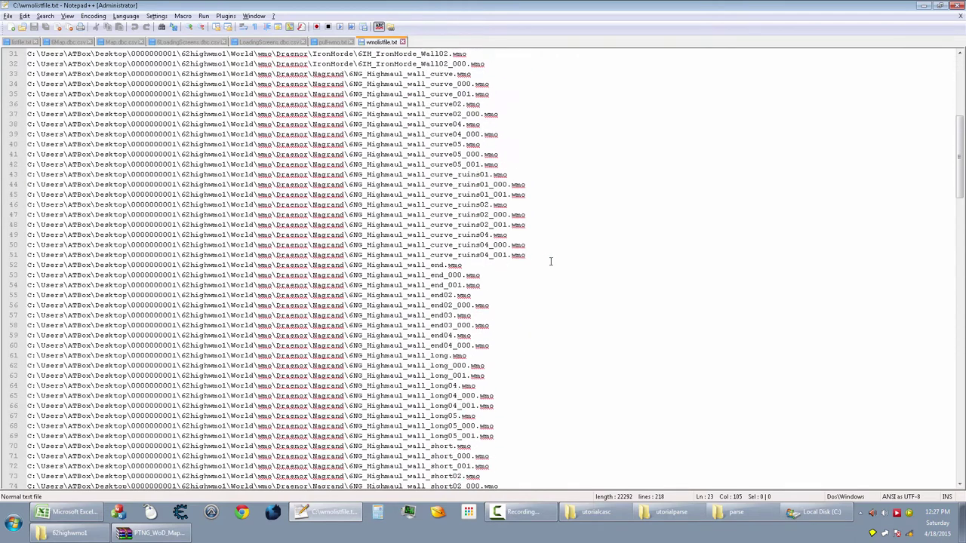
click(550, 261)
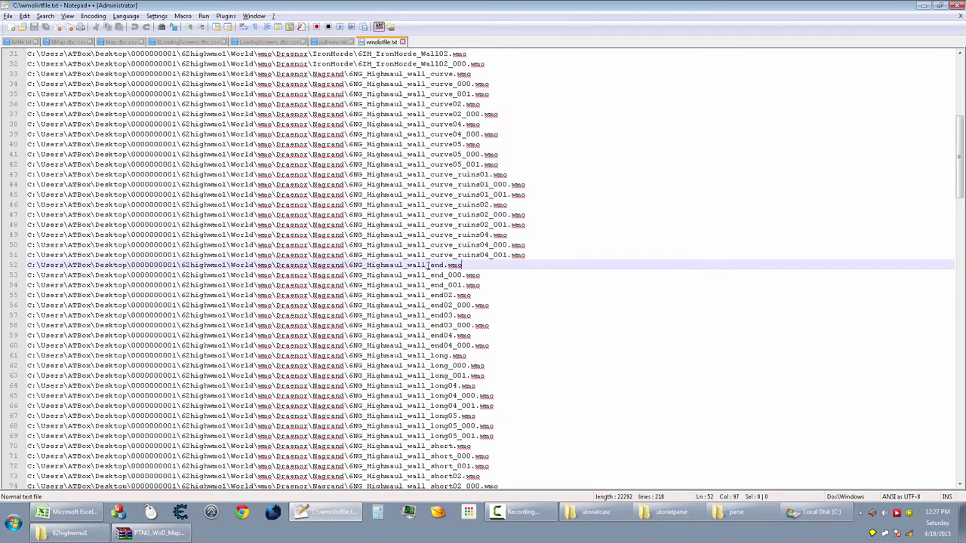
drag(445, 265, 388, 265)
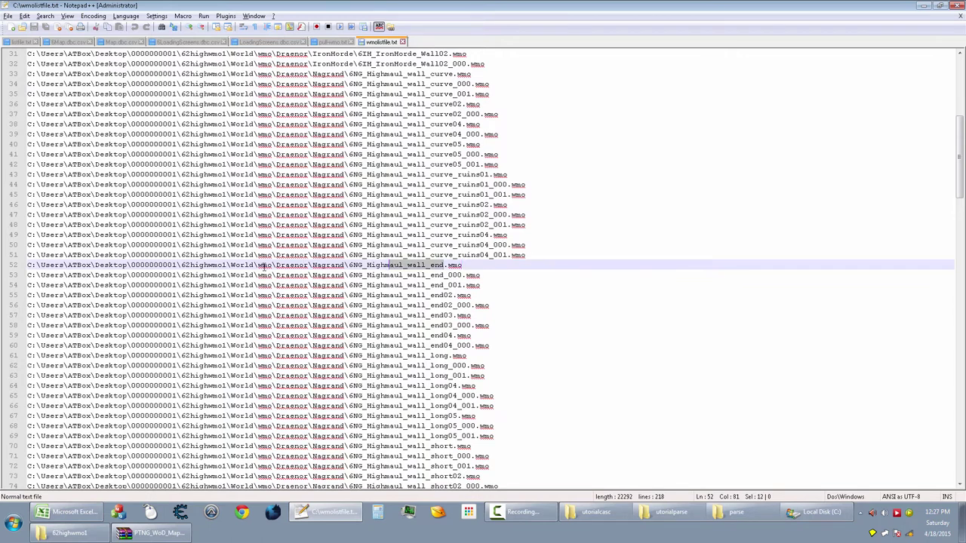
double_click(288, 264)
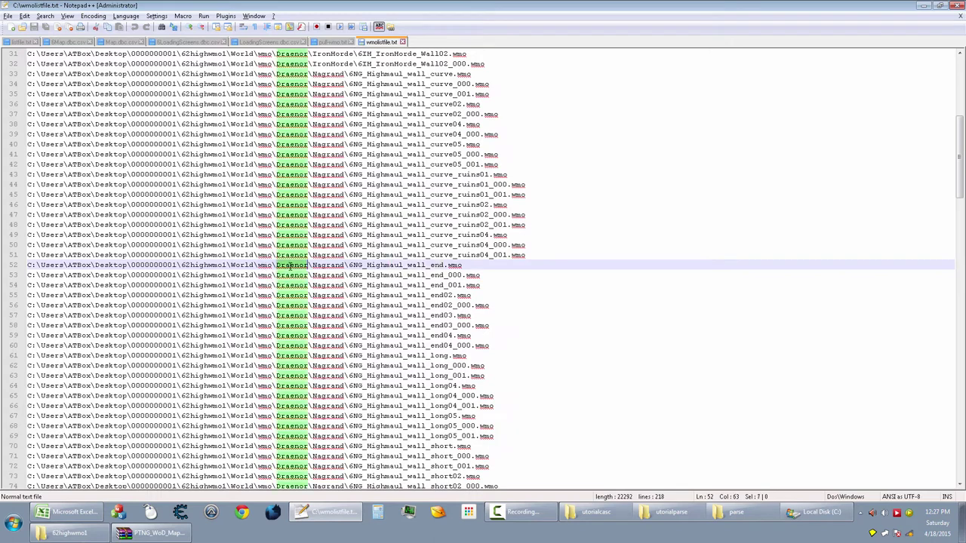
double_click(329, 265)
double_click(361, 265)
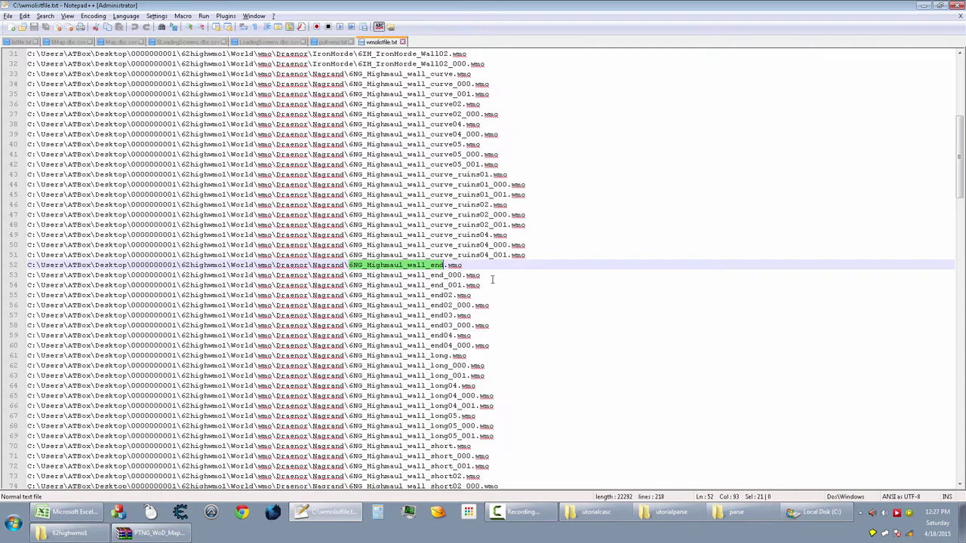
drag(492, 285, 441, 275)
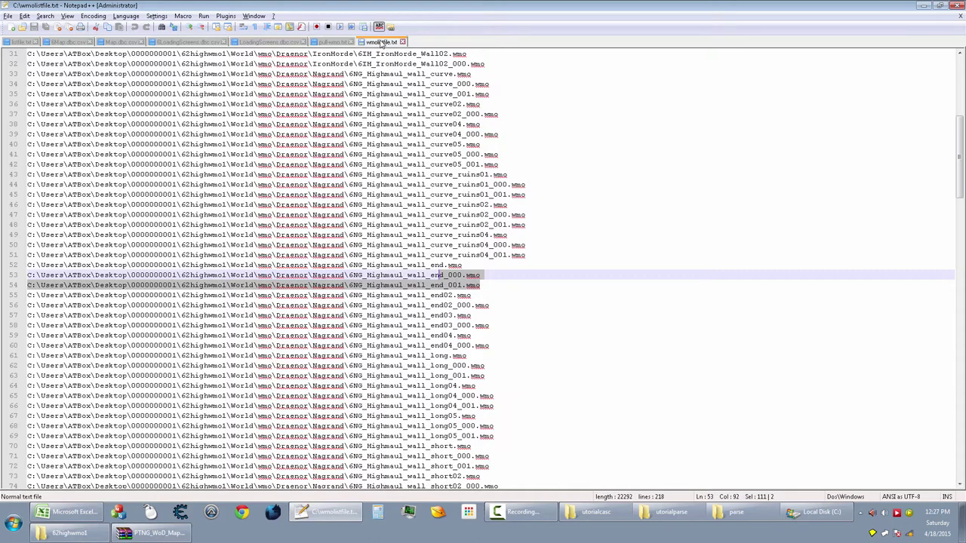
Close wmolistfile.txt and minimize the text editor to get back to the drive C folder.
click(402, 41)
click(347, 138)
click(924, 5)
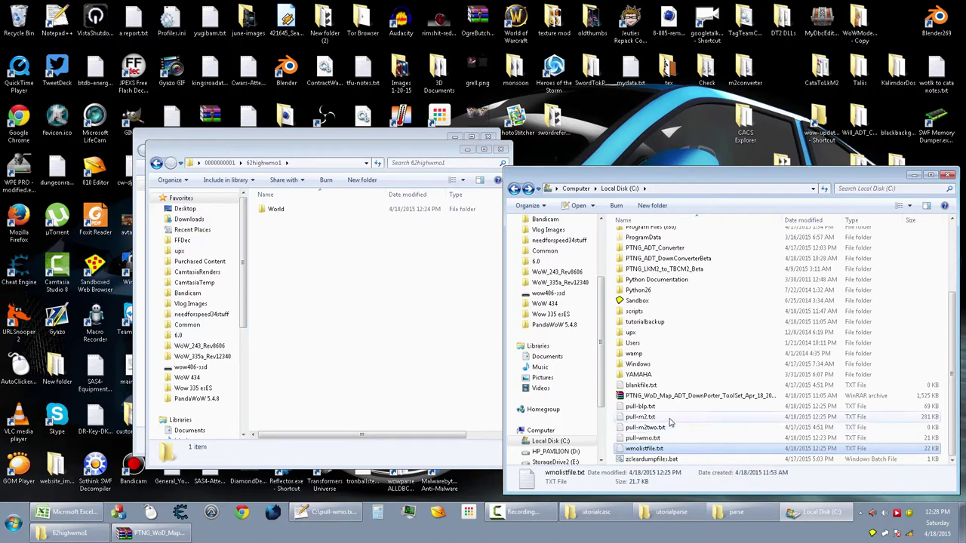
Compare the file details of pull-m2.txt and pull-m2two.txt on drive C.
click(672, 419)
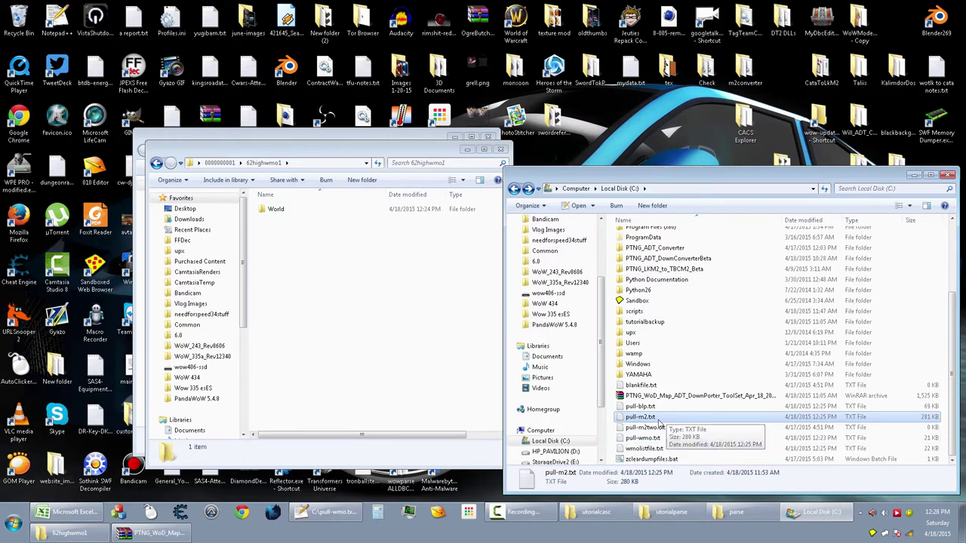
click(663, 428)
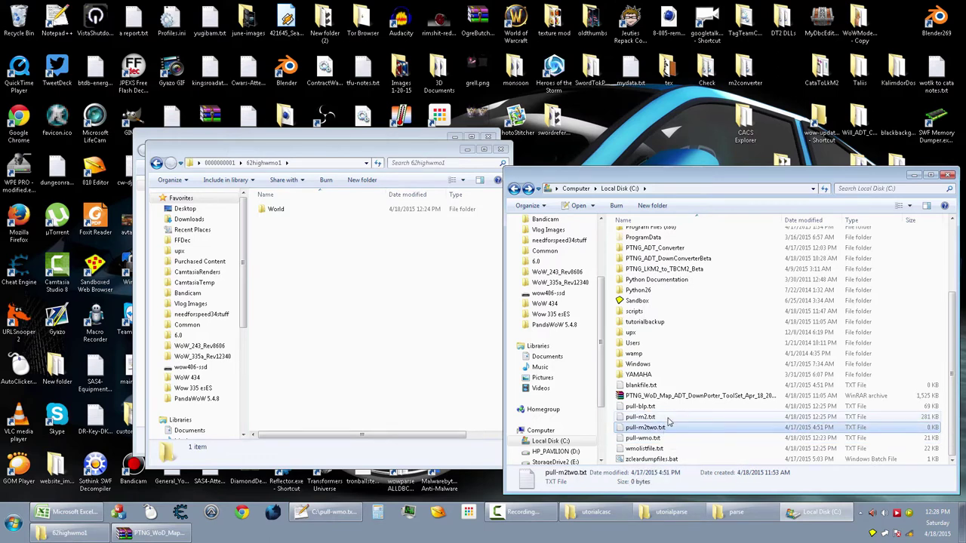
click(667, 419)
click(662, 428)
click(661, 418)
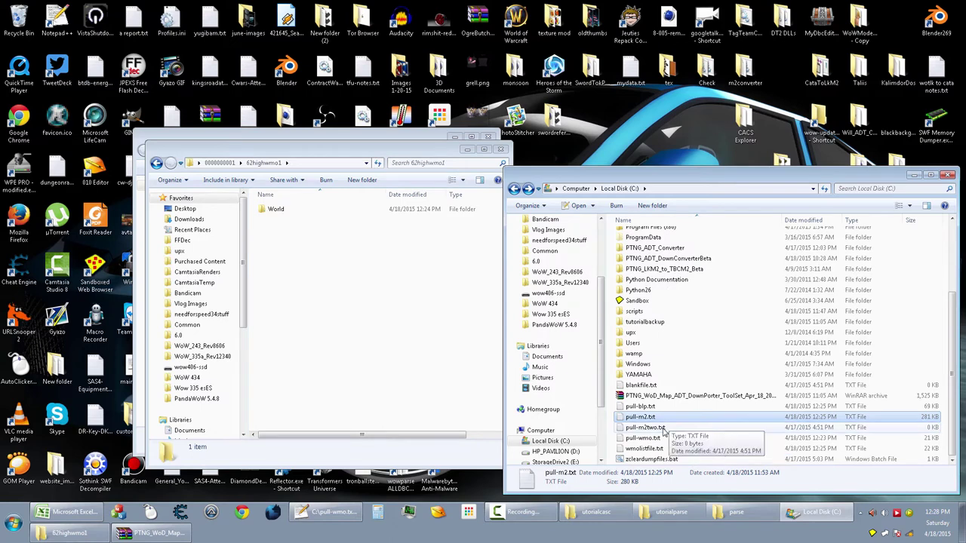
click(683, 428)
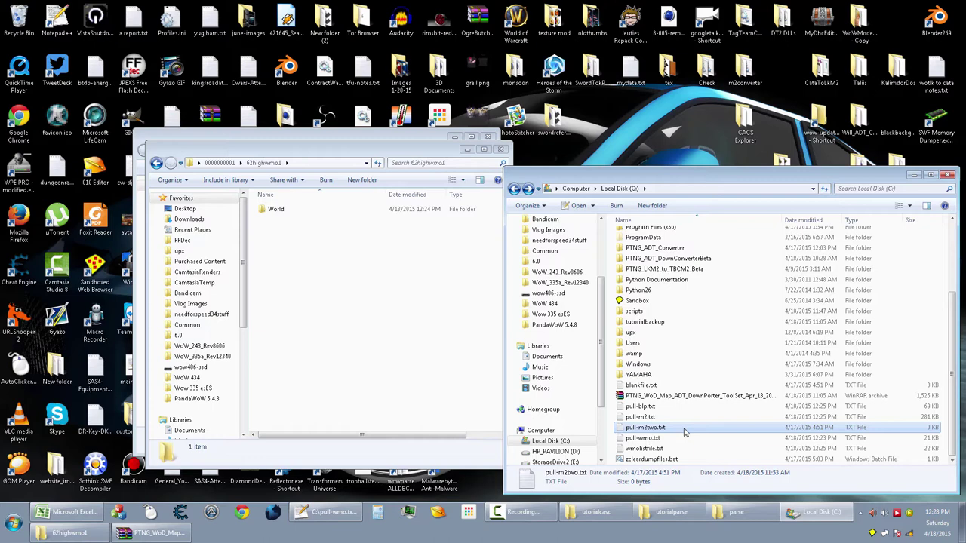
click(674, 436)
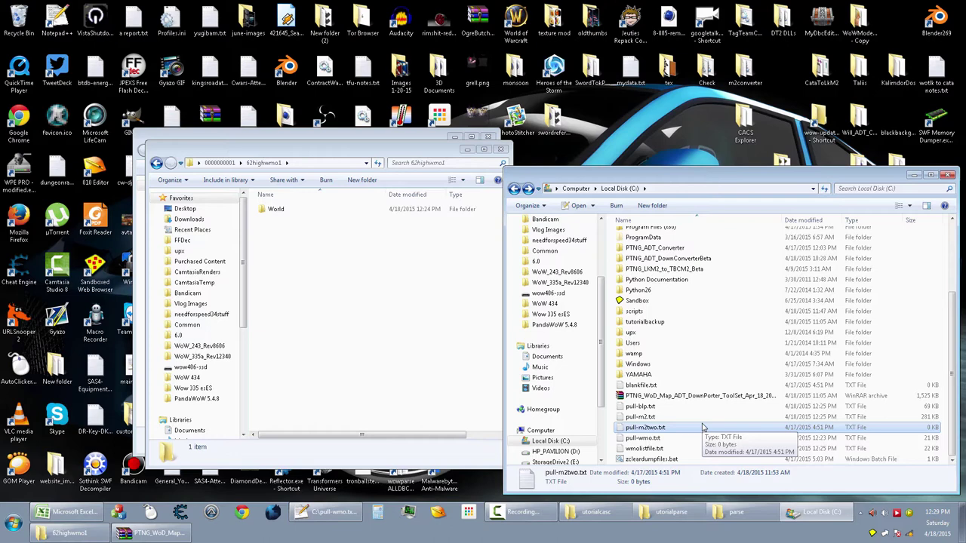
Open pull-m2.txt from drive C in 010 Editor and replace all hex bytes 00 with 0a.
right_click(647, 417)
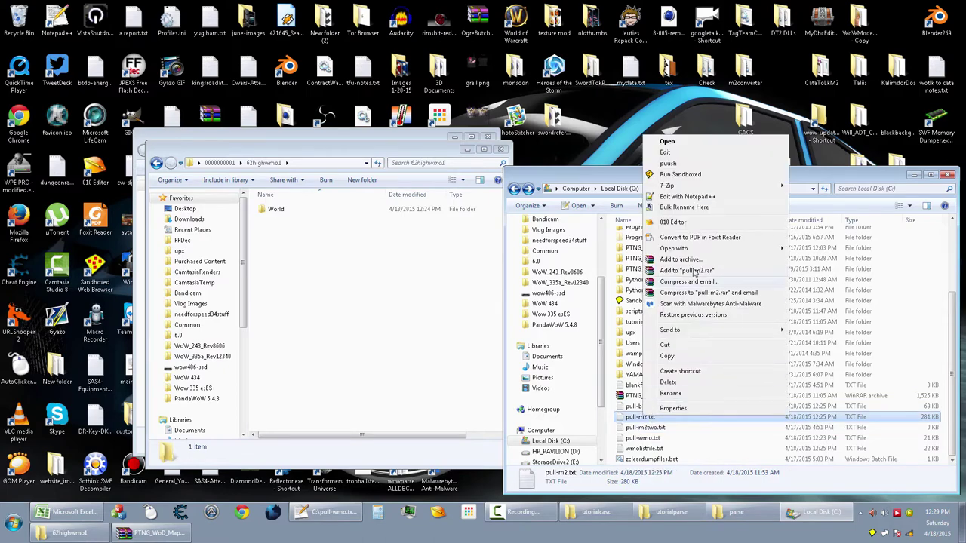
click(664, 223)
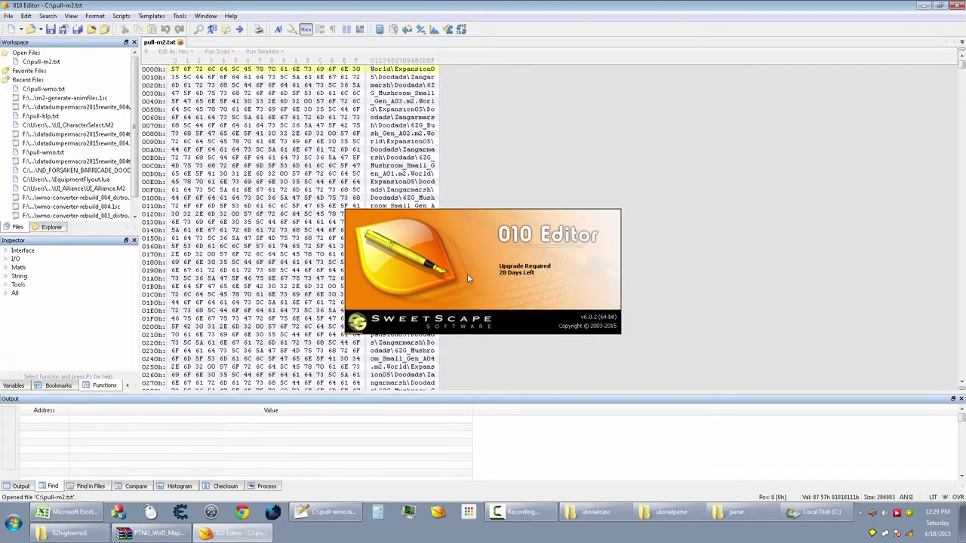
click(263, 190)
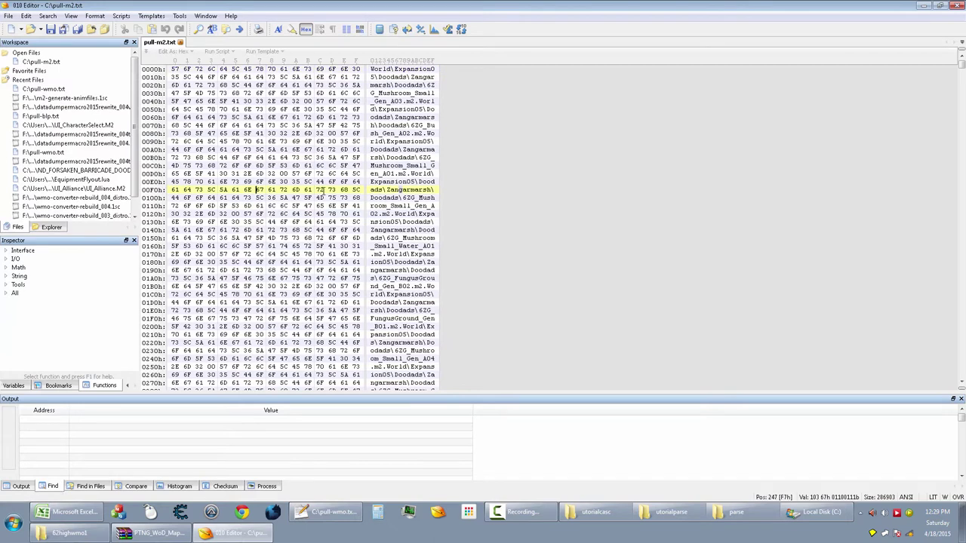
key(ctrl+r)
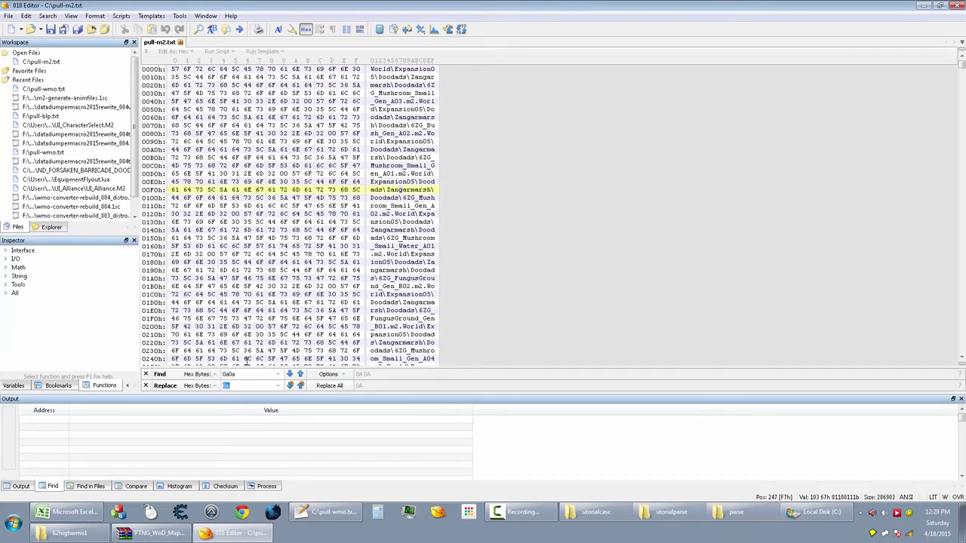
text(00)
click(327, 385)
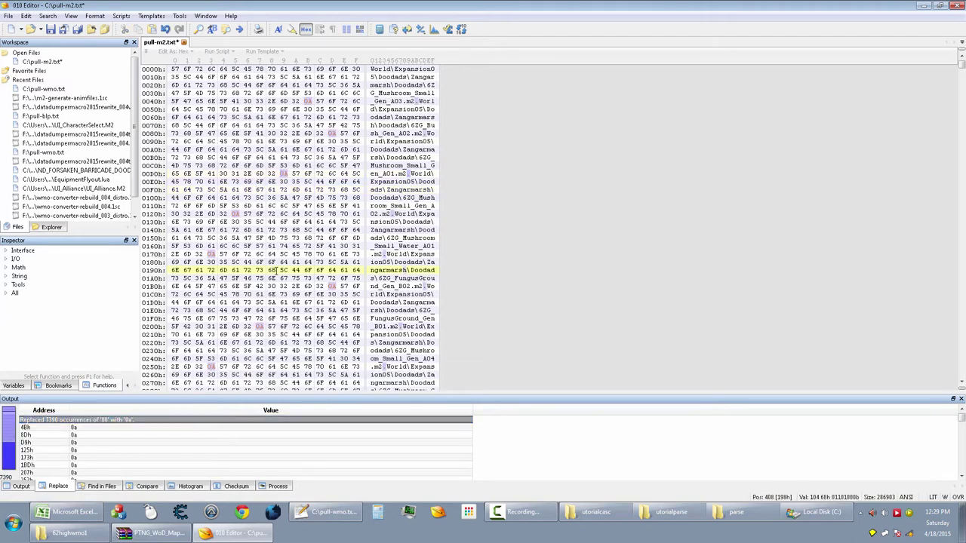
Replace all hex bytes 0a0a with 0a in pull-m2.txt, repeating until no double line breaks remain.
key(ctrl+r)
text(0a0a)
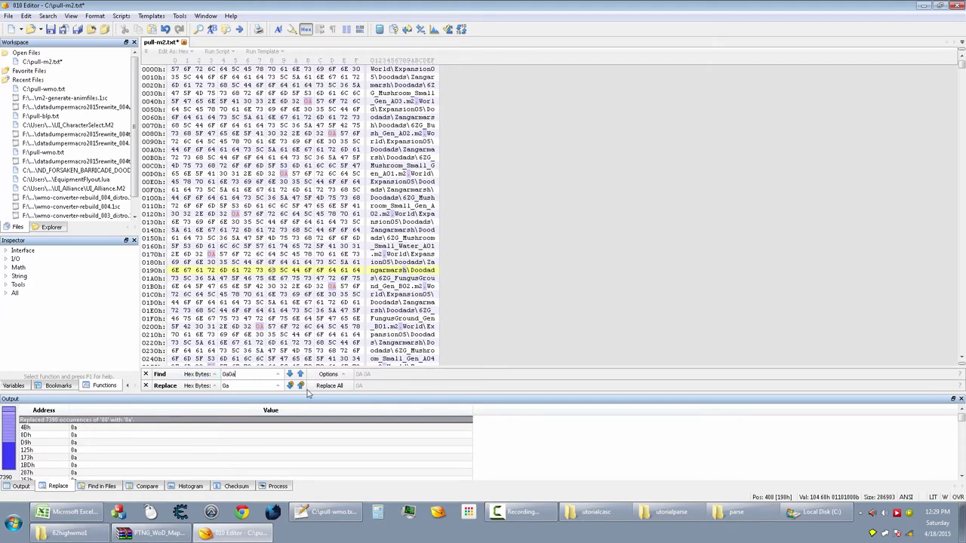
click(328, 385)
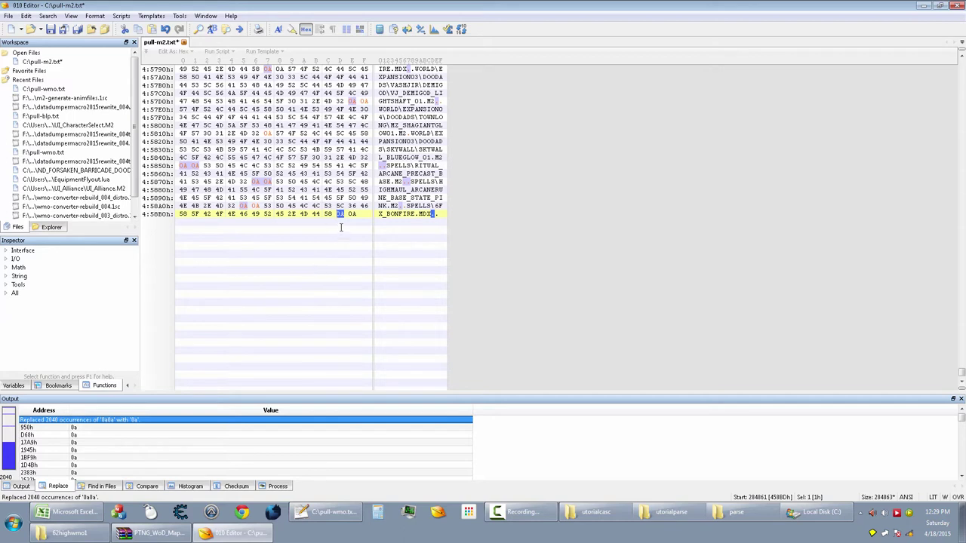
key(ctrl+r)
click(232, 375)
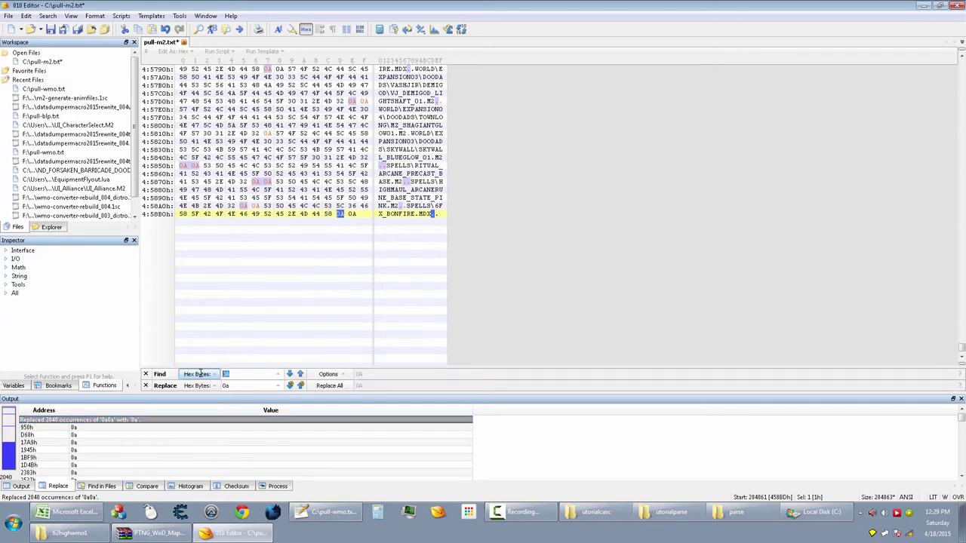
text(0a0a)
click(335, 388)
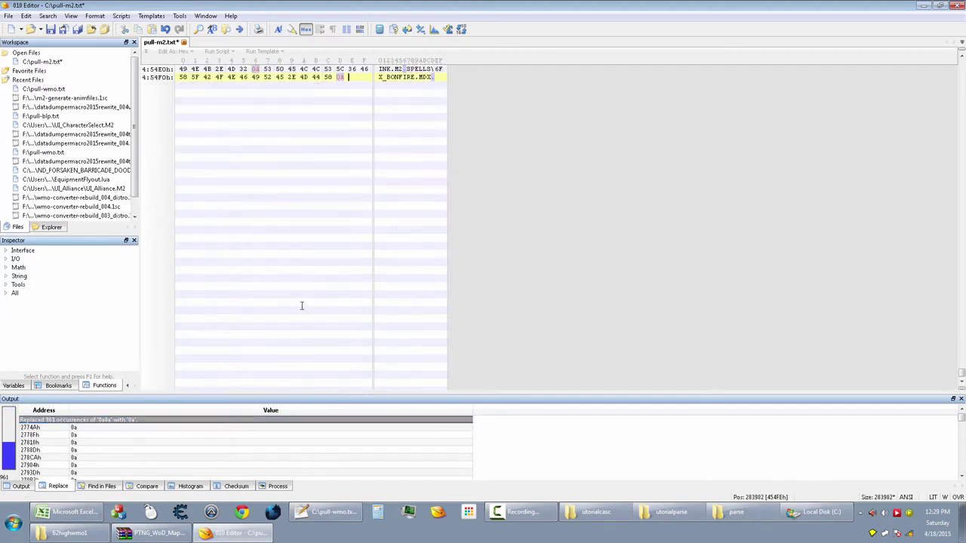
key(ctrl+r)
key(alt+a)
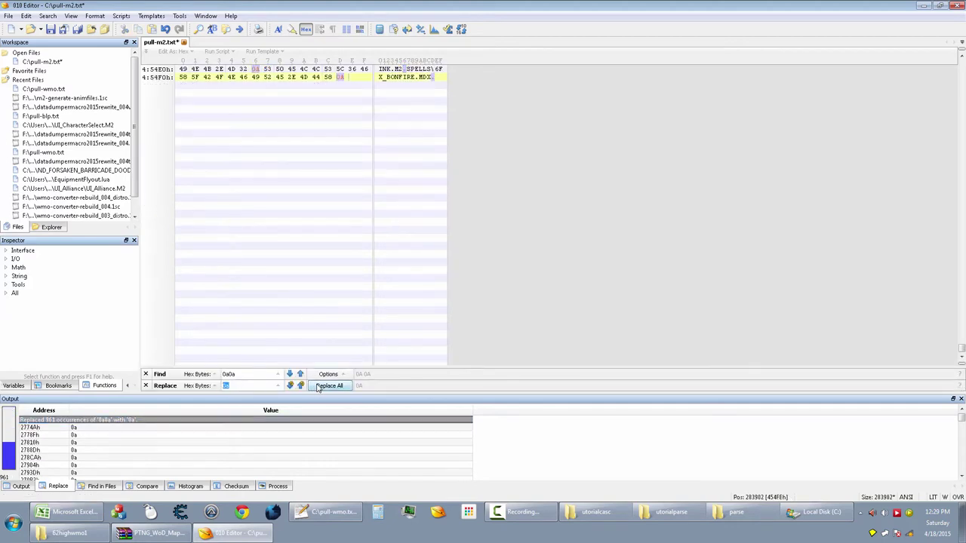
key(ctrl+r)
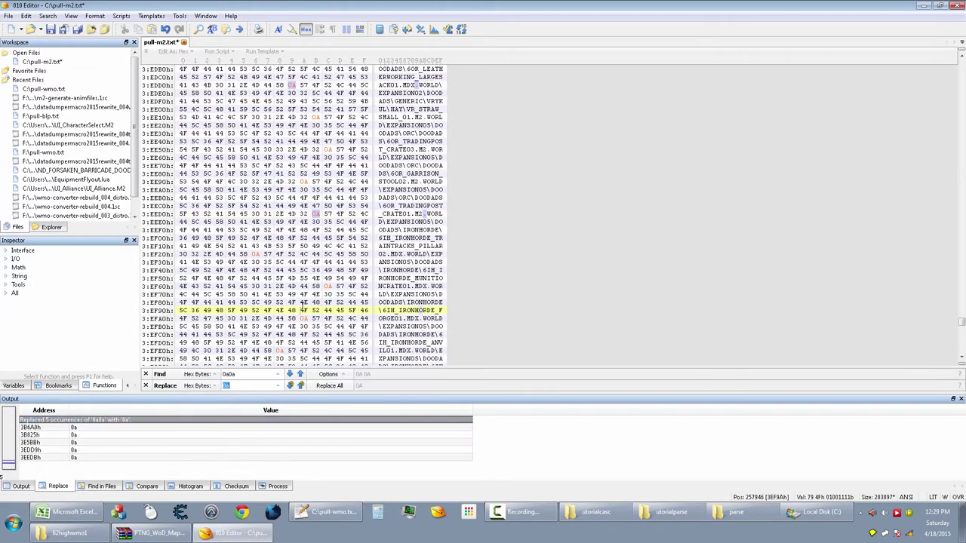
click(329, 385)
click(276, 254)
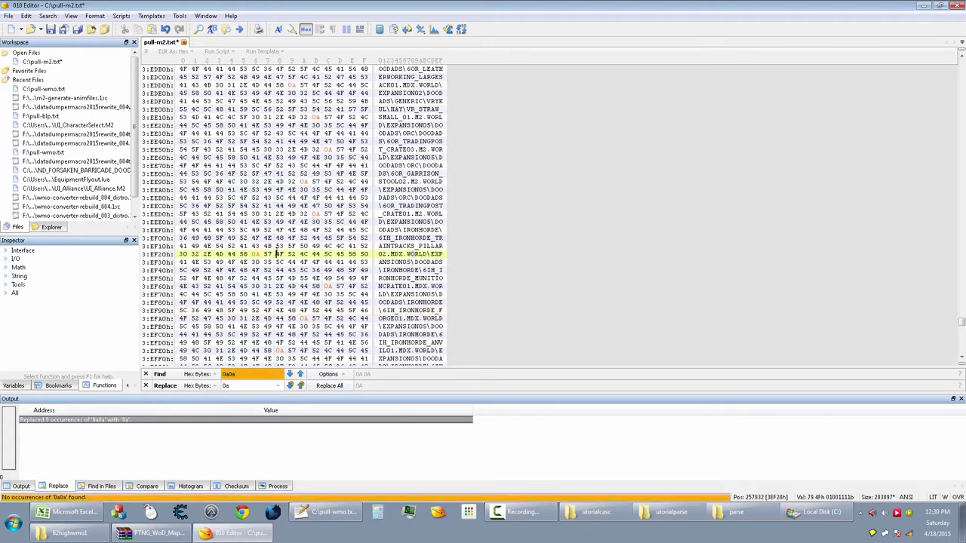
Save and close pull-m2.txt, then reopen it from the recent files and display it as text to check the model list.
key(ctrl+F4)
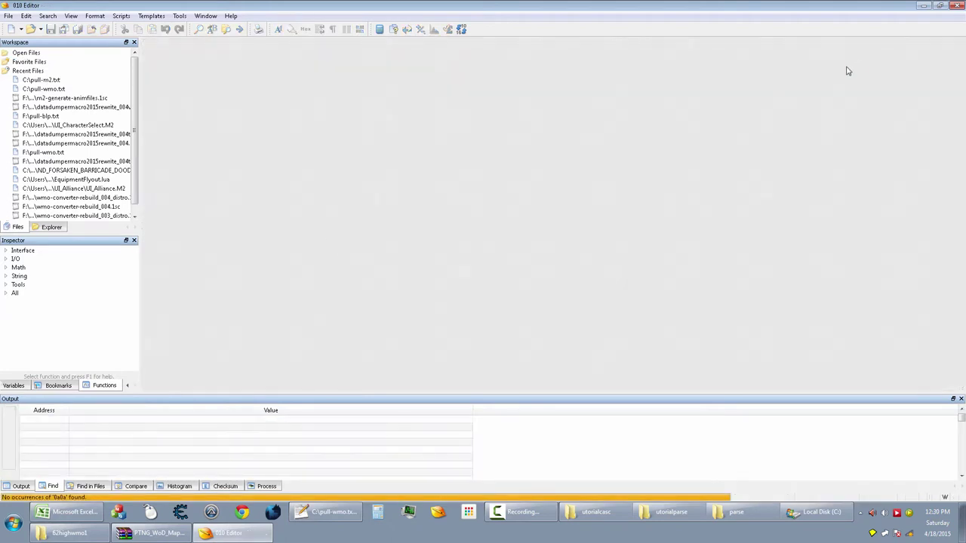
double_click(69, 82)
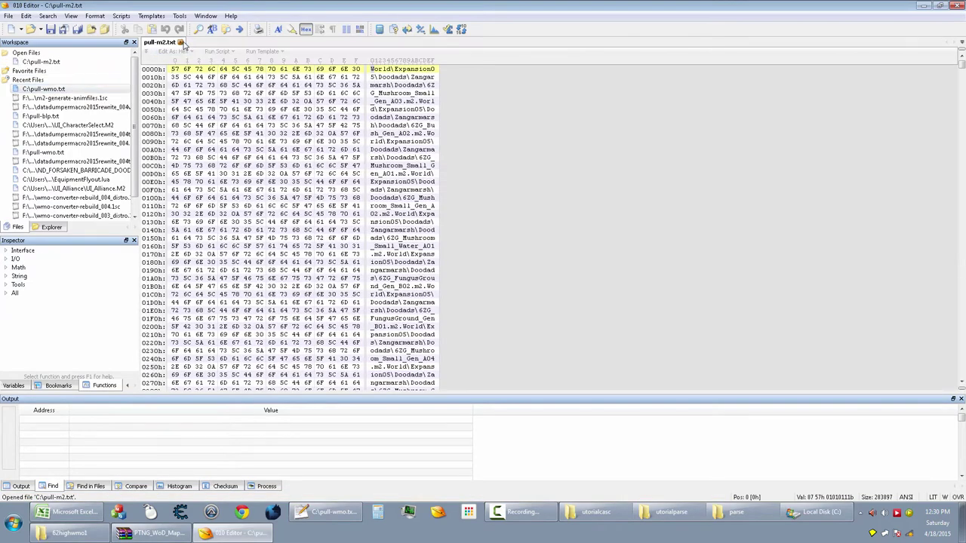
click(306, 28)
click(333, 157)
scroll(307, 222, down, 5)
scroll(308, 222, up, 5)
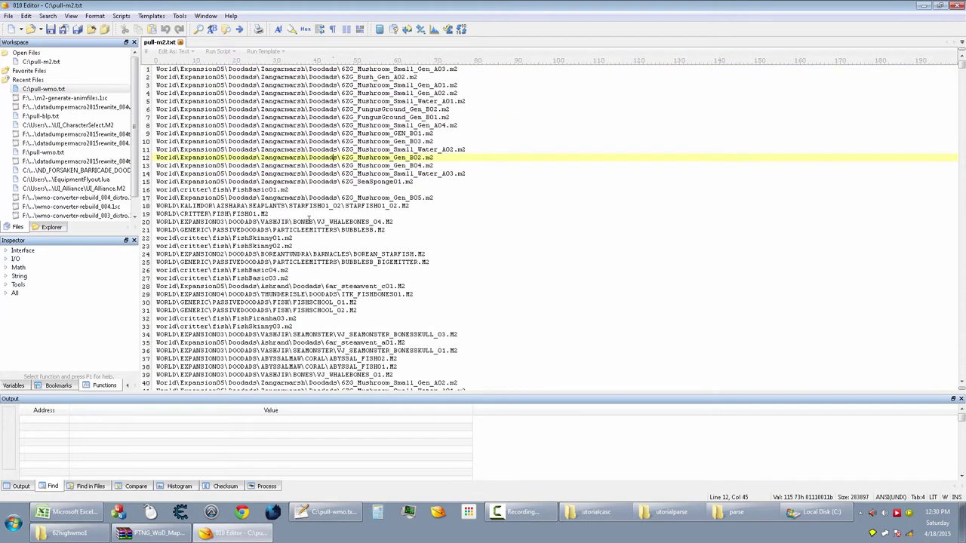
Close pull-m2.txt and exit 010 Editor, then open pull-m2.txt from drive C in Notepad++.
click(305, 29)
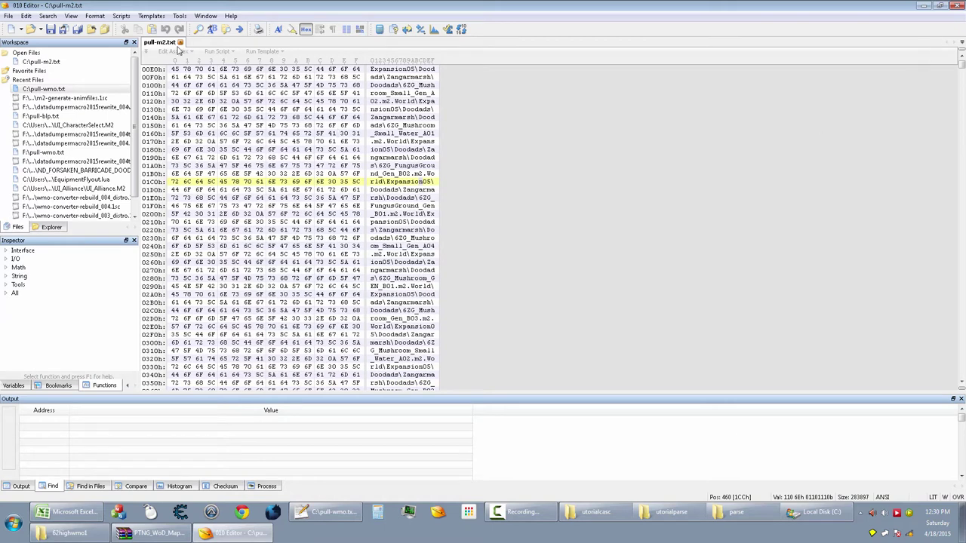
middle_click(169, 46)
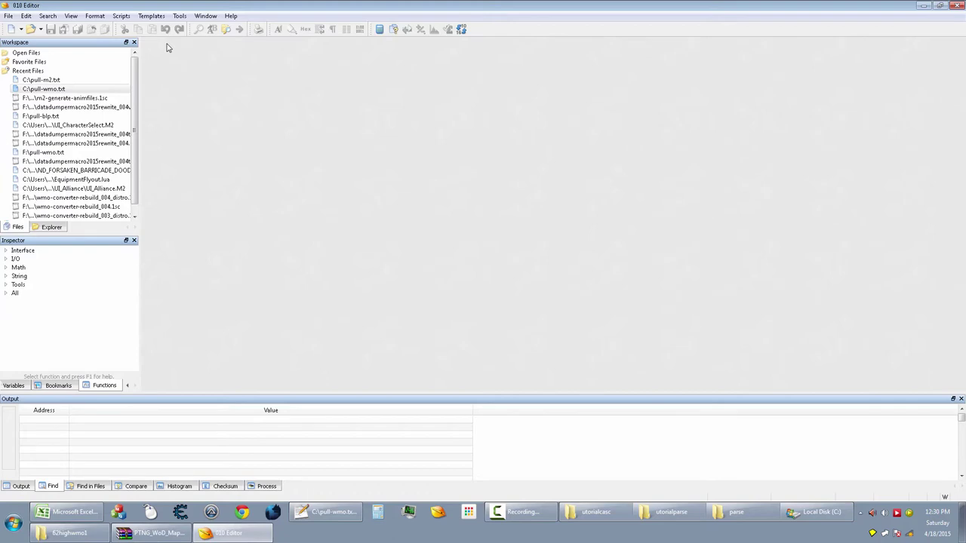
click(957, 6)
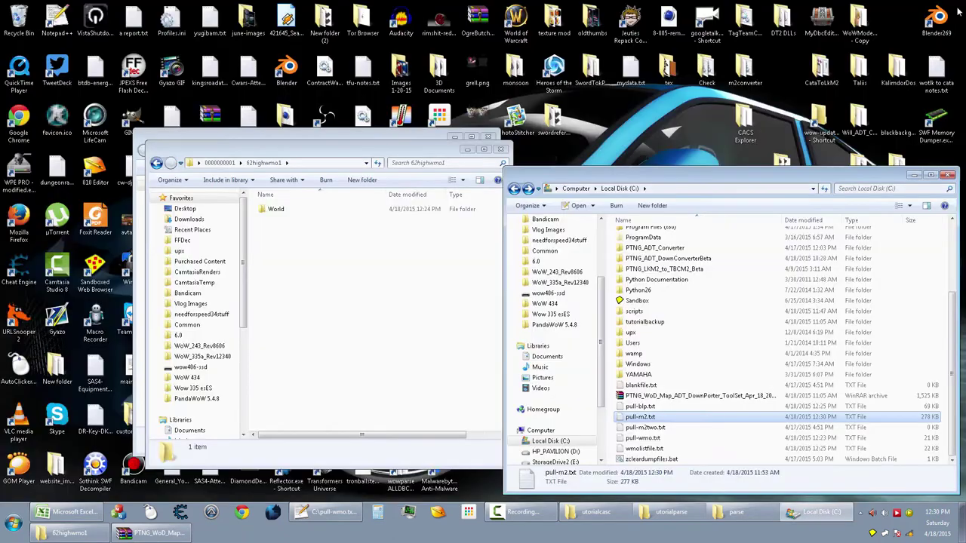
double_click(648, 417)
click(382, 351)
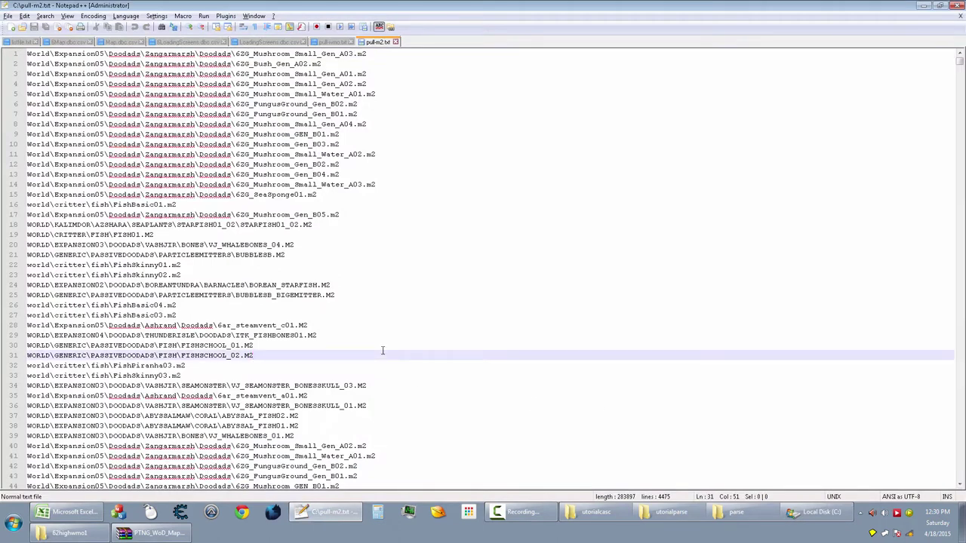
click(393, 373)
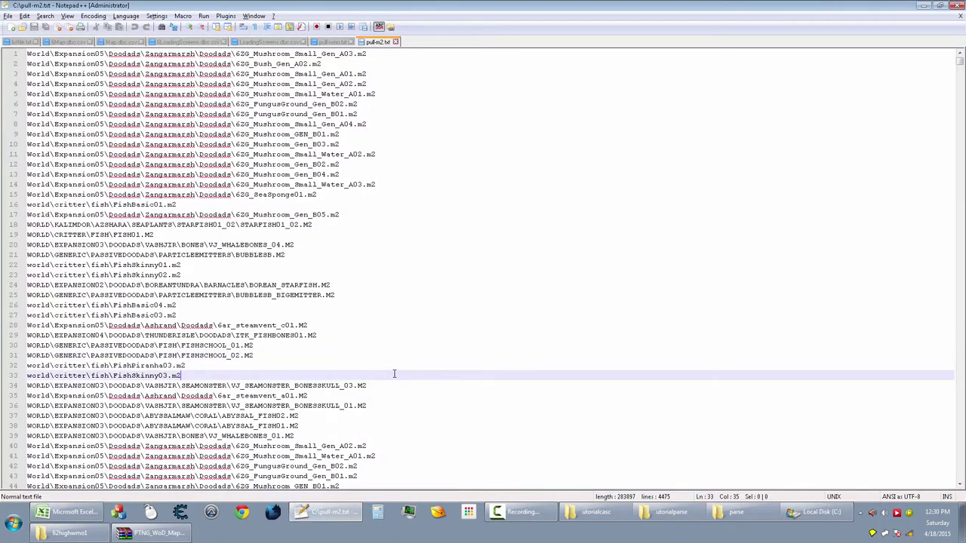
Replace every ".m2" in pull-m2.txt with nothing, using the normal search mode.
mouse_move(363, 184)
mouse_down()
mouse_move(385, 184)
mouse_move(363, 184)
mouse_up()
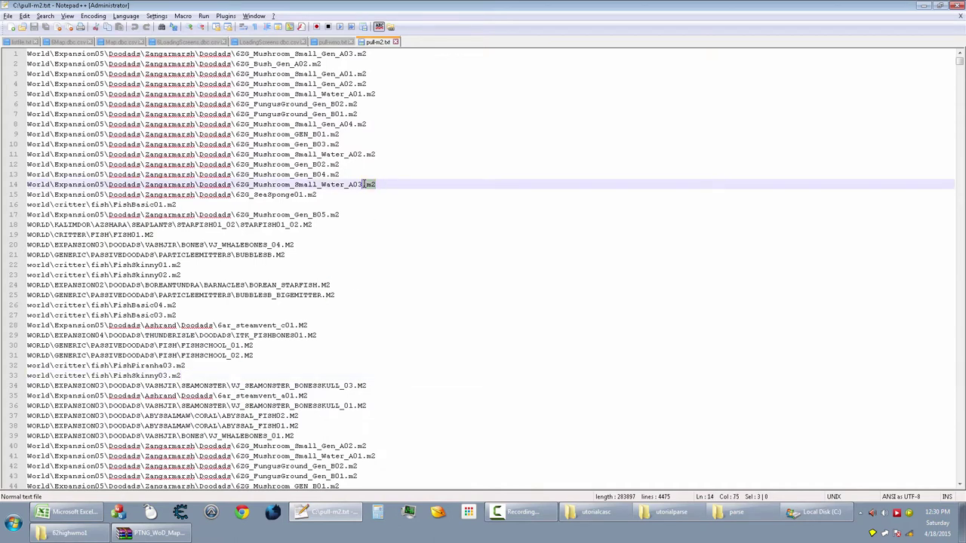
key(ctrl+f)
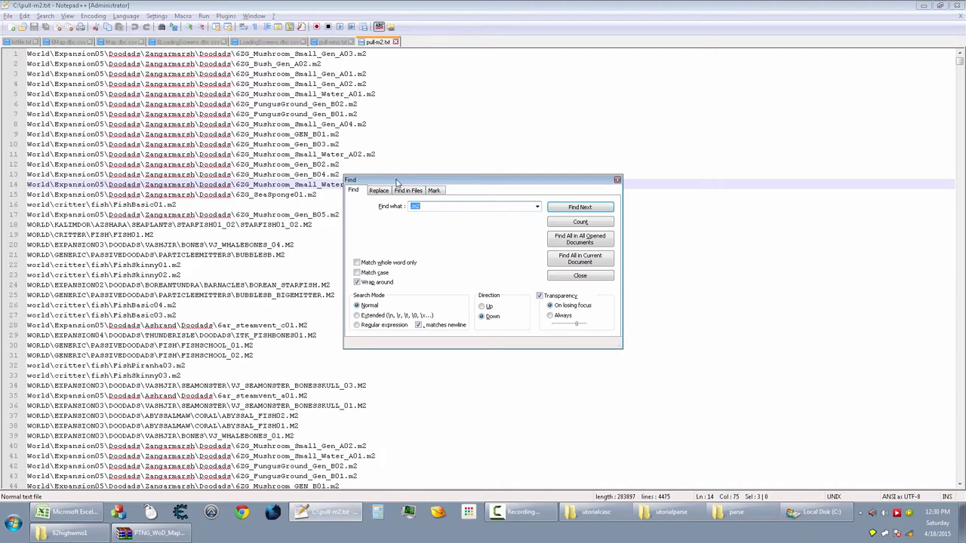
drag(394, 182, 507, 182)
click(488, 191)
key(Tab)
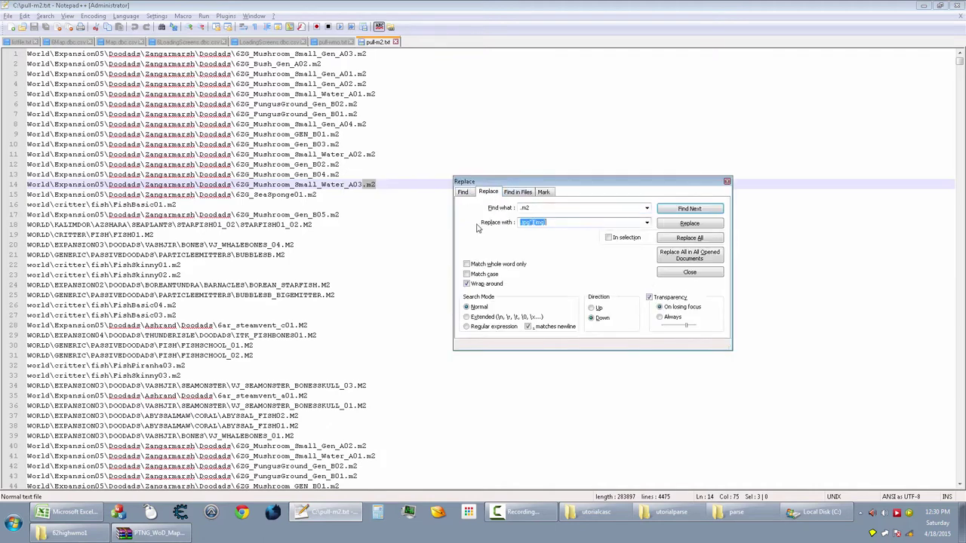
key(BackSpace)
click(485, 307)
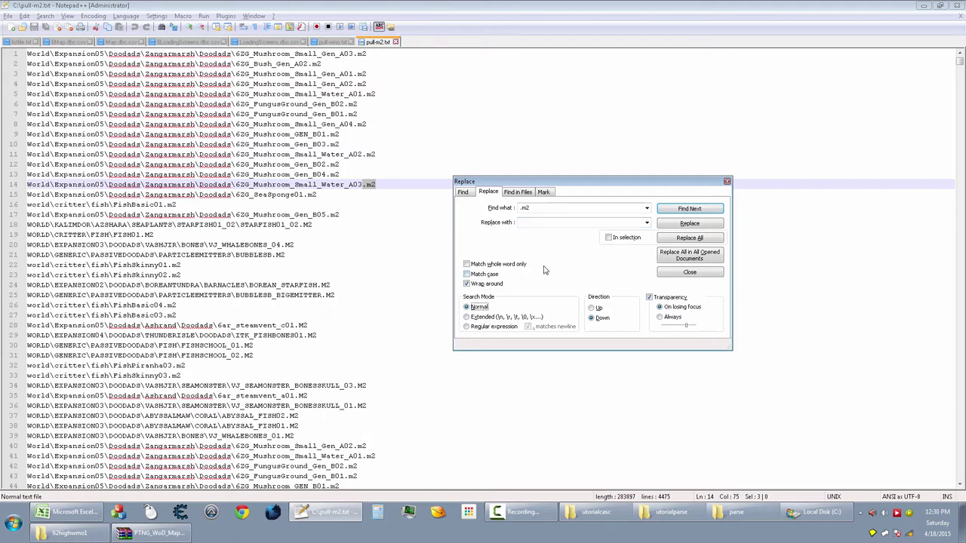
click(685, 240)
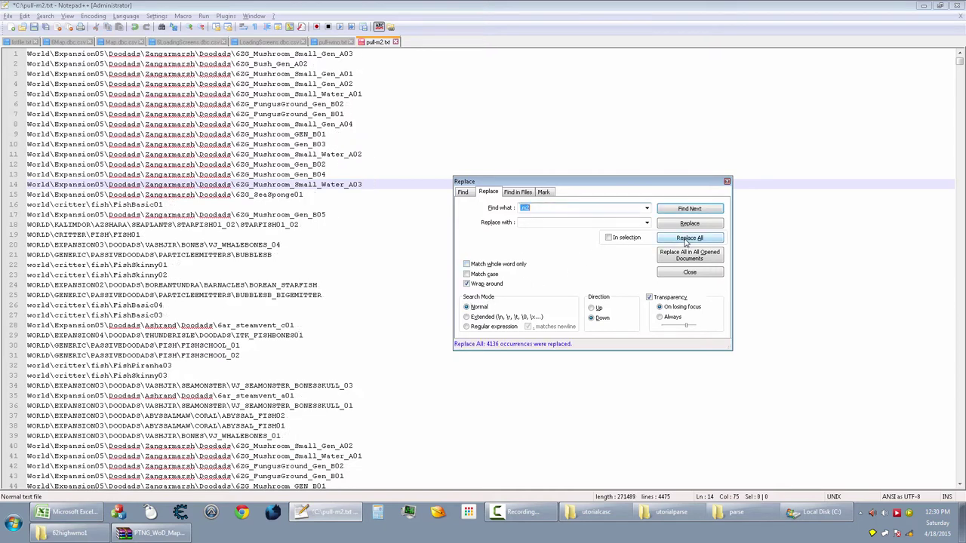
Replace every ".mdx" and then every ".mdl" in pull-m2.txt with nothing.
click(552, 207)
key(BackSpace)
text(dx)
click(683, 238)
click(529, 209)
key(BackSpace)
click(707, 239)
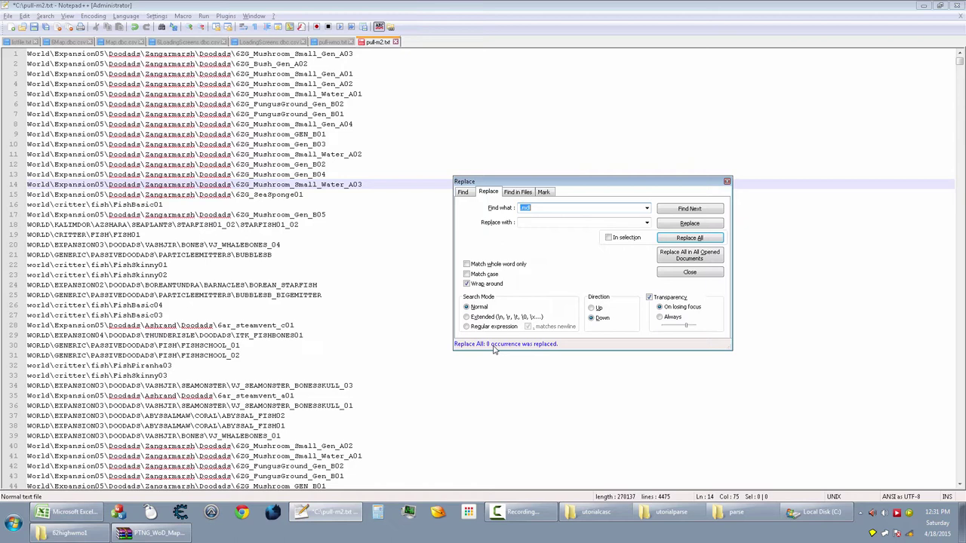
click(726, 182)
Copy the entire pull-m2.txt list into column A of a new worksheet in the wow-mapname-maker2.xlsx Excel workbook.
click(416, 261)
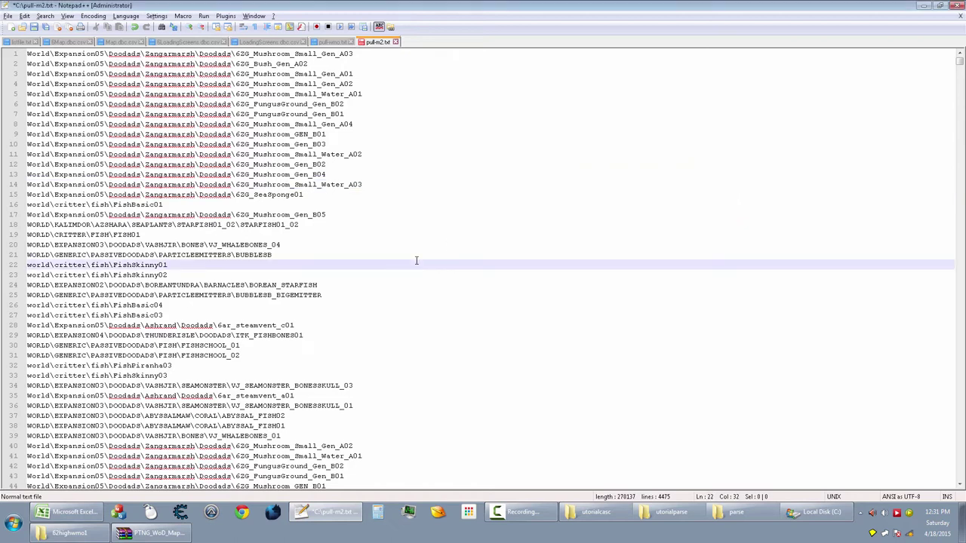
key(ctrl+a)
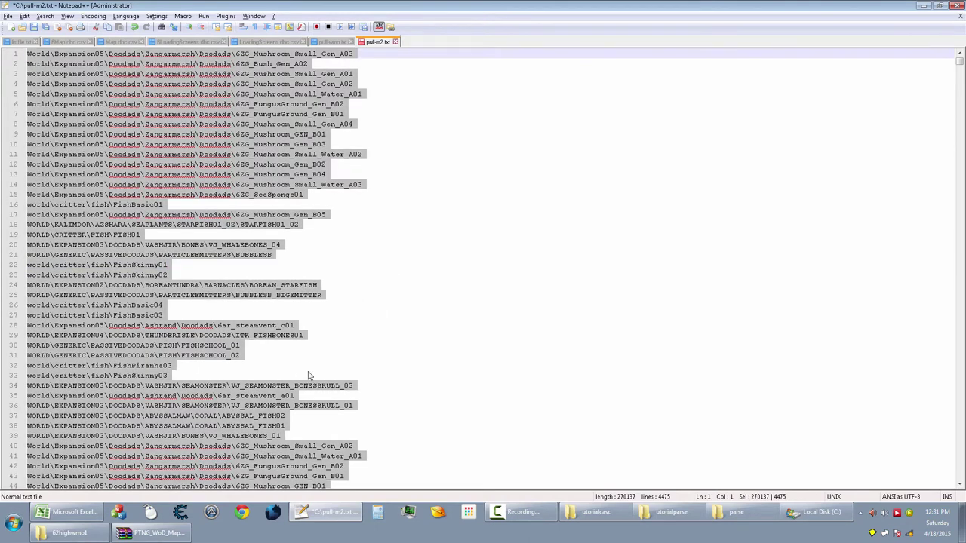
click(73, 512)
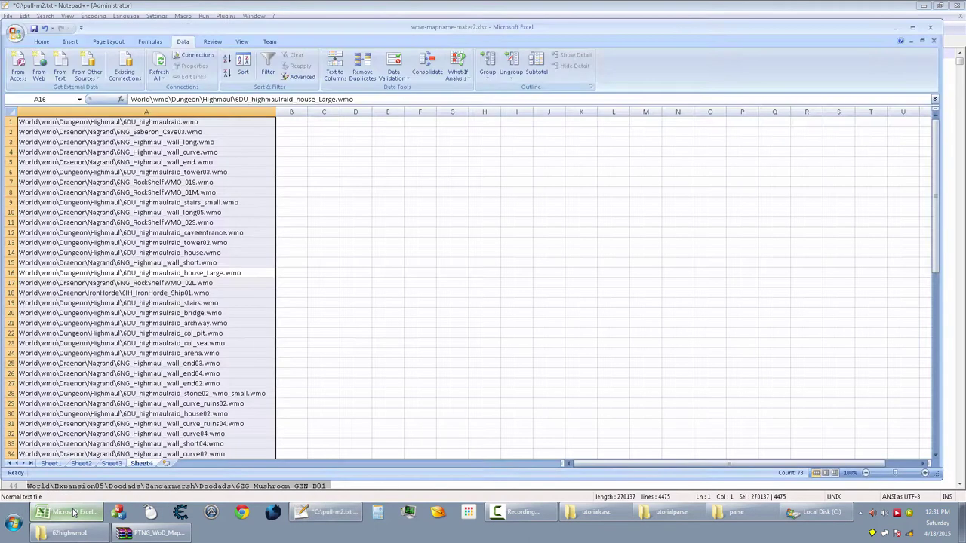
click(167, 463)
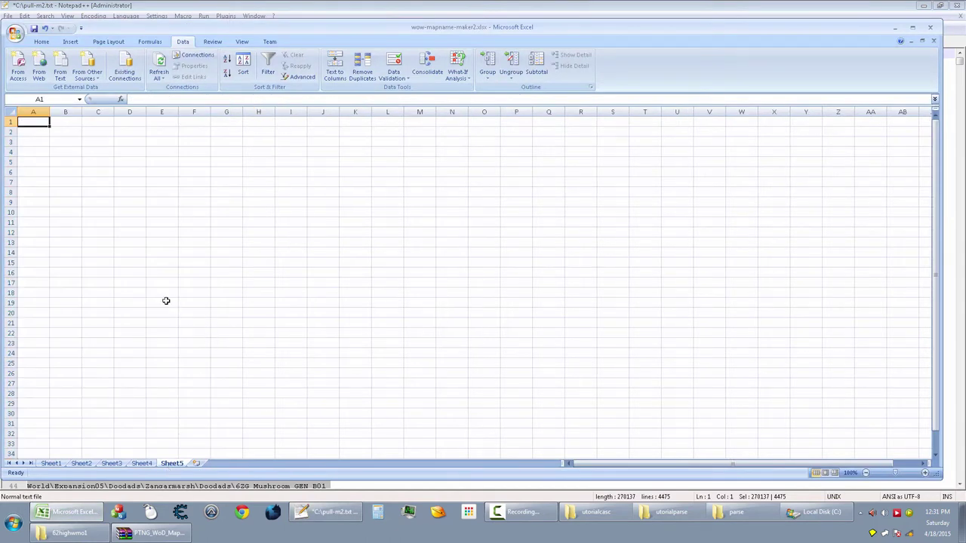
key(ctrl+v)
Remove the duplicate values from column A and widen the column to fit the model paths.
click(362, 67)
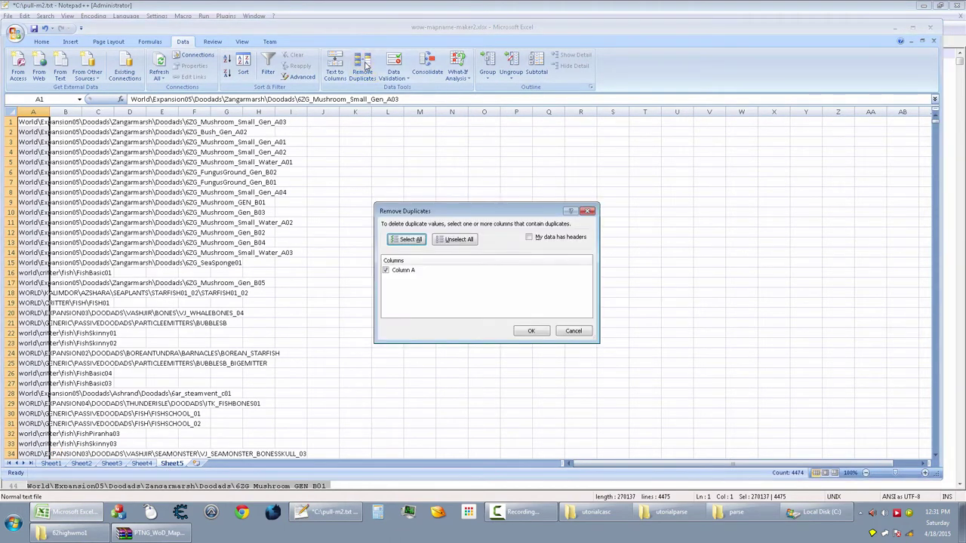
click(531, 330)
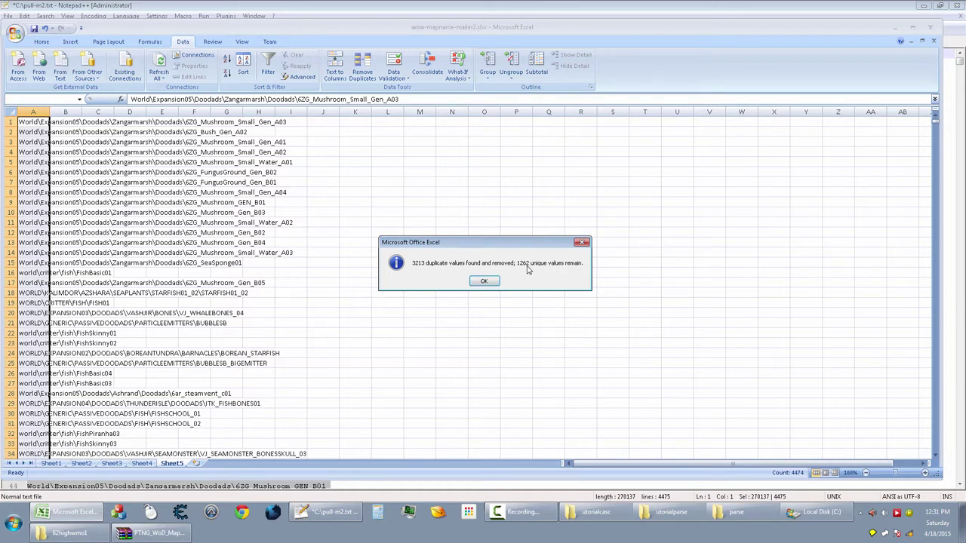
click(495, 283)
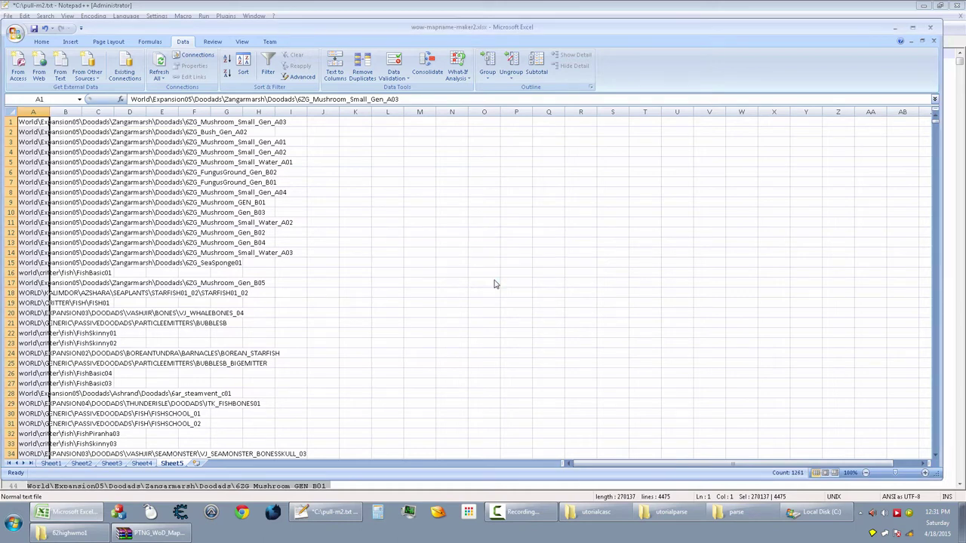
click(34, 193)
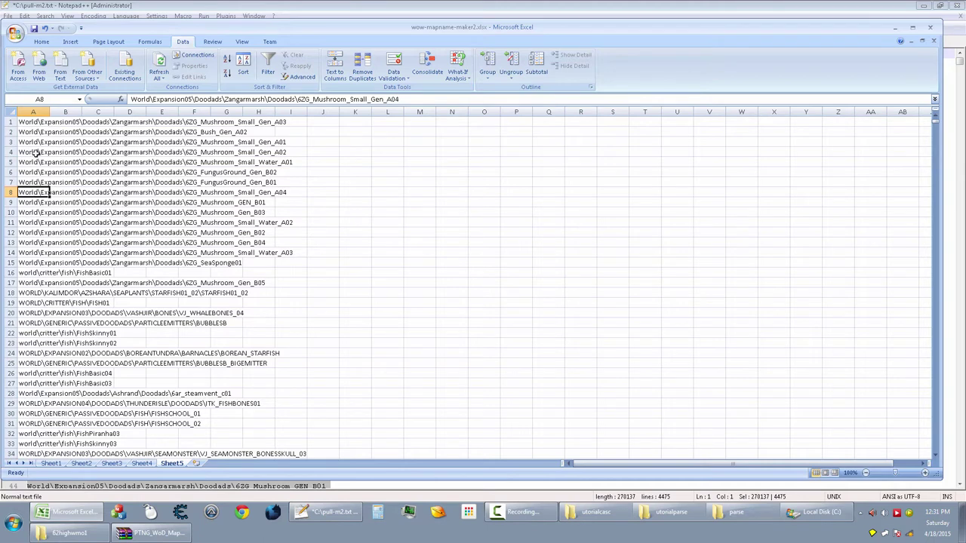
double_click(49, 113)
Sort the whole model list in column A by values from A to Z.
click(232, 172)
key(ctrl+a)
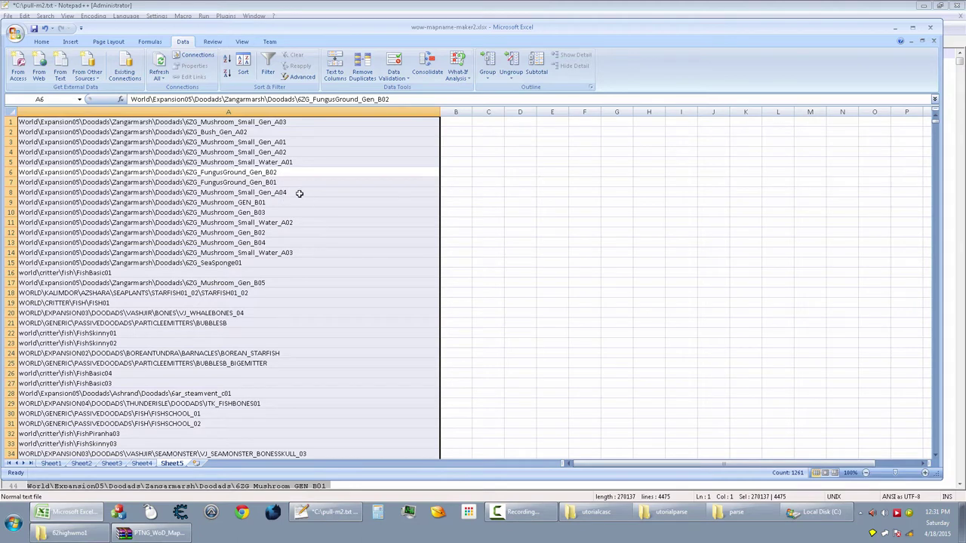
click(243, 70)
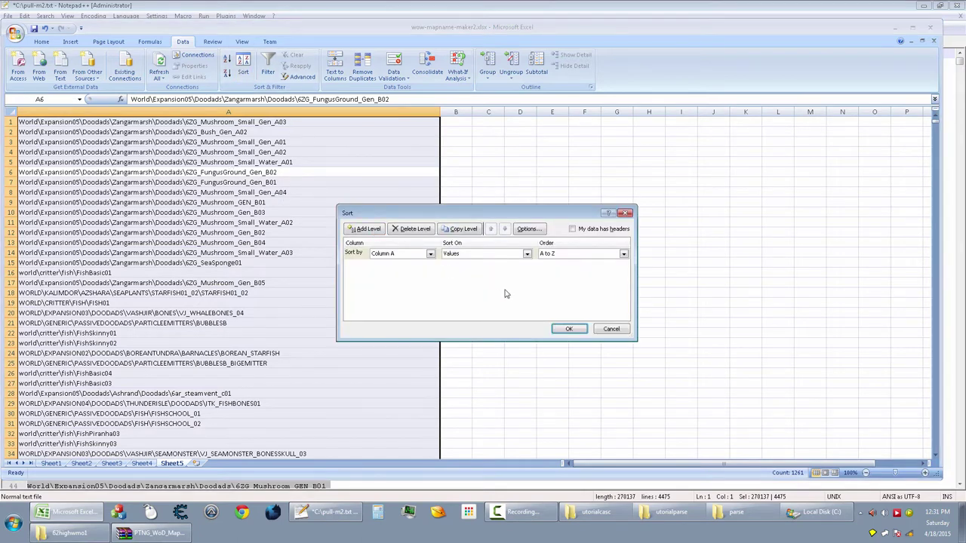
click(568, 329)
click(185, 223)
click(163, 161)
click(172, 254)
click(144, 183)
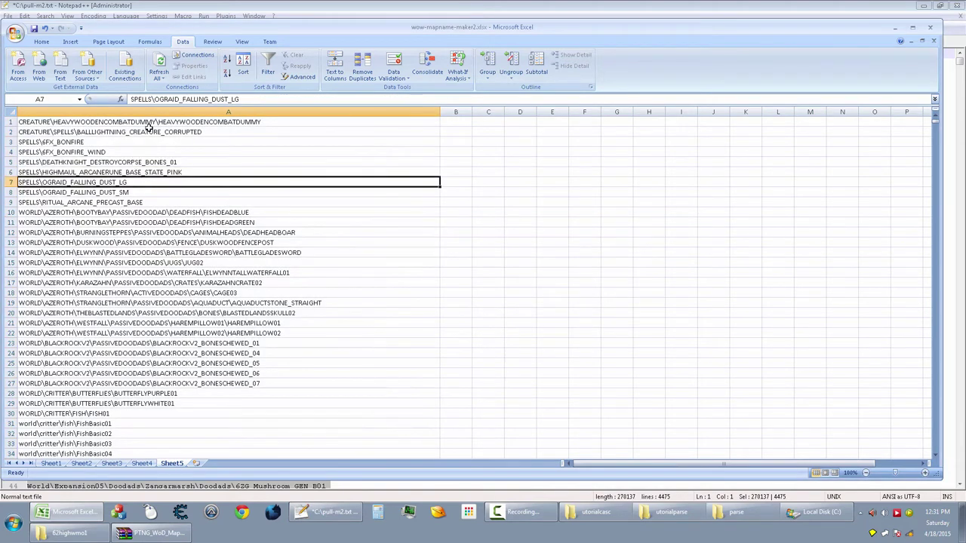
Select the complete sorted list in column A from the first to the last filled row and copy it.
click(159, 122)
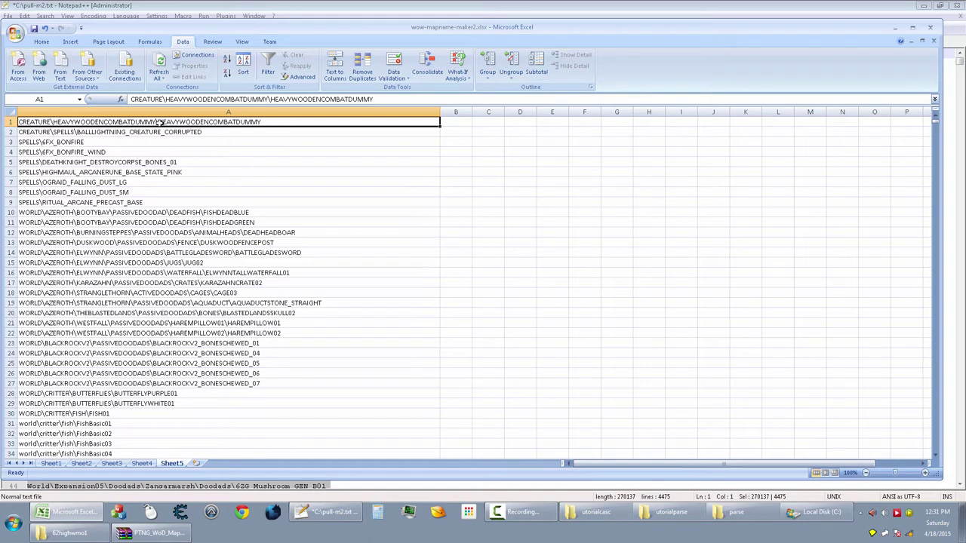
key(ctrl+shift+Down)
scroll(128, 326, down, 6)
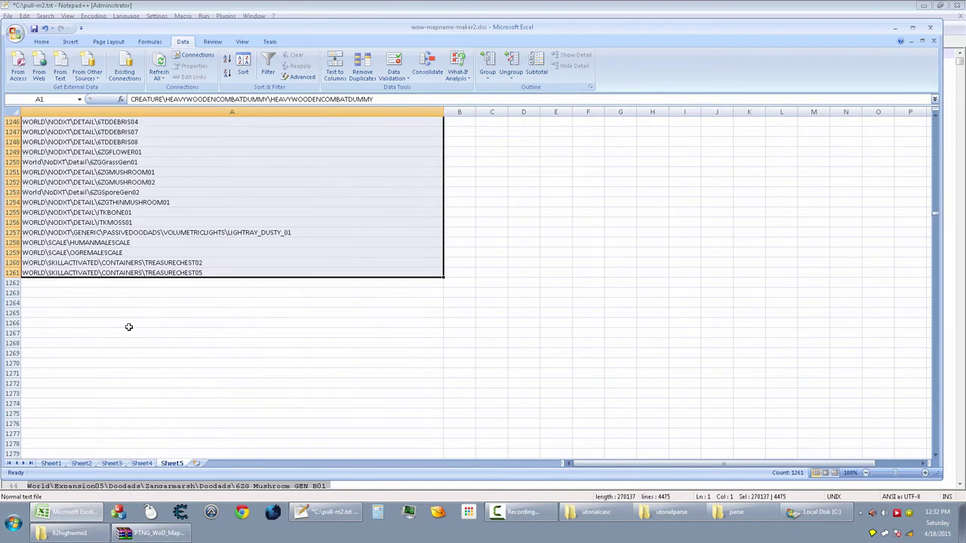
scroll(128, 326, down, 18)
scroll(128, 327, up, 20)
scroll(128, 326, down, 2)
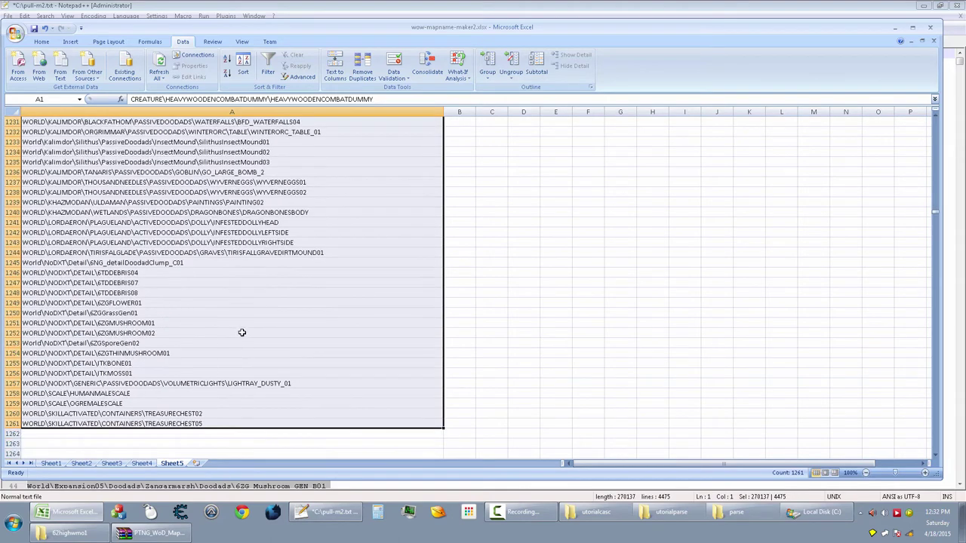
key(ctrl+c)
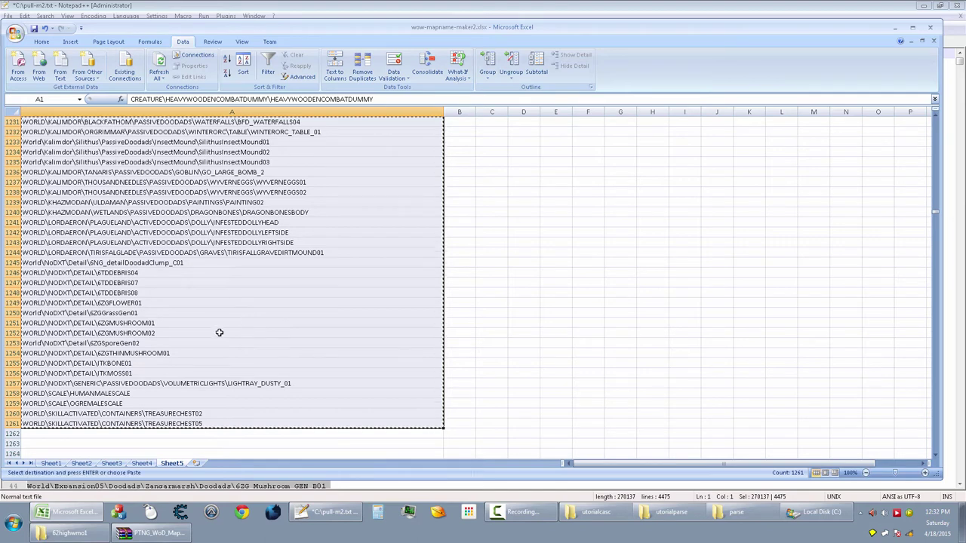
Switch to listfile.txt in Notepad++ and replace its entire contents with the copied model list.
key(alt+Tab)
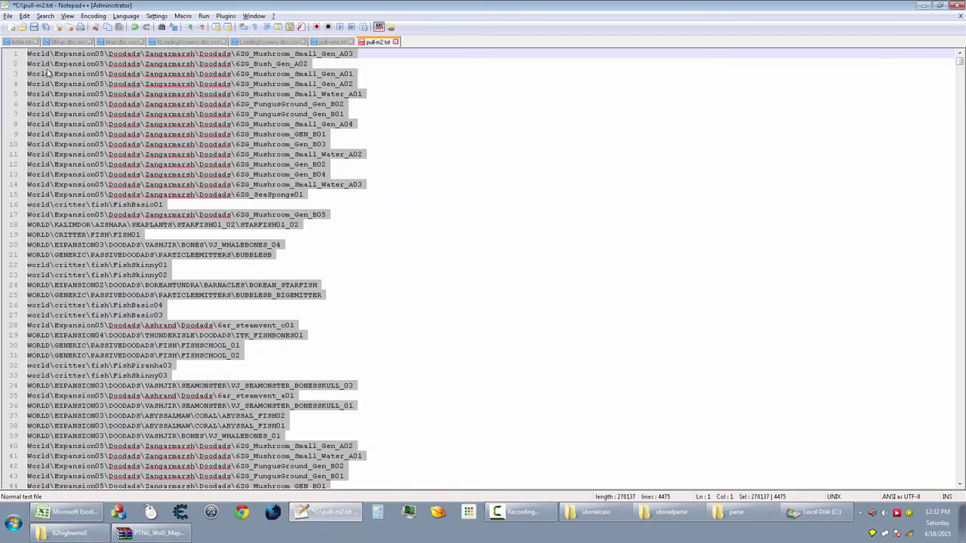
click(21, 42)
click(181, 155)
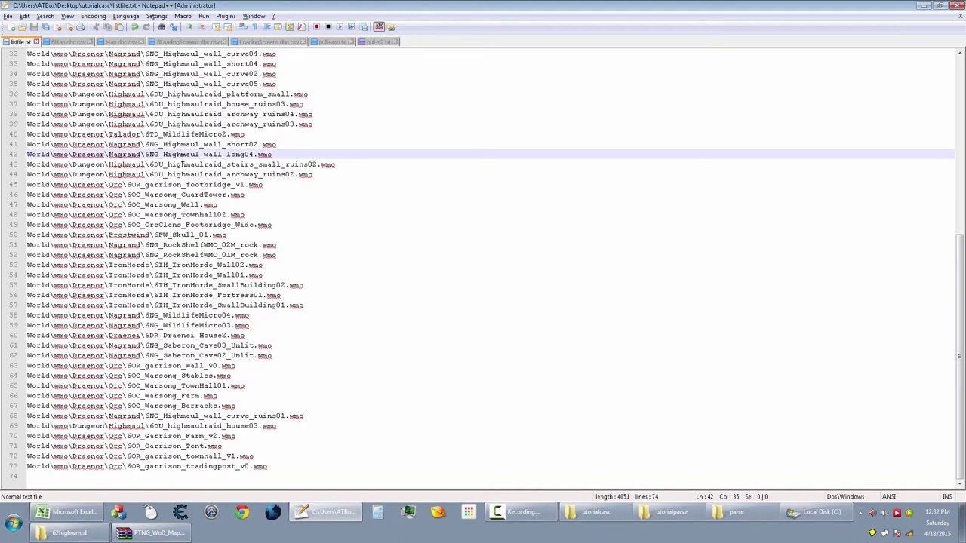
key(ctrl+a)
key(ctrl+v)
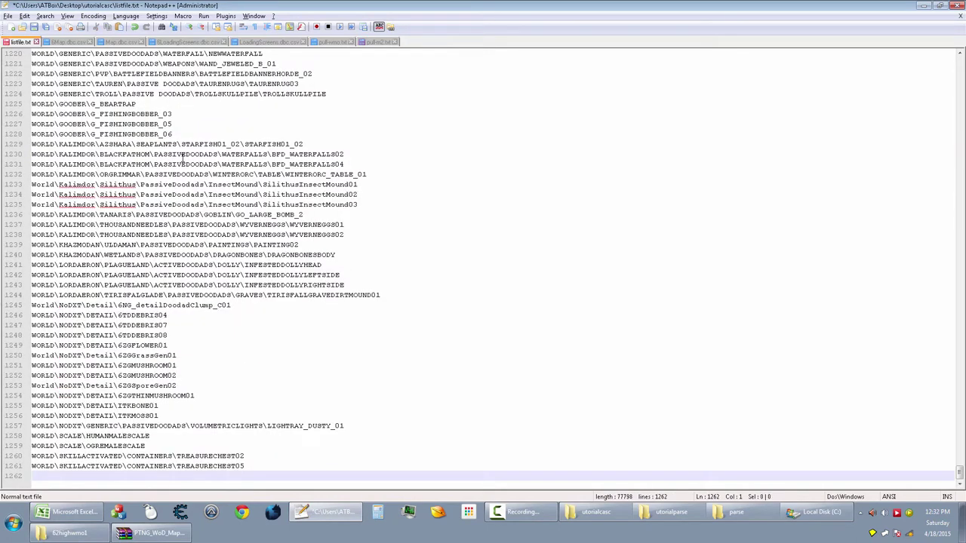
Run the Append_wow_m2_skin_endings macro once on each of the first three entries in listfile.txt, starting from the end of line 1.
key(ctrl+Home)
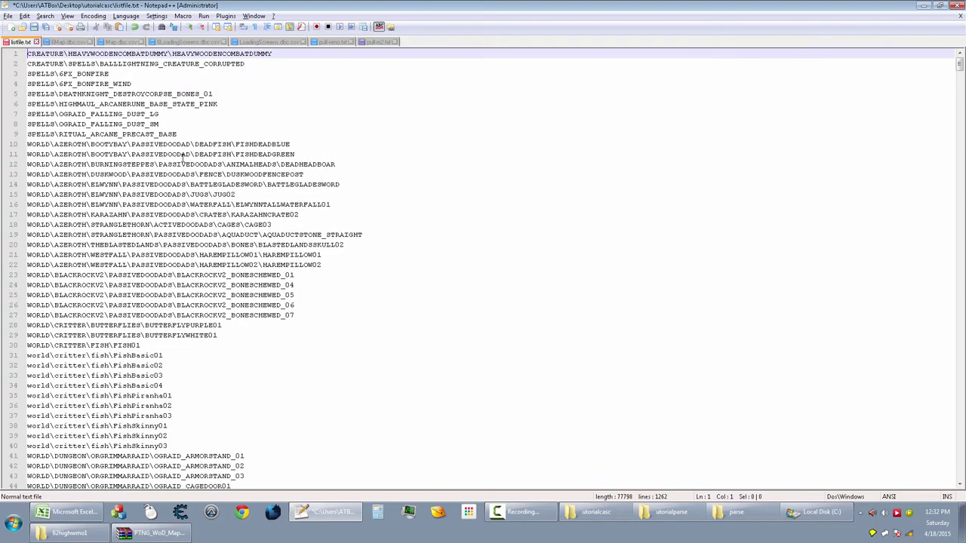
key(End)
click(351, 26)
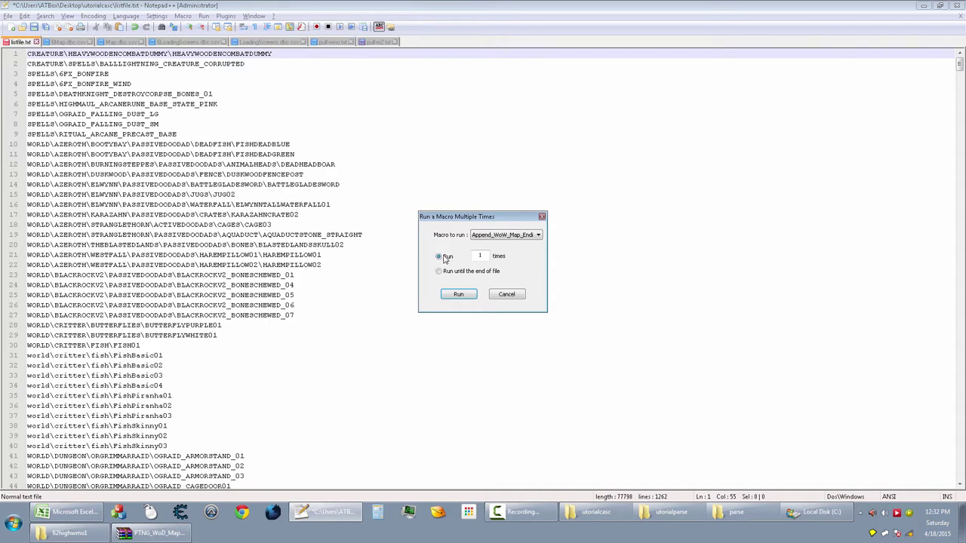
click(509, 236)
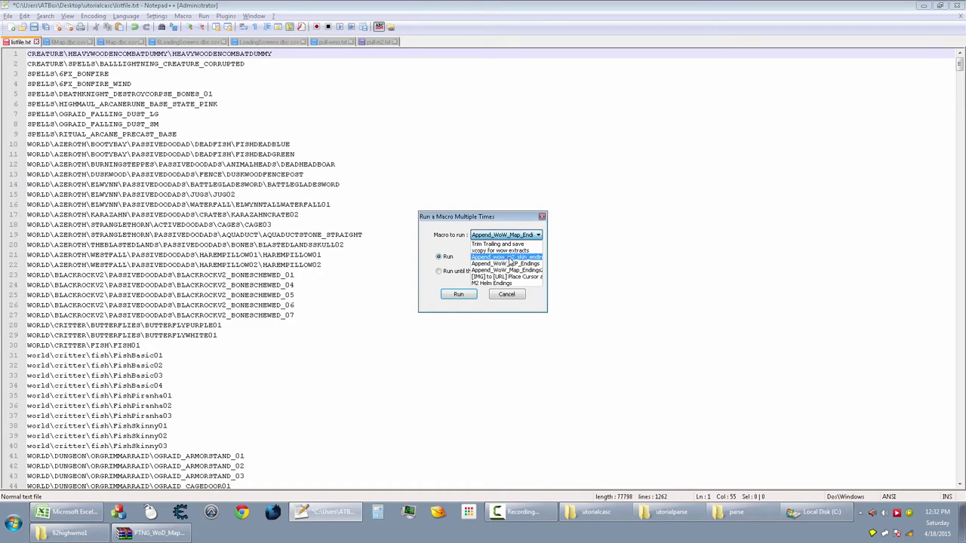
click(506, 258)
click(458, 294)
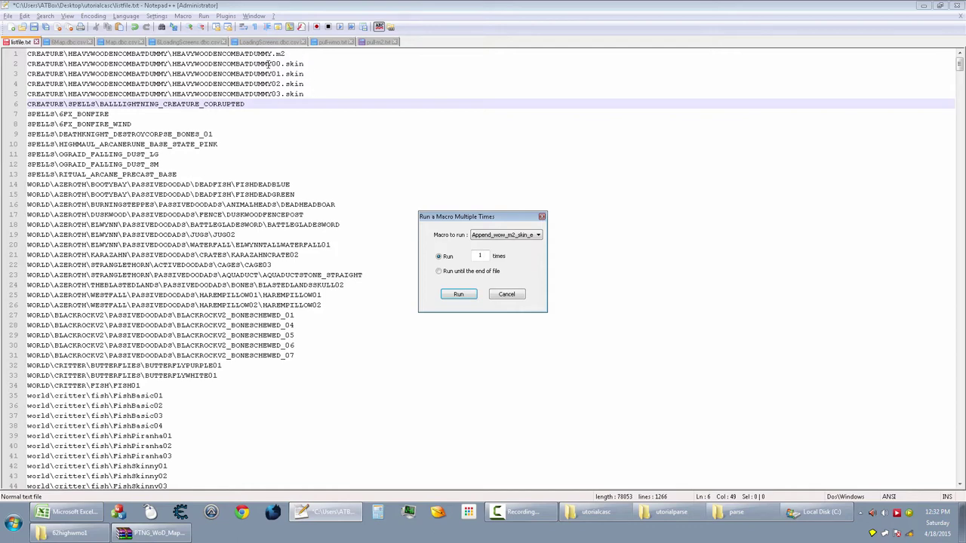
click(458, 294)
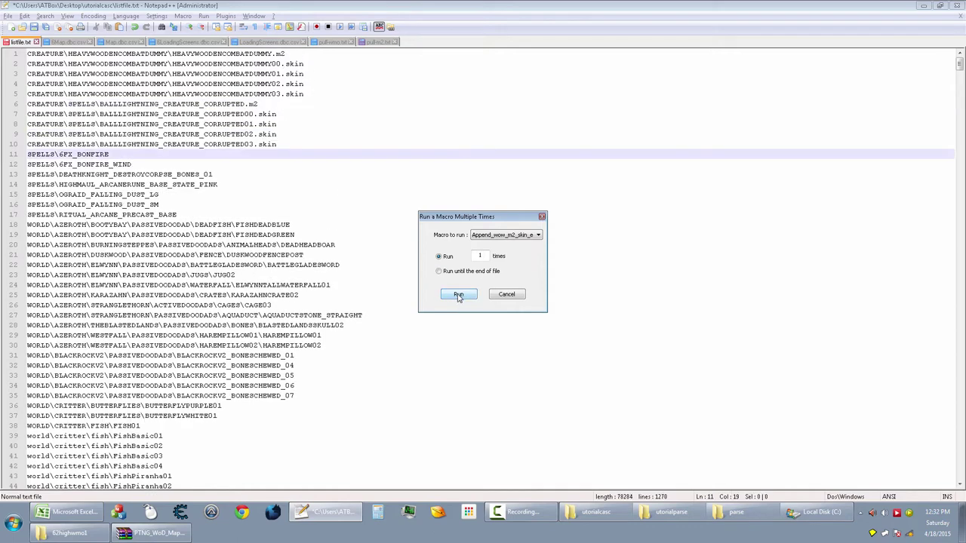
click(458, 294)
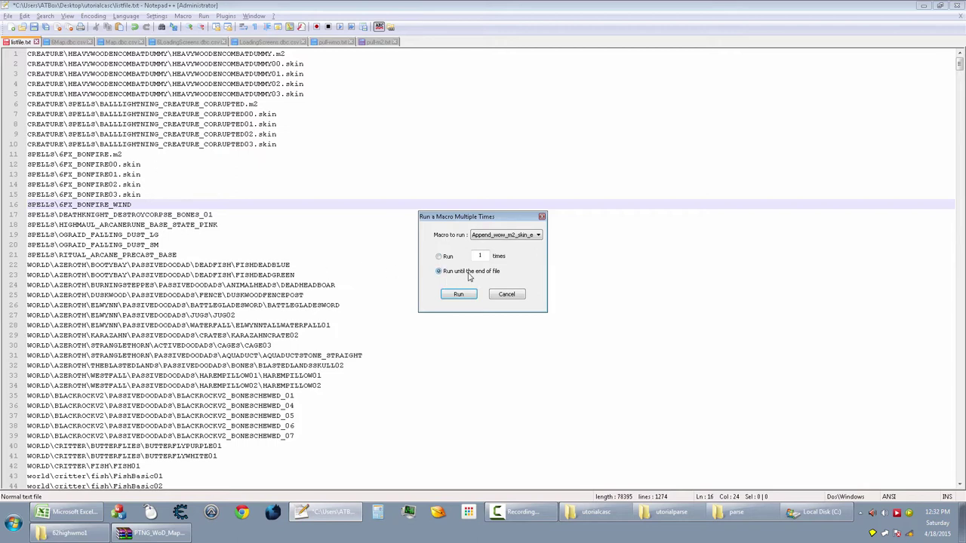
Run the Append_wow_m2_skin_endings macro until the end of listfile.txt, close the macro dialog and save the file.
click(467, 298)
click(503, 294)
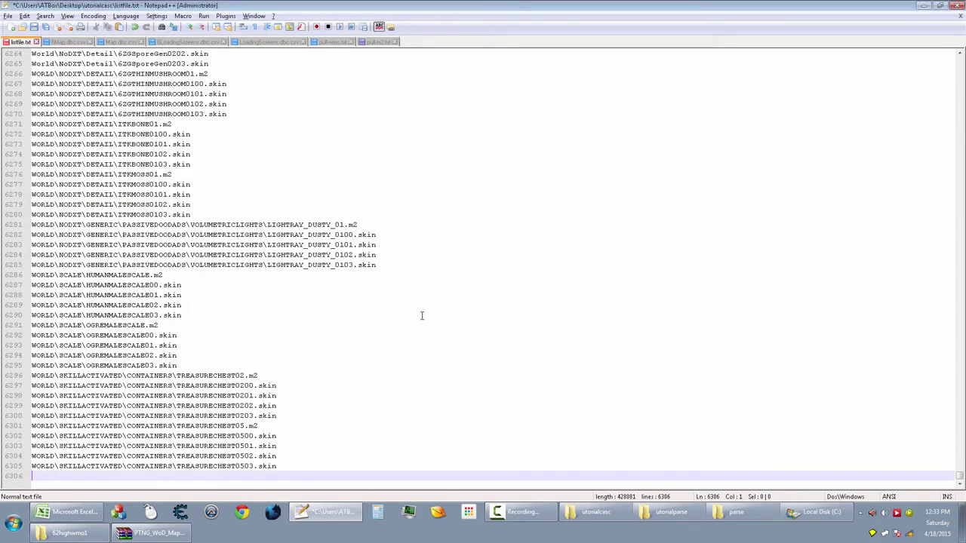
click(421, 315)
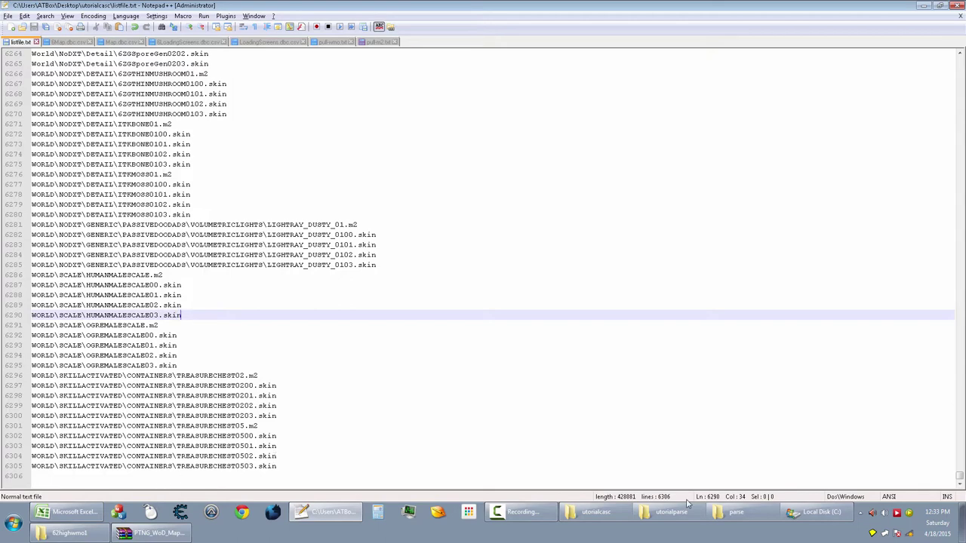
Launch CASCExplorer.exe from the utorialcasc folder and select the CREATURE, SPELLS and WORLD folders in its root.
click(595, 511)
double_click(361, 240)
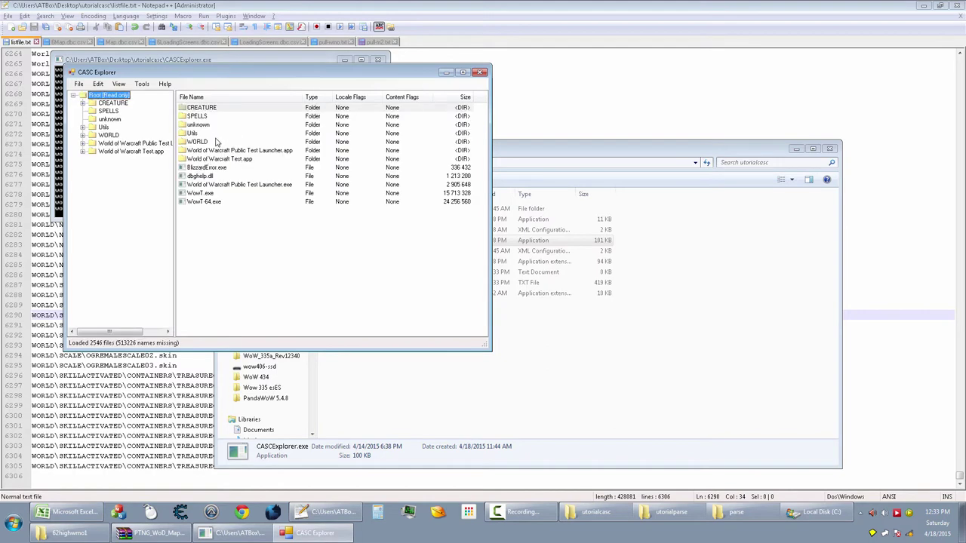
click(210, 110)
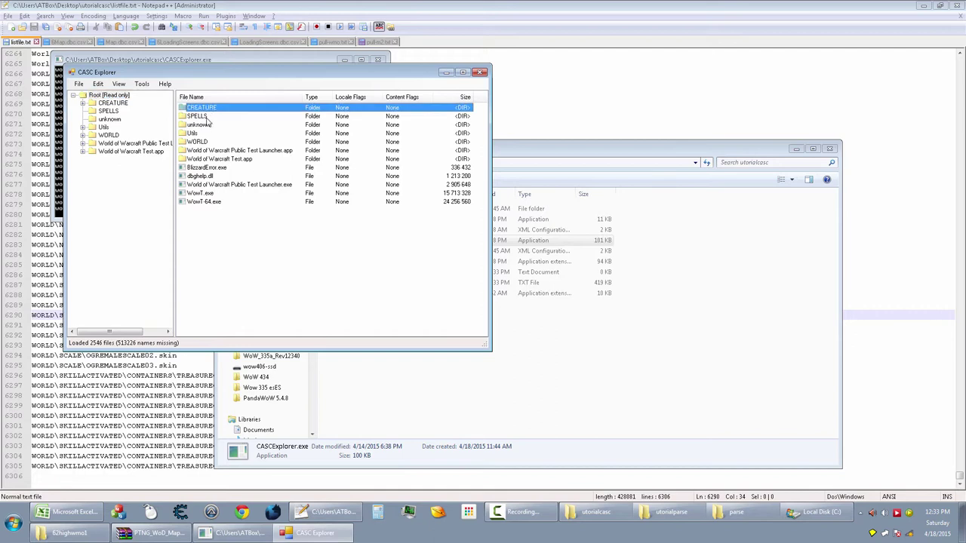
ctrl+click(206, 117)
ctrl+click(205, 143)
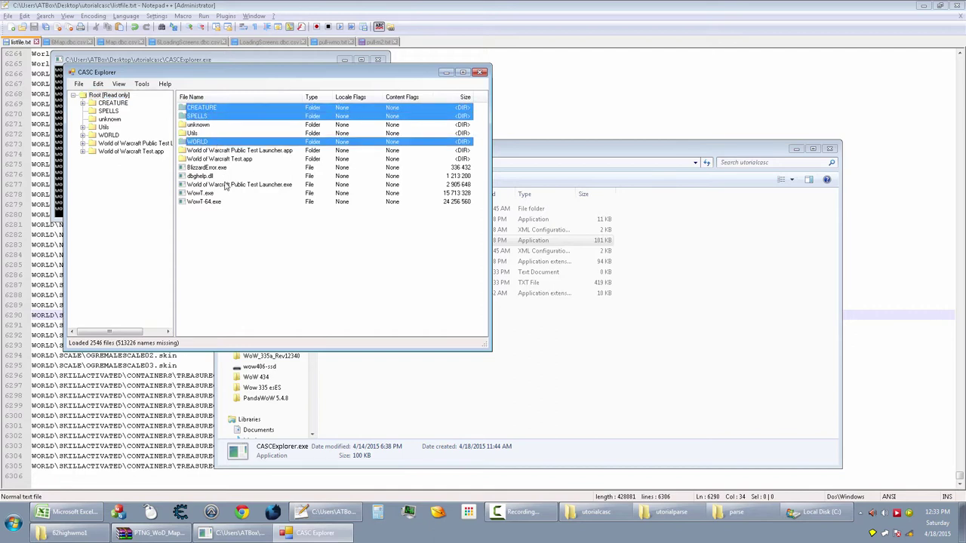
Open CASCExplorer.exe.config from the utorialcasc folder in Notepad++.
click(592, 341)
click(365, 251)
right_click(365, 252)
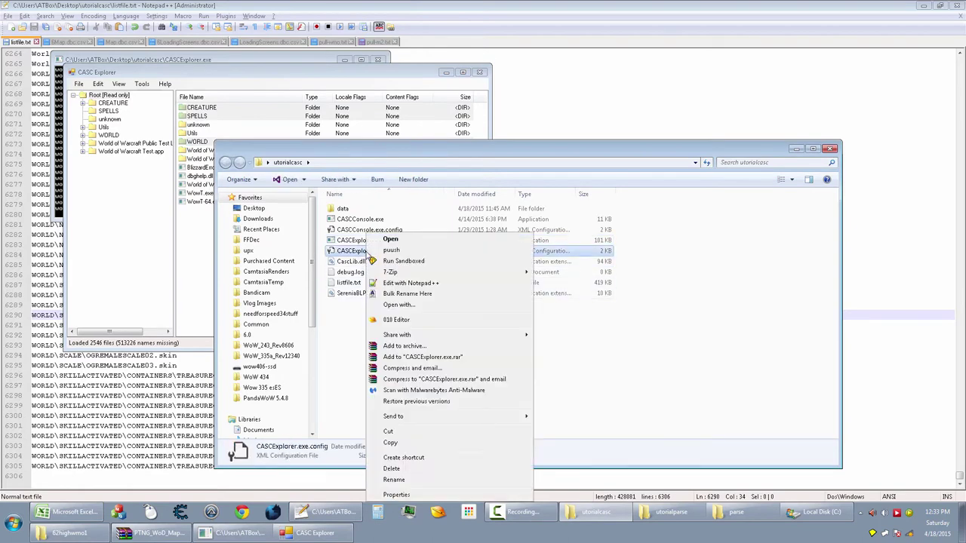
drag(365, 251, 106, 387)
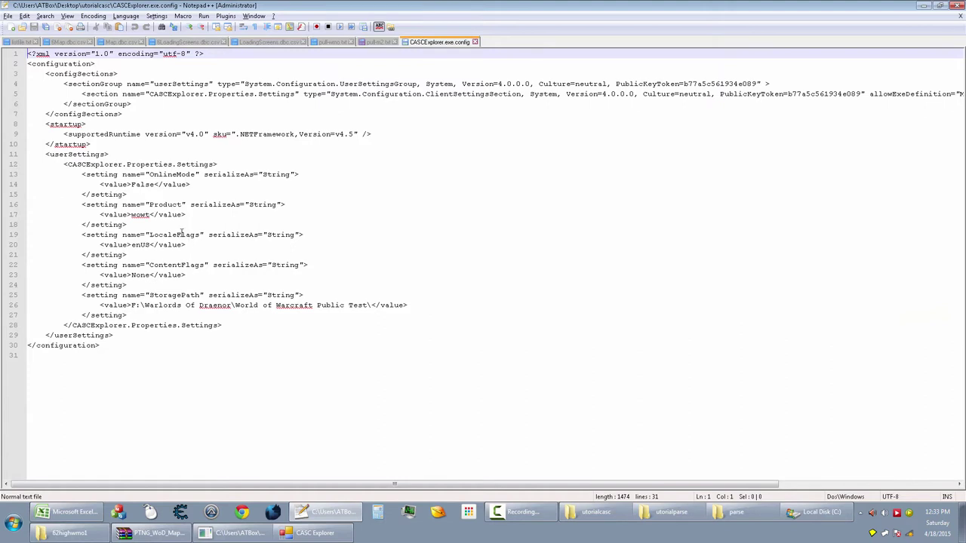
Examine the OnlineMode, Product, LocaleFlags, ContentFlags and StoragePath settings in CASCExplorer.exe.config, then close the file and minimize Notepad++.
click(193, 244)
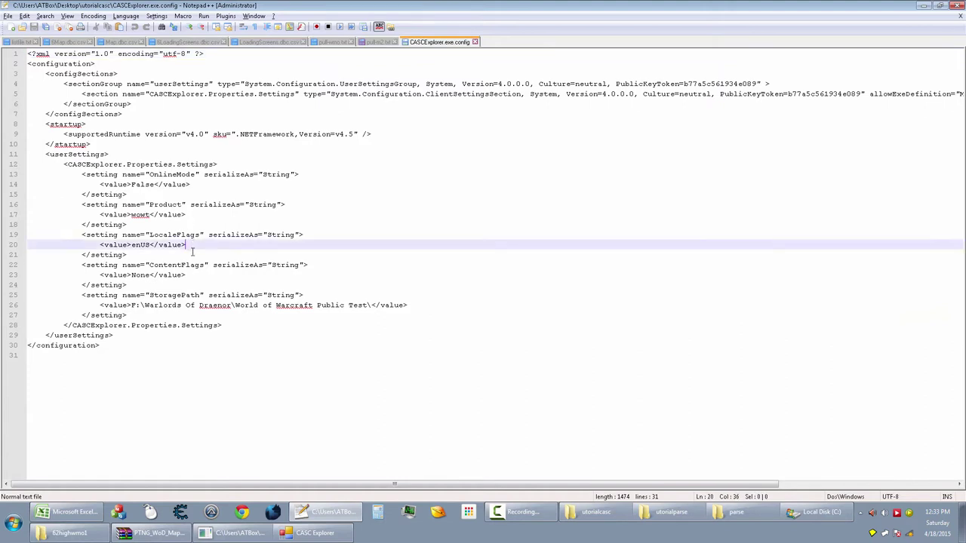
click(193, 275)
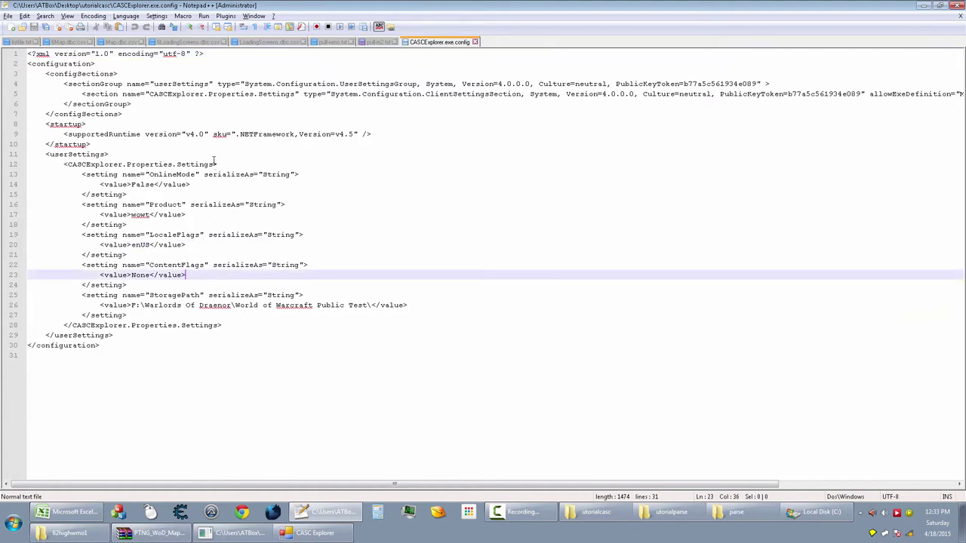
click(214, 133)
click(212, 115)
click(212, 101)
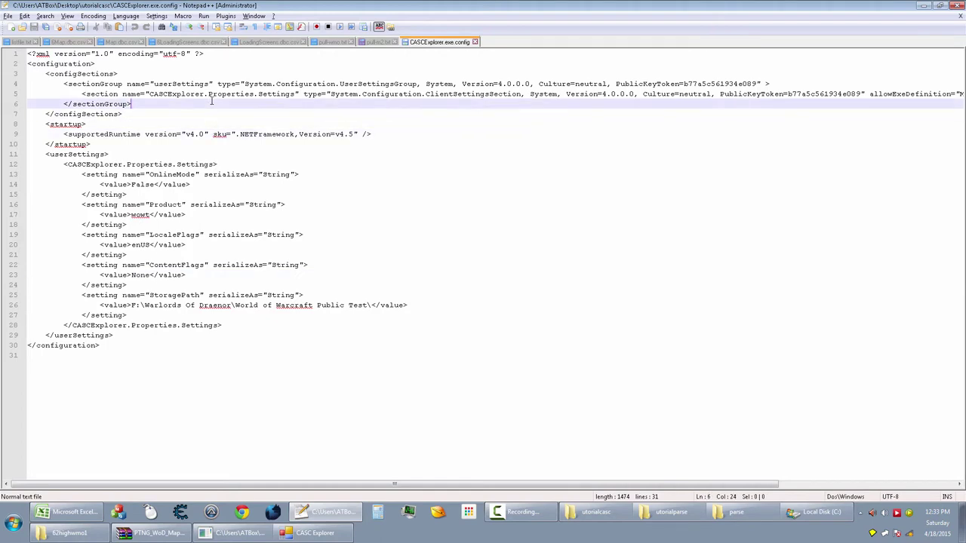
click(213, 85)
click(212, 104)
click(215, 123)
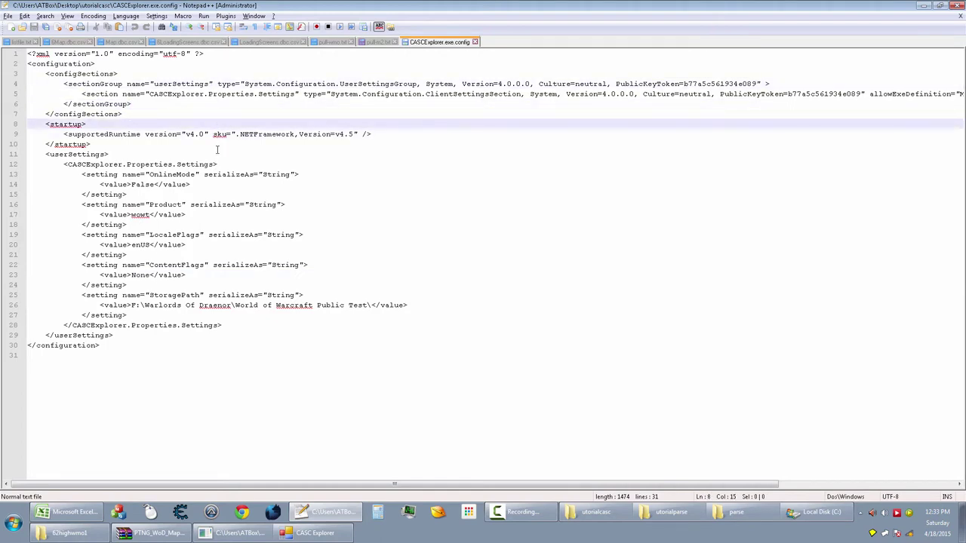
click(217, 175)
click(204, 277)
click(196, 295)
click(196, 305)
click(201, 287)
click(205, 276)
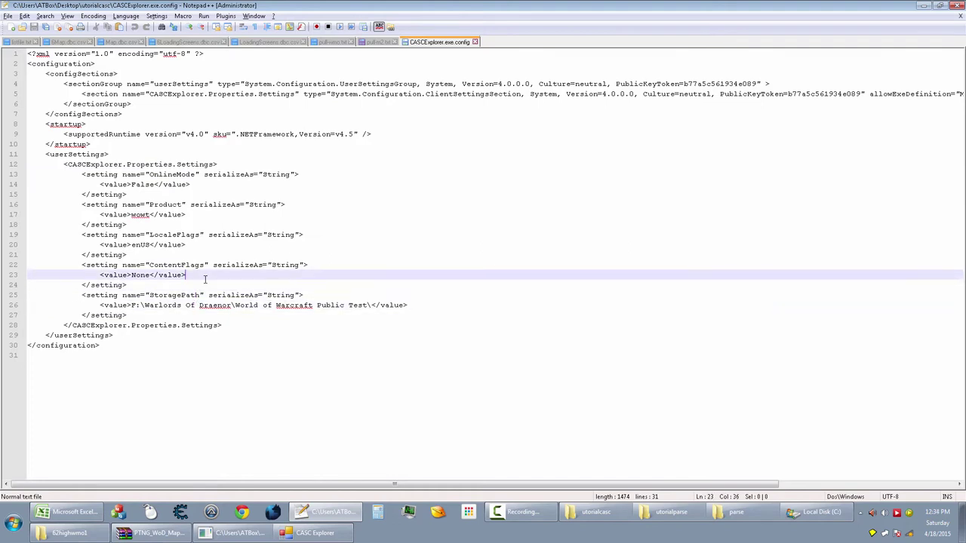
click(208, 265)
click(212, 243)
click(212, 215)
click(214, 194)
click(217, 184)
click(224, 175)
click(227, 164)
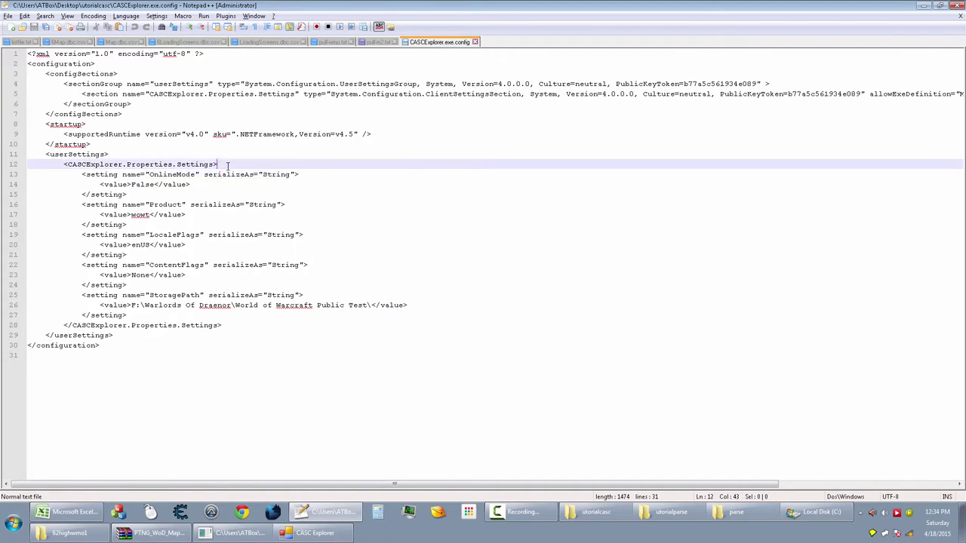
click(474, 41)
click(924, 6)
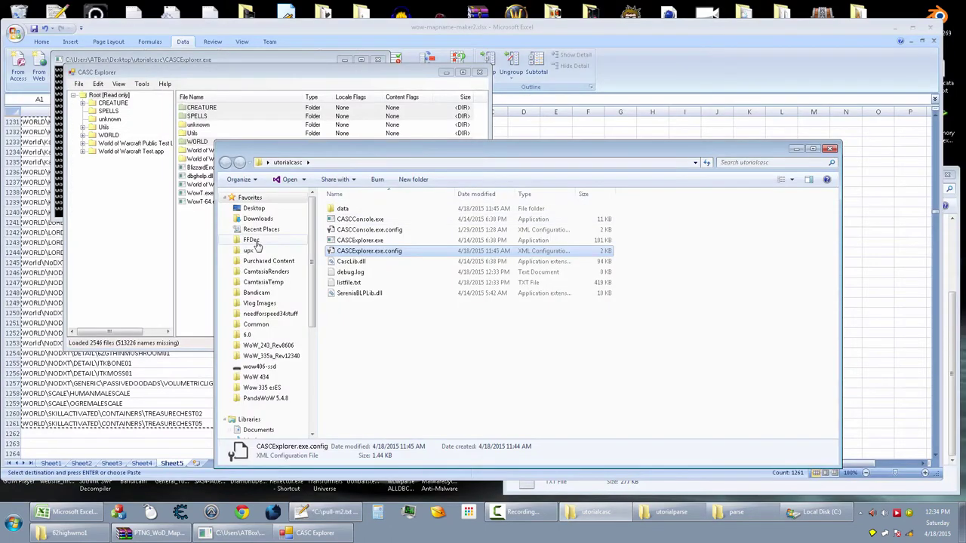
click(276, 81)
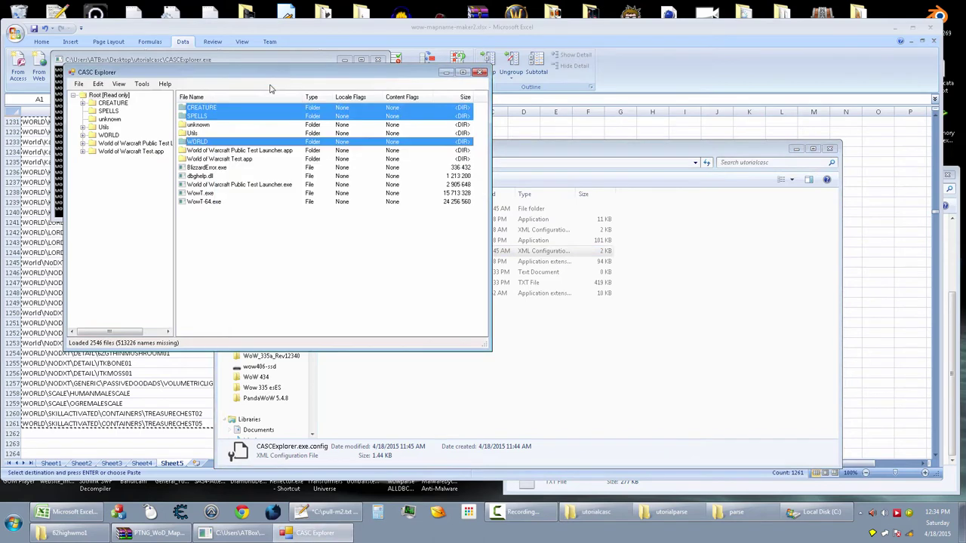
right_click(222, 143)
click(234, 148)
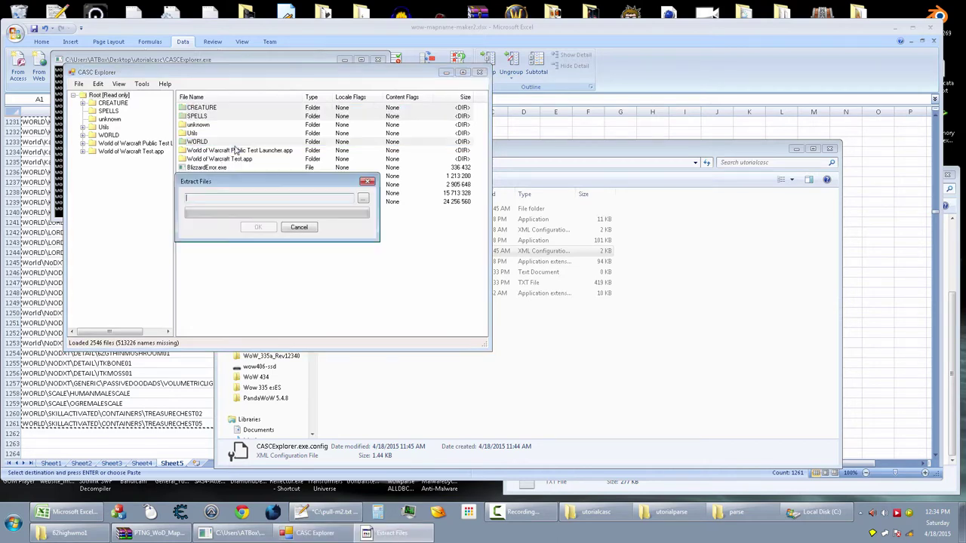
click(364, 201)
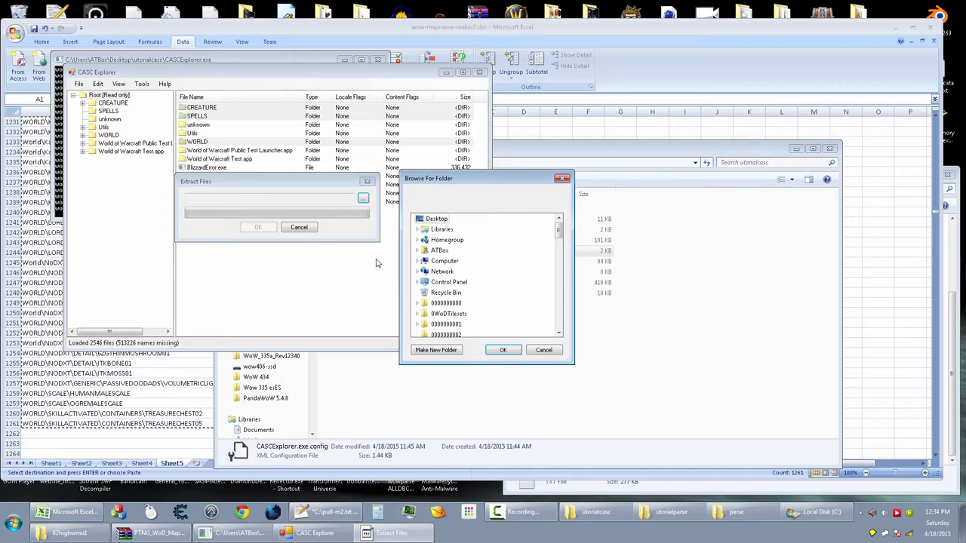
double_click(443, 325)
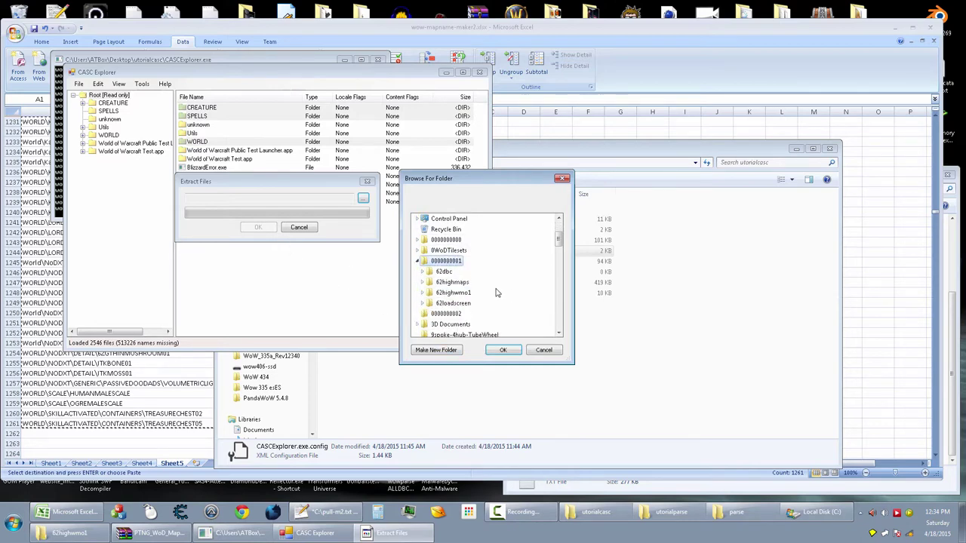
click(445, 351)
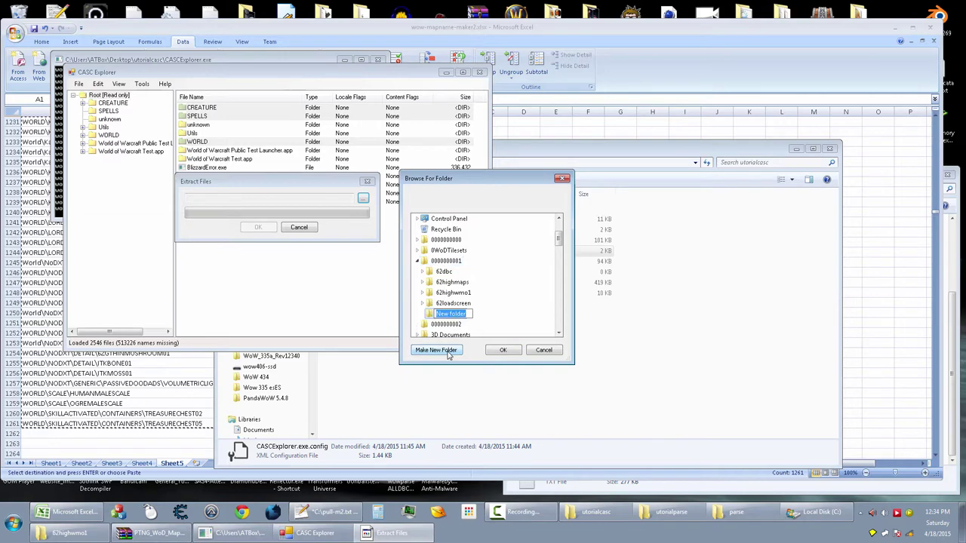
text(62highm2)
click(504, 351)
click(261, 228)
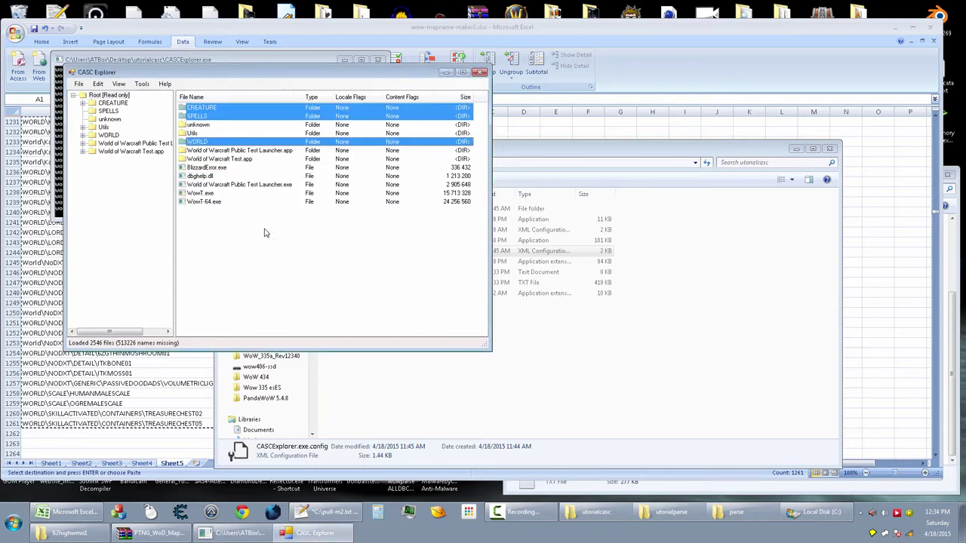
click(479, 72)
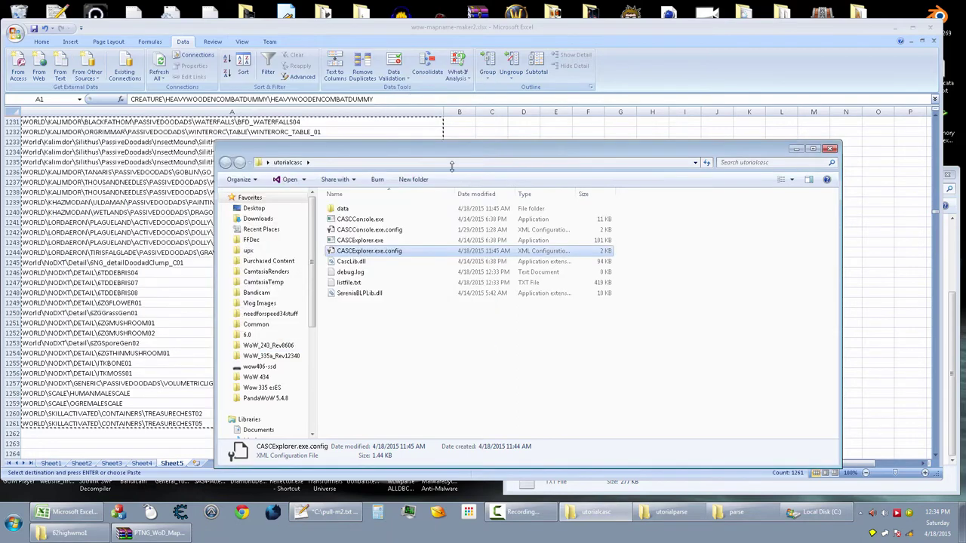
click(458, 358)
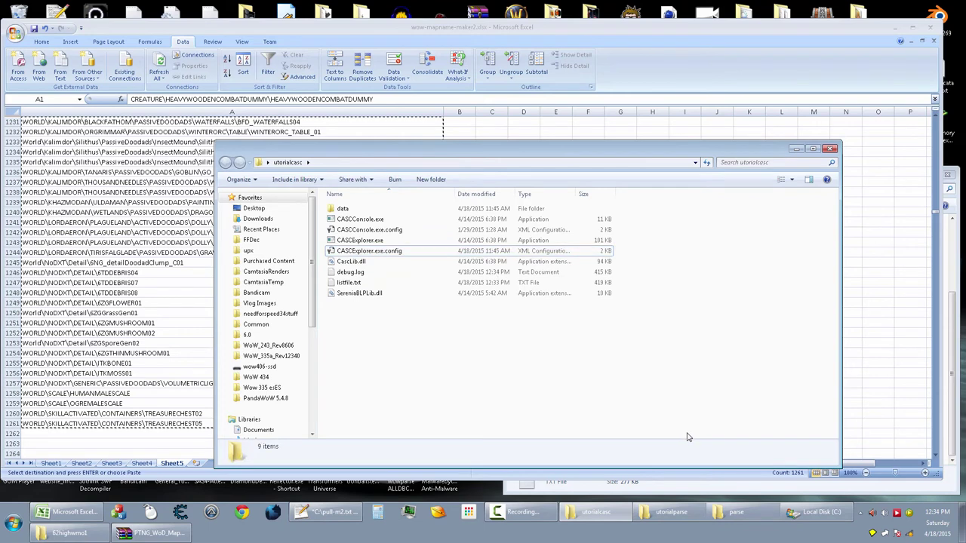
click(74, 533)
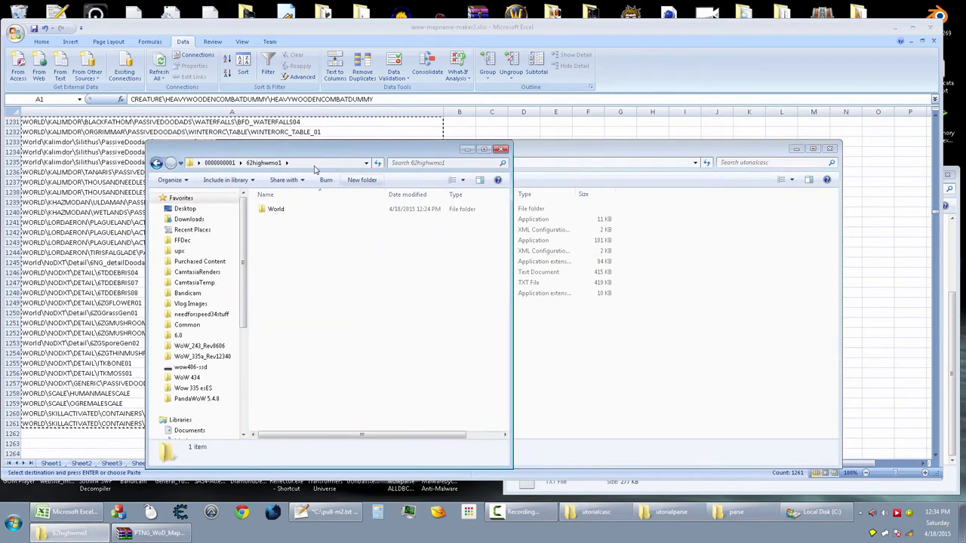
click(219, 162)
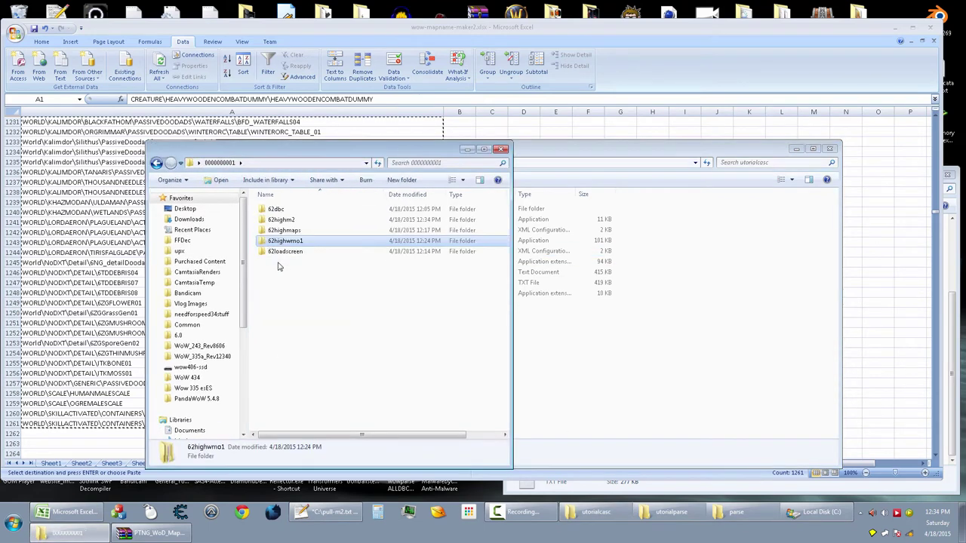
double_click(290, 219)
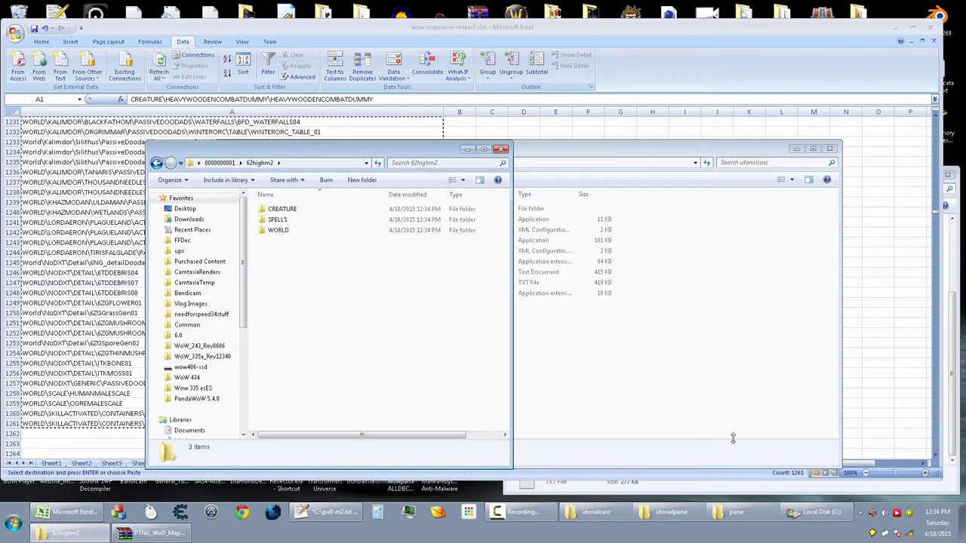
Open the scripts folder on Local Disk (C:) and look over its batch files, in particular xdatadumper.bat.
click(840, 505)
scroll(755, 332, up, 5)
scroll(731, 332, down, 5)
double_click(648, 311)
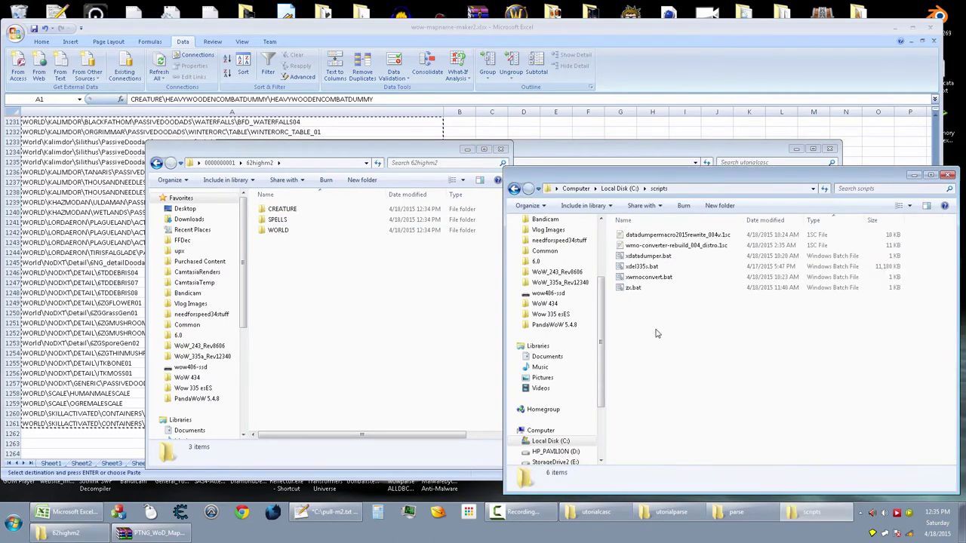
drag(655, 261, 680, 334)
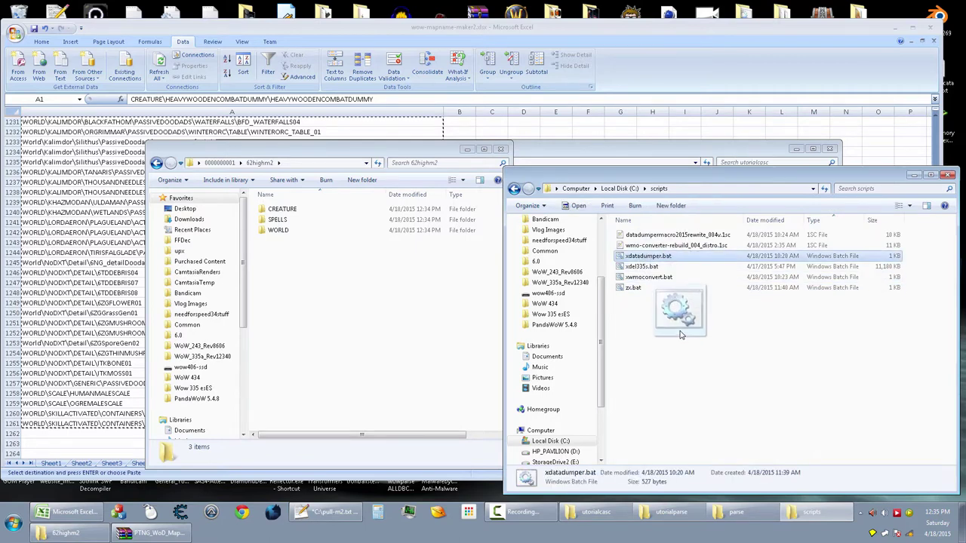
drag(680, 334, 650, 334)
key(Escape)
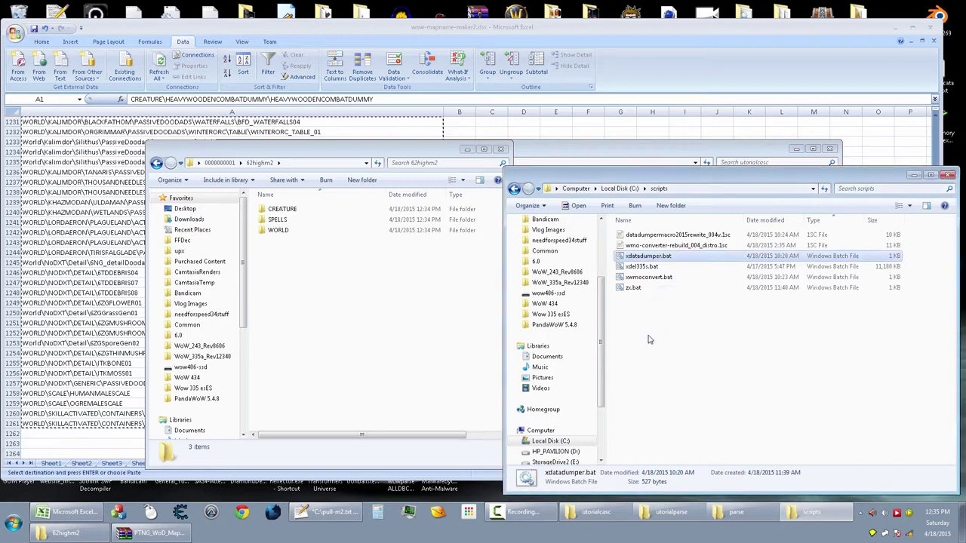
Open a command prompt in the 62highm2 folder and run "dir *.skin /a-d /b /s > skin.txt".
click(364, 324)
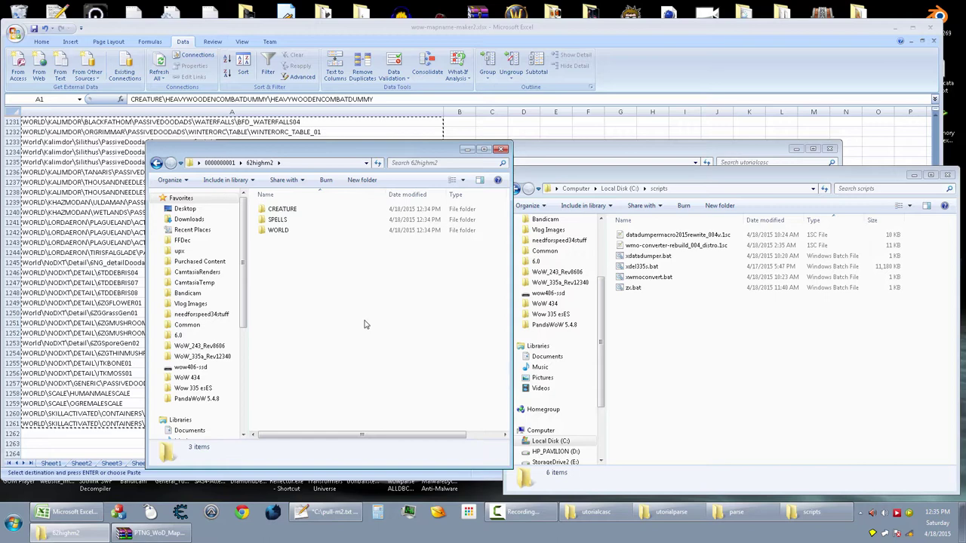
shift+right_click(363, 324)
click(417, 410)
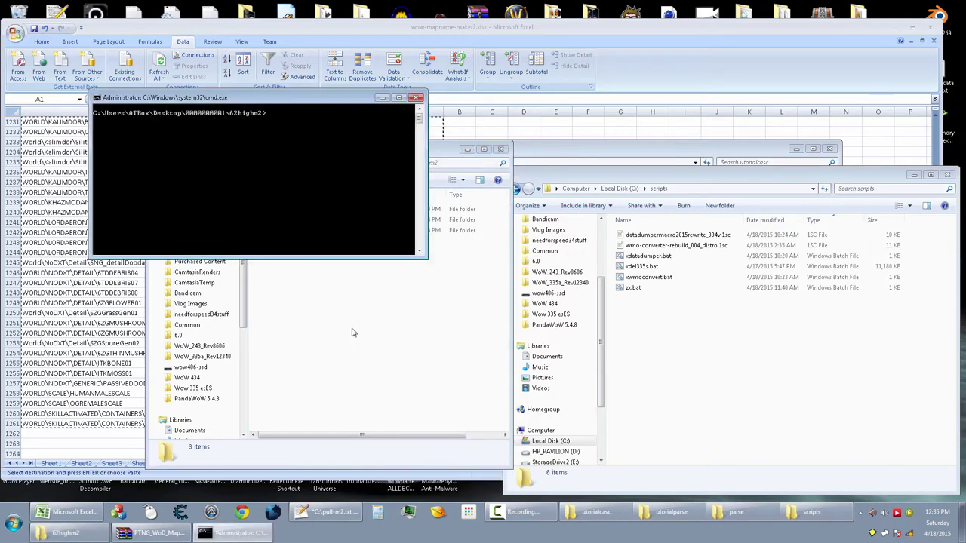
text(dir *.skin /a-d /b /s > skin.txt)
key(Return)
click(400, 149)
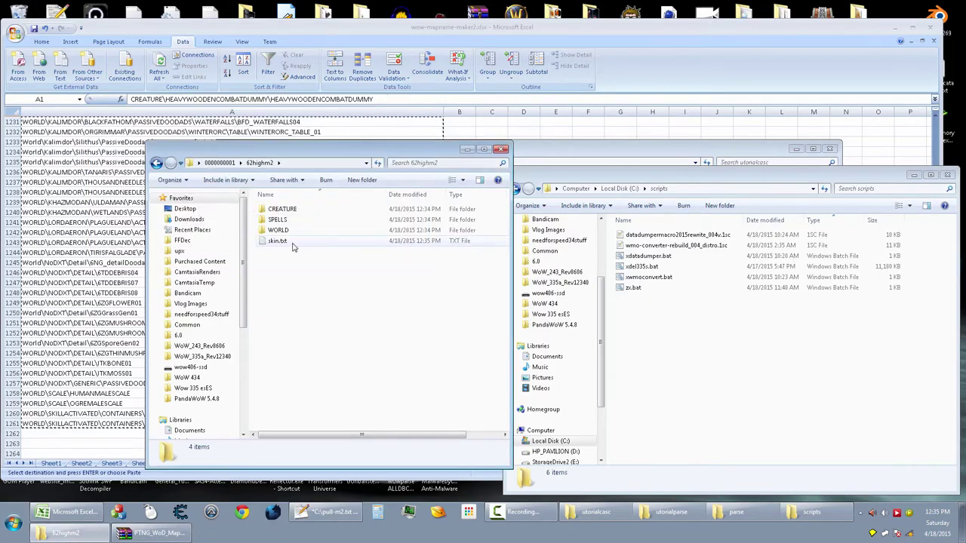
Open skin.txt in Notepad++ and check the line number of its last skin entry.
double_click(298, 246)
drag(959, 64, 957, 477)
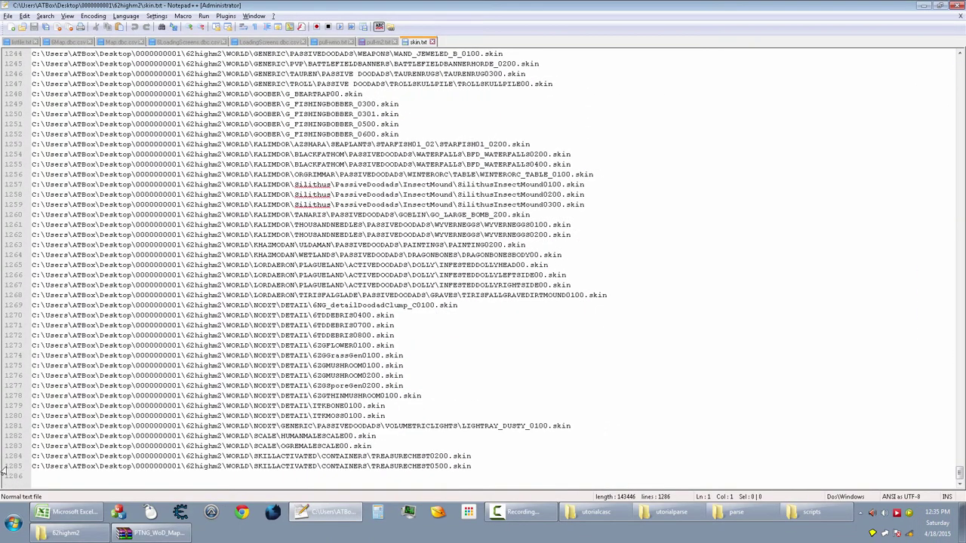
drag(33, 467, 55, 467)
Switch to Calculator, divide 1285 by 3 and clear the result.
click(376, 511)
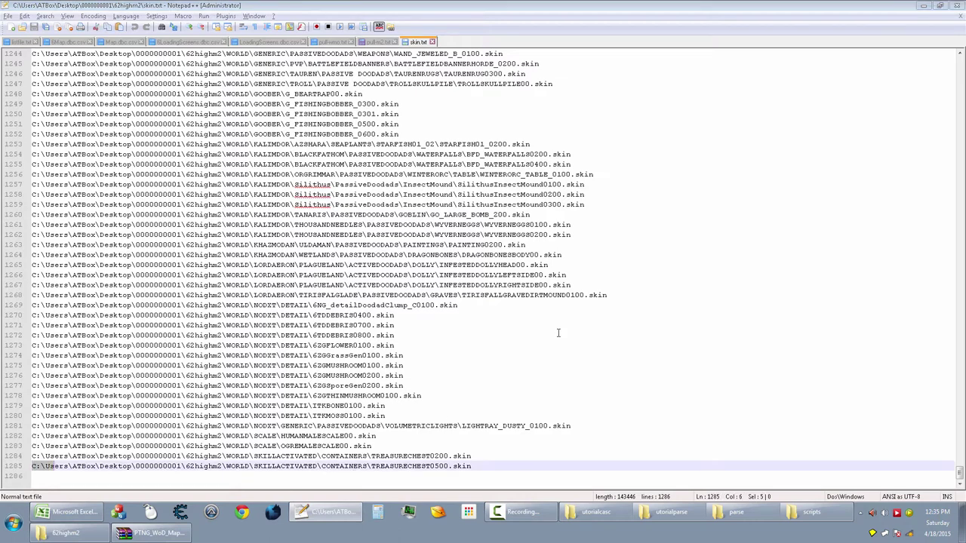
text(1285/3)
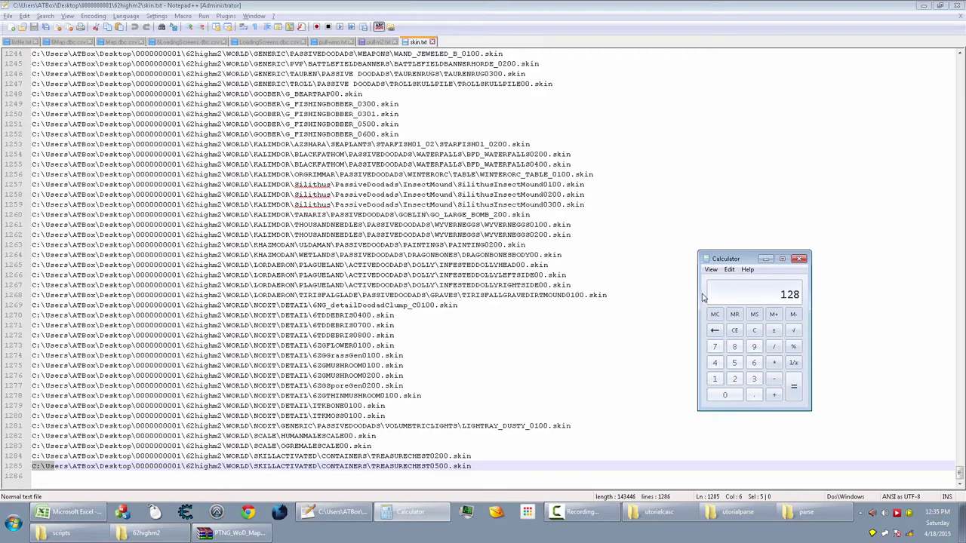
key(Return)
click(734, 331)
Divide 1285 by 5 and the result by 60, then close Calculator and return to skin.txt.
text(1285)
key(slash)
text(5)
key(Return)
text(/60)
key(Return)
click(799, 259)
click(752, 296)
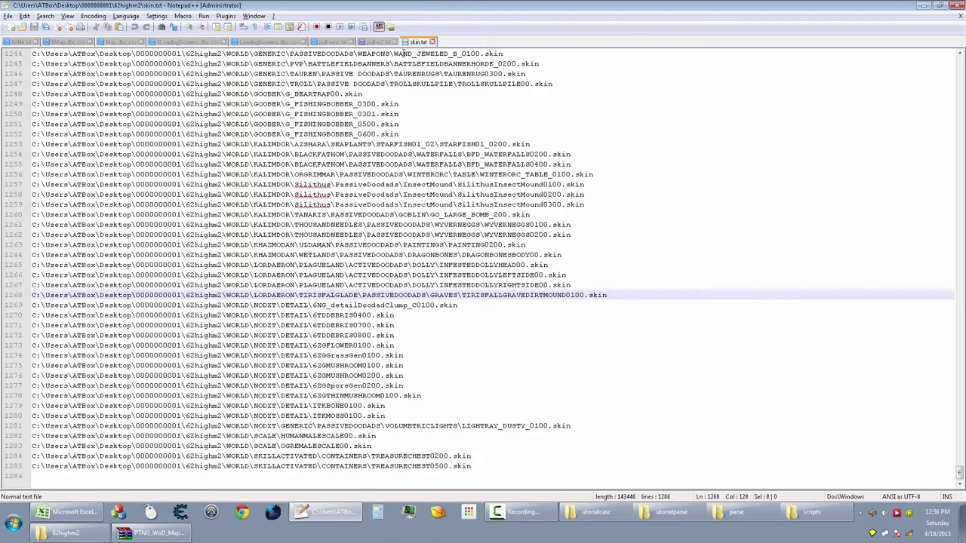
Close skin.txt, erase the whole contents of pull-m2.txt and save the empty file.
middle_click(423, 42)
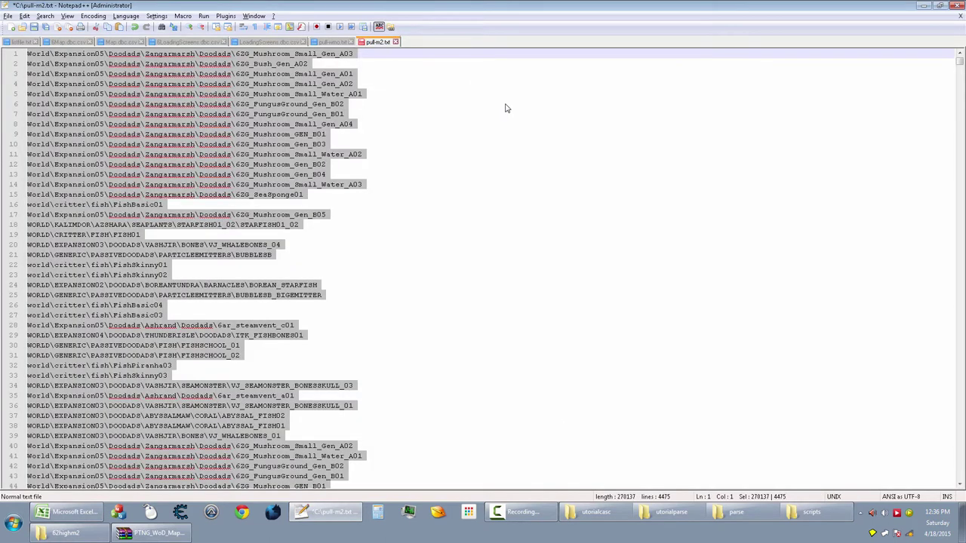
click(405, 91)
key(ctrl+a)
key(Delete)
key(ctrl+s)
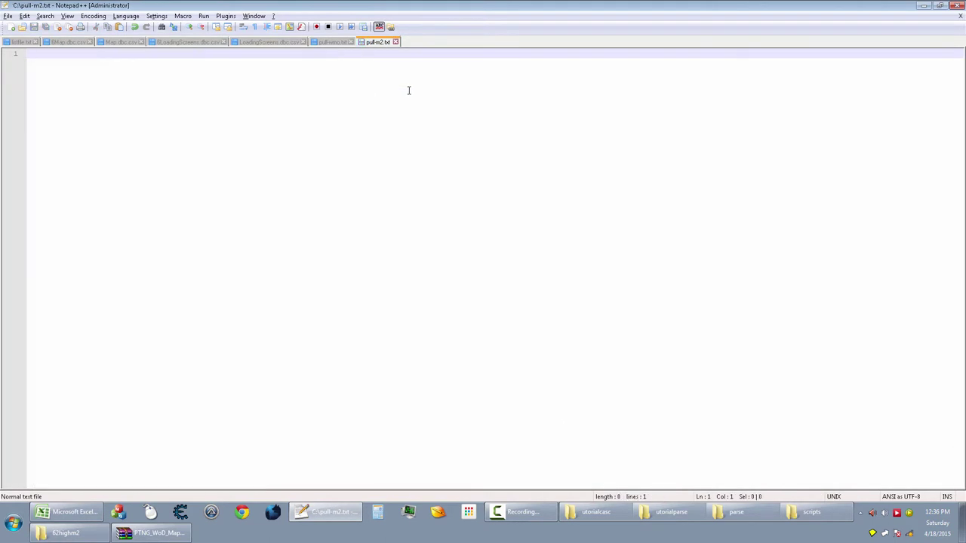
Close pull-m2.txt, empty and save pull-wmo.txt, then close it and minimize Notepad++.
middle_click(383, 43)
key(Delete)
key(ctrl+s)
middle_click(336, 42)
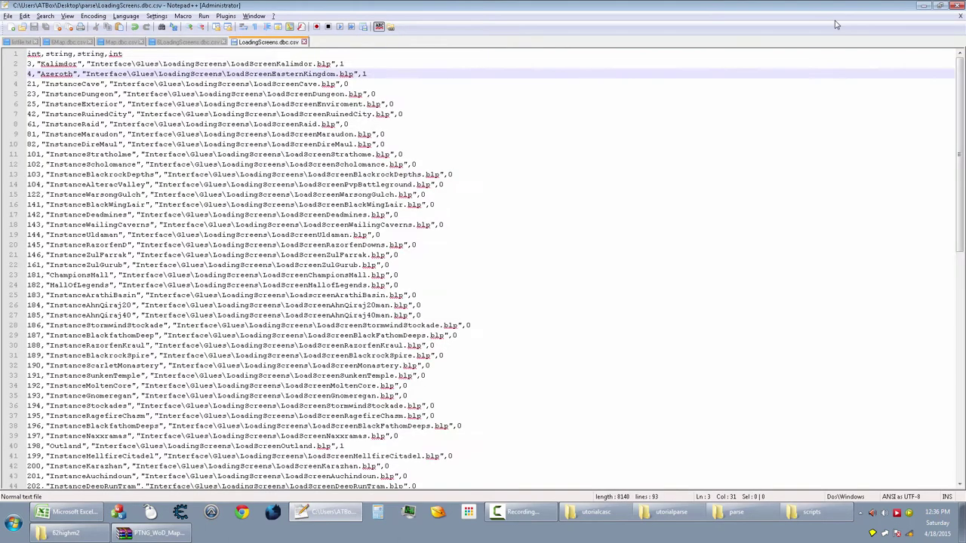
click(922, 6)
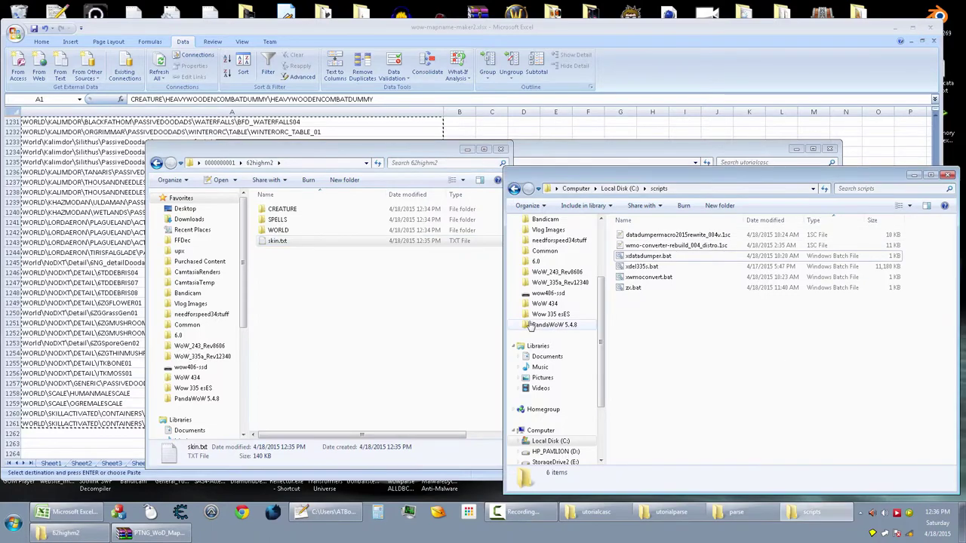
Duplicate xdatadumper.bat in the scripts folder and rename the copy xddm2.bat.
click(462, 291)
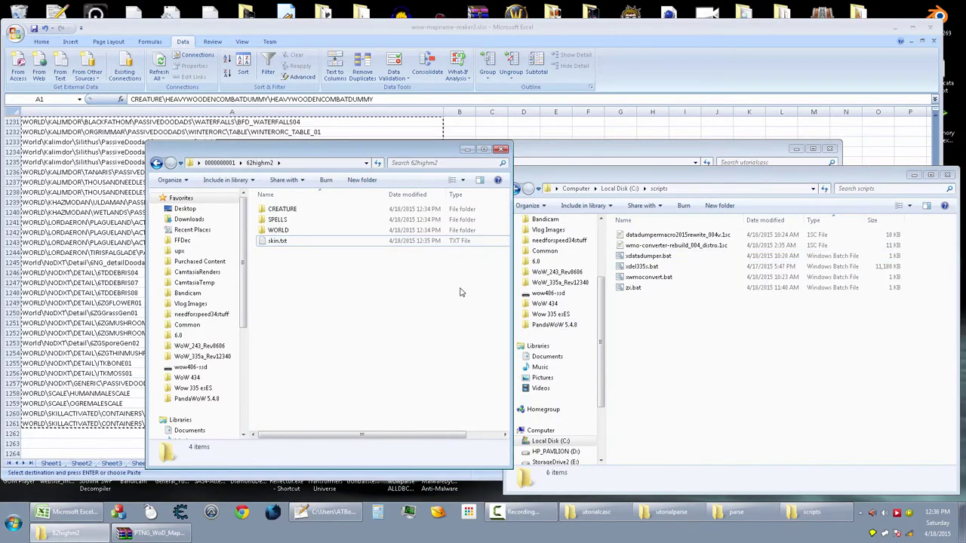
click(697, 353)
drag(637, 256, 659, 340)
click(664, 344)
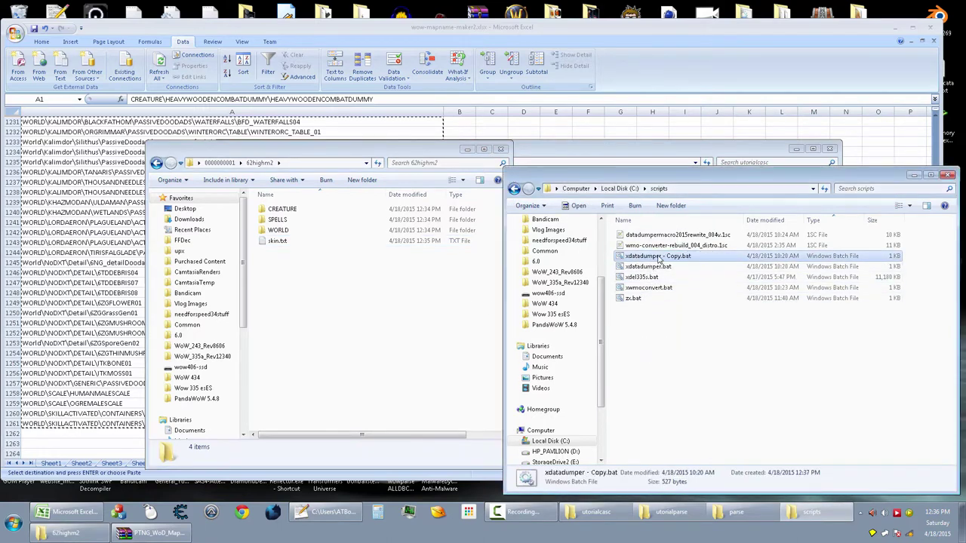
key(F2)
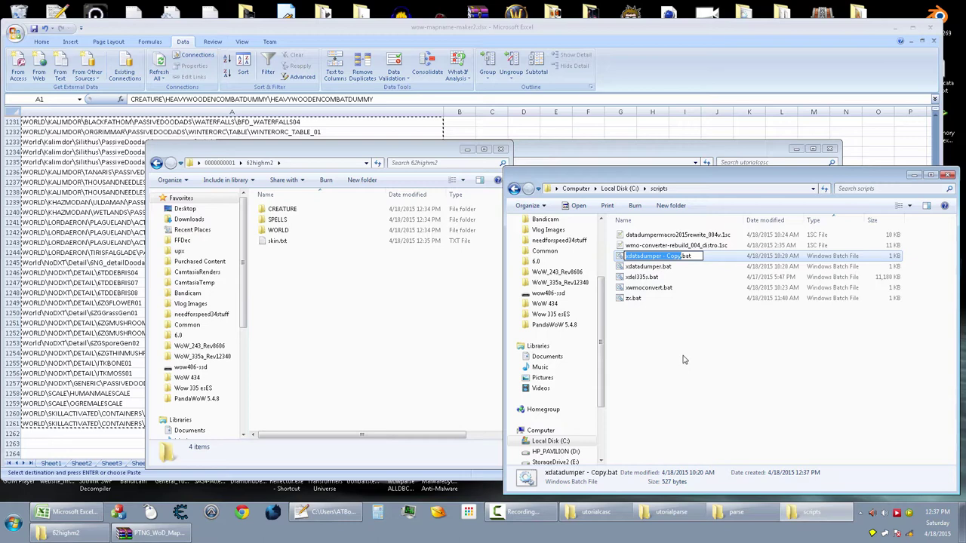
text(xddm2)
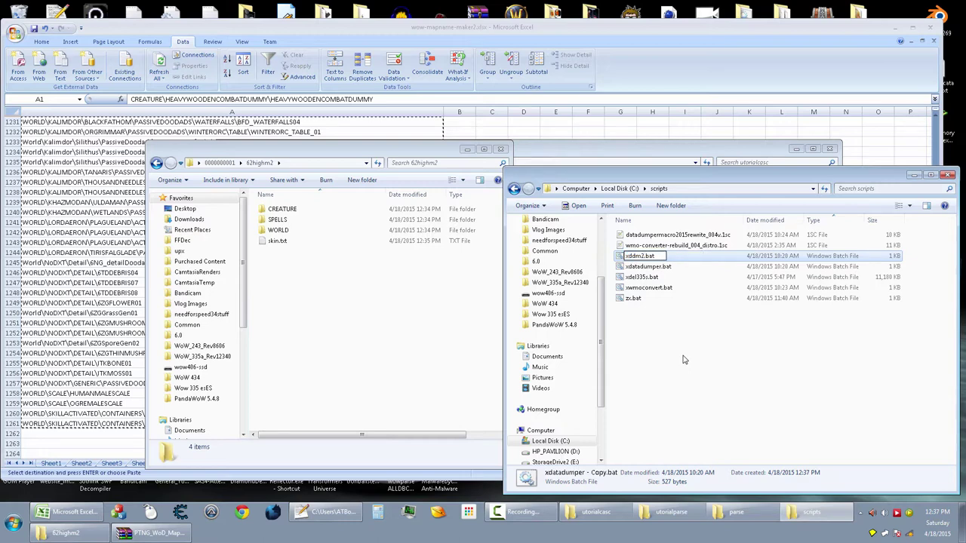
key(Return)
Open xddm2.bat for editing and delete the wmo extension-removal block, from the first "timeout 1" line through the first "cls".
right_click(647, 267)
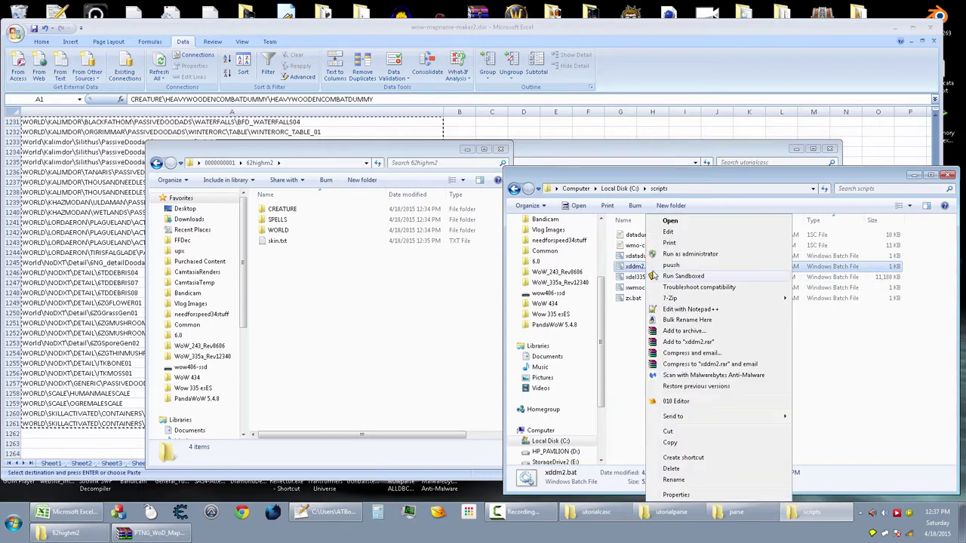
click(670, 233)
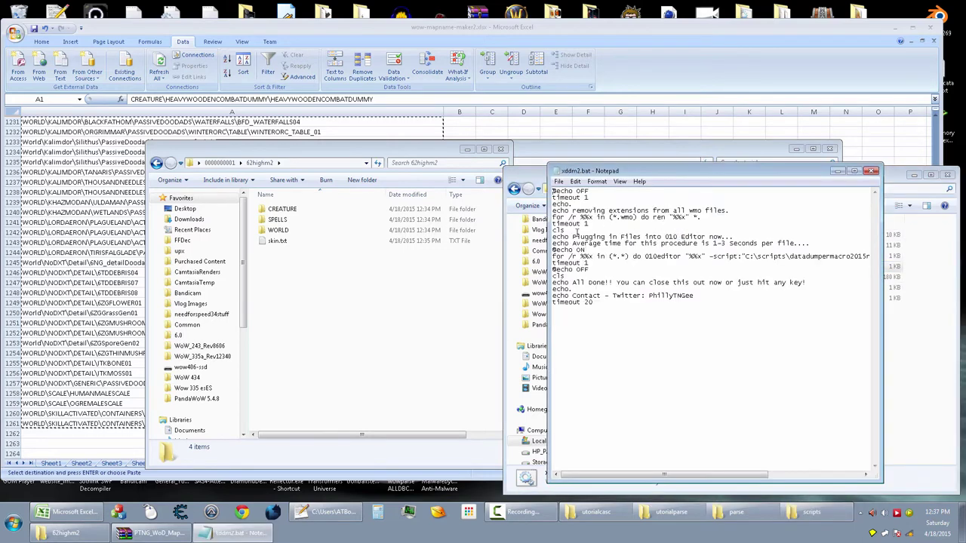
drag(547, 236, 492, 197)
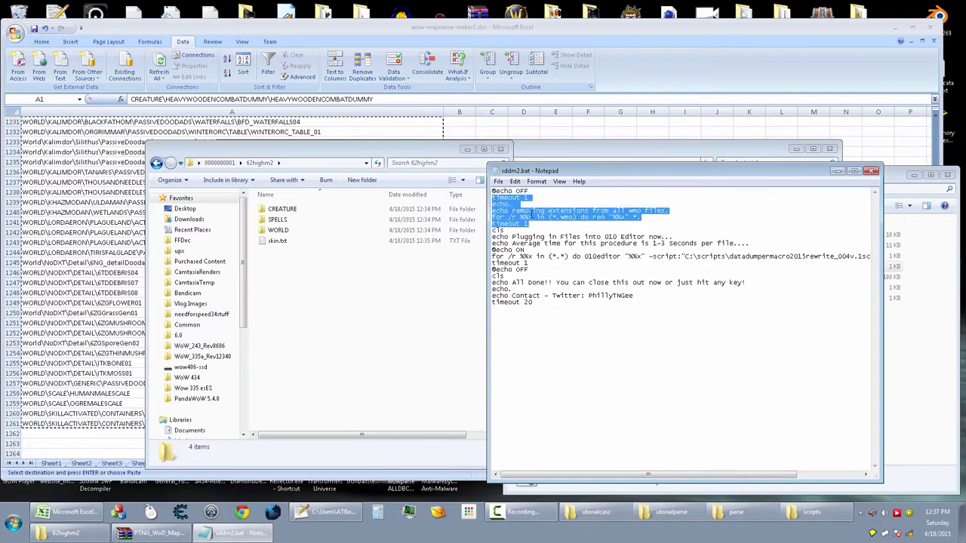
click(513, 211)
click(534, 223)
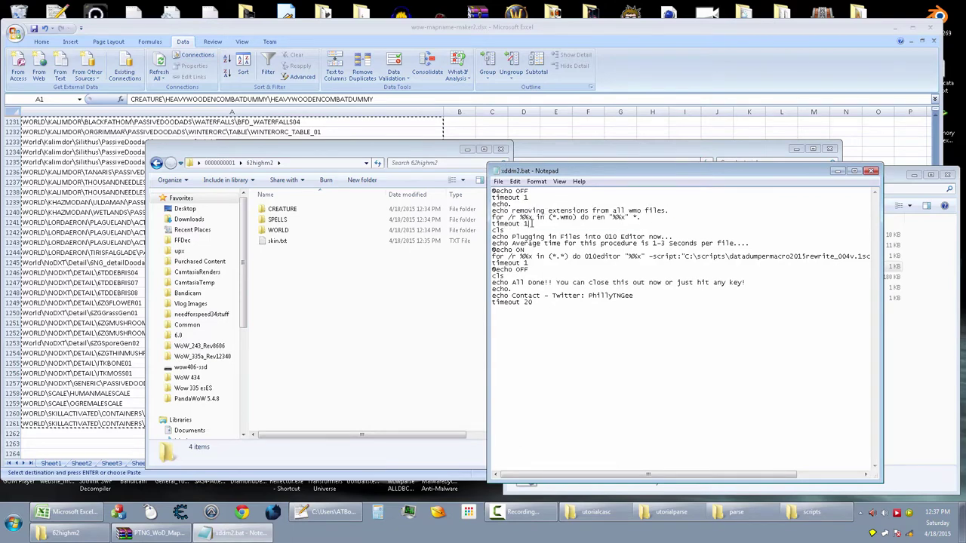
double_click(511, 225)
drag(510, 230, 489, 198)
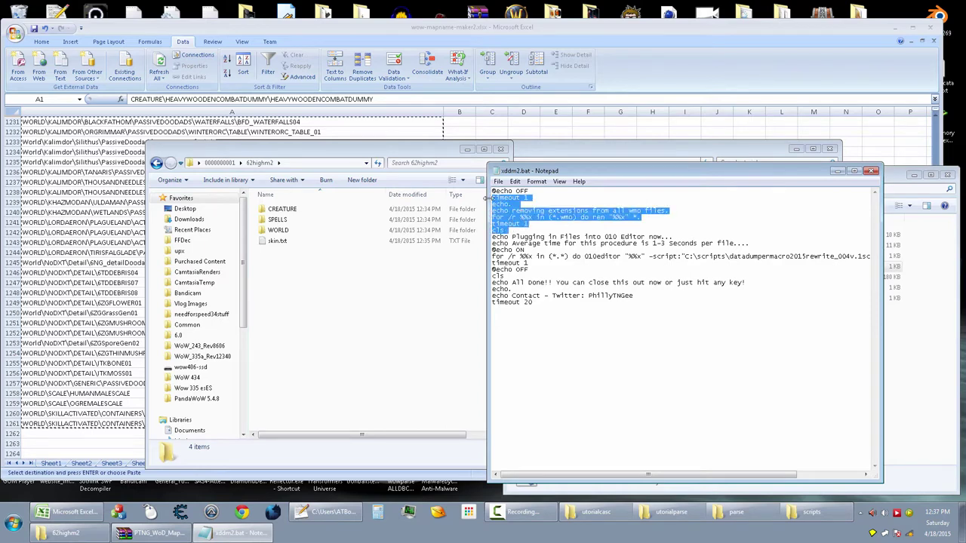
key(Delete)
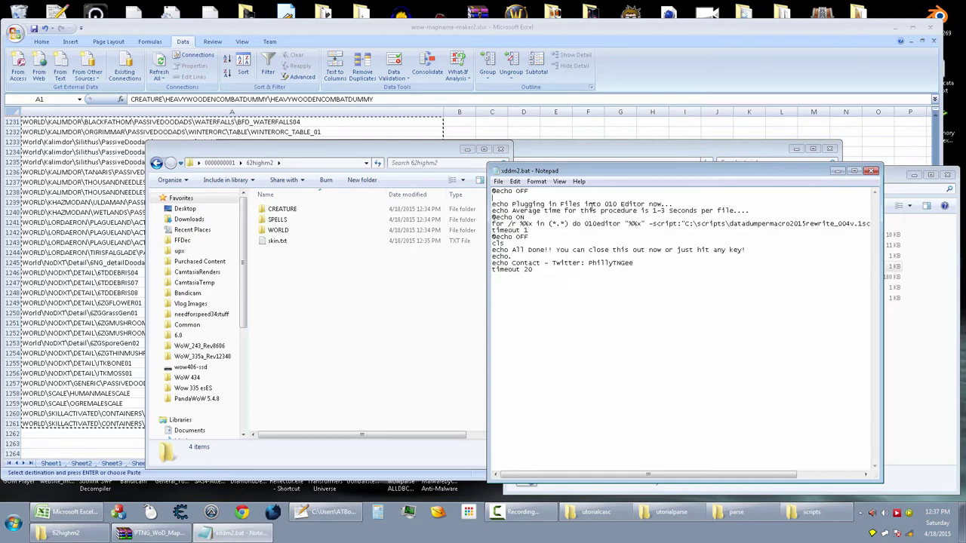
drag(753, 210, 473, 200)
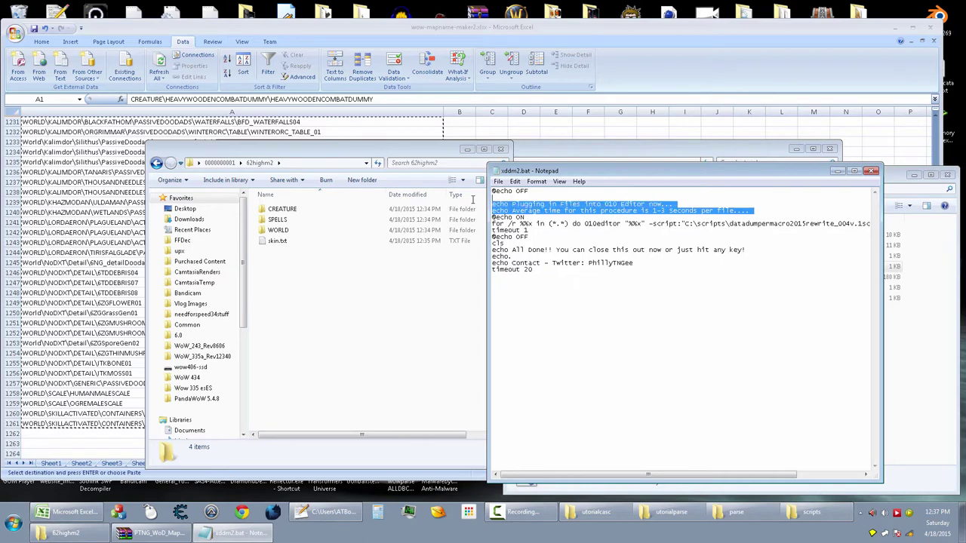
key(Delete)
key(Delete)
drag(534, 191, 481, 188)
key(Delete)
key(Delete)
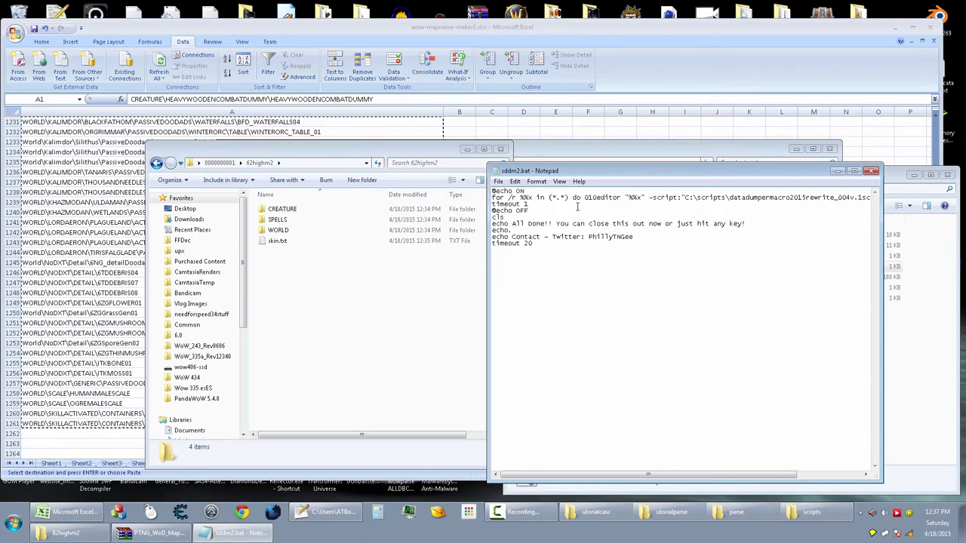
Change the for-loop's file filter to *.m2, then save and close xddm2.bat.
drag(560, 198, 568, 198)
text(m2))
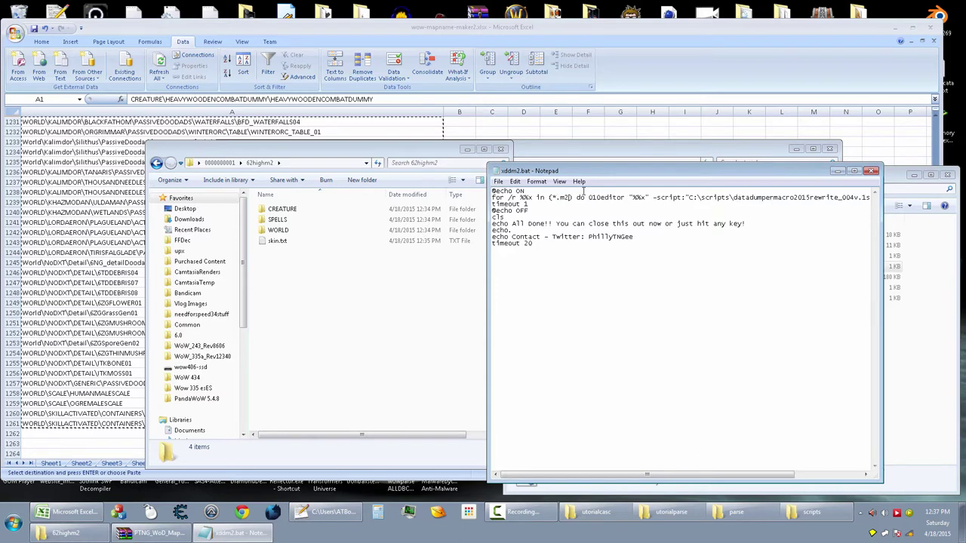
click(586, 211)
click(872, 171)
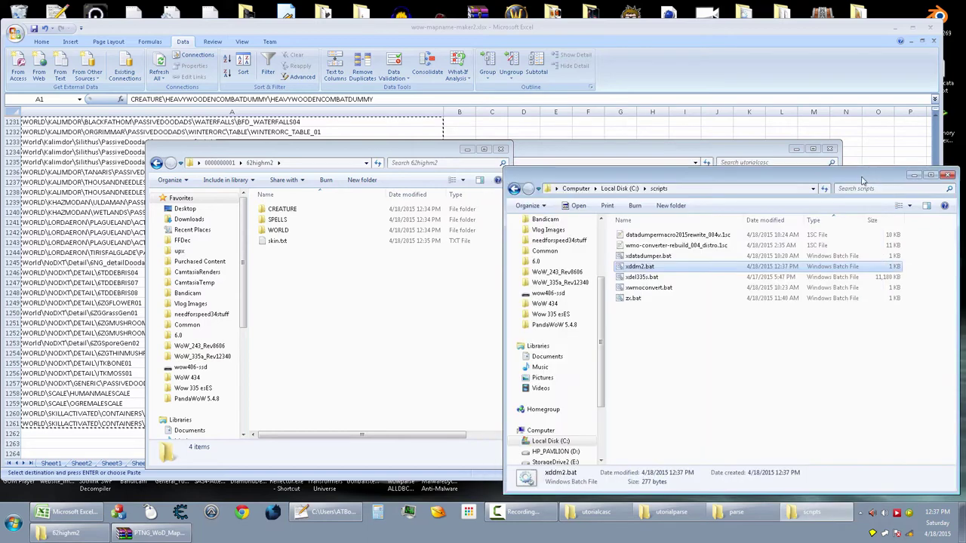
Open xdatadumper.bat in Notepad, examine its wmo renaming line and the for-loop's *.* filter, then close it.
click(649, 257)
click(671, 232)
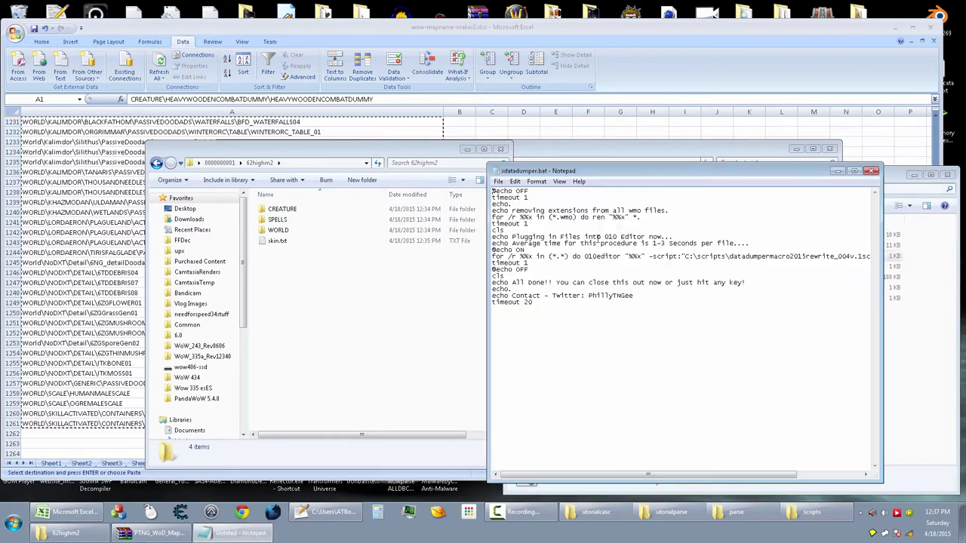
double_click(562, 256)
drag(642, 217, 502, 218)
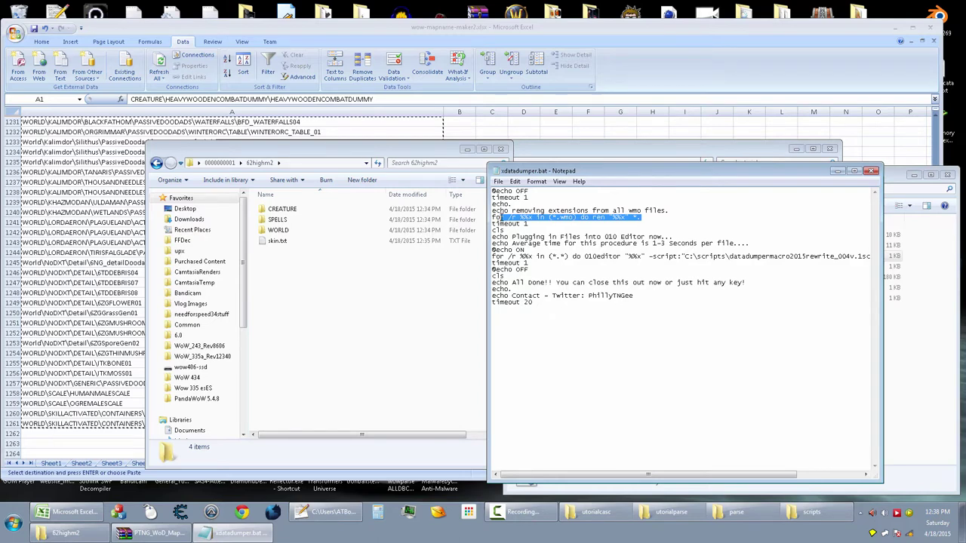
drag(569, 257, 551, 256)
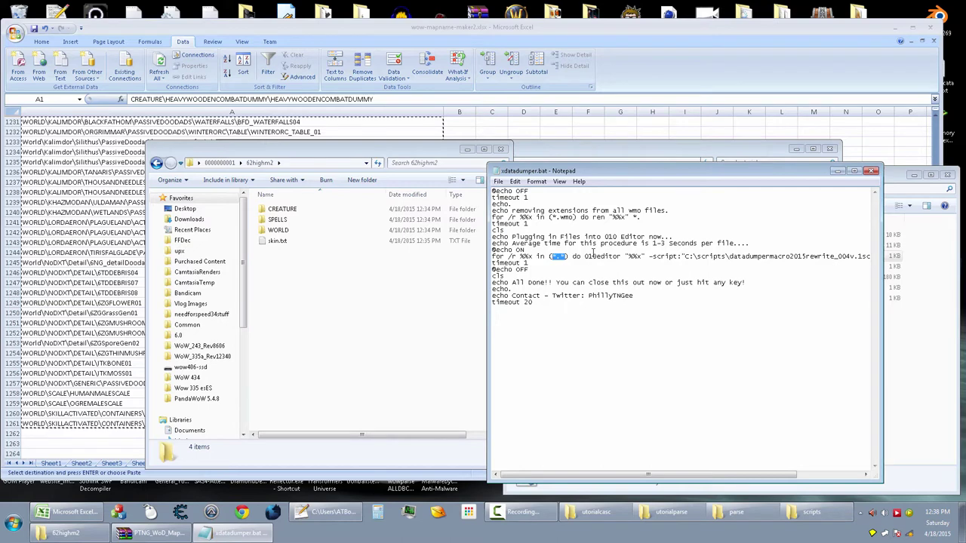
click(871, 171)
click(710, 346)
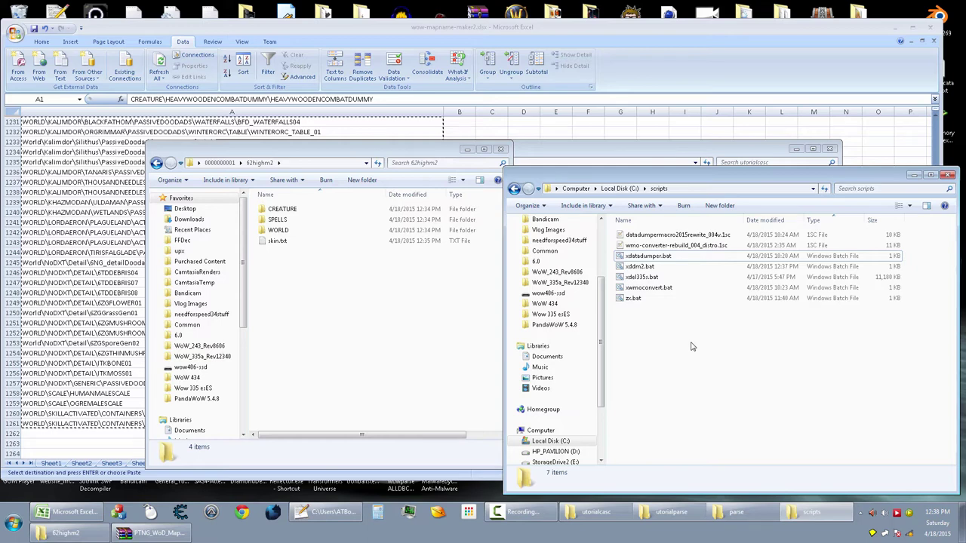
Reopen xddm2.bat in Notepad to review its remaining commands, then close it.
click(638, 267)
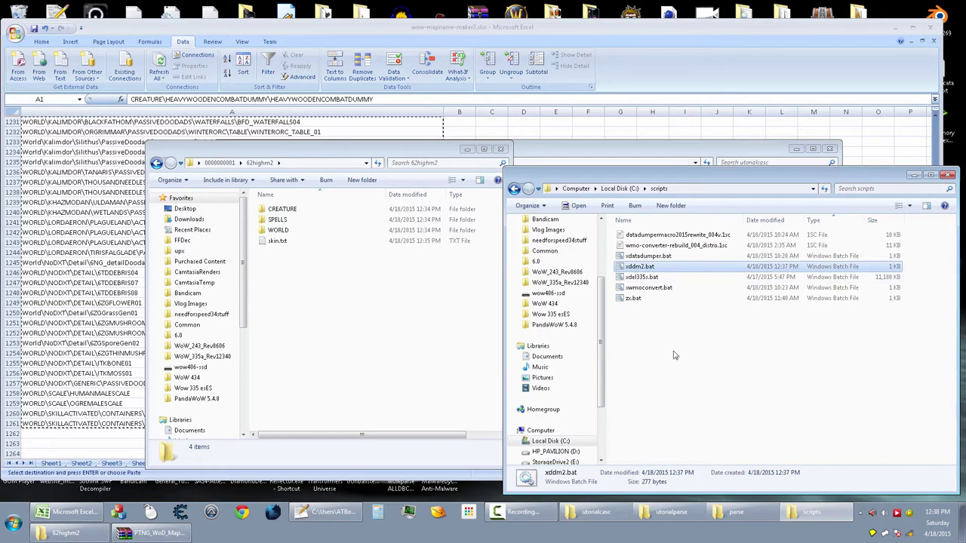
right_click(647, 267)
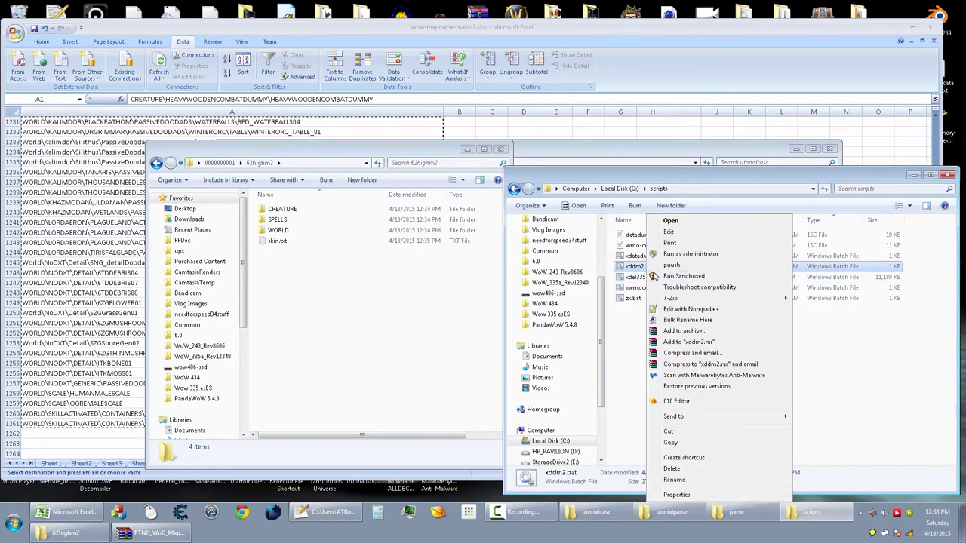
click(668, 228)
click(536, 205)
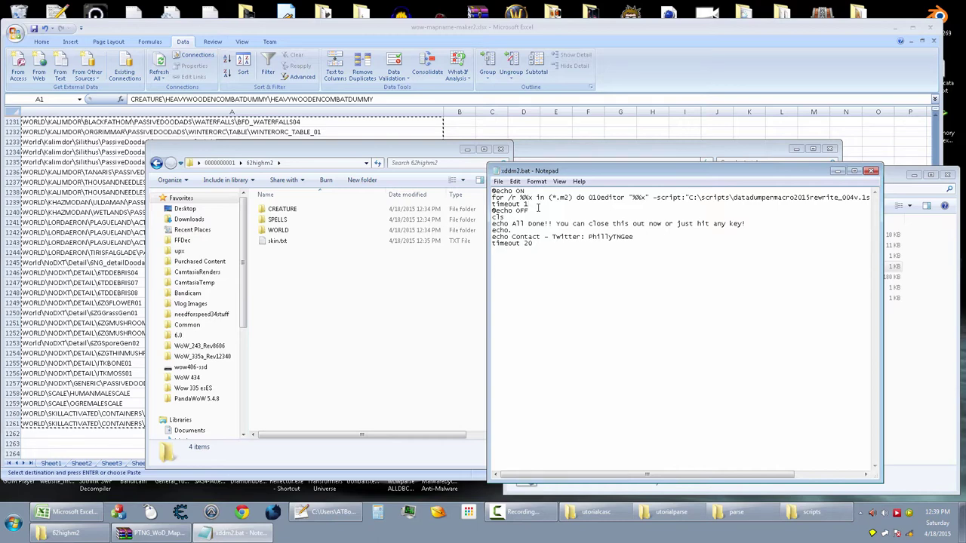
click(871, 170)
Go up to the C: drive folder and check the size of pull-m2.txt.
click(619, 189)
scroll(799, 362, down, 4)
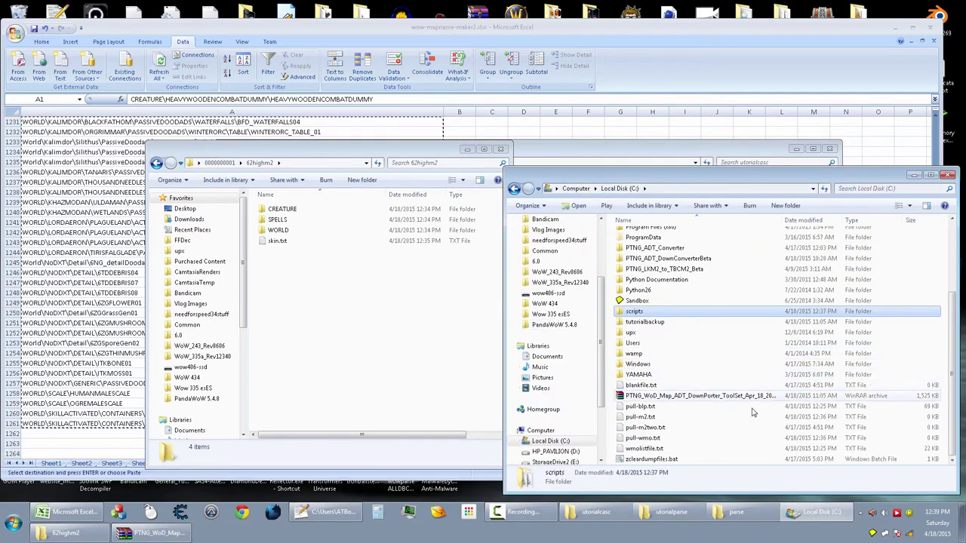
click(804, 415)
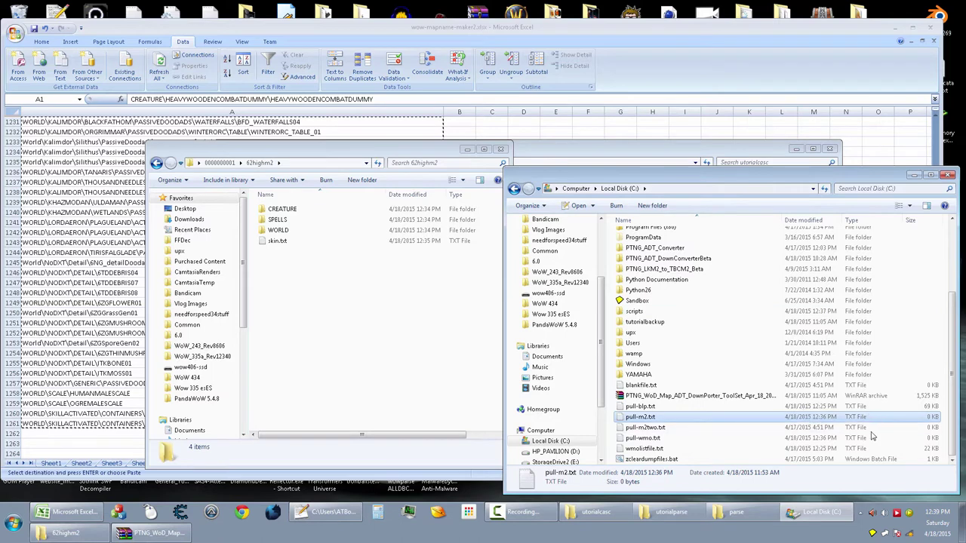
click(397, 339)
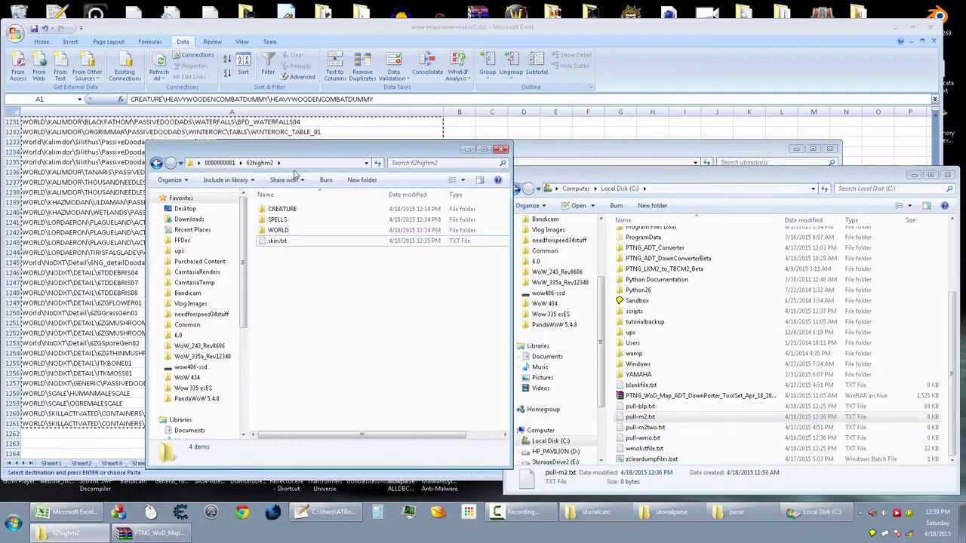
right_click(300, 304)
click(332, 454)
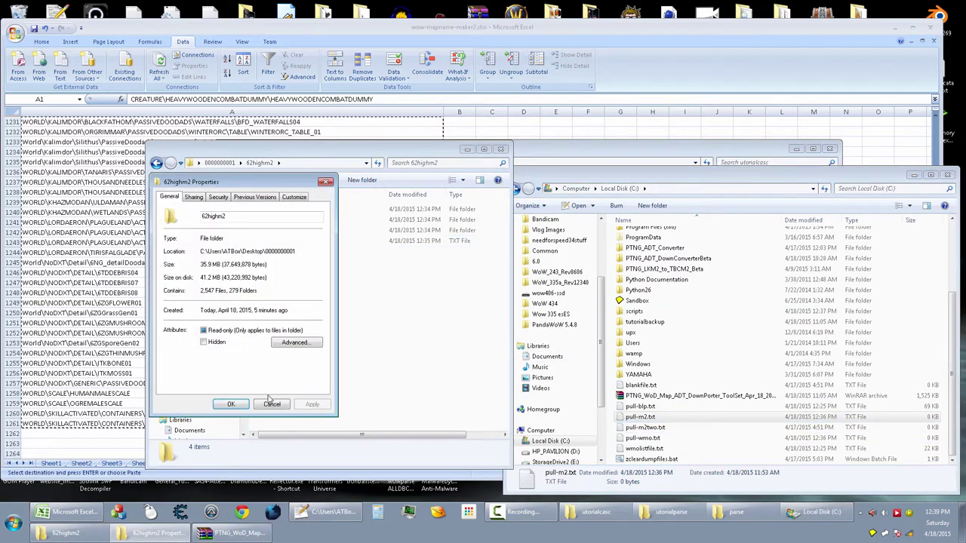
click(270, 400)
right_click(316, 291)
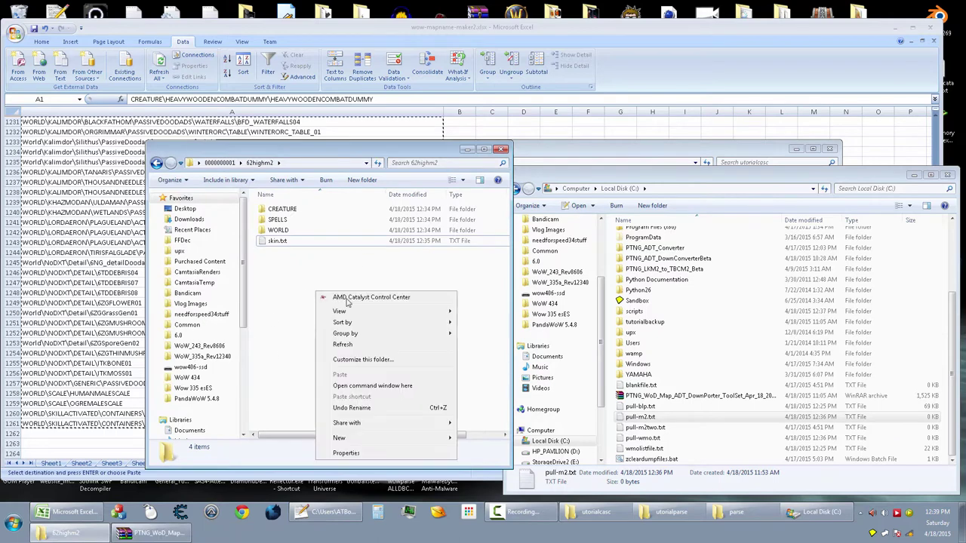
click(366, 382)
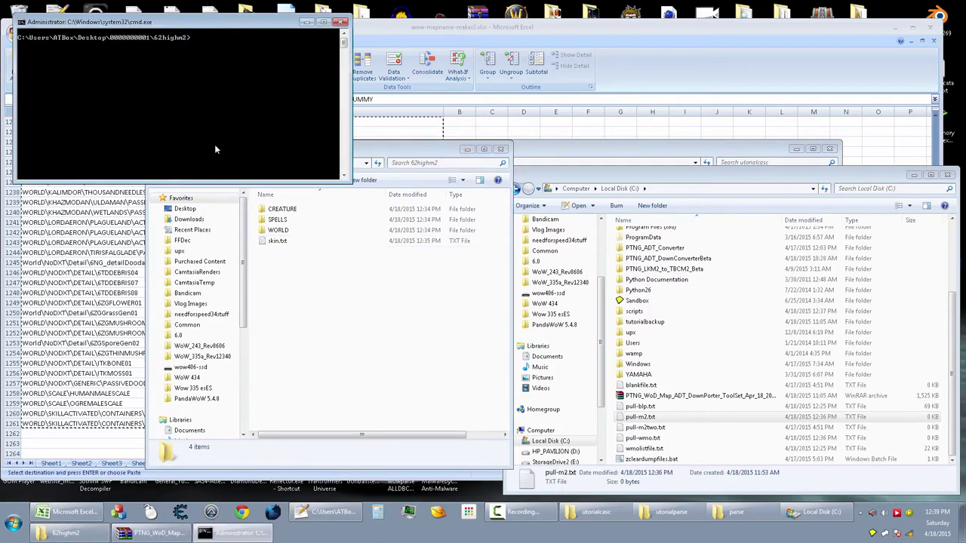
click(341, 22)
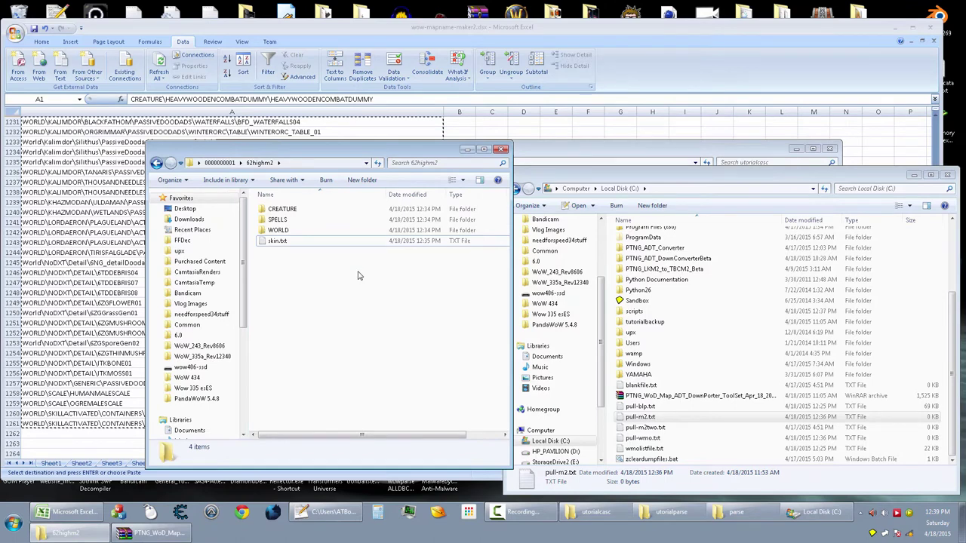
Minimize the Excel workbook and run xddm2 from the 62highm2 folder to dump data from its M2 files.
key(alt+Tab)
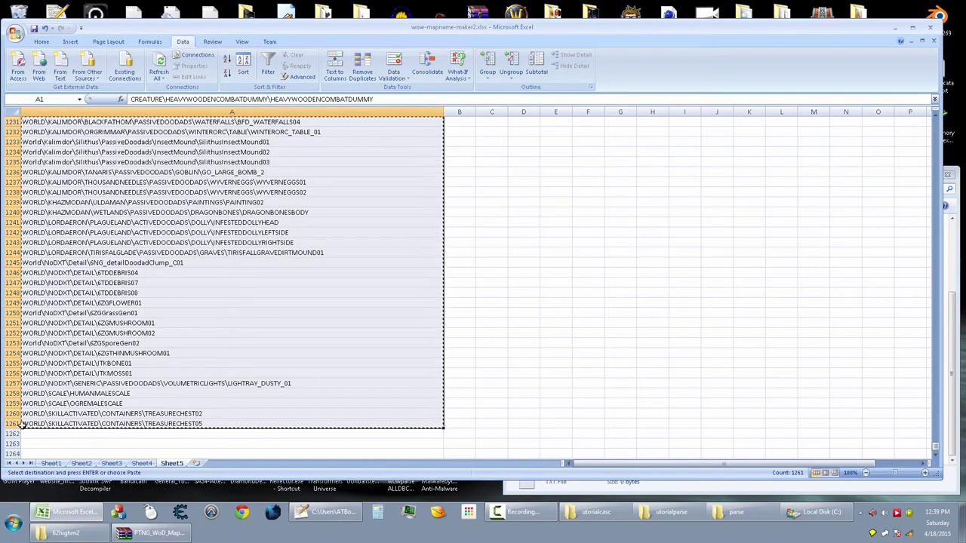
click(899, 42)
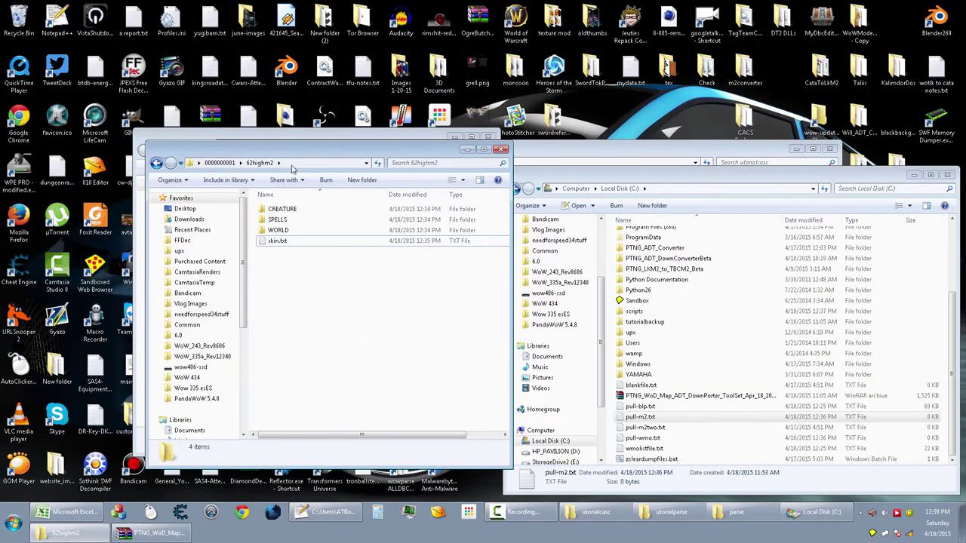
click(306, 162)
text(x)
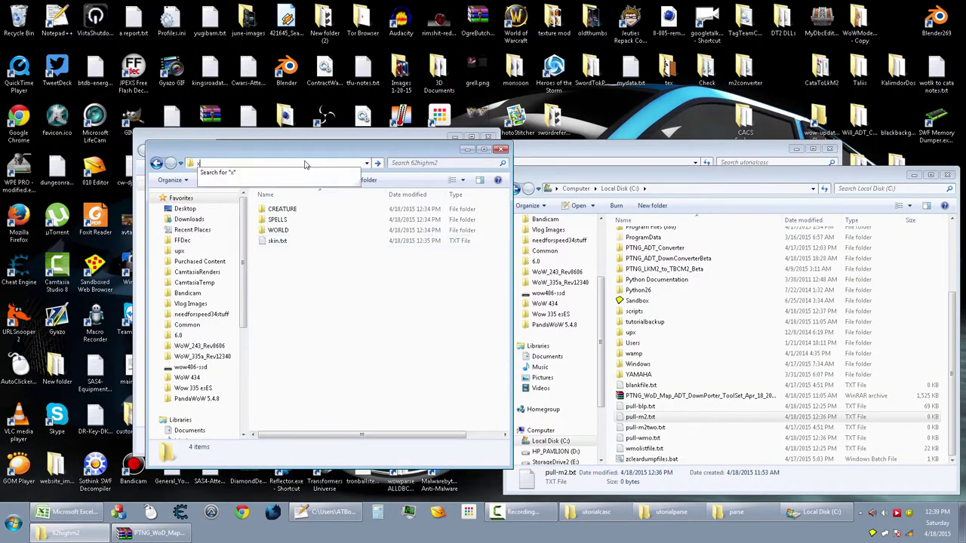
text(ddm2)
key(Return)
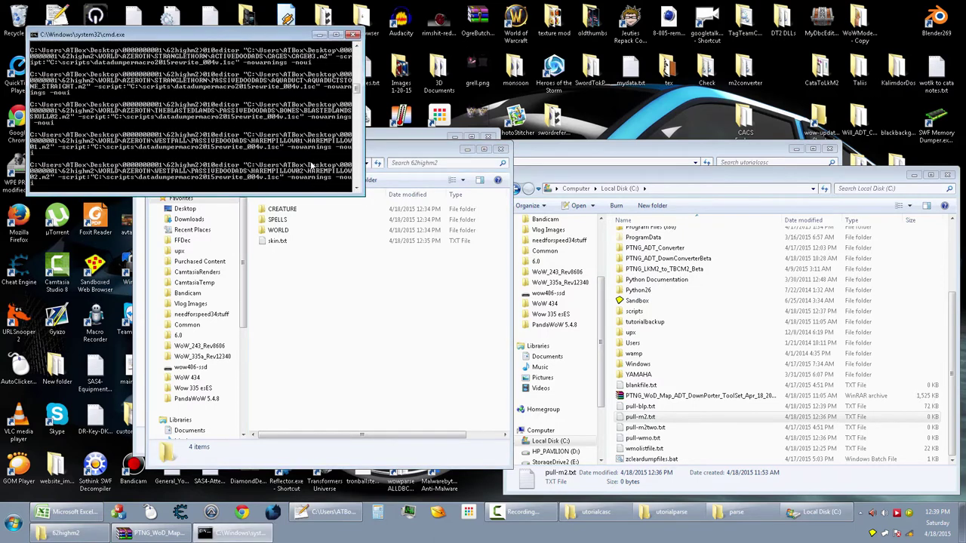
Check the sizes of pull-blp.txt, pull-m2two.txt and pull-m2.txt on the C: drive during and after the dump.
click(917, 407)
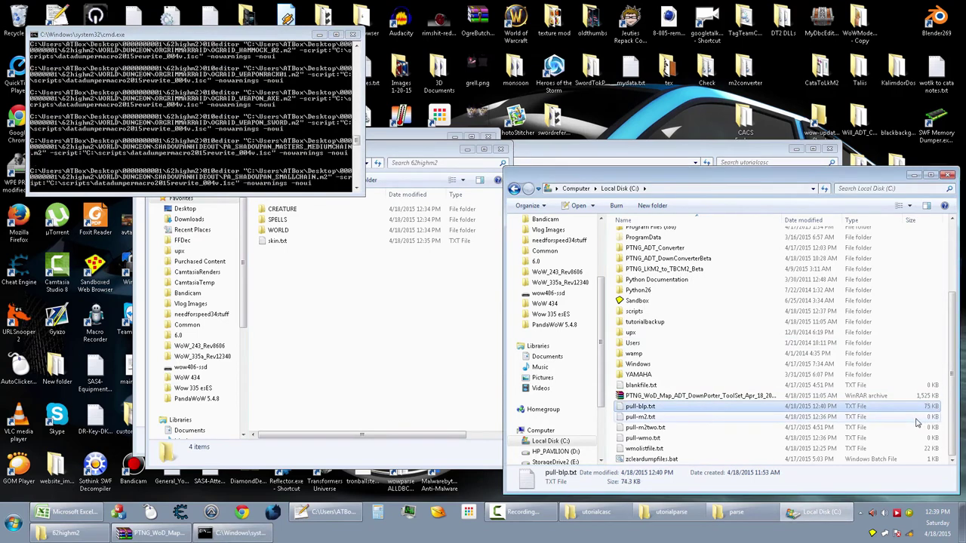
click(669, 428)
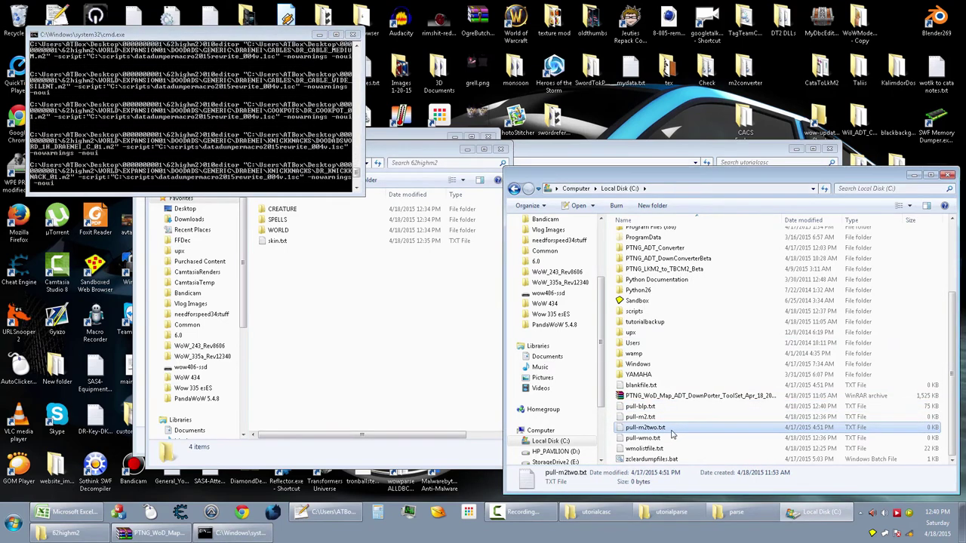
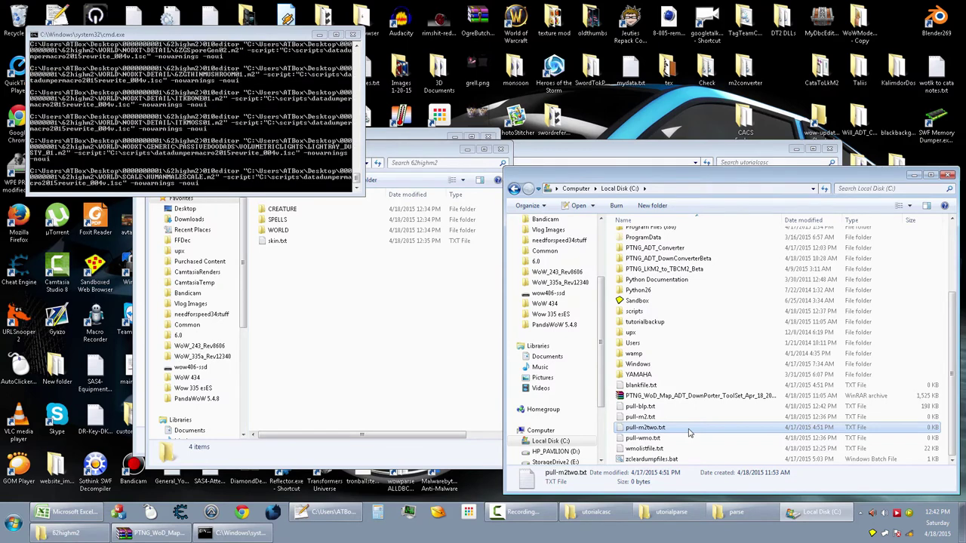
click(540, 519)
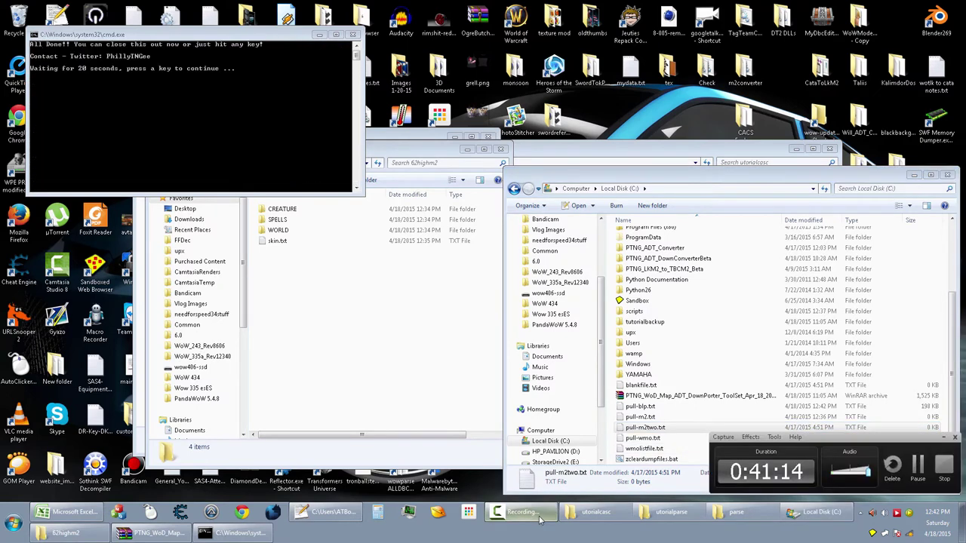
click(540, 519)
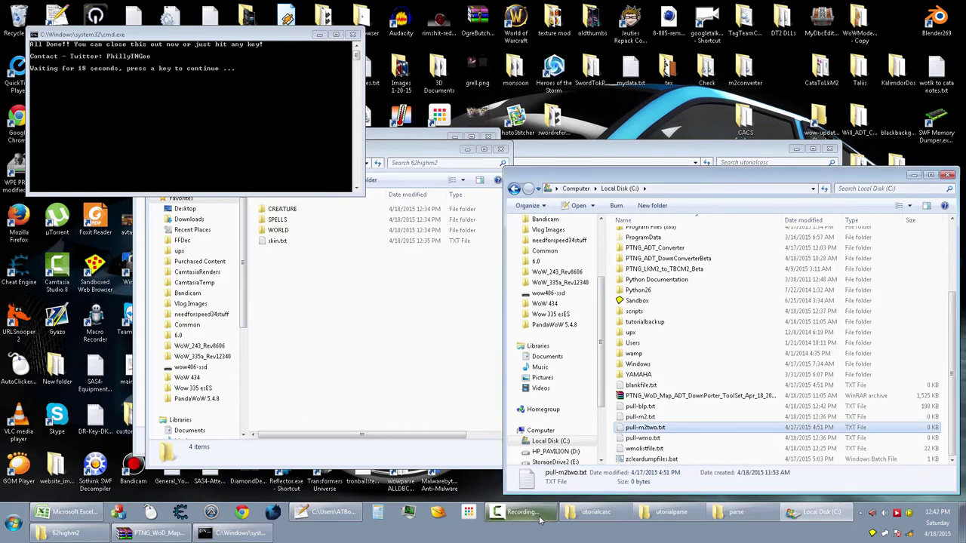
click(539, 519)
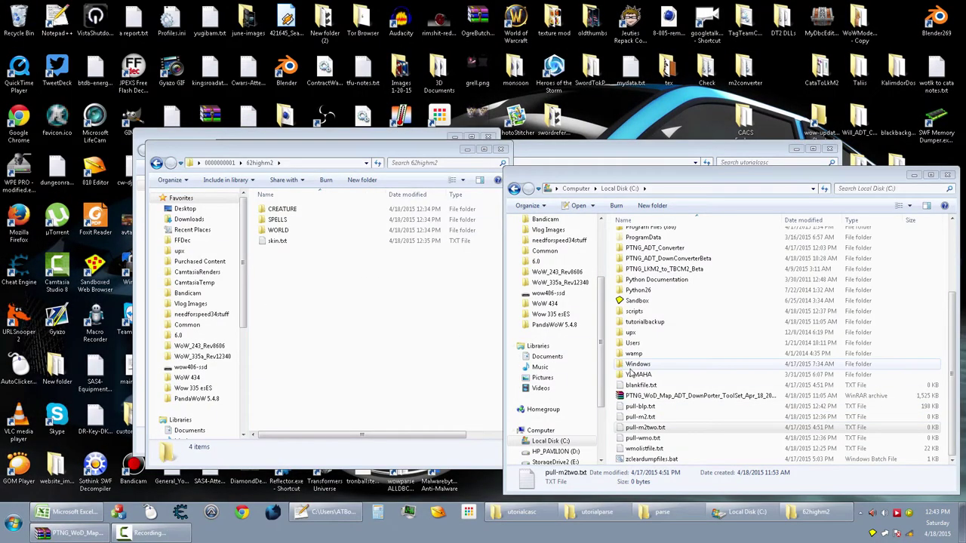
click(692, 420)
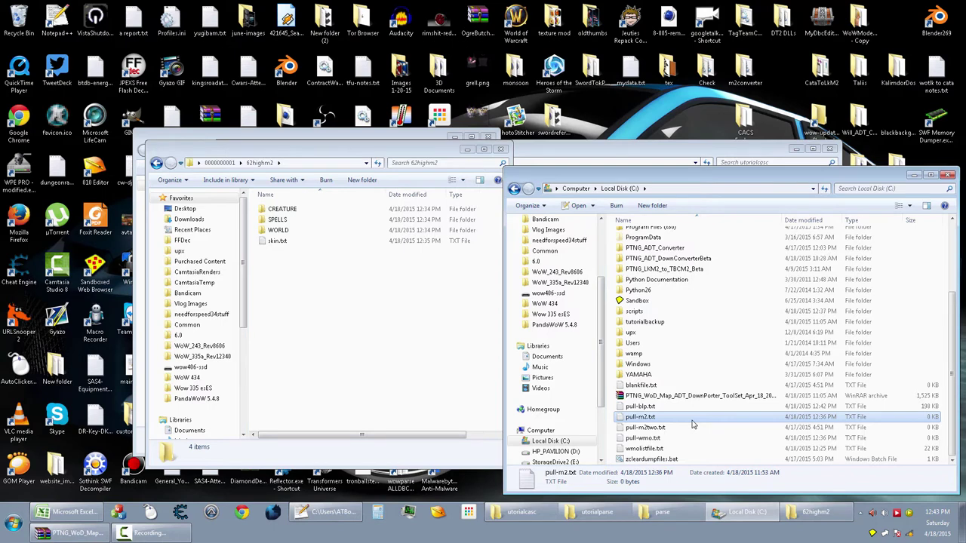
Open pull-blp.txt in 010 Editor and replace all 00 hex bytes with 0a.
double_click(647, 406)
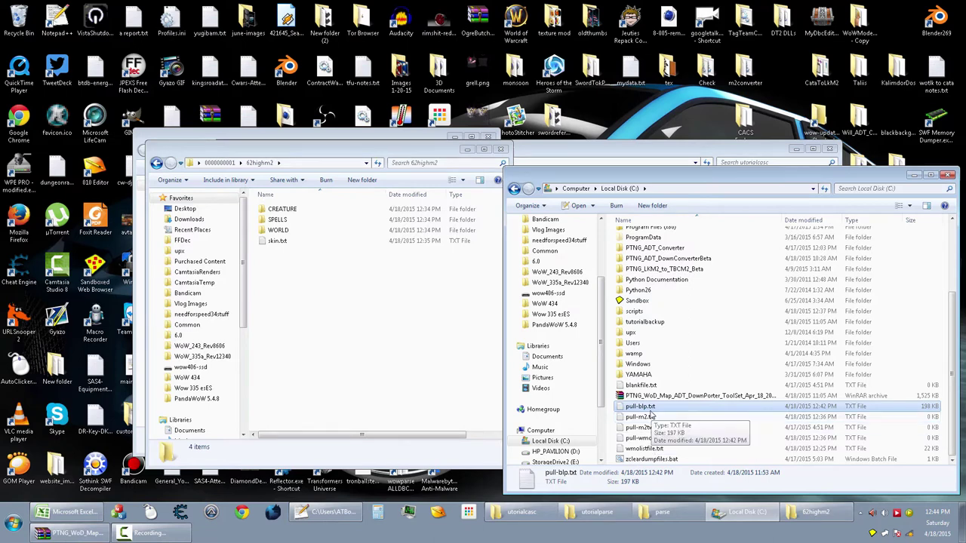
right_click(645, 410)
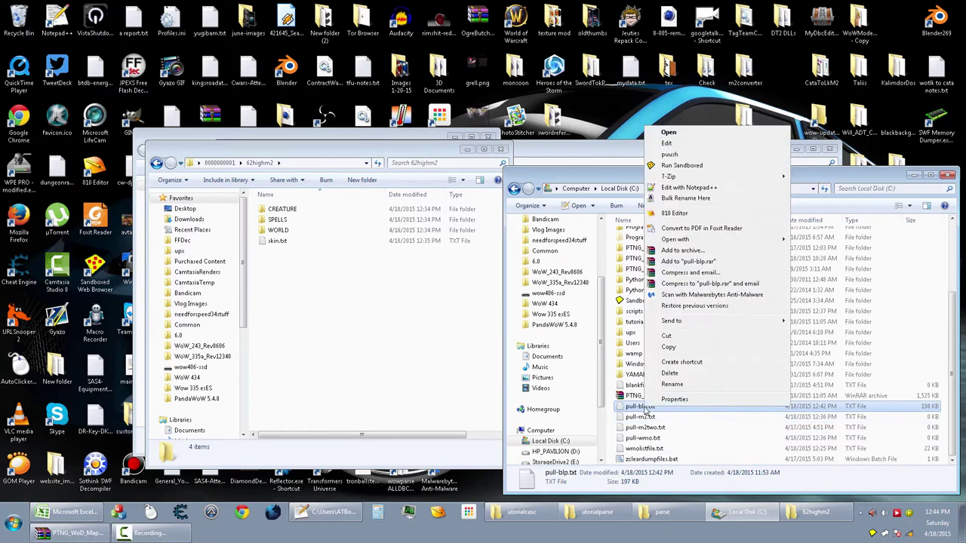
click(675, 213)
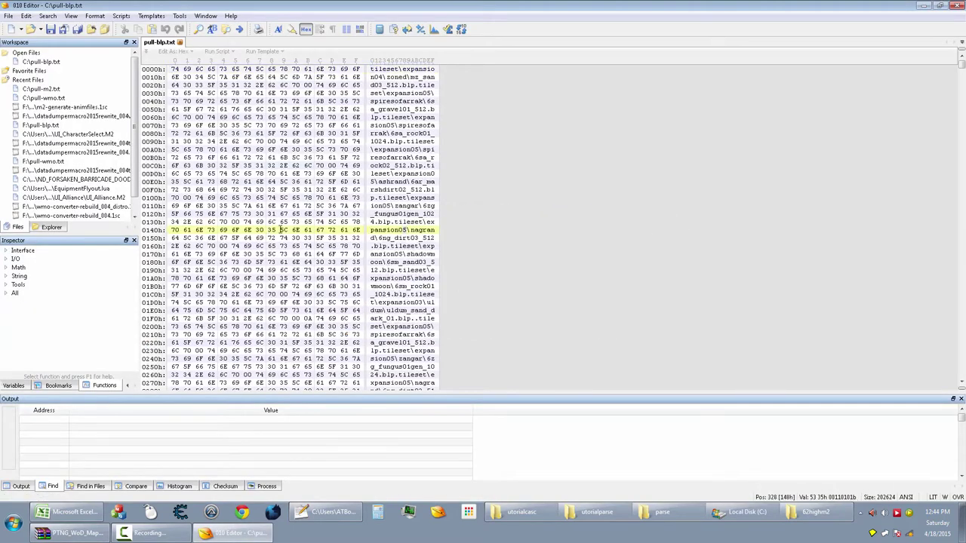
key(ctrl+r)
text(00)
click(329, 386)
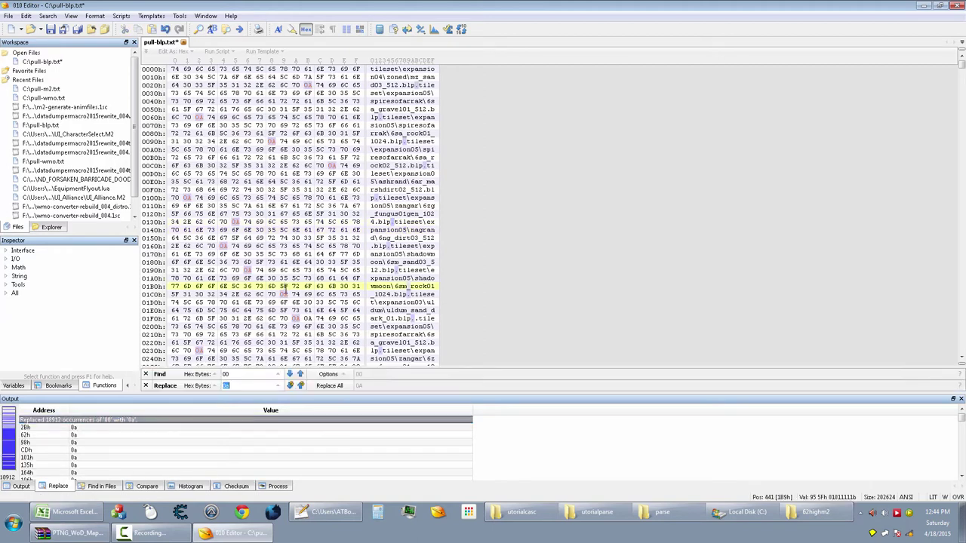
Replace all 0a0a0a0a hex sequences in pull-blp.txt with 0a, repeating until none are left.
click(244, 374)
text(0a0a0a0a)
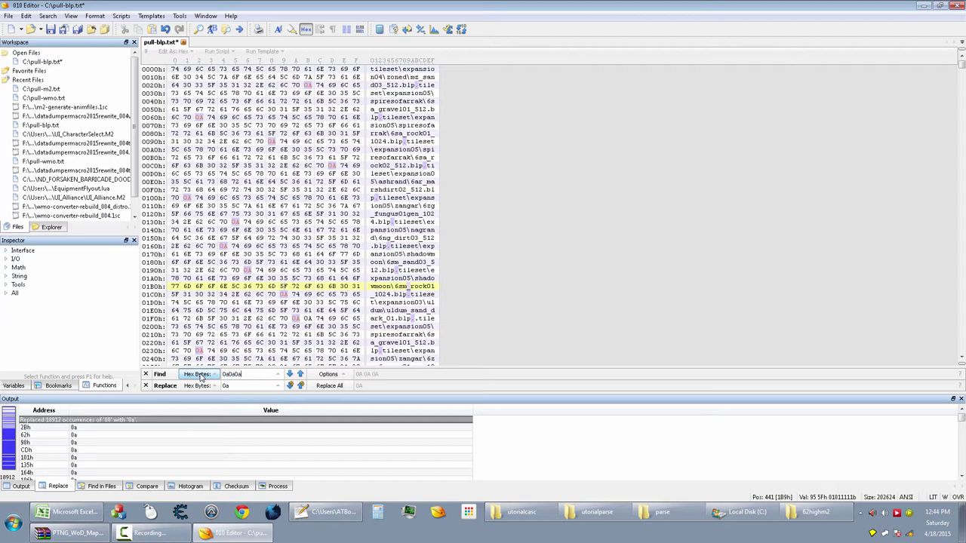
click(324, 386)
key(ctrl+r)
click(325, 386)
key(ctrl+r)
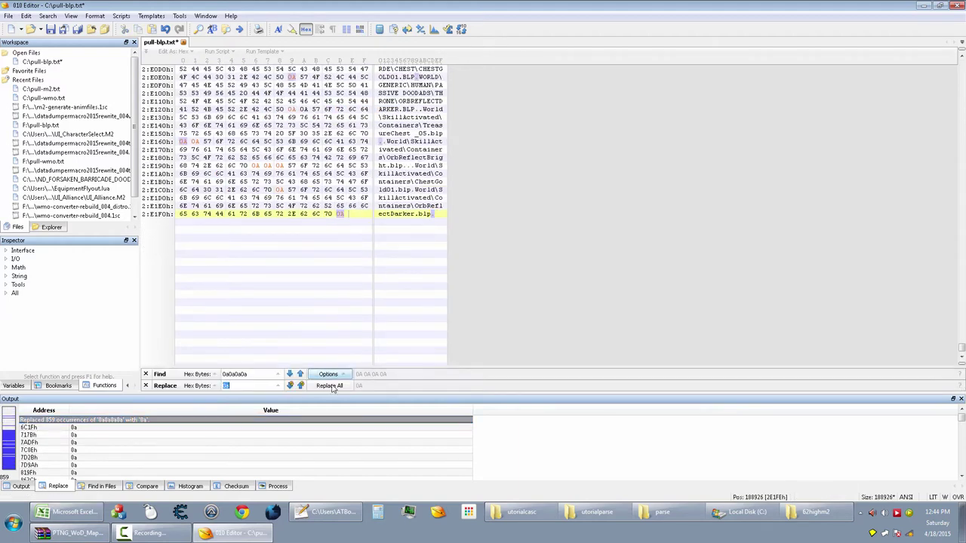
click(328, 386)
Replace all 0a0a hex pairs in pull-blp.txt with a single 0a, repeating until none are left.
click(253, 377)
key(BackSpace)
key(BackSpace)
key(BackSpace)
key(BackSpace)
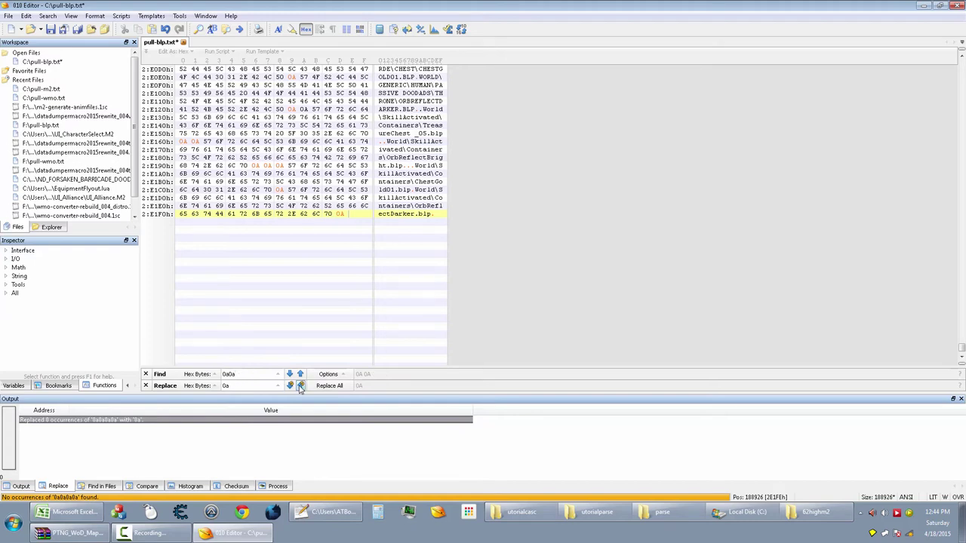
click(327, 385)
key(ctrl+r)
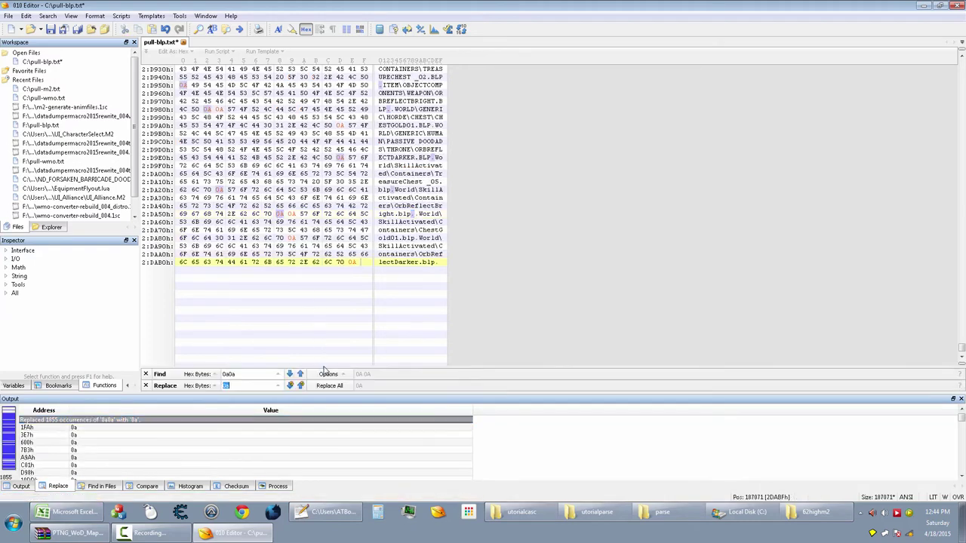
click(326, 385)
key(ctrl+r)
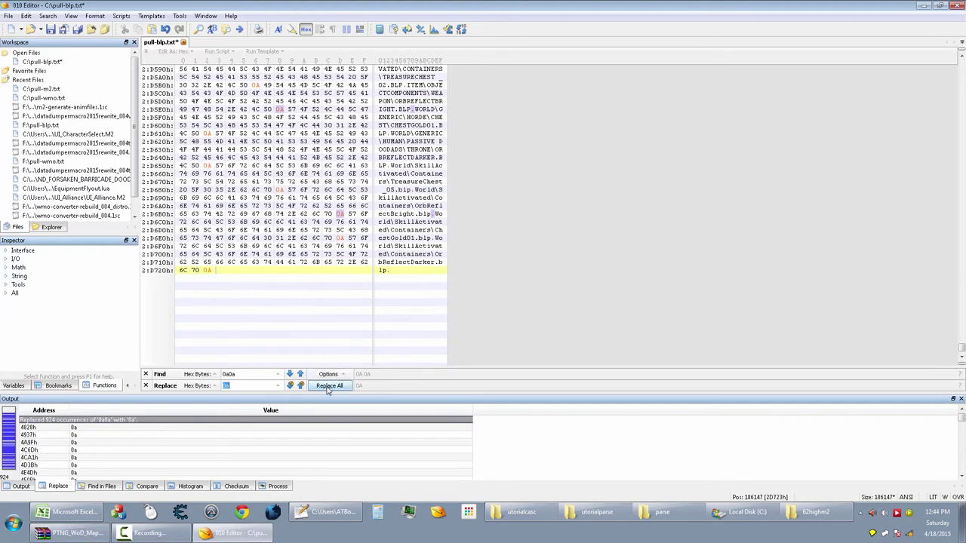
key(Return)
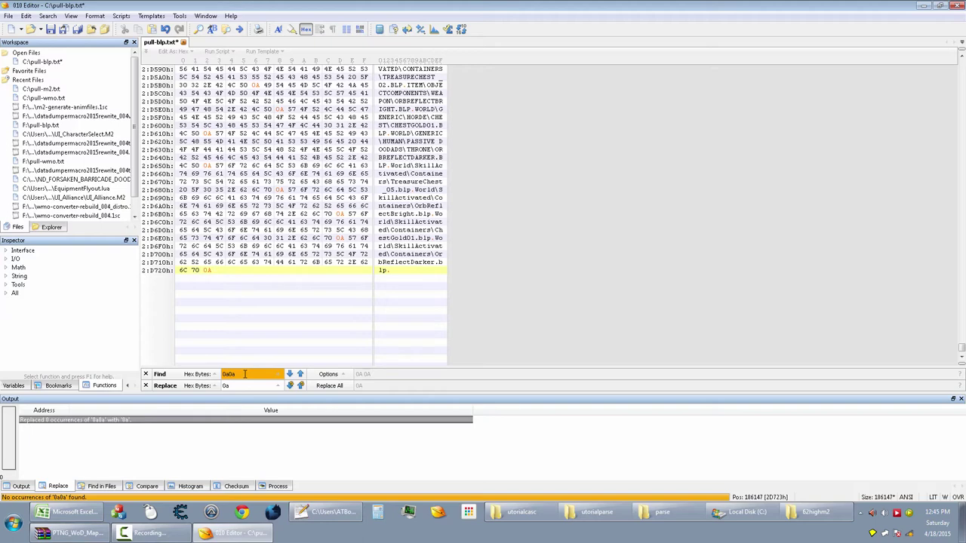
Save pull-blp.txt and close 010 Editor.
key(Escape)
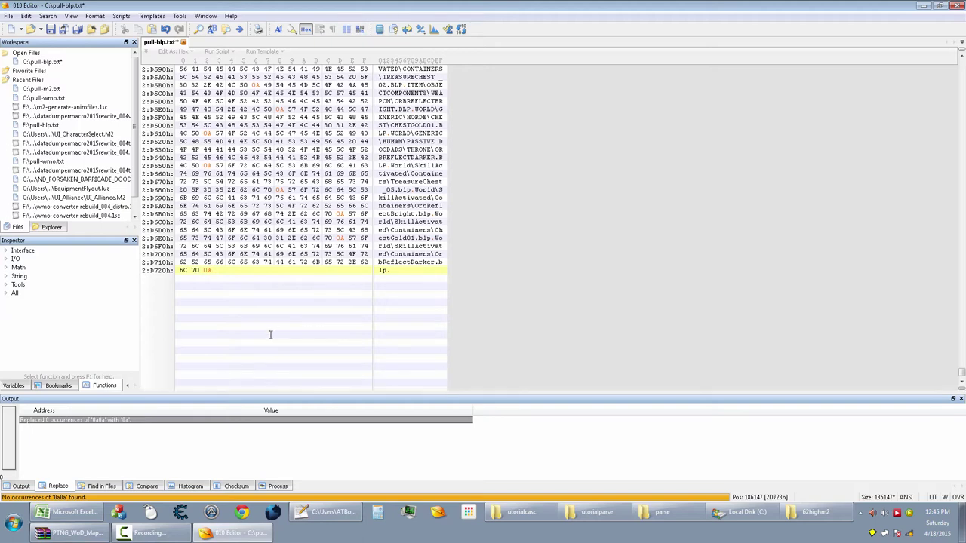
key(ctrl+s)
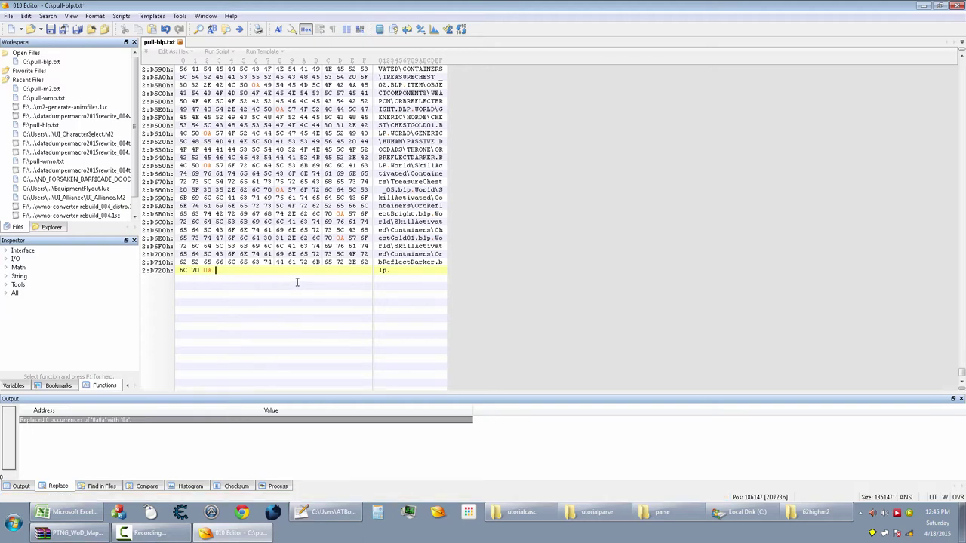
click(956, 6)
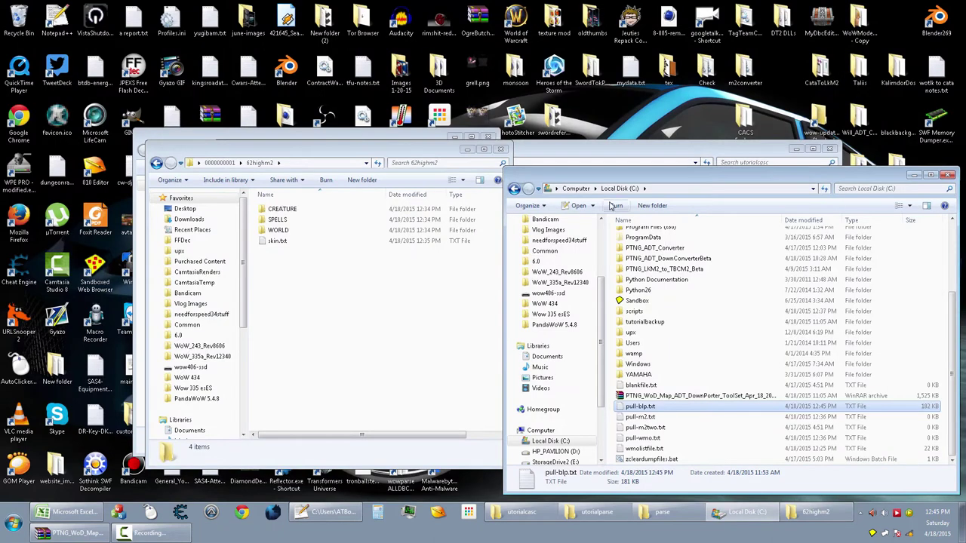
Open pull-blp.txt in Notepad++ and remove every .blp extension by replacing it with nothing.
double_click(628, 405)
drag(255, 184, 231, 185)
key(ctrl+h)
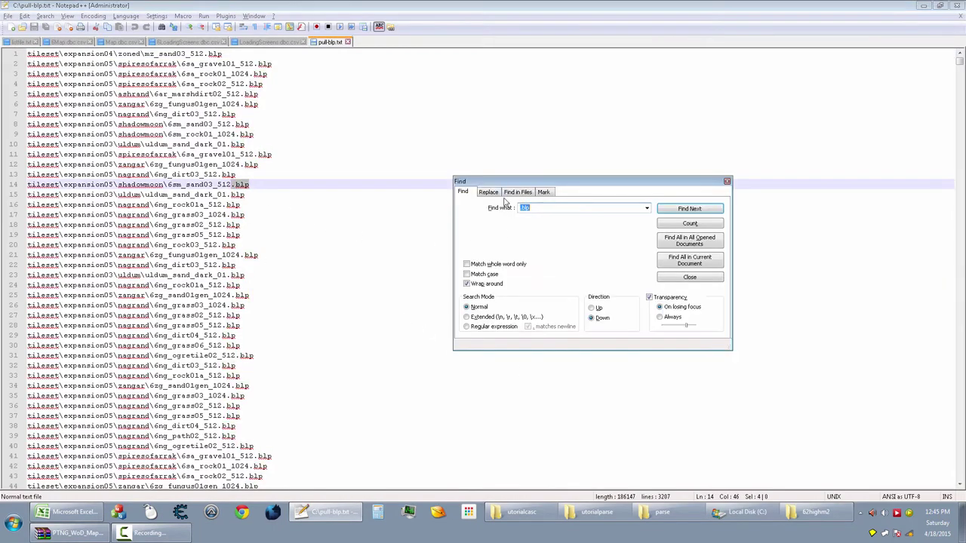
click(556, 221)
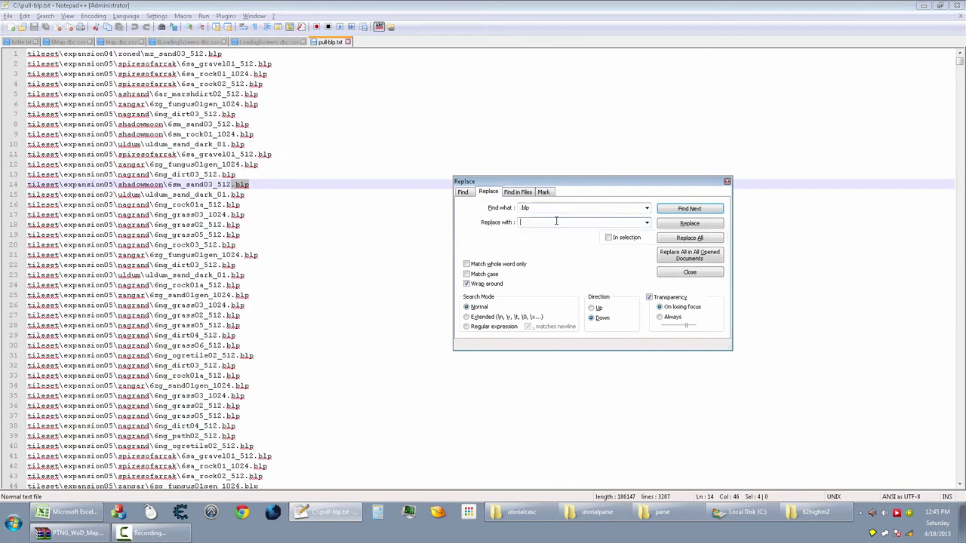
click(683, 238)
click(726, 182)
Select the whole texture list, add a new worksheet to the Excel workbook and try to paste the list there.
click(429, 210)
key(ctrl+a)
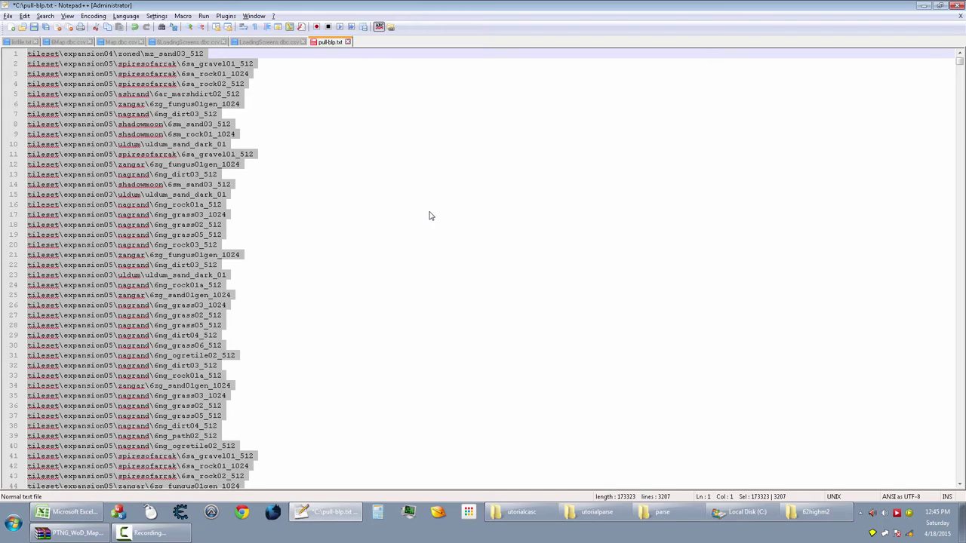
click(76, 513)
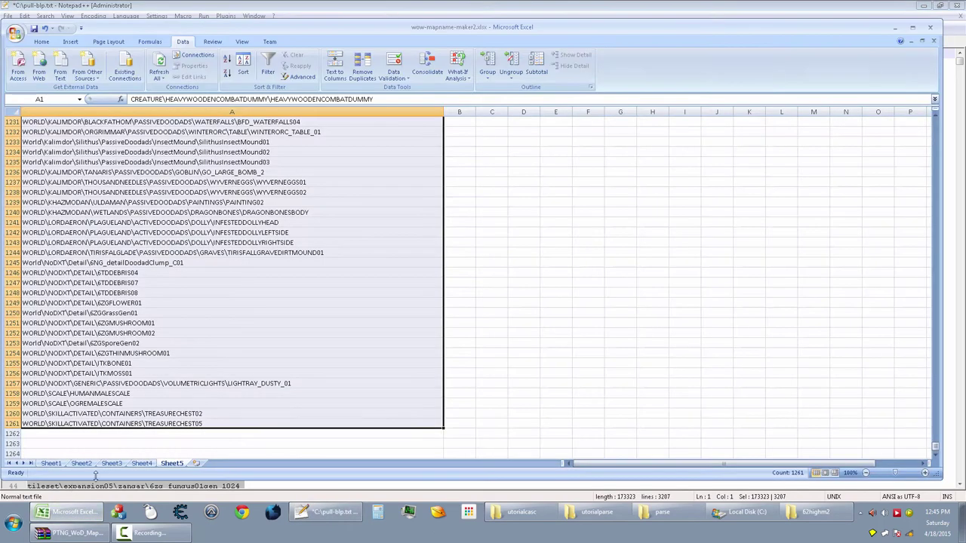
click(201, 464)
key(ctrl+v)
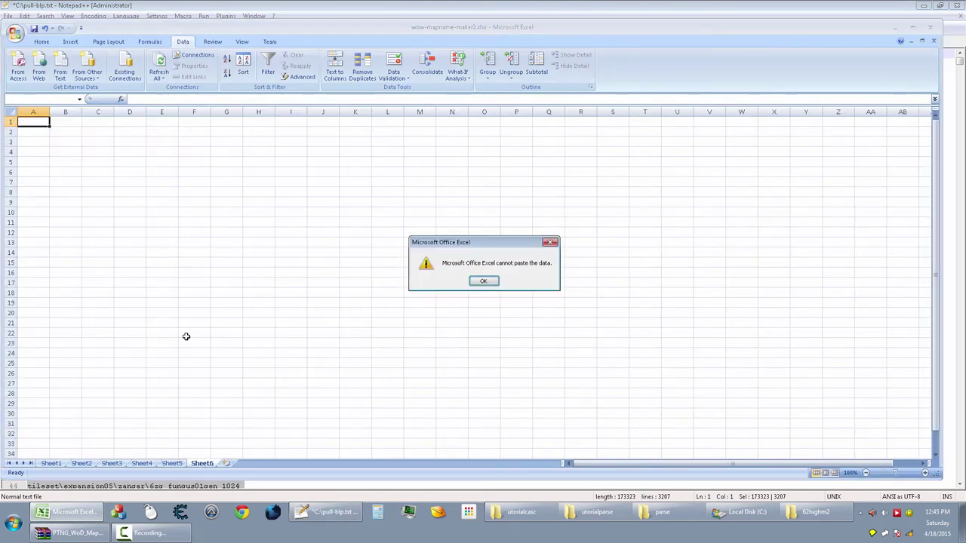
click(483, 281)
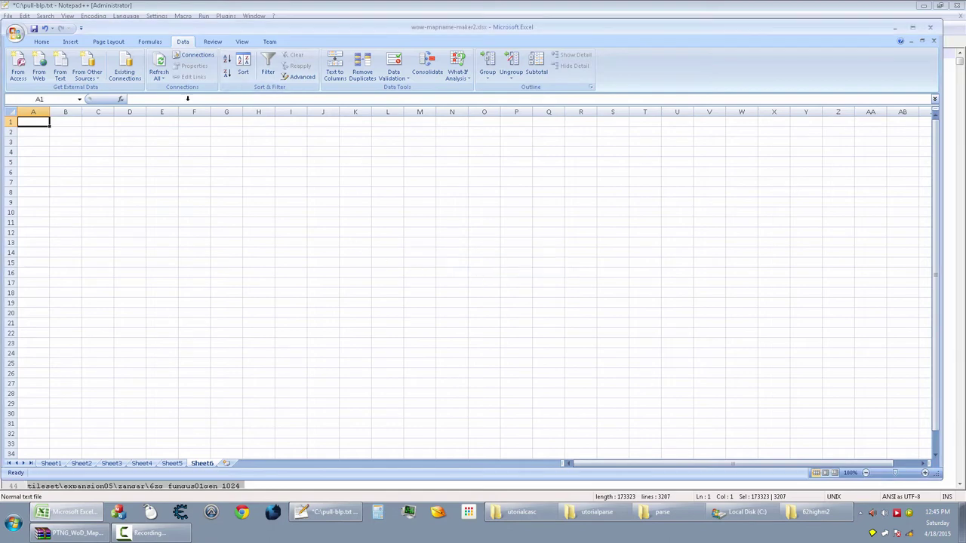
Copy the full pull-blp.txt list again, paste it at cell A1 of Sheet6 and remove duplicates from column A.
click(343, 4)
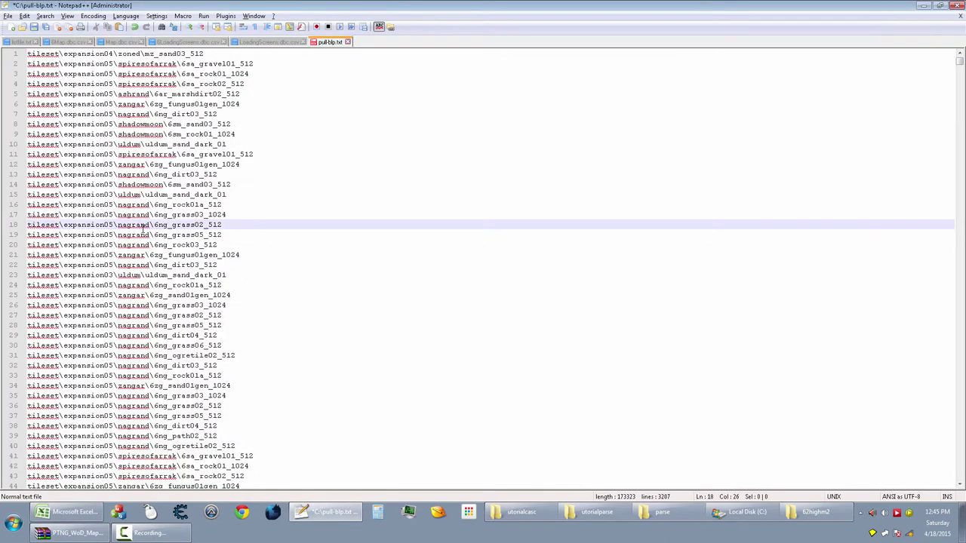
click(85, 512)
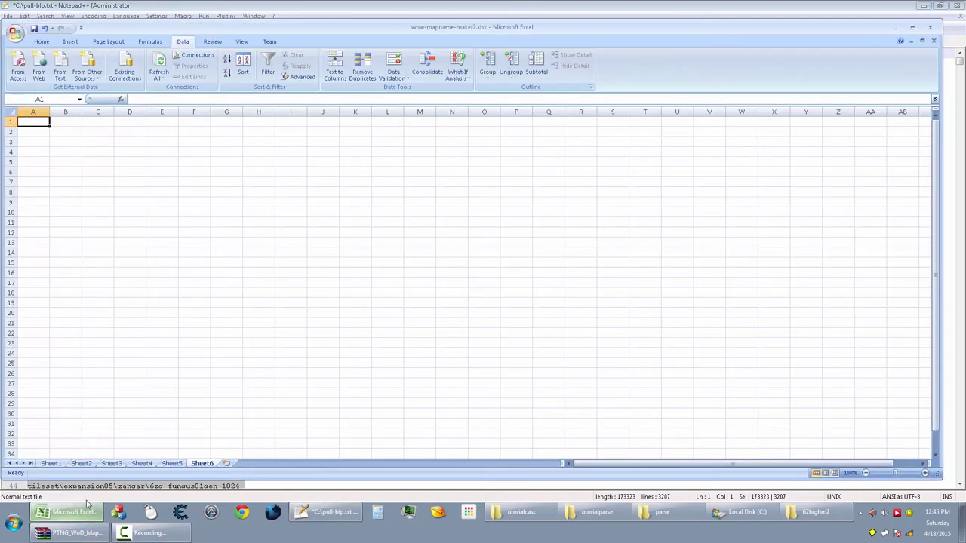
click(33, 121)
key(ctrl+v)
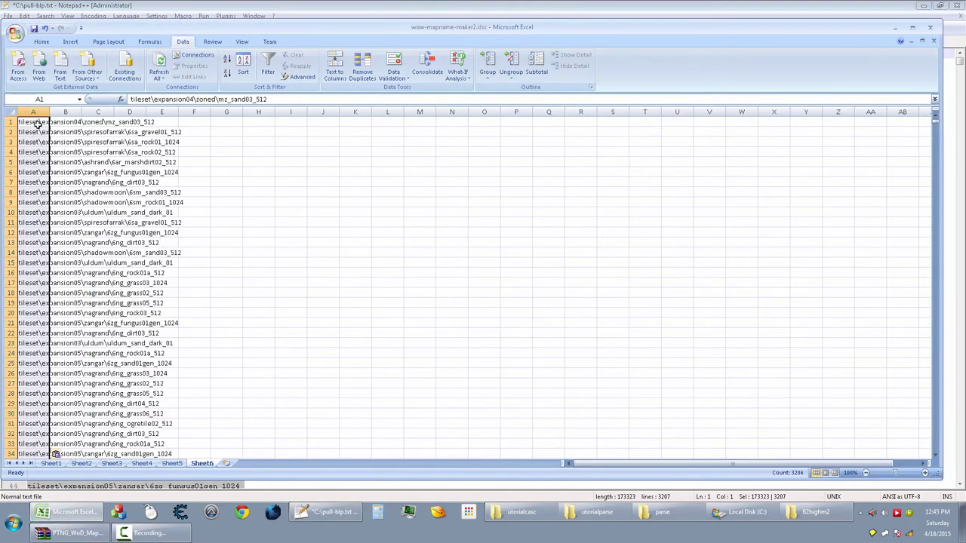
click(359, 74)
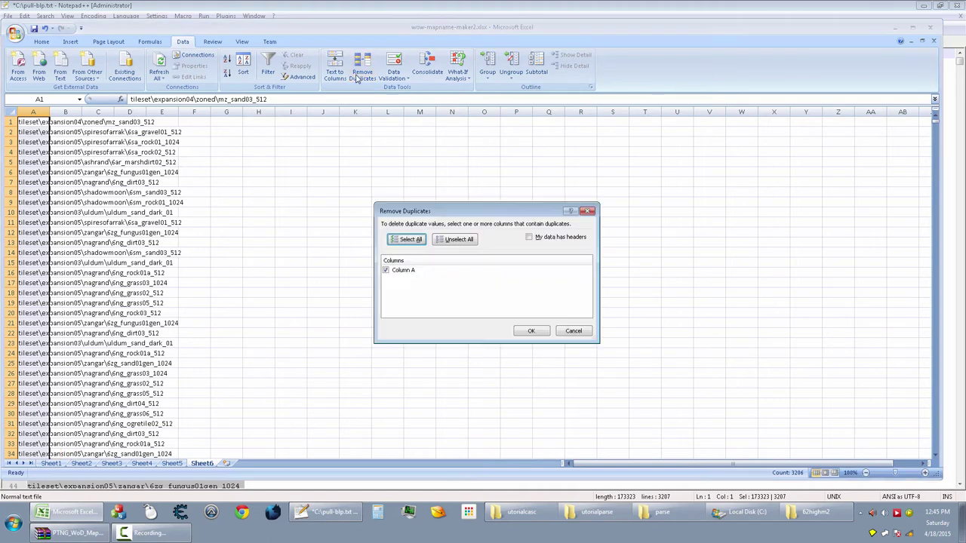
click(530, 330)
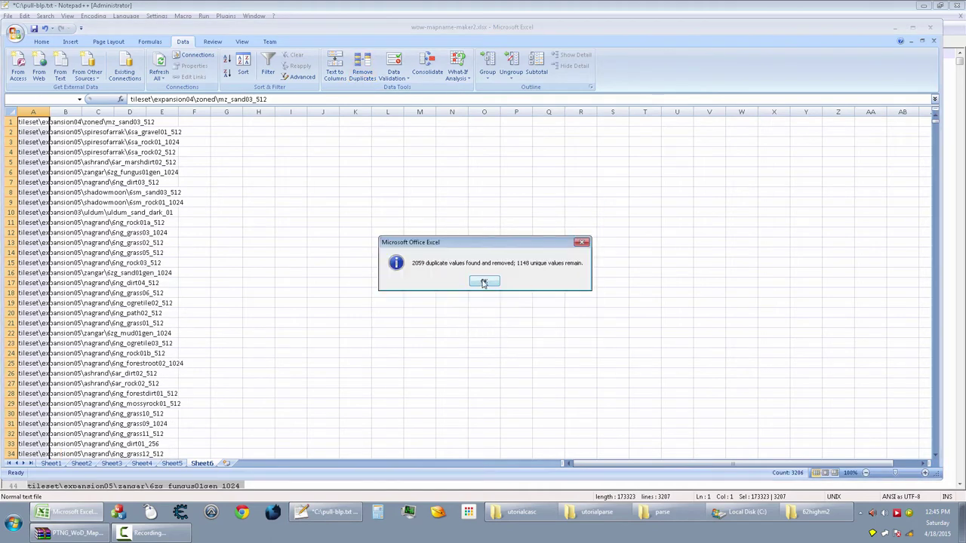
Close the duplicate-removal message and sort the texture paths in column A of Sheet6 in ascending alphabetical order.
click(484, 280)
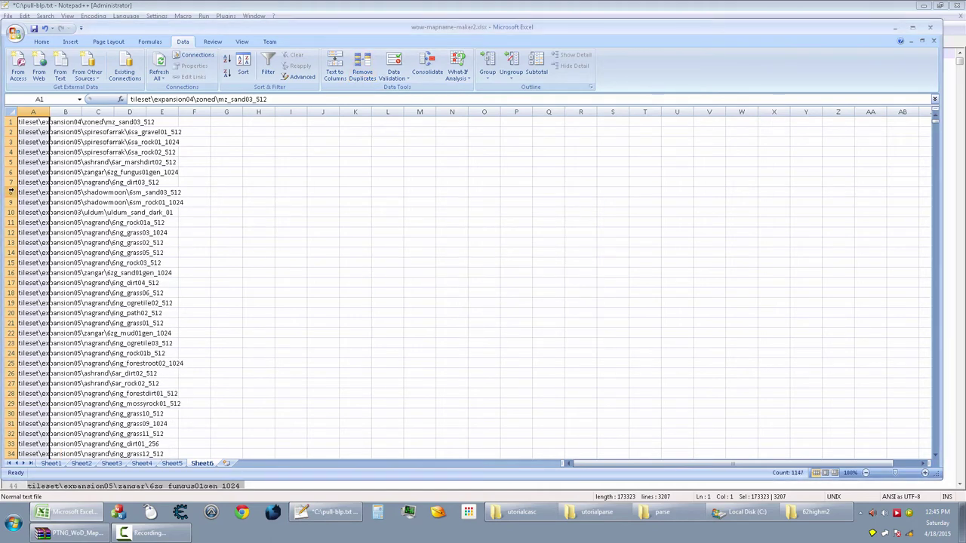
click(27, 182)
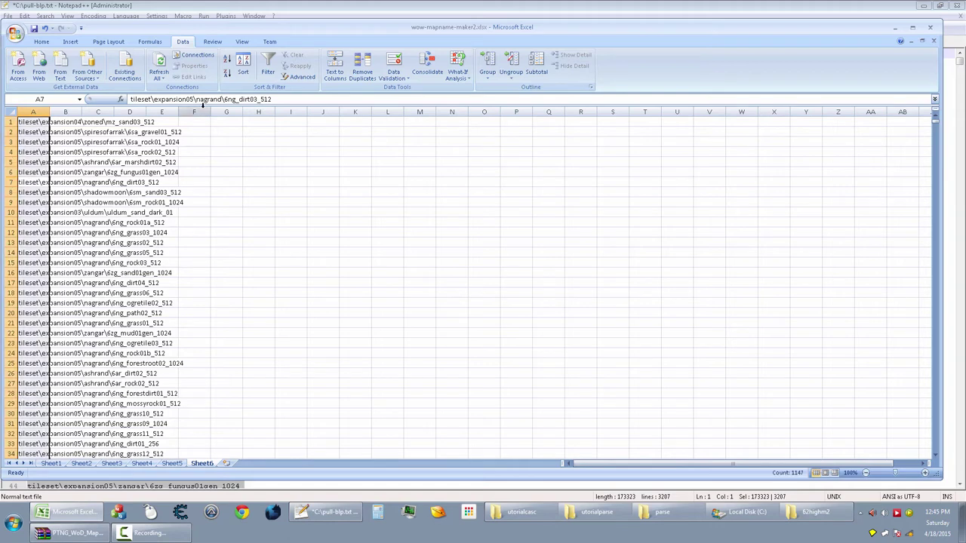
click(243, 66)
click(569, 329)
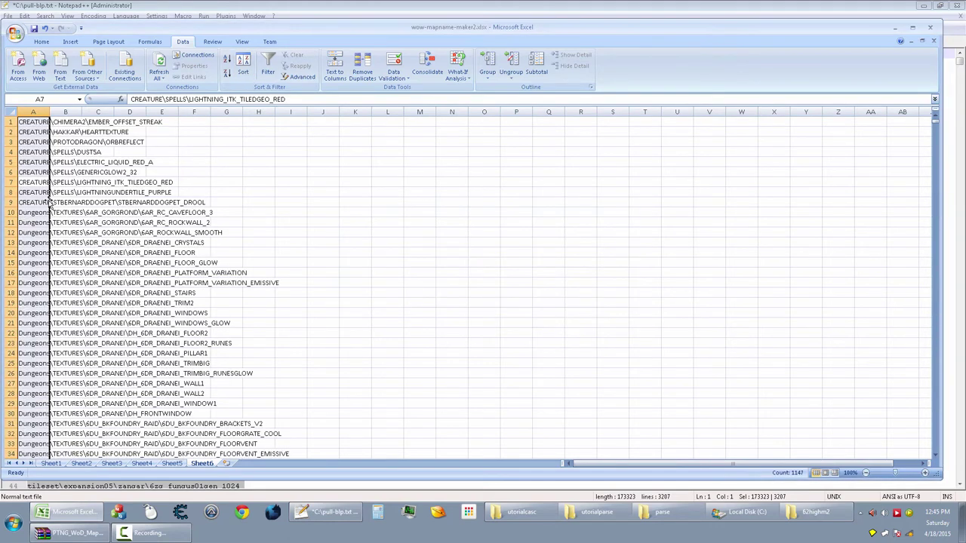
Copy the whole sorted column A and check the texture list through to its last row.
click(34, 191)
key(ctrl+space)
key(ctrl+c)
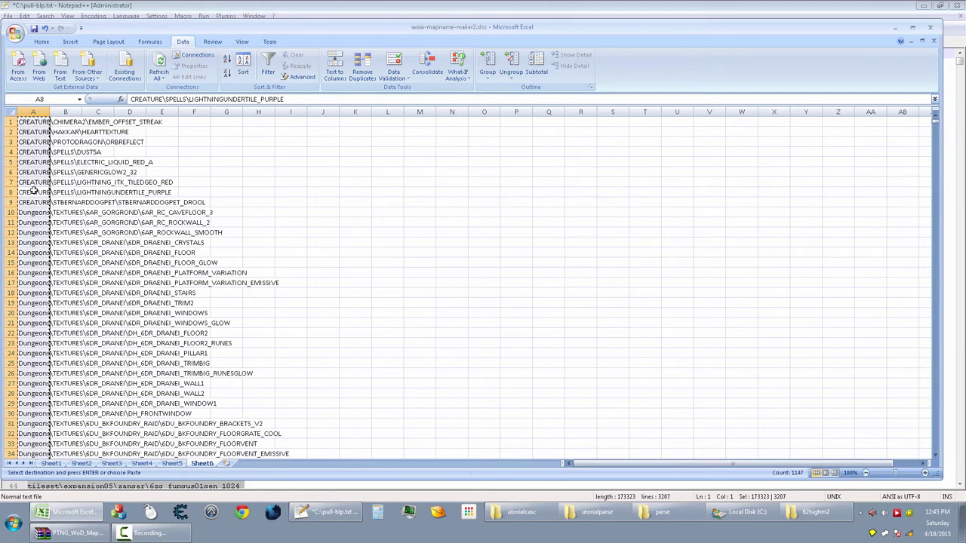
click(34, 121)
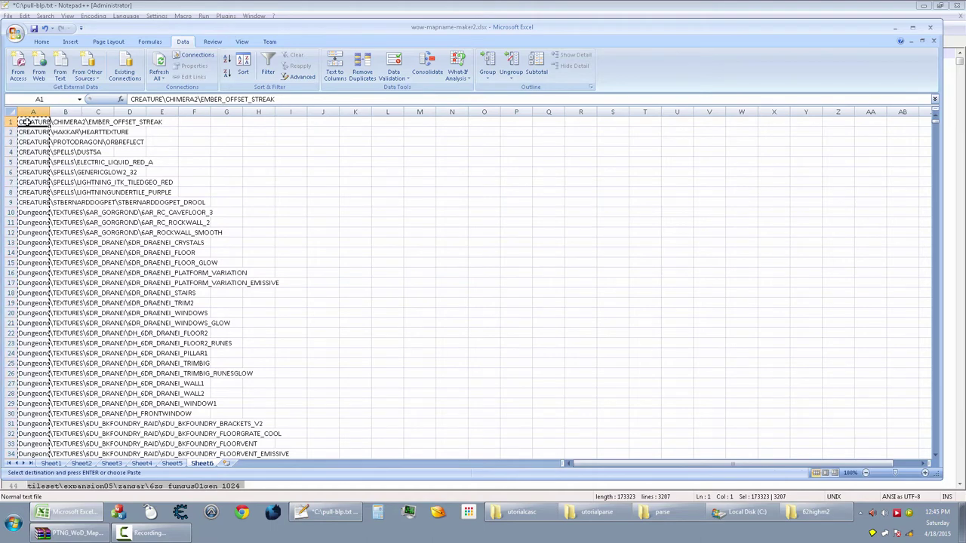
scroll(34, 125, down, 20)
scroll(105, 239, down, 5)
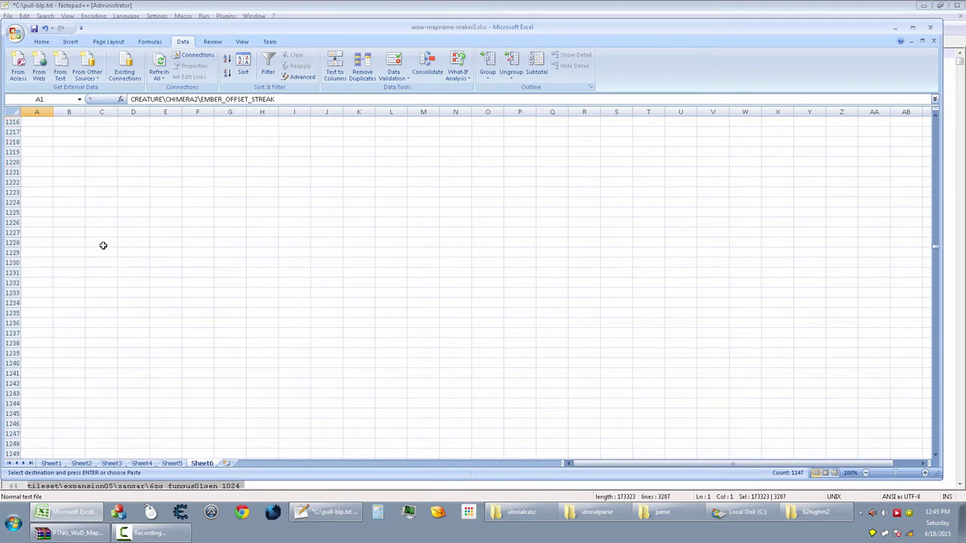
scroll(102, 245, up, 5)
scroll(103, 245, up, 14)
scroll(103, 245, down, 8)
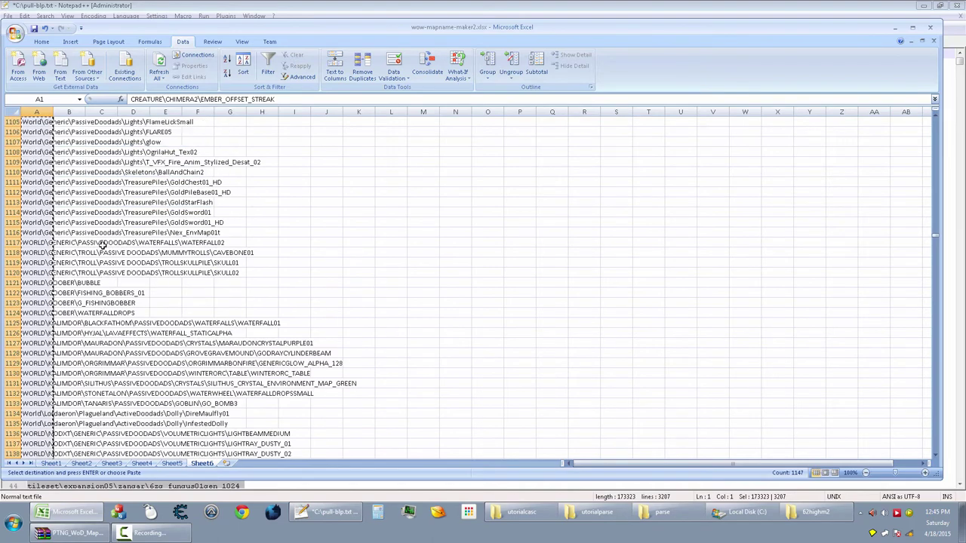
Switch to Notepad++ and replace the entire contents of listfile.txt with the copied texture list.
click(297, 4)
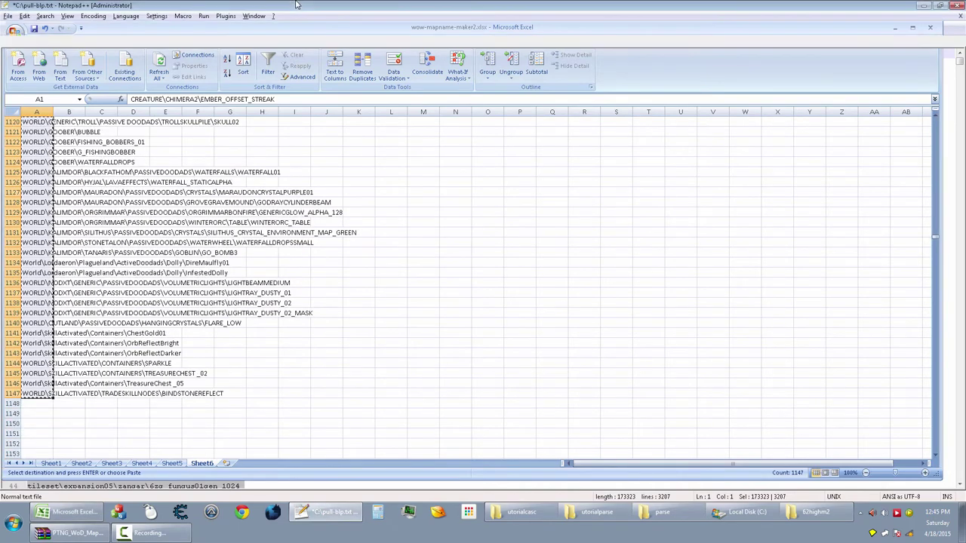
click(27, 43)
click(130, 124)
key(ctrl+a)
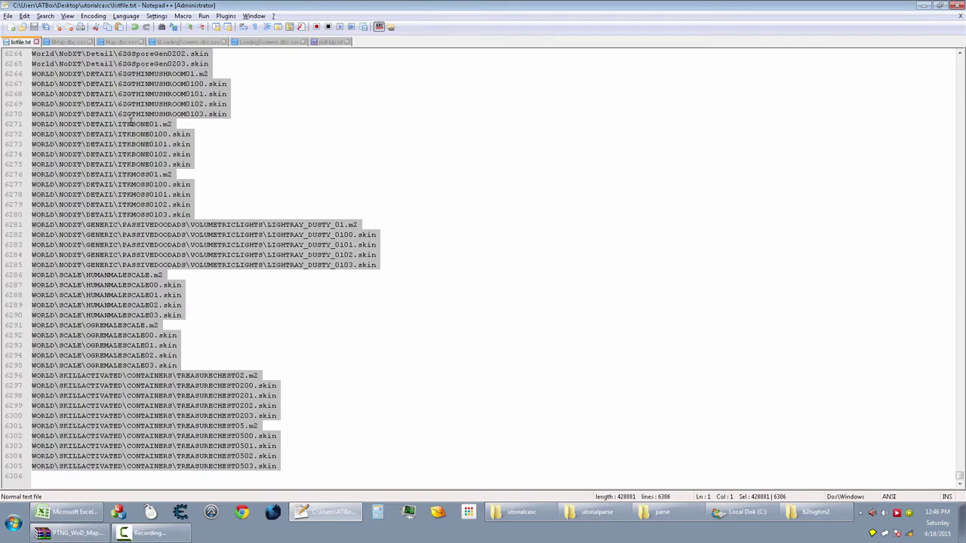
key(ctrl+v)
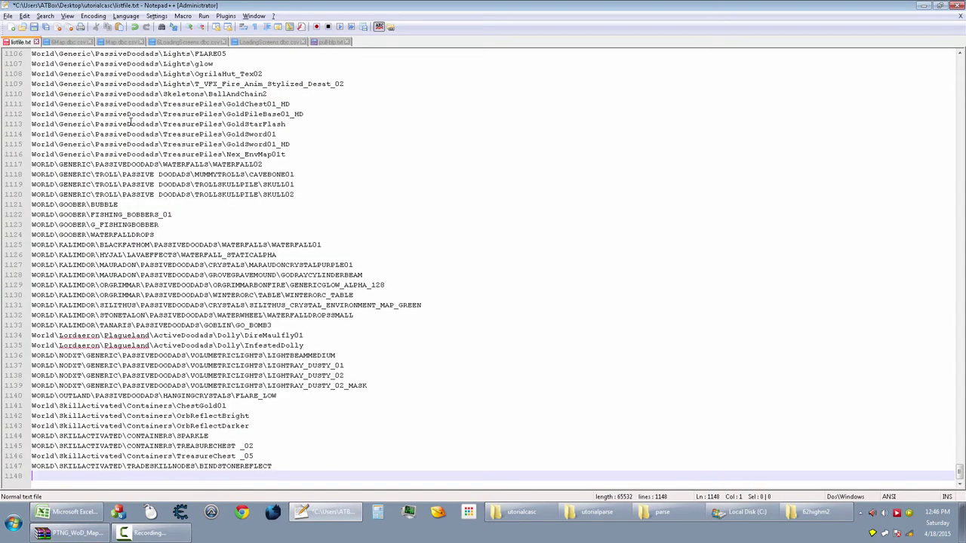
key(ctrl+Home)
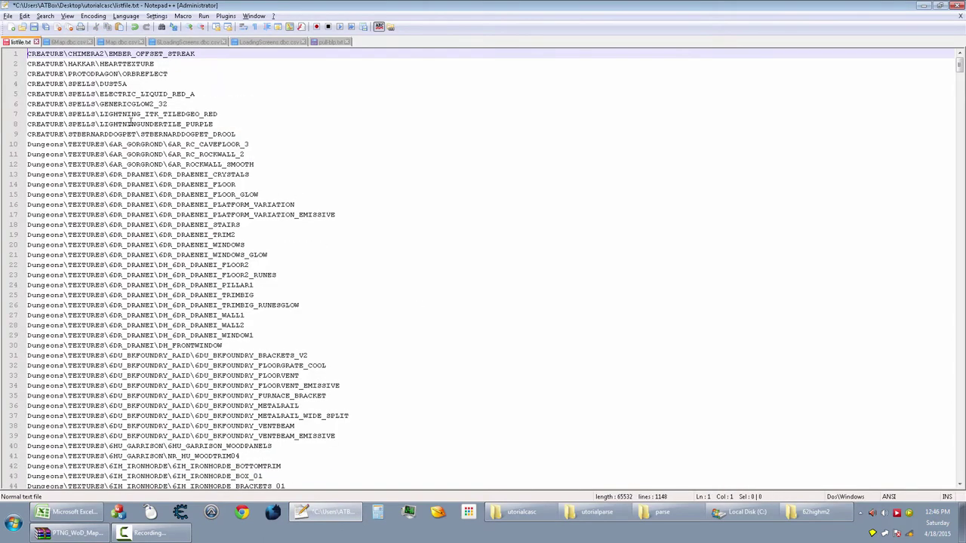
Starting at the end of line 1, run the Append_WoW_BLP macro once on each of the first two texture paths.
click(200, 52)
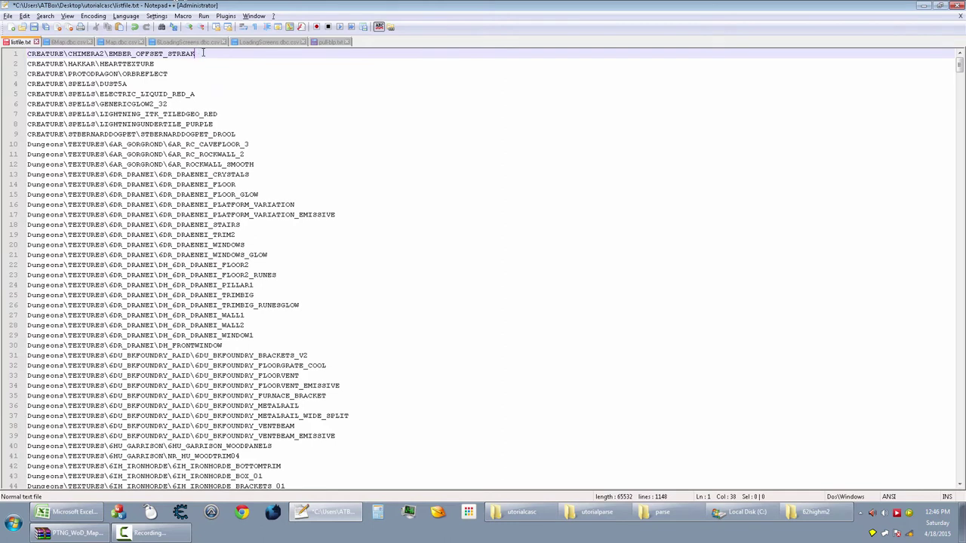
click(351, 29)
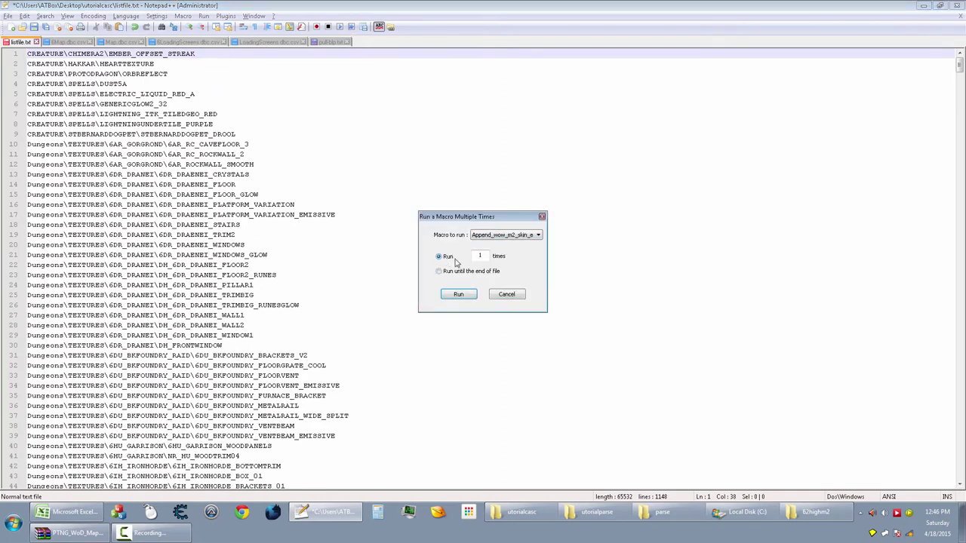
click(506, 238)
click(507, 266)
click(463, 295)
click(463, 295)
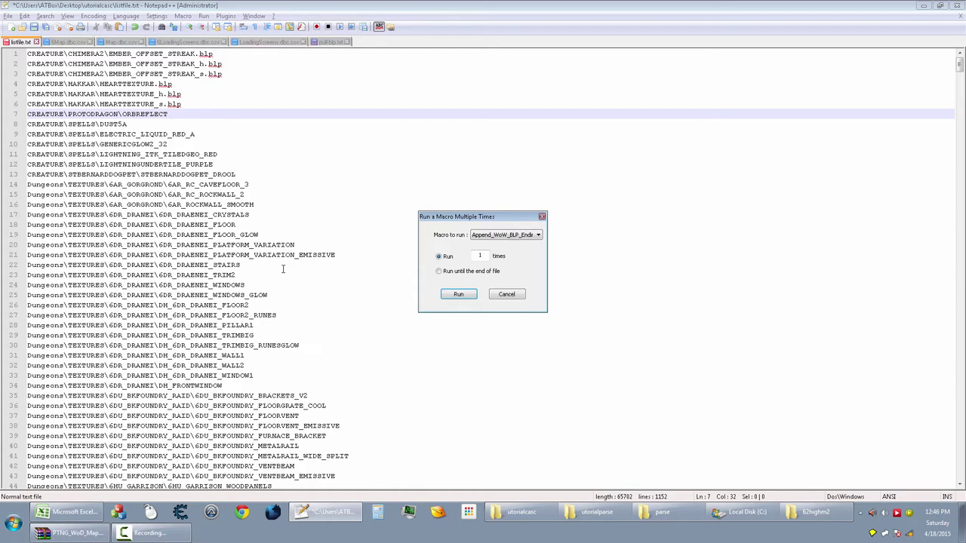
Run the BLP-ending macro until the end of the file and save listfile.txt.
click(459, 271)
click(463, 297)
click(309, 275)
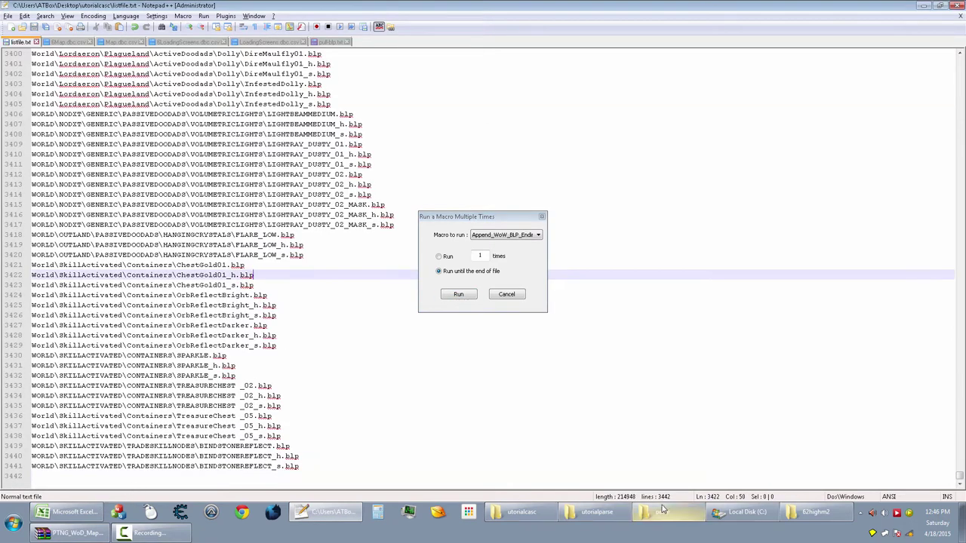
Launch CASCExplorer.exe from the utorialcasc folder and select the root folders CREATURE, Dungeons, INTERFACE and ITEM.
click(624, 519)
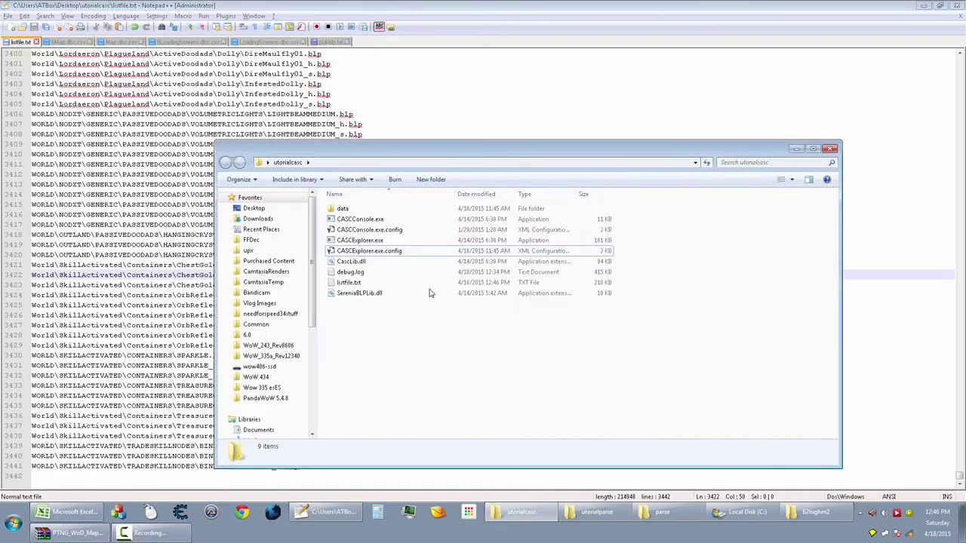
double_click(361, 239)
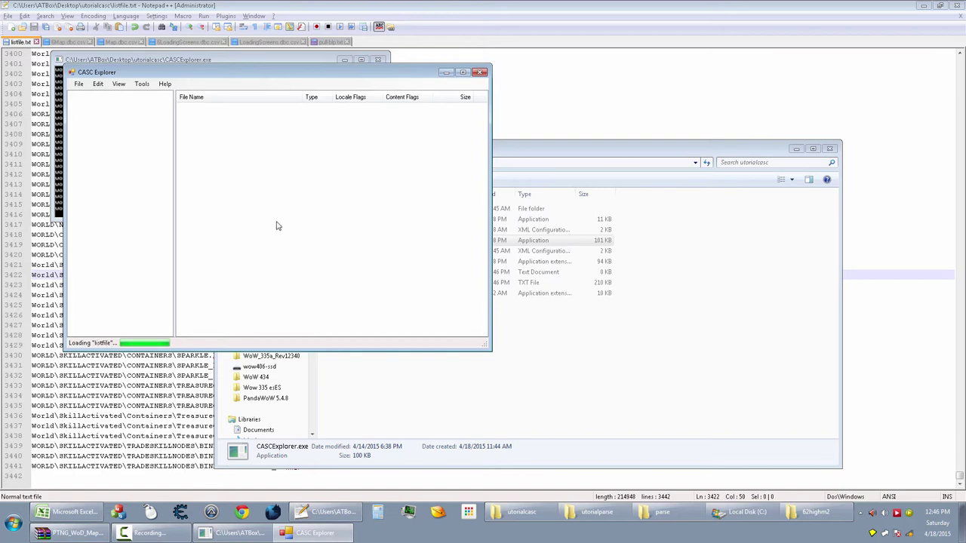
click(215, 110)
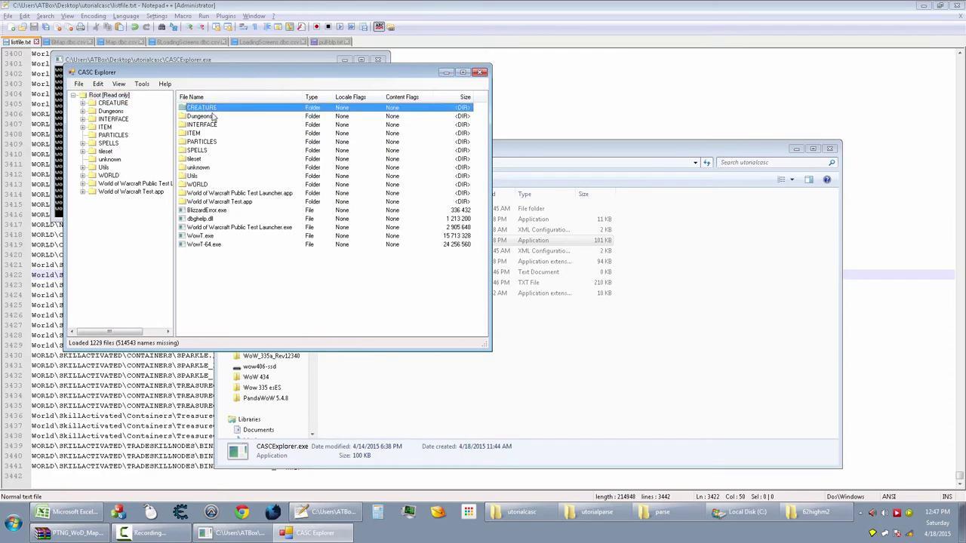
shift+click(215, 117)
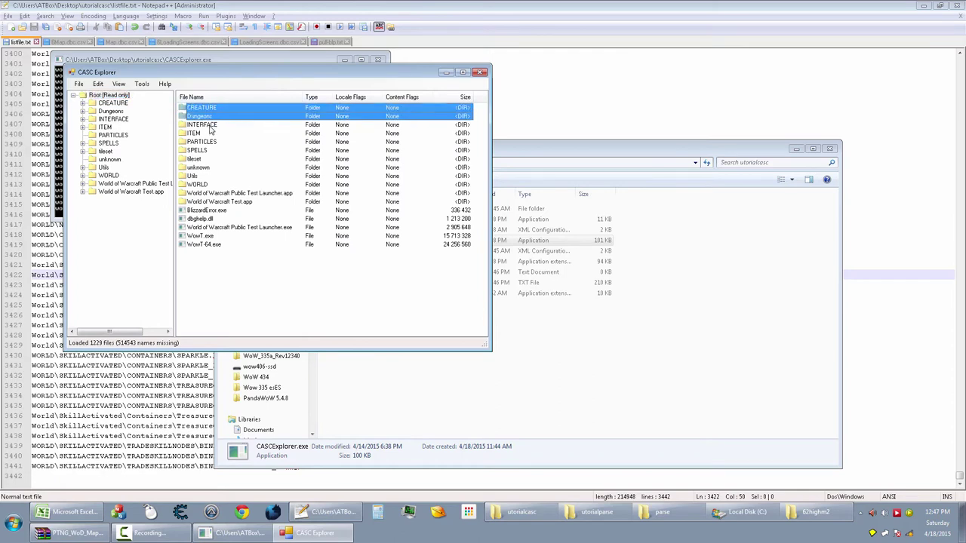
shift+click(210, 126)
shift+click(204, 133)
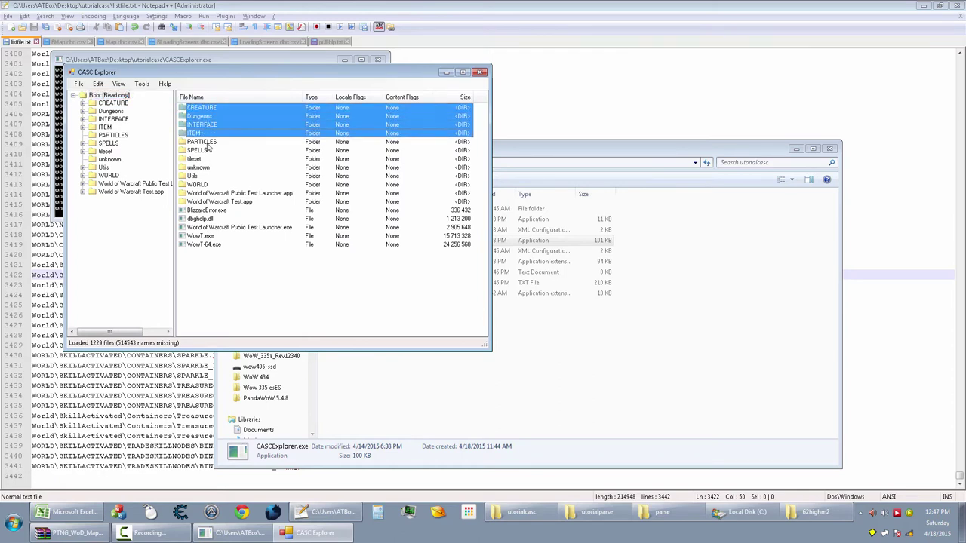
Extend the selection in CASC Explorer's root to all folders from CREATURE through tileset, plus the WORLD folder.
shift+click(207, 143)
shift+click(206, 151)
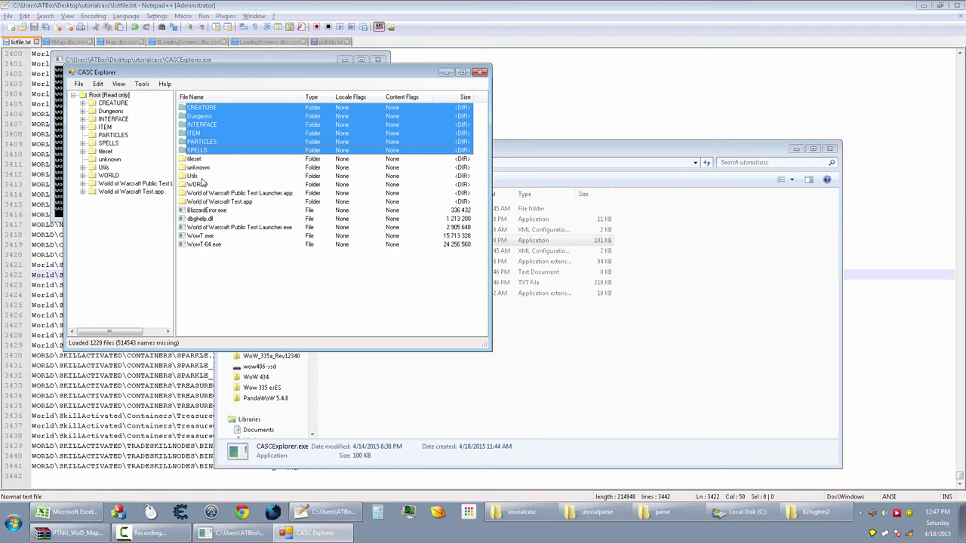
shift+click(204, 162)
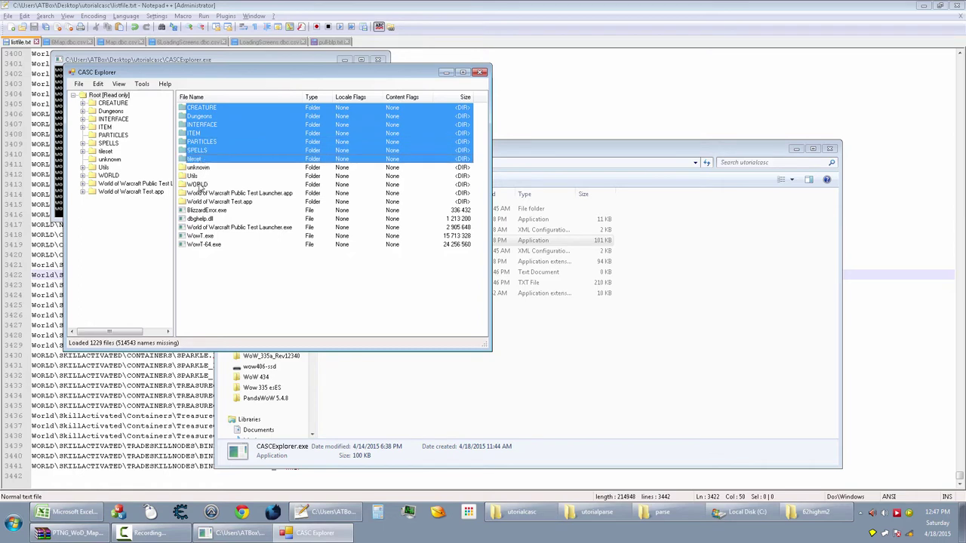
ctrl+click(201, 184)
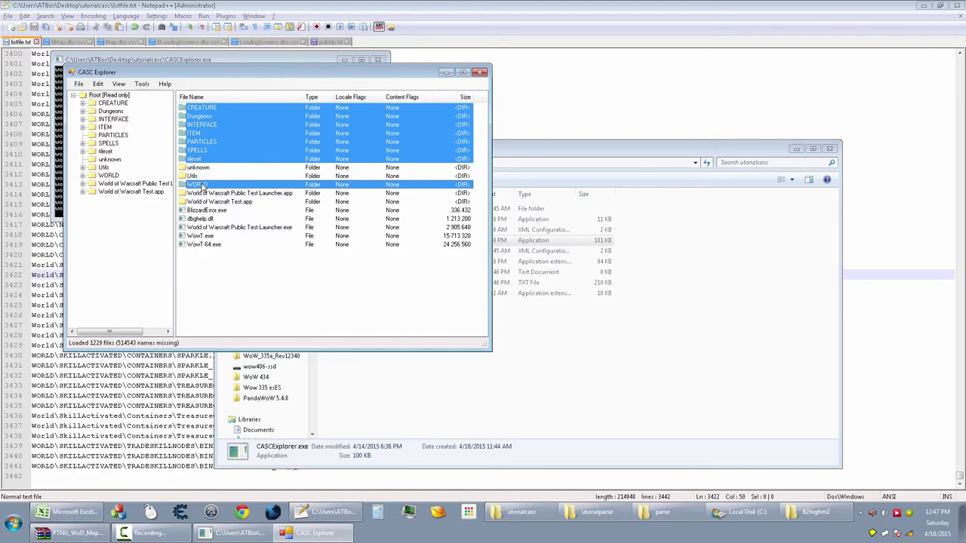
Switch to listfile.txt in Notepad++ and convert all of its text to uppercase.
click(244, 5)
click(105, 235)
click(139, 184)
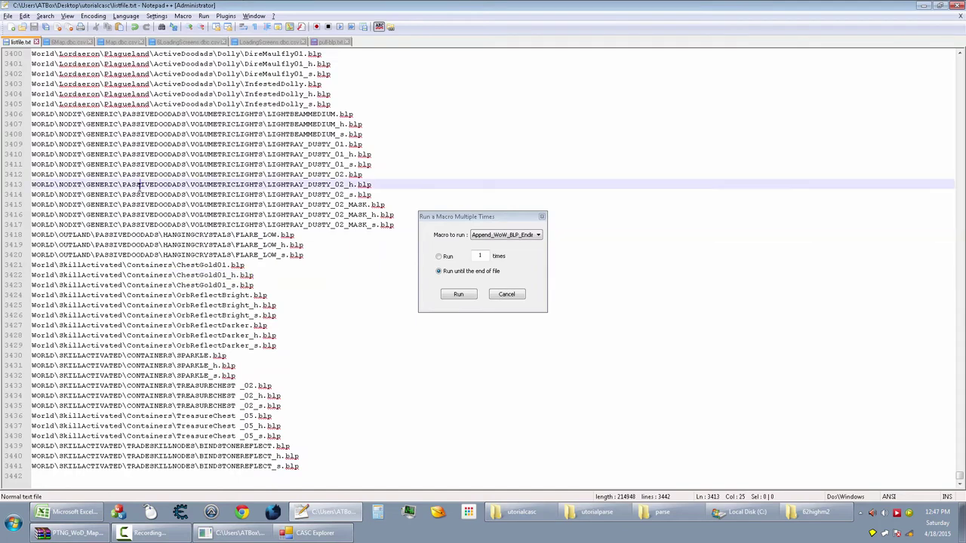
key(ctrl+a)
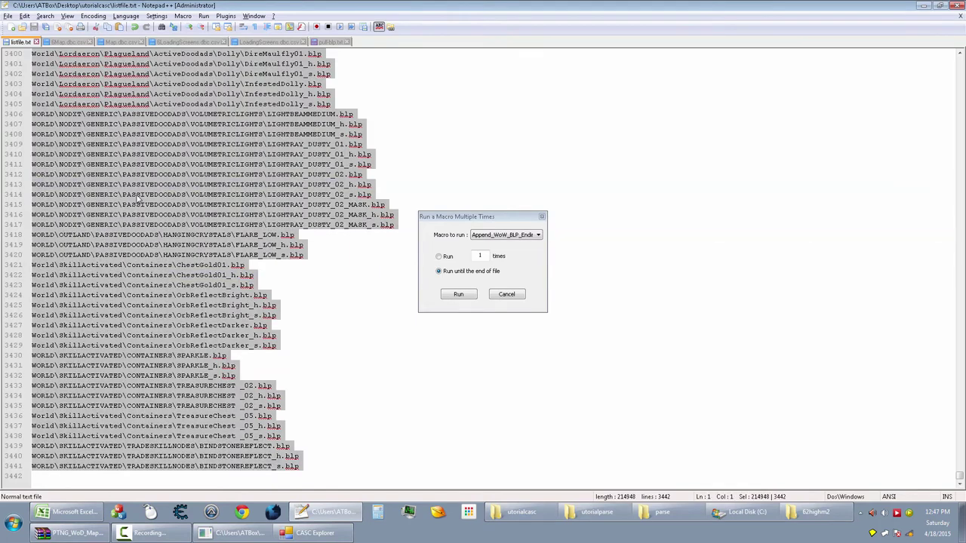
click(26, 16)
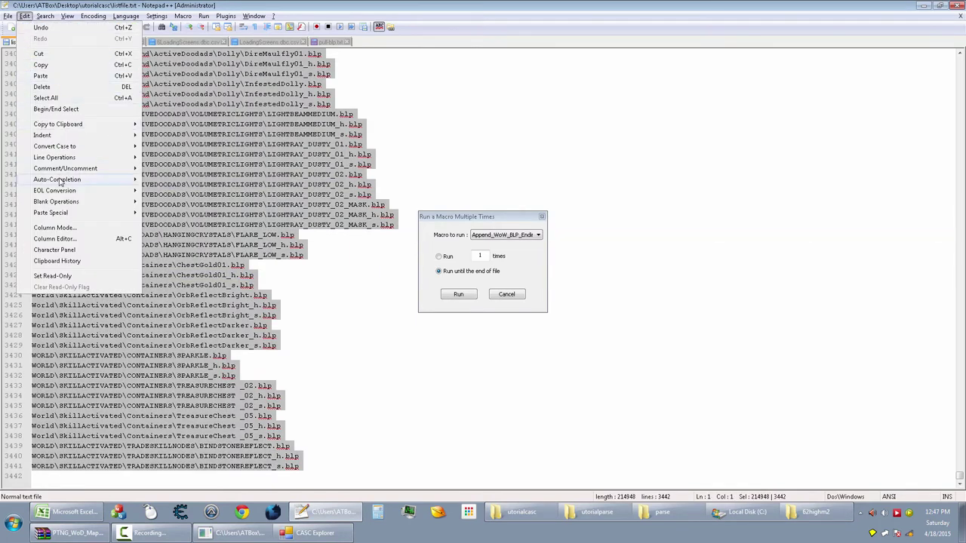
mouse_move(76, 147)
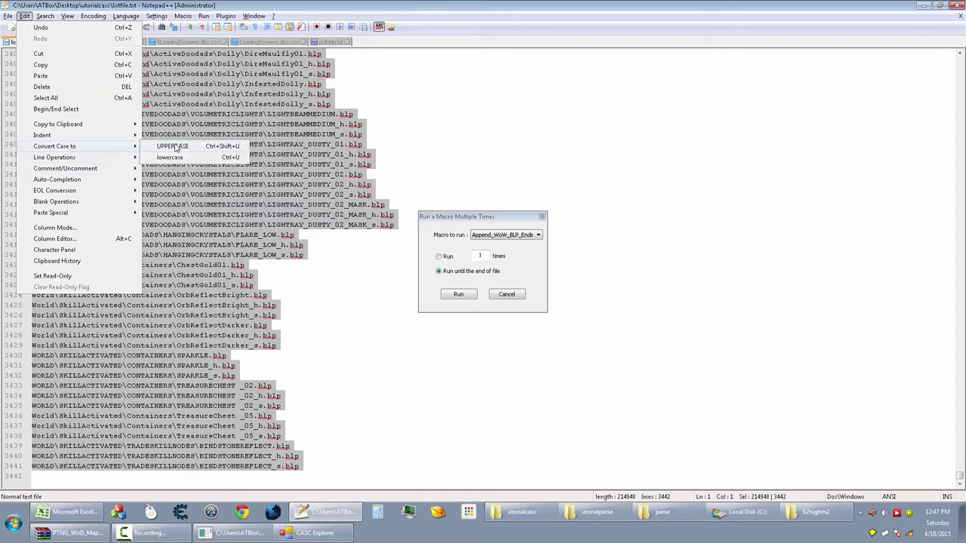
click(173, 147)
click(168, 185)
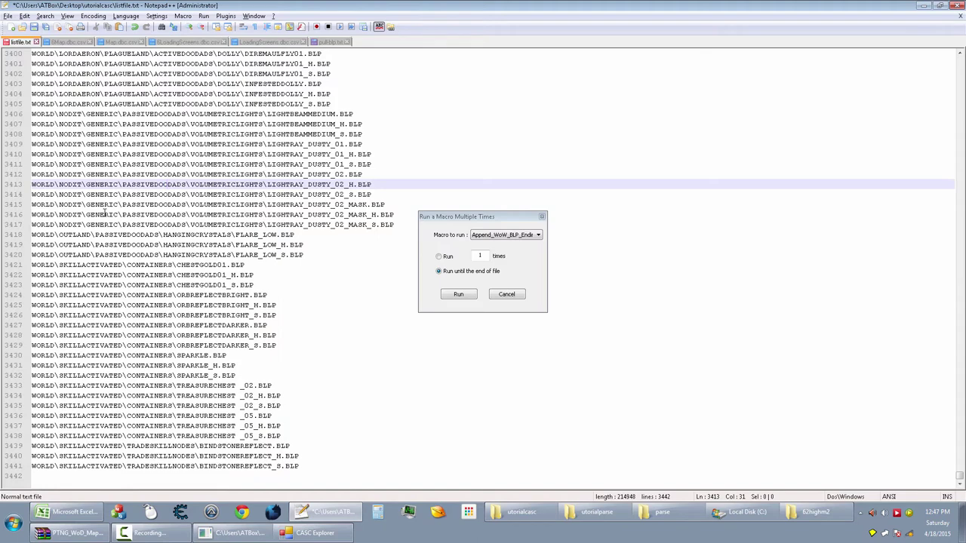
Open a second CASC Explorer from the utorialcasc folder, selecting CREATURE through TILESET and WORLD, and close that window.
key(alt+Tab)
key(alt+Tab)
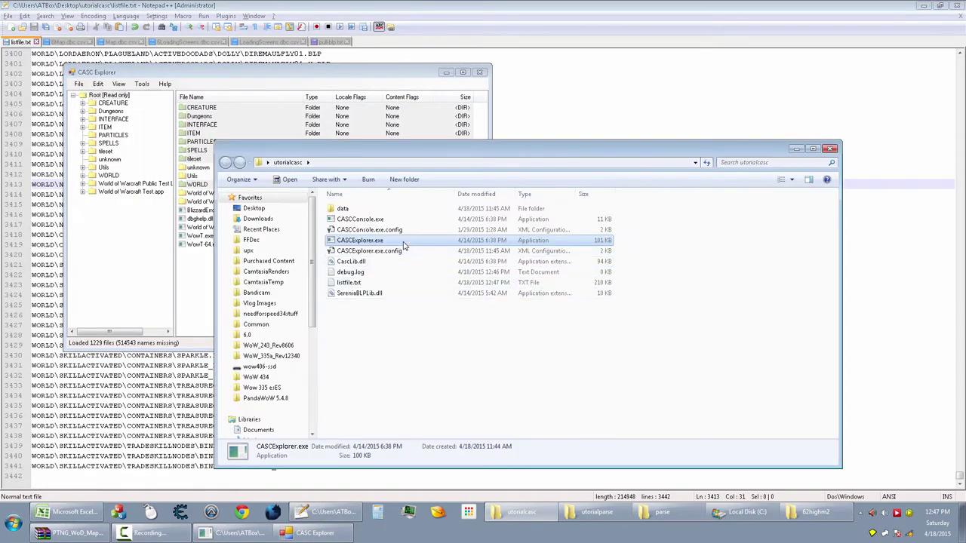
double_click(404, 242)
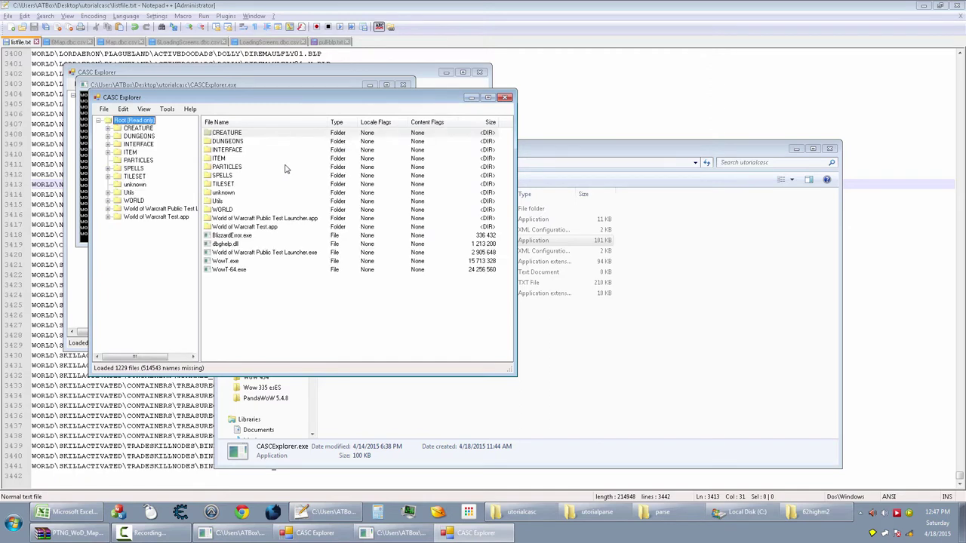
click(235, 135)
drag(240, 146, 227, 190)
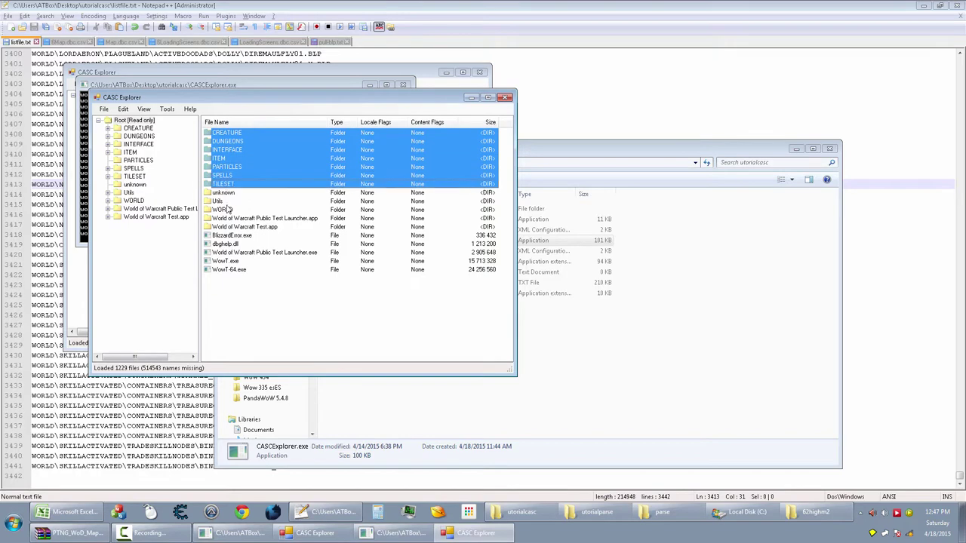
ctrl+click(230, 211)
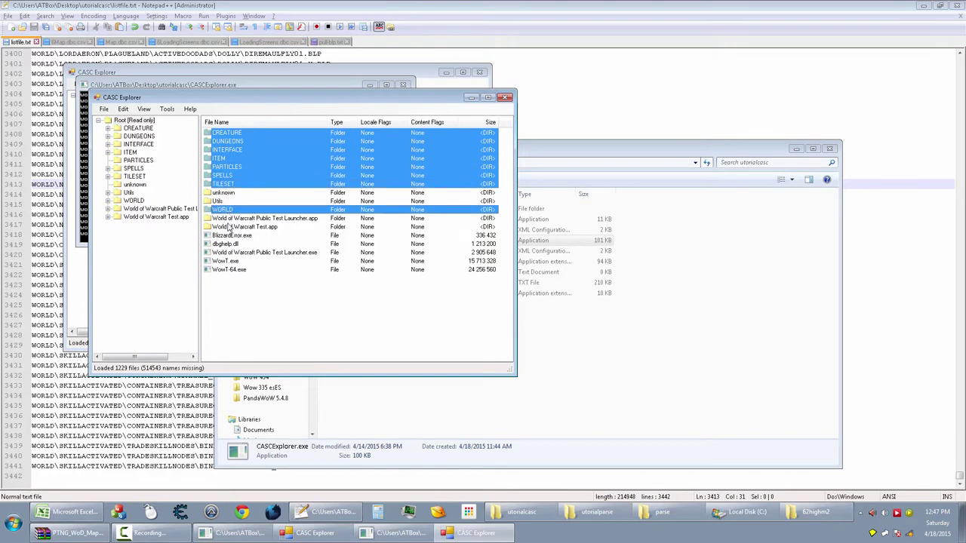
click(506, 98)
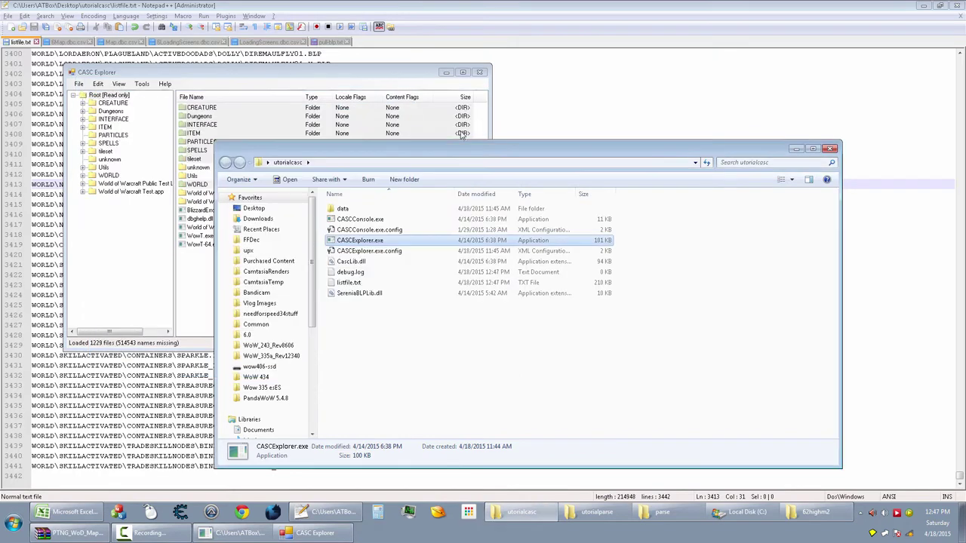
click(244, 81)
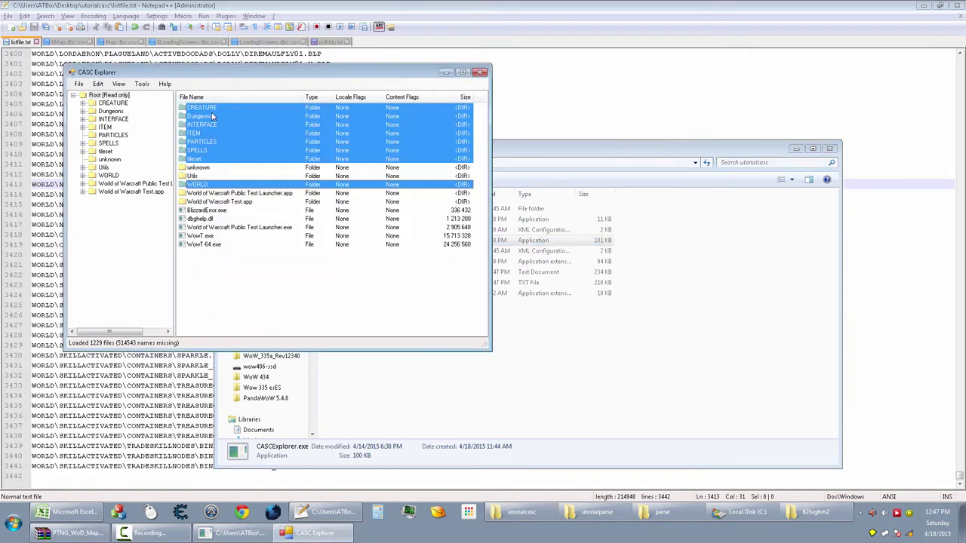
right_click(234, 185)
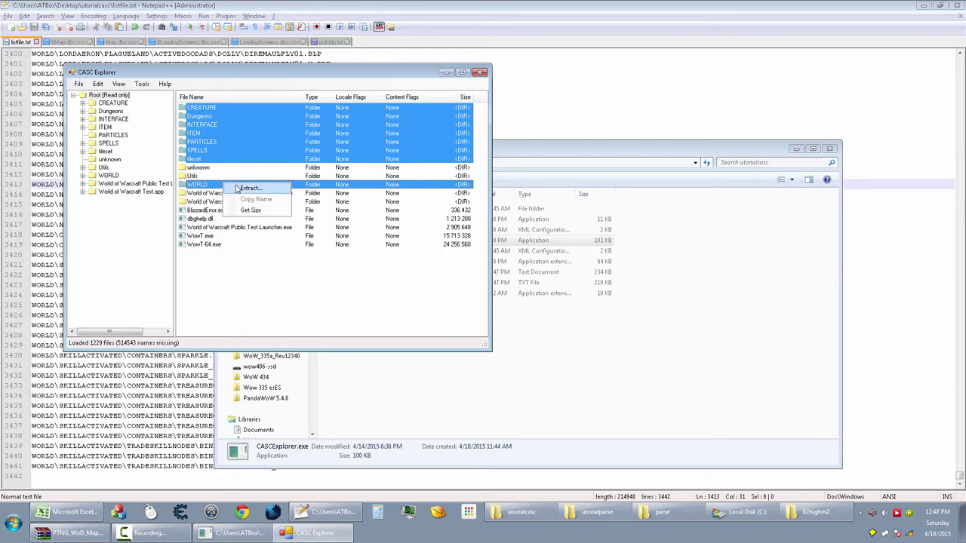
click(249, 187)
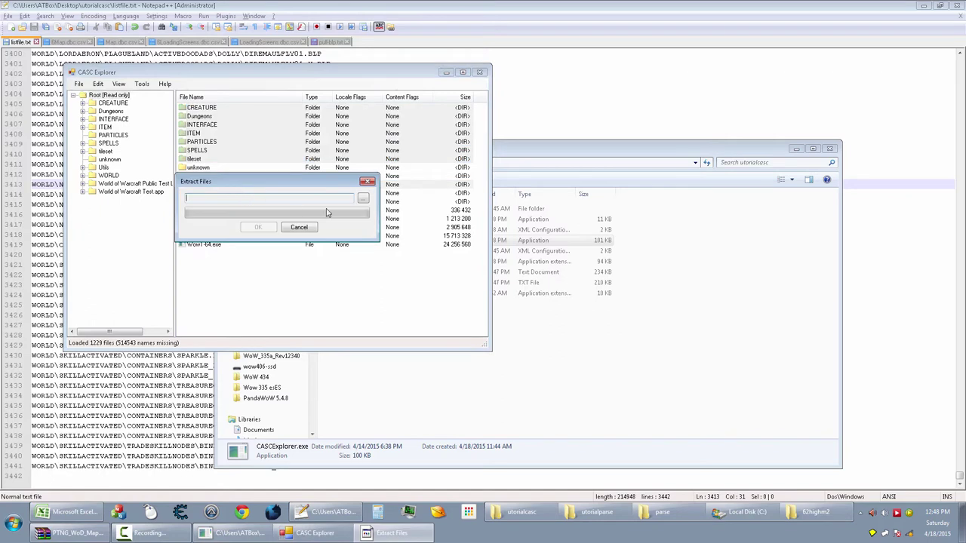
click(363, 199)
click(446, 324)
click(436, 350)
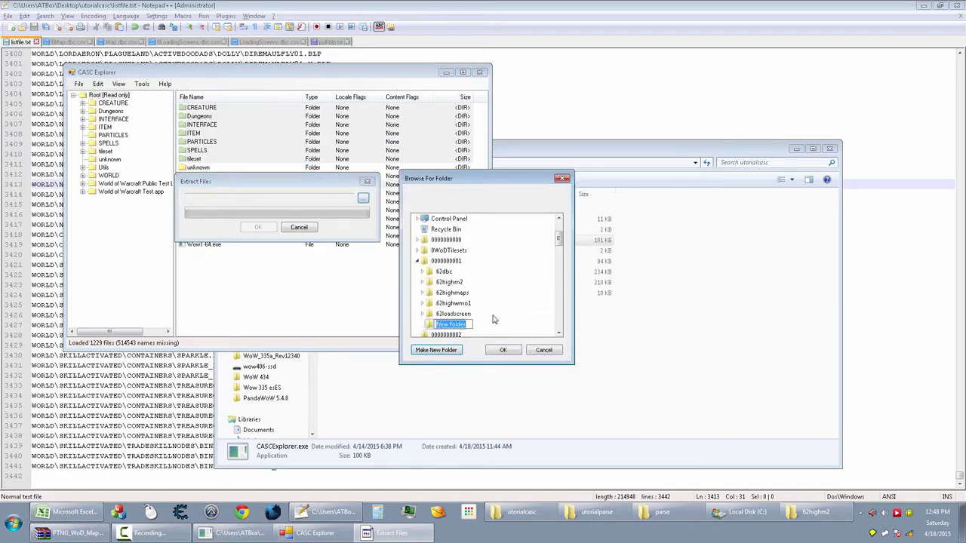
text(62highblp)
click(507, 350)
click(259, 228)
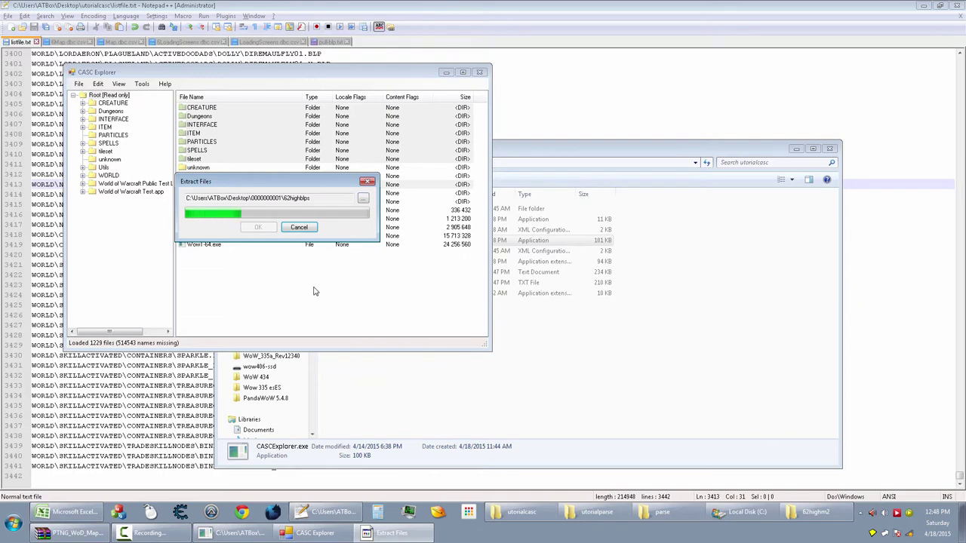
Open wmolistfile.txt from Local Disk (C:), dismiss the macro dialog and copy the file's entire contents.
click(752, 517)
click(683, 475)
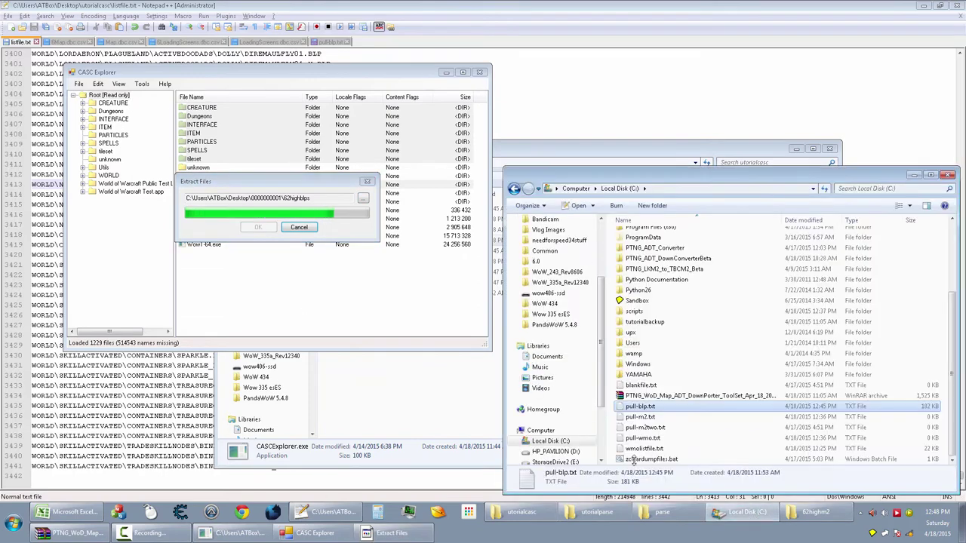
double_click(649, 449)
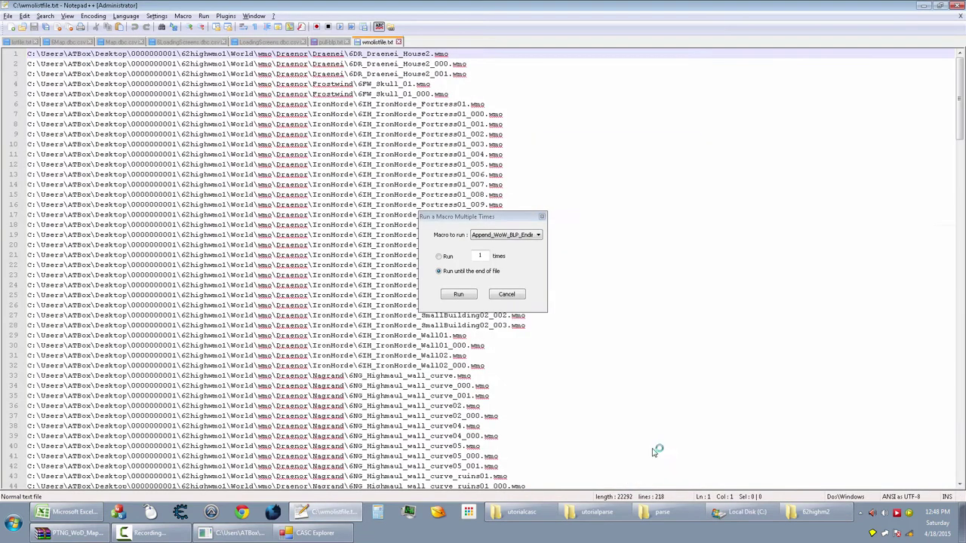
click(510, 295)
click(457, 325)
click(420, 257)
key(ctrl+a)
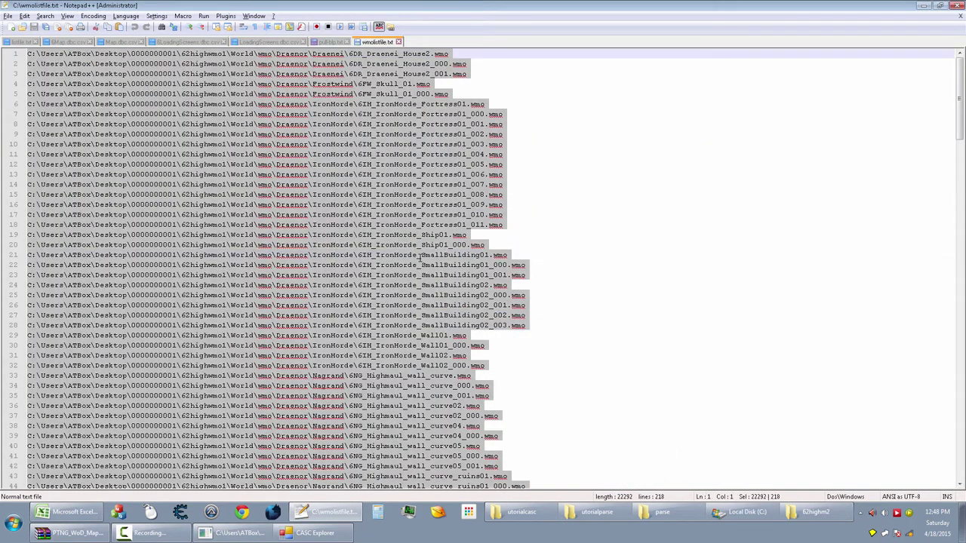
key(ctrl+c)
Replace the entire contents of listfile.txt with the copied WMO file list and save it.
click(21, 42)
click(132, 153)
key(ctrl+a)
key(ctrl+v)
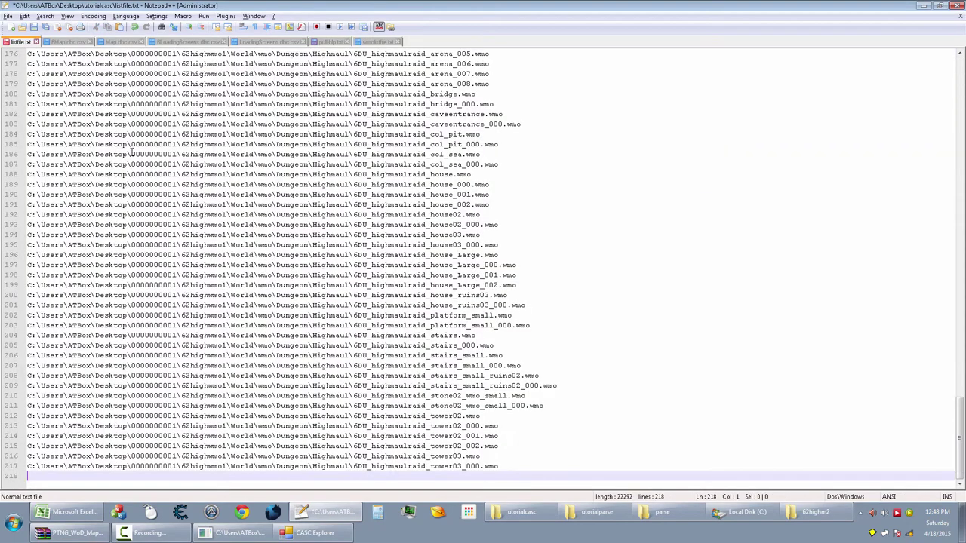
drag(960, 438, 928, 448)
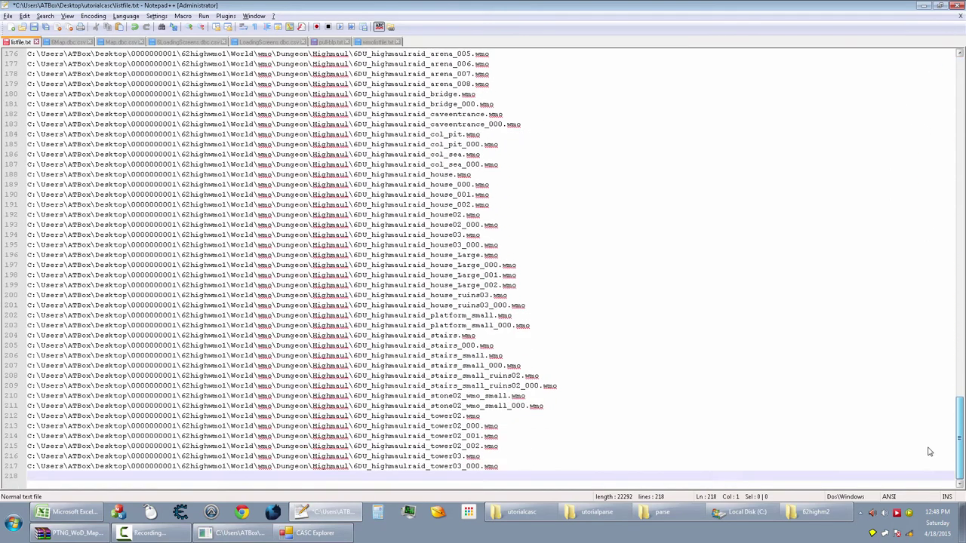
click(603, 465)
click(588, 475)
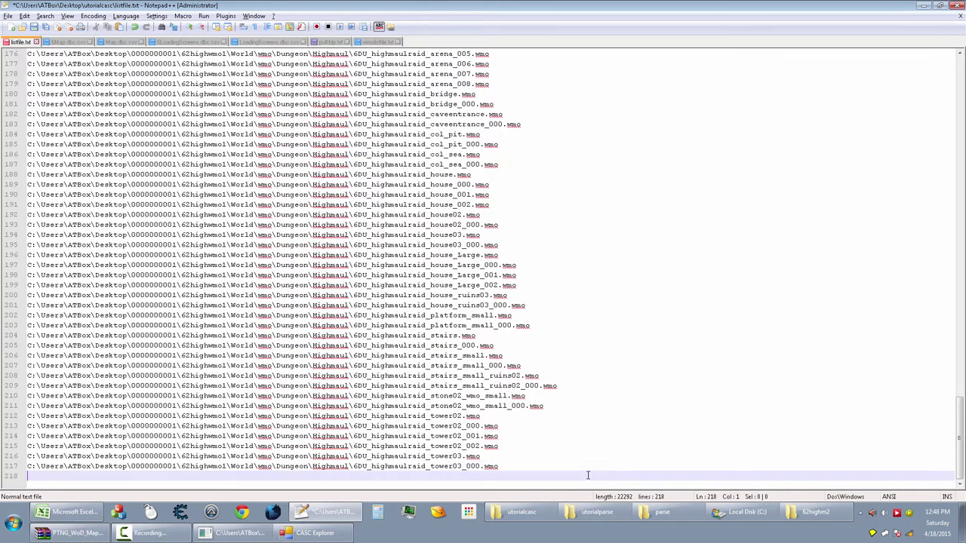
key(ctrl+s)
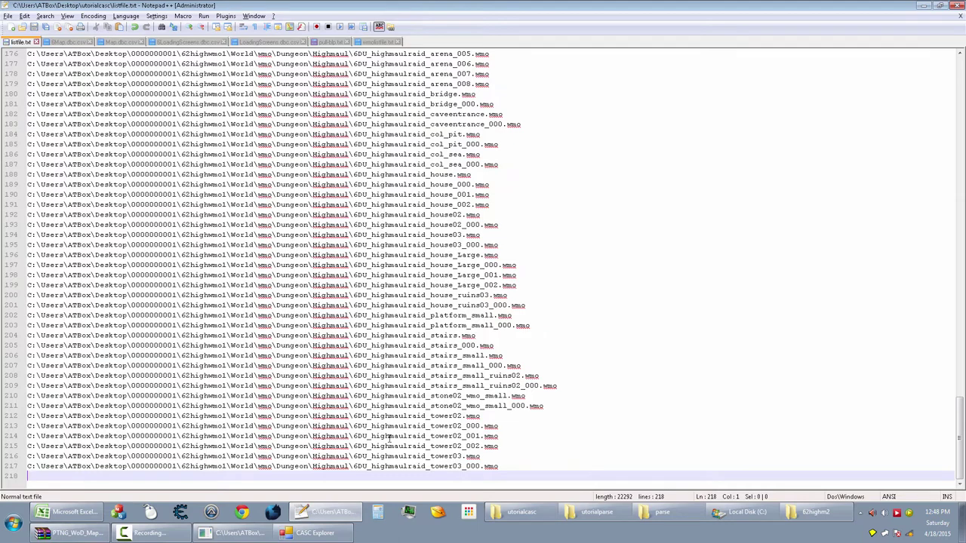
Restart CASC Explorer from the utorialcasc folder to check the root folders with the new listfile.txt, and close it again.
click(924, 6)
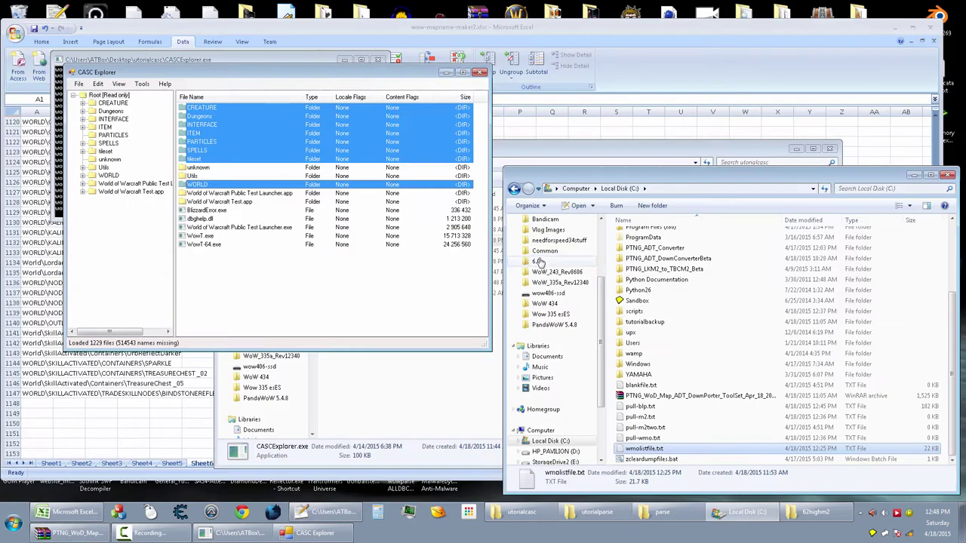
click(480, 73)
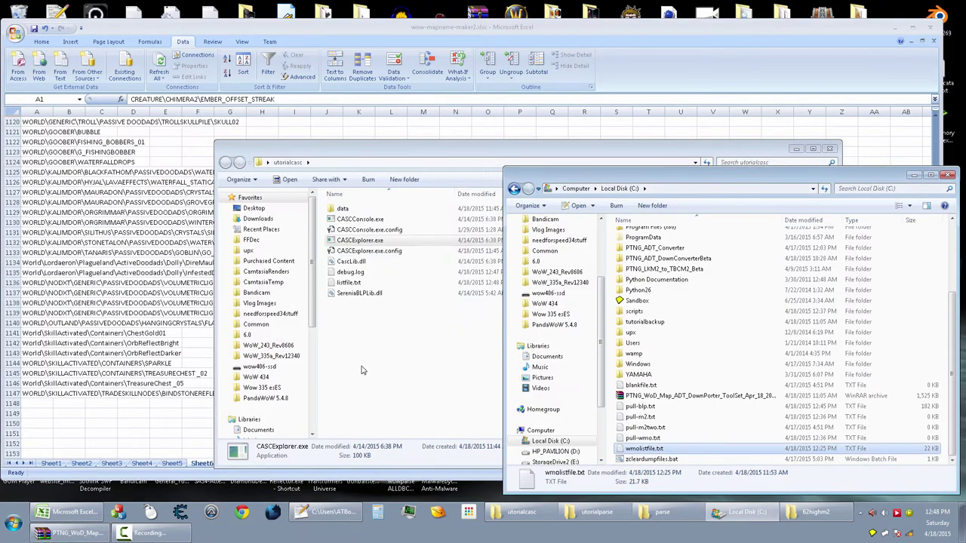
click(360, 242)
double_click(361, 241)
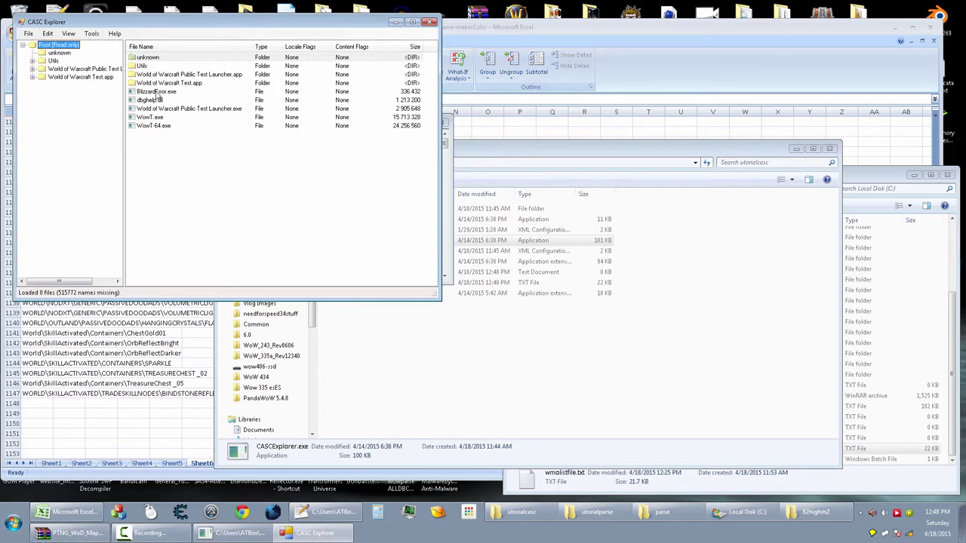
click(430, 23)
Strip the path prefix up to and including 62highwmo1\ from every line of listfile.txt by replacing all occurrences with nothing.
click(325, 512)
click(91, 355)
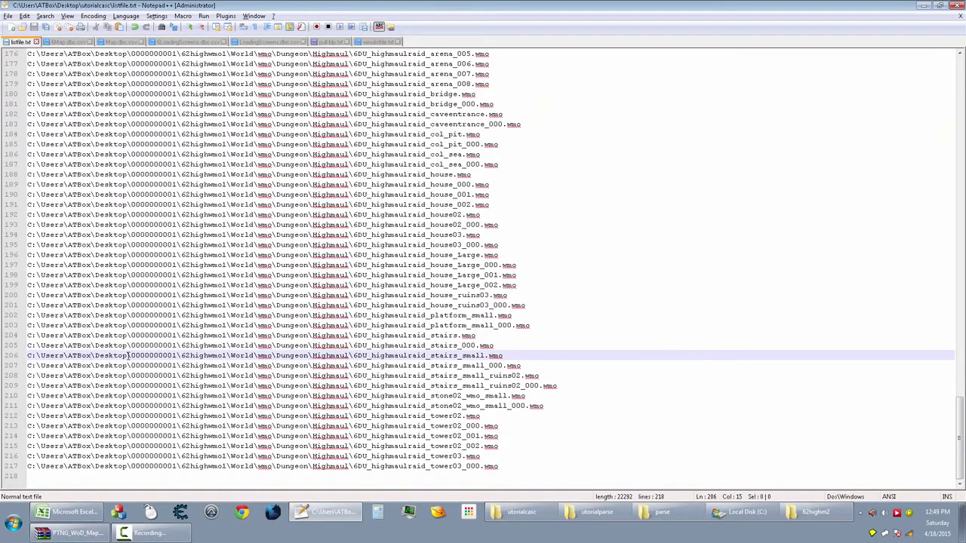
click(105, 355)
drag(231, 355, 11, 355)
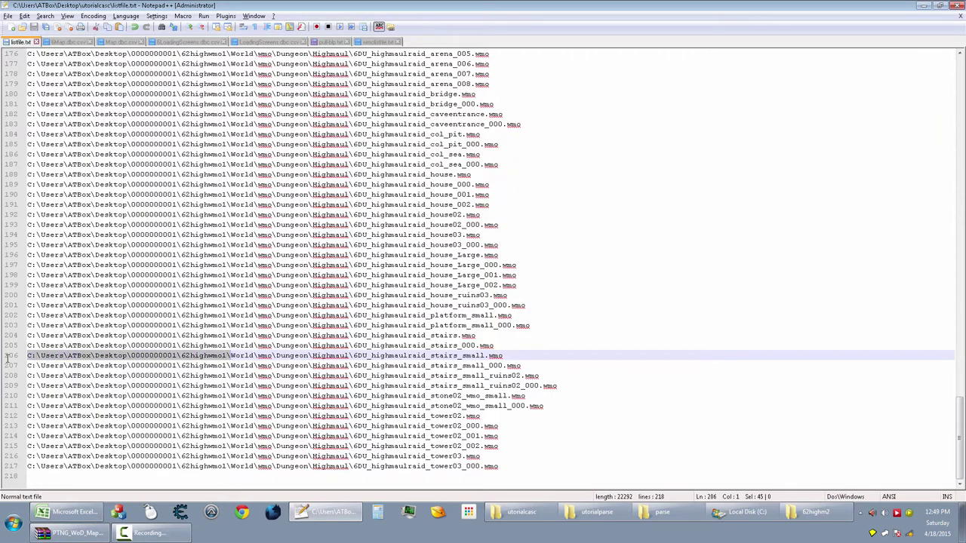
drag(240, 355, 14, 355)
key(ctrl+f)
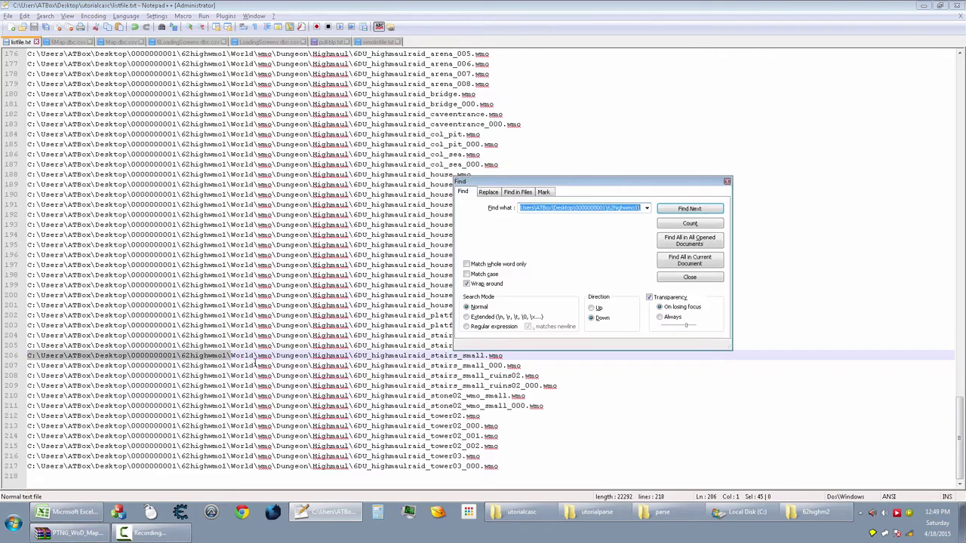
click(490, 193)
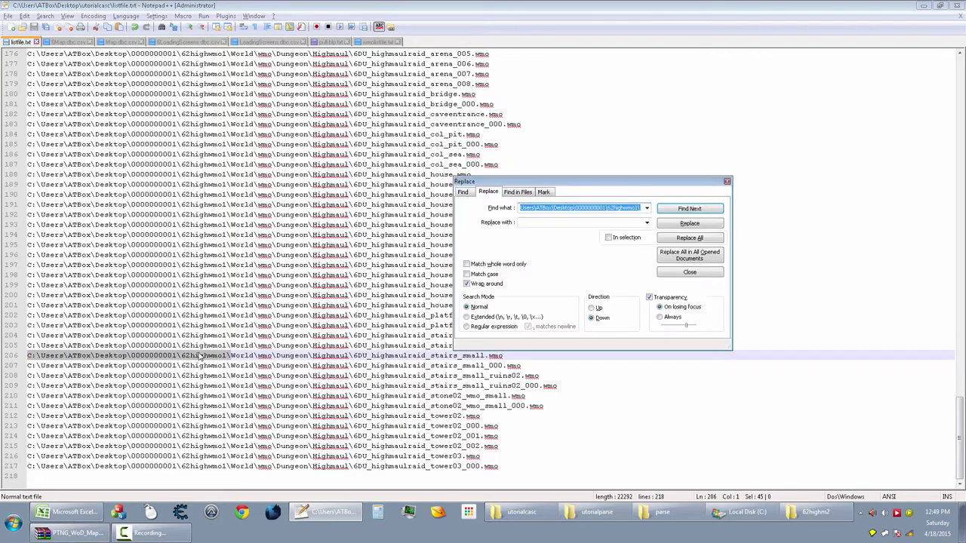
click(545, 223)
click(697, 240)
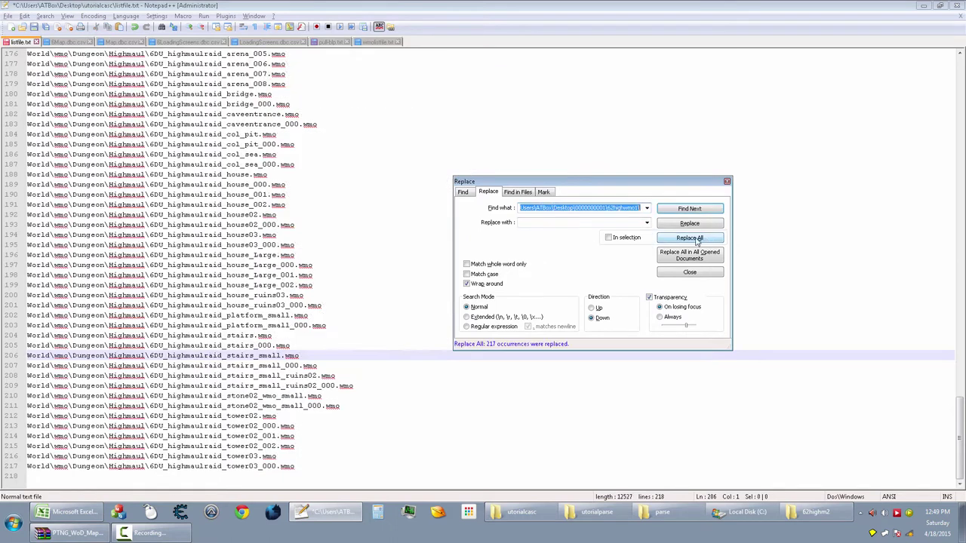
Save listfile.txt, close the Replace dialog and return to the utorialcasc folder window.
click(132, 315)
click(138, 257)
key(ctrl+s)
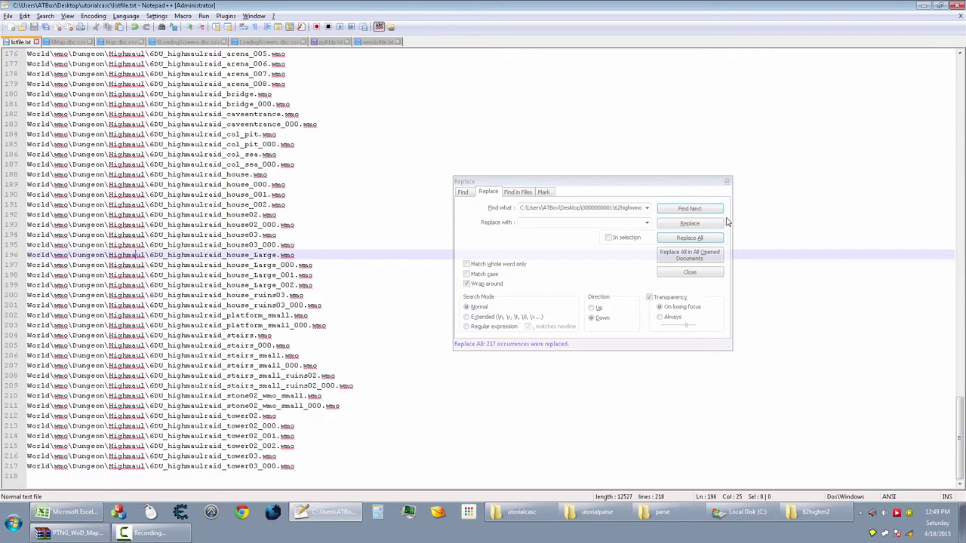
click(727, 181)
click(923, 5)
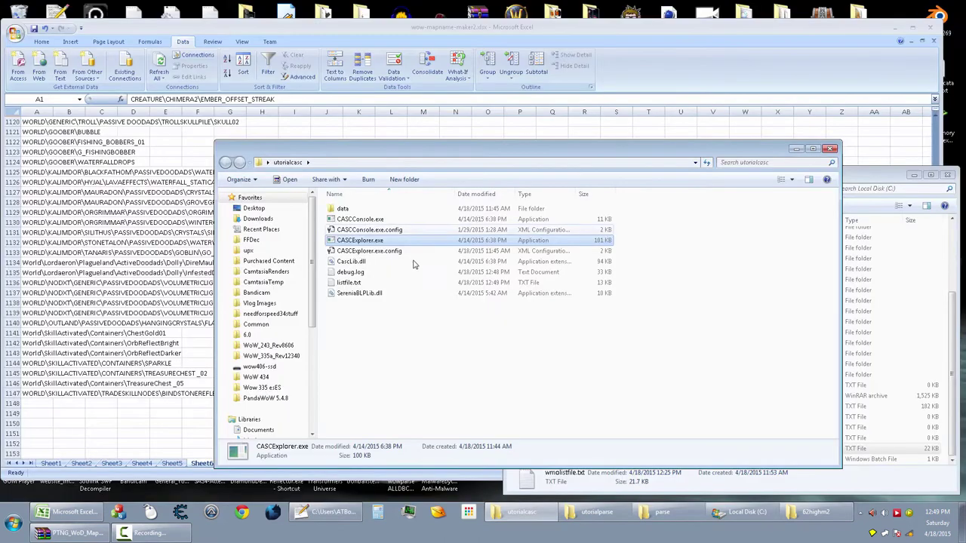
Restart CASC Explorer from the utorialcasc folder, check the World folder's contents and return to the root.
double_click(366, 240)
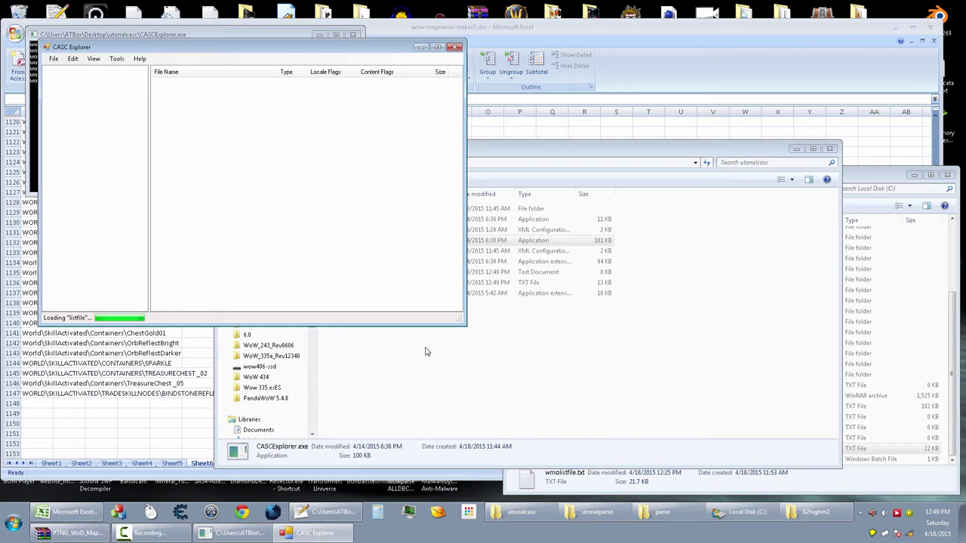
click(173, 100)
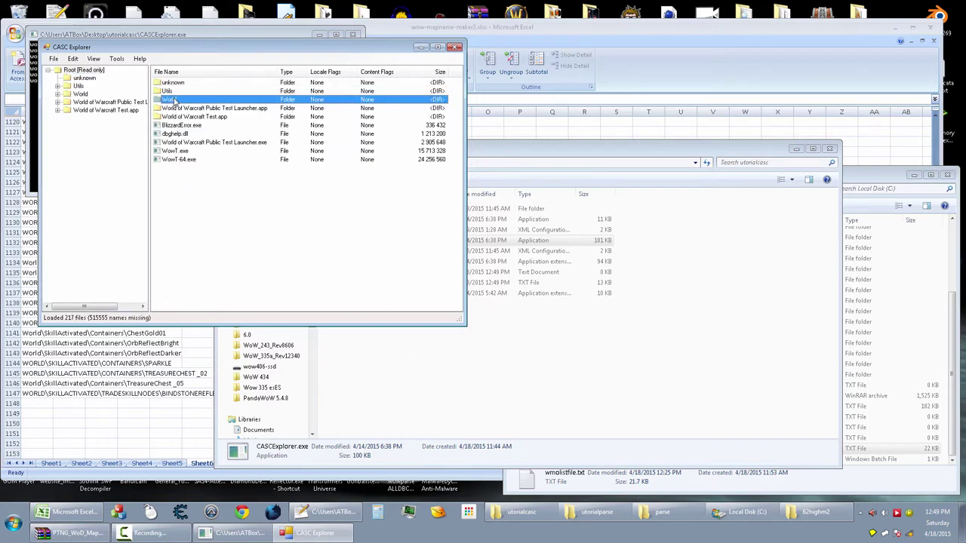
double_click(173, 99)
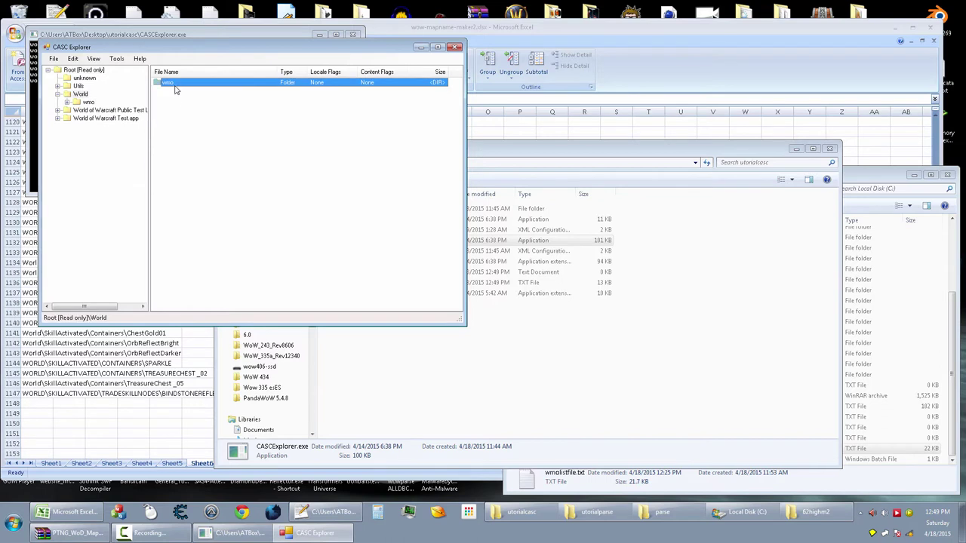
click(95, 72)
click(170, 100)
right_click(172, 102)
click(190, 108)
click(338, 175)
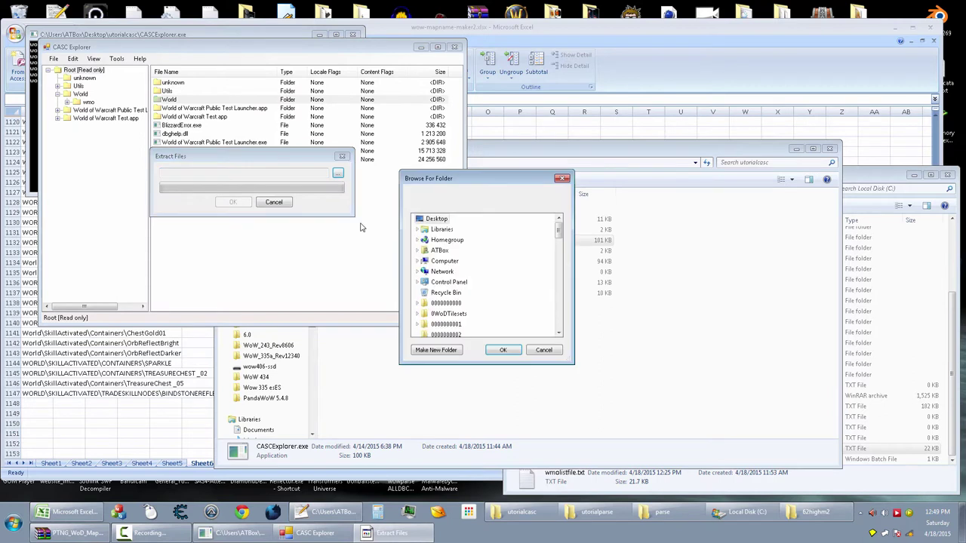
click(445, 323)
click(437, 351)
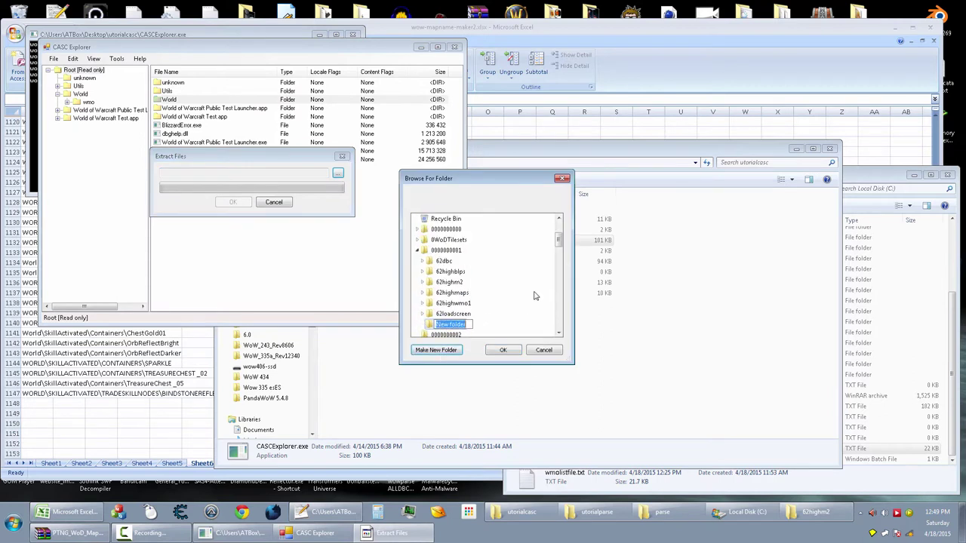
text(62highwmo2)
key(Return)
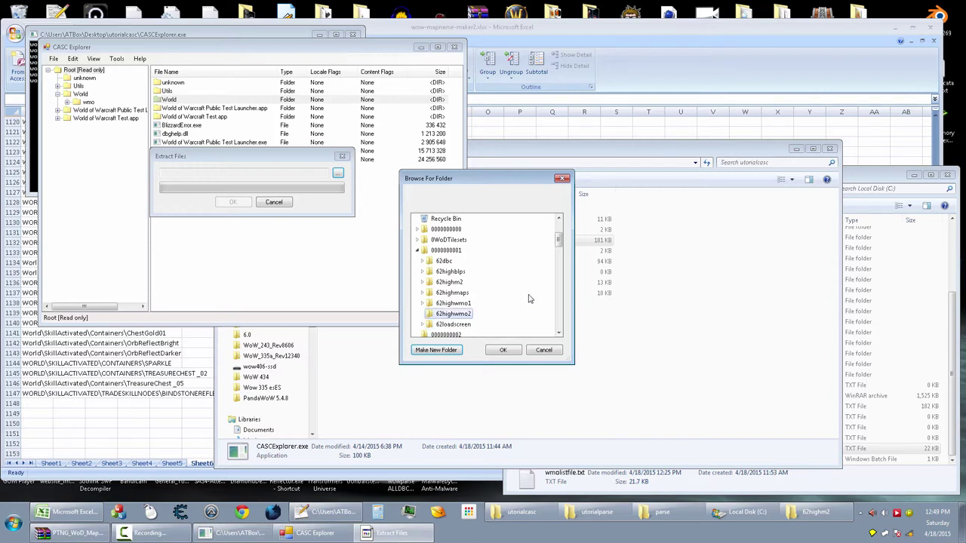
click(504, 350)
click(234, 202)
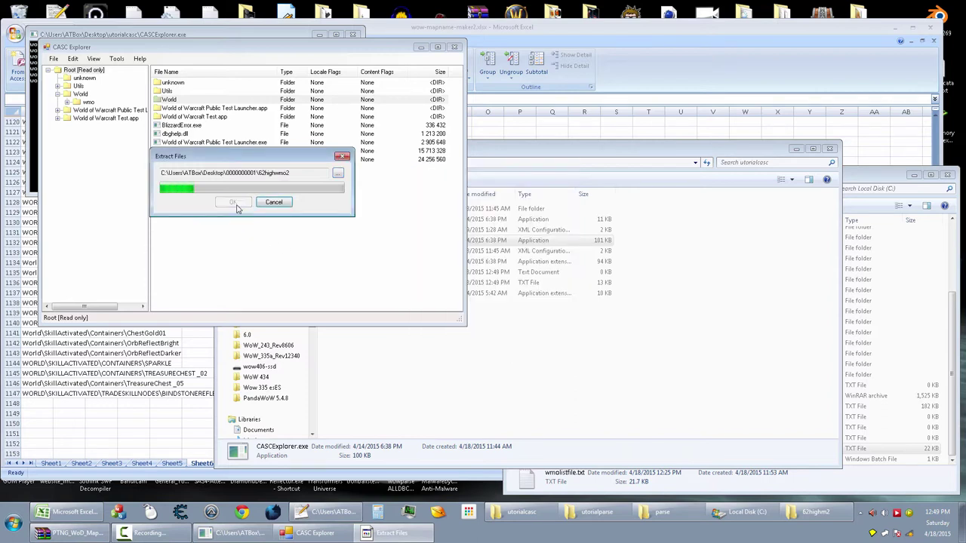
click(456, 47)
click(796, 150)
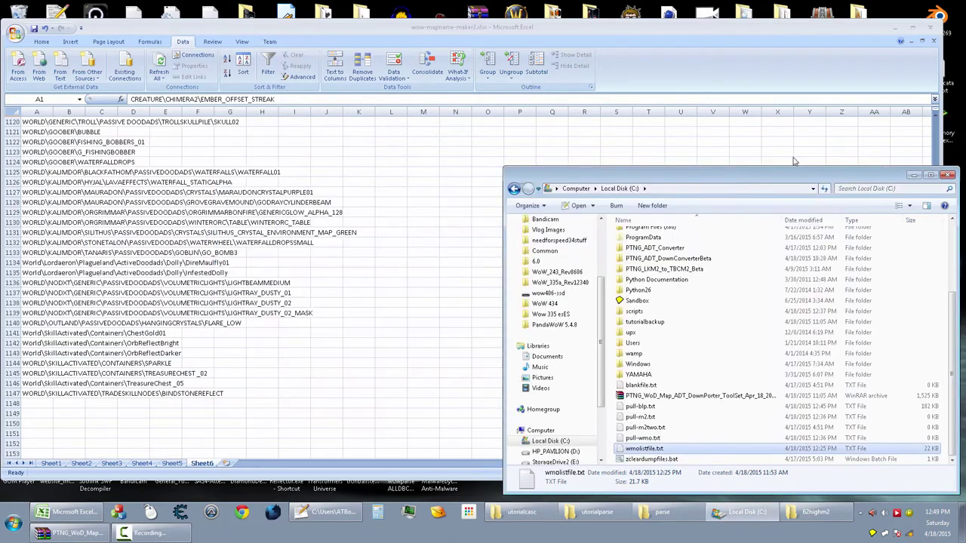
click(913, 175)
click(895, 28)
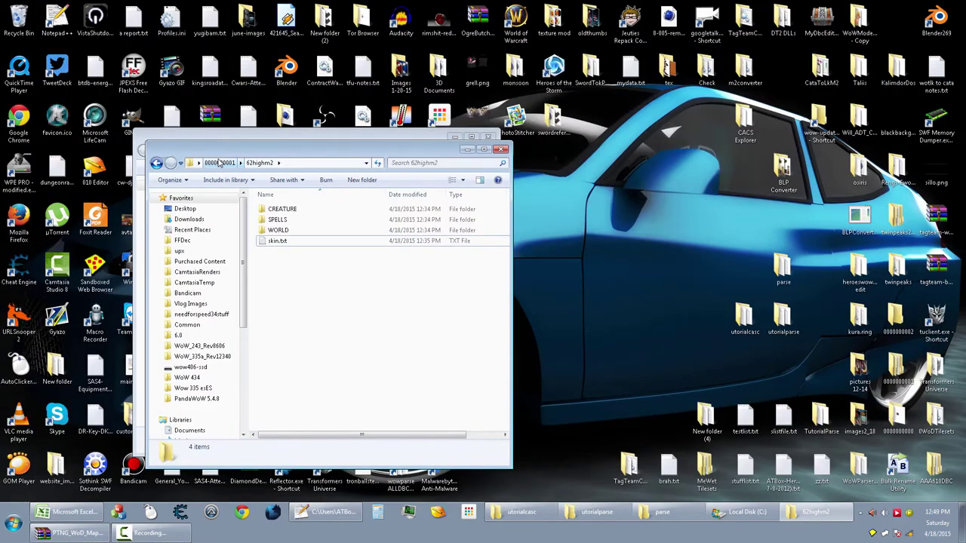
click(219, 162)
drag(304, 151, 574, 144)
drag(575, 316, 515, 202)
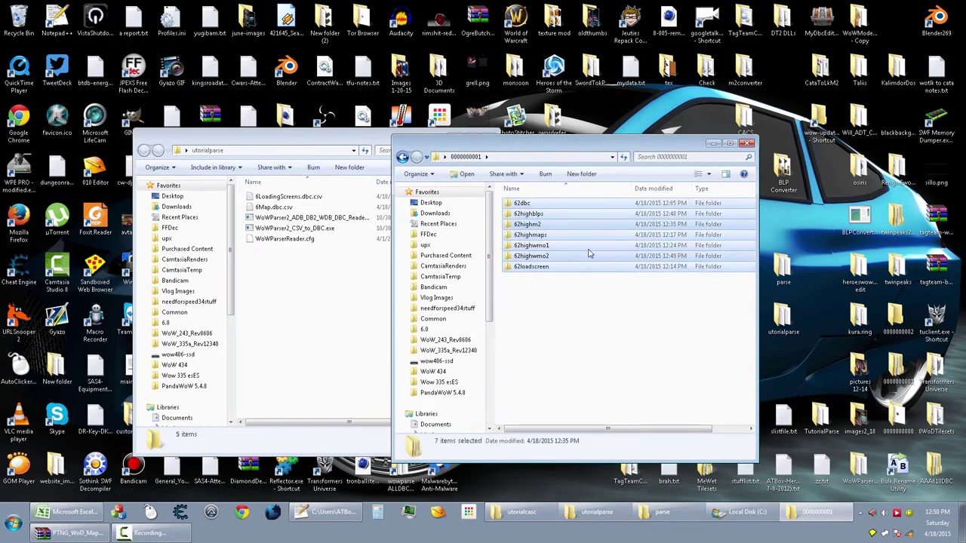
right_click(551, 270)
click(582, 494)
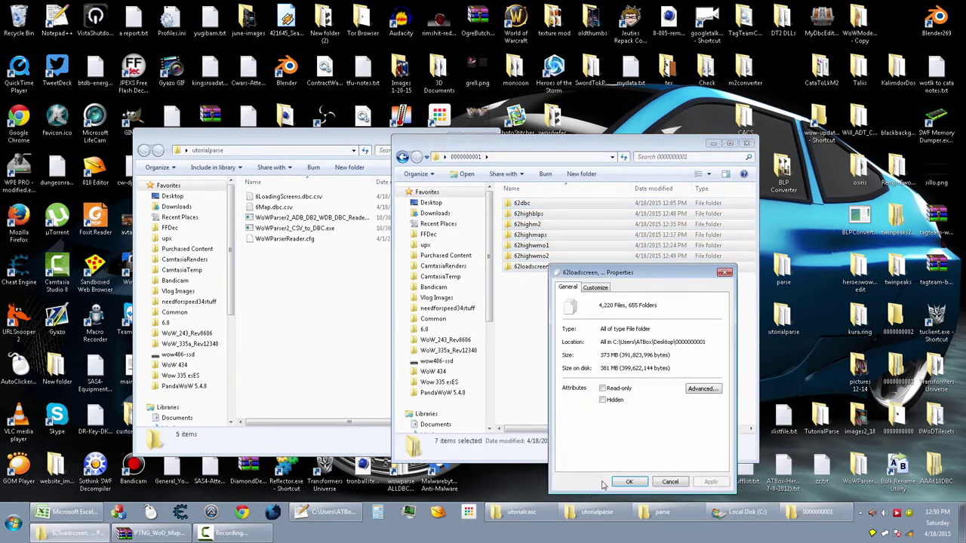
click(666, 481)
Pack all the selected folders into a WinRAR archive named 0000000001.rar in the same folder.
right_click(537, 241)
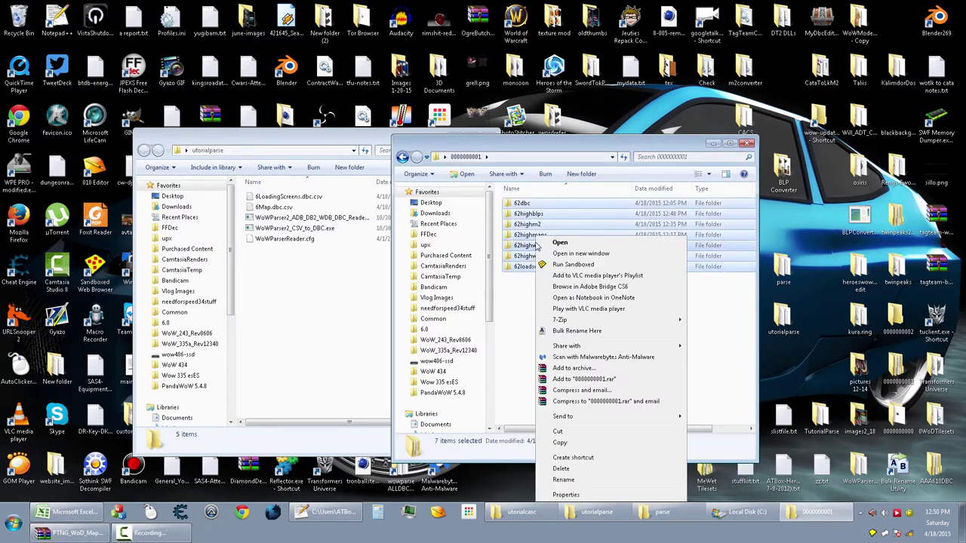
click(579, 369)
click(422, 289)
click(421, 300)
click(492, 338)
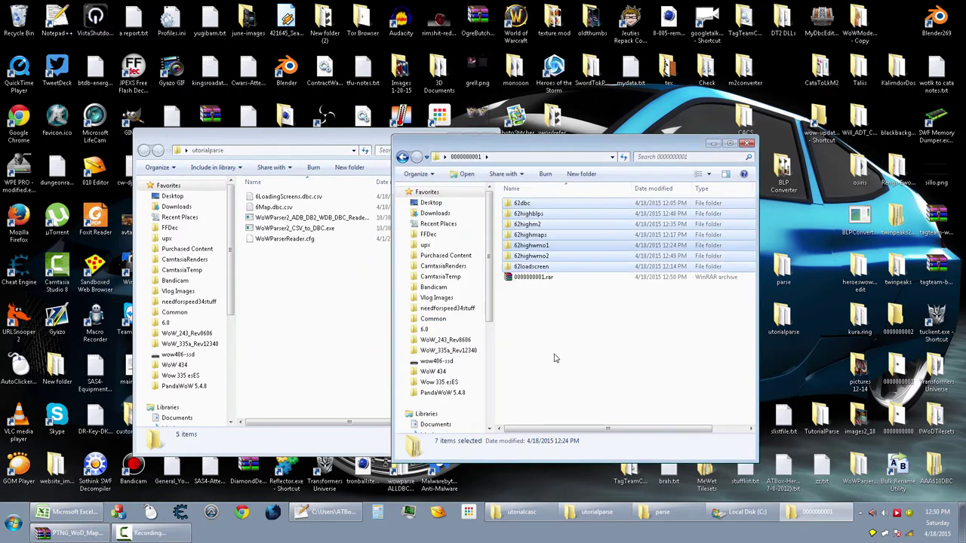
click(548, 330)
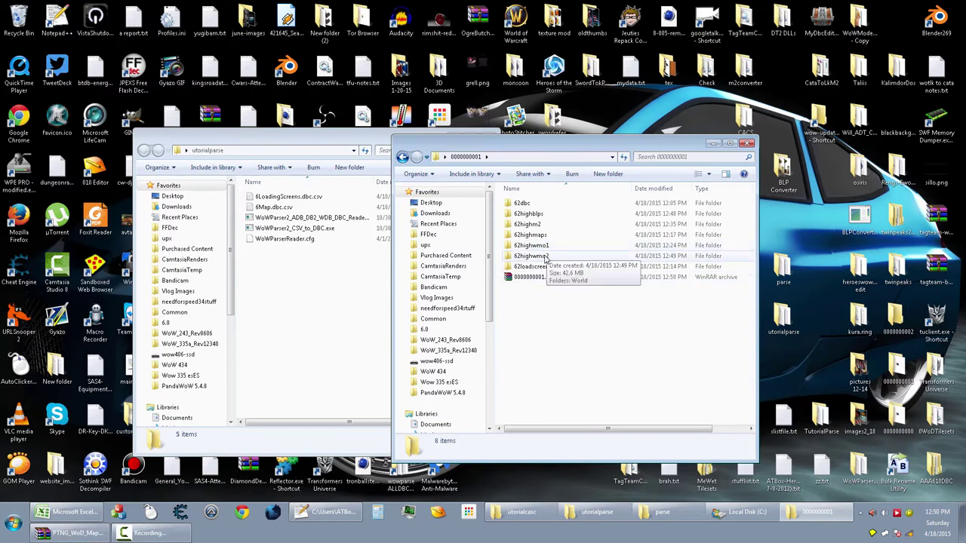
Open the 62highwmo2 folder and look up the WMO conversion batch file in the scripts folder on C:.
double_click(545, 256)
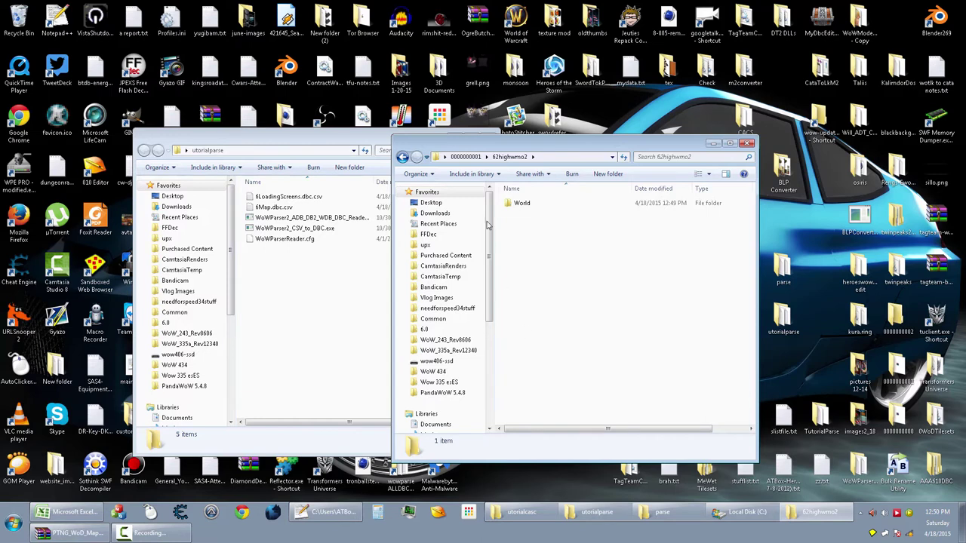
click(741, 513)
double_click(655, 313)
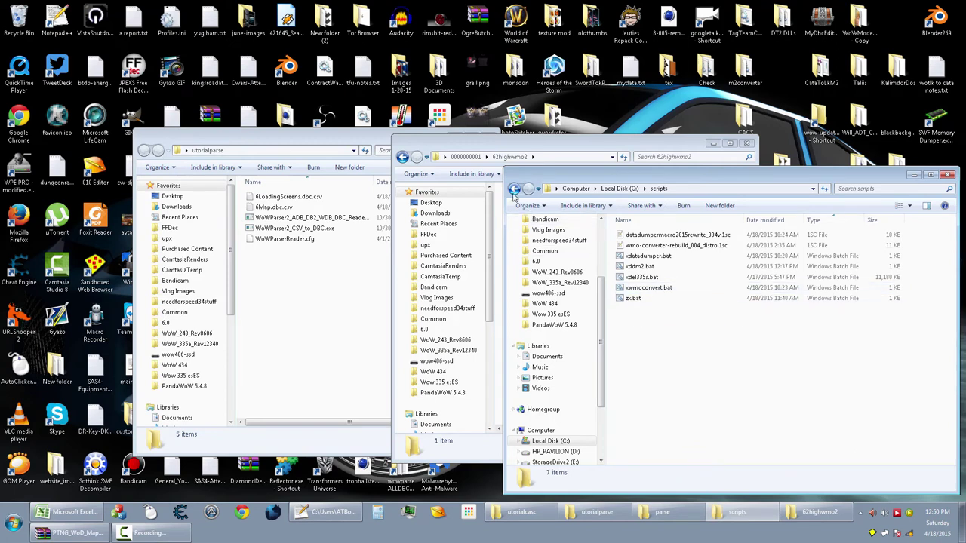
click(514, 193)
Run xwmoconvert on the 62highwmo2 folder from its address bar and dismiss the console once the conversion is done.
click(567, 149)
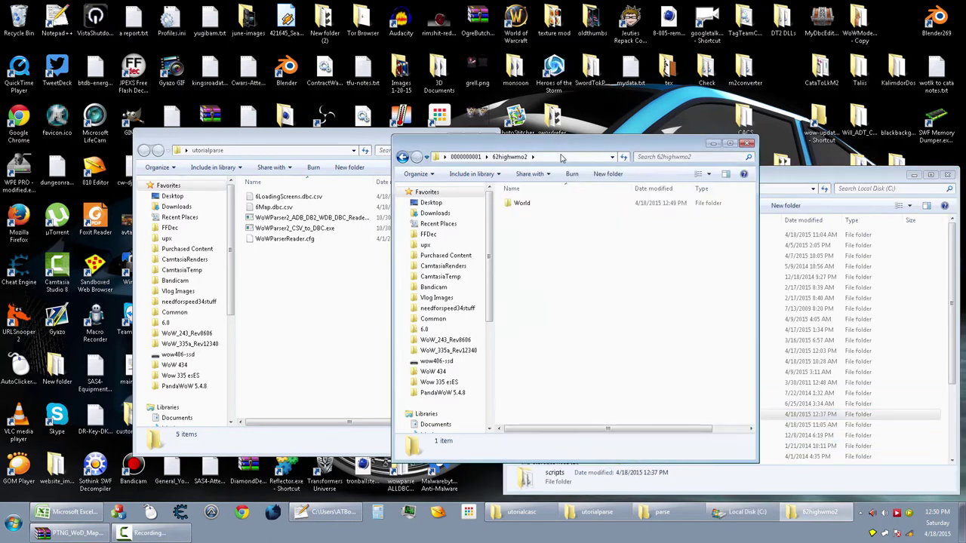
click(559, 159)
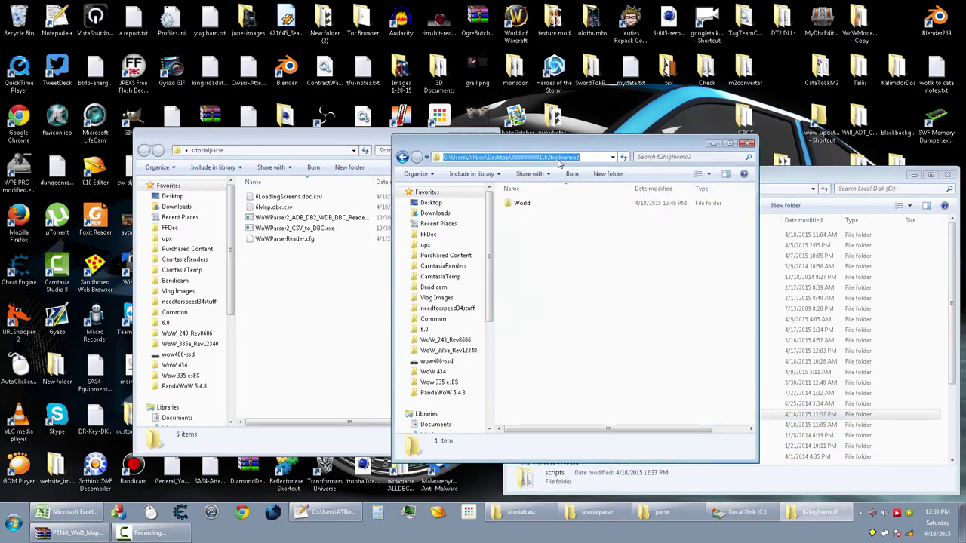
text(xwmo)
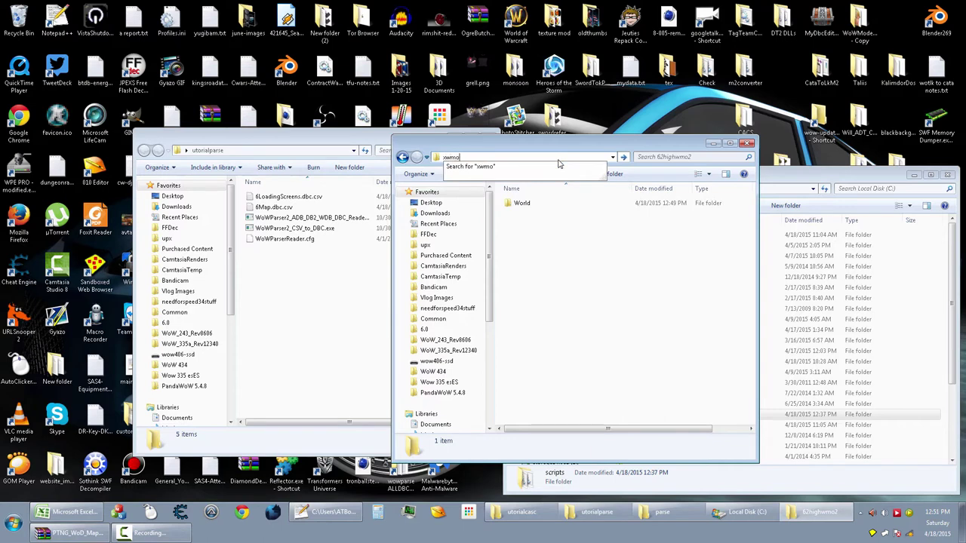
text(convert)
key(Return)
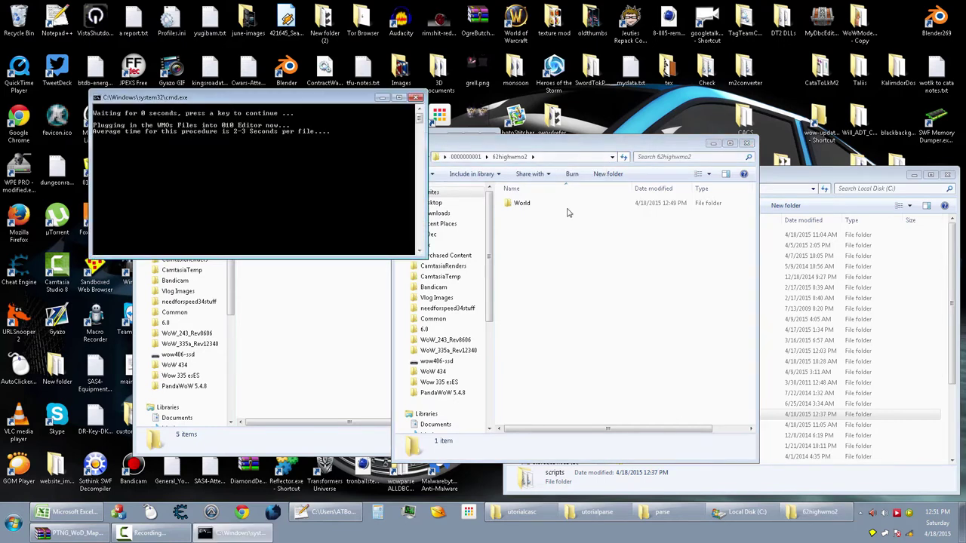
click(580, 267)
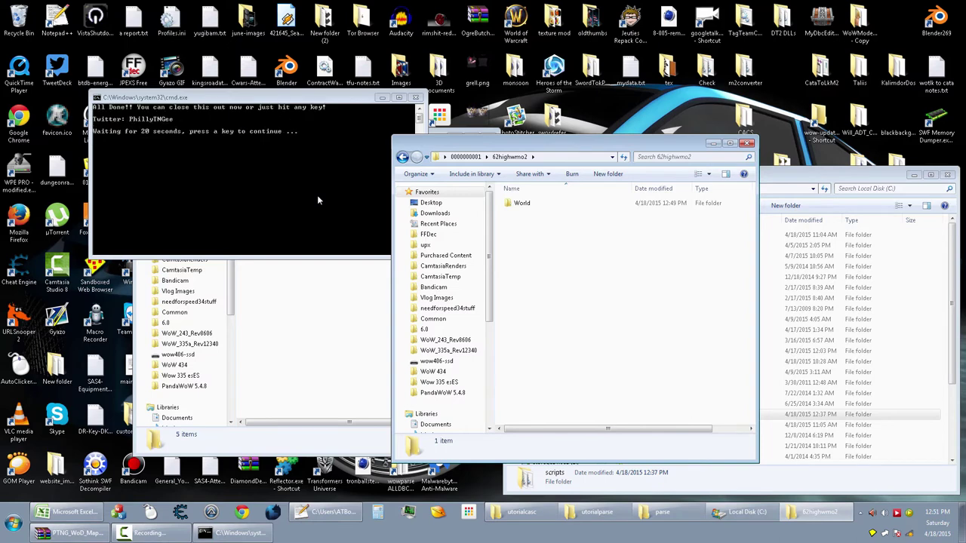
click(322, 199)
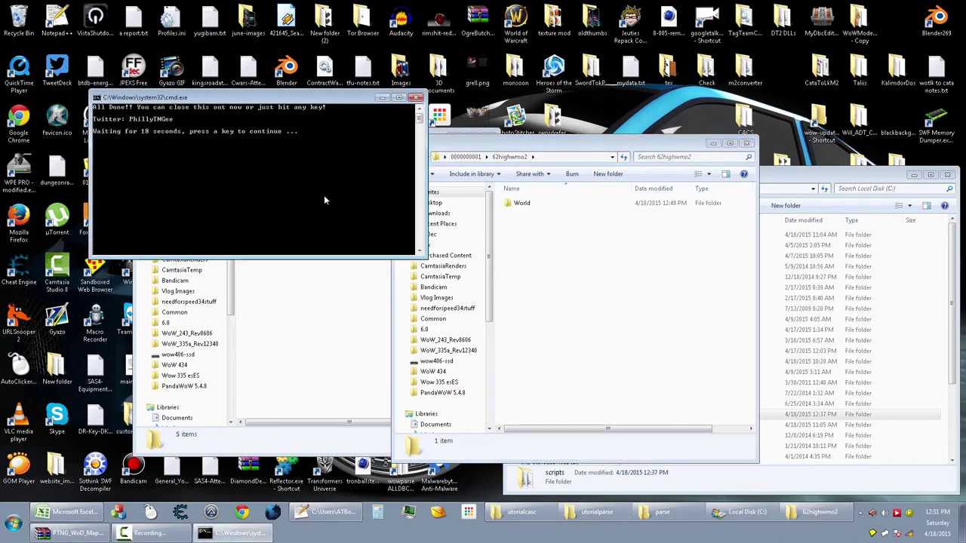
key(Return)
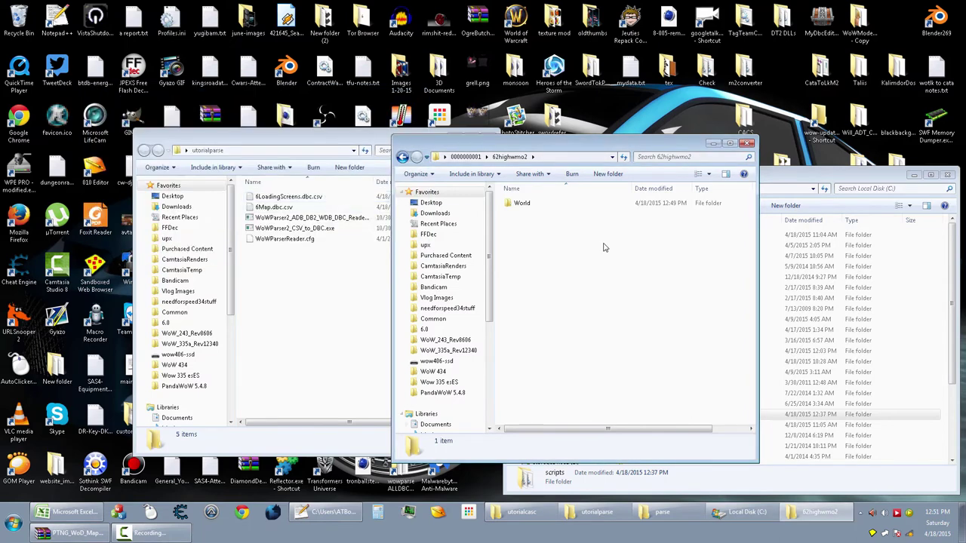
click(469, 158)
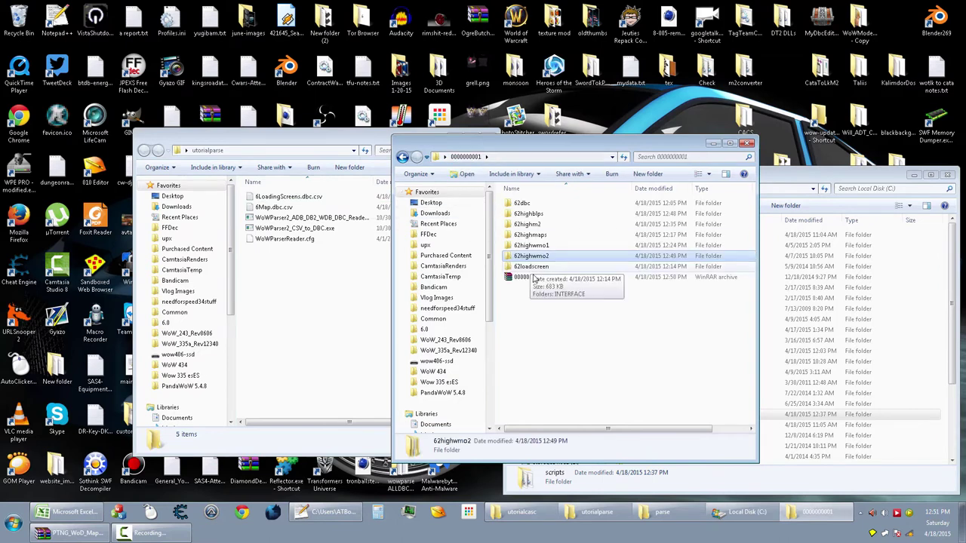
double_click(548, 228)
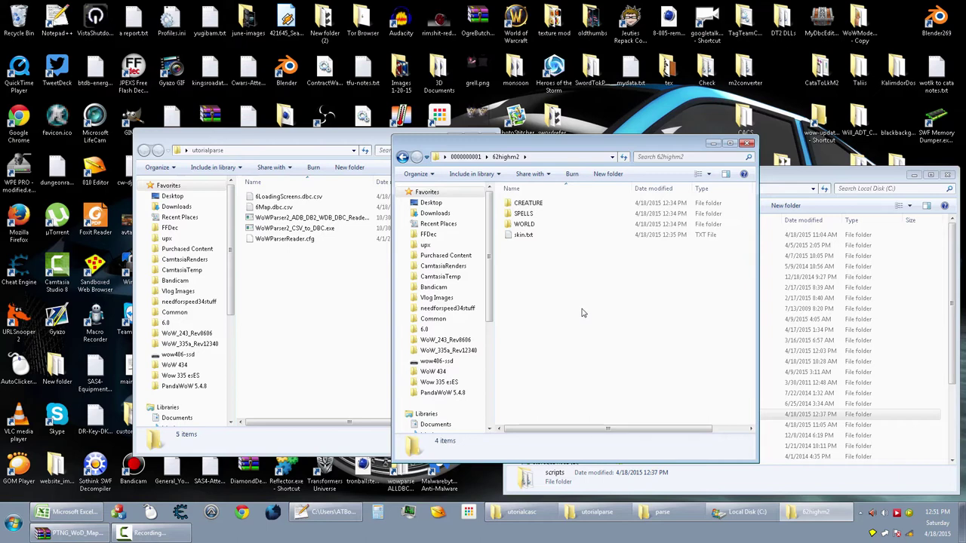
click(865, 467)
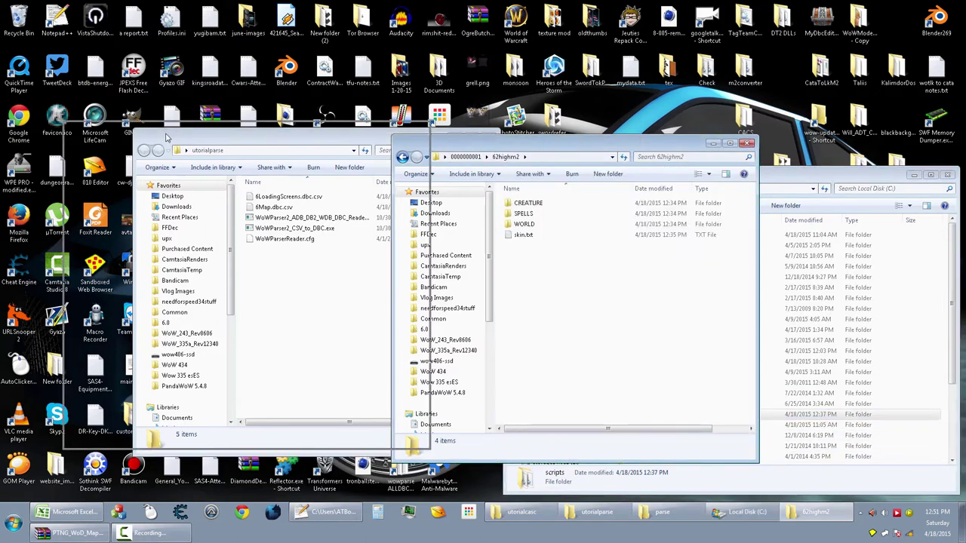
drag(446, 150, 166, 131)
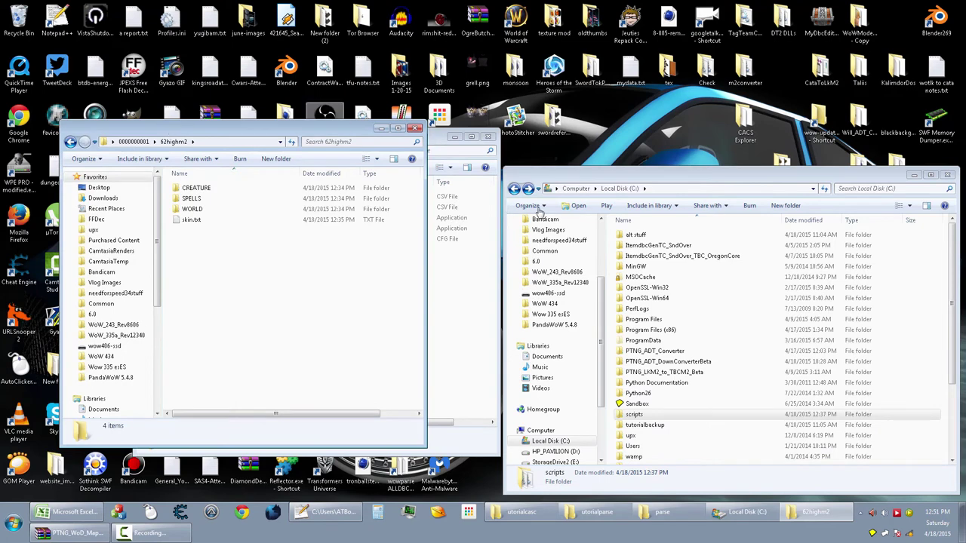
scroll(711, 443, right, 1)
scroll(710, 442, left, 1)
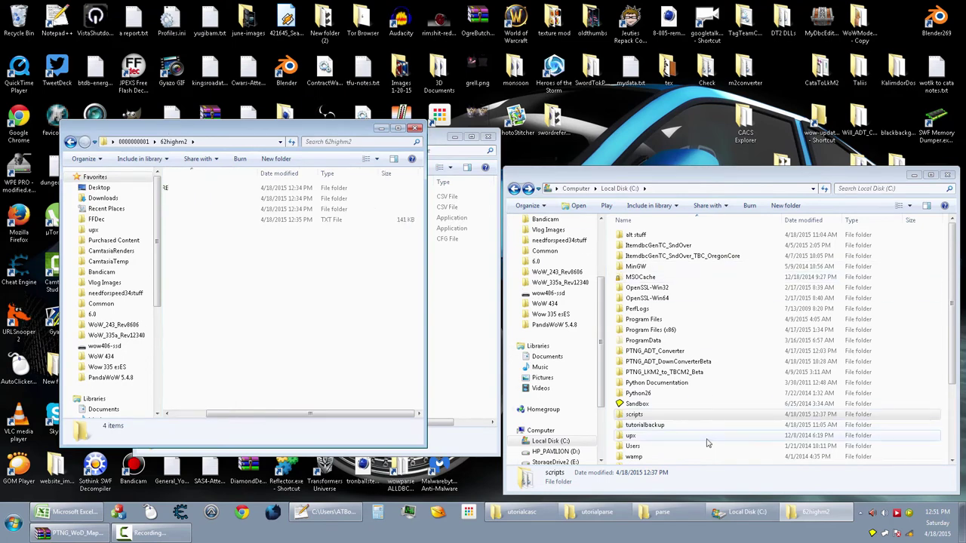
Copy zTools and RunMeOnceONLYperFolder.bat from the PTNG_WoD_Map_ADT_DownPorter_ToolSet archive on C: into the 62highm2 folder.
click(710, 438)
scroll(694, 423, down, 3)
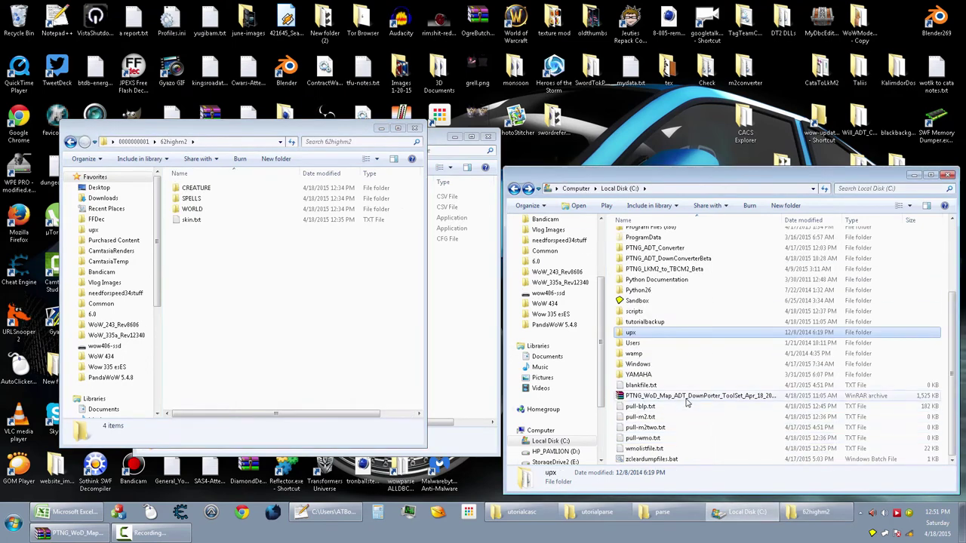
double_click(685, 396)
drag(247, 110, 482, 146)
double_click(385, 267)
click(424, 291)
click(373, 239)
ctrl+click(369, 248)
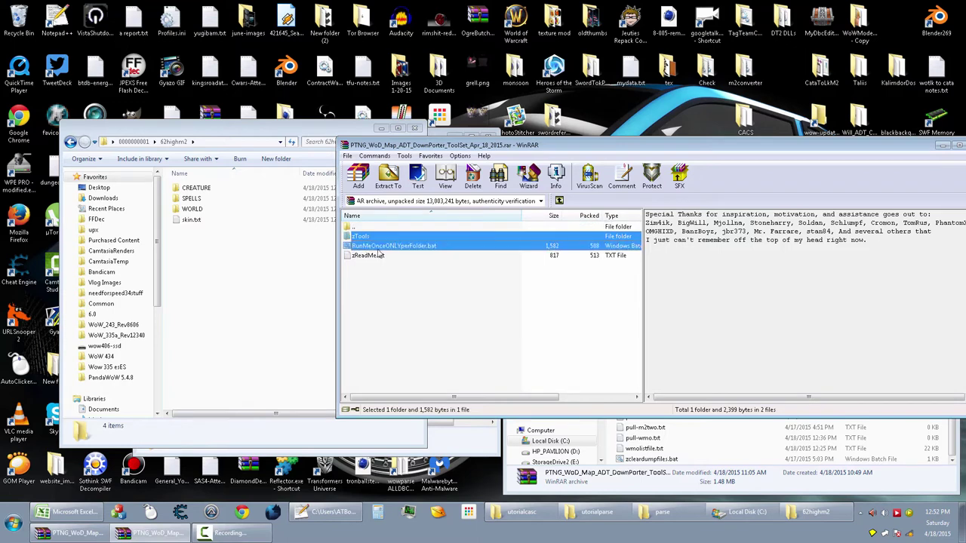
drag(390, 250, 204, 304)
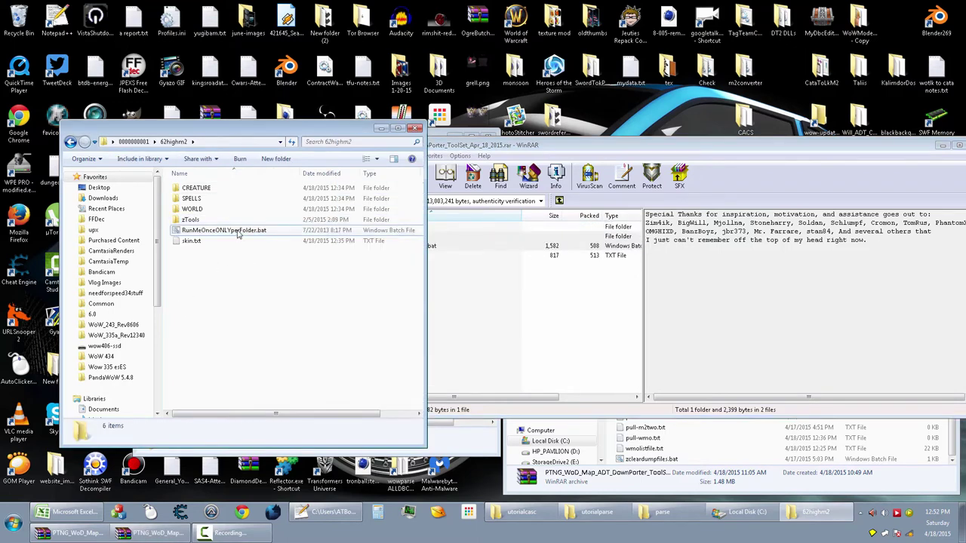
Run RunMeOnceONLYperFolder.bat in the 62highm2 folder and select the TagTeamConverter-PublicDistribution.bat file there.
click(238, 233)
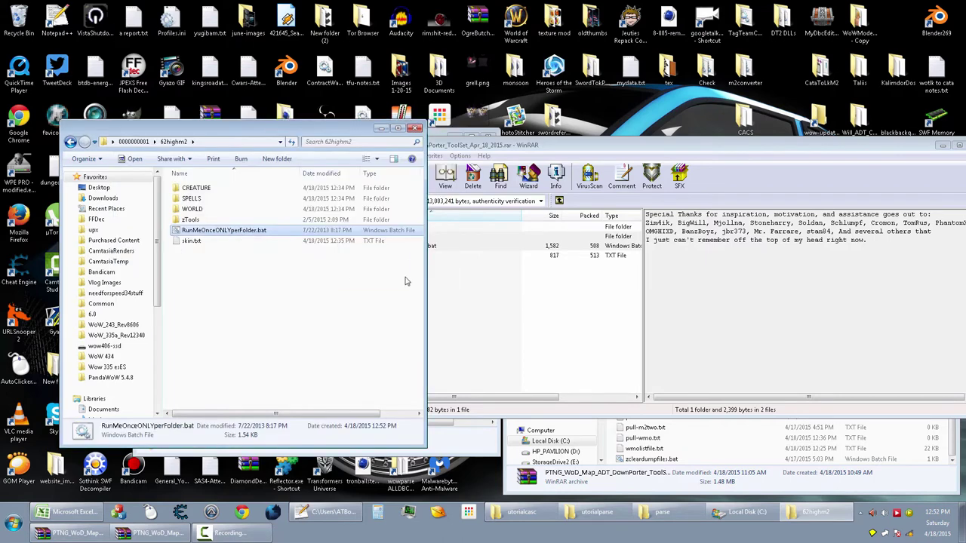
click(556, 294)
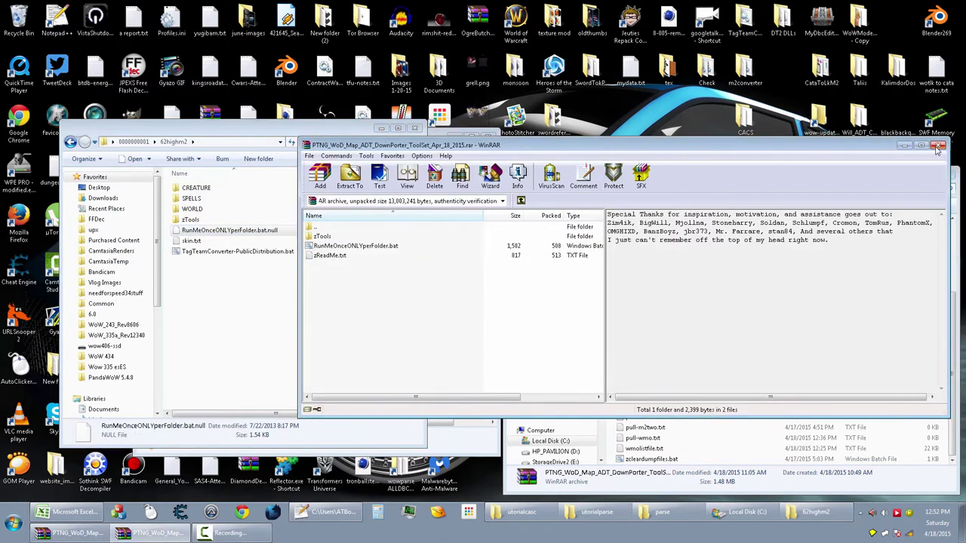
click(957, 146)
click(241, 320)
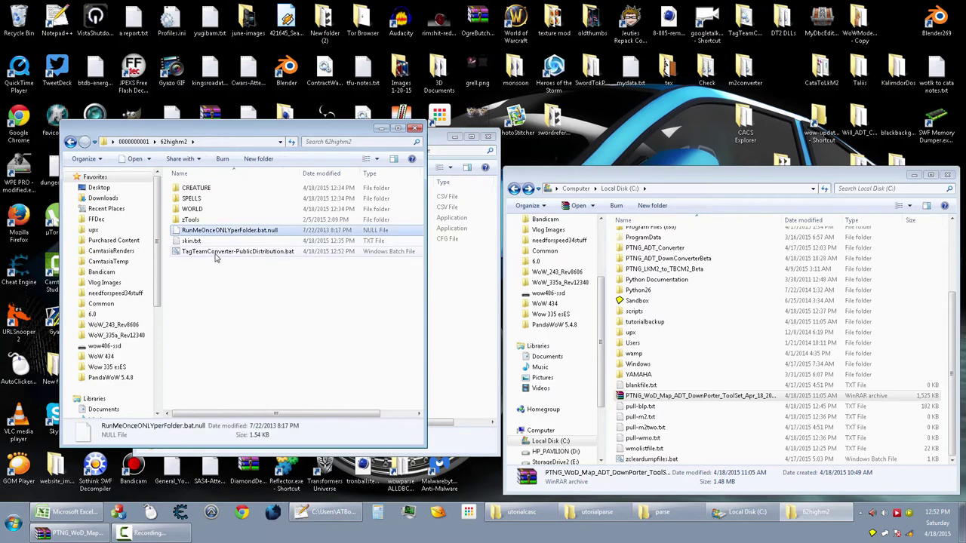
click(220, 253)
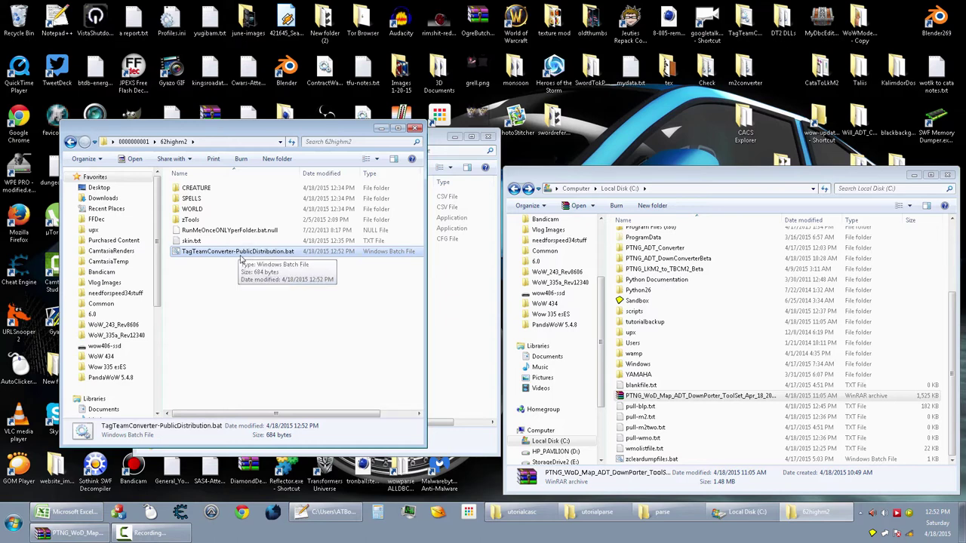
Run TagTeamConverter-PublicDistribution.bat in the 62highm2 folder to start converting the M2 files.
click(242, 265)
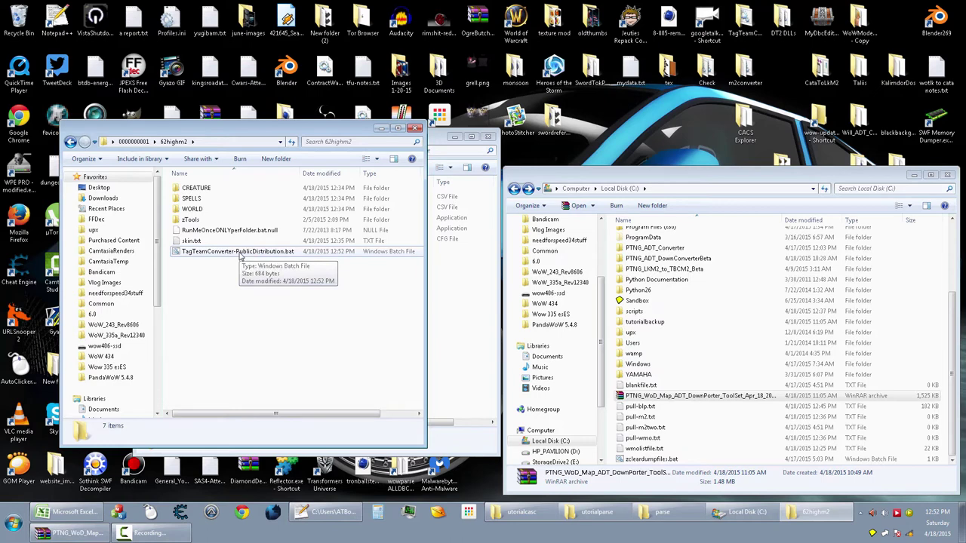
double_click(240, 257)
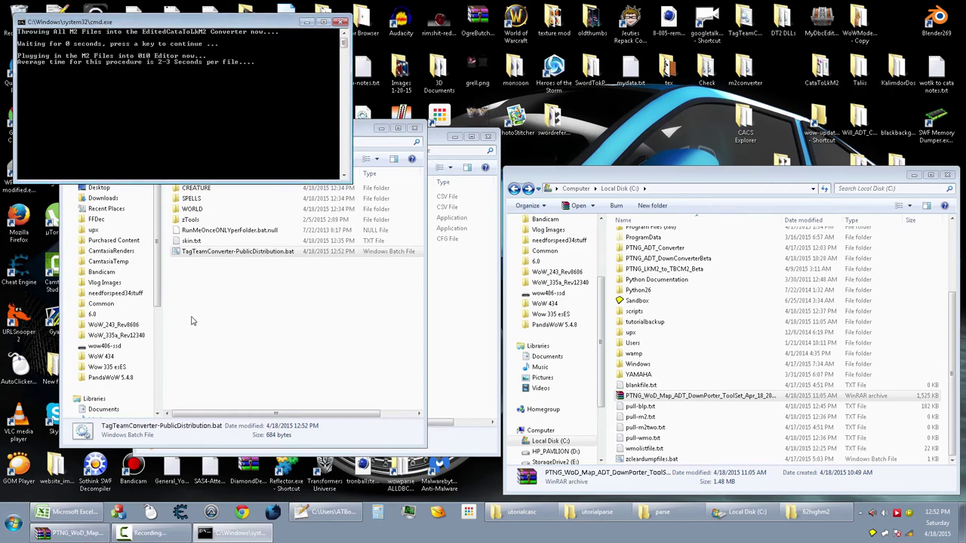
click(193, 320)
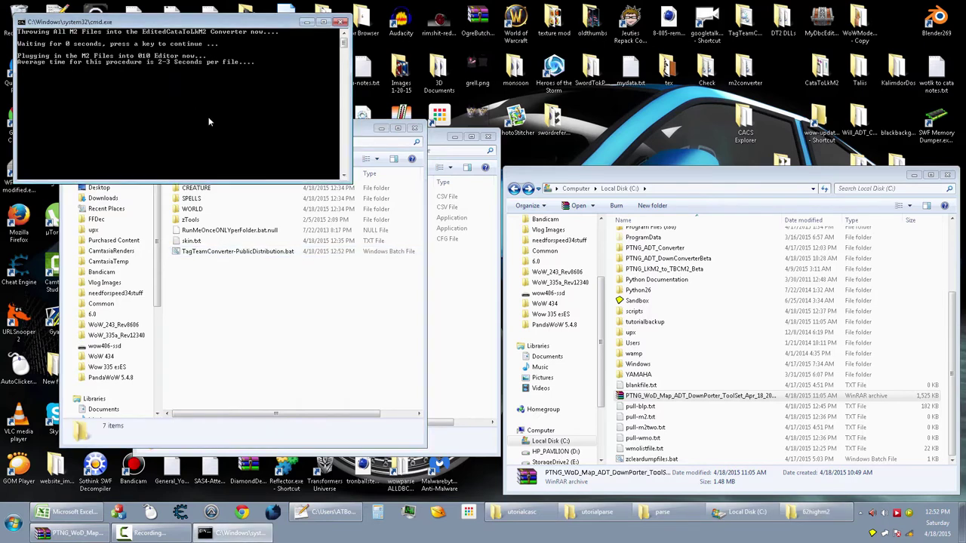
click(246, 293)
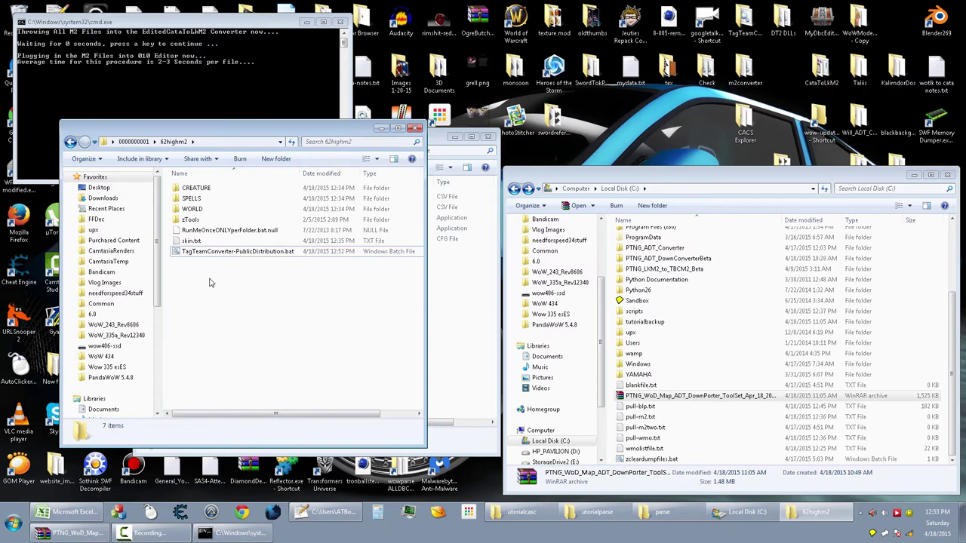
Open TagTeamConverter-PublicDistribution.bat for editing, examine its conversion commands, and close it without changes.
click(240, 251)
right_click(240, 251)
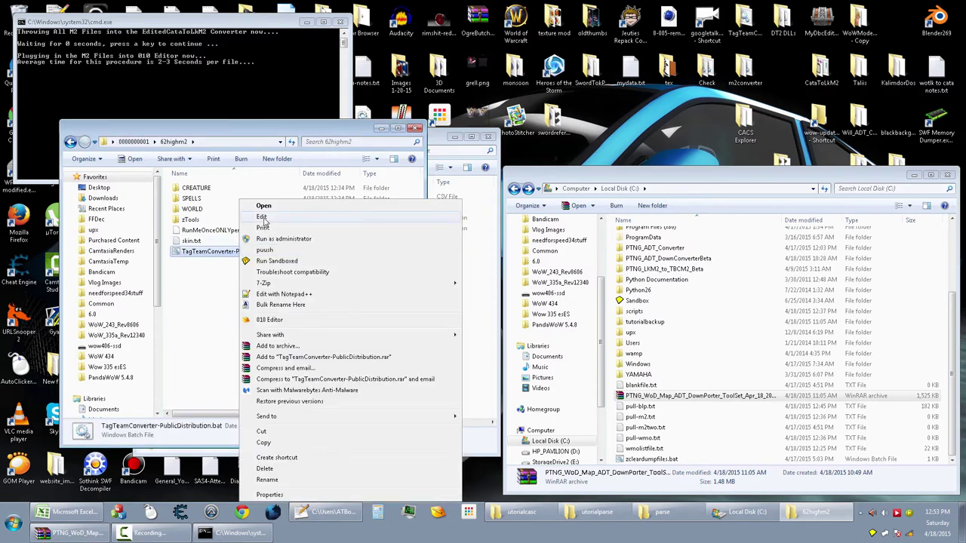
click(262, 217)
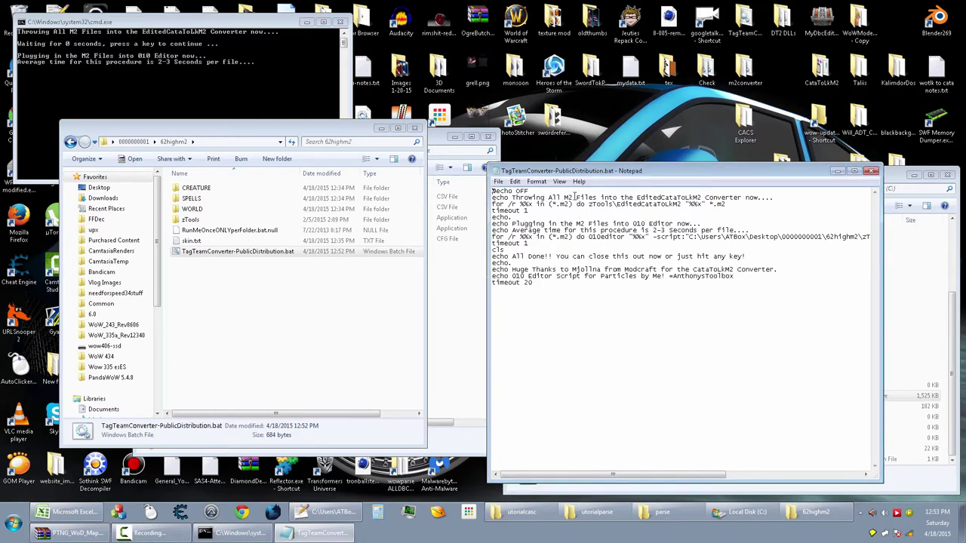
click(870, 173)
click(873, 172)
click(362, 288)
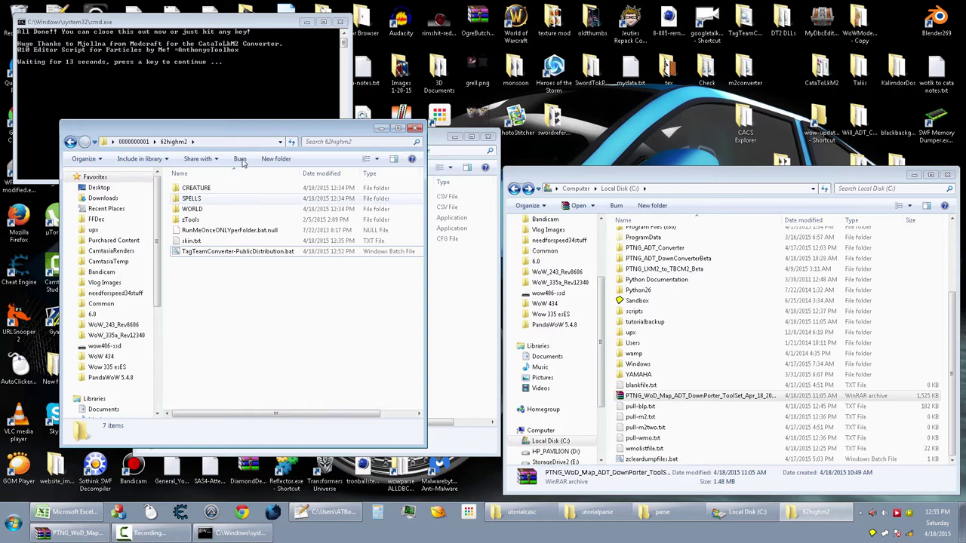
Dismiss the converter console once it is done and open the ToBeVerted folder inside PTNG_ADT_DownConverterBeta on C:.
click(245, 79)
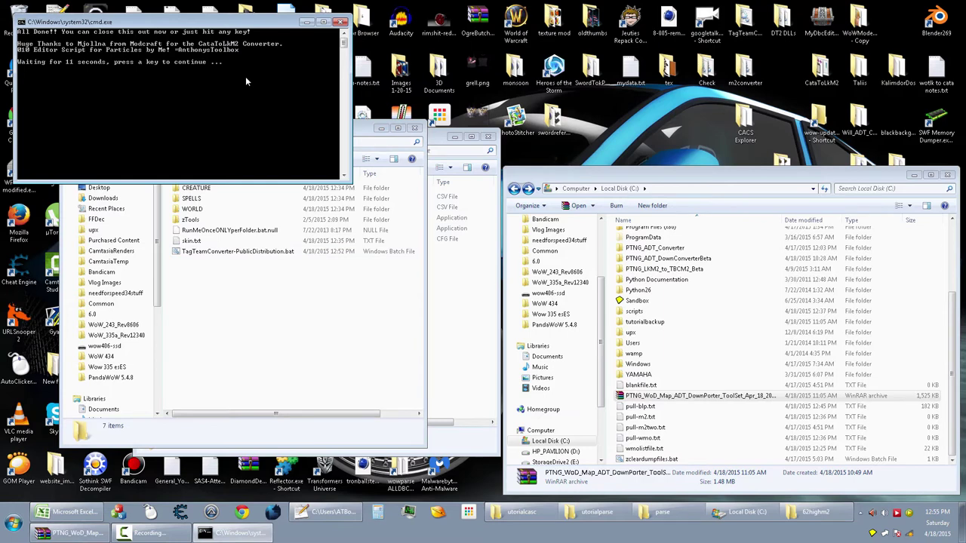
key(Return)
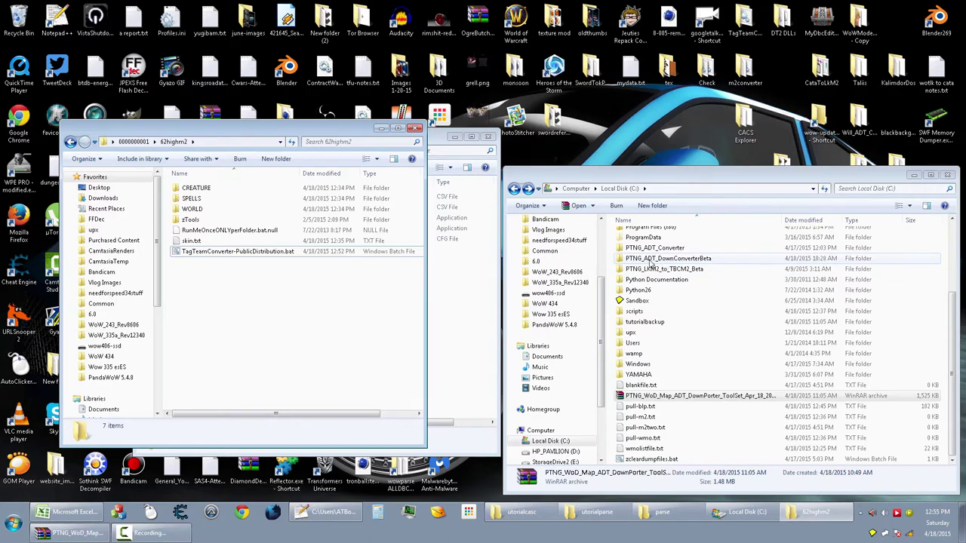
double_click(661, 396)
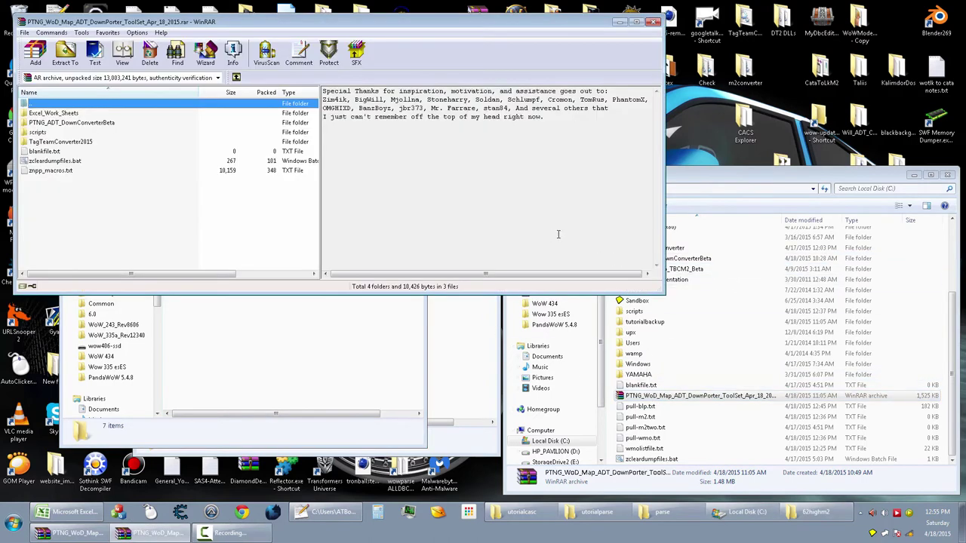
click(653, 22)
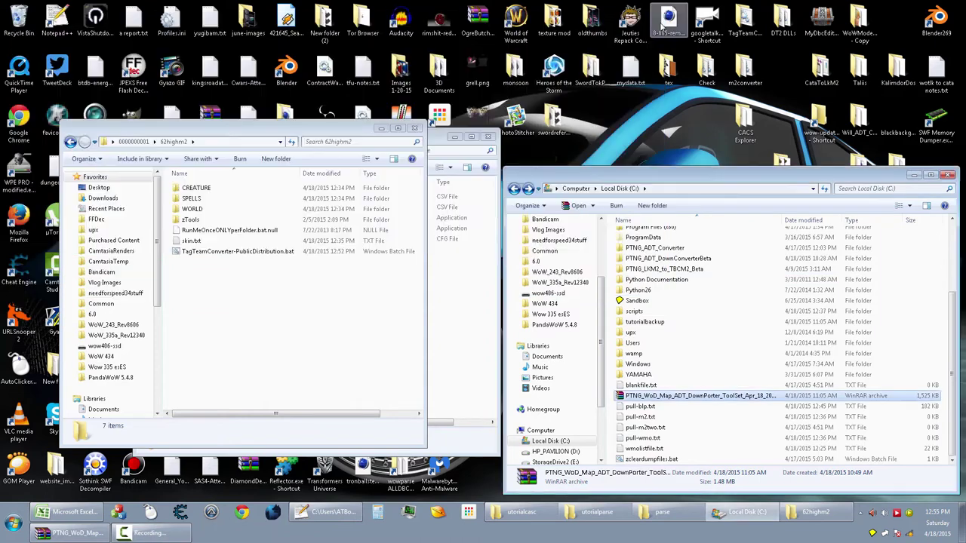
double_click(692, 258)
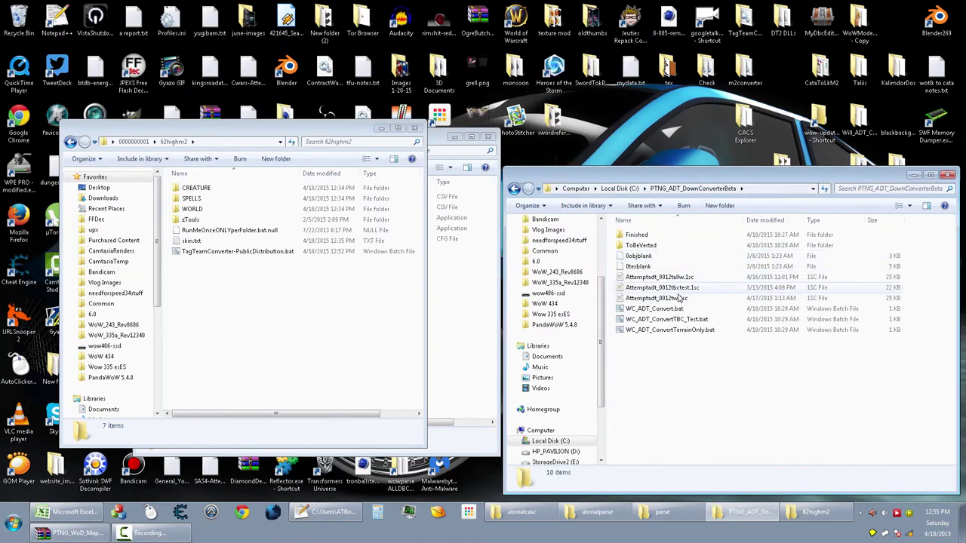
double_click(650, 247)
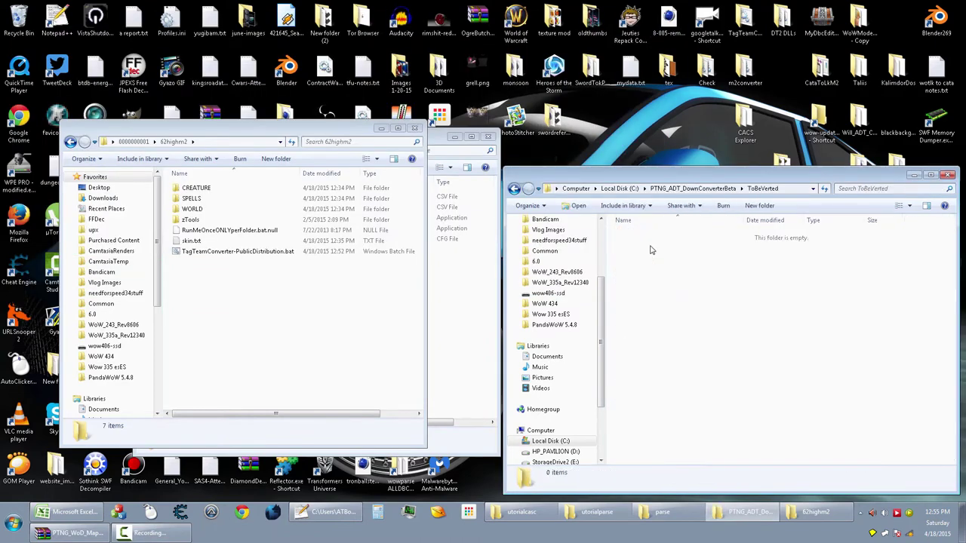
click(264, 189)
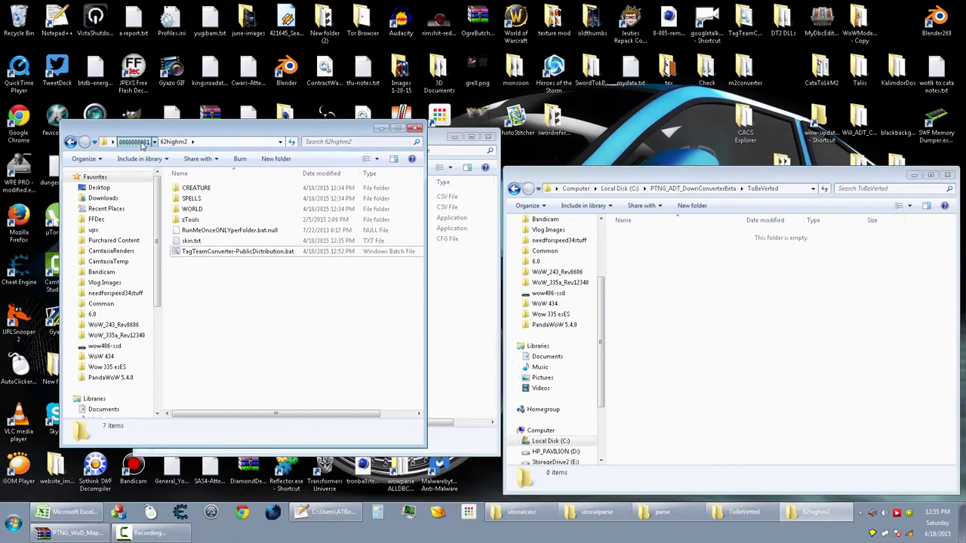
click(137, 141)
click(205, 221)
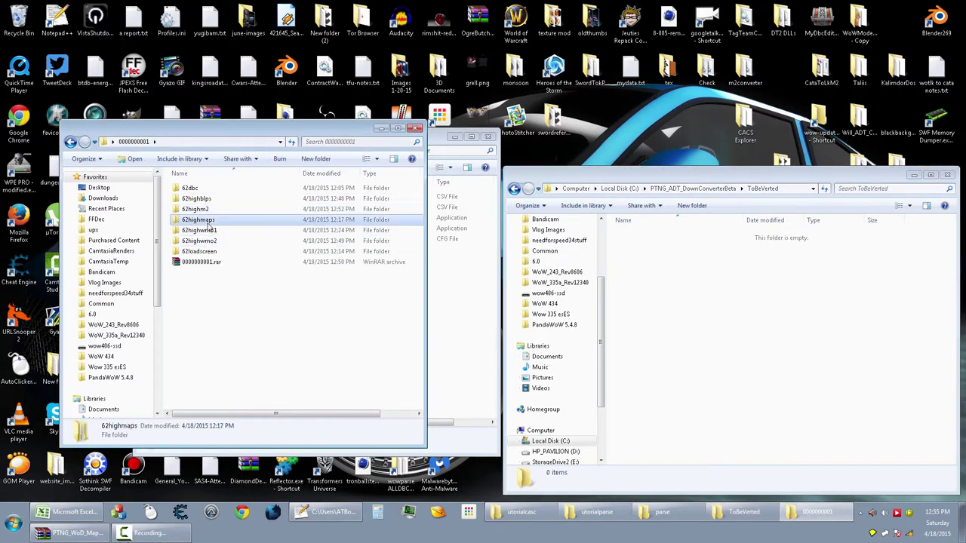
double_click(205, 221)
double_click(192, 189)
double_click(192, 189)
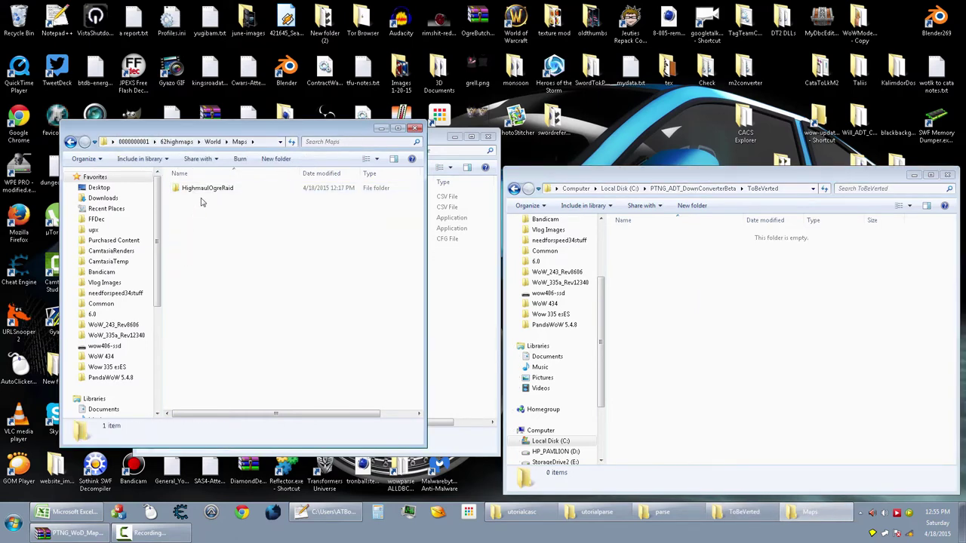
double_click(205, 188)
click(202, 230)
drag(202, 235, 243, 512)
scroll(295, 280, up, 3)
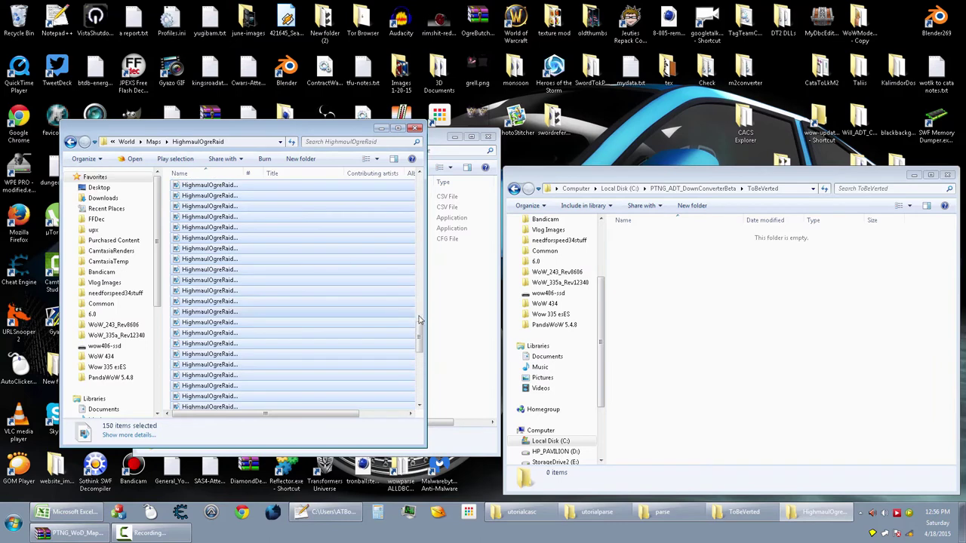
scroll(302, 332, up, 20)
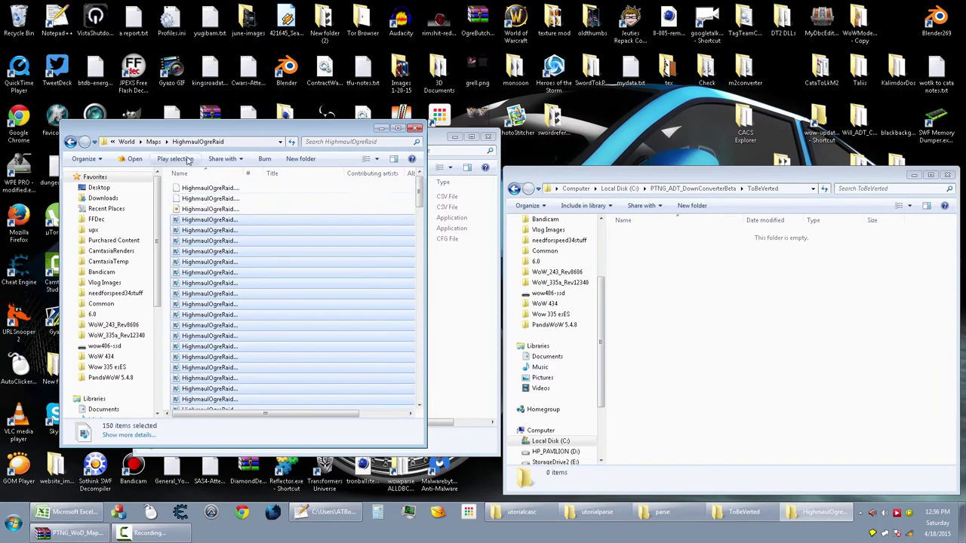
click(153, 141)
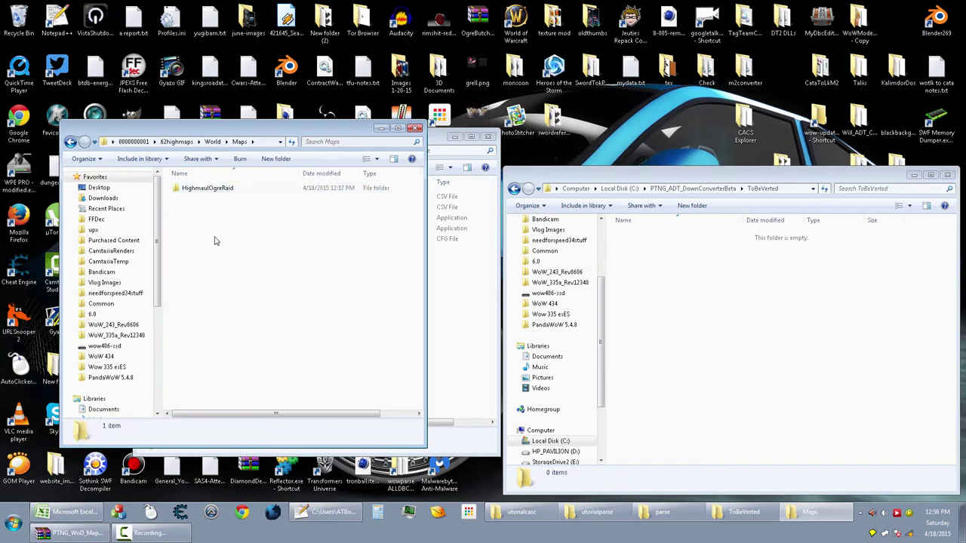
Optimize the Maps folder for Documents in its properties.
right_click(214, 240)
click(251, 388)
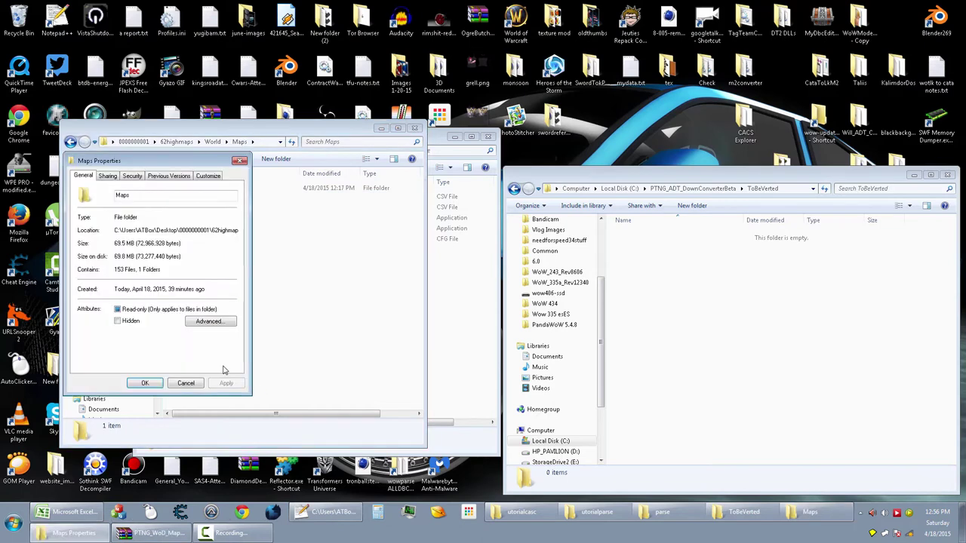
click(207, 175)
click(148, 215)
click(133, 230)
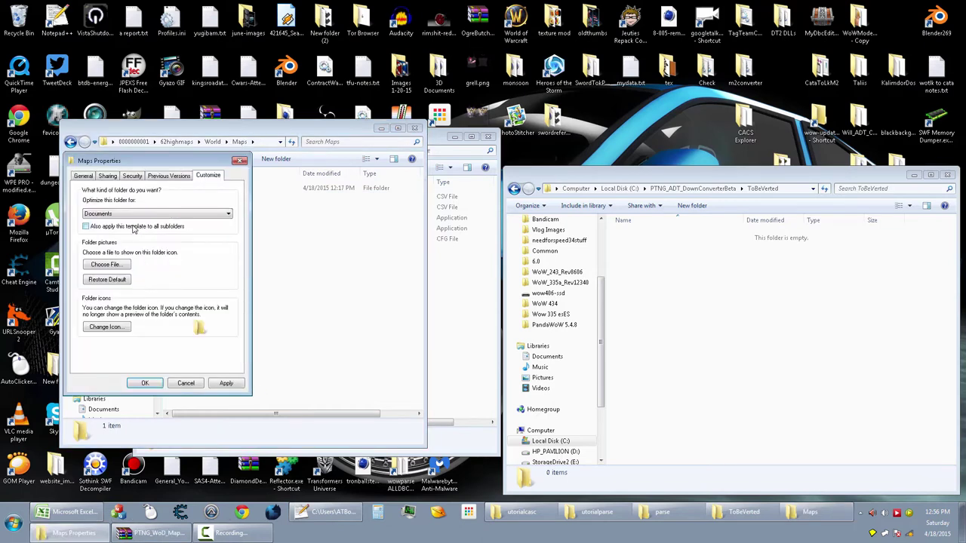
click(145, 383)
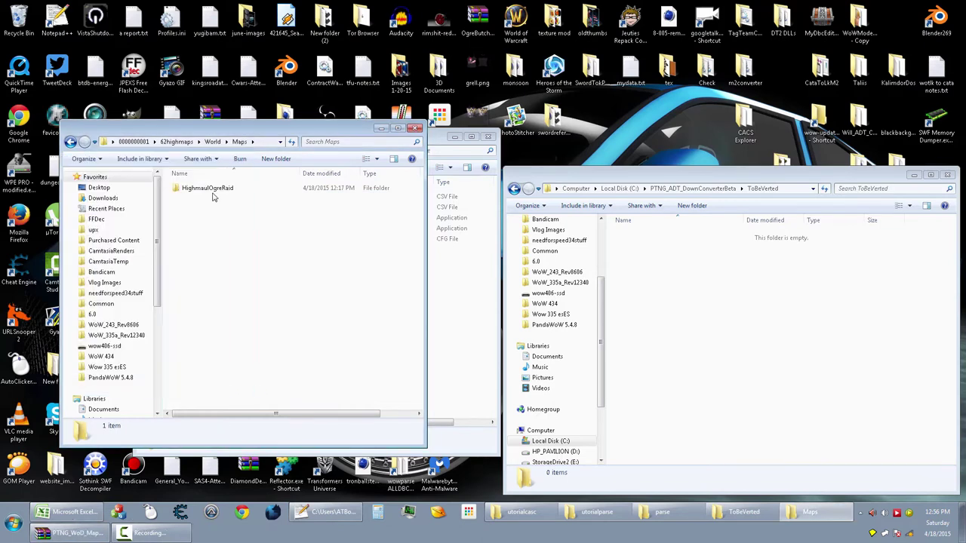
Move all the ADT files from the HighmaulOgreRaid folder into ToBeVerted, leaving the .tex, .wdl and .wdt files behind.
double_click(206, 188)
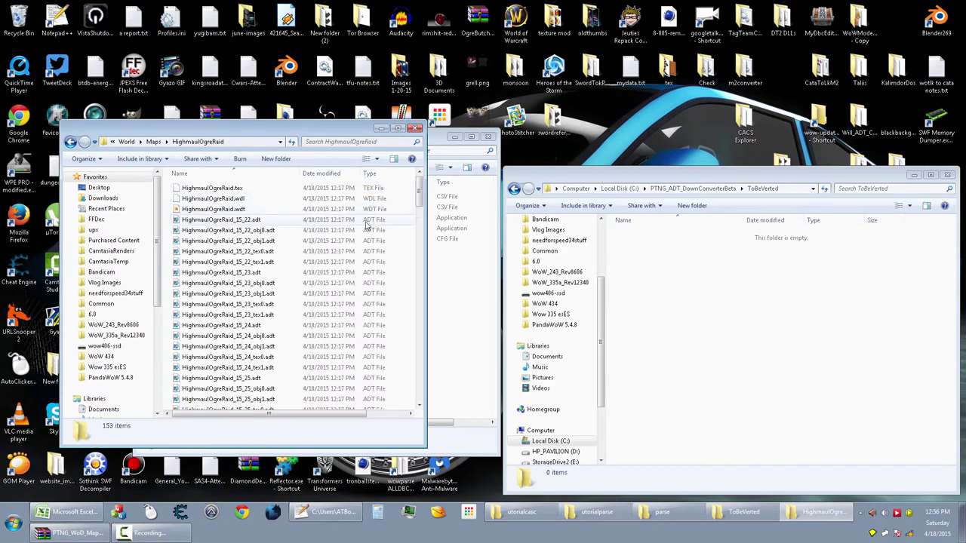
click(249, 220)
drag(420, 194, 419, 392)
shift+click(271, 405)
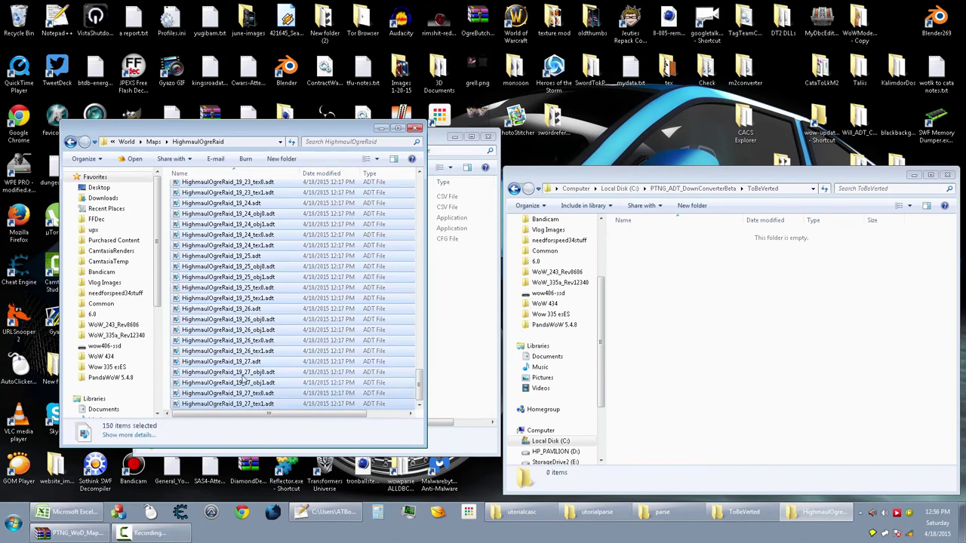
drag(317, 368, 720, 334)
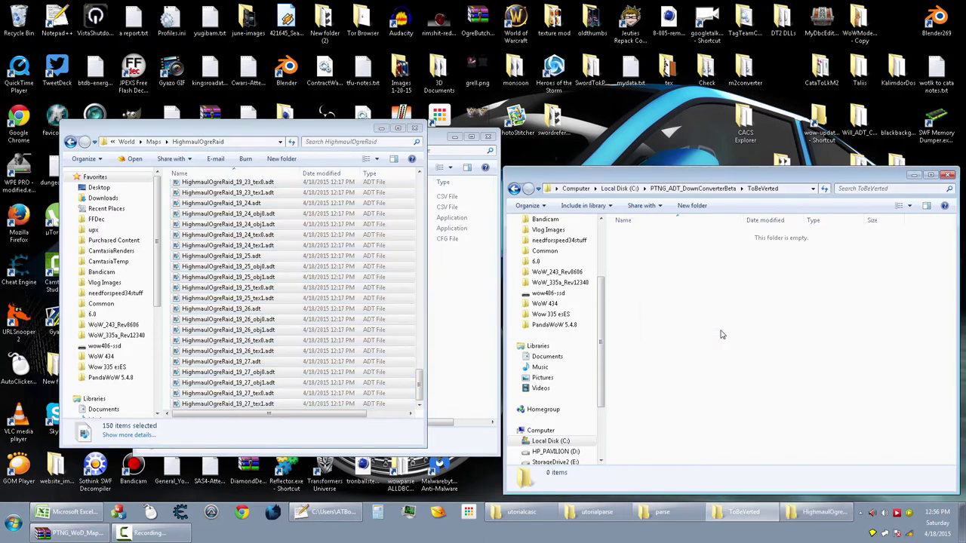
click(315, 271)
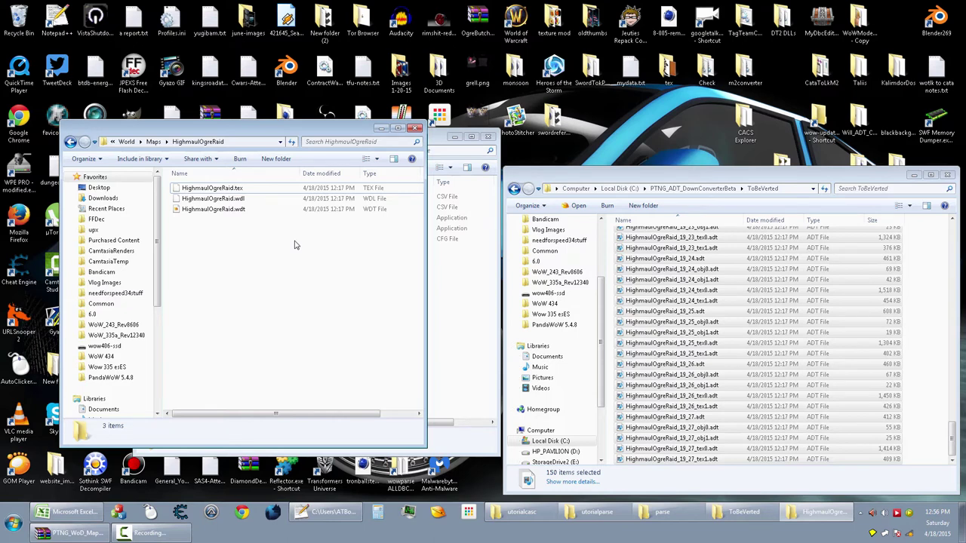
drag(954, 426, 956, 226)
click(924, 249)
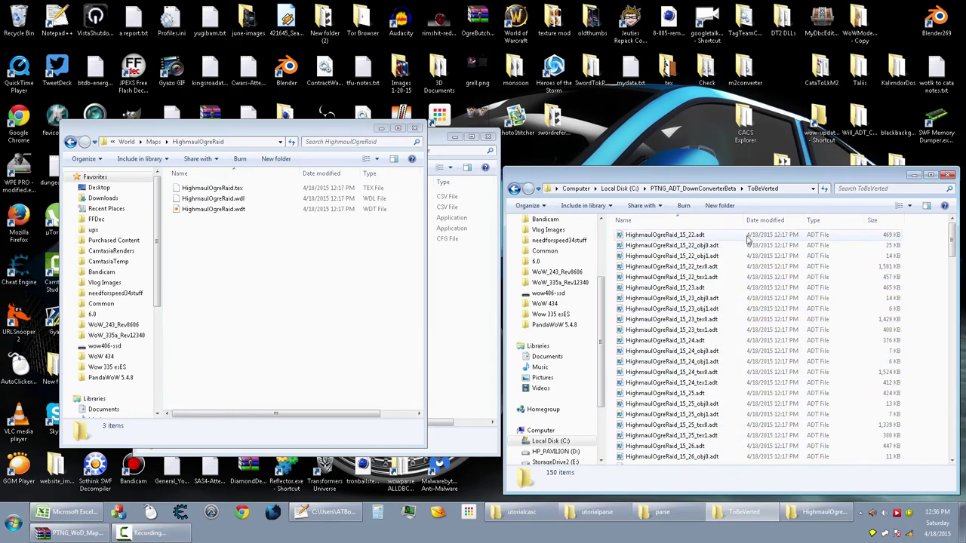
Go back to PTNG_ADT_DownConverterBeta and examine WC_ADT_Convert.bat, WC_ADT_ConvertTerrainOnly.bat and the 0objblank and 0texblank files.
click(692, 189)
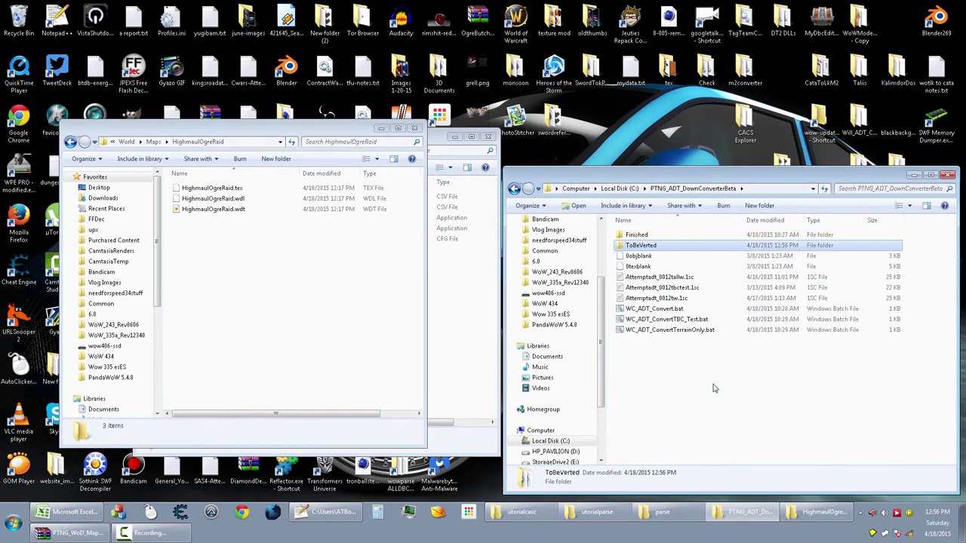
click(683, 310)
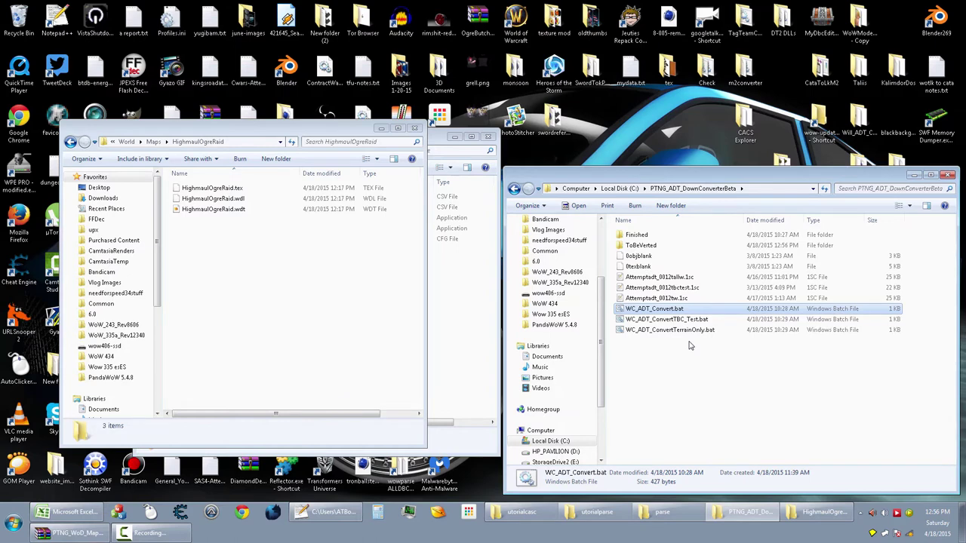
click(698, 365)
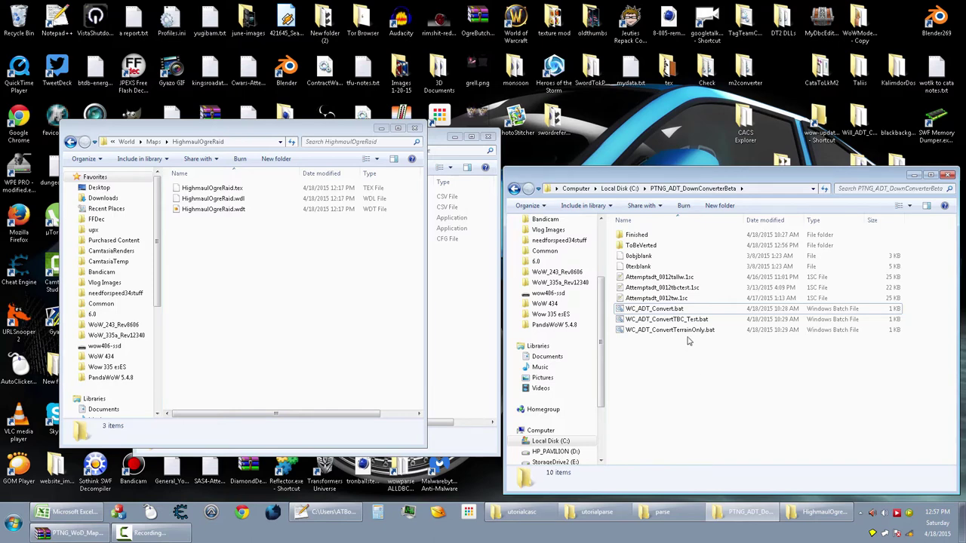
click(683, 332)
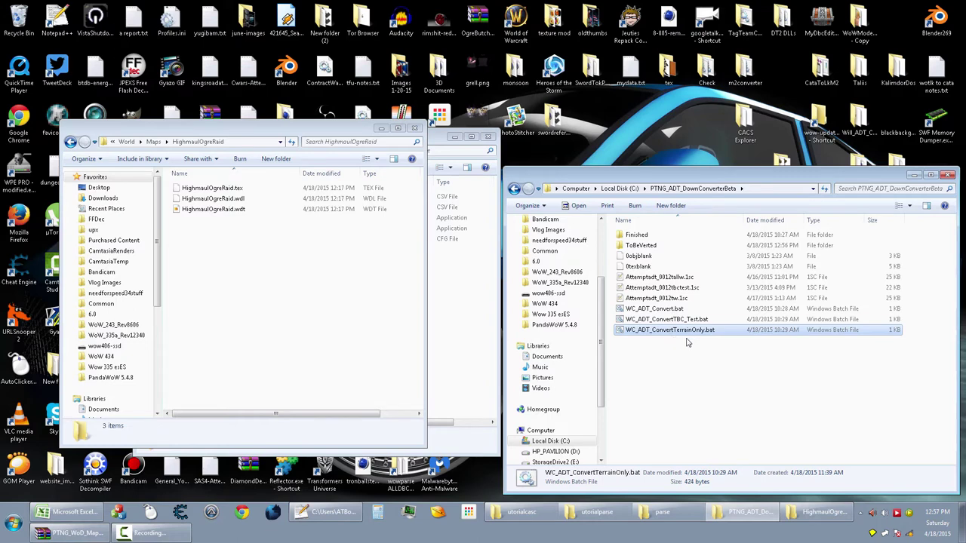
click(653, 258)
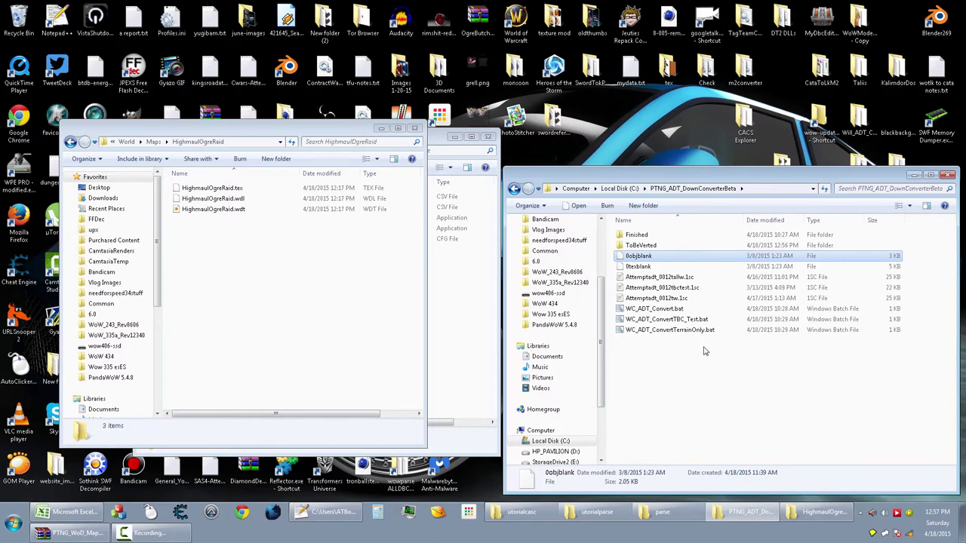
click(701, 332)
click(697, 358)
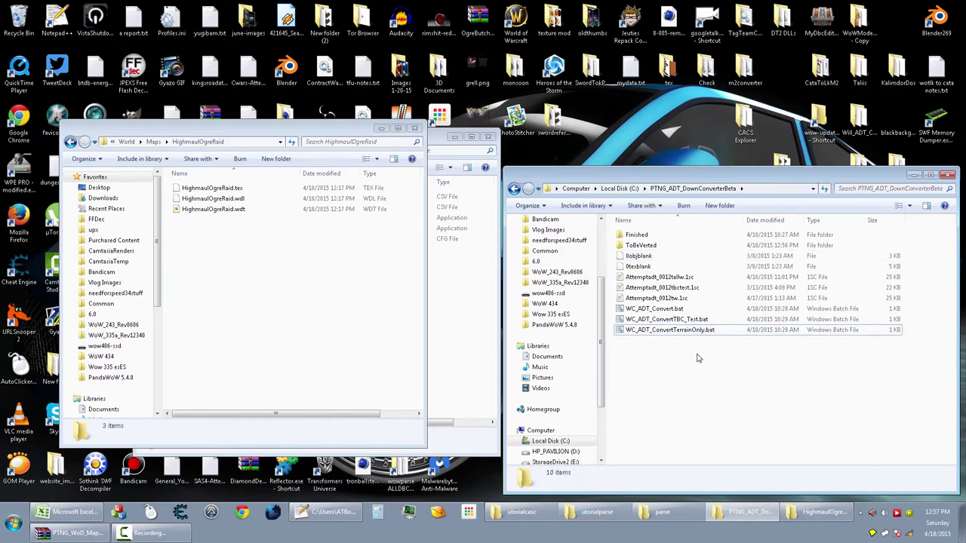
click(645, 267)
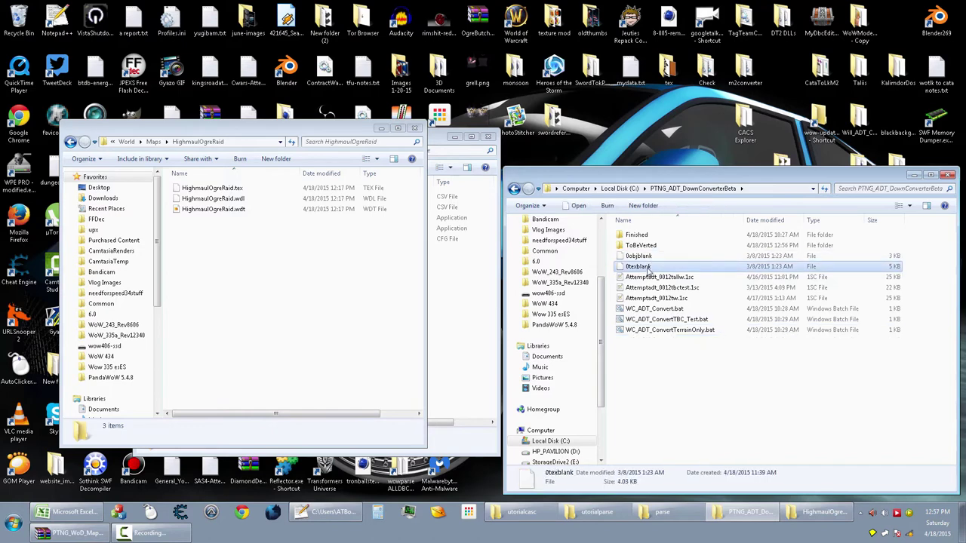
click(661, 370)
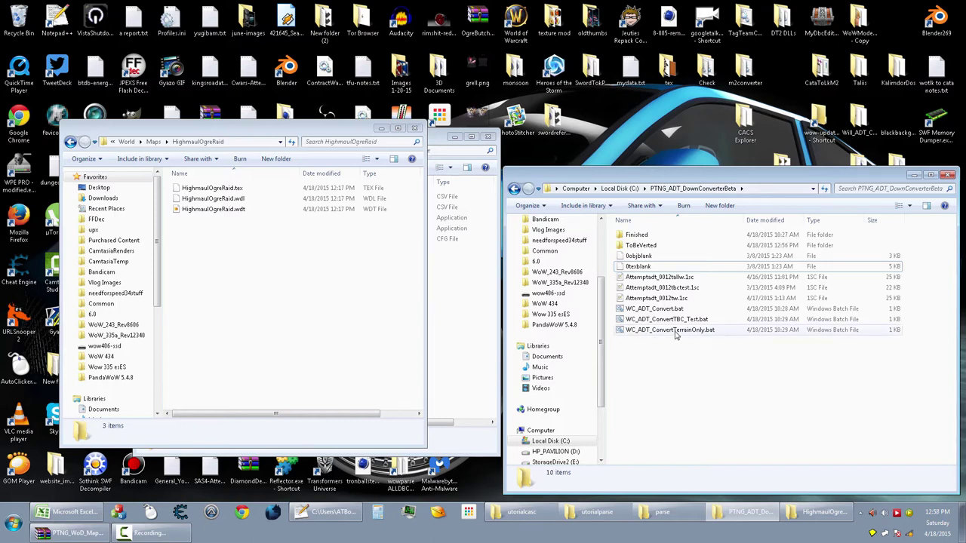
Run WC_ADT_Convert.bat in PTNG_ADT_DownConverterBeta to convert the Highmaul ADT files.
click(680, 329)
click(675, 319)
click(684, 344)
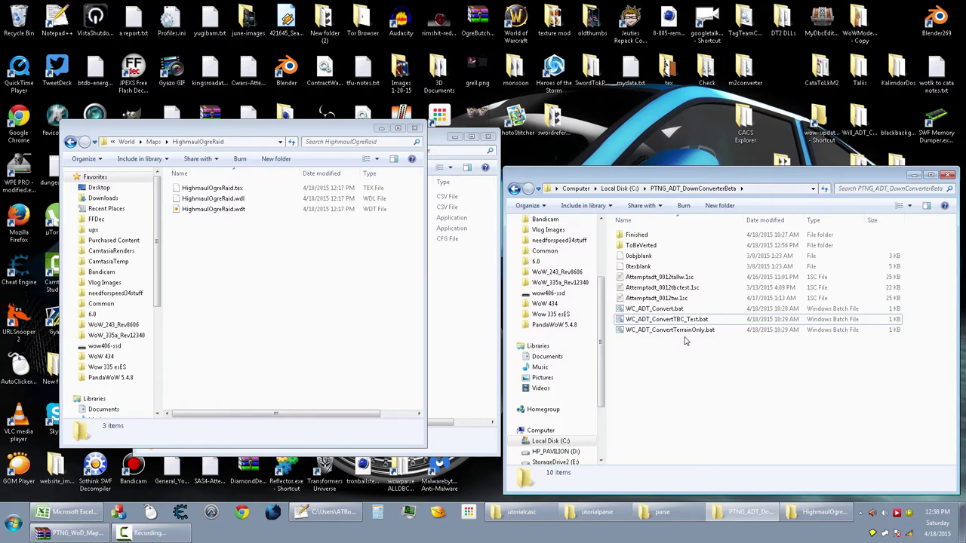
click(650, 309)
double_click(648, 311)
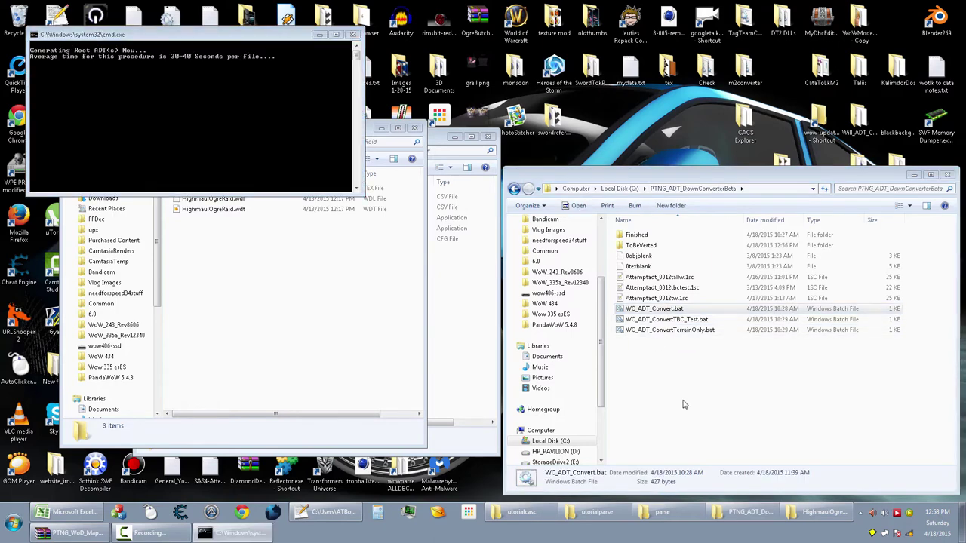
Open the ToBeVerted folder and look through the root ADT files being generated for each HighmaulOgreRaid tile.
double_click(653, 247)
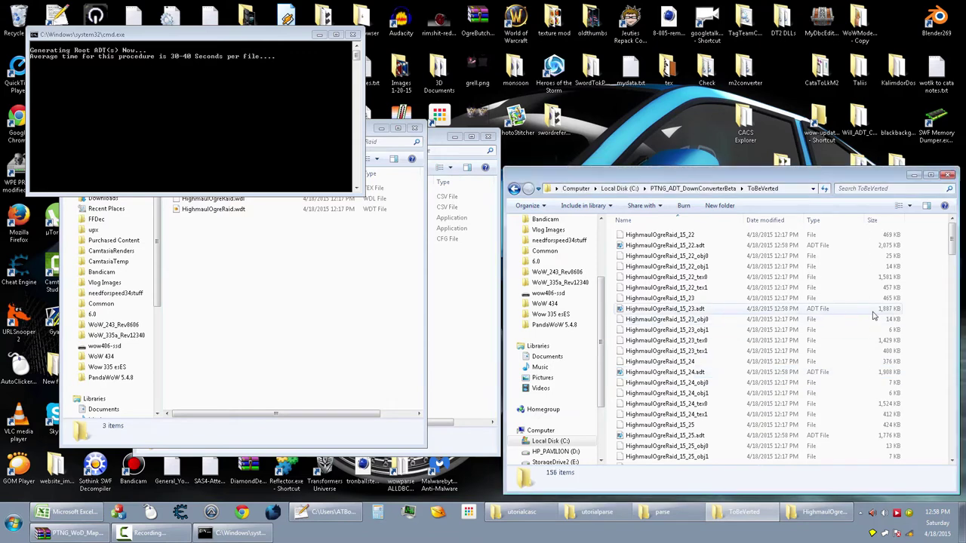
scroll(905, 313, down, 4)
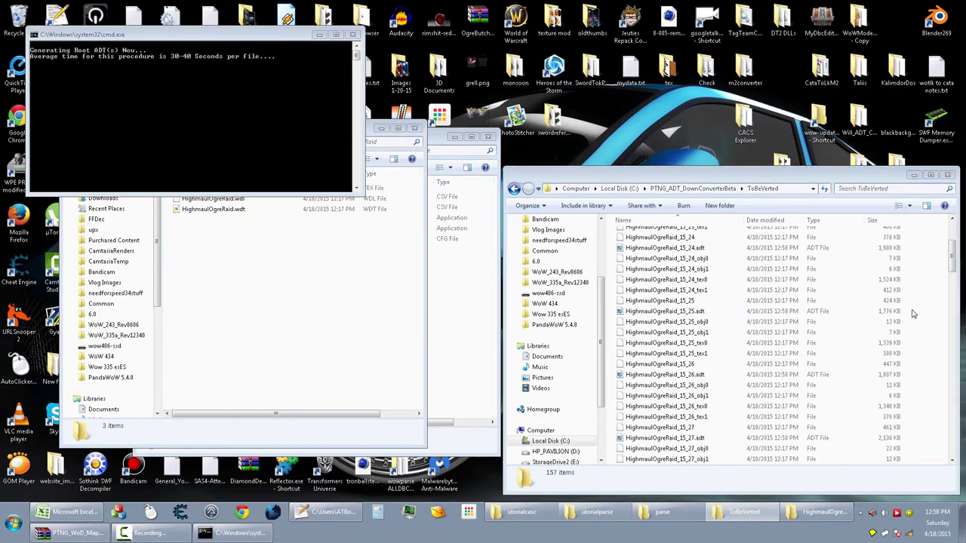
scroll(913, 314, down, 10)
scroll(912, 314, down, 6)
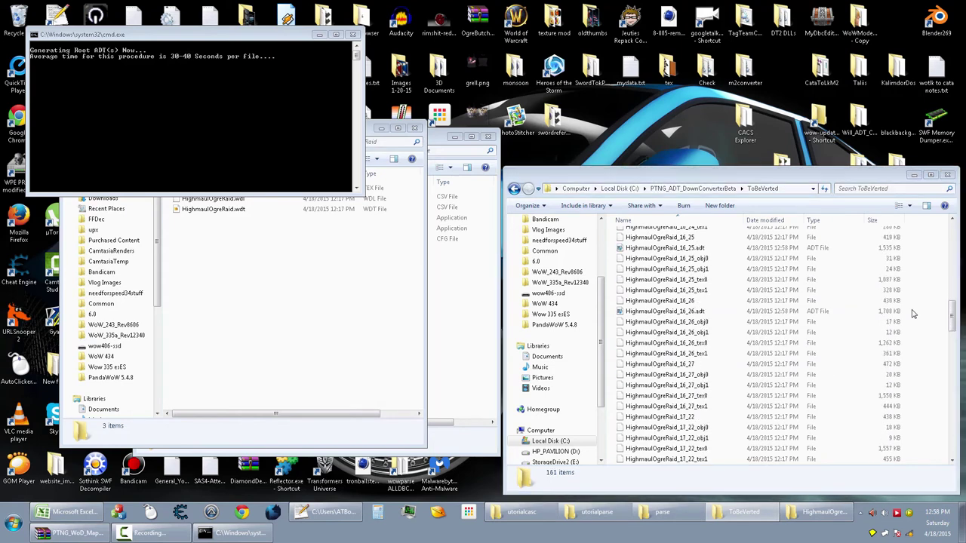
scroll(912, 314, down, 2)
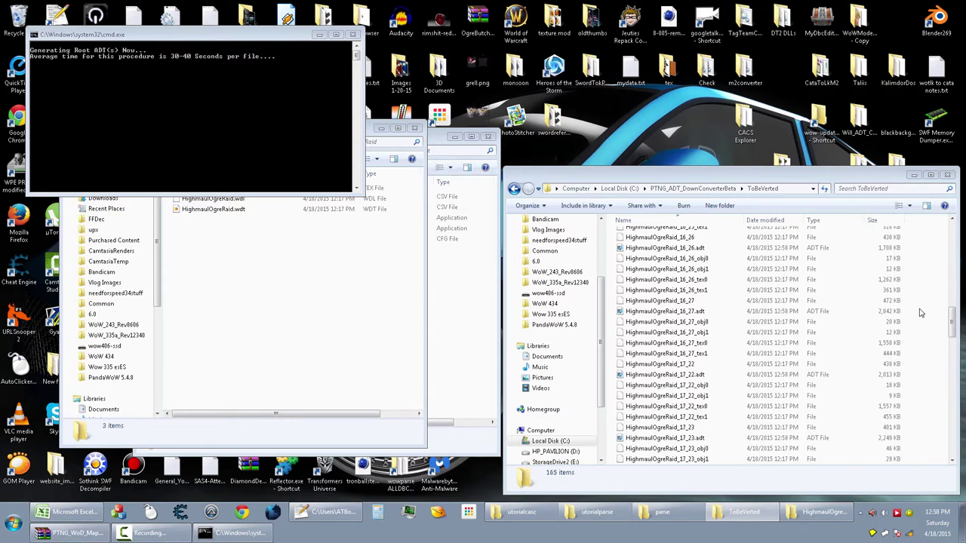
scroll(945, 375, down, 3)
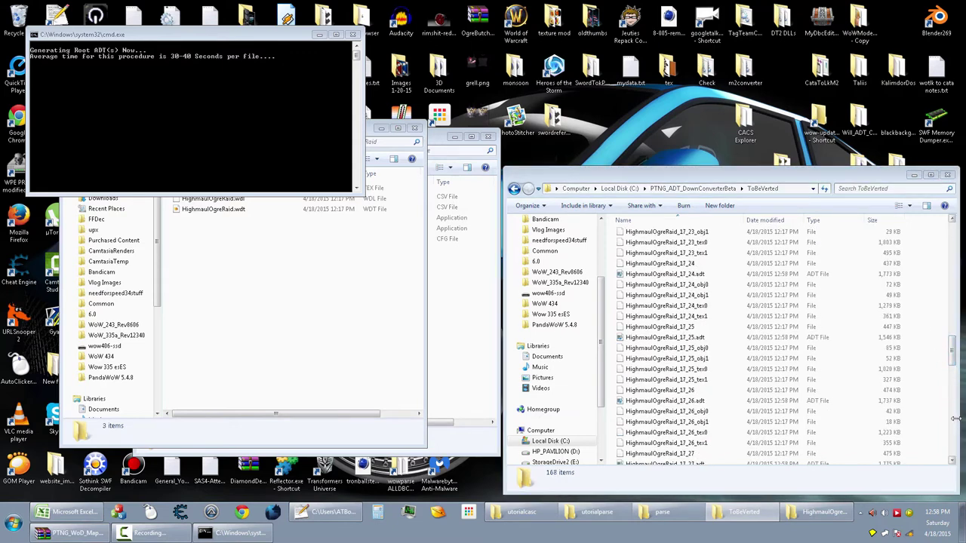
scroll(953, 427, down, 7)
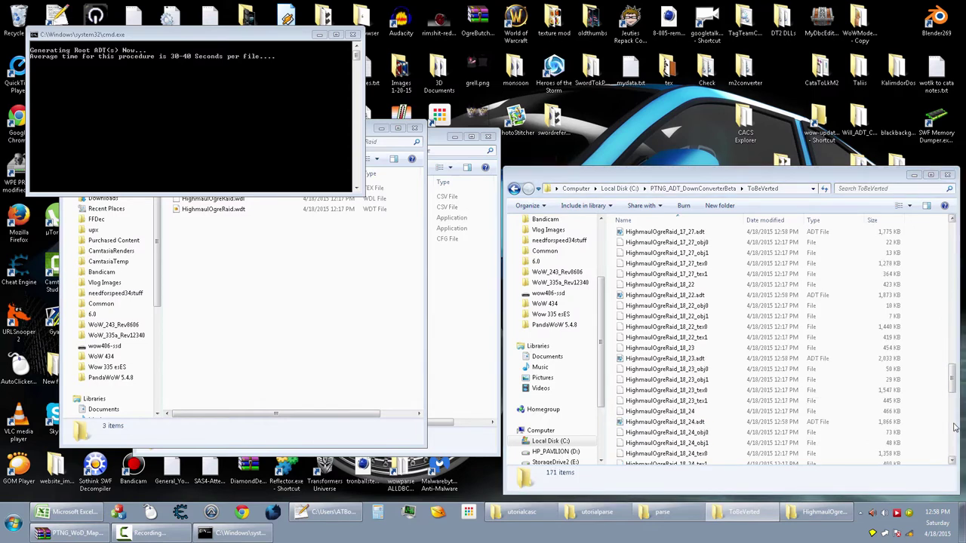
scroll(953, 428, down, 13)
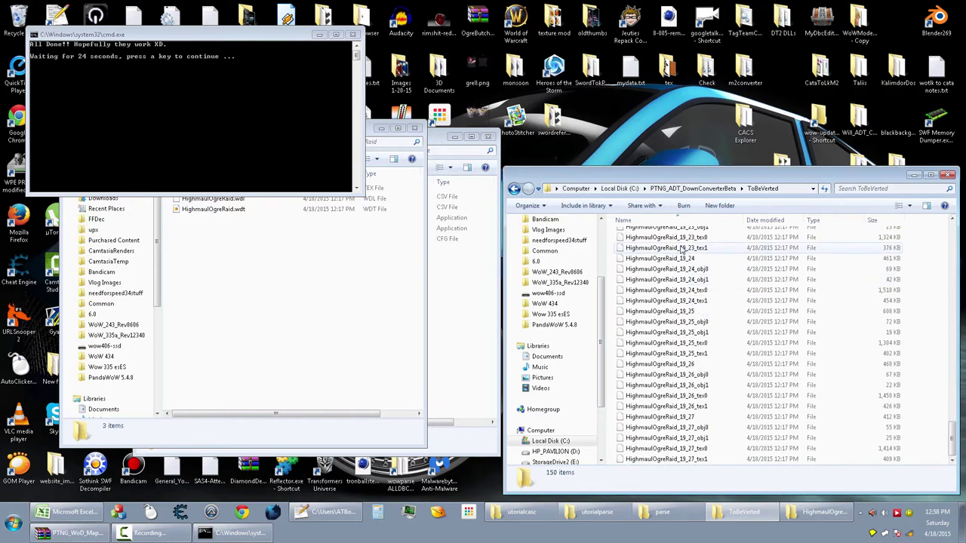
Open the Finished folder of PTNG_ADT_DownConverterBeta, show the full file names, and close the converter's console window.
click(692, 188)
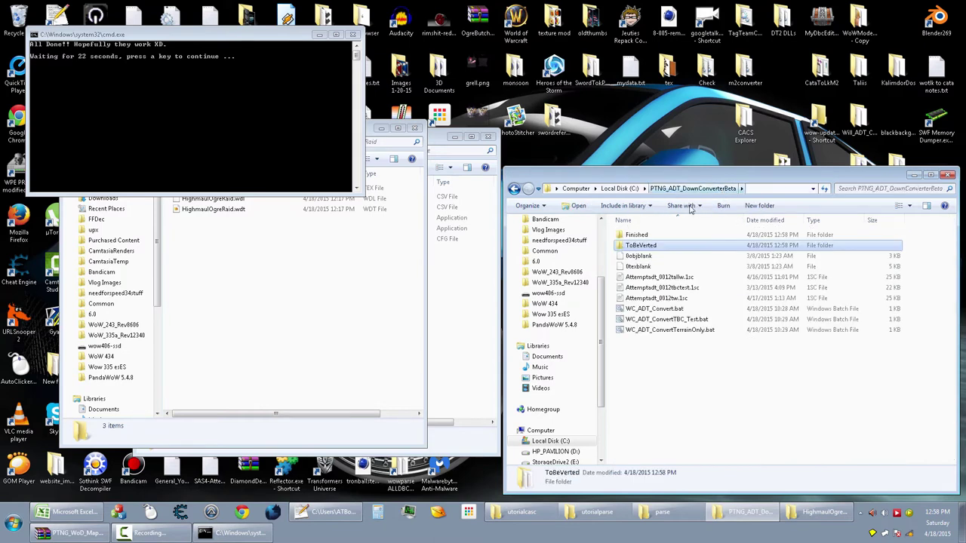
double_click(636, 236)
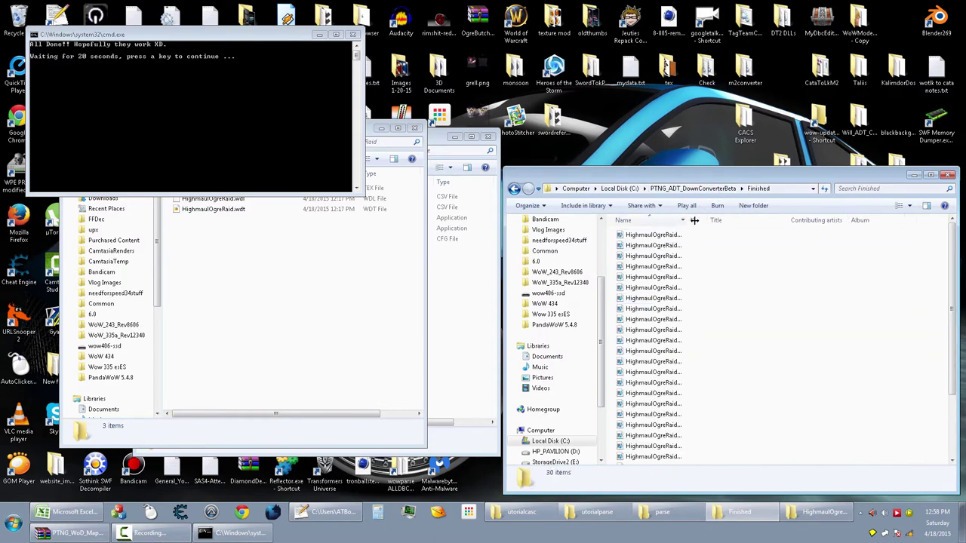
click(222, 141)
click(353, 34)
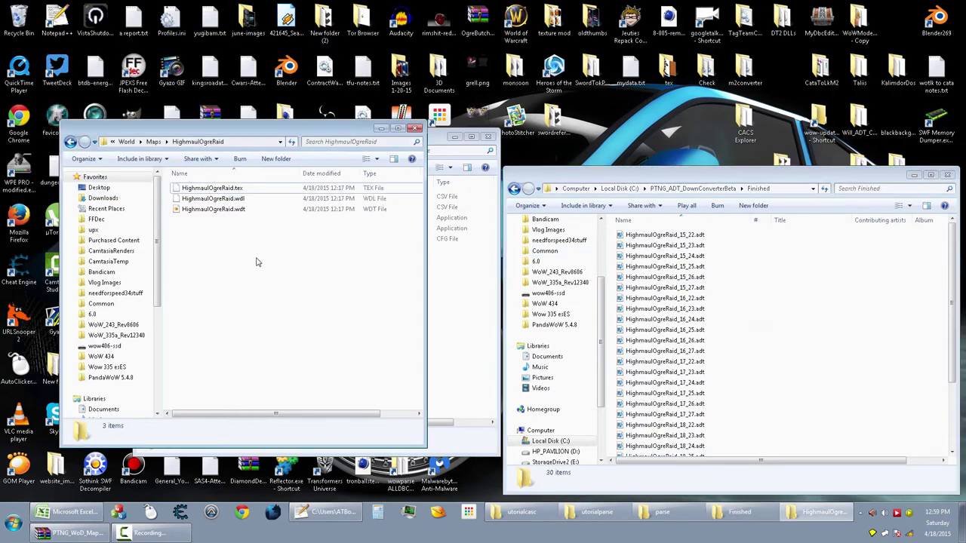
Open HighmaulOgreRaid.wdt in 010 Editor, change the byte at offset 14h to 4E, save the file and close the editor.
click(241, 210)
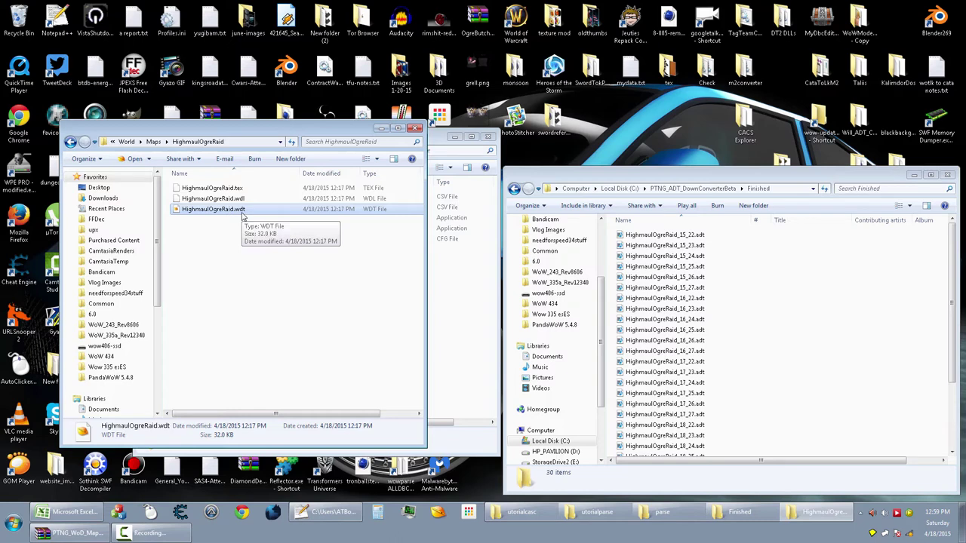
right_click(243, 216)
click(317, 302)
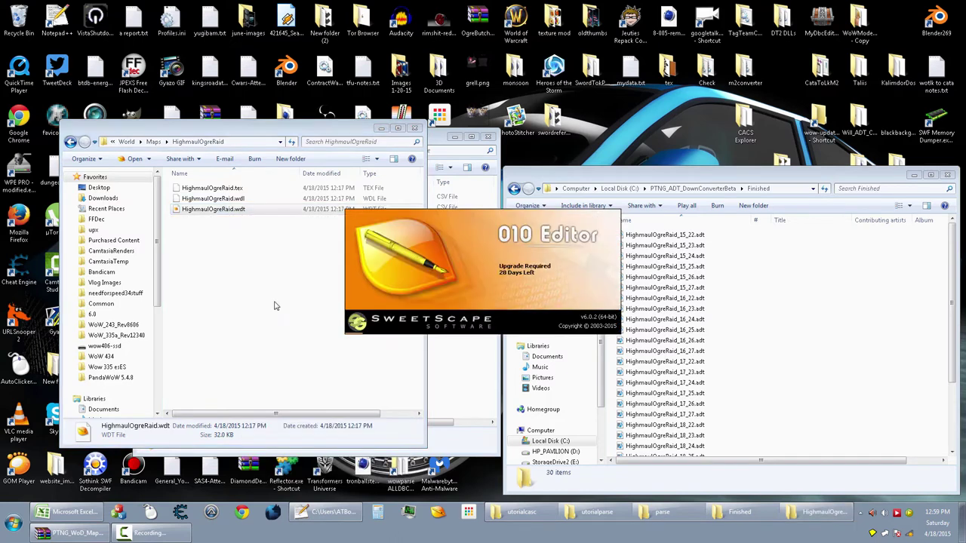
click(220, 77)
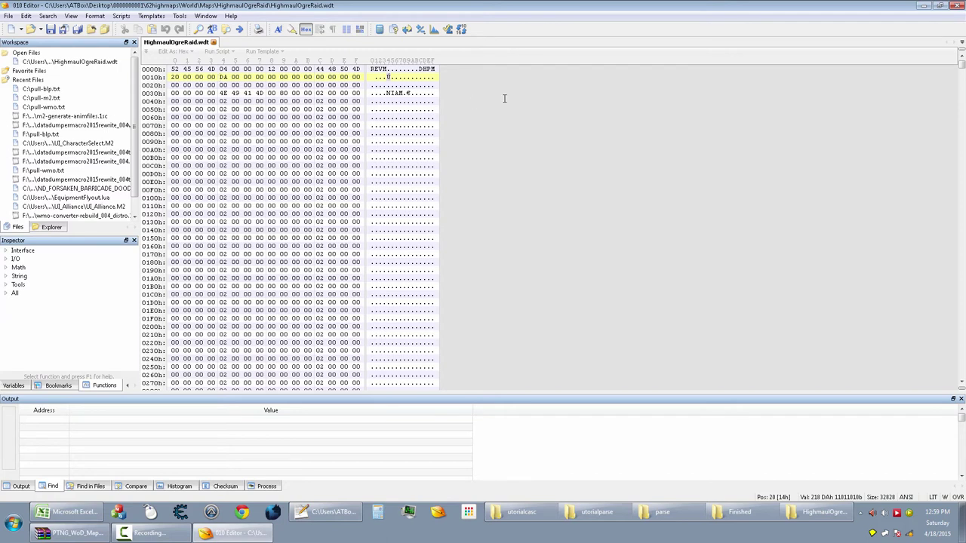
text(4e)
key(ctrl+s)
click(955, 6)
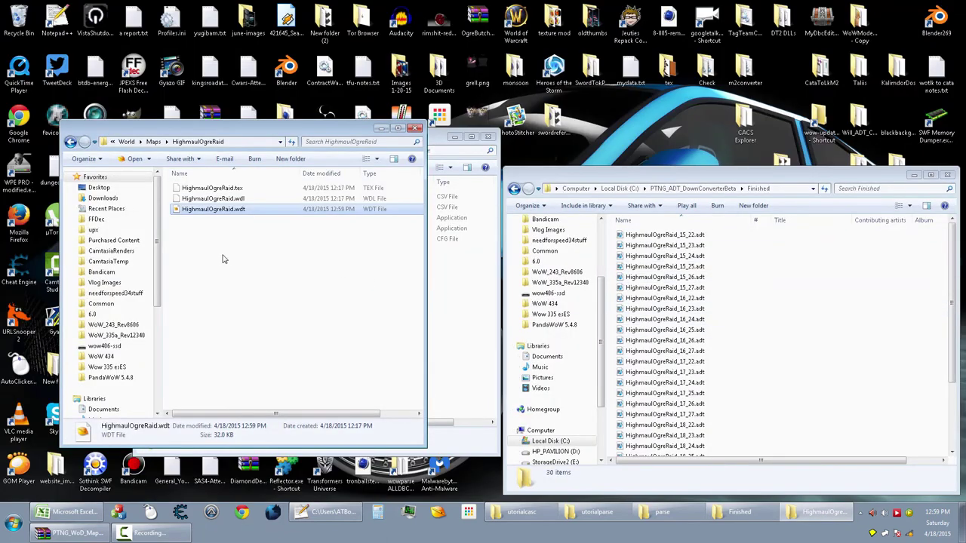
click(254, 255)
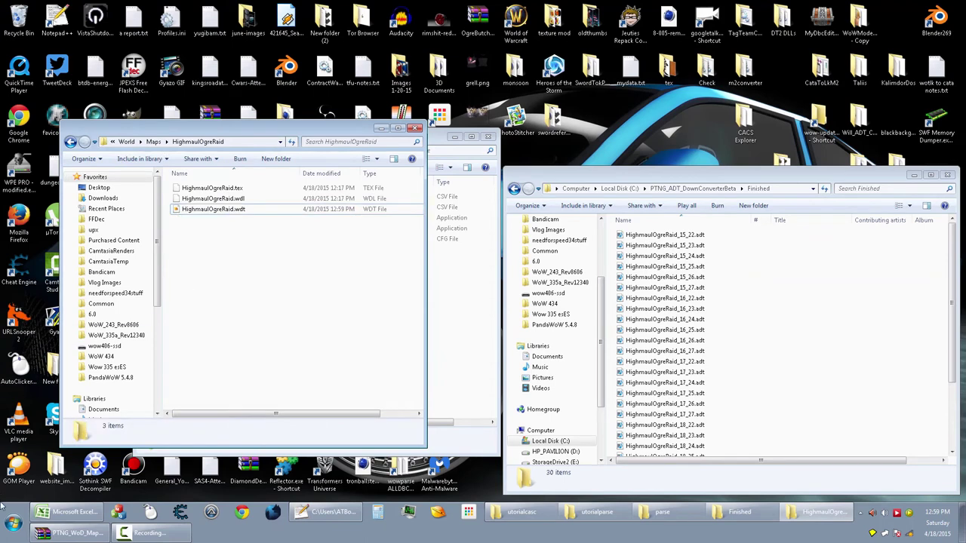
Open the WoW_335a_Rev12340 client folder in a new Explorer window and place it between the two map folder windows.
click(7, 525)
click(153, 120)
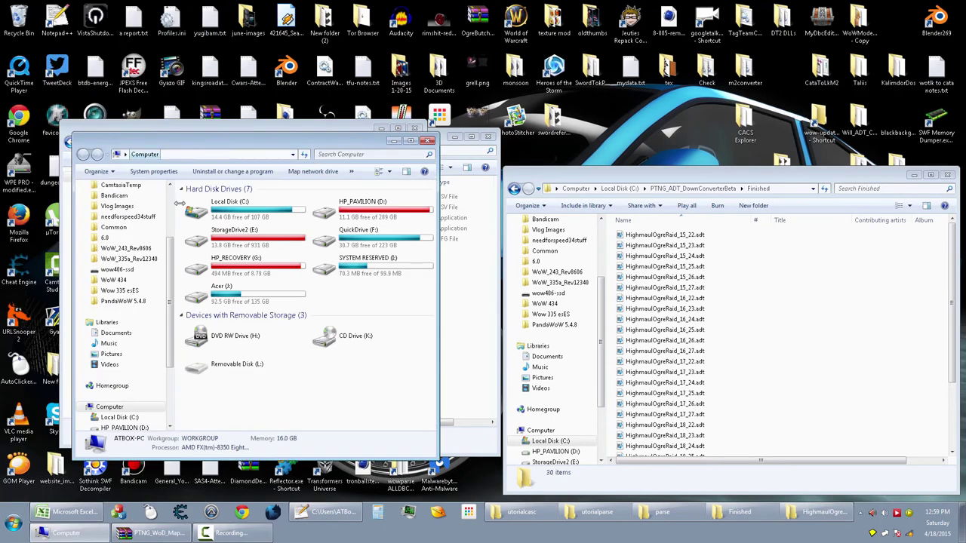
scroll(167, 258, up, 1)
click(129, 279)
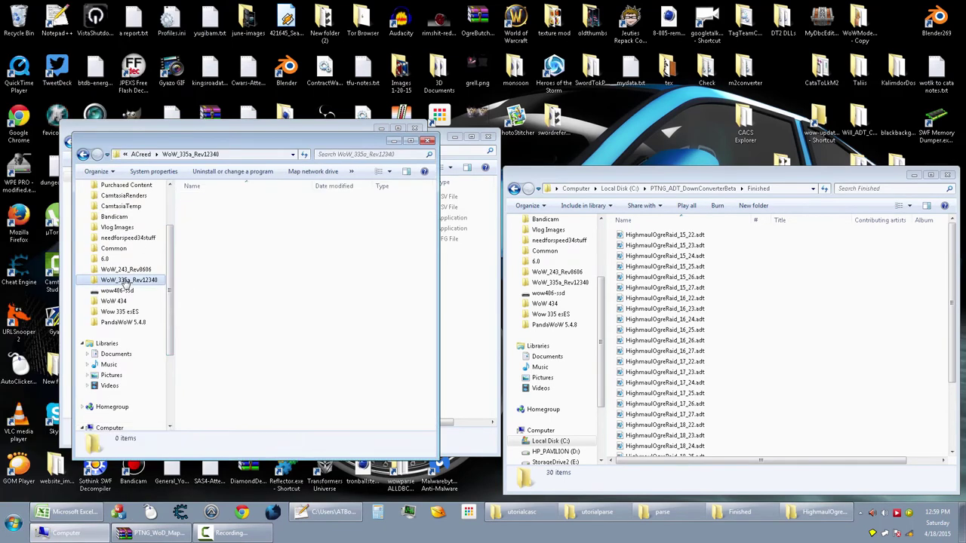
drag(367, 143, 589, 111)
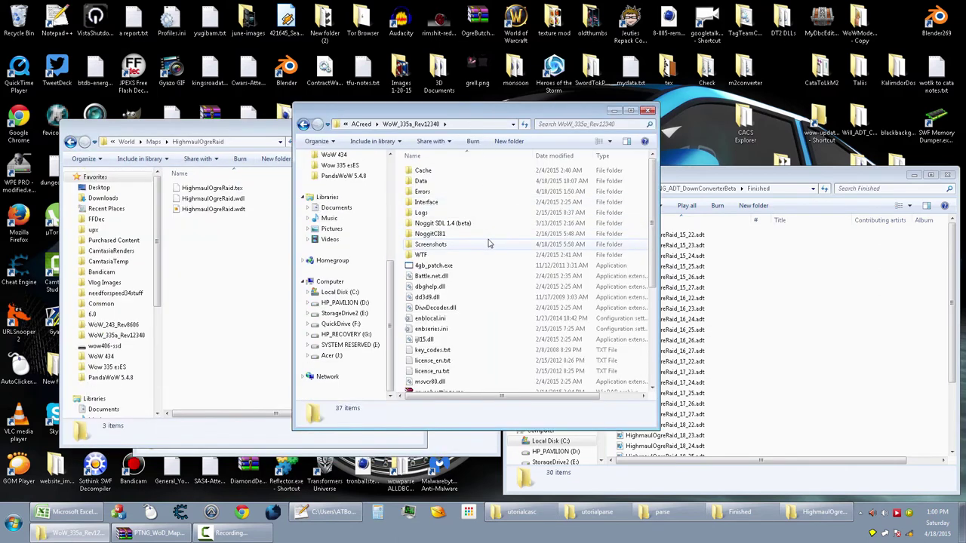
Check Wow.exe and Wow.bkk in the WoW_335a_Rev12340 folder, and open the client's Data folder.
click(463, 278)
scroll(473, 294, down, 5)
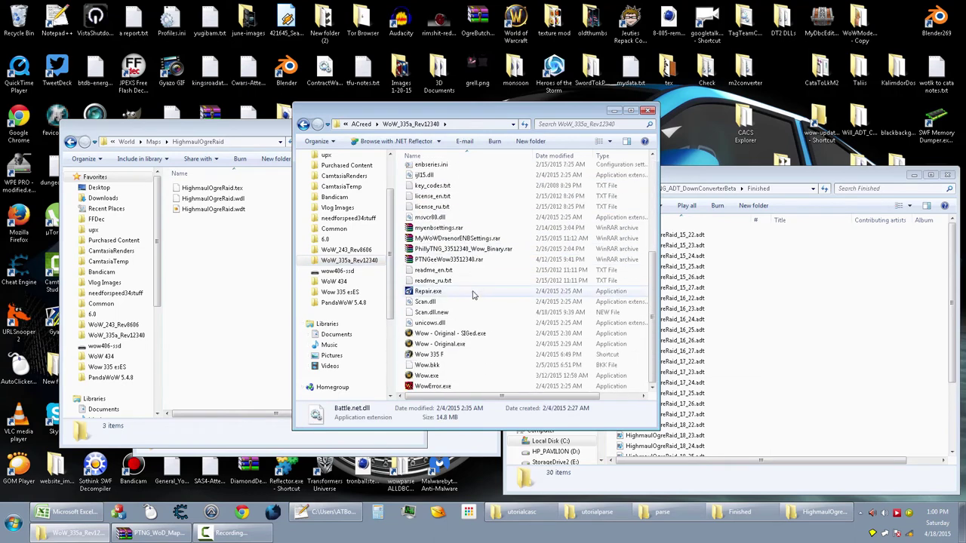
click(433, 375)
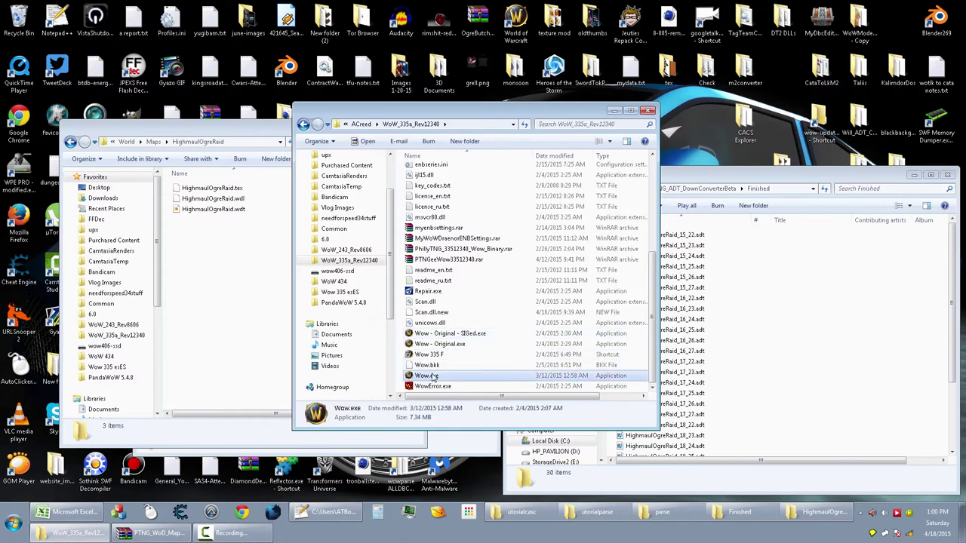
click(444, 365)
scroll(443, 354, up, 5)
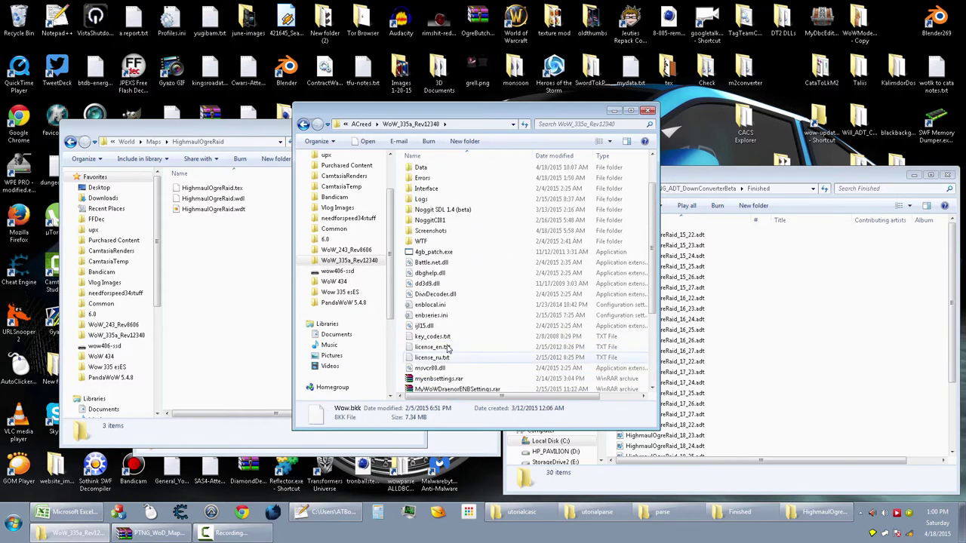
click(439, 183)
double_click(440, 182)
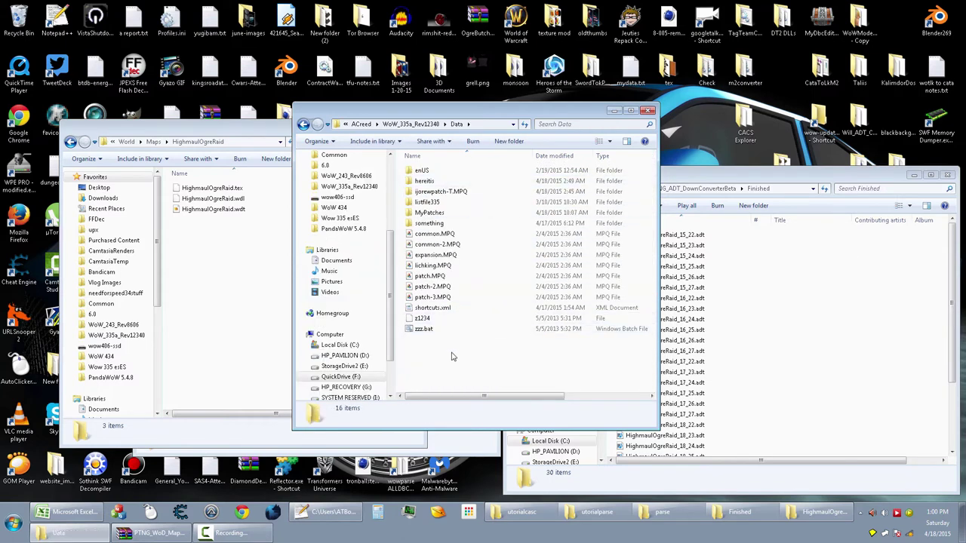
Create a folder named patch-H.MPQ inside Data and open it.
click(507, 141)
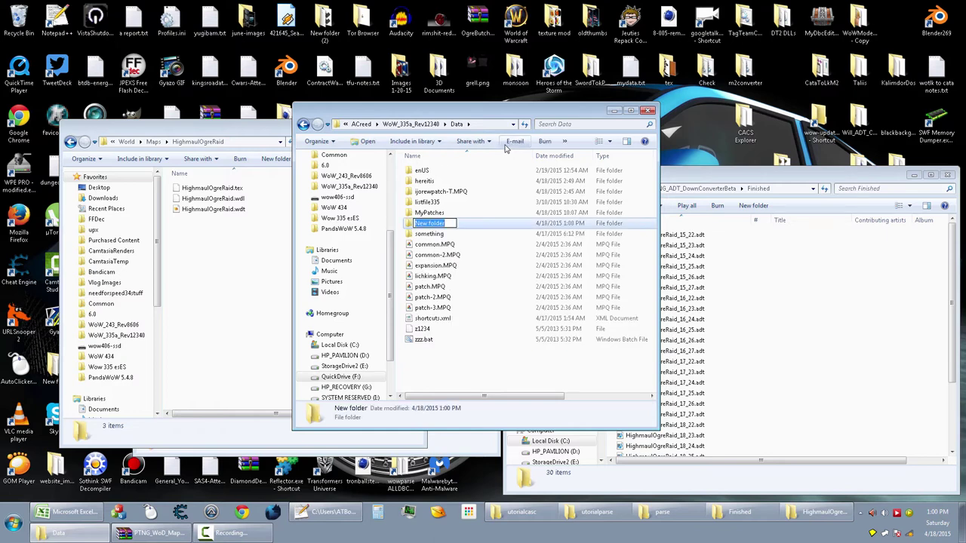
text(patch-)
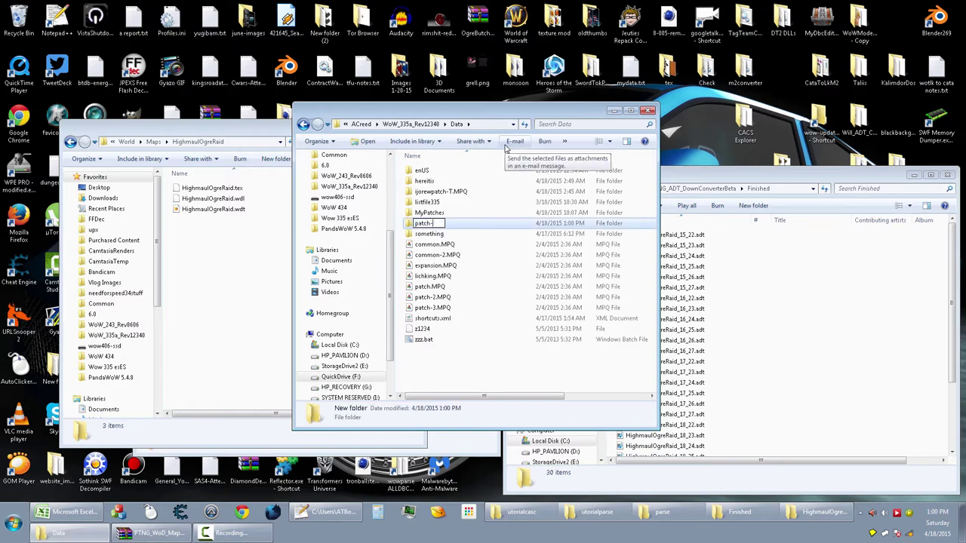
text(H.MPQ)
key(Return)
key(Return)
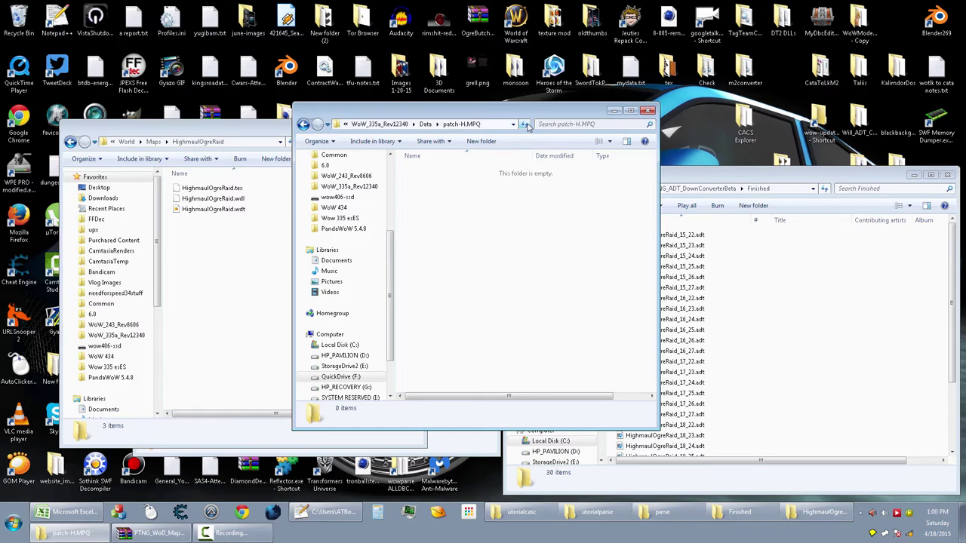
Copy the World folder from 62highmaps into patch-H.MPQ.
click(244, 262)
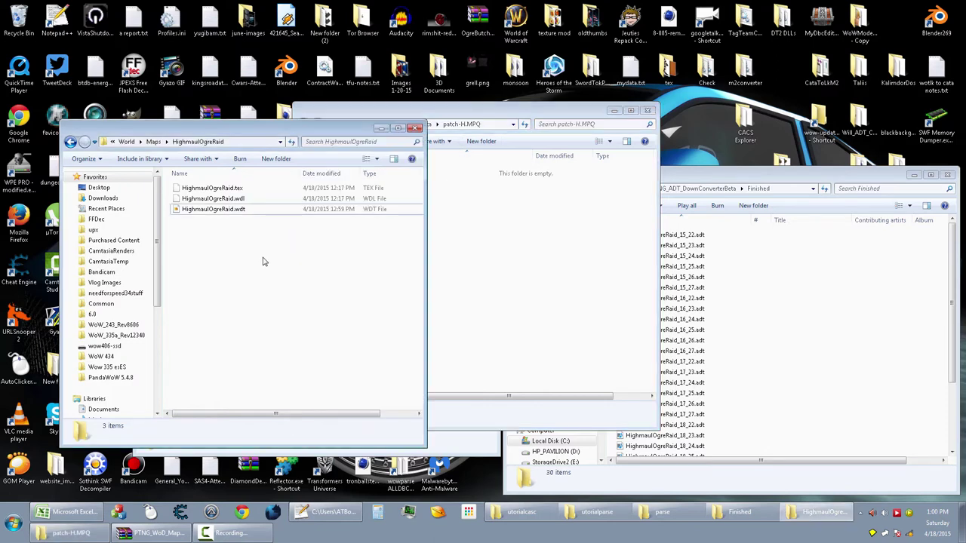
click(127, 142)
click(178, 142)
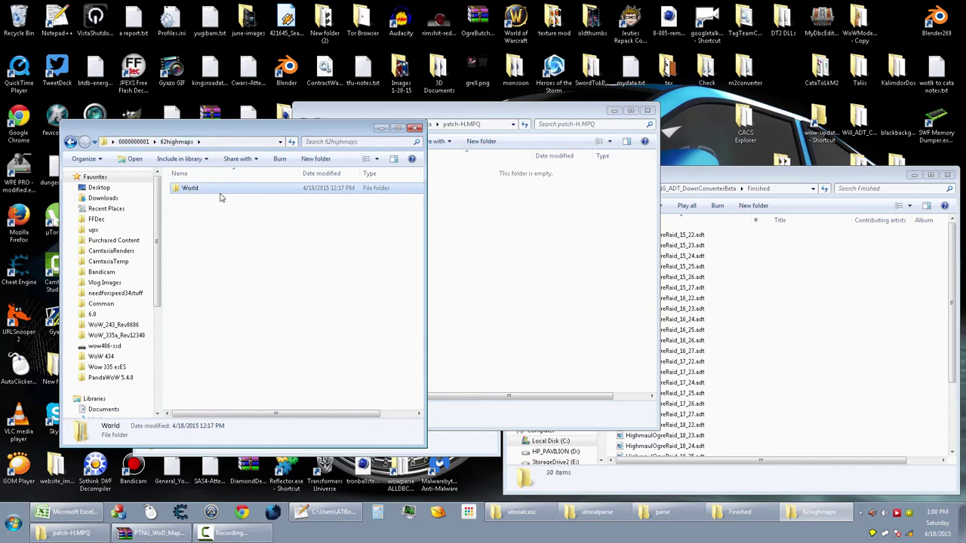
drag(202, 193, 492, 251)
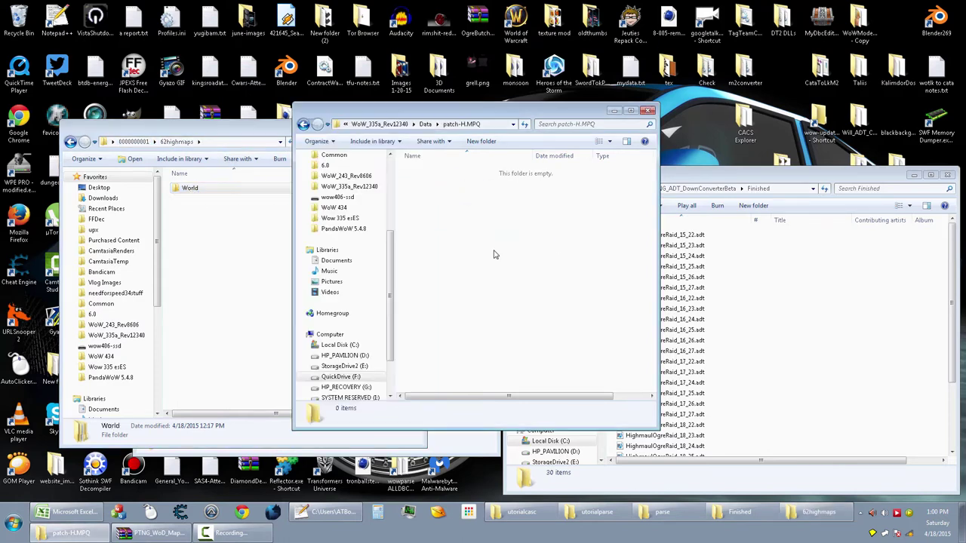
Copy all converted ADT files from Finished into World\Maps\HighmaulOgreRaid inside patch-H.MPQ, and return to the patch folder's root.
double_click(421, 172)
double_click(422, 172)
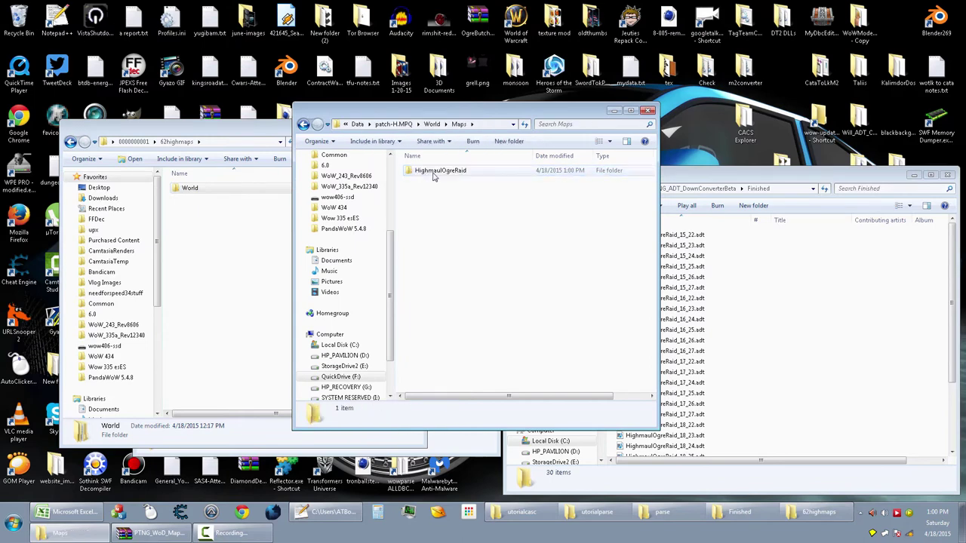
double_click(424, 172)
click(688, 296)
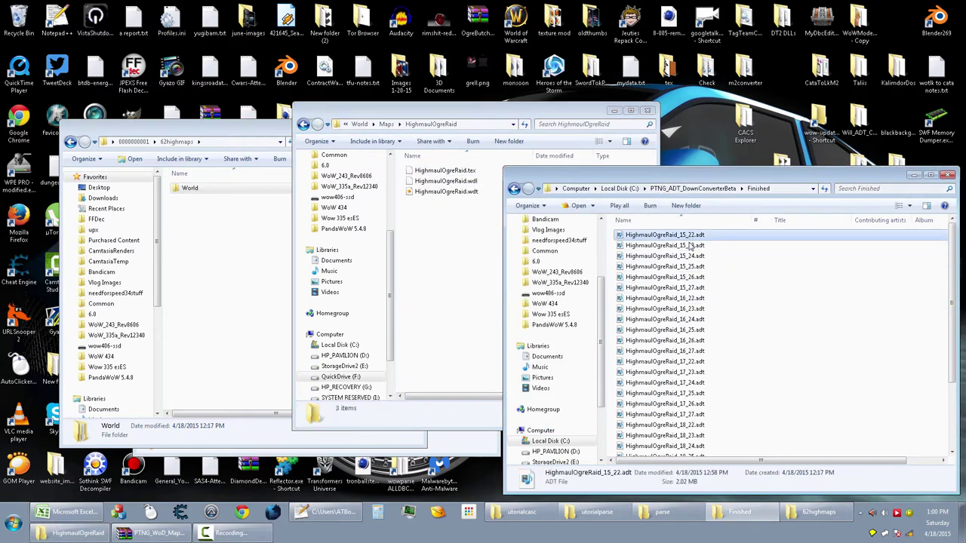
key(ctrl+a)
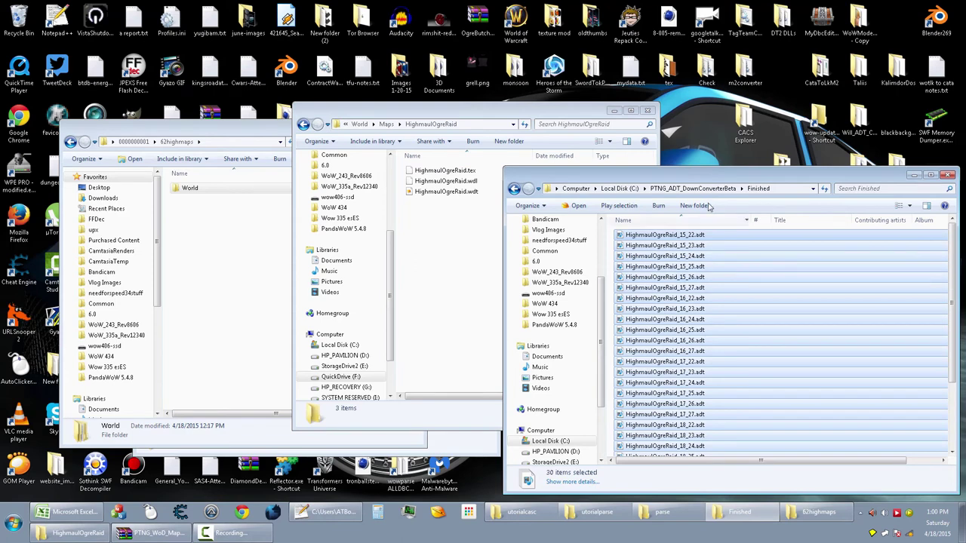
drag(641, 302, 475, 298)
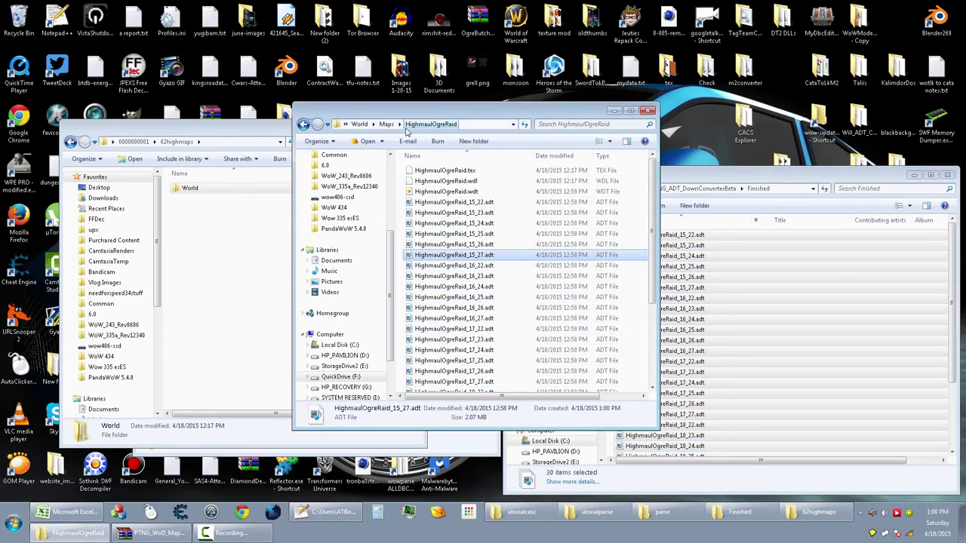
click(359, 124)
click(393, 123)
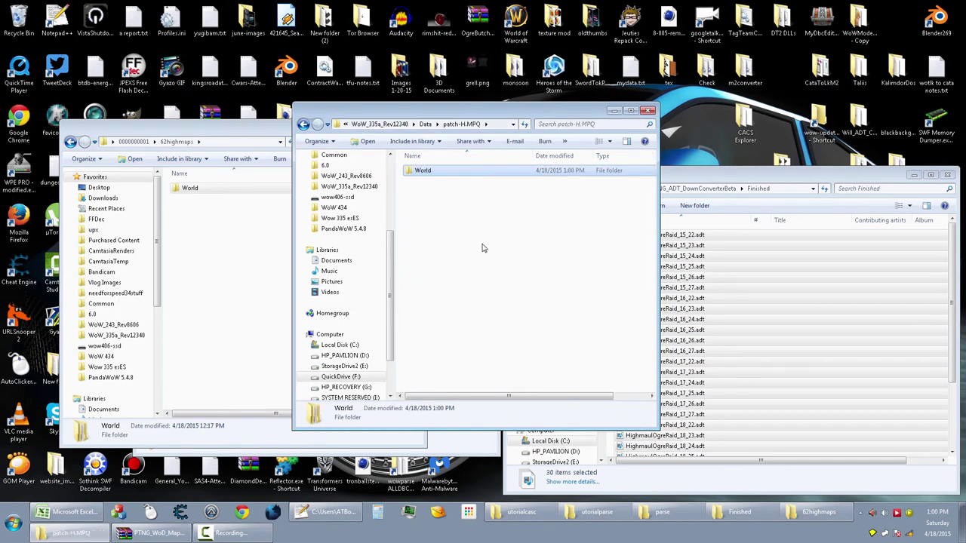
Create a folder named patch-B.MPQ in the client's Data folder and open it.
click(428, 124)
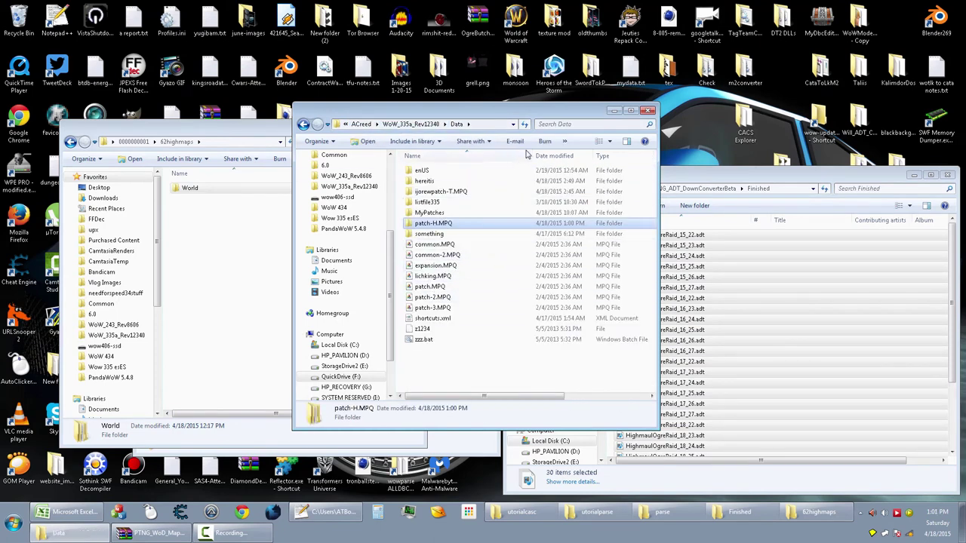
click(487, 374)
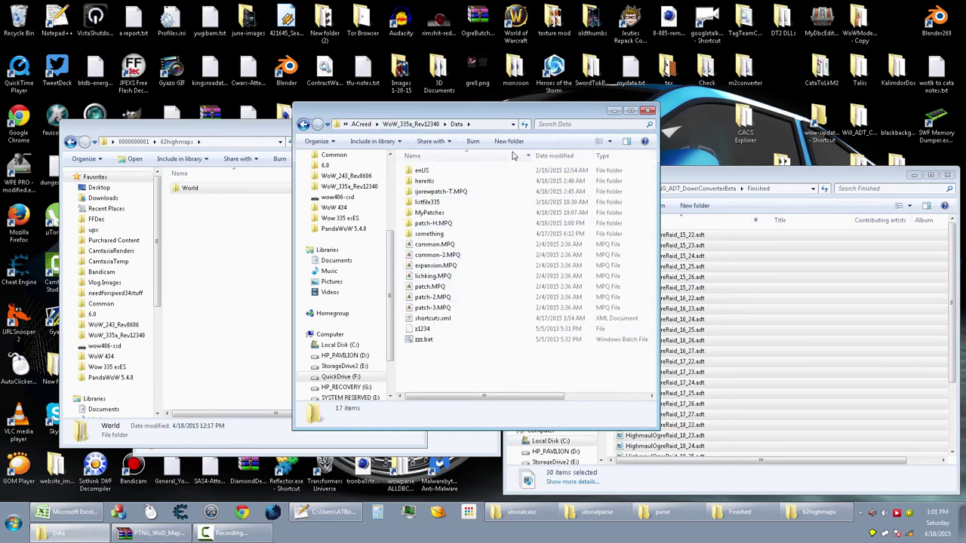
click(514, 143)
text(pat)
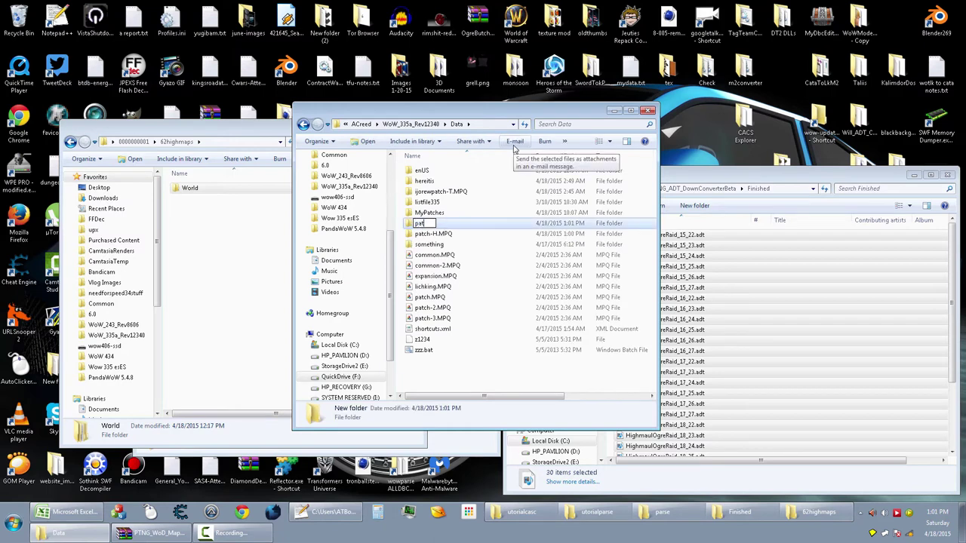
text(ch-B.MPQ)
key(Return)
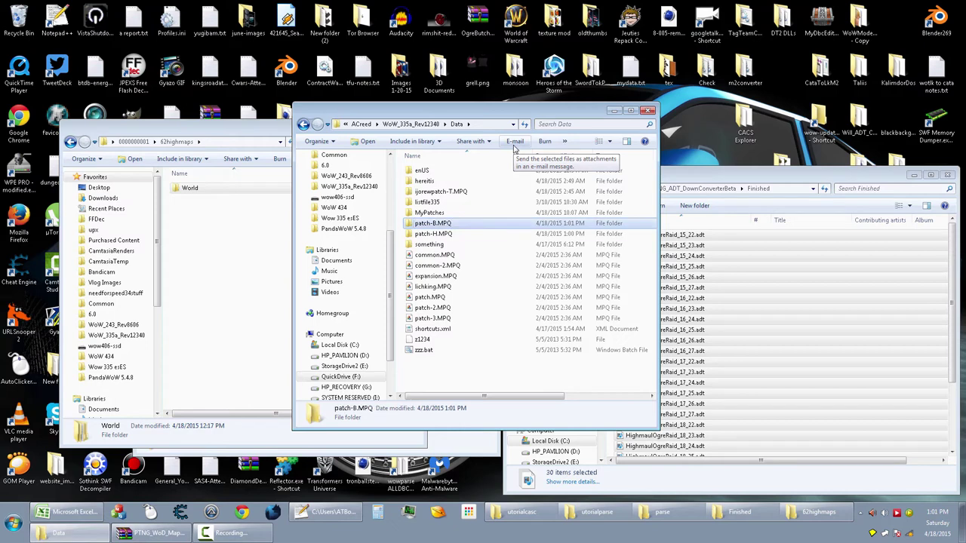
key(Return)
Copy all the folders from 62highblps into patch-B.MPQ.
click(230, 239)
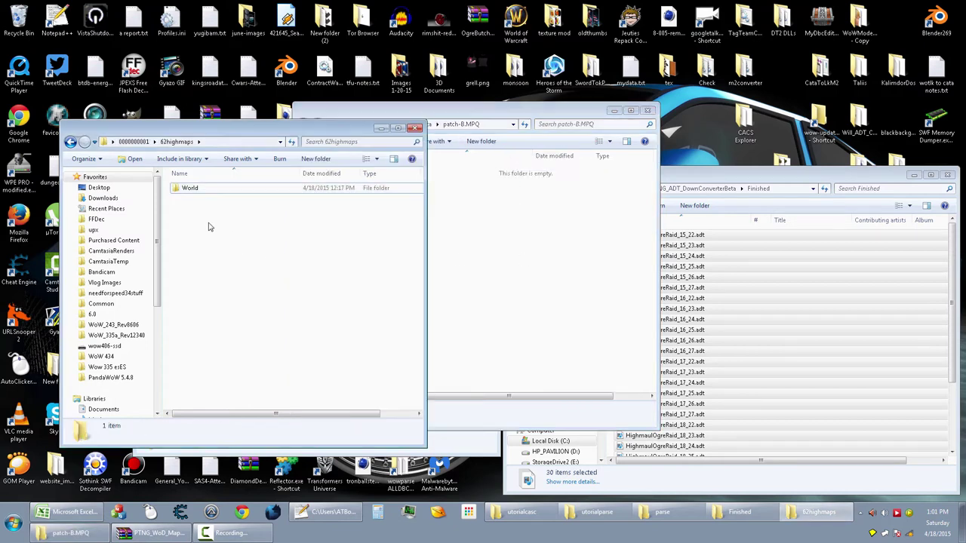
key(BackSpace)
double_click(216, 199)
drag(258, 300, 179, 165)
drag(194, 198, 520, 291)
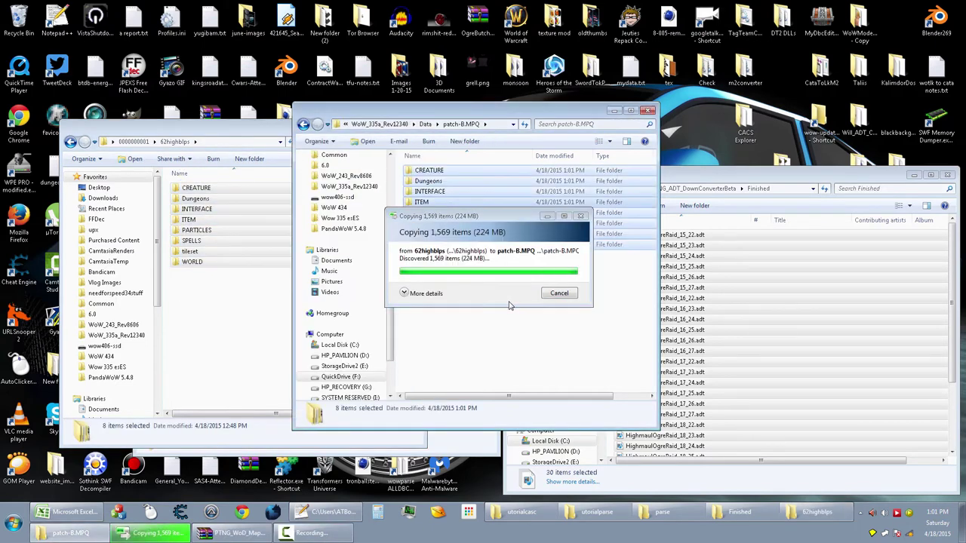
Create a folder named patch-M.MPQ in the Data folder and open it.
click(426, 123)
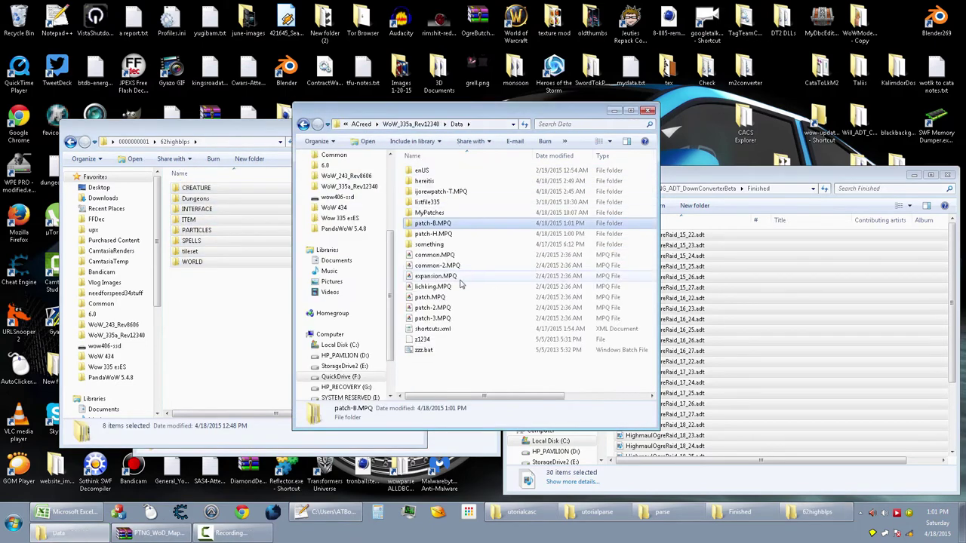
click(453, 377)
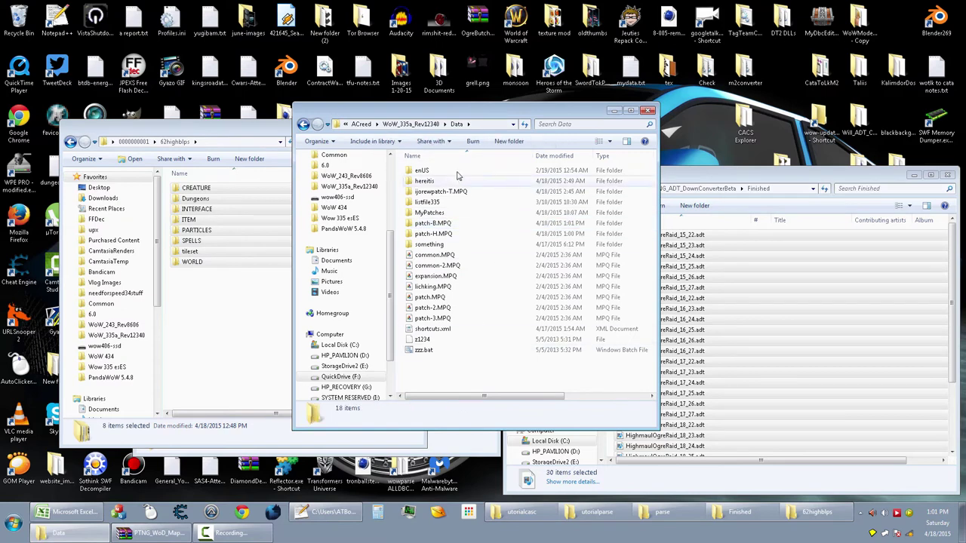
click(515, 145)
text(pt)
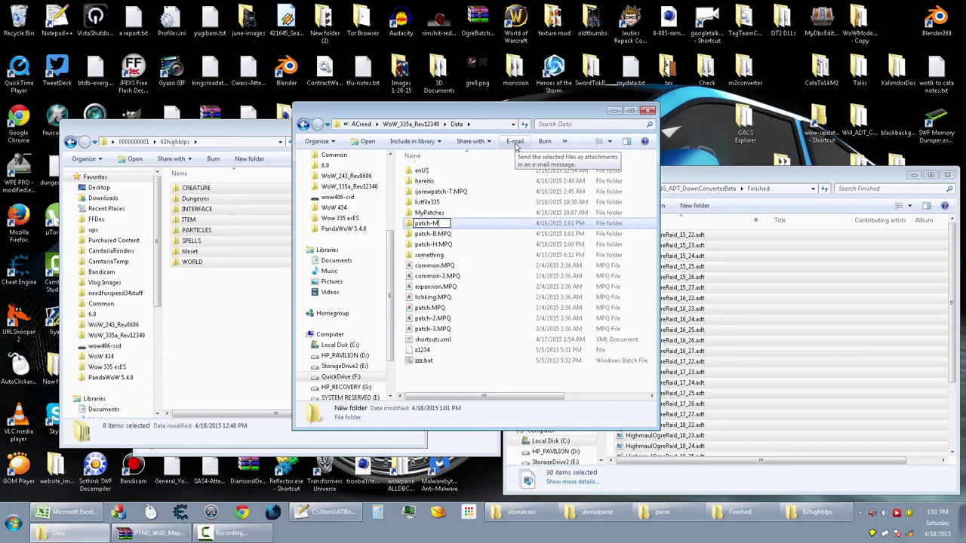
text(MPQ)
key(Return)
key(Return)
Copy the CREATURE, SPELLS and WORLD folders from 62highm2 into patch-M.MPQ, leaving out the converter tools and scripts.
click(244, 327)
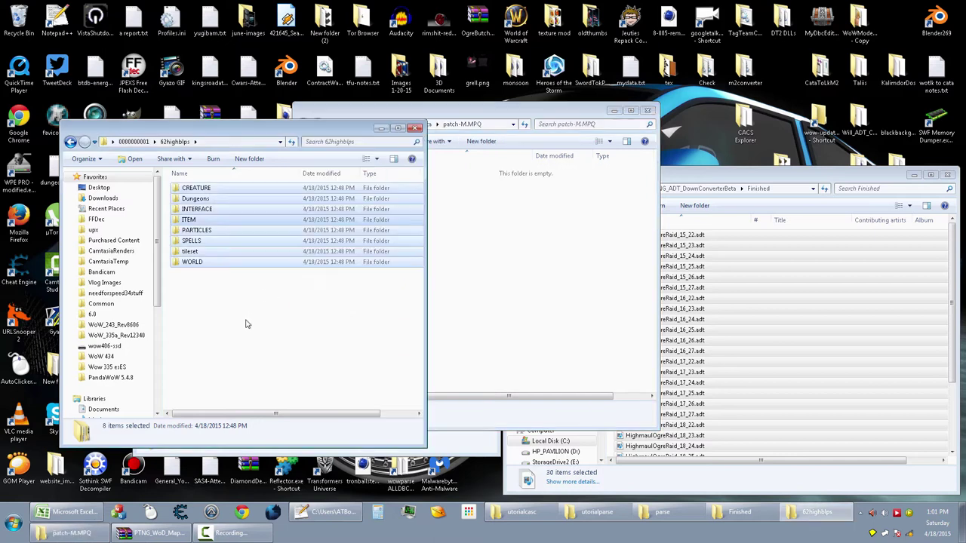
click(133, 141)
double_click(210, 213)
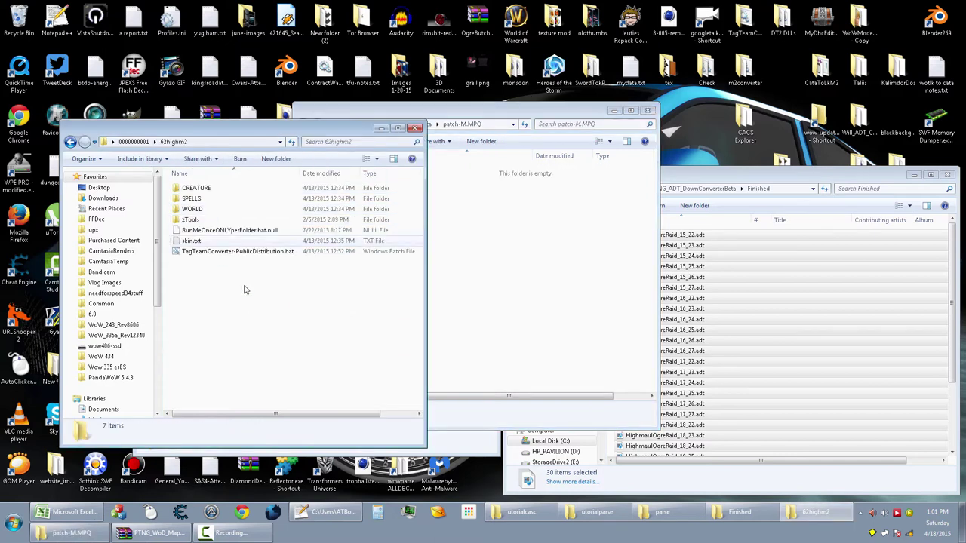
click(206, 191)
shift+click(200, 210)
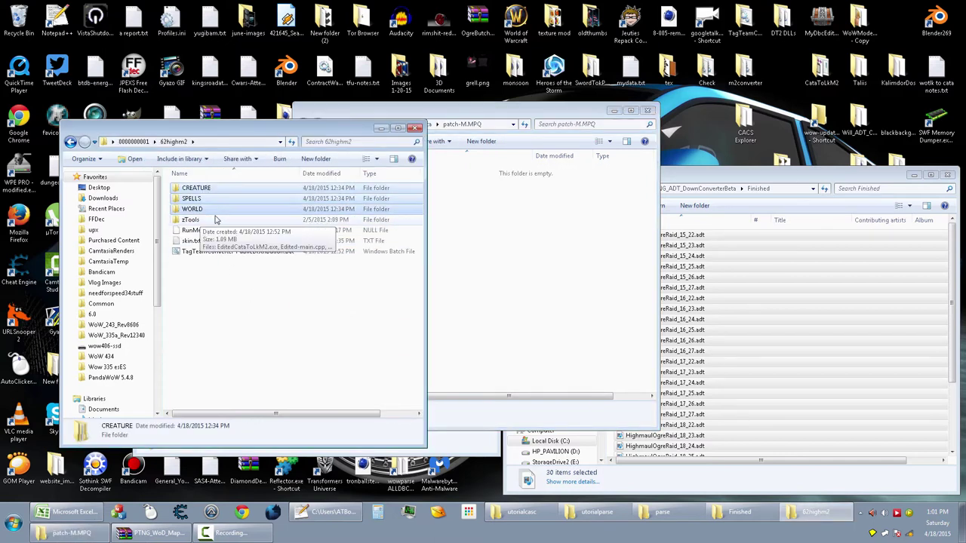
drag(200, 210, 511, 310)
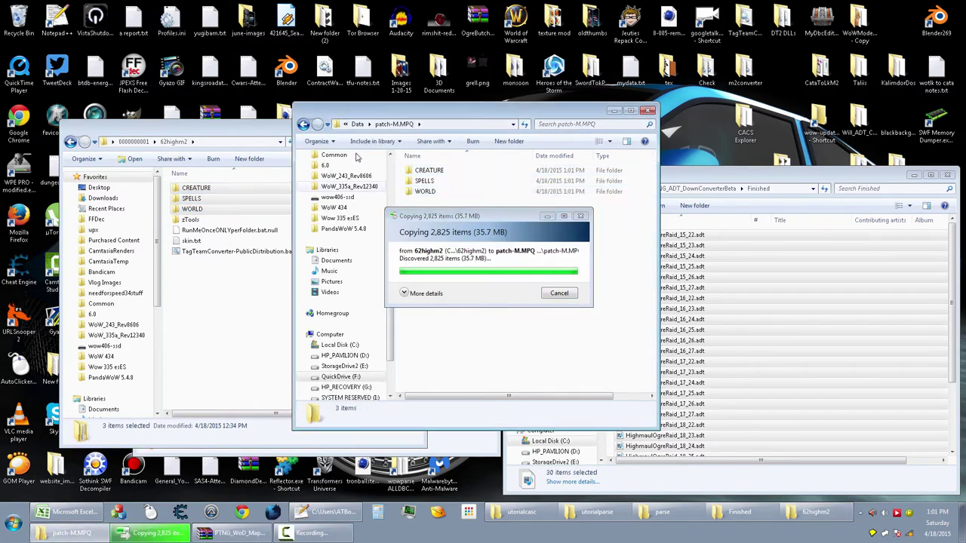
Create a folder named patch-W.MPQ in the Data folder and open it.
click(360, 124)
key(alt+Tab)
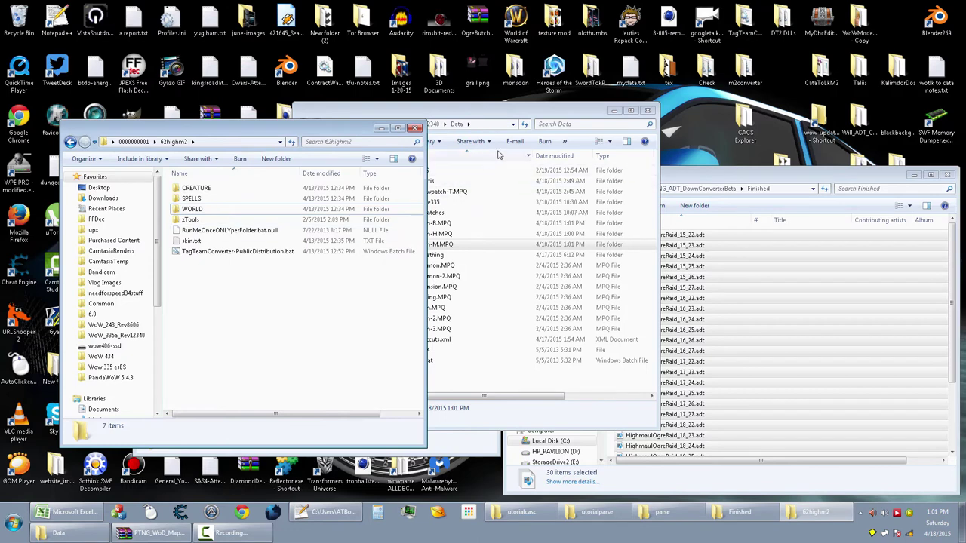
click(486, 377)
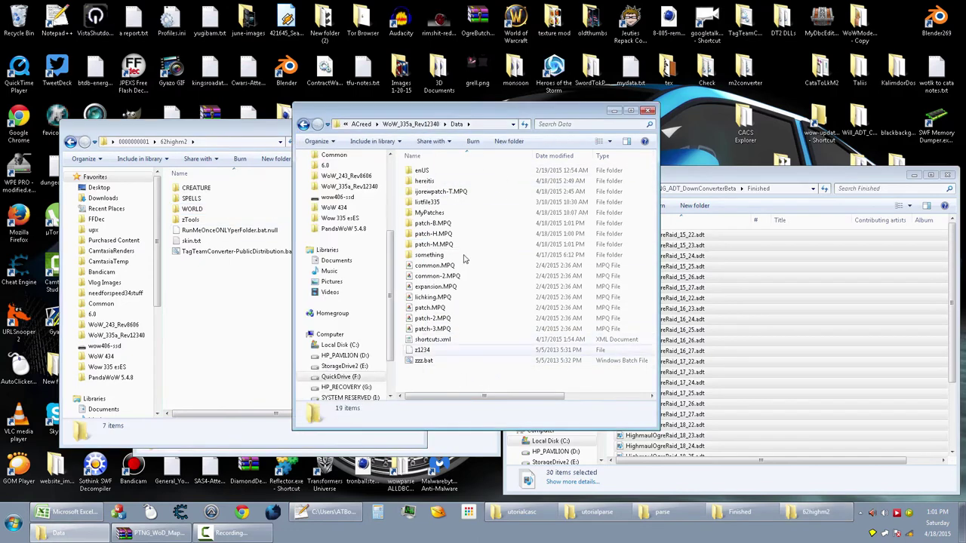
click(510, 141)
text(patch)
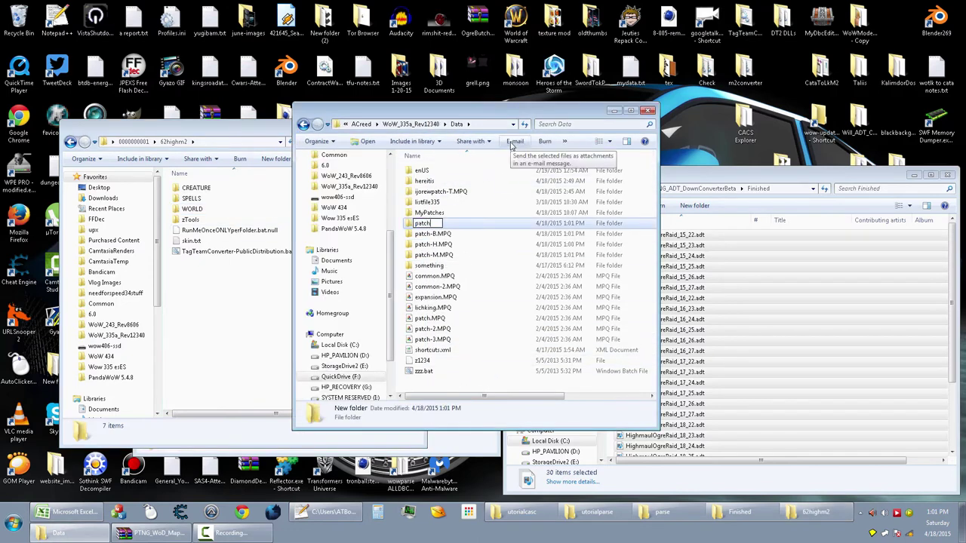
text(-W.MPQ)
key(Return)
key(Return)
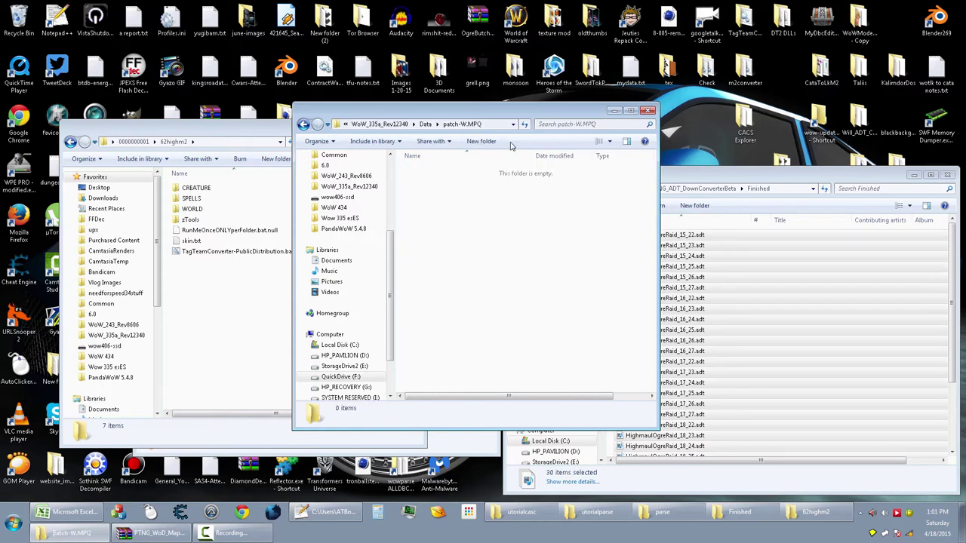
Copy the World folder from 62highwmo2 into patch-W.MPQ, and return to the Data folder.
click(143, 142)
double_click(217, 243)
drag(184, 189, 537, 349)
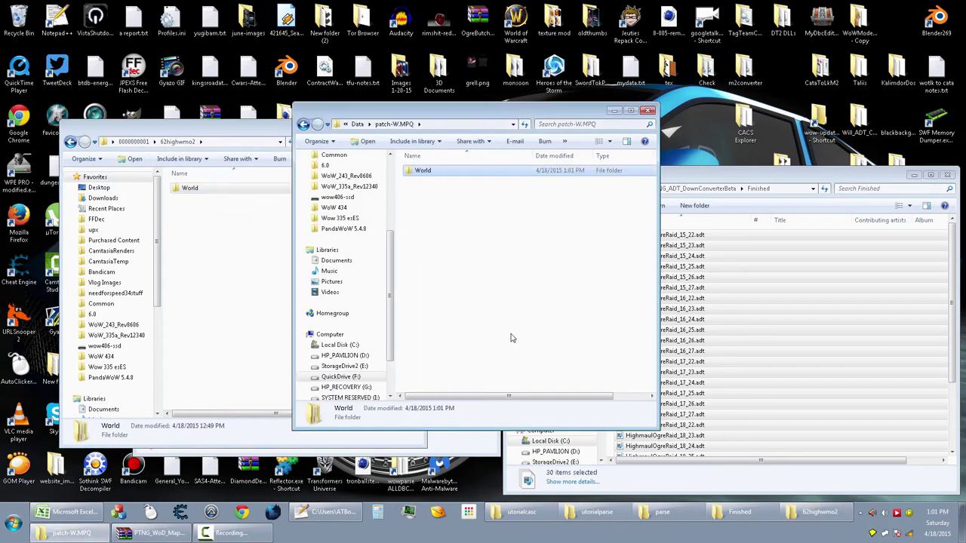
key(BackSpace)
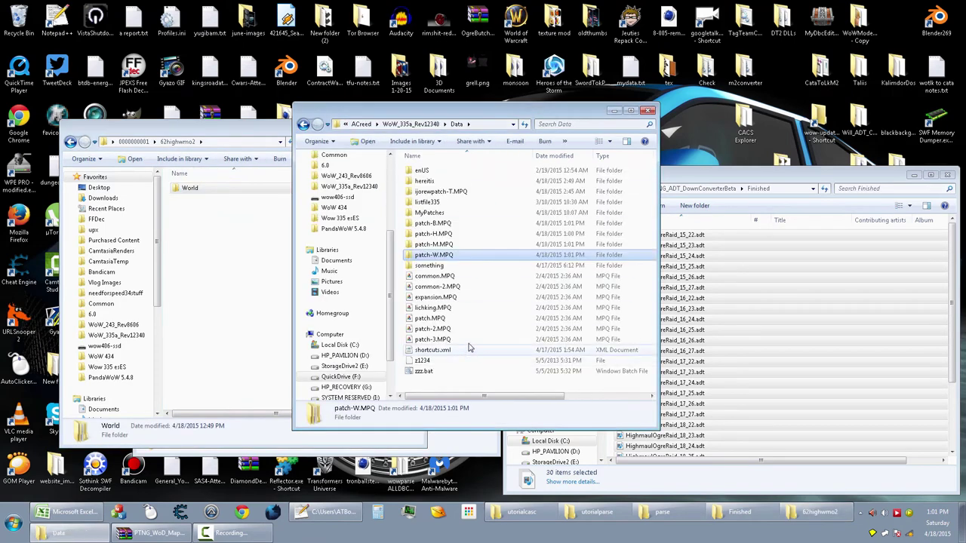
click(436, 236)
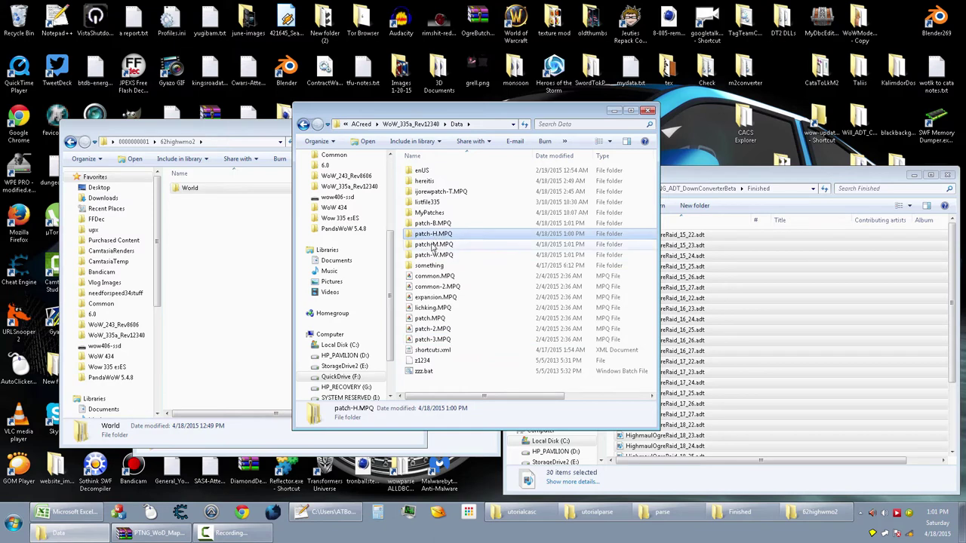
click(435, 245)
click(439, 235)
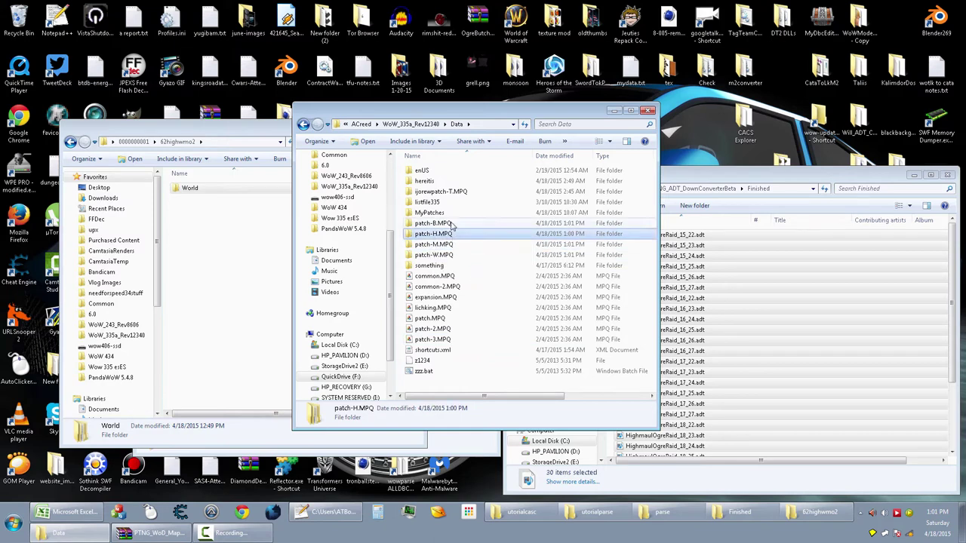
click(445, 223)
click(437, 244)
click(439, 234)
click(234, 239)
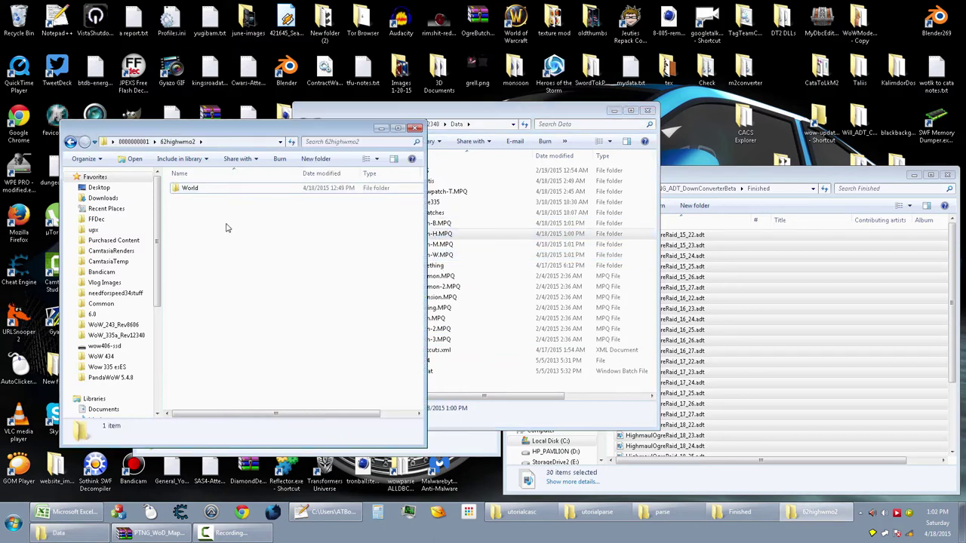
click(134, 142)
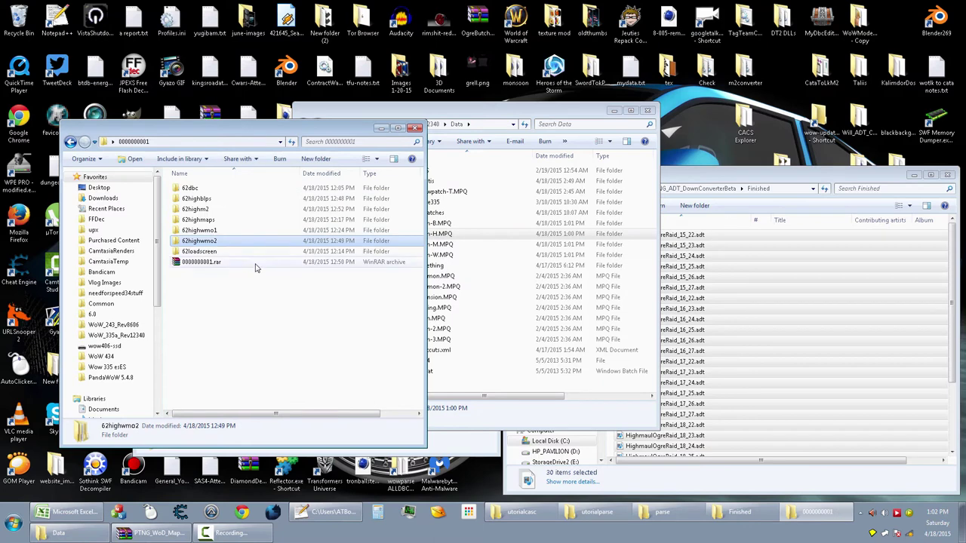
click(266, 320)
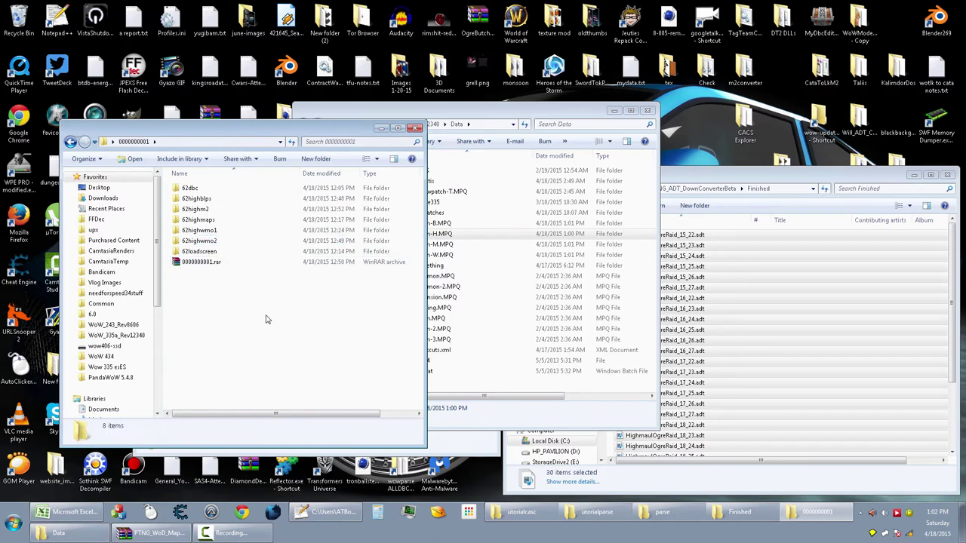
double_click(443, 234)
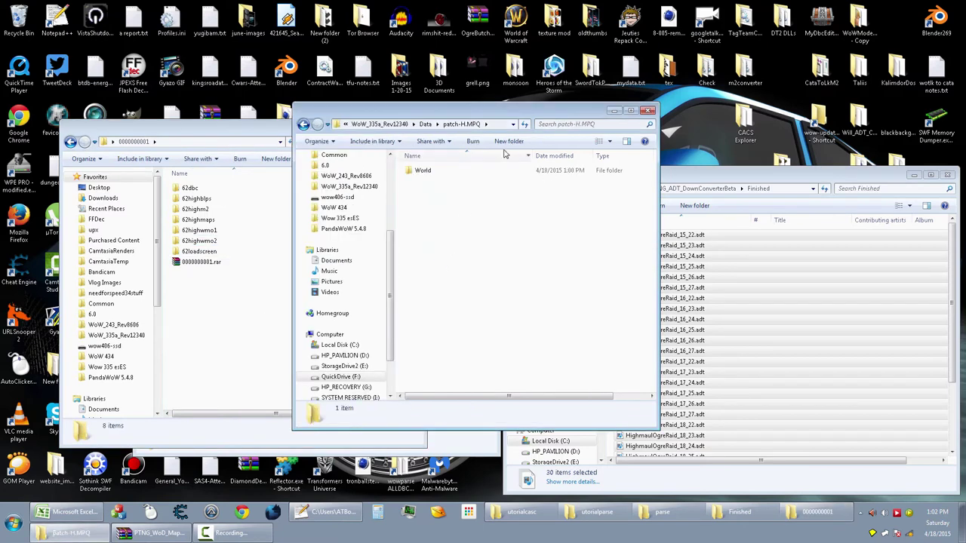
click(505, 142)
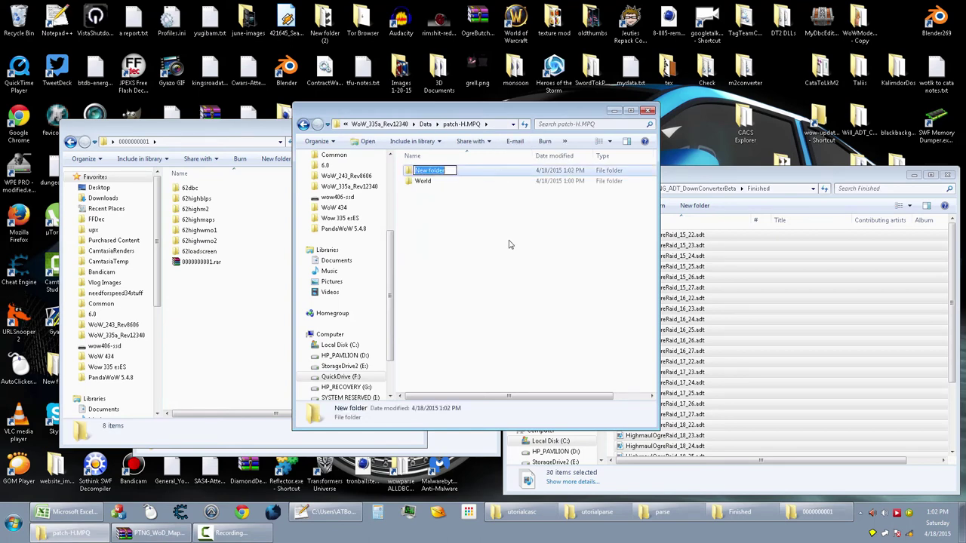
text(DBFilesClient)
key(Return)
key(Return)
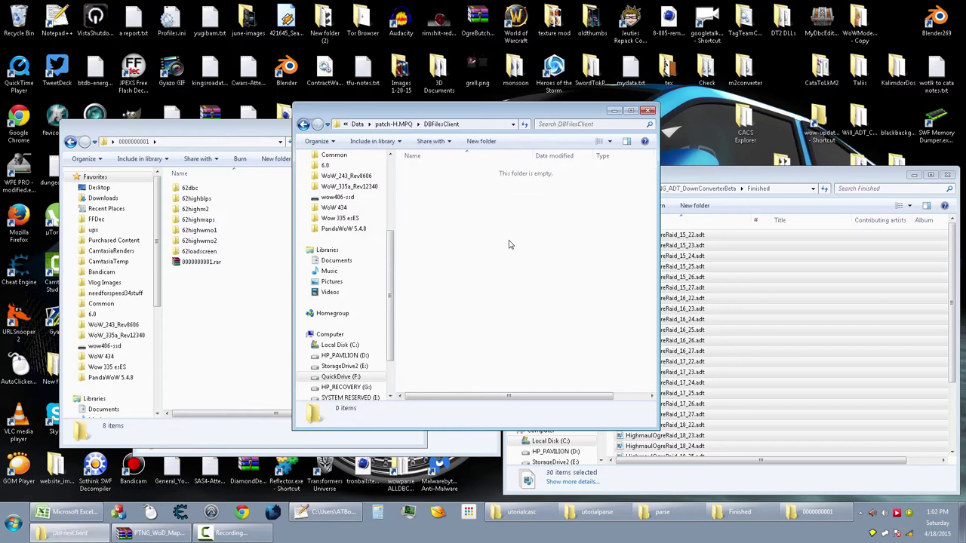
Minimise the Finished window and open the parse folder from the desktop beside the DBFilesClient window.
click(913, 175)
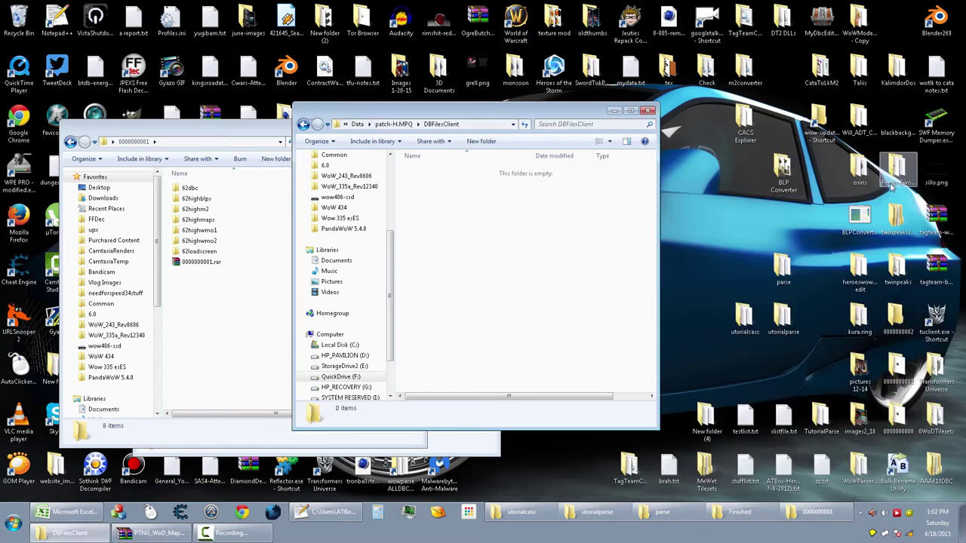
double_click(783, 268)
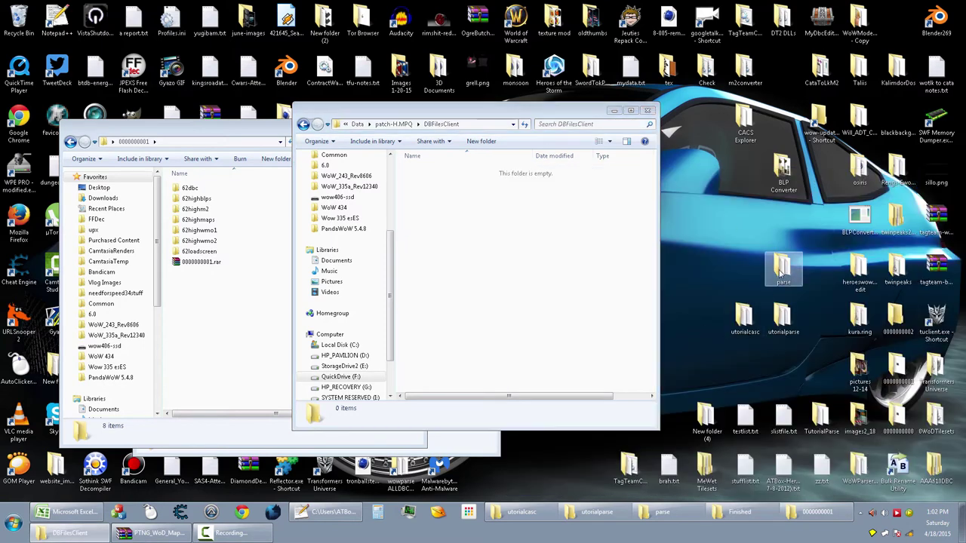
click(324, 512)
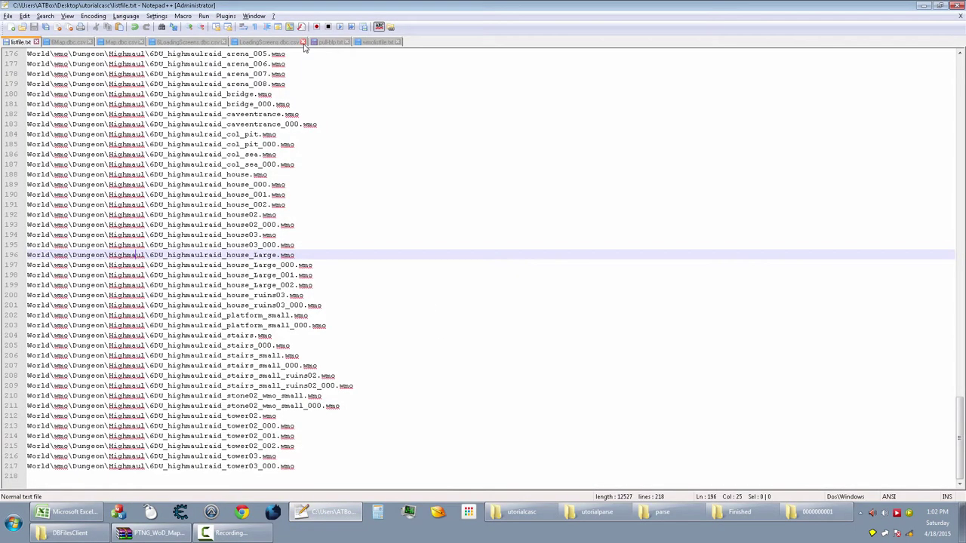
click(325, 512)
click(471, 303)
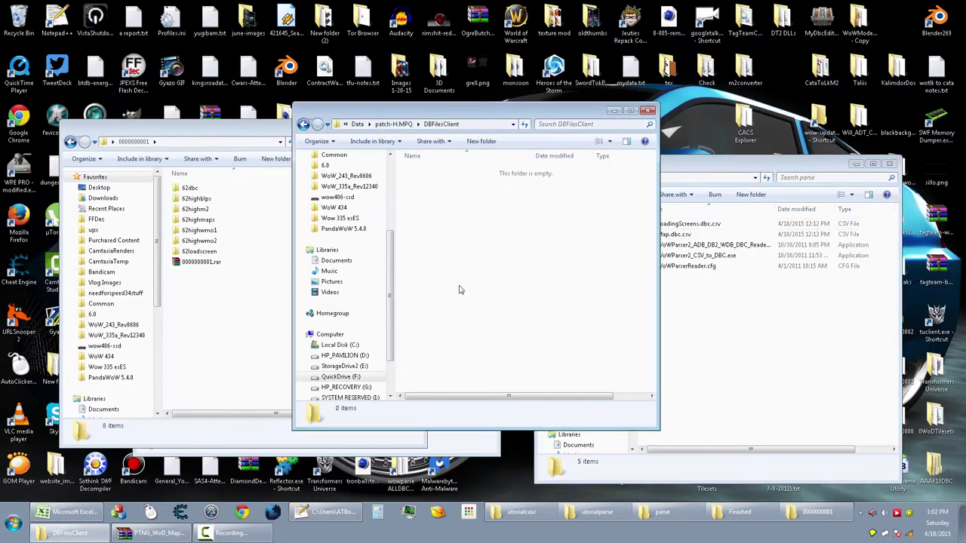
Copy the INTERFACE folder from 62loadscreen into patch-B.MPQ, and go back to DBFilesClient inside patch-H.MPQ.
click(357, 124)
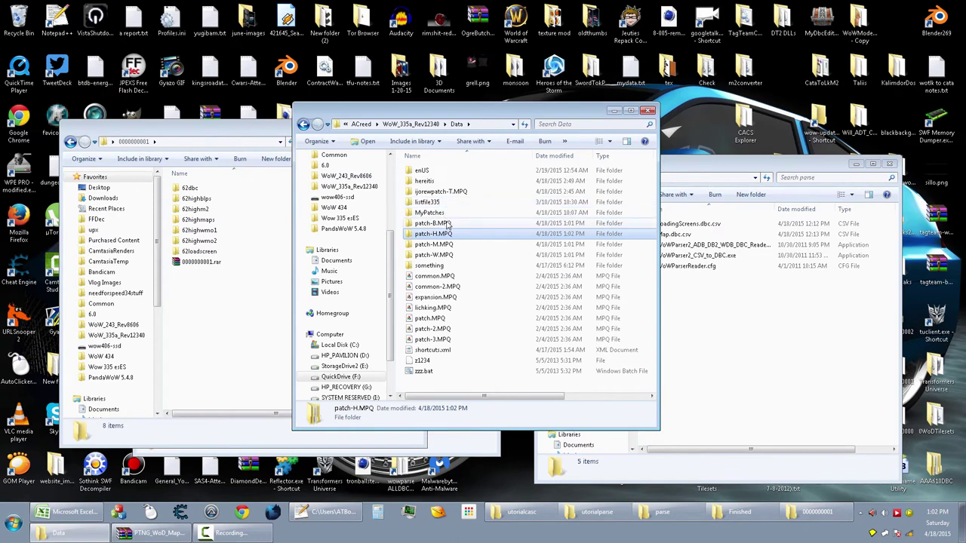
double_click(445, 192)
click(214, 197)
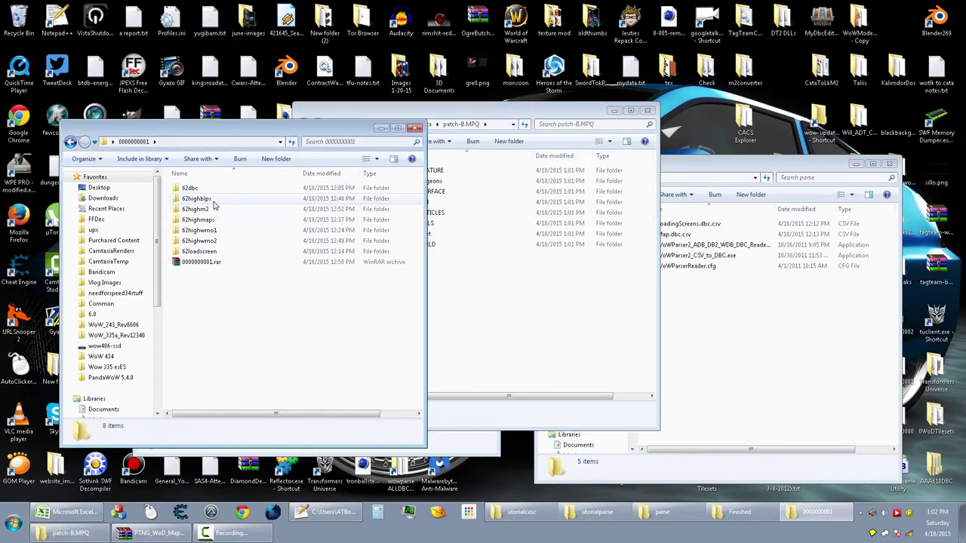
double_click(209, 251)
drag(193, 188, 487, 340)
click(520, 356)
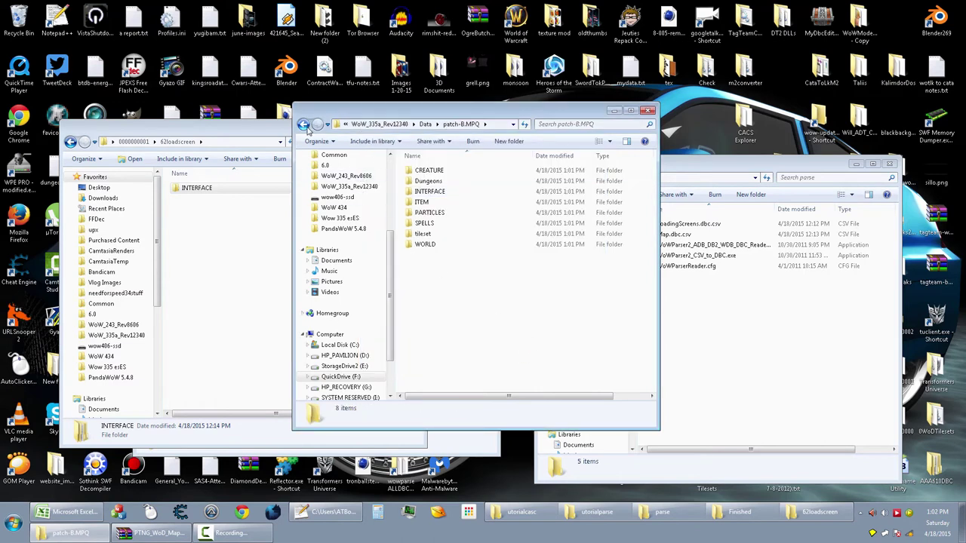
click(305, 126)
click(303, 125)
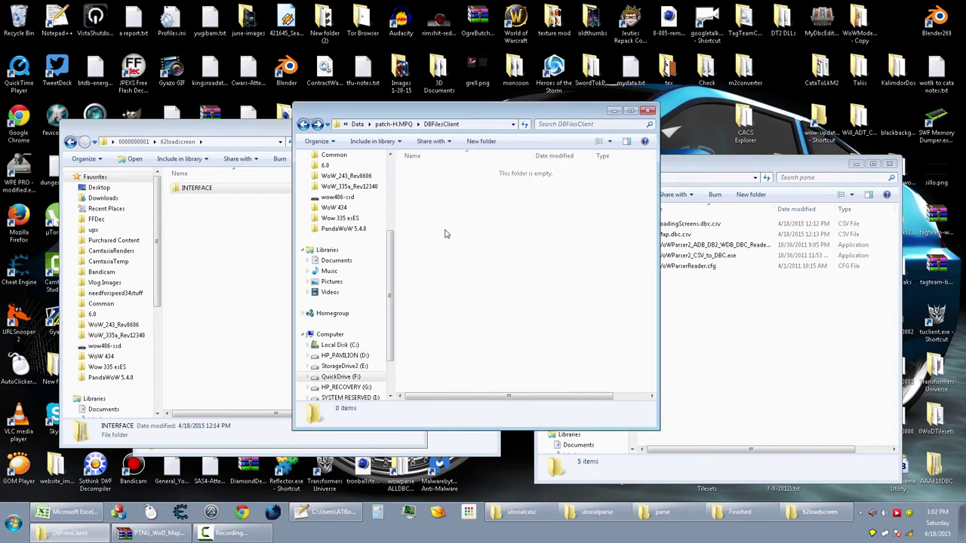
click(230, 235)
click(136, 142)
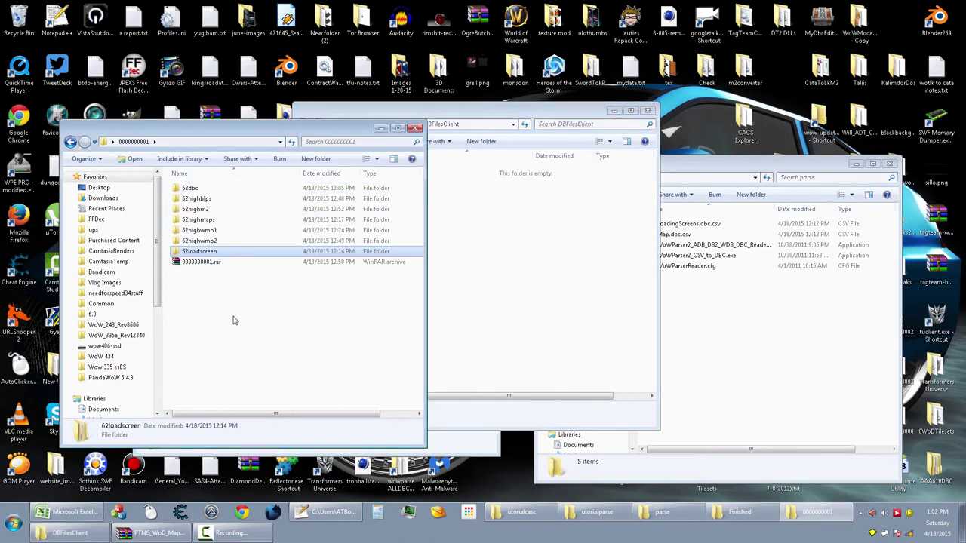
click(380, 128)
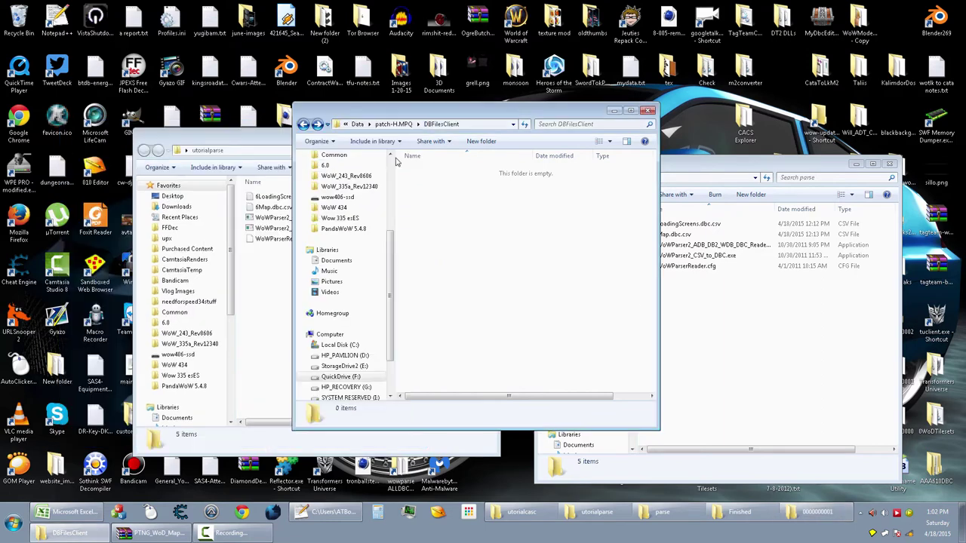
click(742, 341)
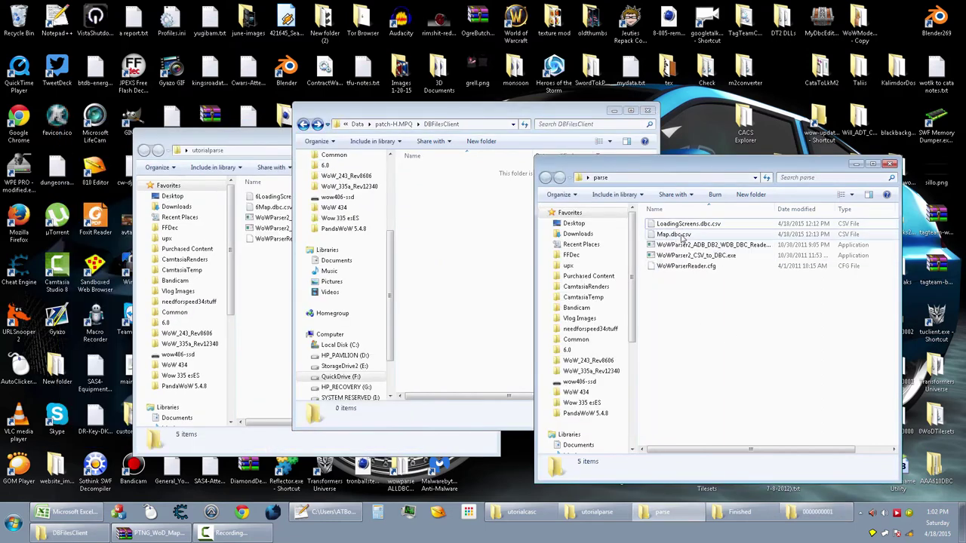
double_click(683, 258)
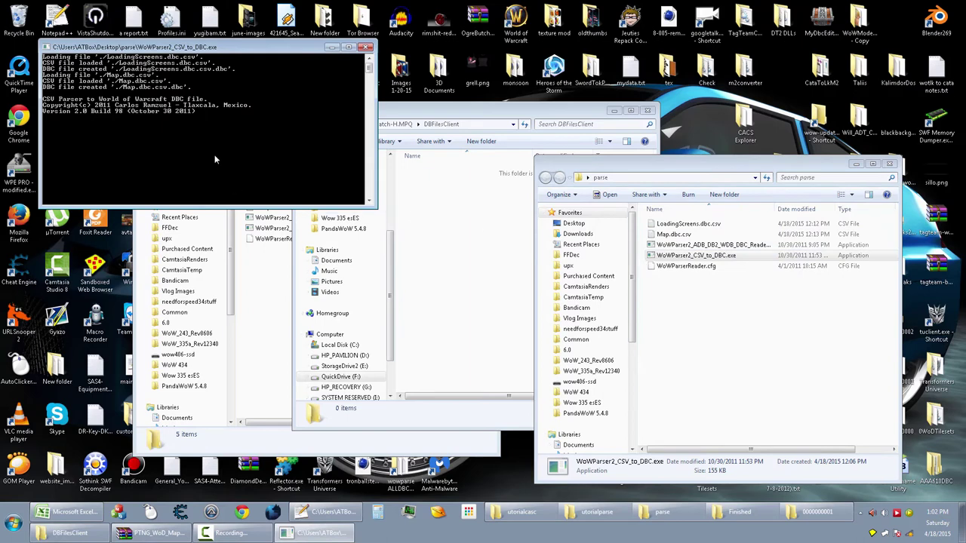
Rename the converted LoadingScreens.dbc.csv.dbc file in the parse folder to LoadingScreens.dbc.
click(683, 236)
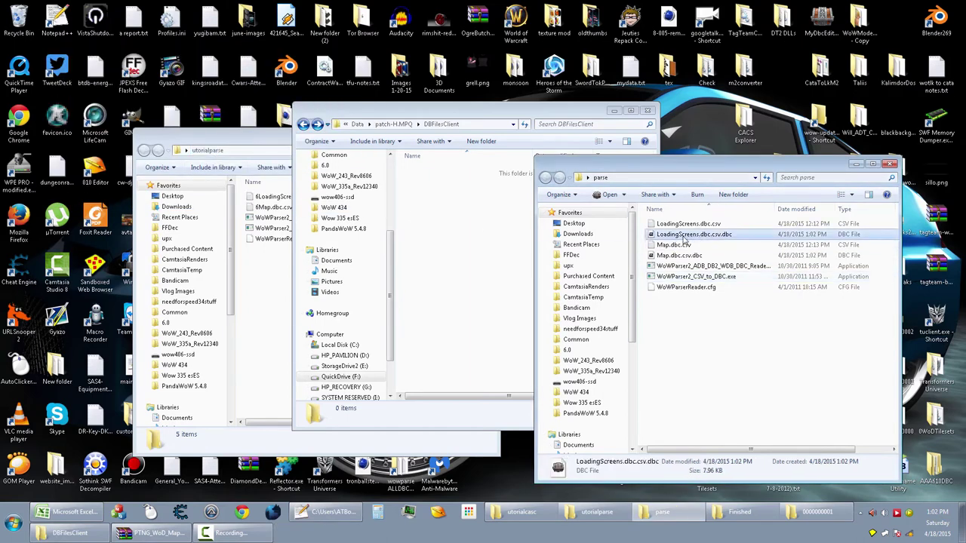
click(712, 237)
key(End)
key(BackSpace)
key(BackSpace)
key(BackSpace)
key(BackSpace)
key(BackSpace)
key(BackSpace)
key(BackSpace)
key(BackSpace)
key(Return)
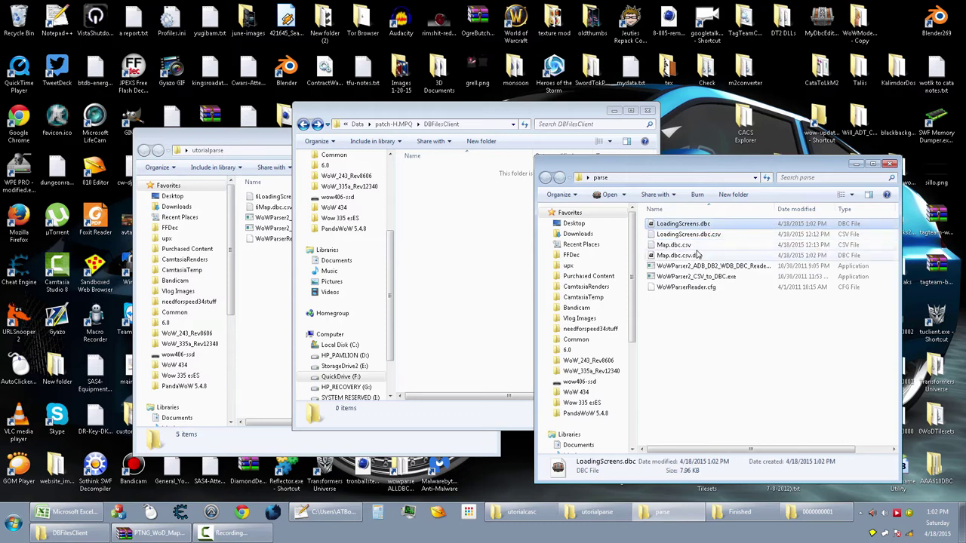
Rename the converted Map.dbc.csv.dbc file in the parse folder to Map.dbc.
click(700, 256)
click(679, 258)
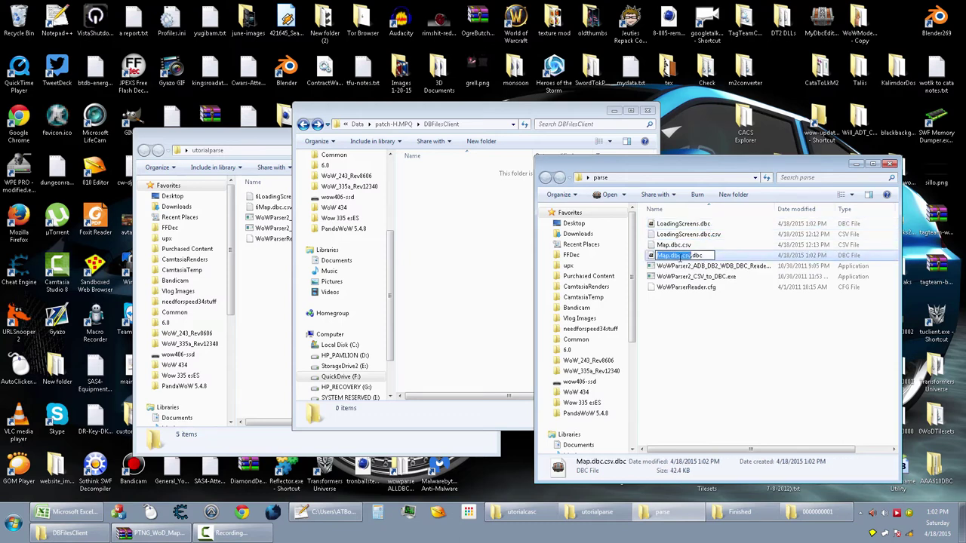
drag(682, 256, 749, 257)
key(BackSpace)
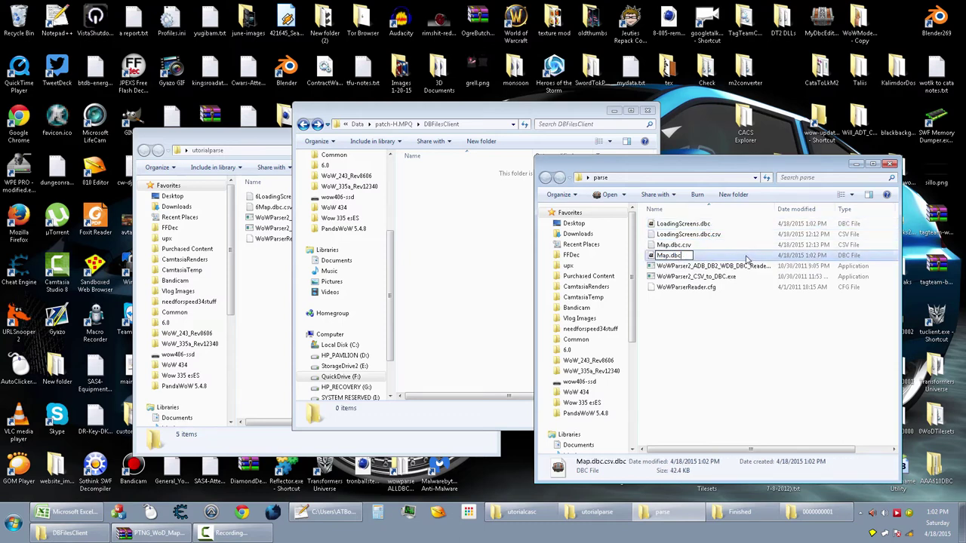
key(Return)
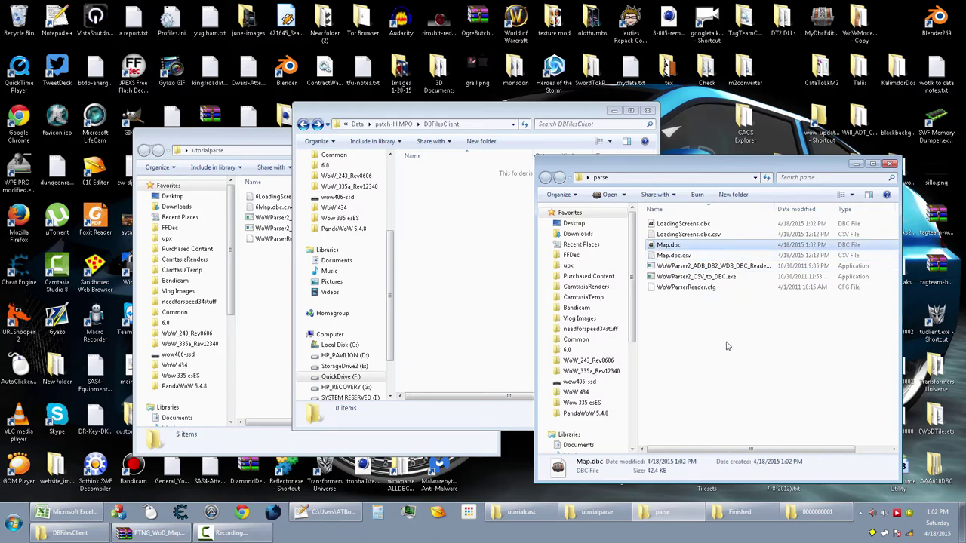
Check the Folder Options view settings for known file extensions, and close the dialog without changing anything.
key(alt)
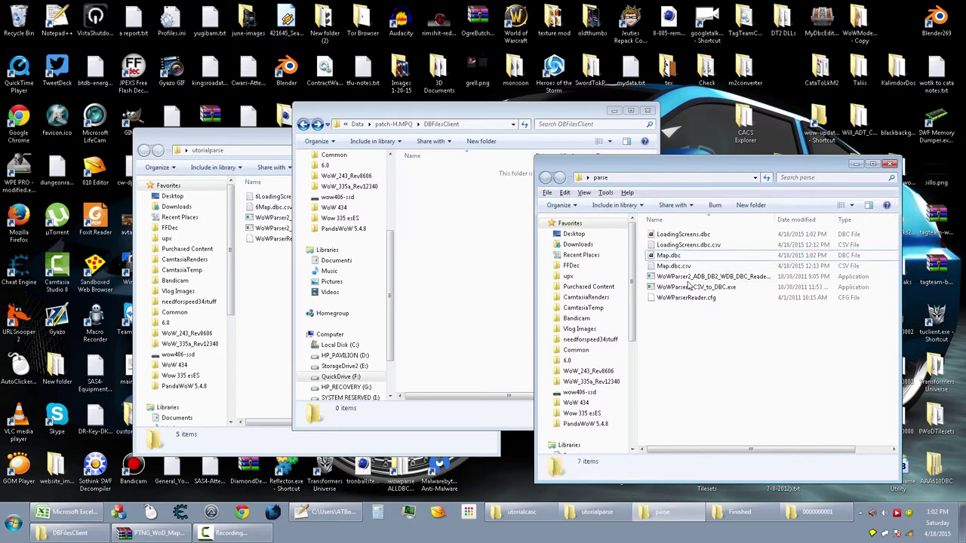
click(605, 192)
click(620, 241)
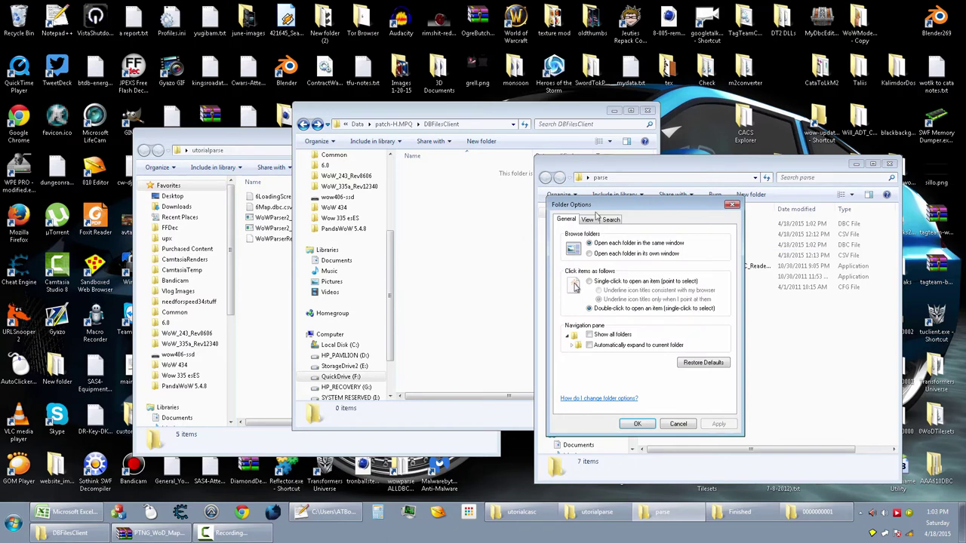
click(592, 218)
drag(628, 206, 430, 207)
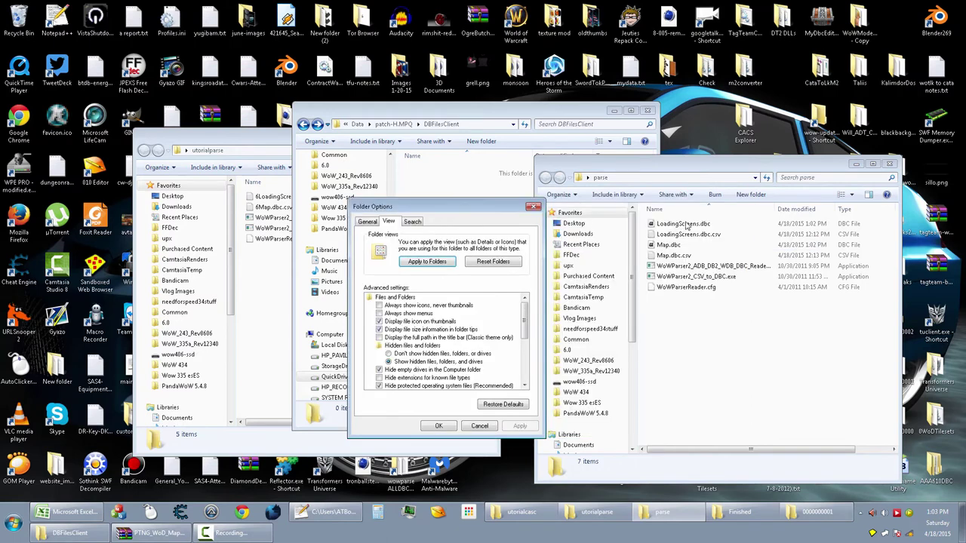
click(480, 426)
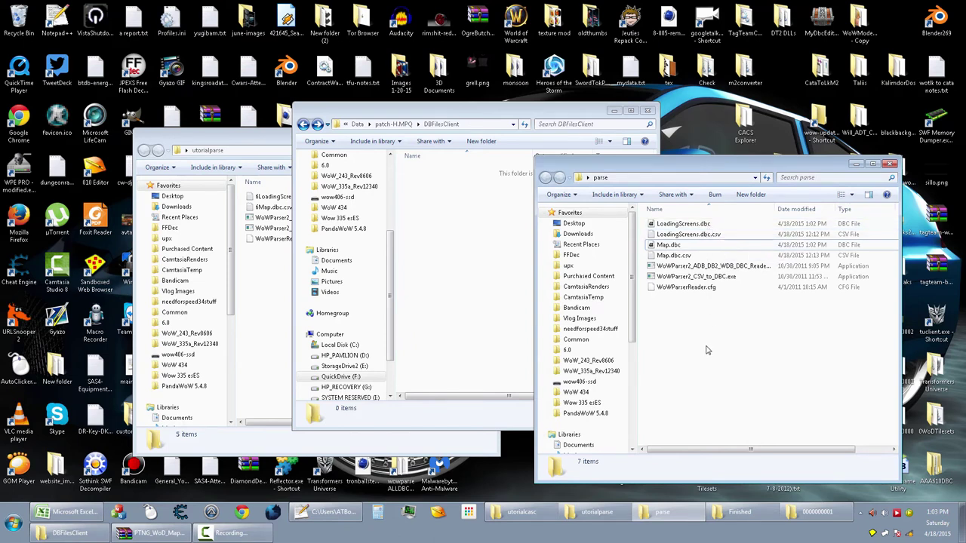
Sort the parse folder by type and copy LoadingScreens.dbc and Map.dbc into DBFilesClient inside patch-H.MPQ.
click(853, 214)
drag(710, 332, 467, 310)
click(466, 315)
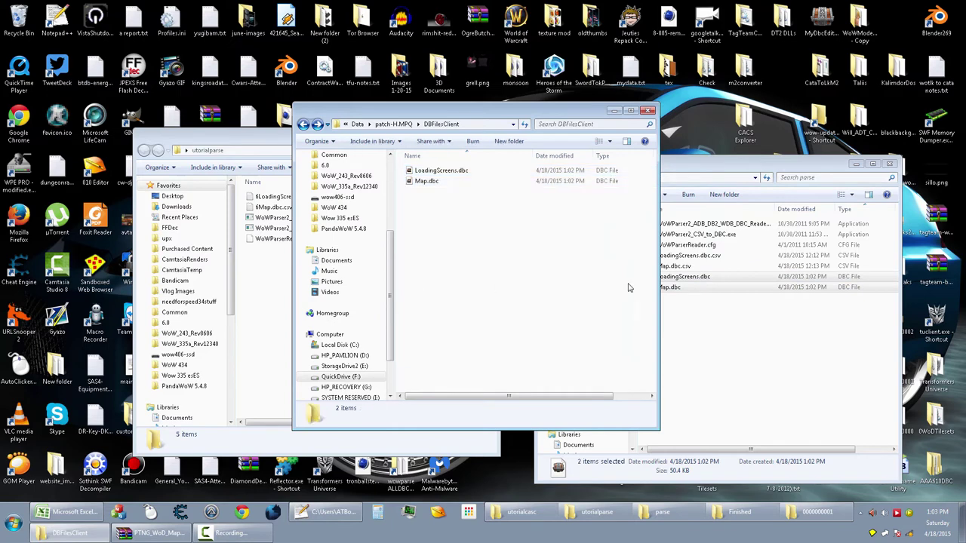
Select Map.dbc in parse, and open the Core\dbc folder of the repack from the Jeuties Repack Control shortcut's file location.
click(666, 289)
click(666, 288)
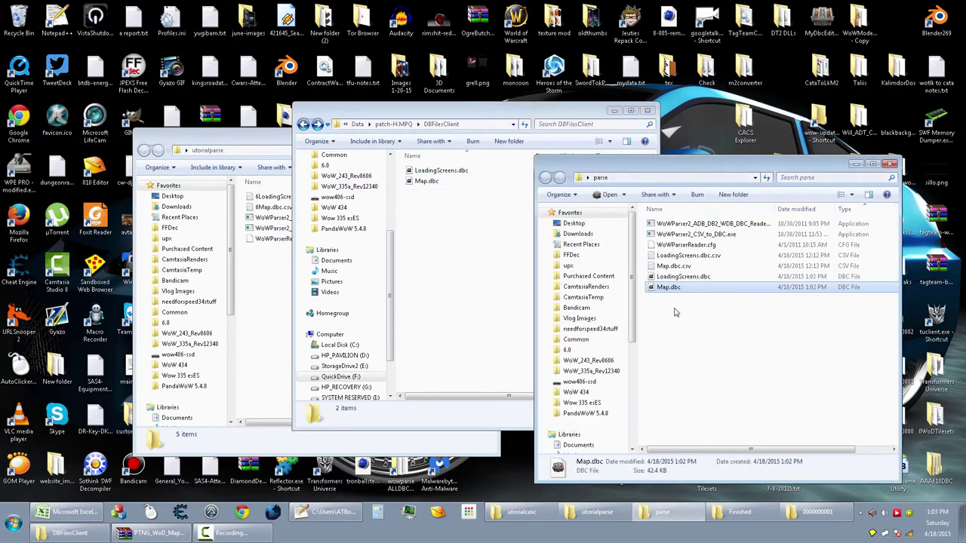
right_click(635, 24)
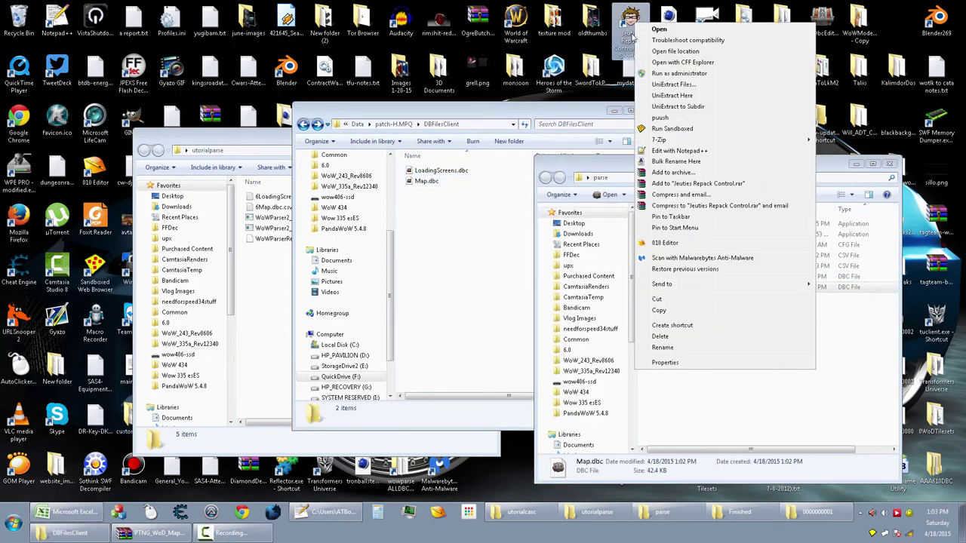
click(662, 52)
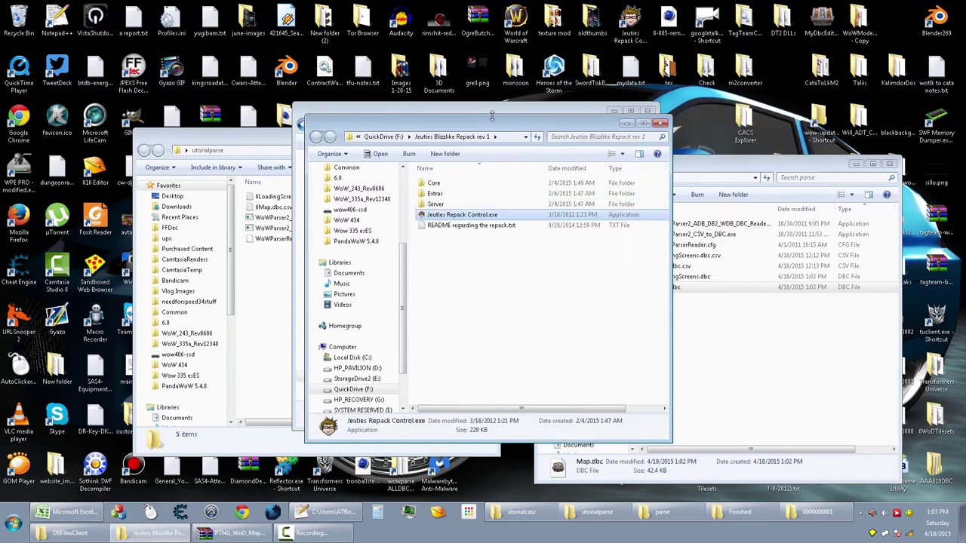
drag(390, 135, 339, 188)
double_click(339, 192)
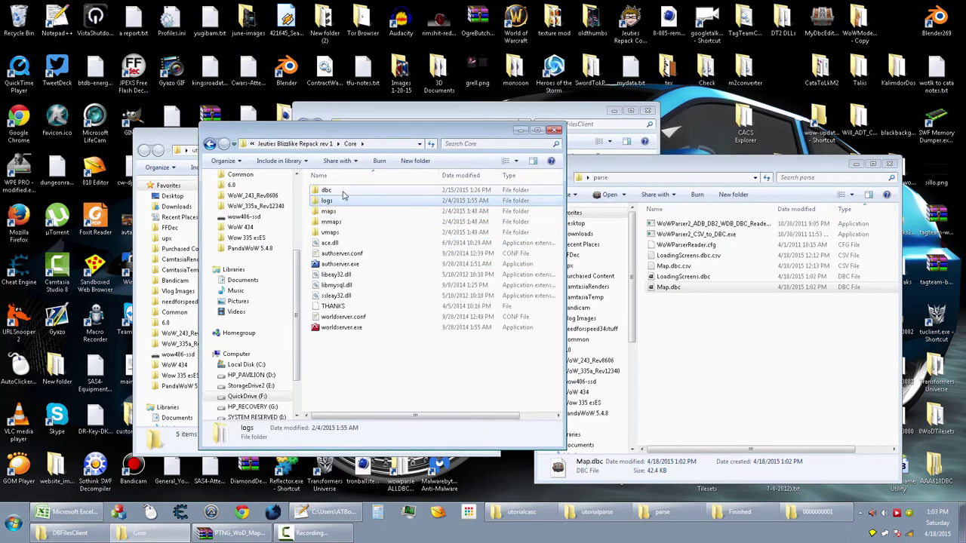
double_click(344, 190)
Copy Map.dbc from the parse folder into the repack's Core\dbc folder and check it in the file list.
drag(668, 292, 471, 366)
click(466, 214)
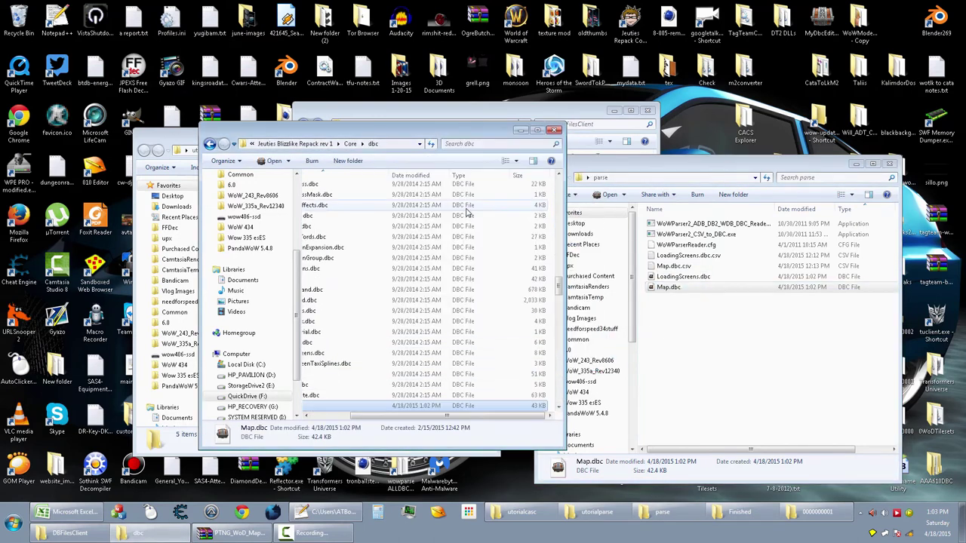
drag(467, 415, 429, 415)
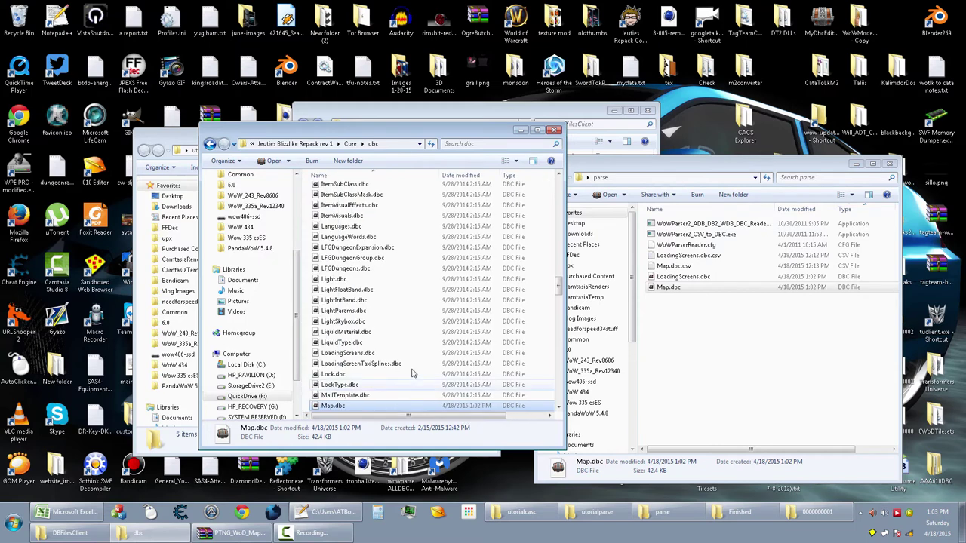
scroll(379, 383, down, 1)
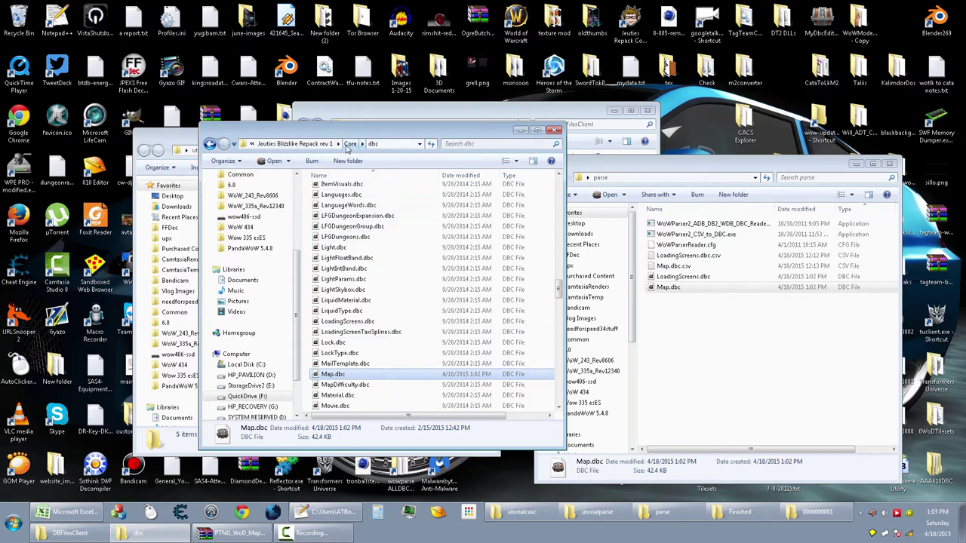
Launch Jeuties Repack Control.exe from the repack's main folder and start the MySQL, Auth and World servers.
click(298, 143)
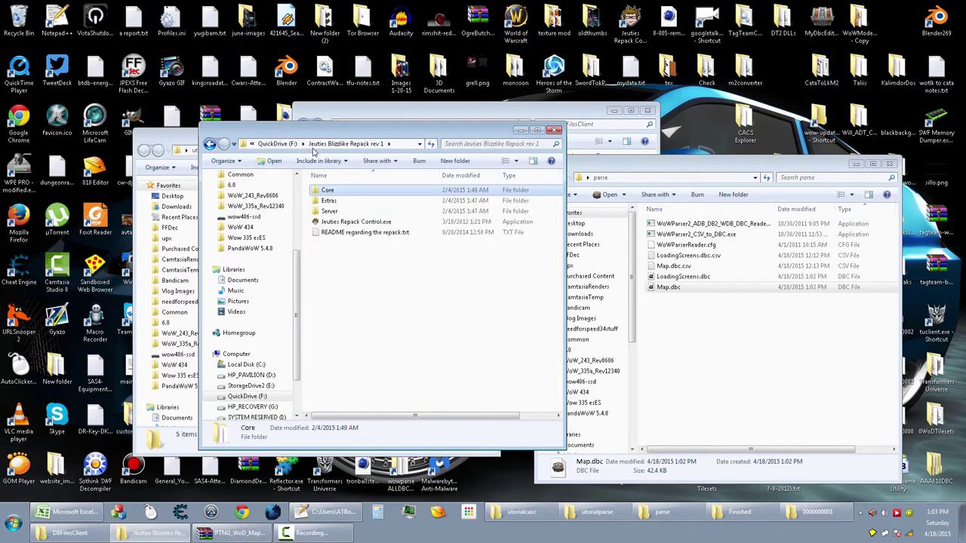
double_click(334, 224)
click(161, 151)
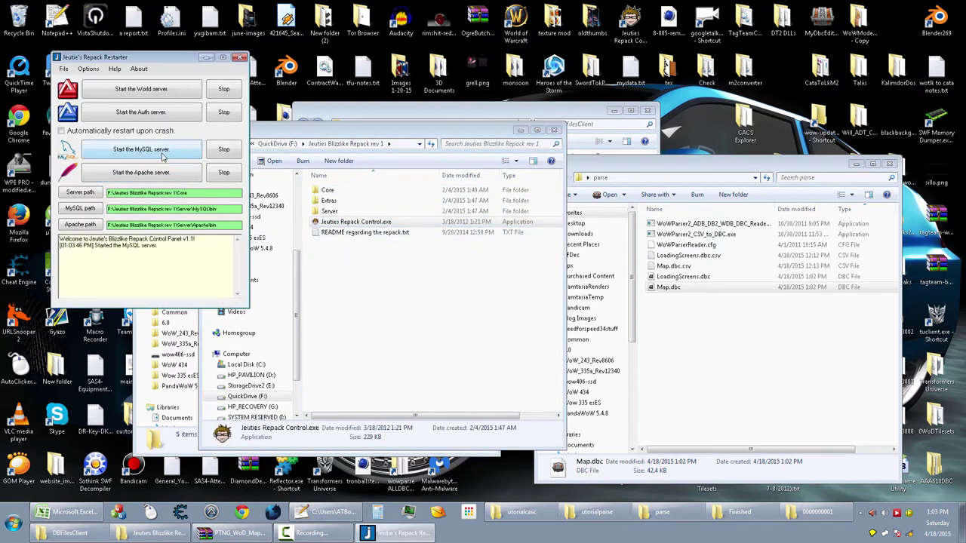
click(171, 118)
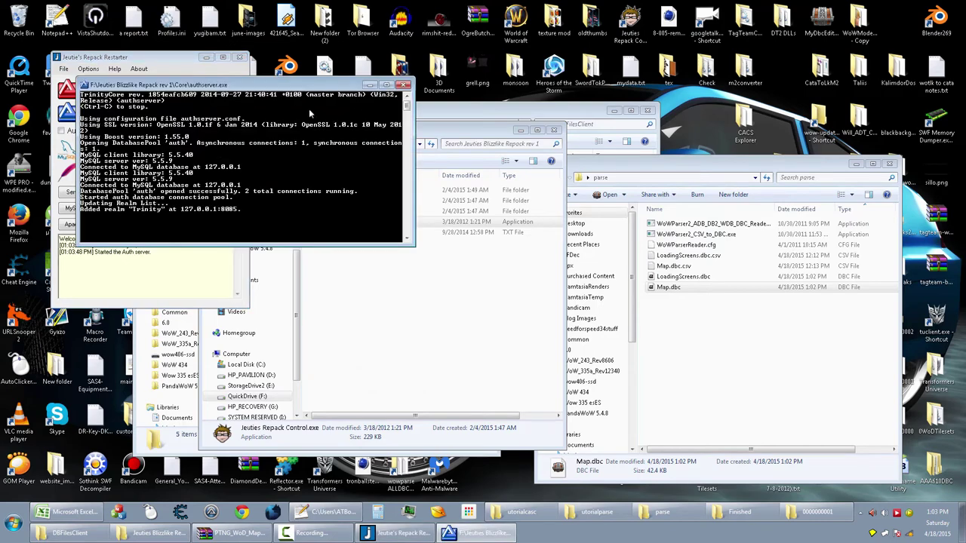
click(369, 86)
click(170, 92)
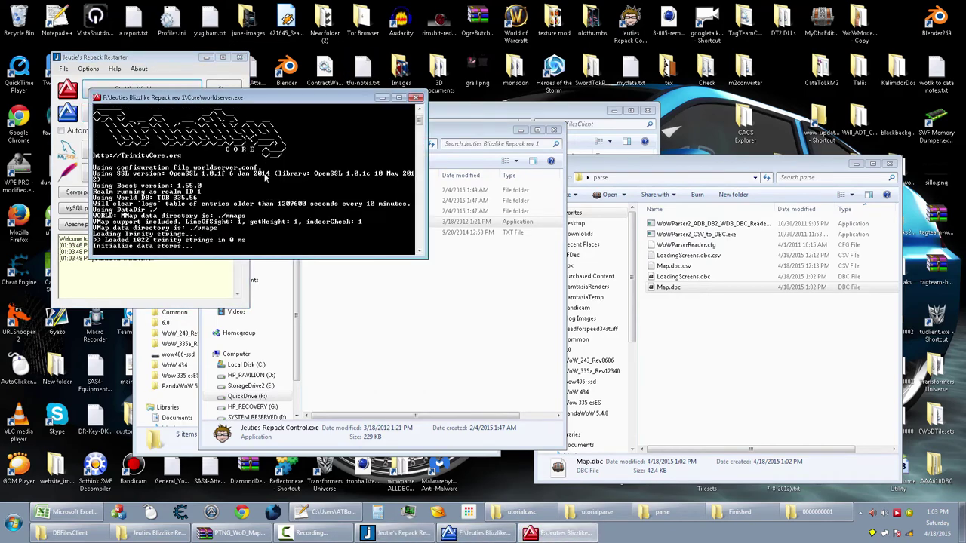
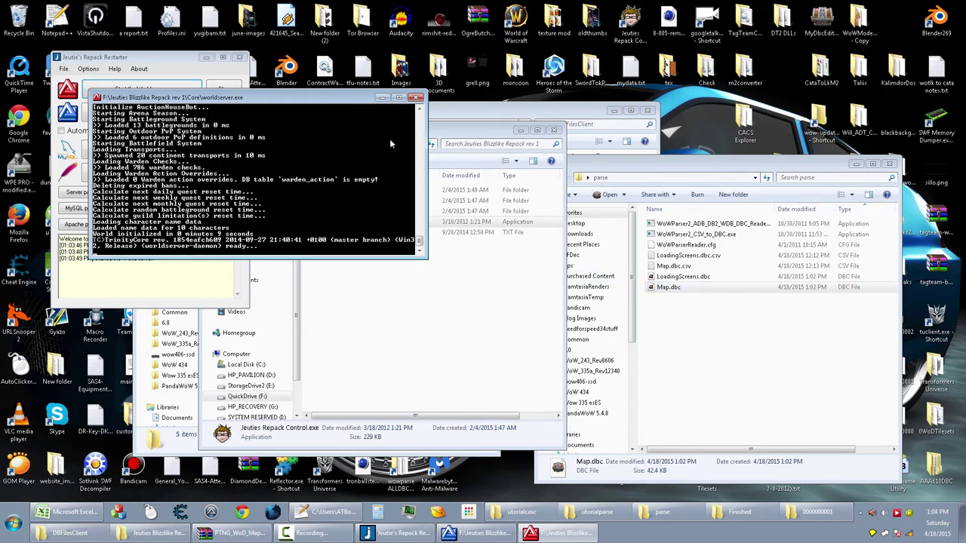
Close the world server console, and open SQLyog and connect with the saved Ascent Repacks connection.
click(415, 97)
click(14, 522)
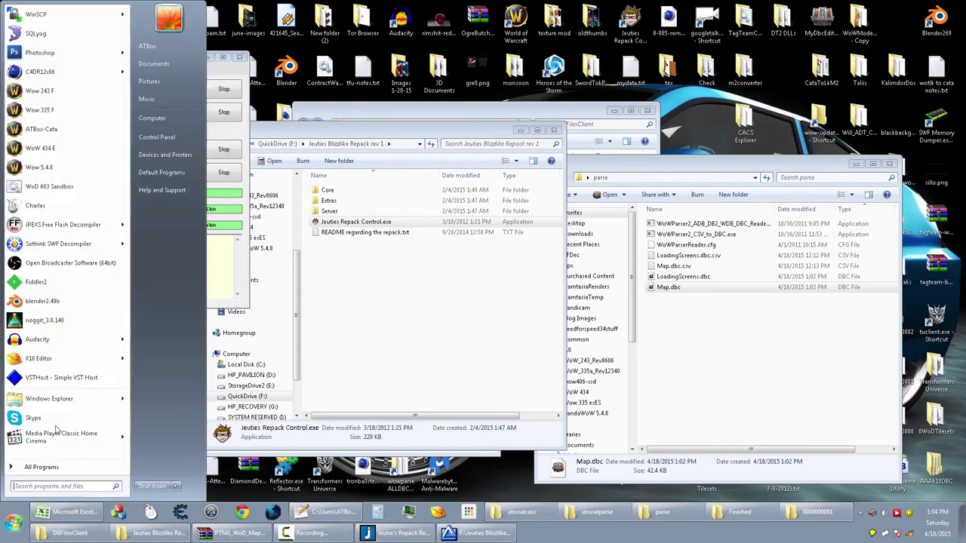
click(36, 34)
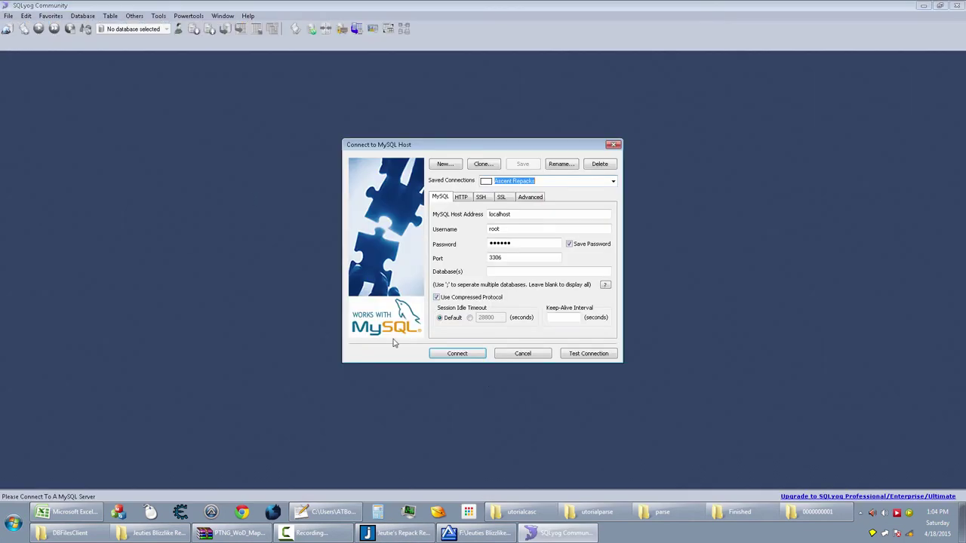
click(457, 354)
Expand the tables of the world database and filter them by "instance".
click(7, 131)
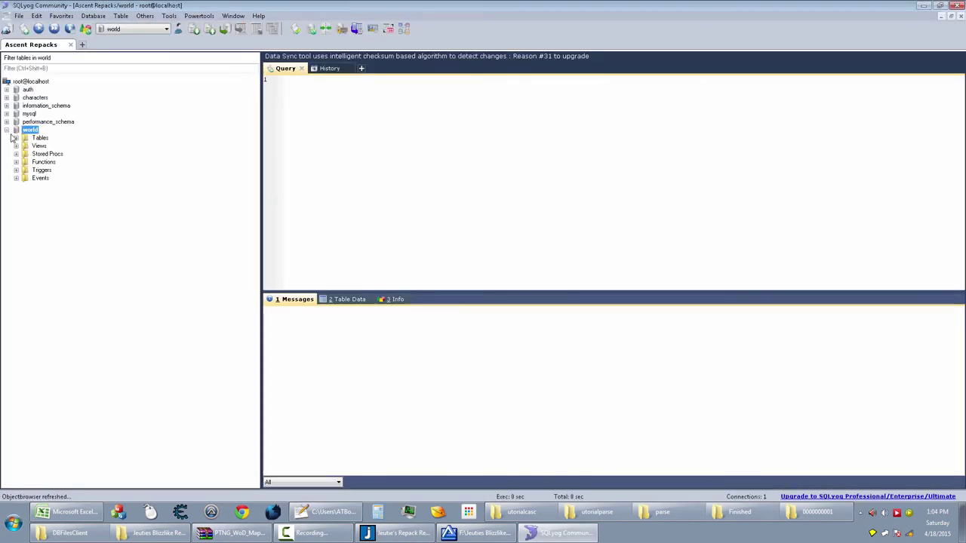
click(16, 138)
text(i)
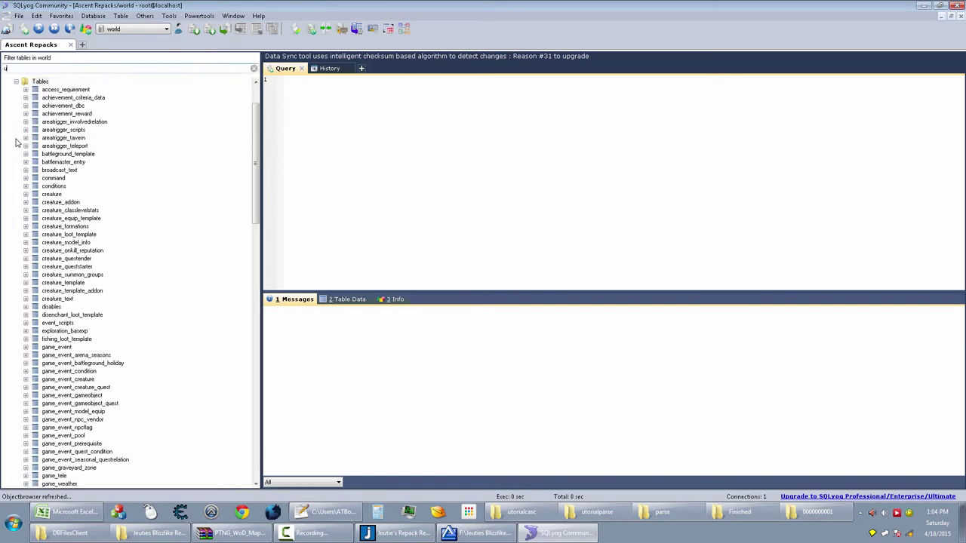
text(nitance_encounters)
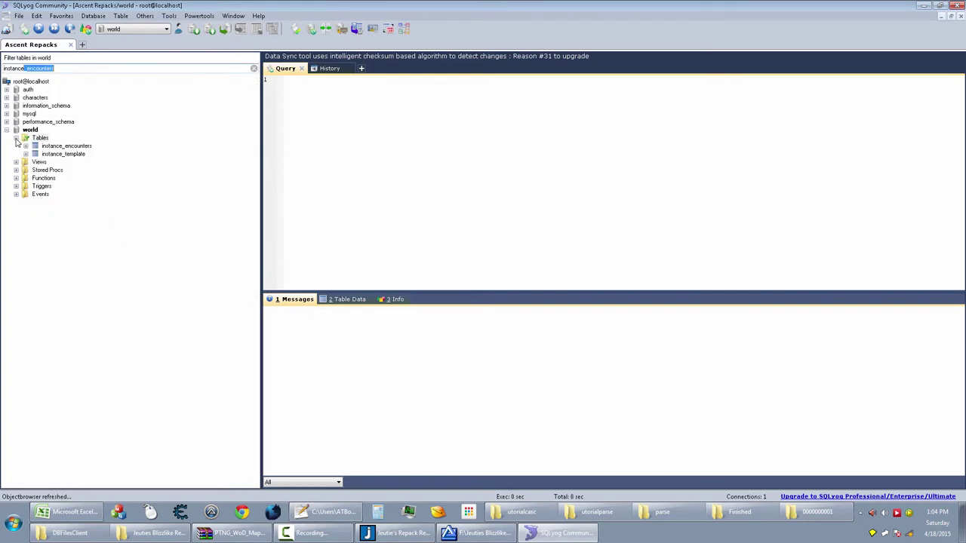
Show the data of the instance_template table and select the empty new row at its end.
click(68, 155)
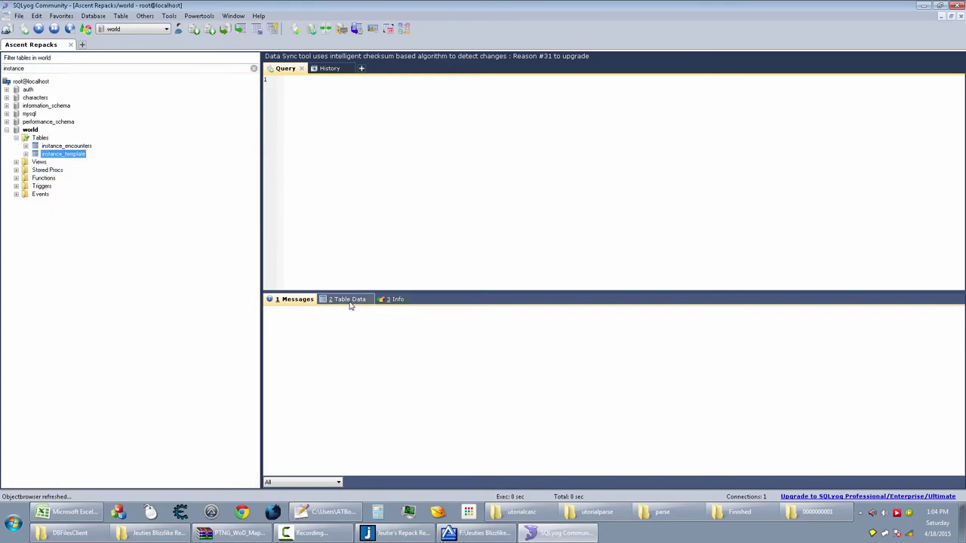
click(347, 299)
scroll(512, 463, down, 20)
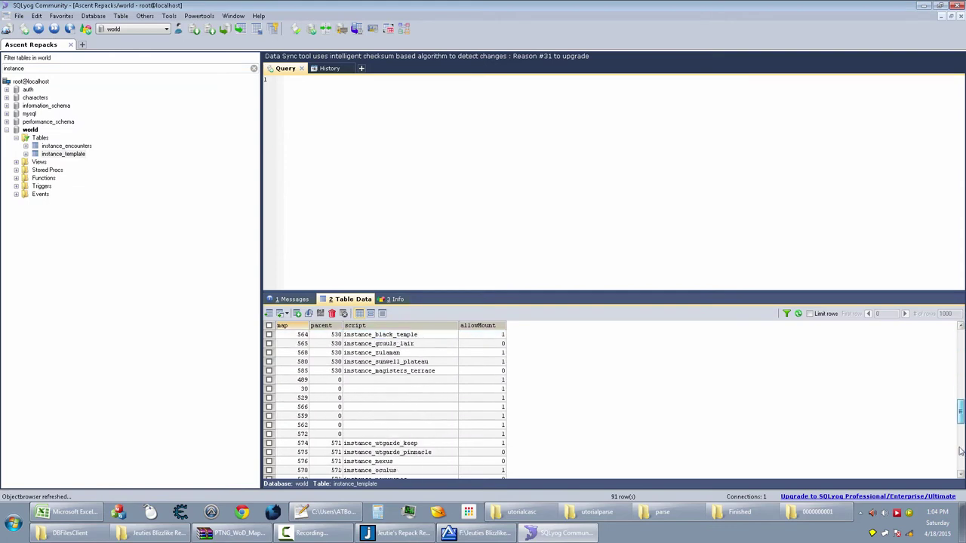
click(323, 460)
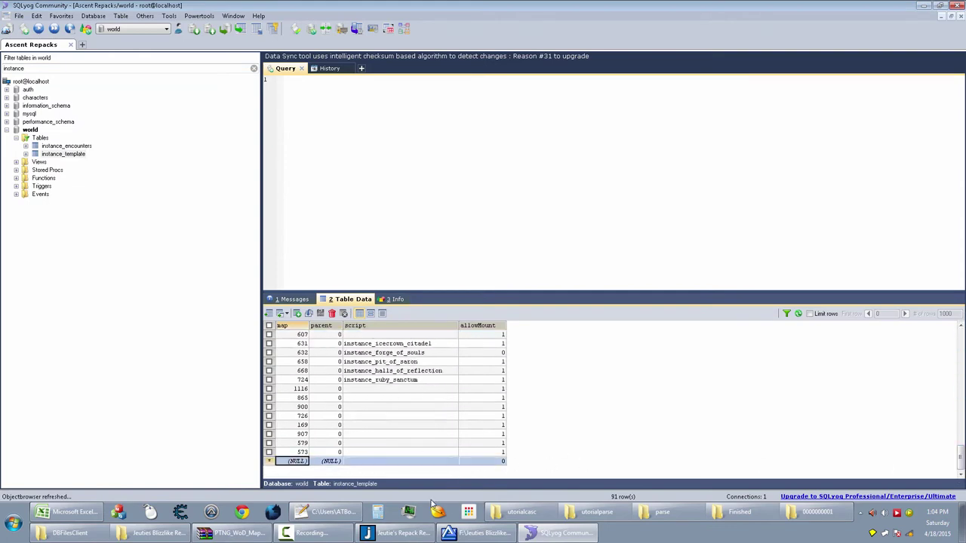
Switch to Notepad++ and copy the map ID 1228 from the HighmaulOgreRaid line in Map.dbc.csv.
click(332, 512)
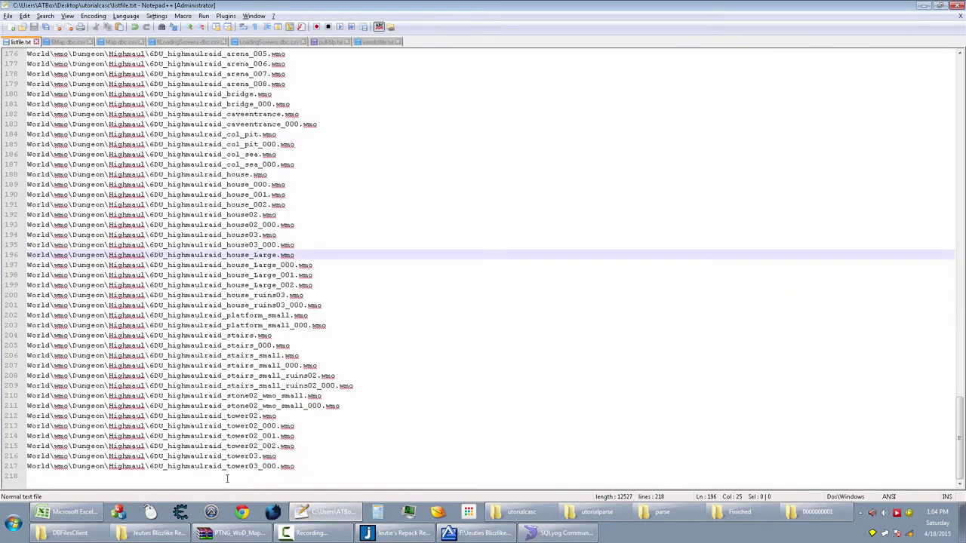
click(119, 43)
double_click(34, 456)
key(ctrl+c)
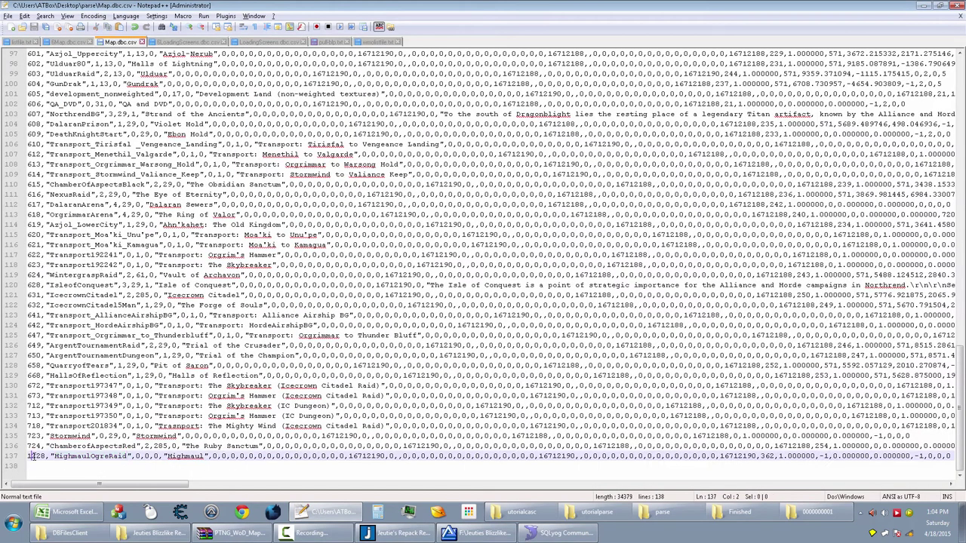
In SQLyog, add and save an instance_template row with map 1228, parent 0, an empty script and allowMount 1.
key(alt+Tab)
key(ctrl+v)
click(326, 461)
key(Tab)
key(Tab)
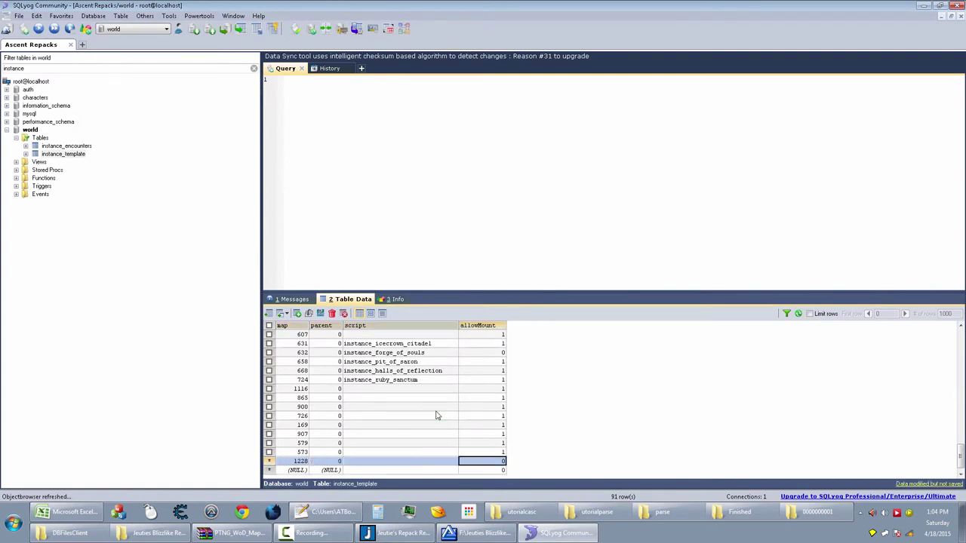
text(1)
key(Up)
key(shift+Tab)
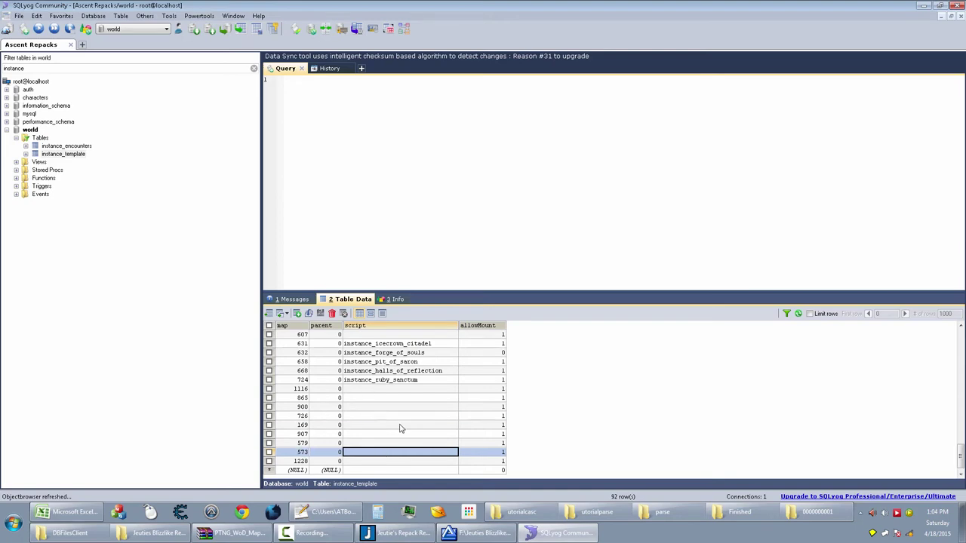
Minimize SQLyog, start the World server from Jeutie's Repack Restarter, and clear the repack folder window out of the way.
click(922, 6)
click(921, 5)
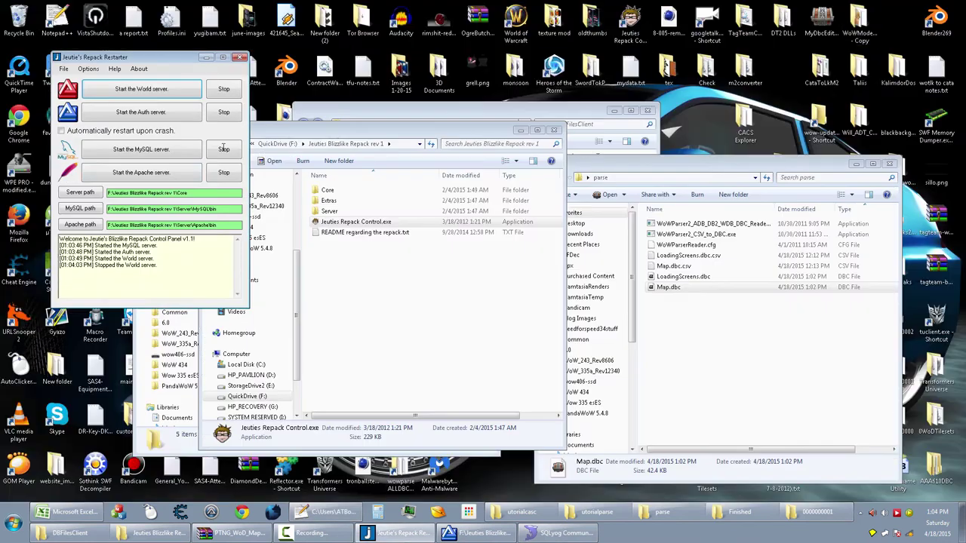
click(173, 91)
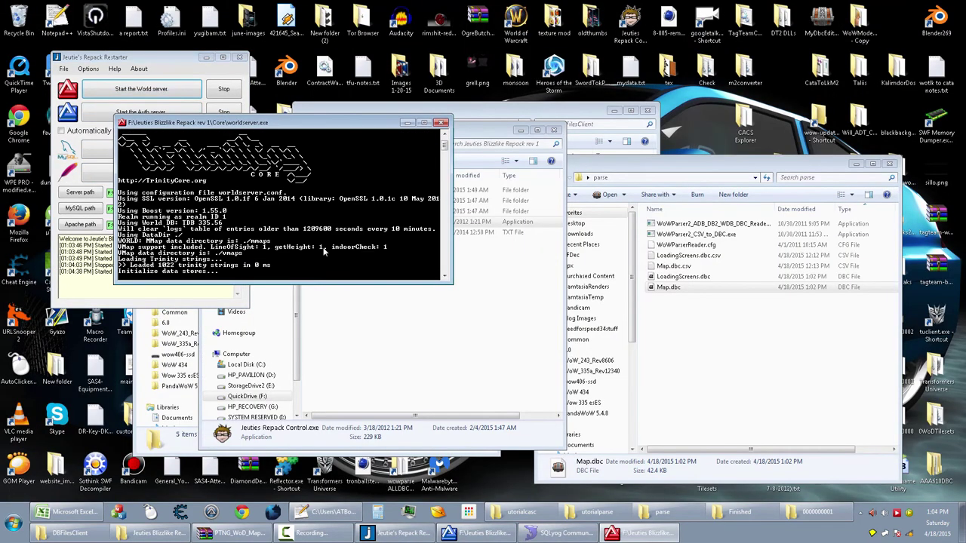
click(426, 326)
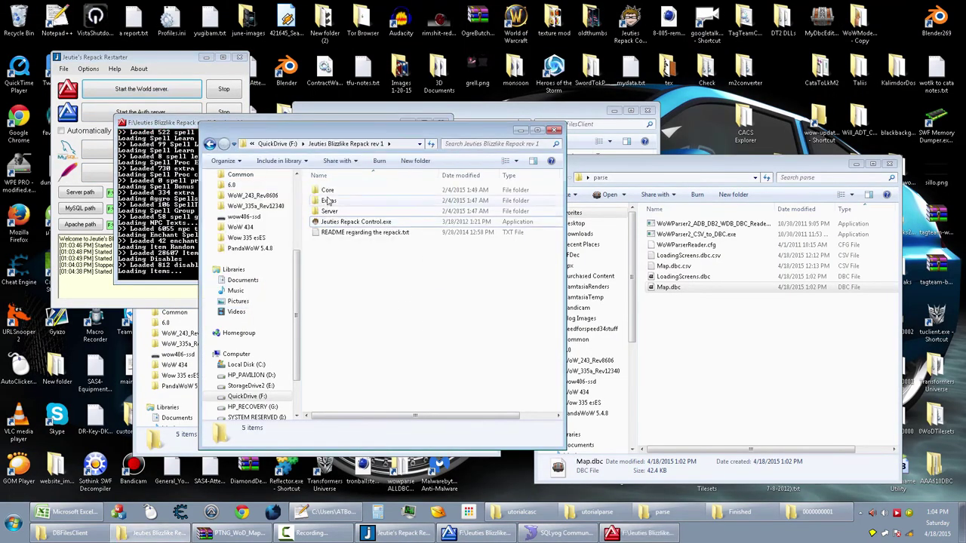
click(520, 130)
click(435, 158)
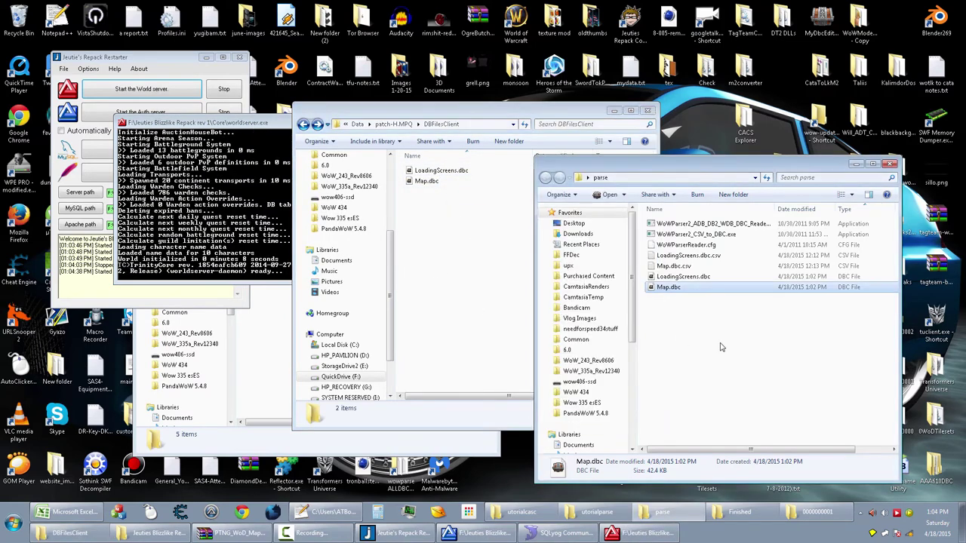
Browse from DBFilesClient to the World\Maps\HighmaulOgreRaid folder inside patch-H.MPQ.
click(446, 295)
key(BackSpace)
double_click(421, 181)
double_click(434, 172)
double_click(440, 172)
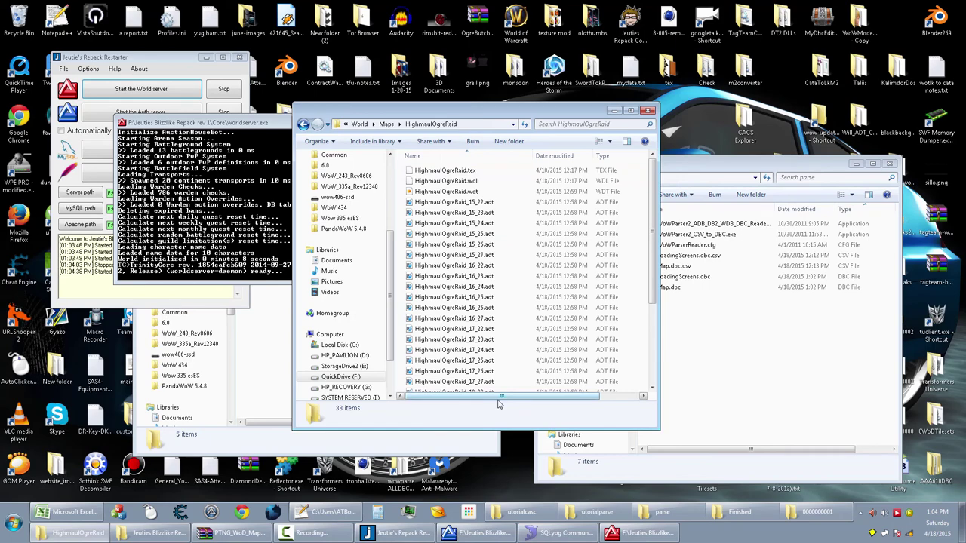
Open adt-position-calculator.xlsx from the PTNG WoD Map ADT DownPorter toolset archive.
click(239, 536)
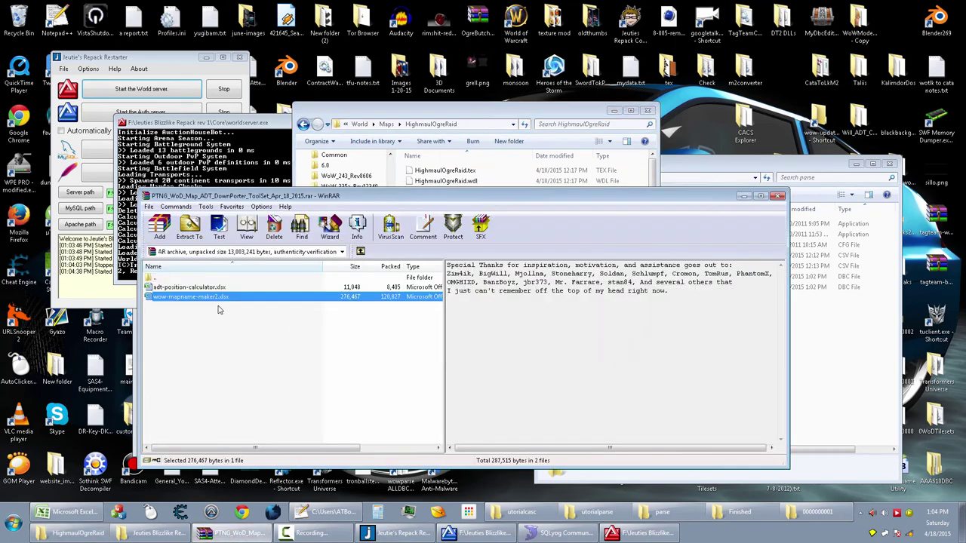
click(180, 289)
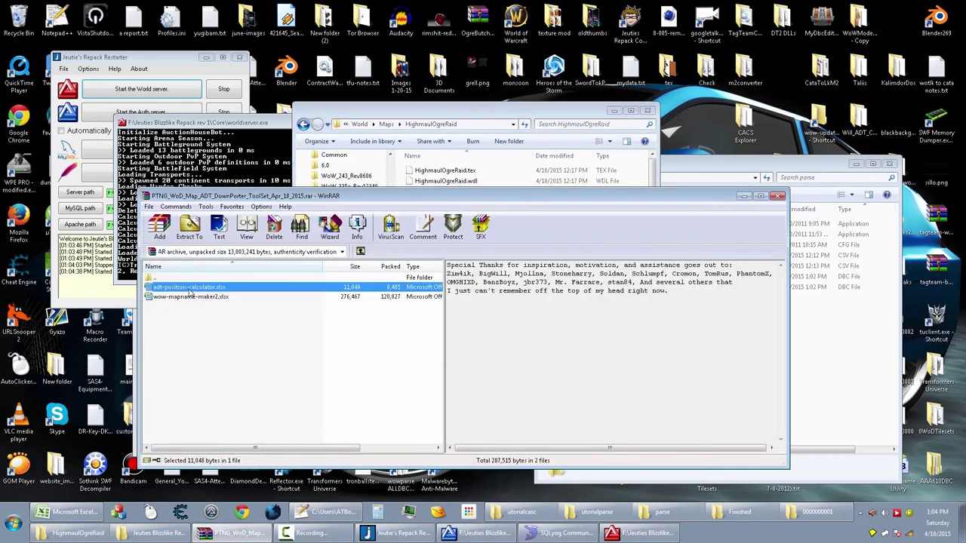
double_click(188, 287)
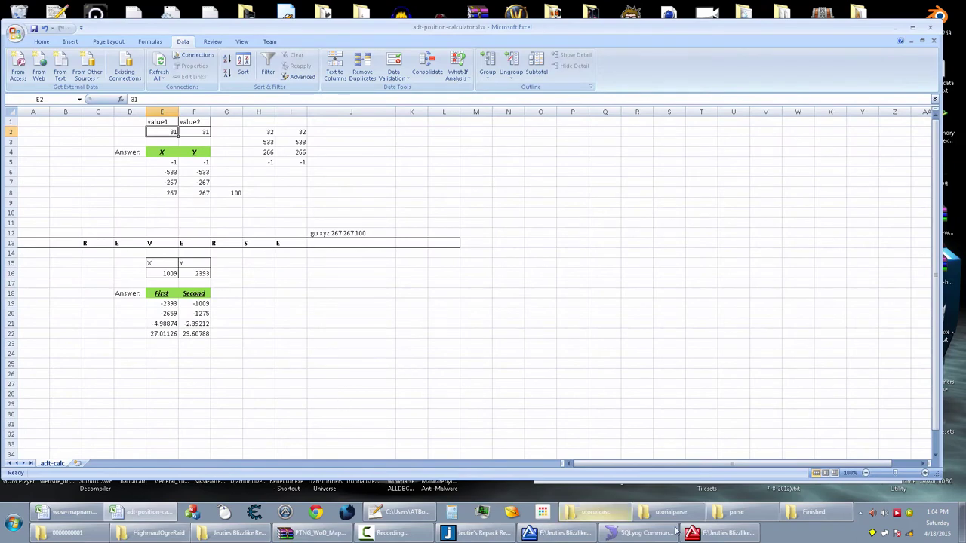
Pick HighmaulOgreRaid_16_27.adt in the HighmaulOgreRaid folder as the tile to calculate, and widen the folder window.
right_click(664, 513)
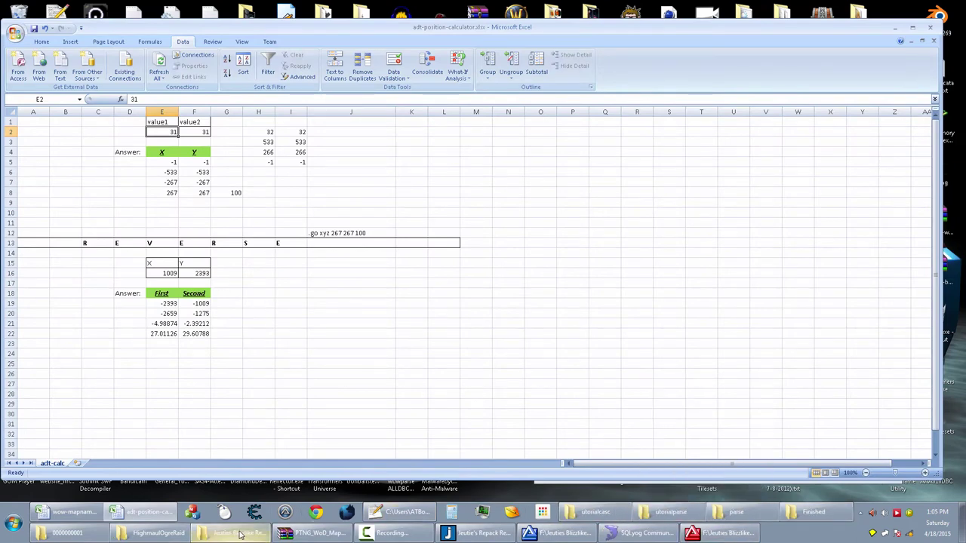
click(154, 533)
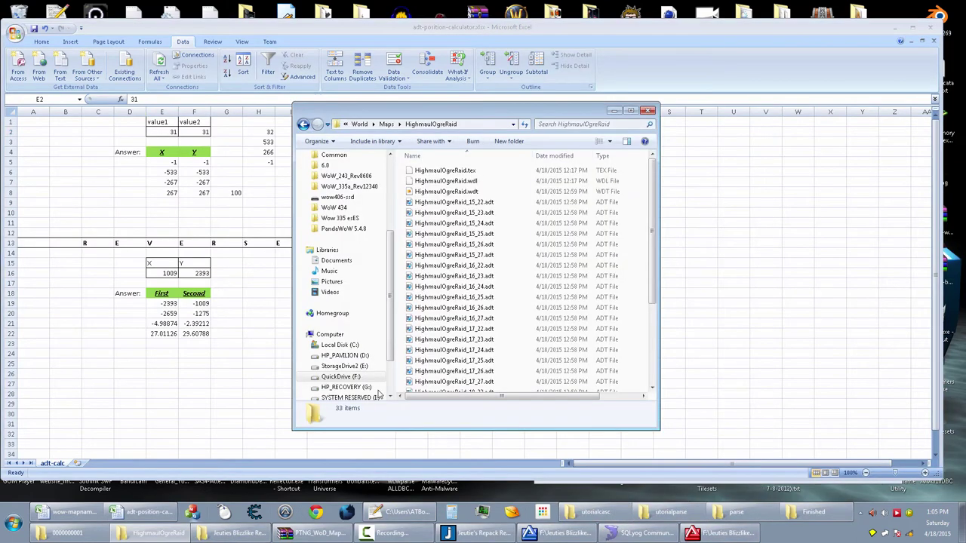
click(507, 324)
scroll(507, 325, down, 4)
drag(658, 357, 749, 357)
scroll(679, 225, up, 3)
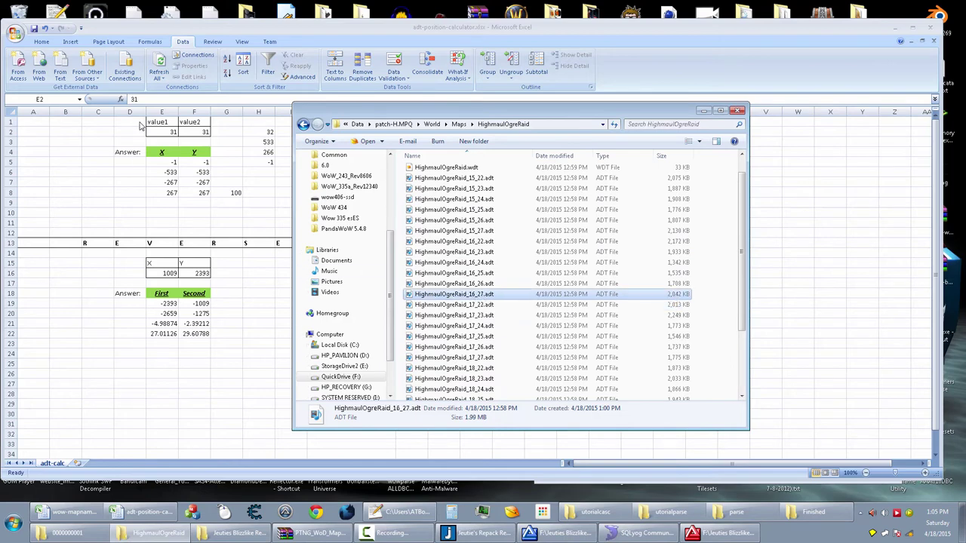
Enter 16 as value1 and 27 as value2 in the position calculator, and copy the generated .go xyz command.
click(165, 132)
text(16)
key(Tab)
text(27)
key(Return)
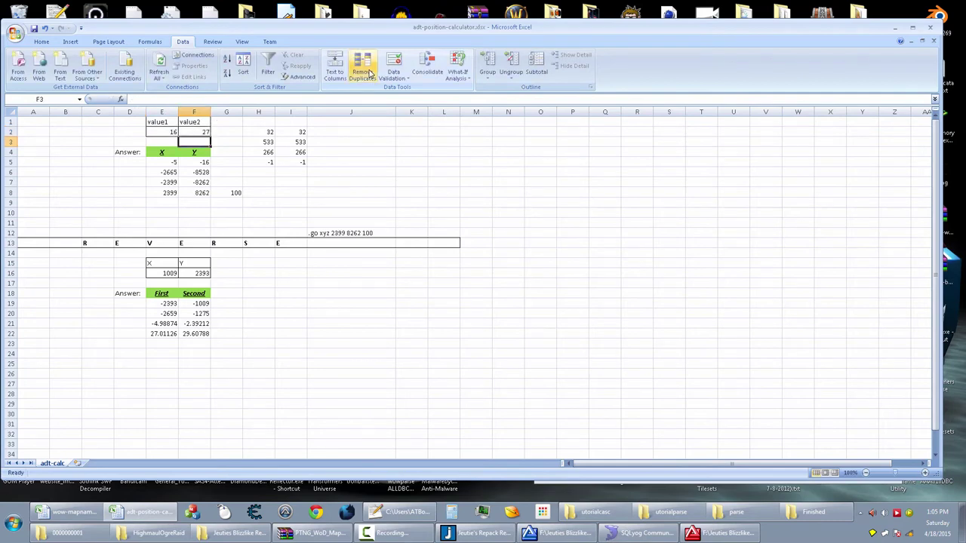
click(352, 233)
key(ctrl+c)
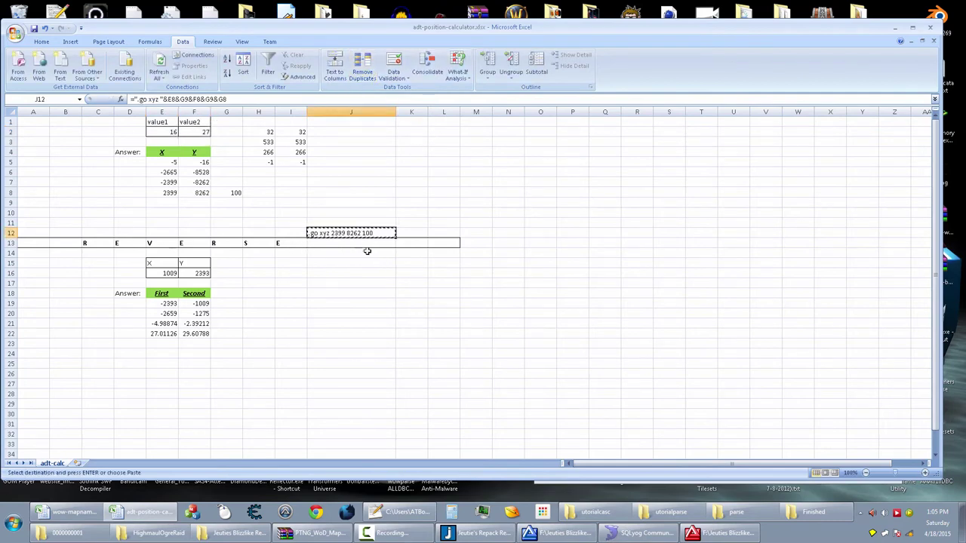
Minimize Excel, launch the WoW 3.3.5 client and log in with the remembered account name and the account password.
click(895, 27)
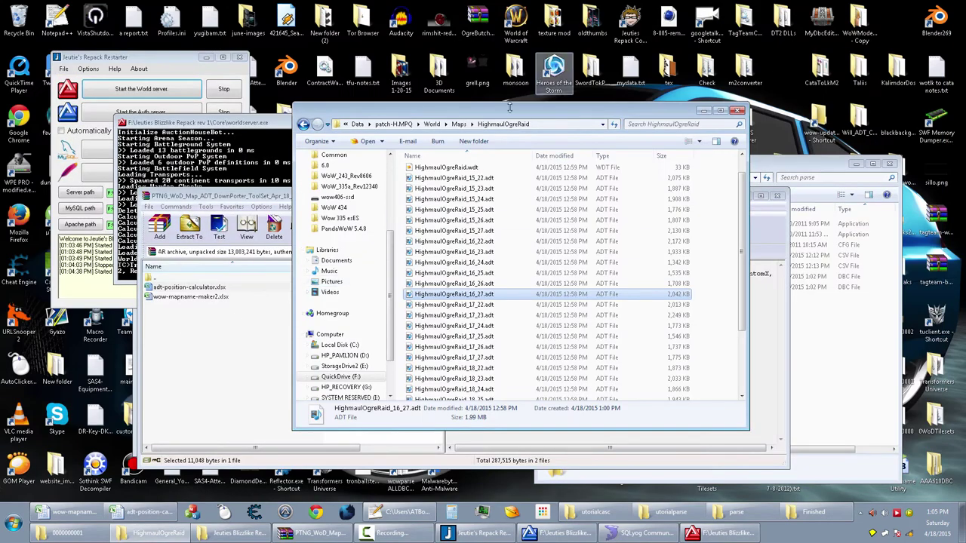
click(13, 522)
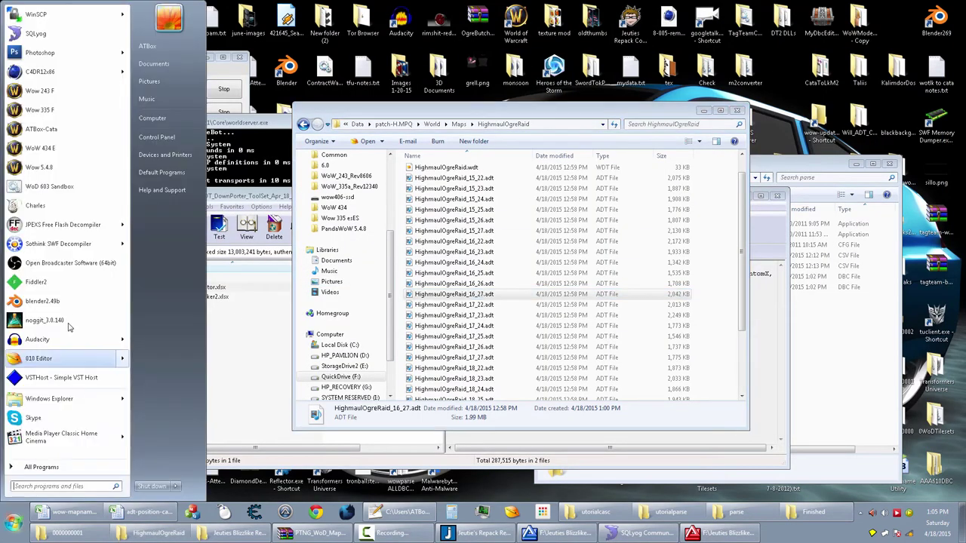
click(73, 128)
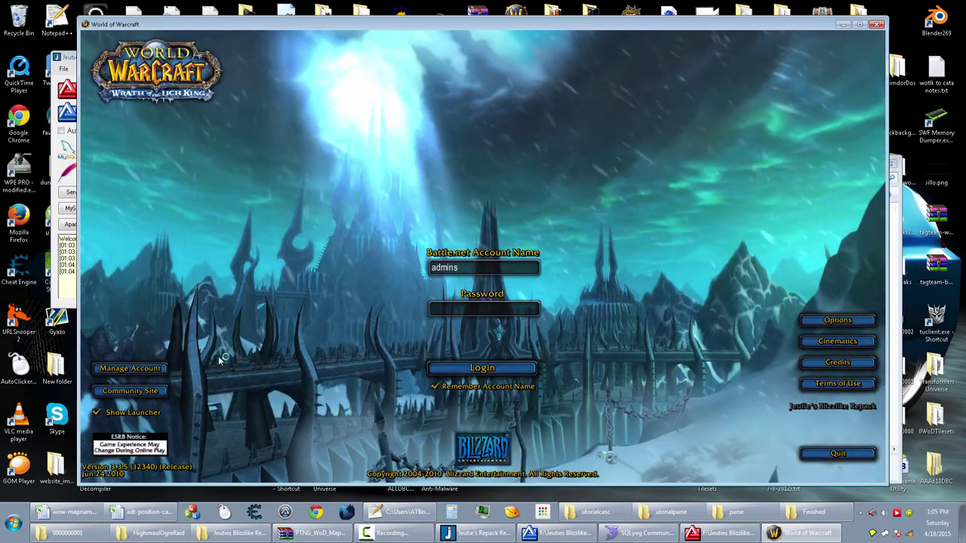
key(Return)
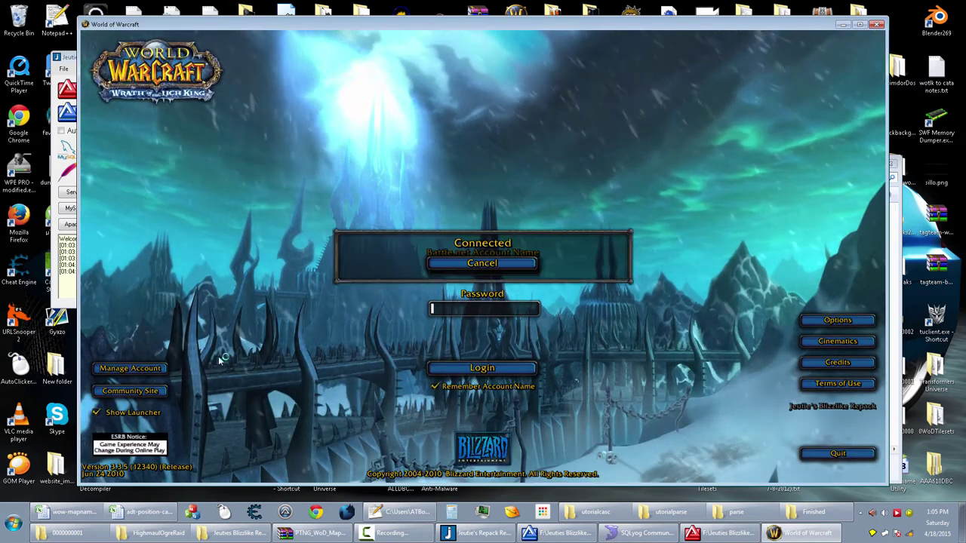
Select the level 1 Warrior in Mulgore on the character screen and enter the world.
key(Down)
key(Down)
key(Down)
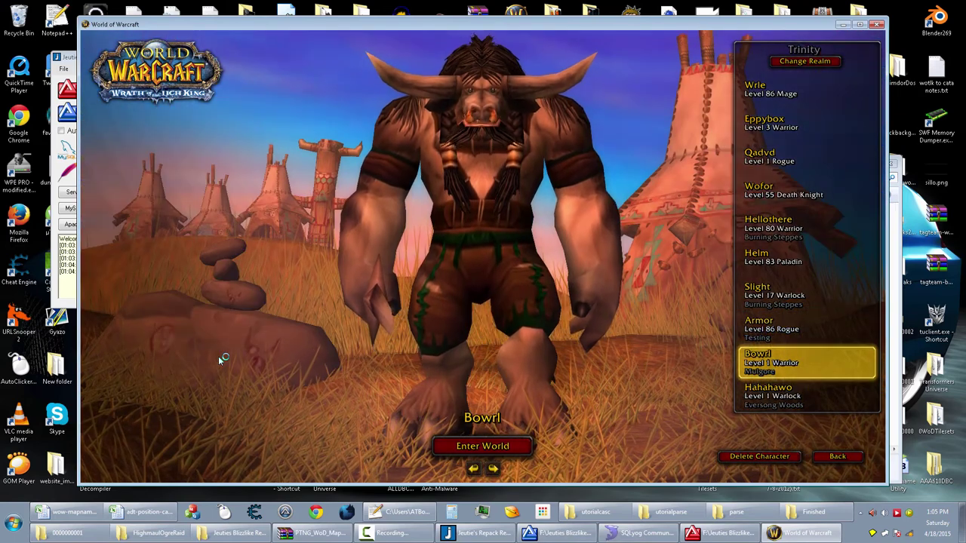
key(Return)
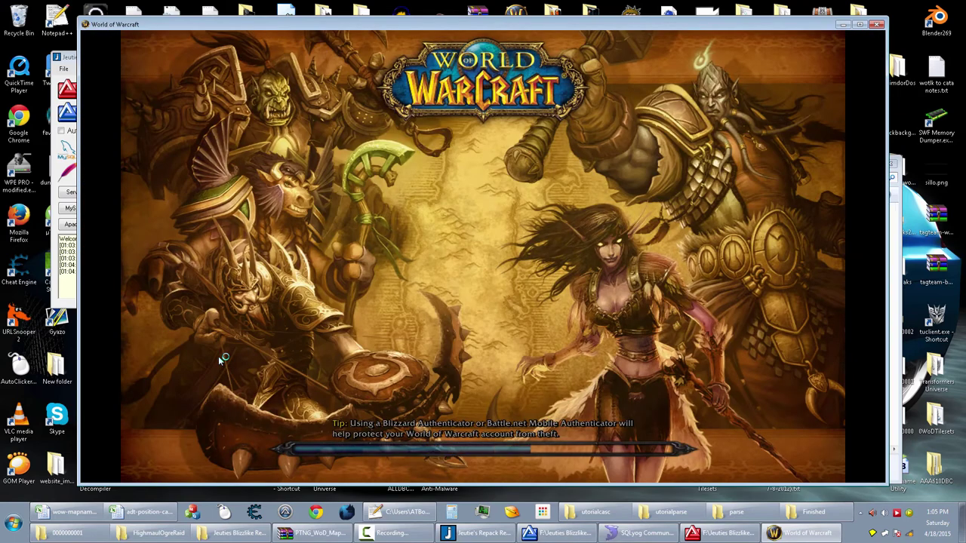
Turn GM mode on with the .gm command and place the fly macro on the action bar from the macro window.
key(Return)
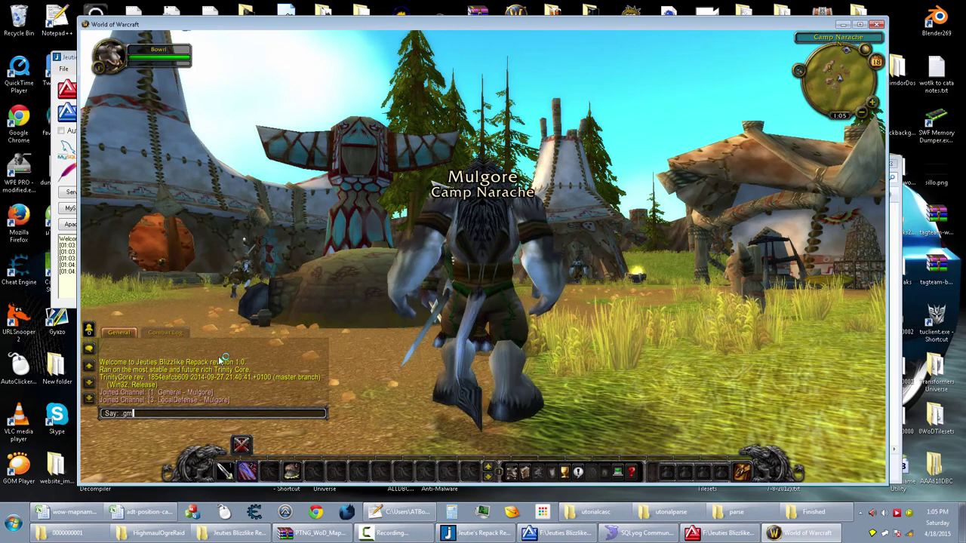
text(/m)
key(Return)
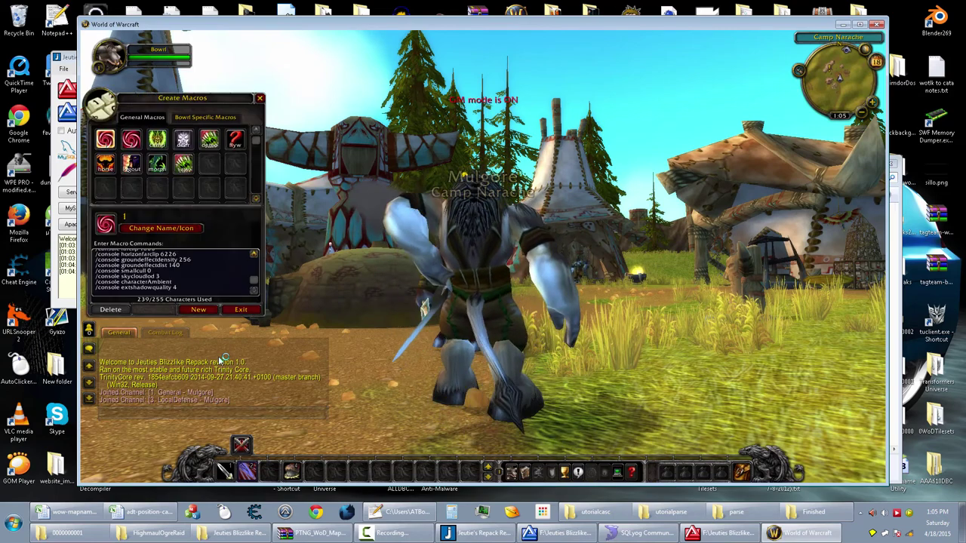
click(425, 471)
click(241, 310)
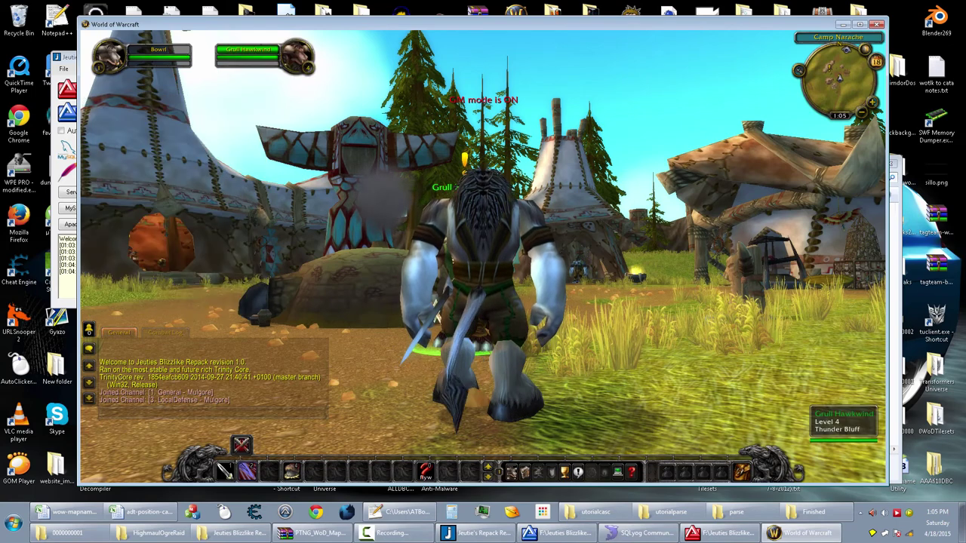
key(Return)
key(ctrl+v)
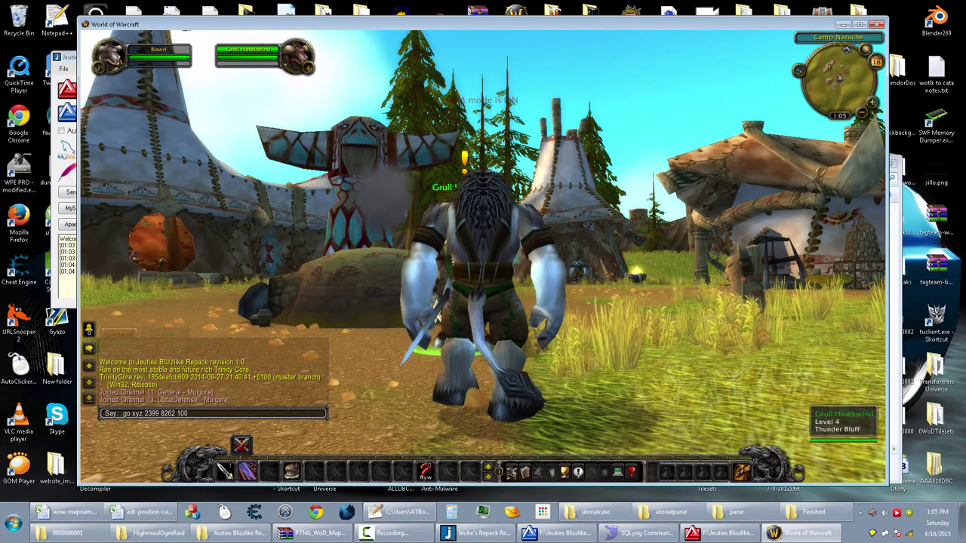
click(413, 512)
click(414, 512)
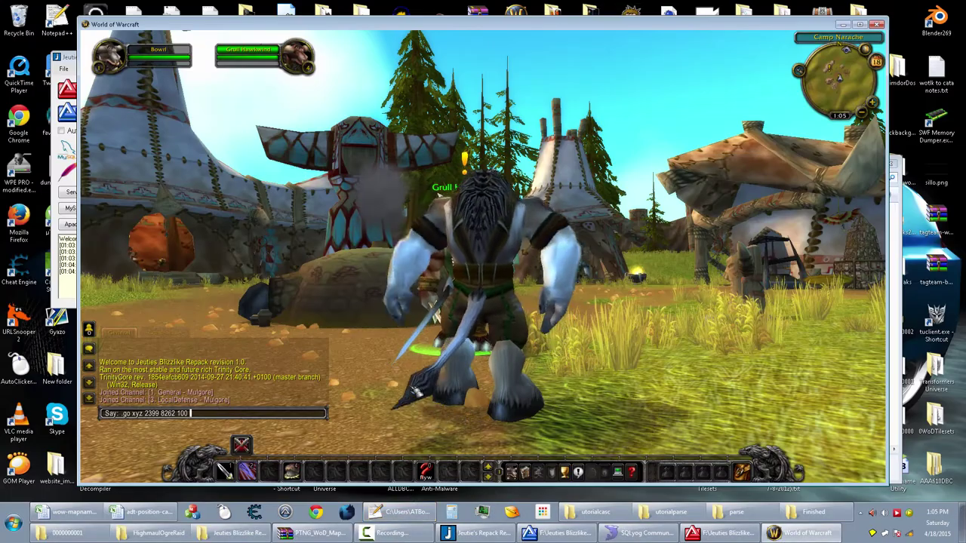
text(1228)
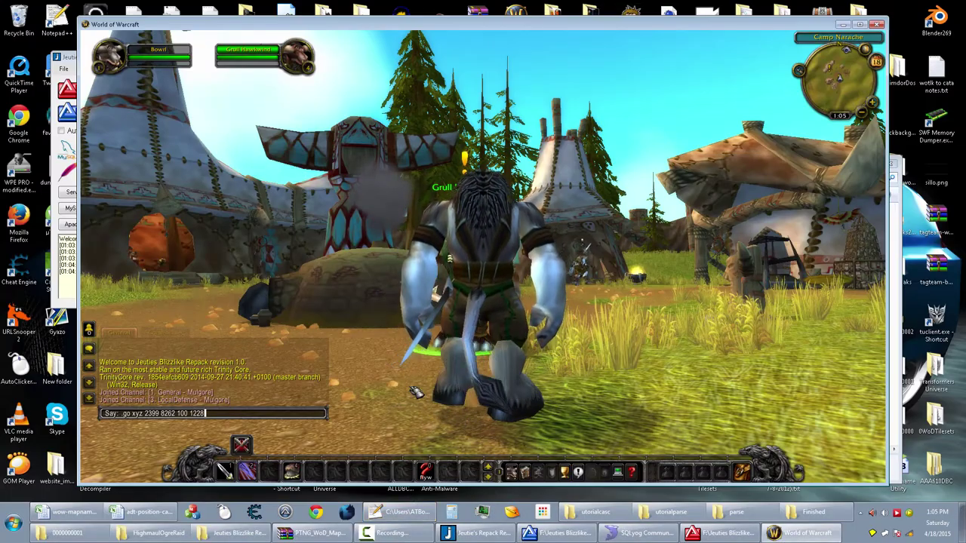
key(Return)
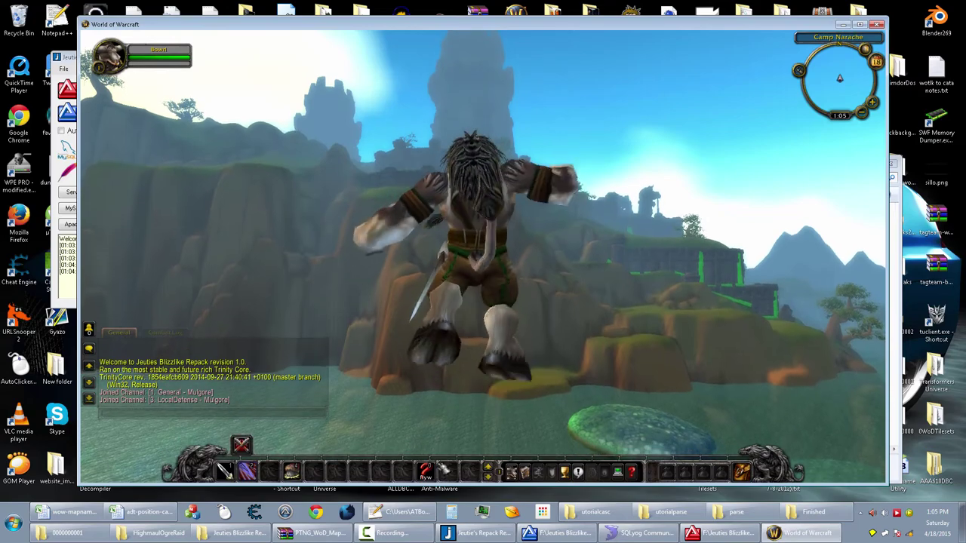
Fly and run across the Highmaul map to examine the cliffs, stone ruins, vegetation and ground terrain.
key(w)
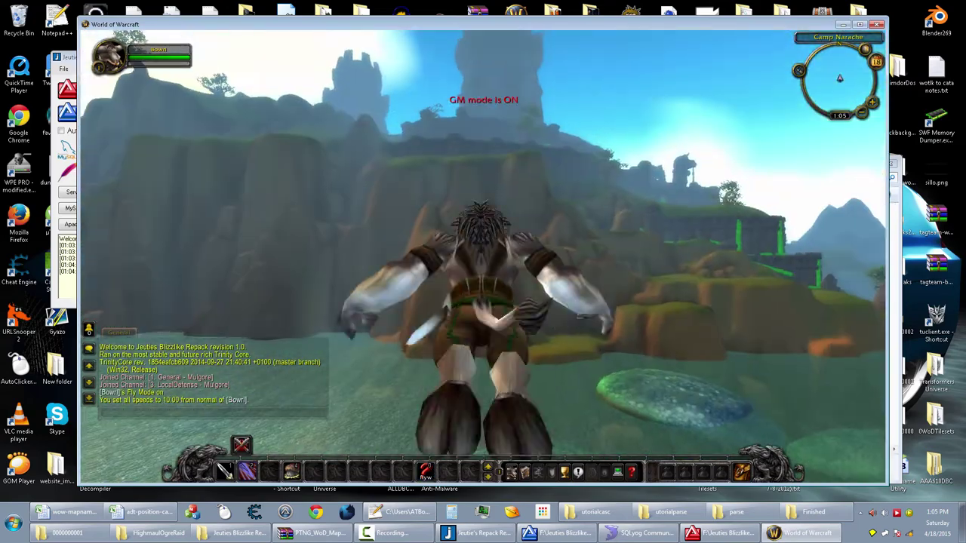
key(a)
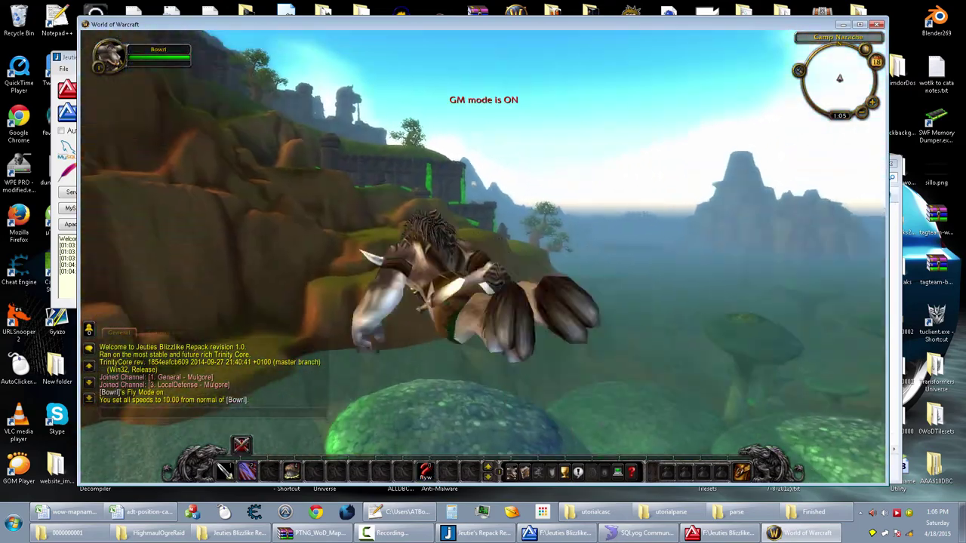
key(d)
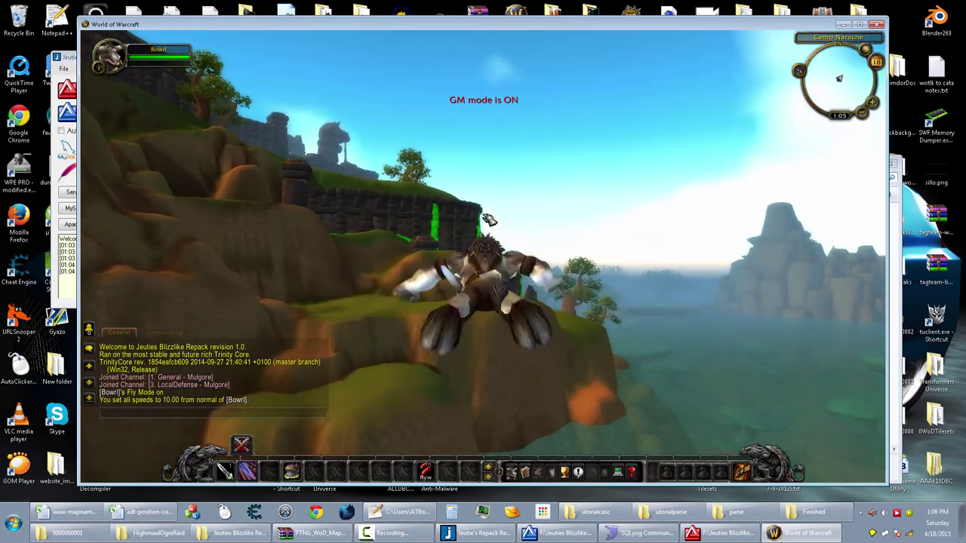
key(w)
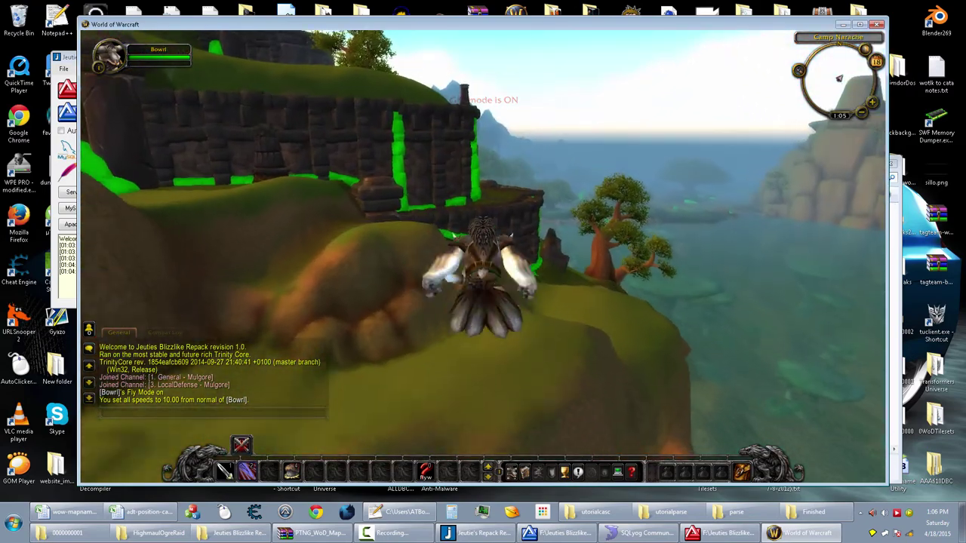
key(w)
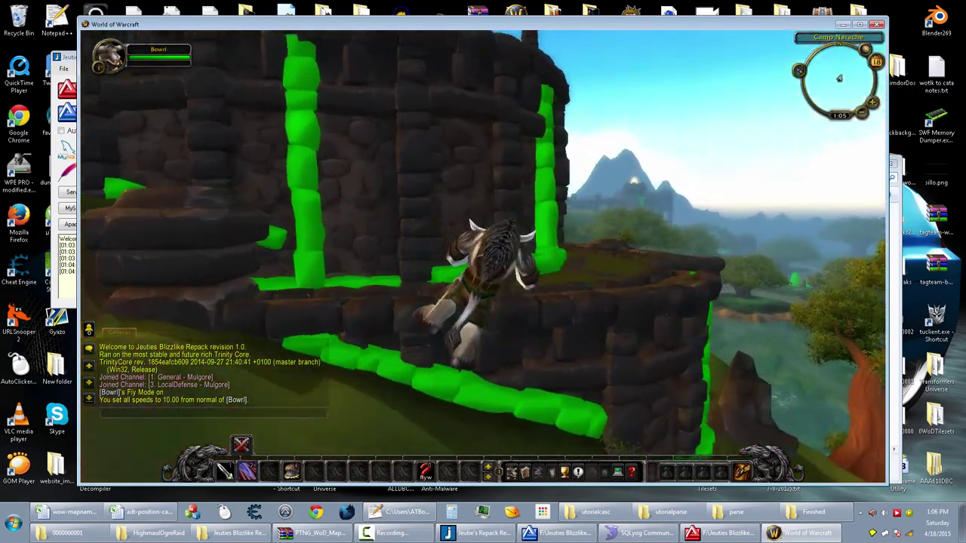
key(w)
key(a)
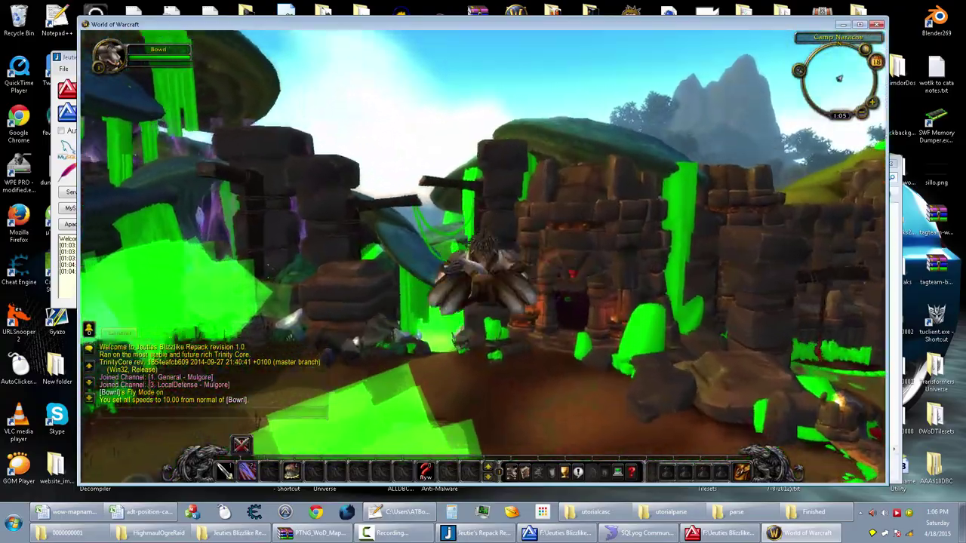
key(w)
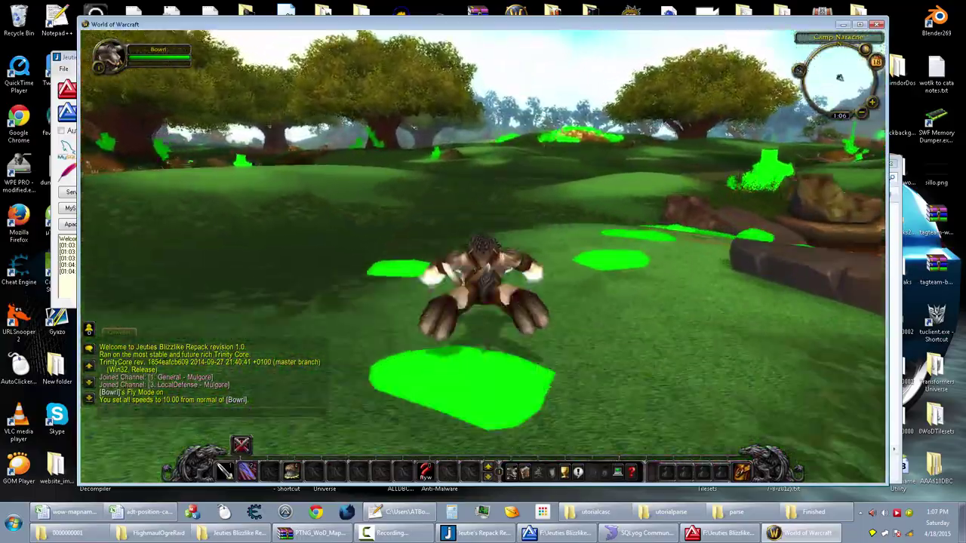
key(space)
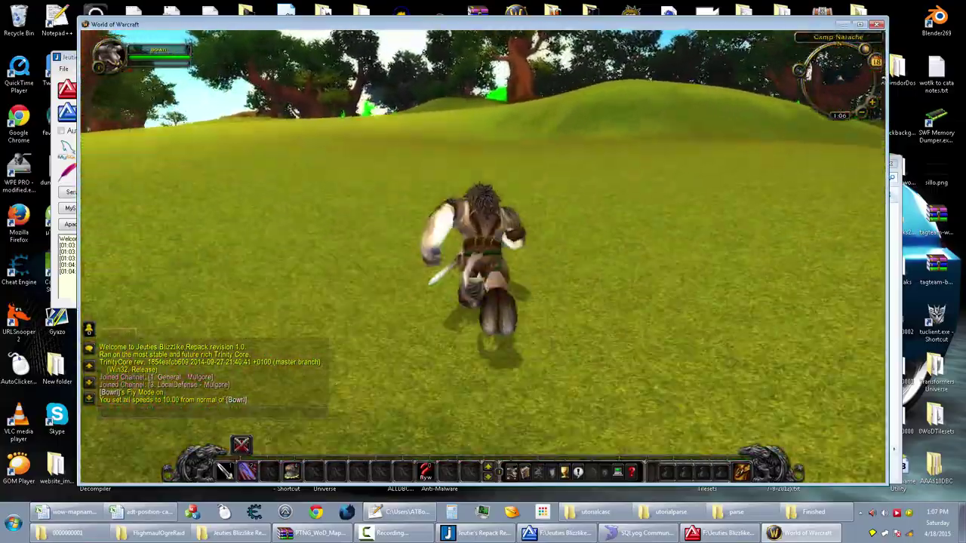
key(w)
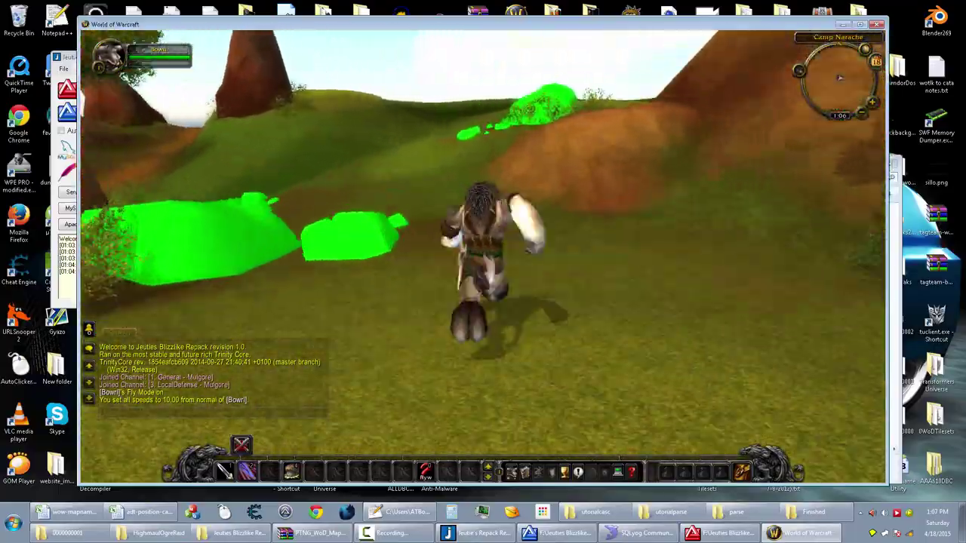
key(w)
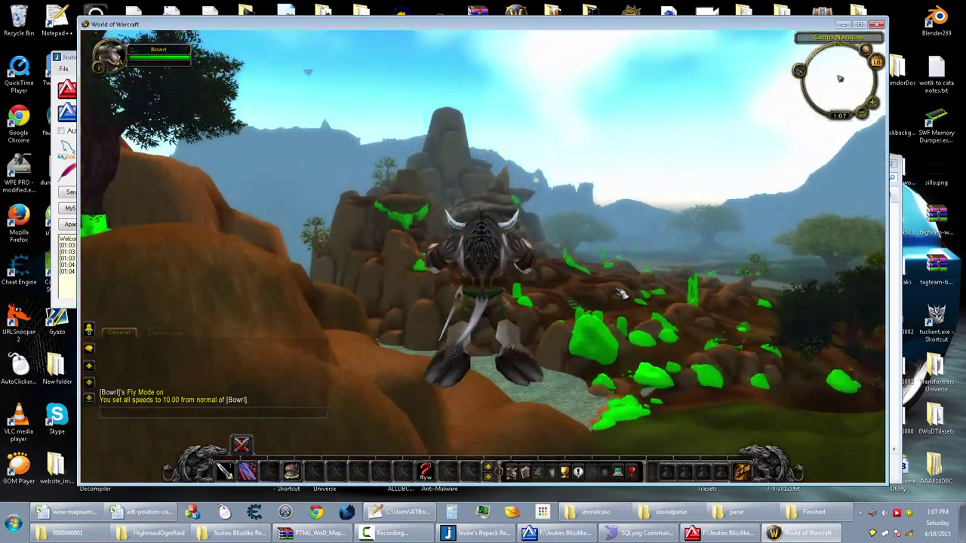
Inspect the rocky camp, river and tree-covered meadow near the towers, checking how the models and textures load.
key(w)
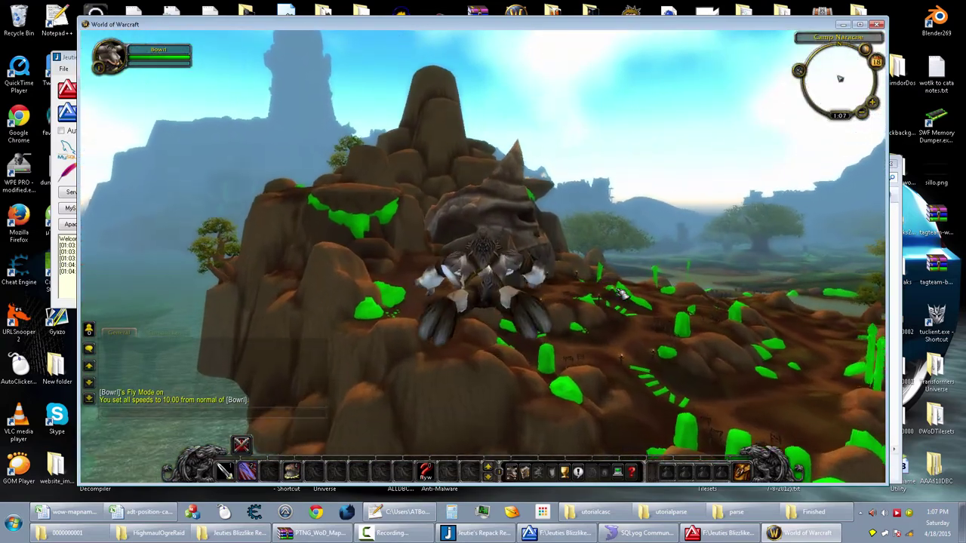
key(d)
key(d)
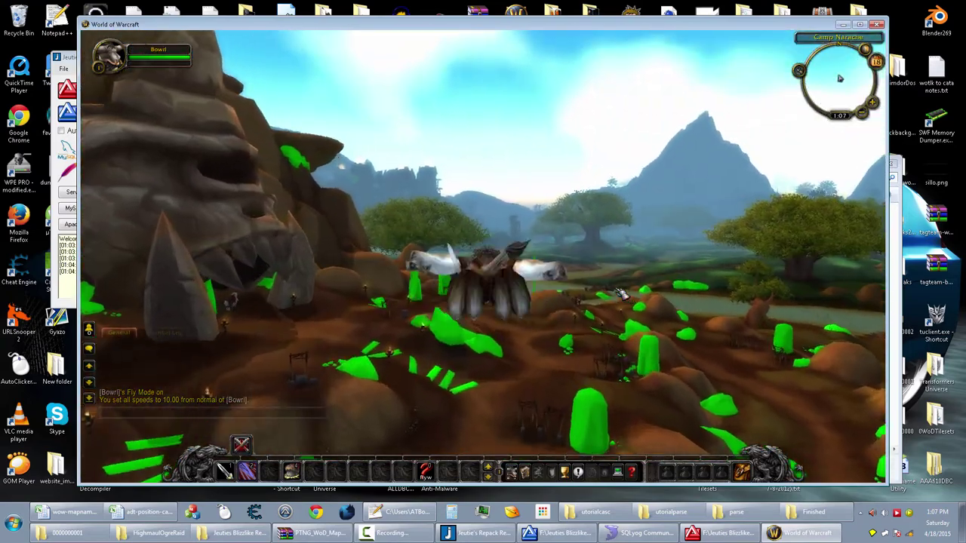
key(w)
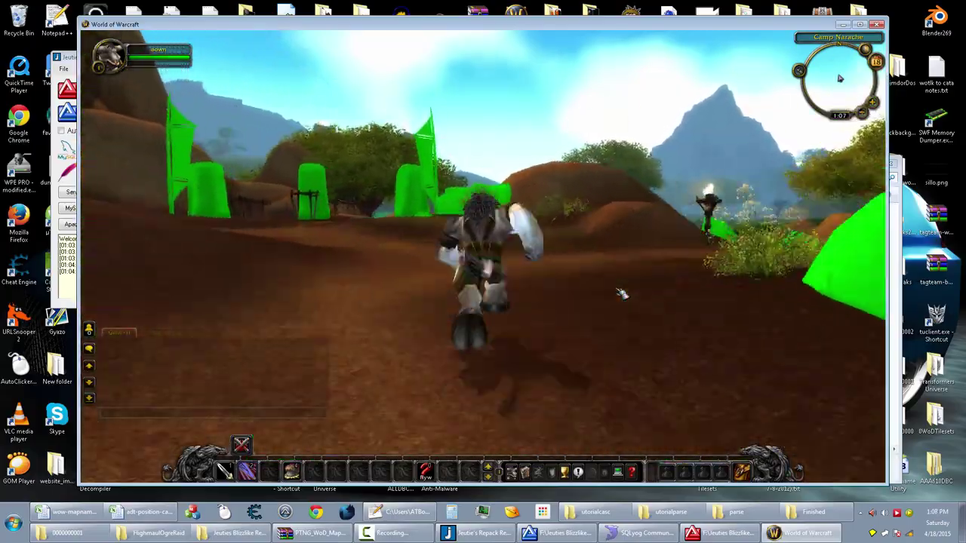
key(w)
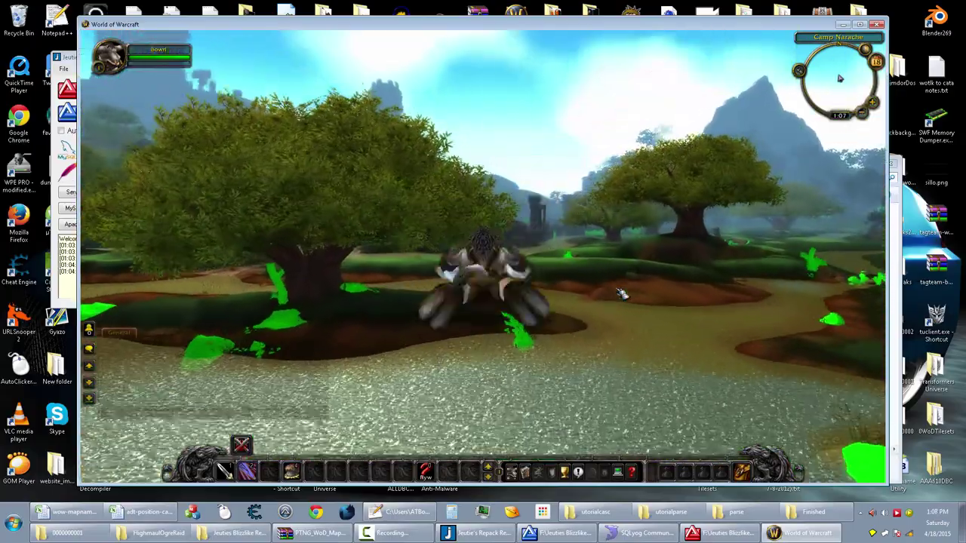
key(w)
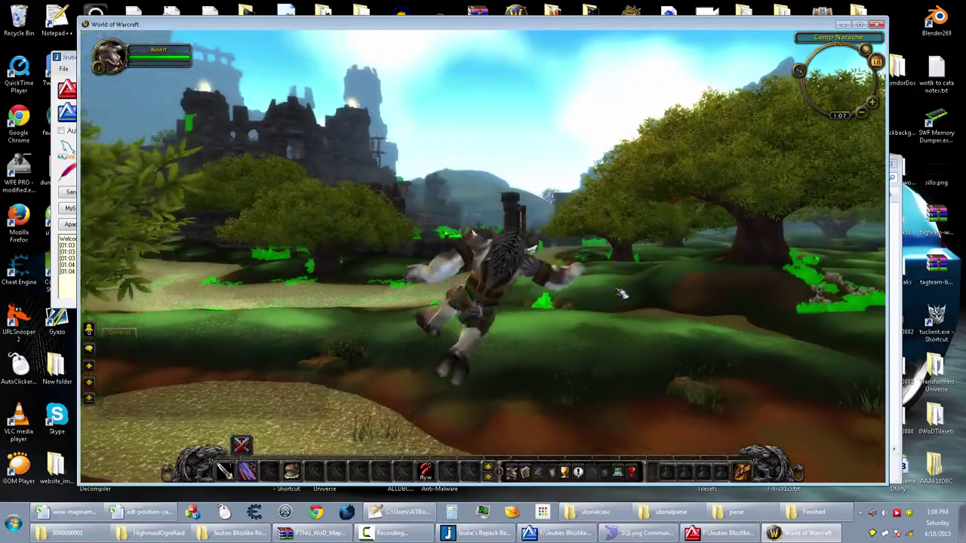
key(w)
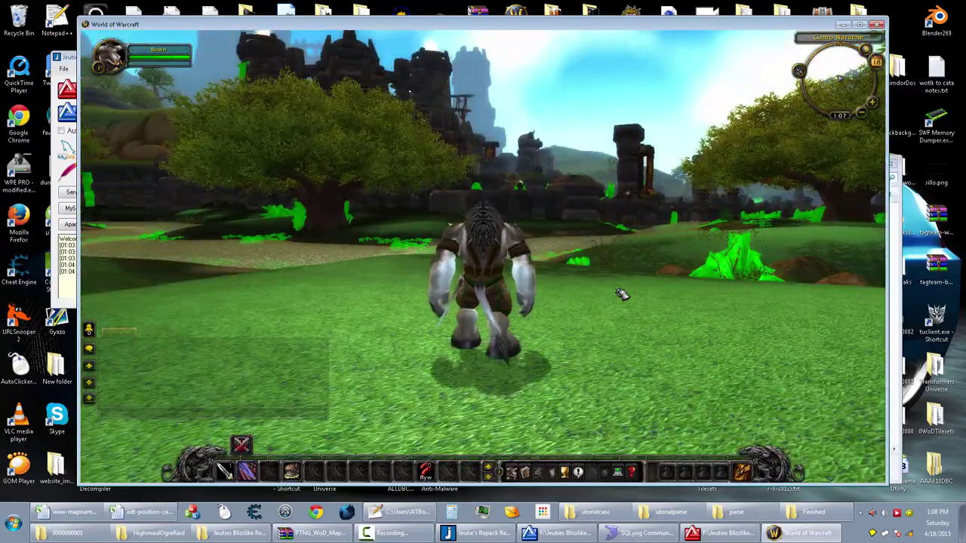
key(a)
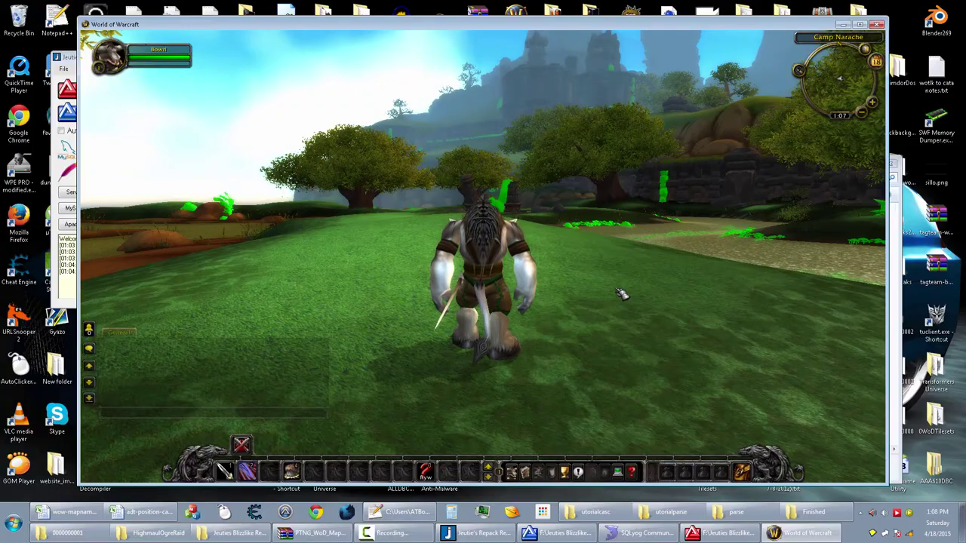
key(a)
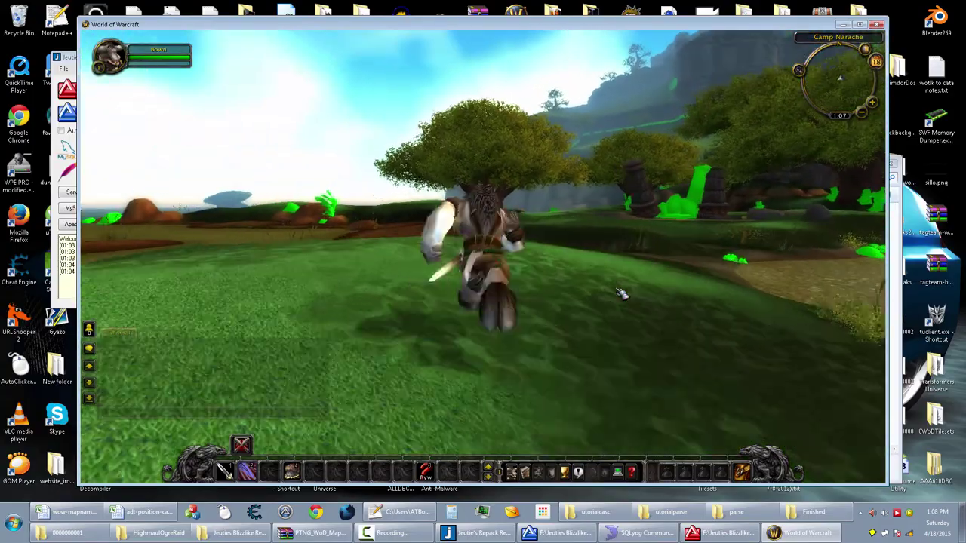
key(d)
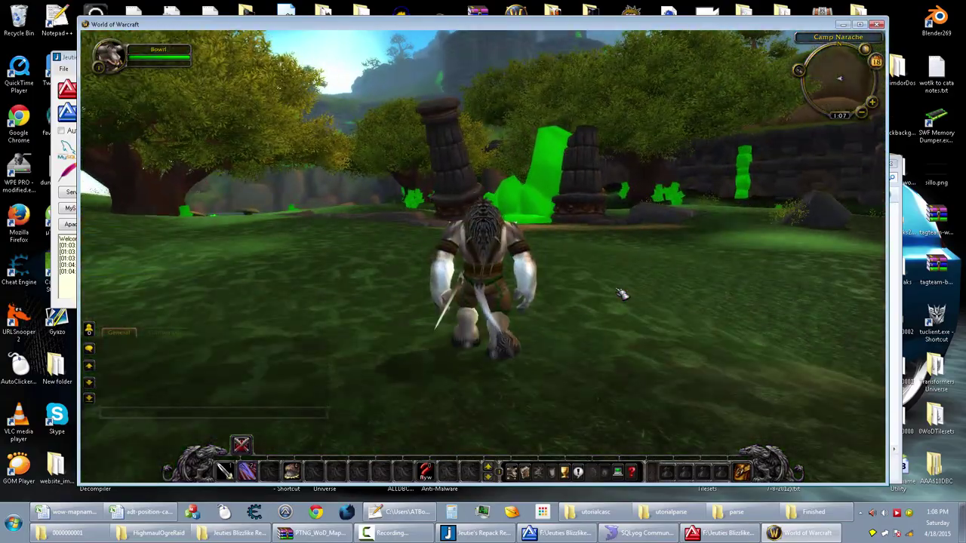
key(d)
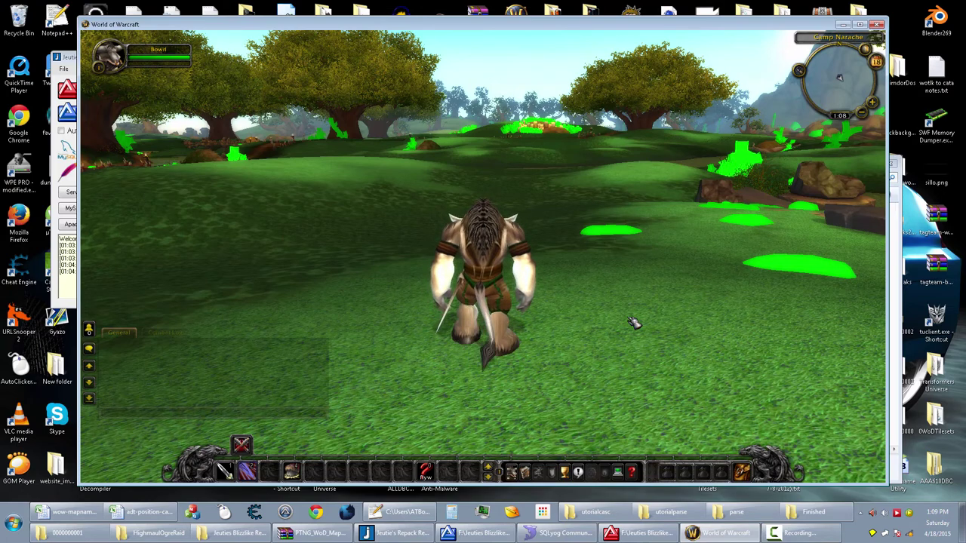
Minimize the game, HighmaulOgreRaid folder, WinRAR archive, world server console and parse folder to clear the desktop.
click(843, 25)
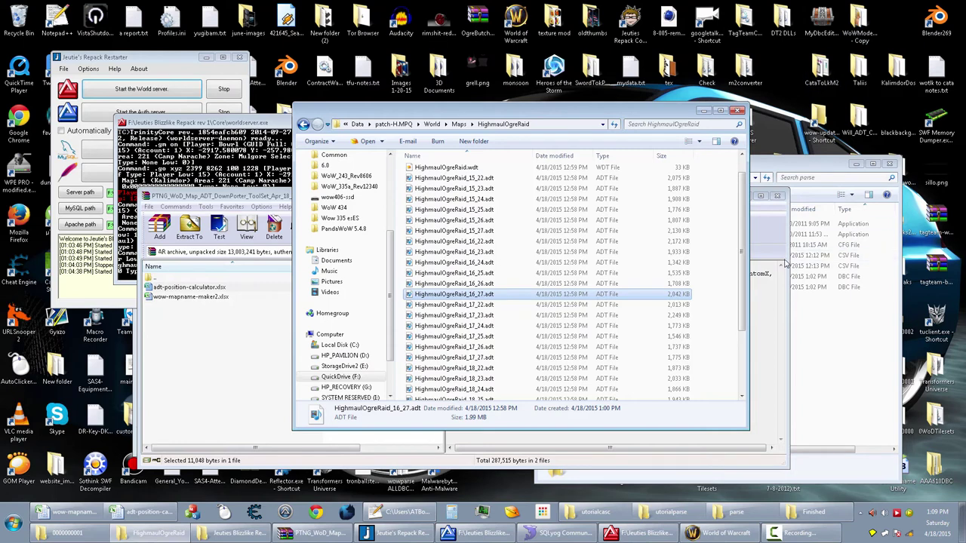
click(786, 99)
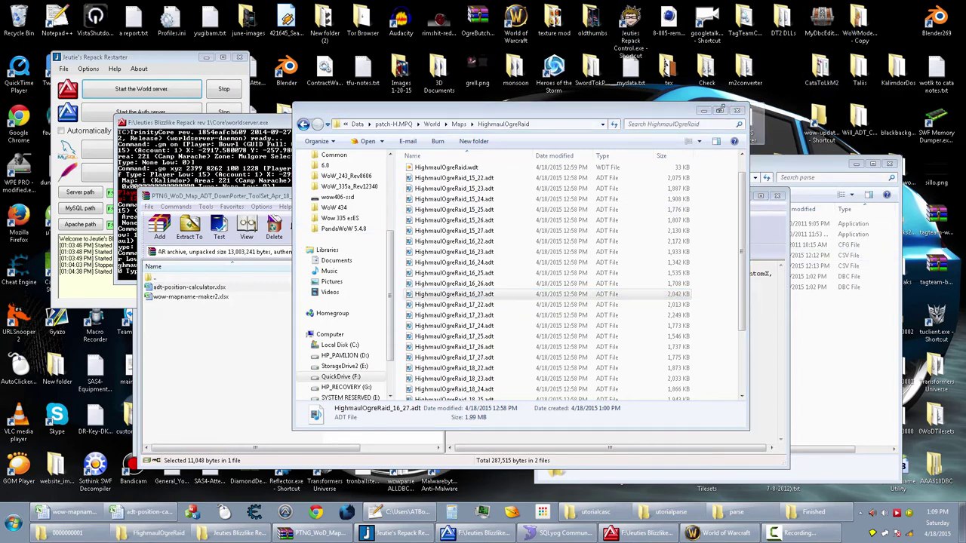
click(703, 110)
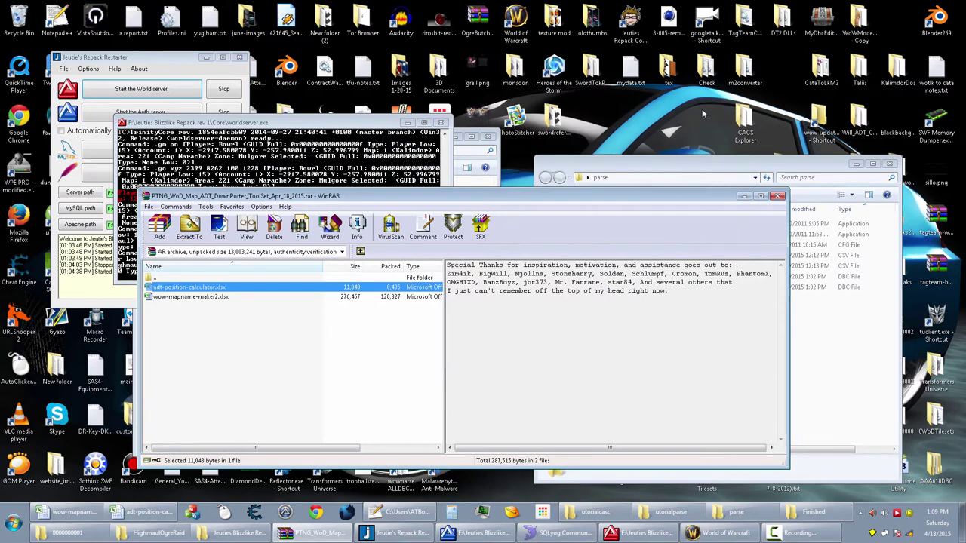
click(744, 196)
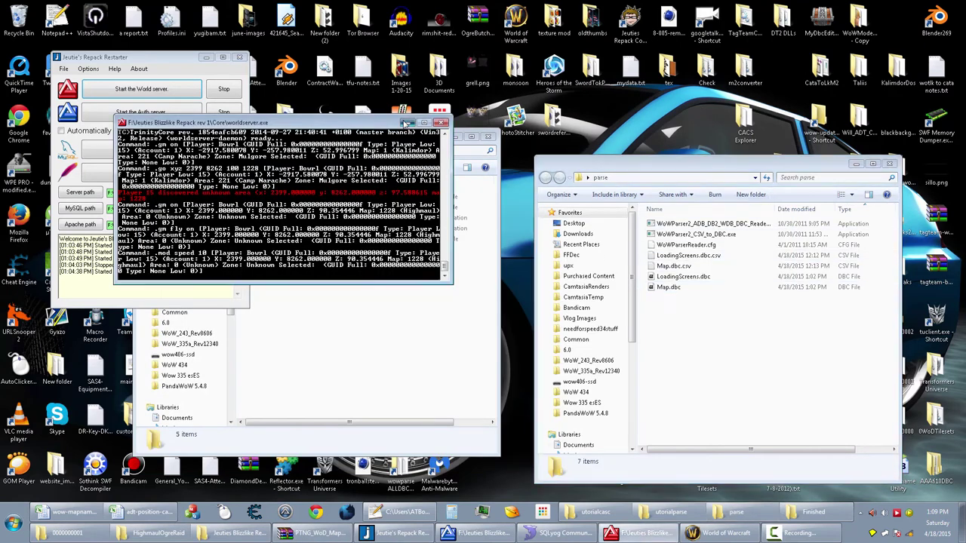
click(407, 122)
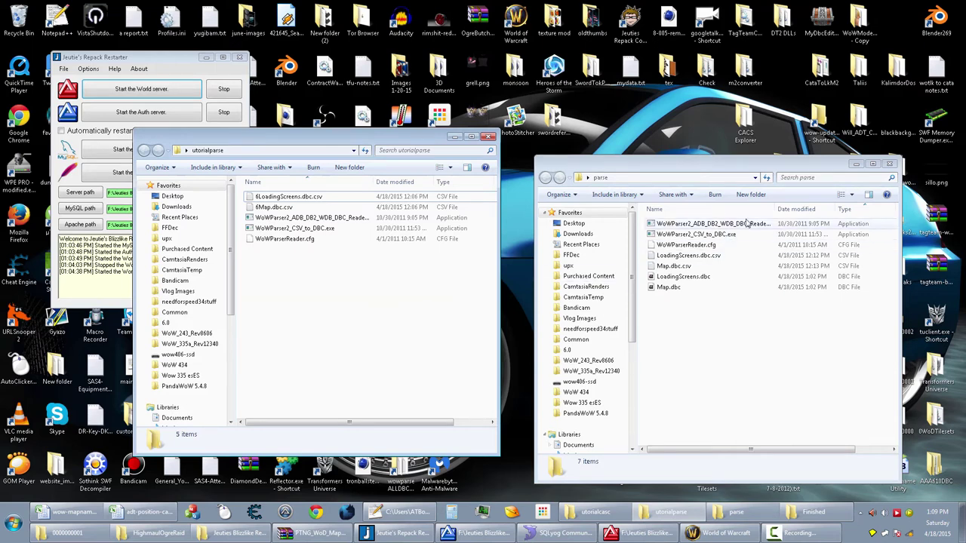
click(855, 165)
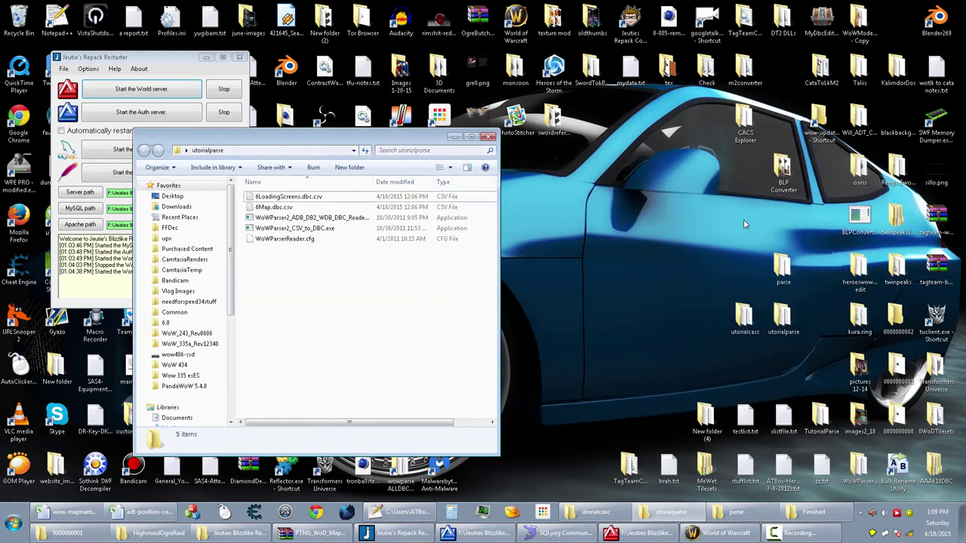
click(743, 222)
drag(705, 232, 767, 299)
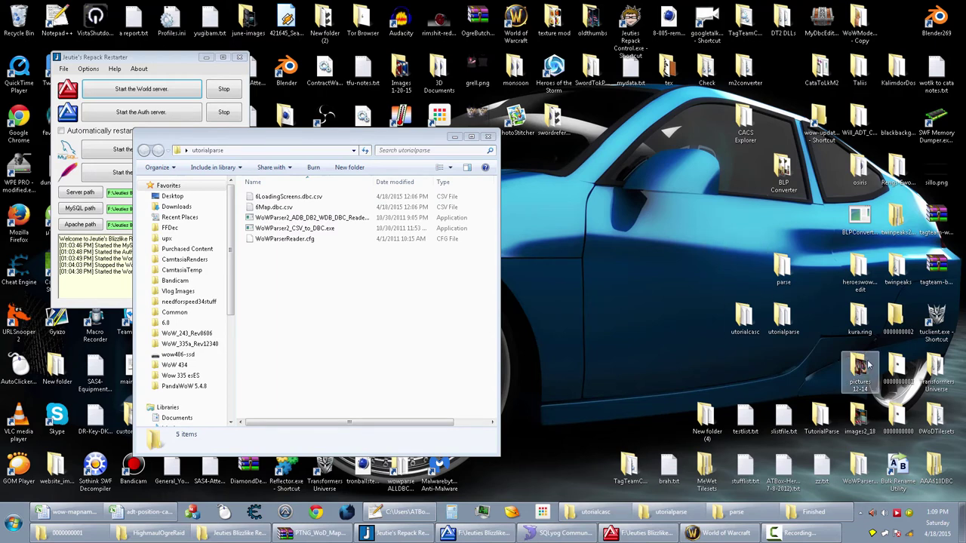
double_click(894, 368)
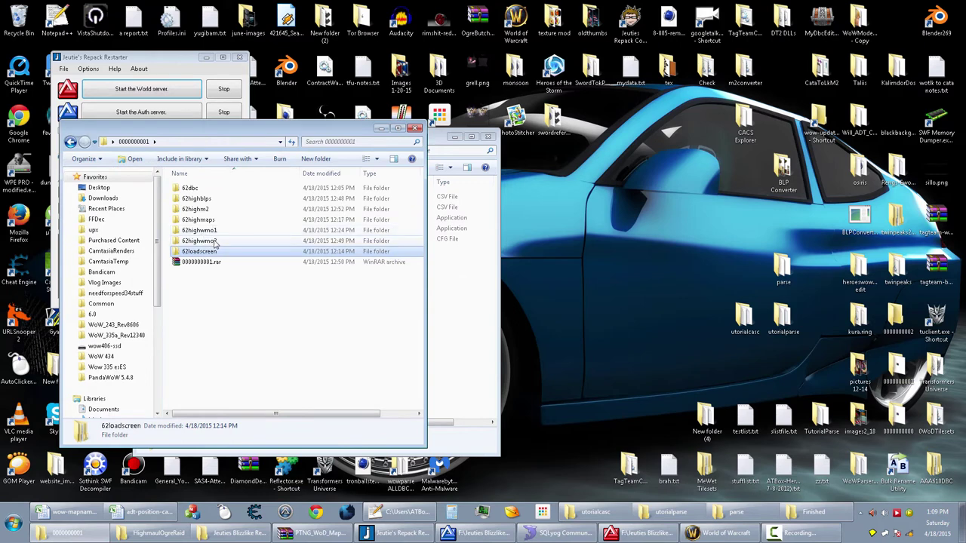
double_click(210, 210)
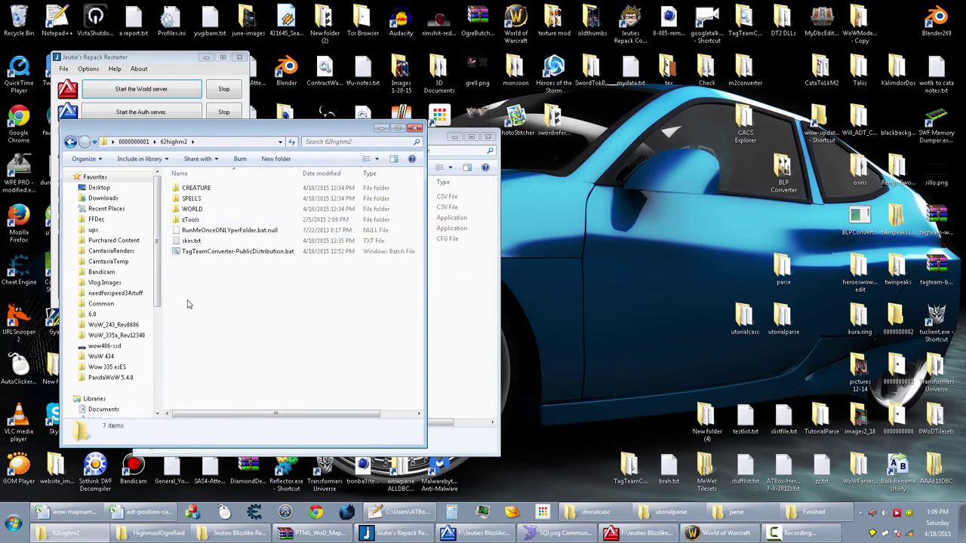
click(218, 144)
right_click(218, 144)
click(219, 161)
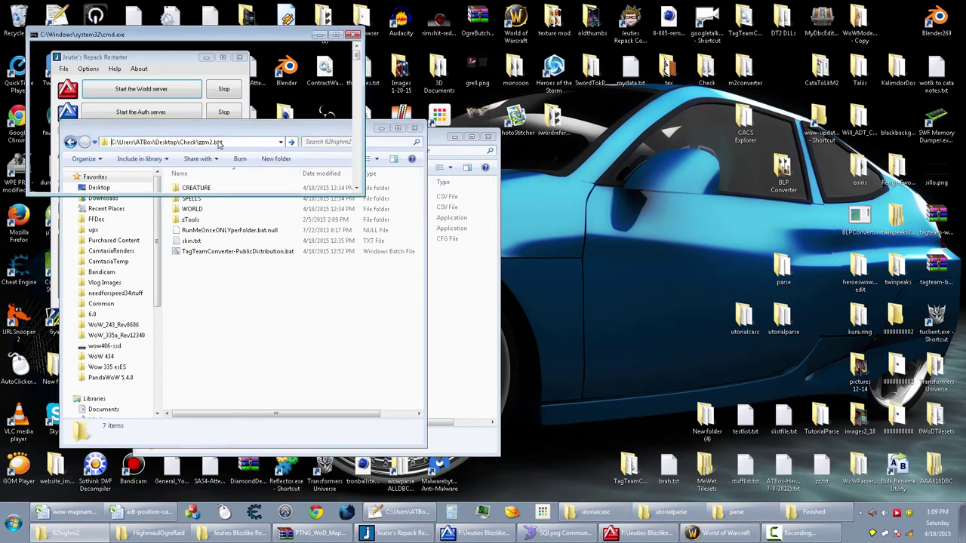
click(195, 231)
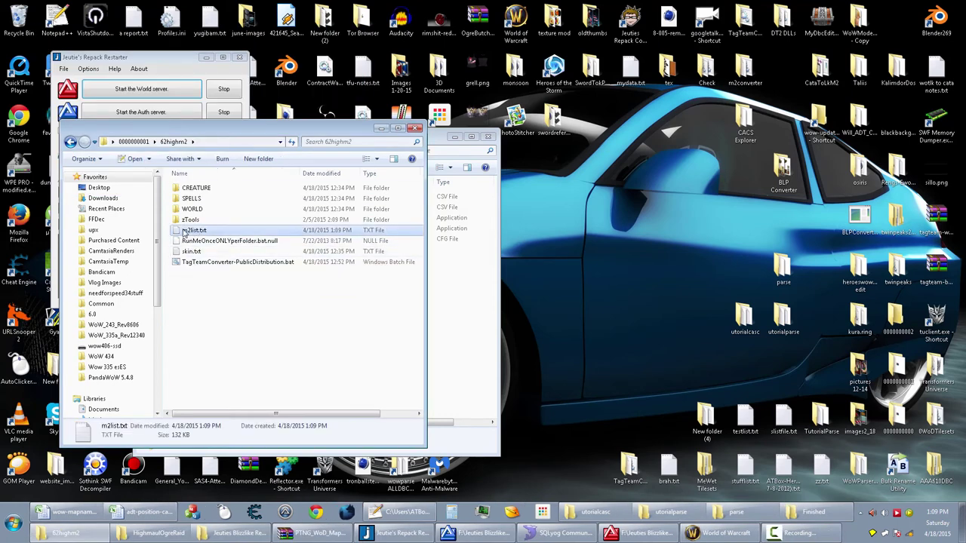
Look into the WORLD subfolder, return to 62highm2 and select its full folder path.
double_click(198, 213)
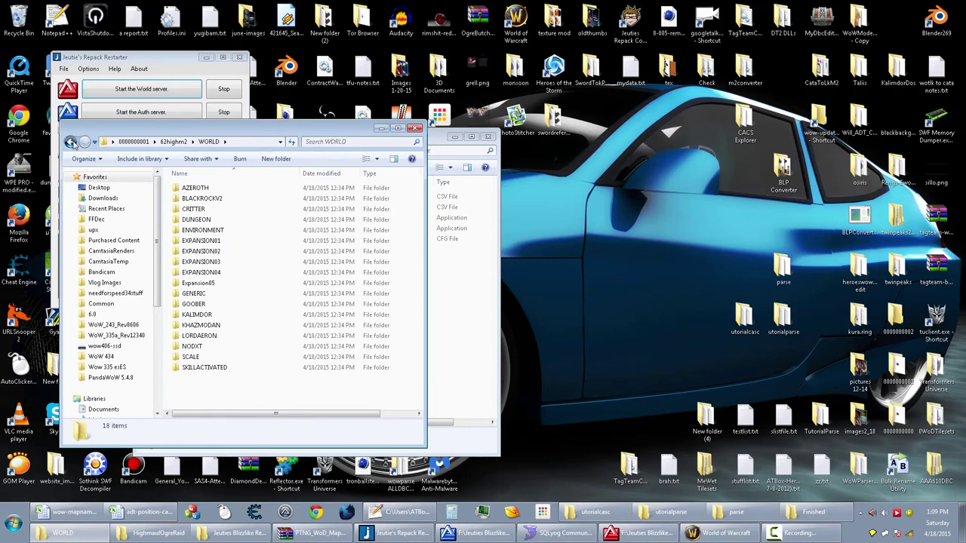
click(70, 142)
click(229, 146)
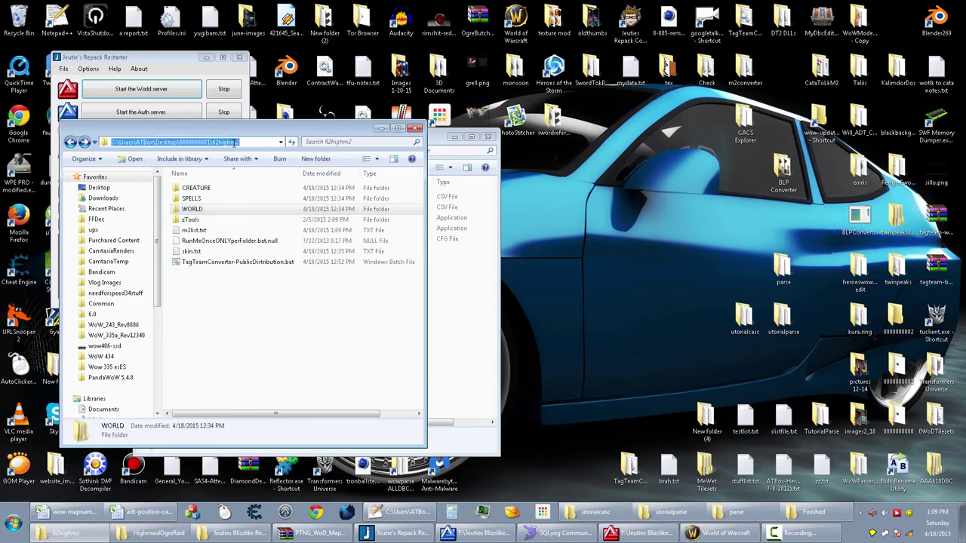
click(355, 325)
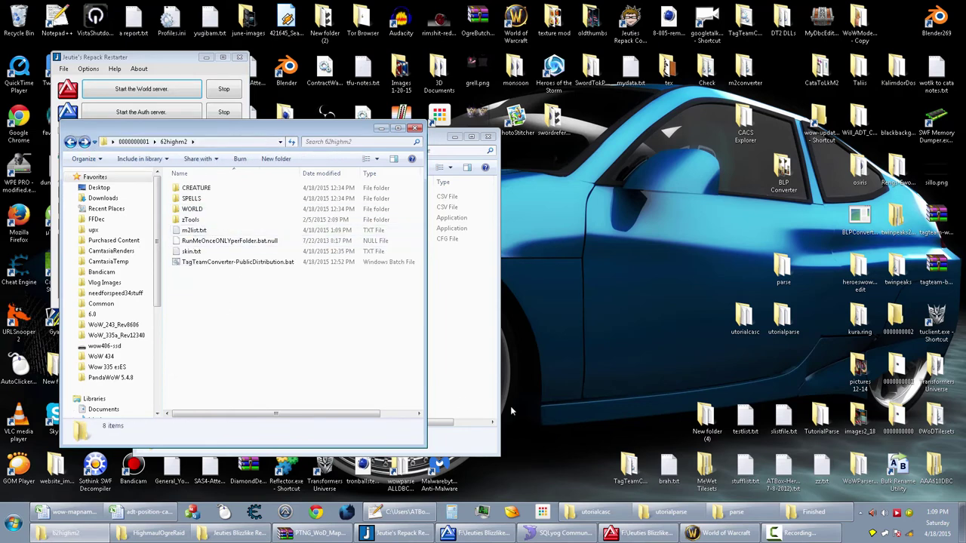
Launch 010 Editor and run the DumpDataFromADT-M2-WMO_010 script up to its file list selection.
click(14, 522)
click(45, 358)
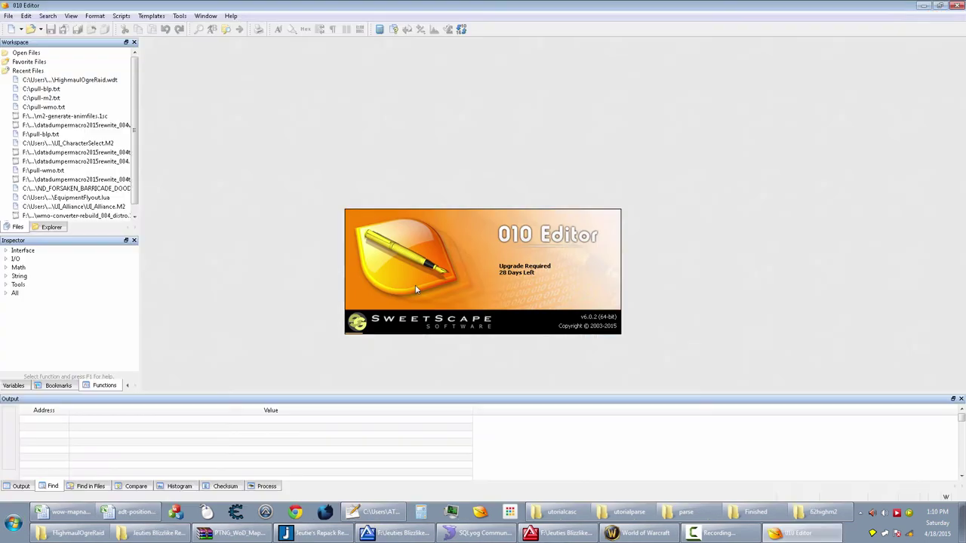
click(121, 16)
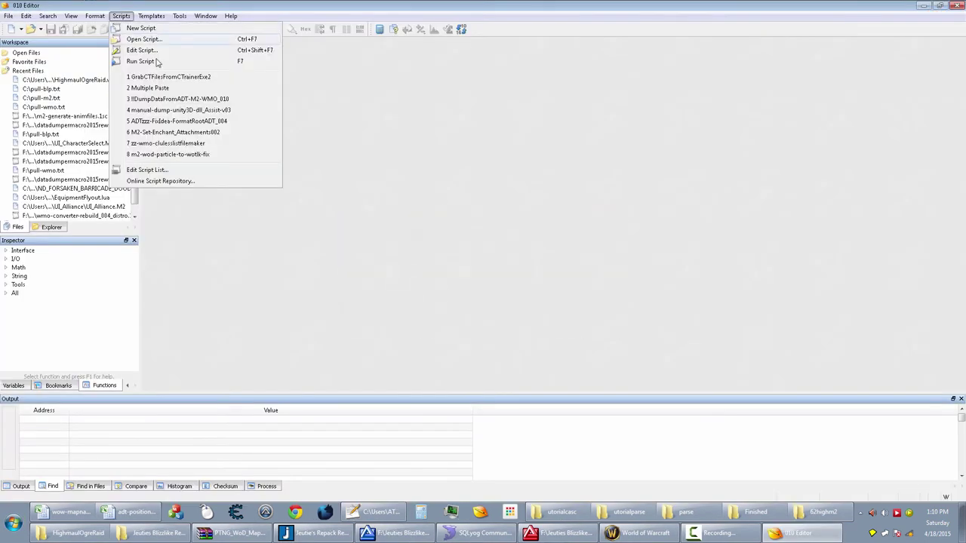
click(181, 109)
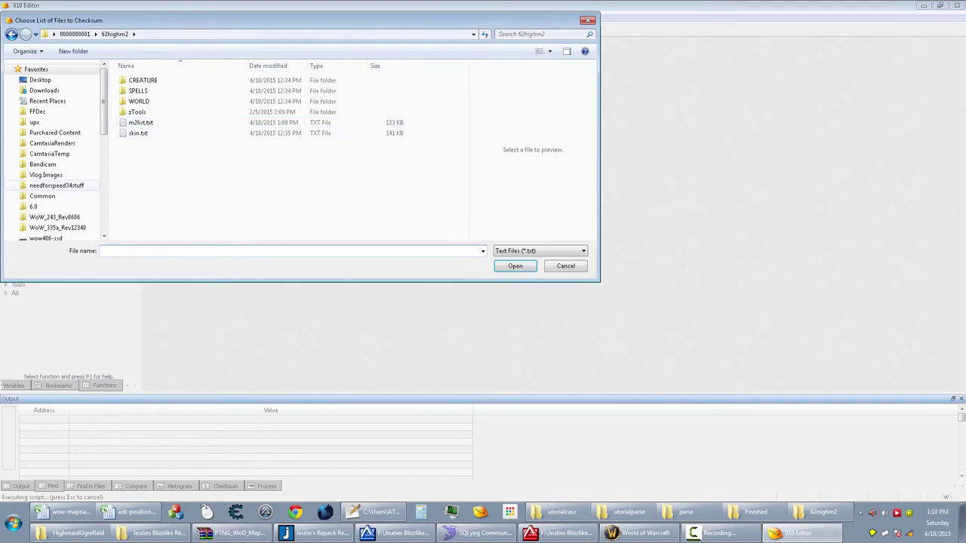
Open QuickDrive (F:) and locate the pull-blp.txt dump file among the other pull files.
key(super)
click(161, 116)
double_click(576, 223)
scroll(482, 271, down, 5)
scroll(482, 271, down, 2)
click(441, 354)
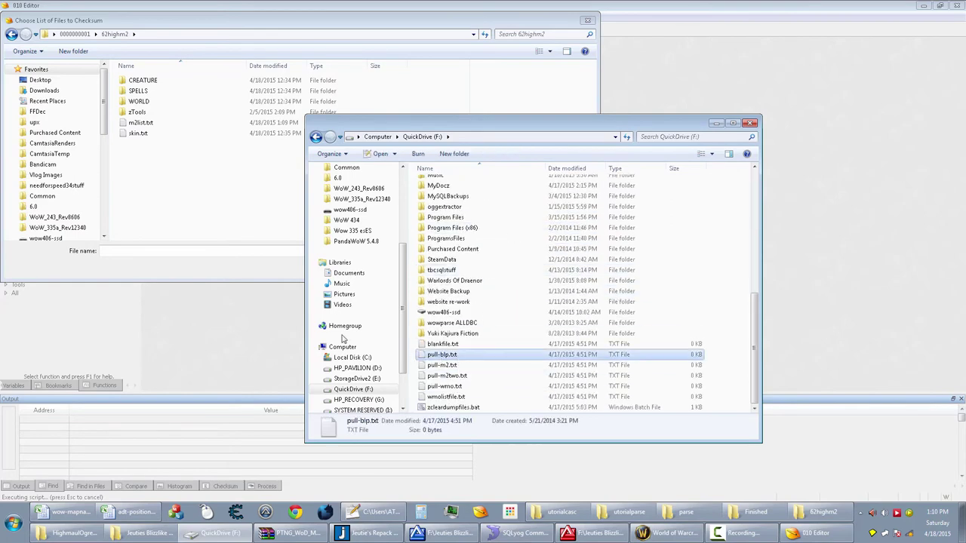
Give the dump script m2list.txt from the 62highm2 folder as its file list, then minimize 010 Editor after processing.
click(268, 274)
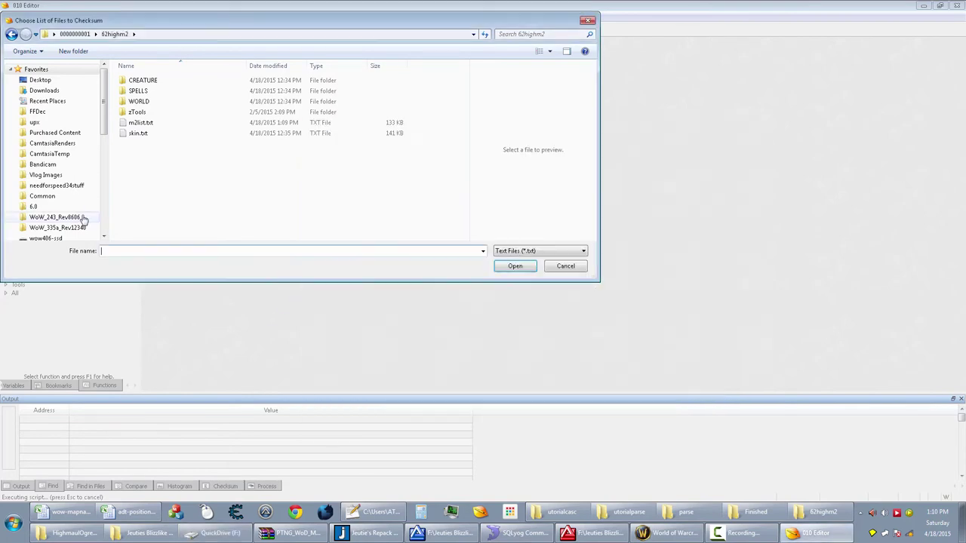
double_click(141, 123)
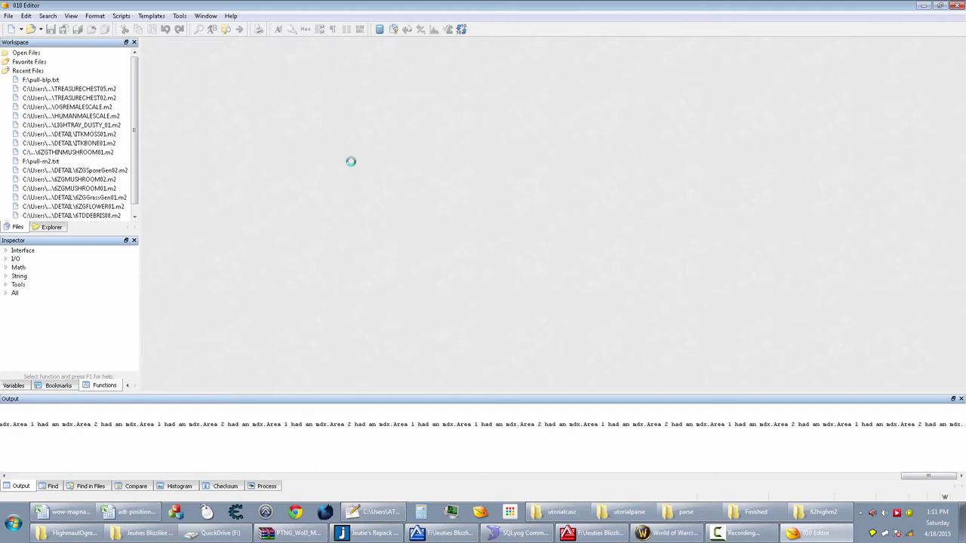
click(923, 5)
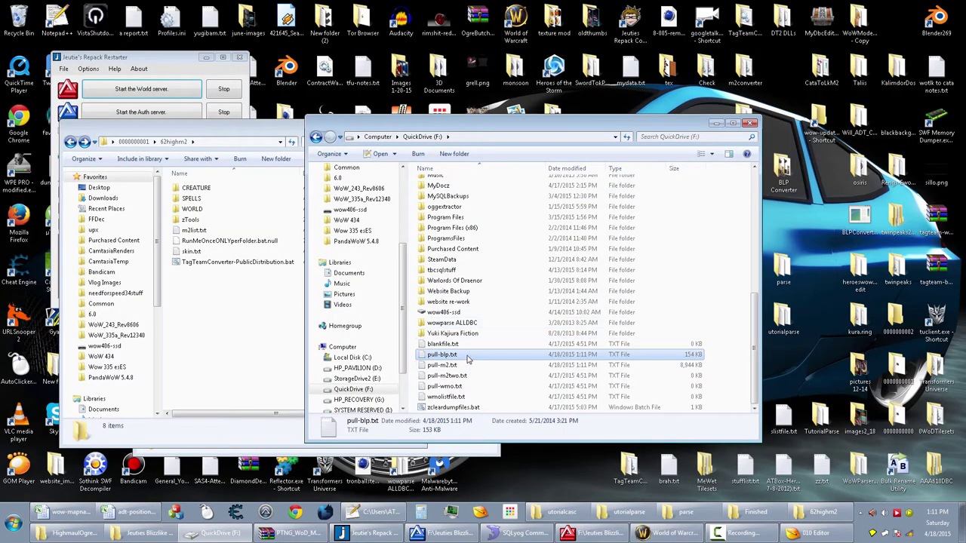
Open F:\pull-m2.txt in Notepad++ and search its contents for "m2" and "dx" model references.
double_click(445, 365)
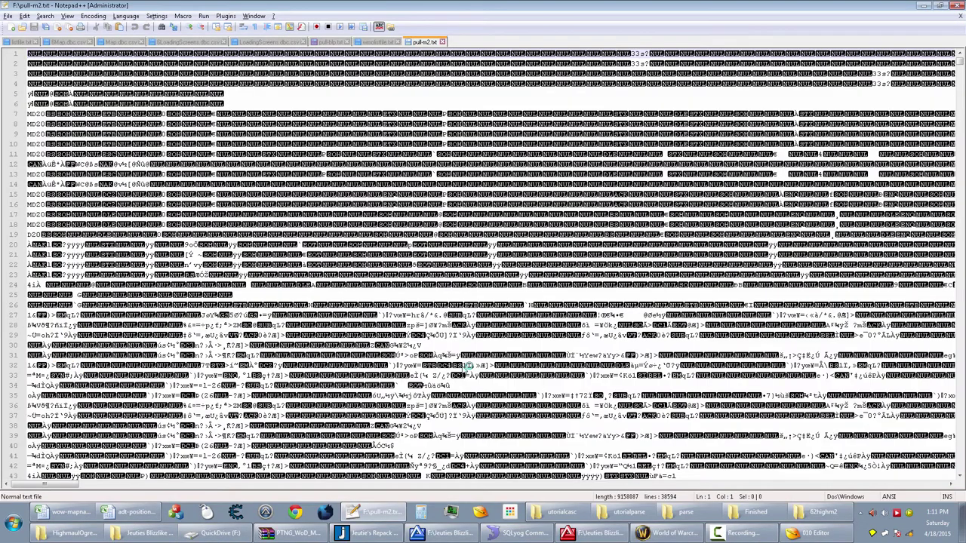
drag(960, 61, 952, 154)
drag(575, 144, 602, 144)
key(ctrl+f)
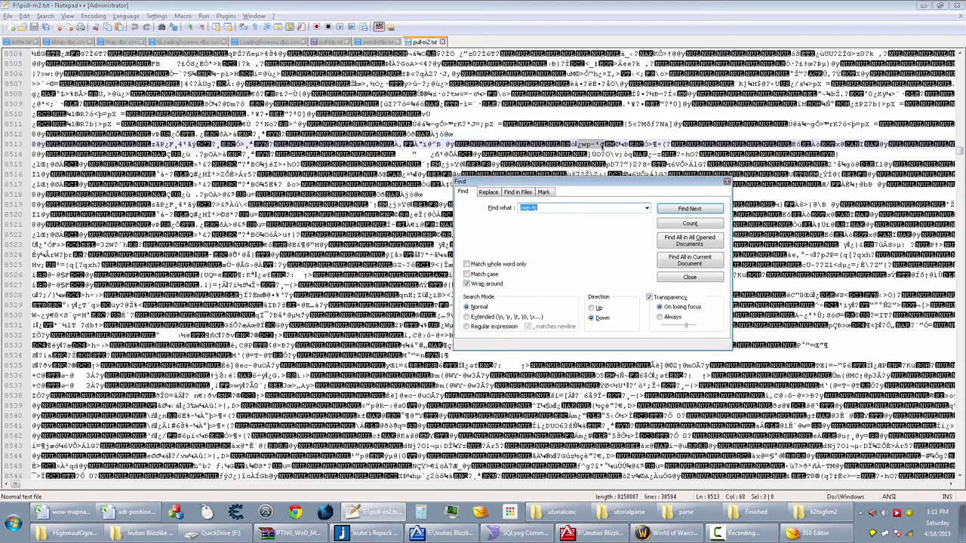
text(m2)
key(Return)
text(dx)
key(Return)
Dismiss the search, close pull-m2.txt and minimize Notepad++ to return to the F: drive folder.
click(726, 182)
click(589, 195)
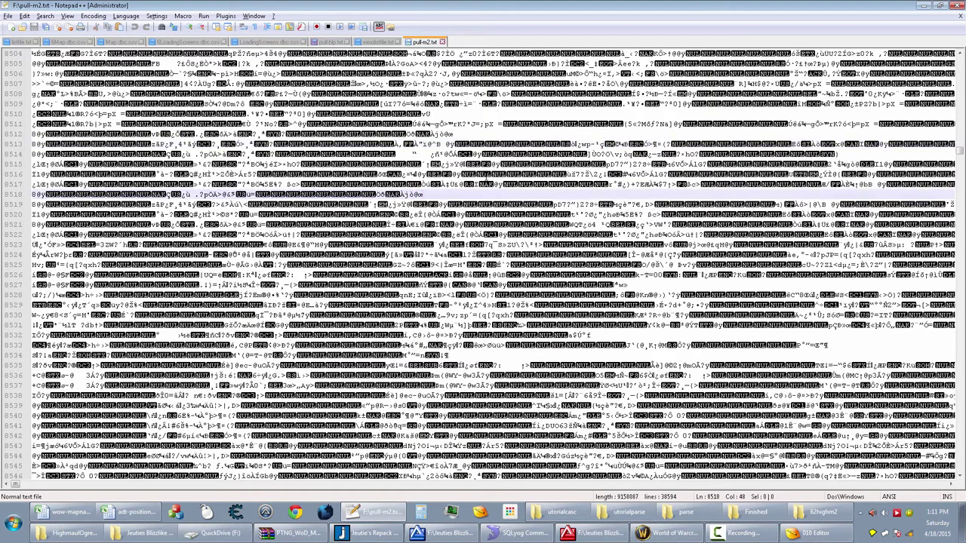
drag(440, 119, 500, 125)
click(441, 42)
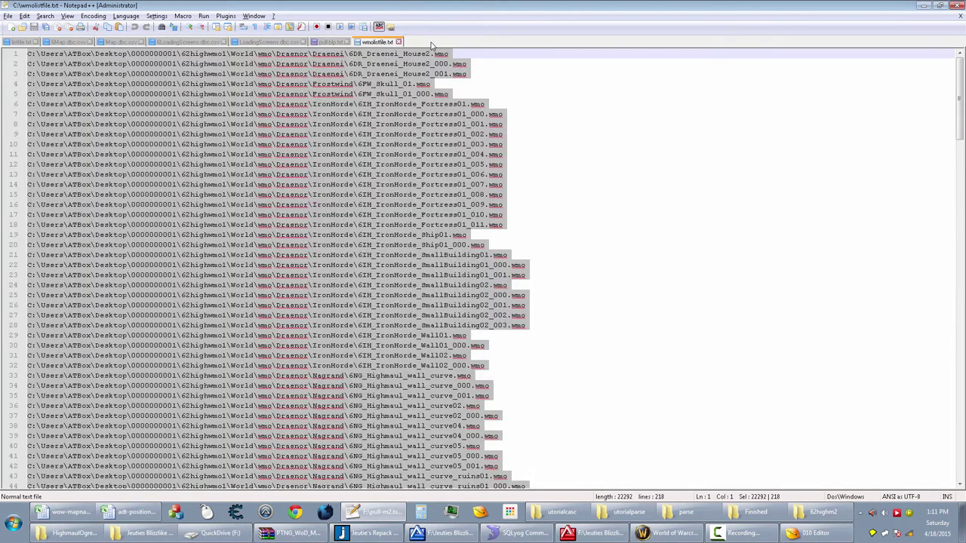
click(923, 5)
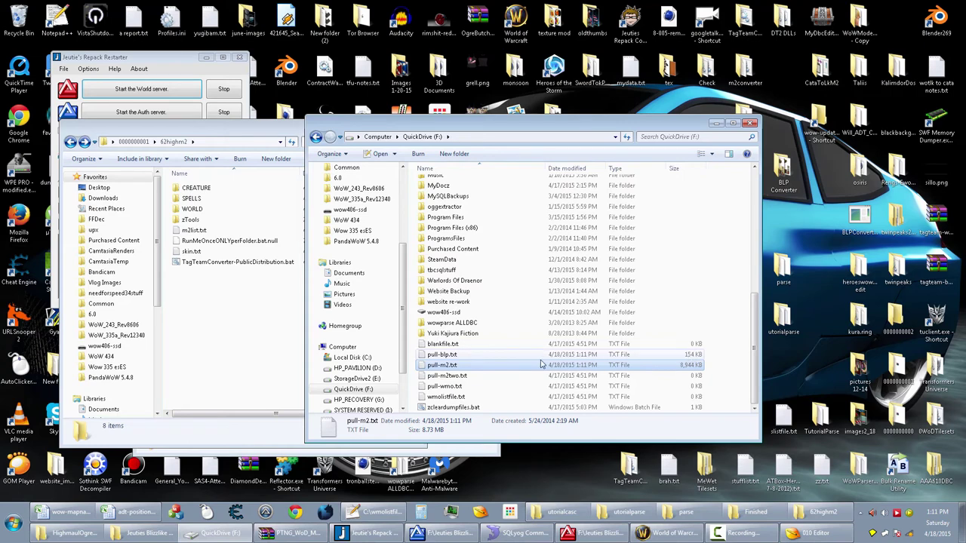
Open pull-blp.txt in 010 Editor, maximized, and replace every hex byte 00 with 0a.
right_click(509, 356)
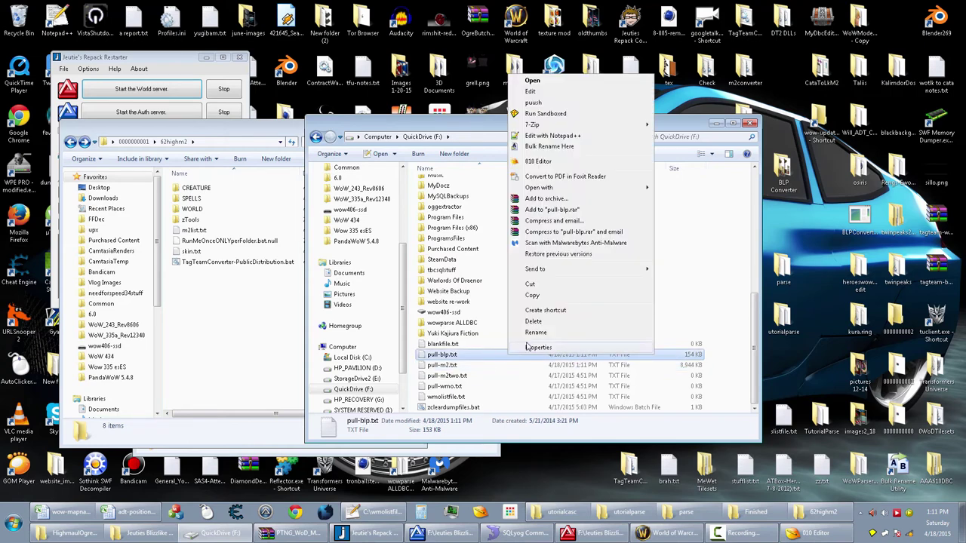
click(538, 160)
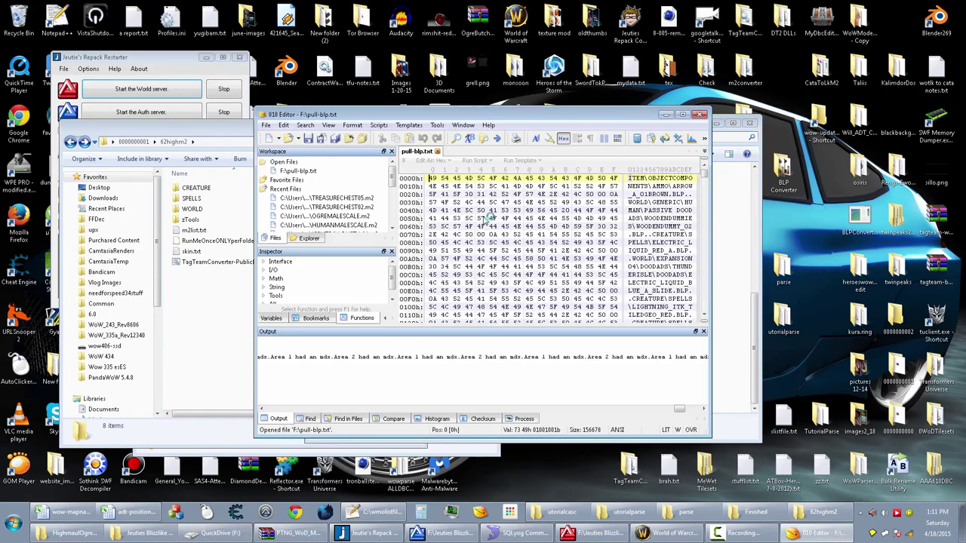
double_click(539, 115)
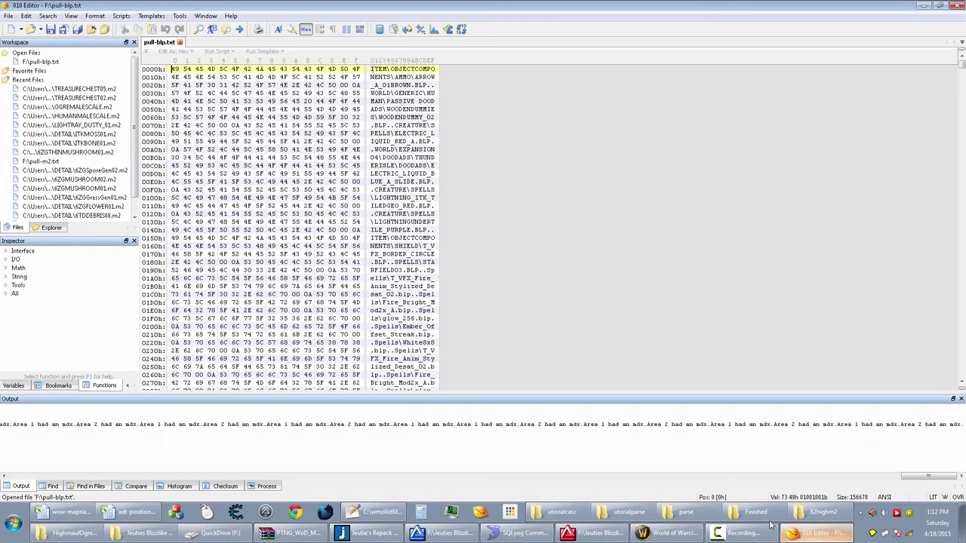
click(285, 223)
key(ctrl+r)
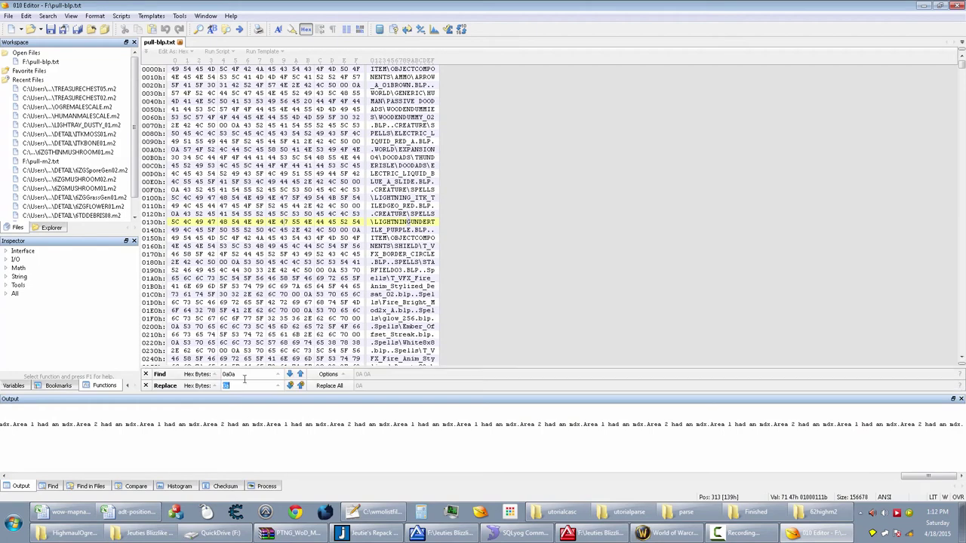
key(shift+Tab)
click(329, 386)
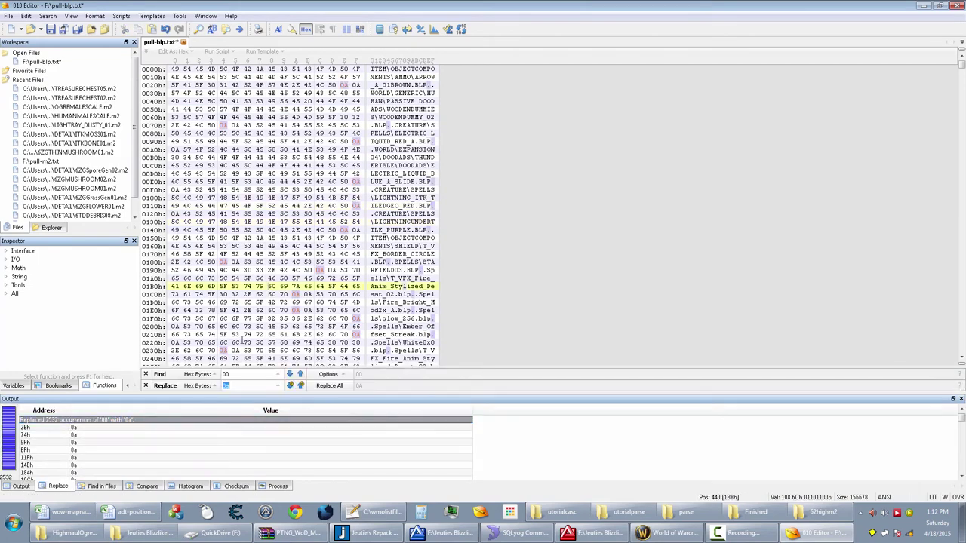
Replace all 0a0a hex sequences in pull-blp.txt with 0a, then save the file and close 010 Editor.
key(shift+Tab)
click(329, 385)
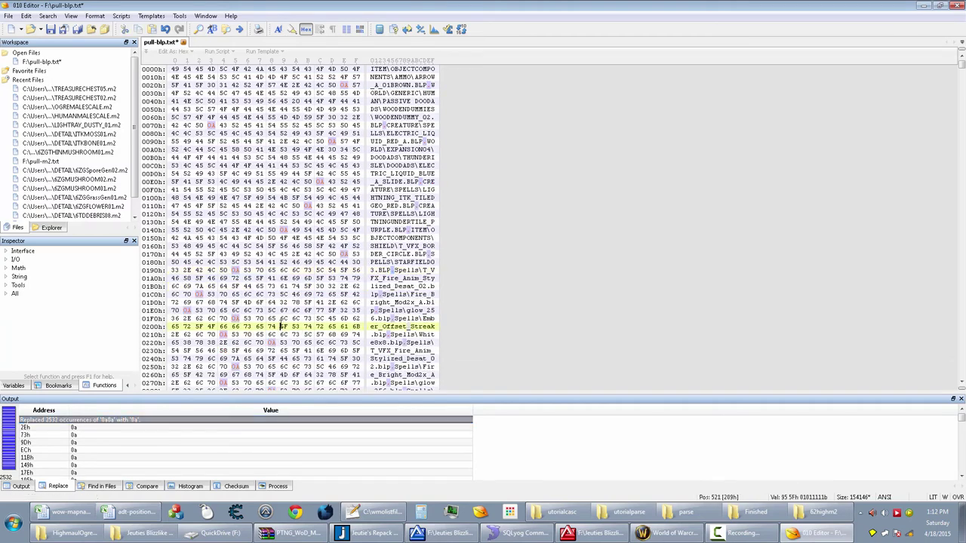
click(329, 385)
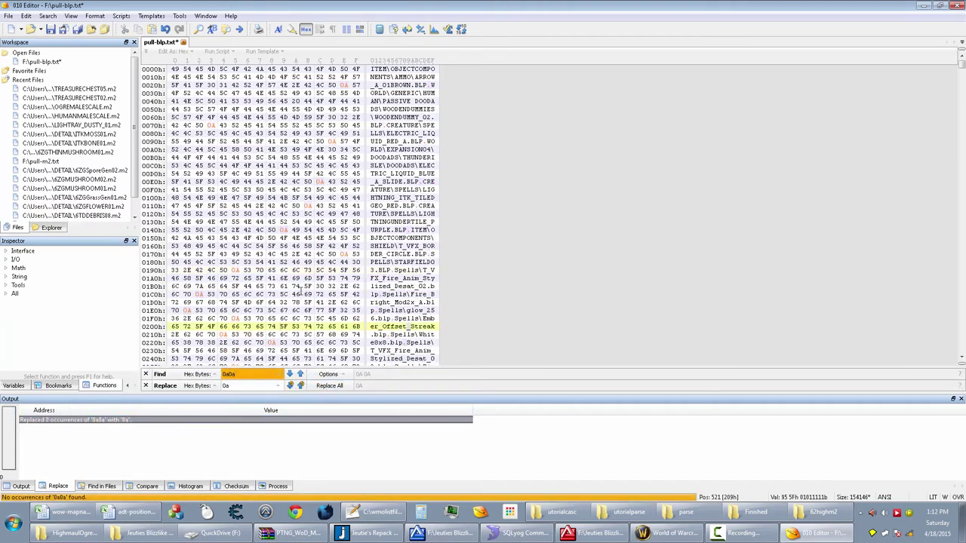
click(179, 42)
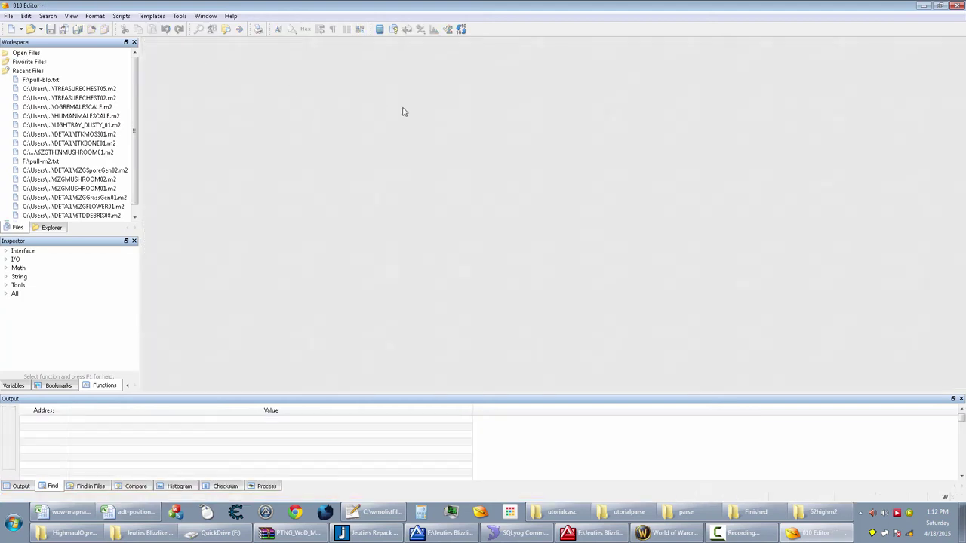
click(956, 6)
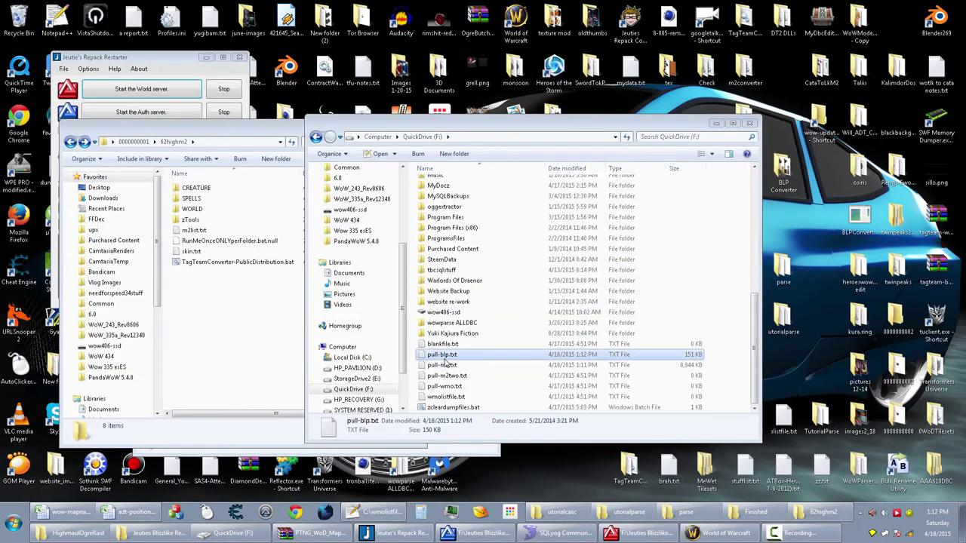
Open the cleaned pull-blp.txt in Notepad++ and remove every ".blp" extension by replacing it with nothing.
double_click(445, 356)
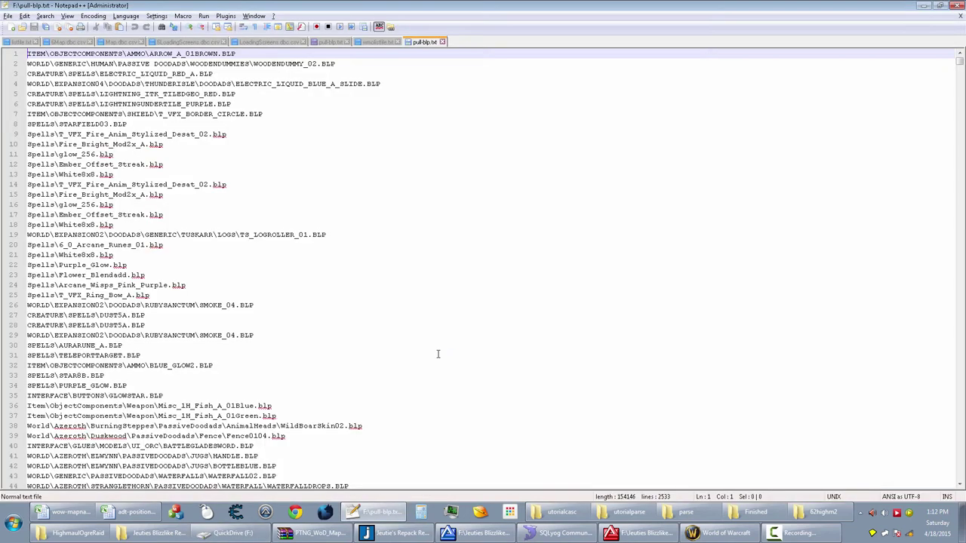
click(362, 284)
drag(169, 216, 146, 215)
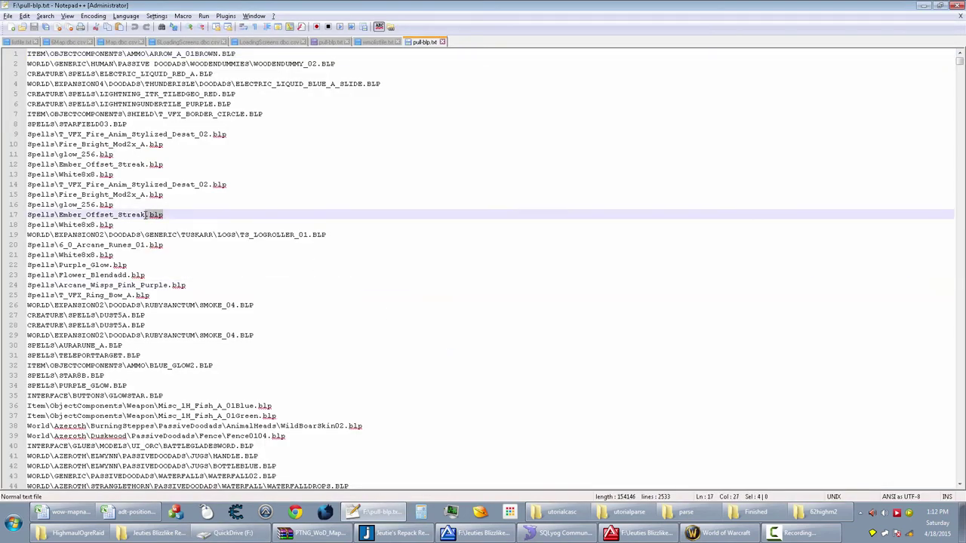
key(ctrl+f)
click(491, 193)
click(548, 222)
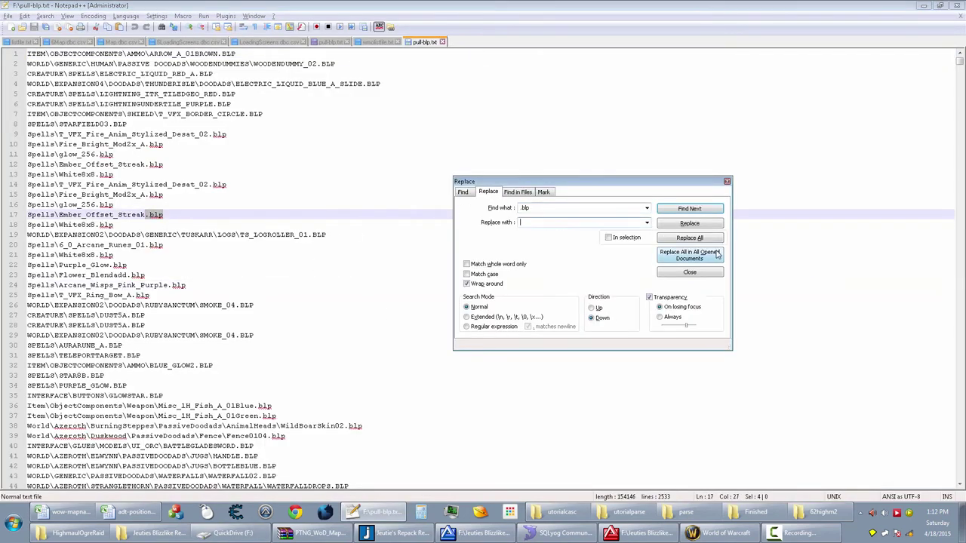
click(706, 240)
key(Escape)
Copy the whole texture list and paste it into a new sheet of the adt-position-calculator workbook in Excel.
key(ctrl+a)
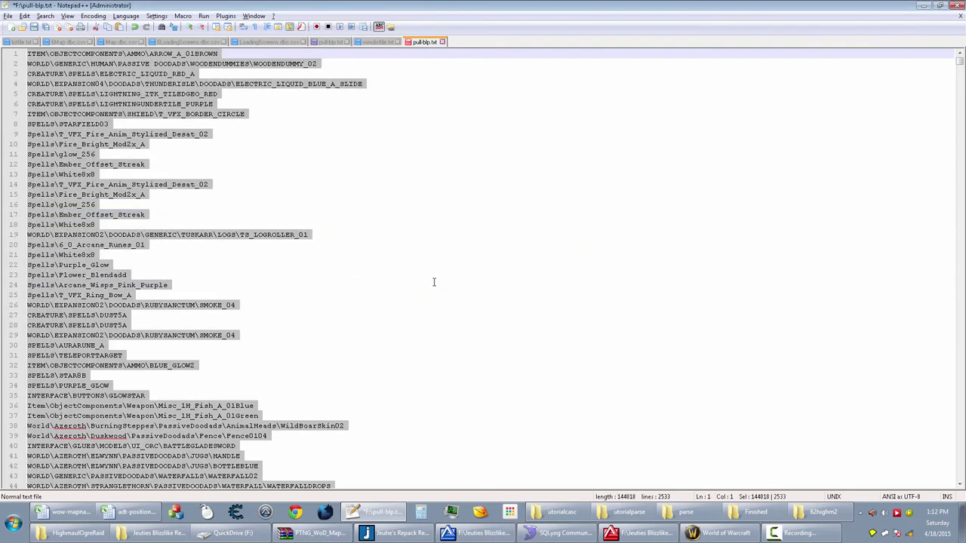
click(132, 513)
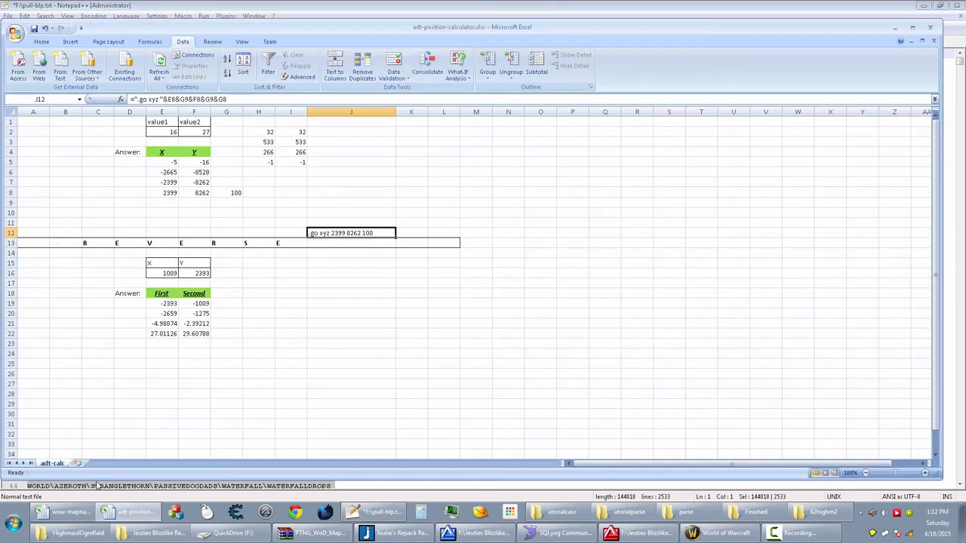
click(80, 463)
key(ctrl+v)
Remove the duplicate texture paths from column A, check the end of the list, and sort it alphabetically.
click(362, 68)
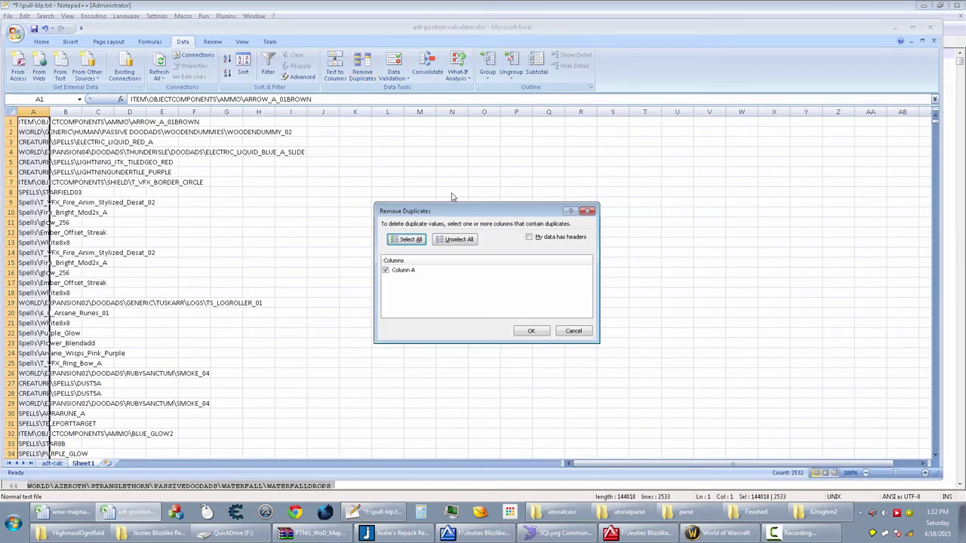
click(531, 332)
click(497, 285)
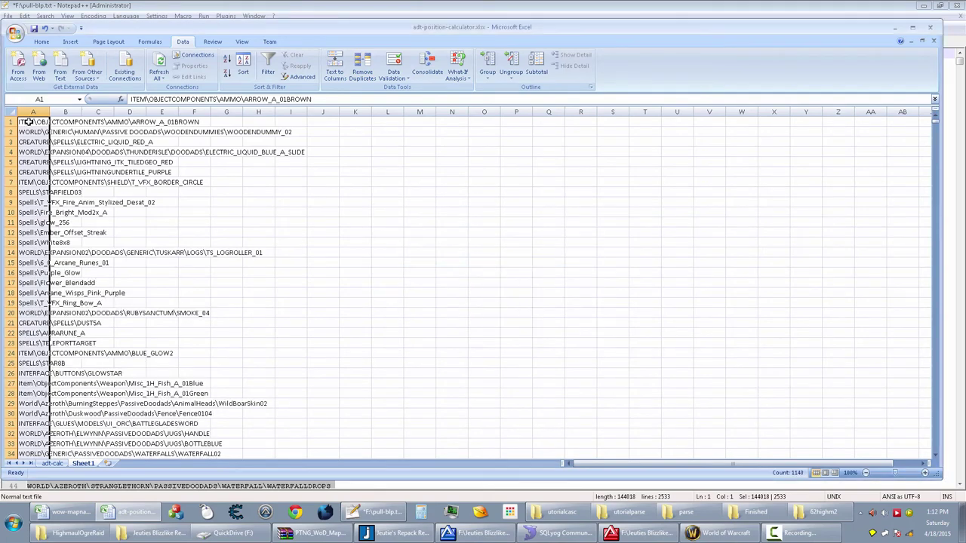
scroll(205, 216, down, 20)
scroll(202, 220, down, 12)
scroll(203, 221, up, 8)
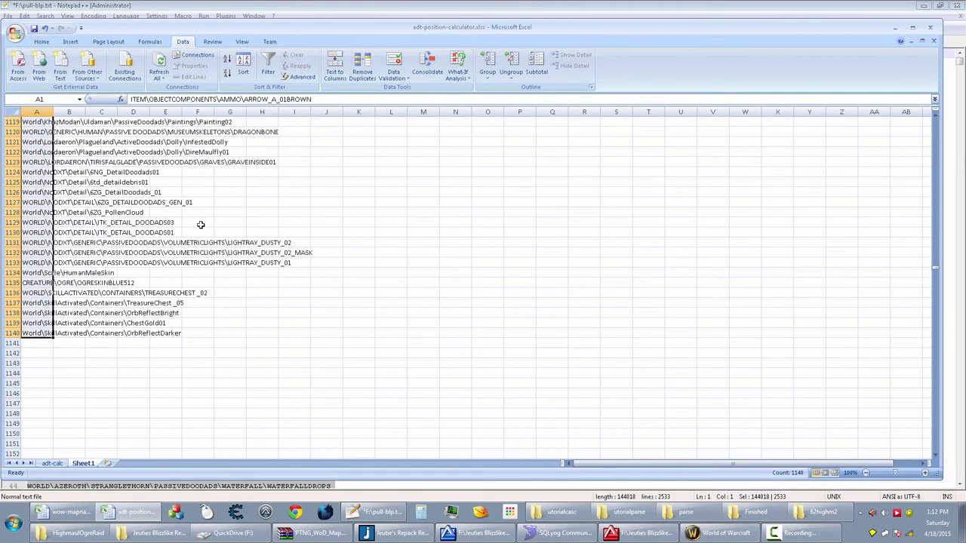
click(242, 67)
click(558, 327)
Copy column A and replace the entire contents of listfile.txt in Notepad++ with it.
click(38, 193)
key(ctrl+space)
key(ctrl+c)
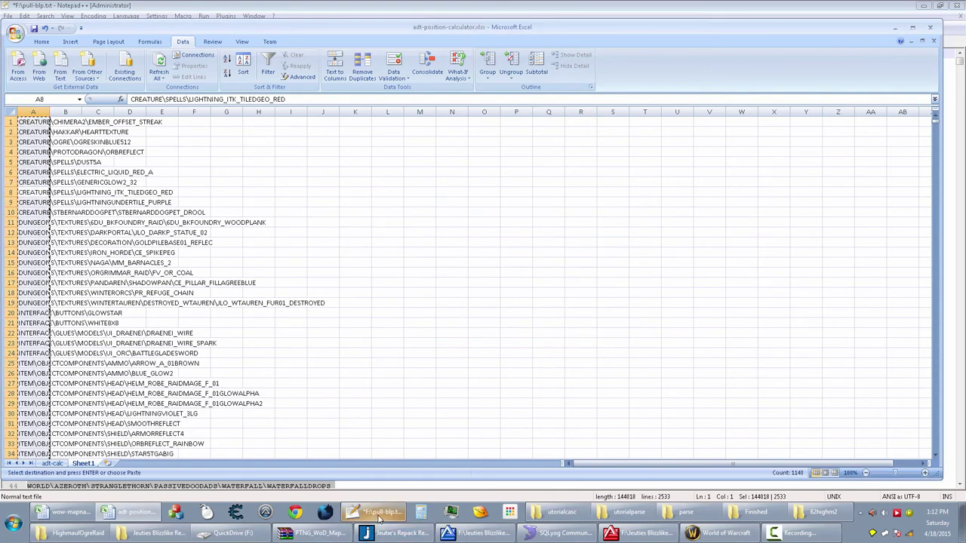
click(378, 517)
click(22, 43)
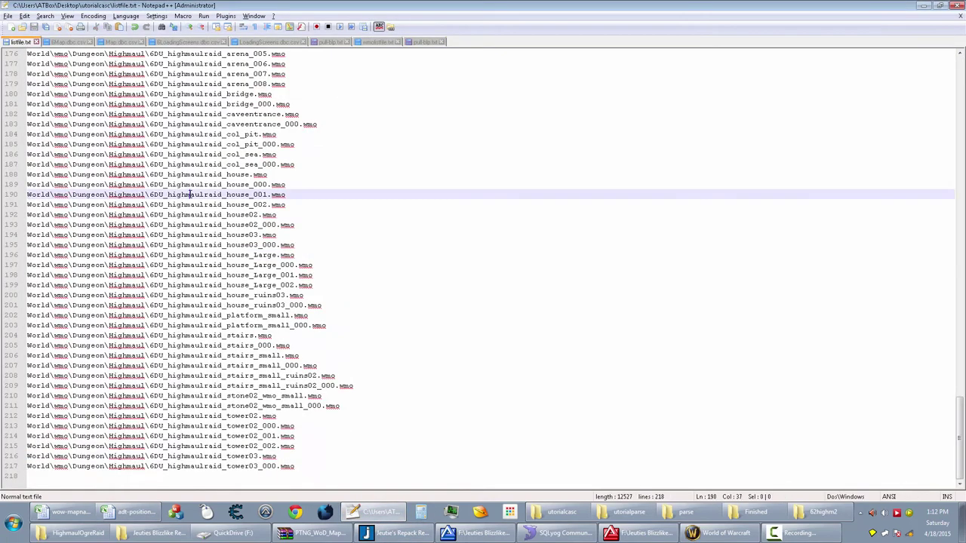
key(ctrl+a)
key(ctrl+v)
Run the Append_WoW_BLP macro from the end of line 1 through the end of listfile.txt, adding .blp, _h.blp and _s.blp entries.
key(ctrl+Home)
key(End)
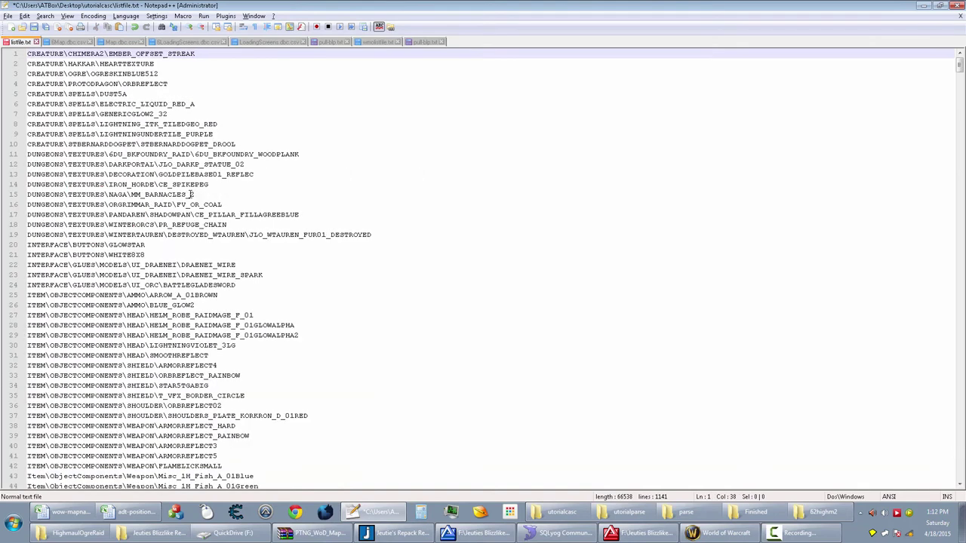
click(352, 27)
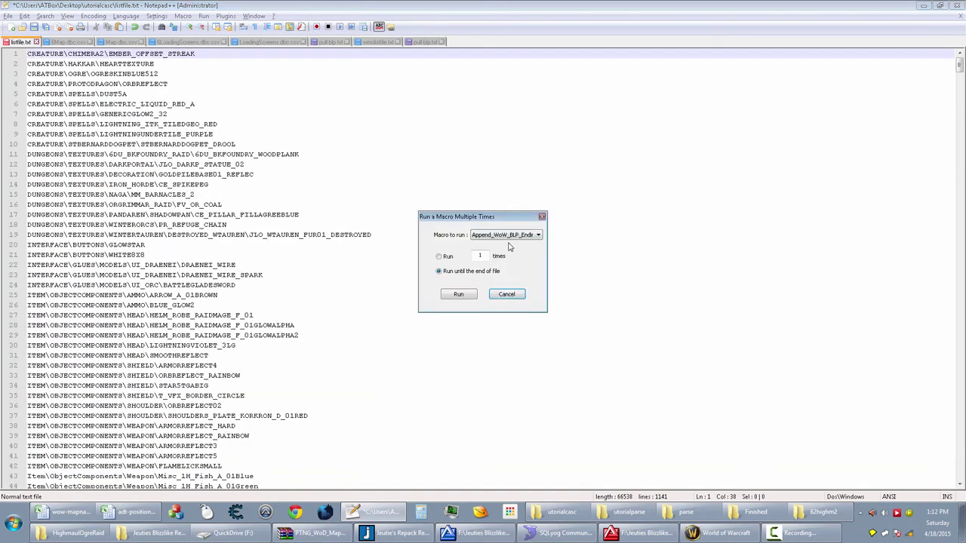
click(465, 294)
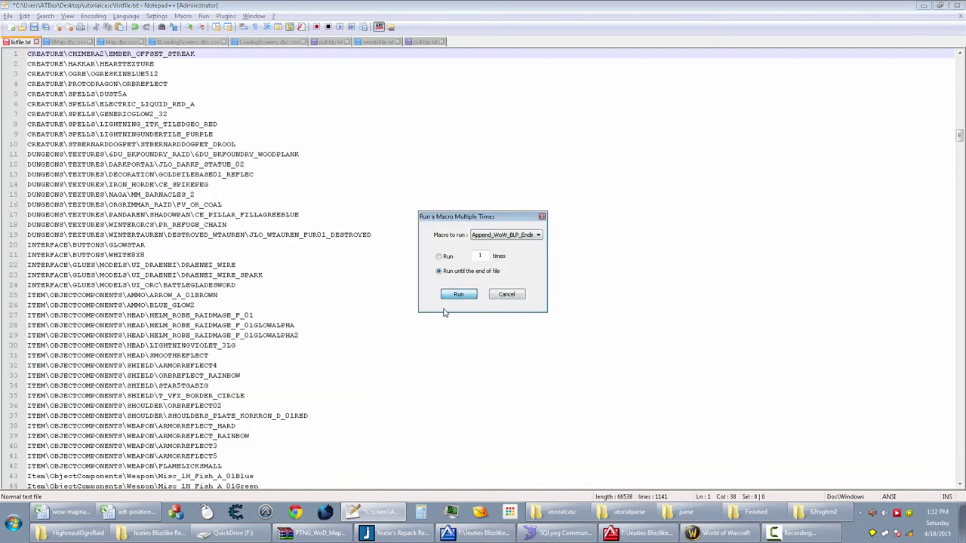
click(516, 295)
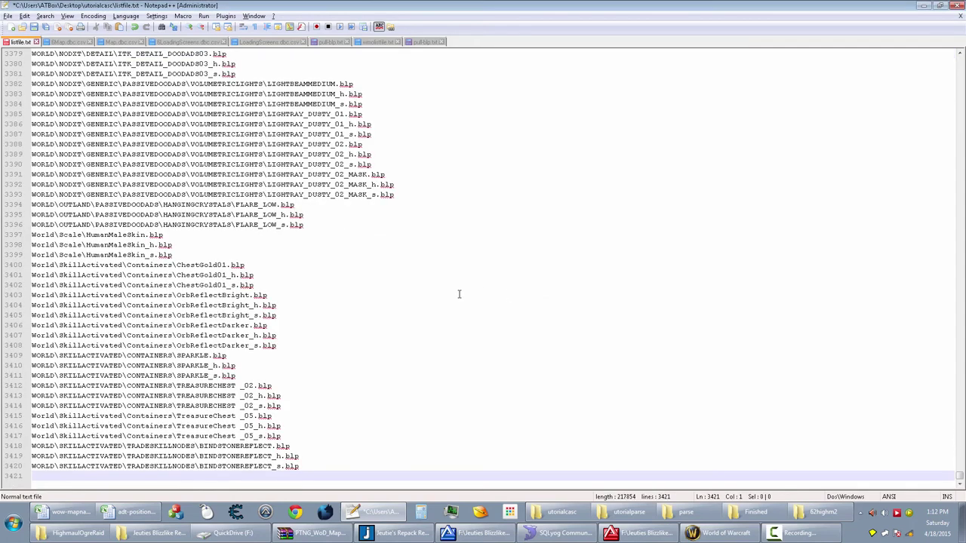
click(459, 295)
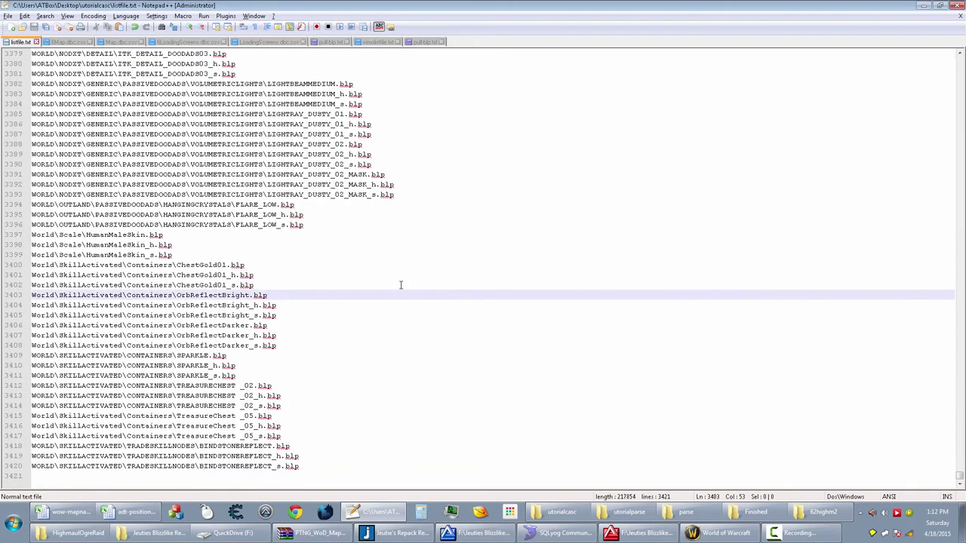
click(923, 5)
click(894, 28)
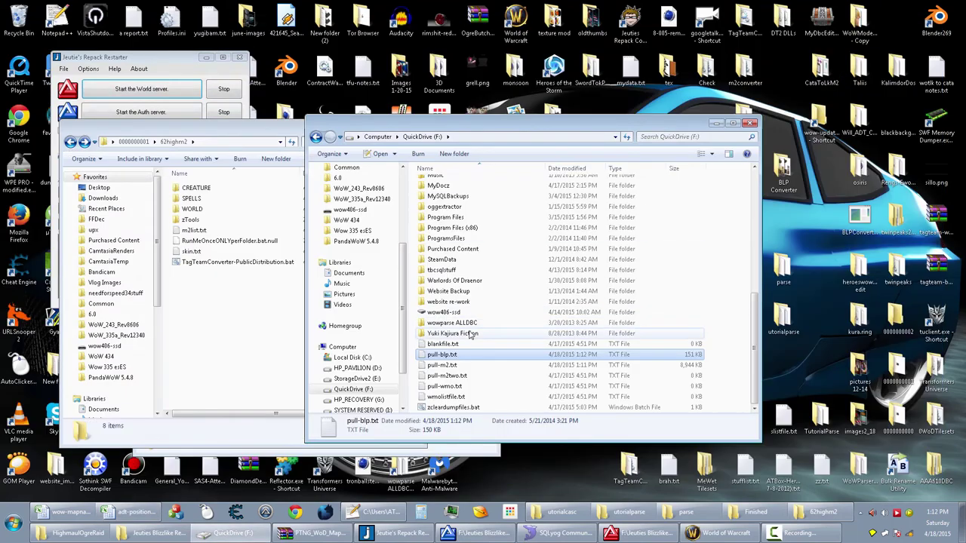
click(716, 123)
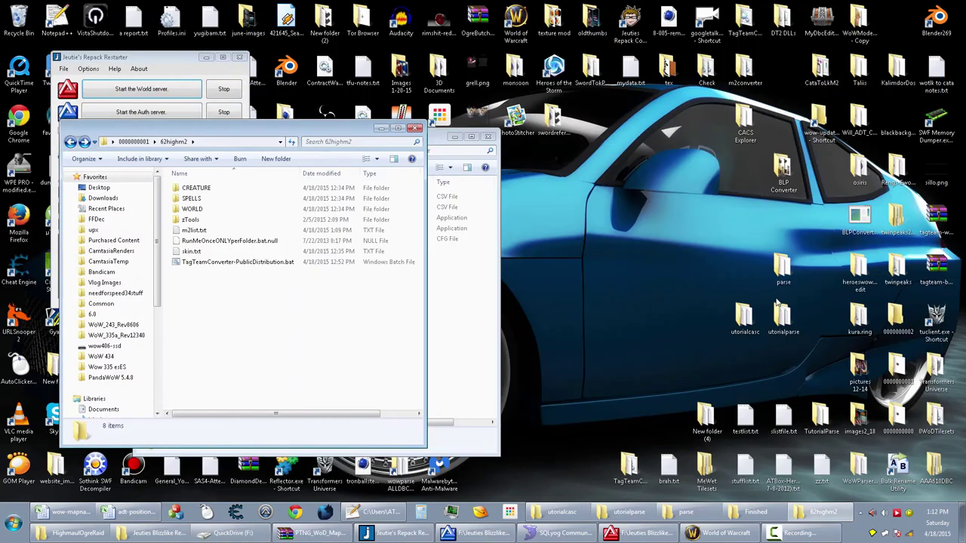
click(561, 511)
double_click(360, 240)
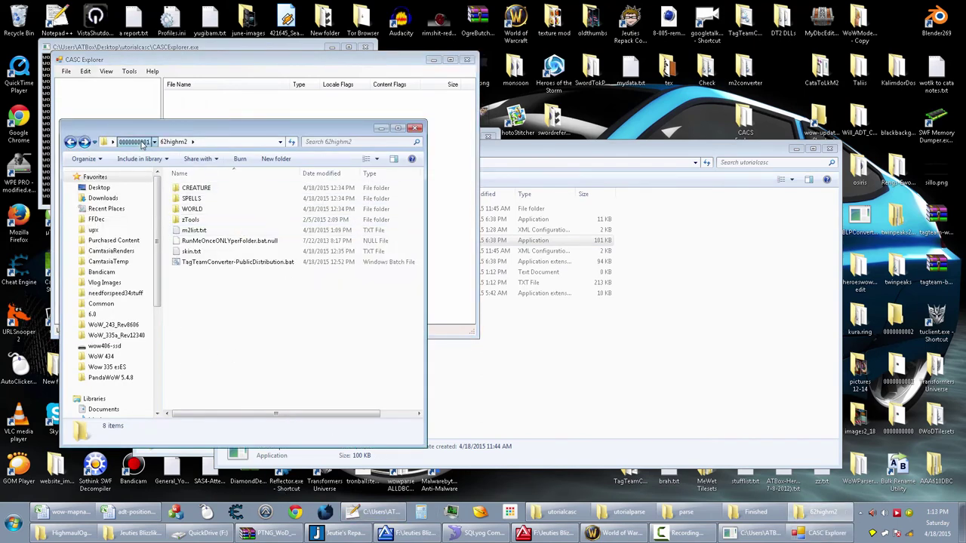
click(133, 141)
click(234, 92)
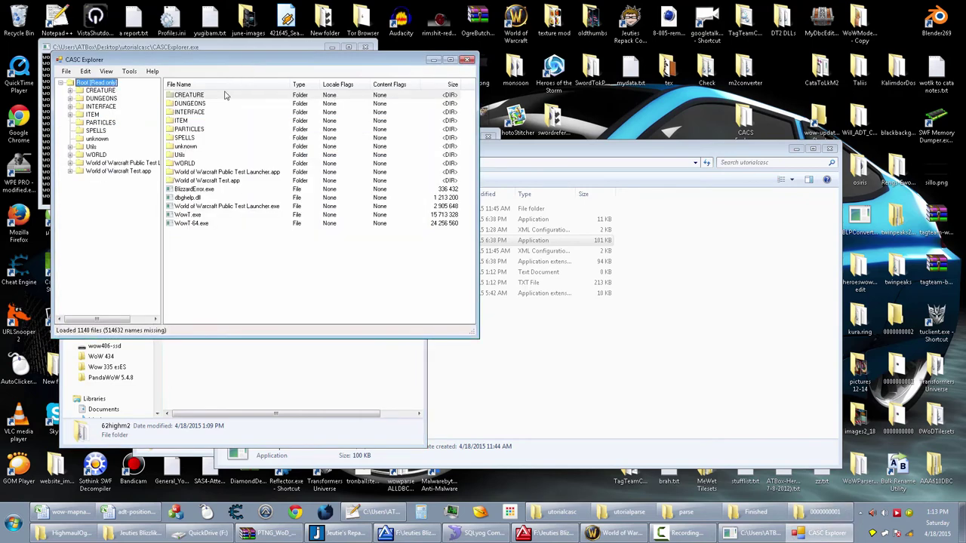
drag(198, 98, 189, 163)
right_click(188, 164)
click(211, 172)
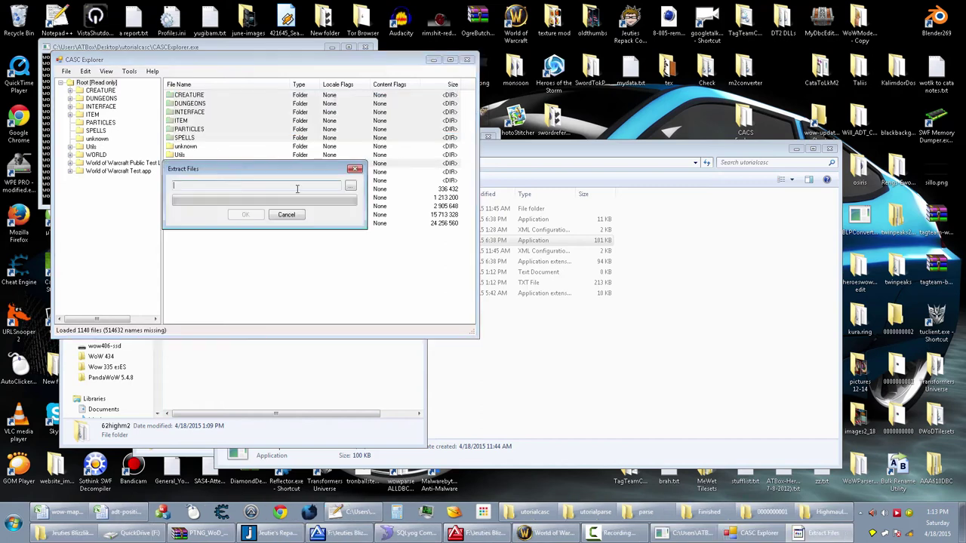
click(351, 187)
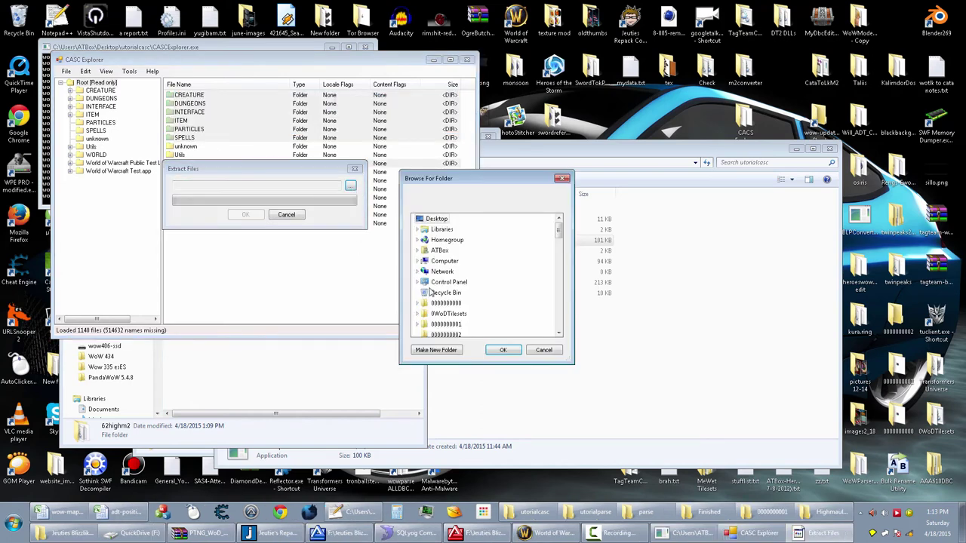
click(454, 350)
text(62)
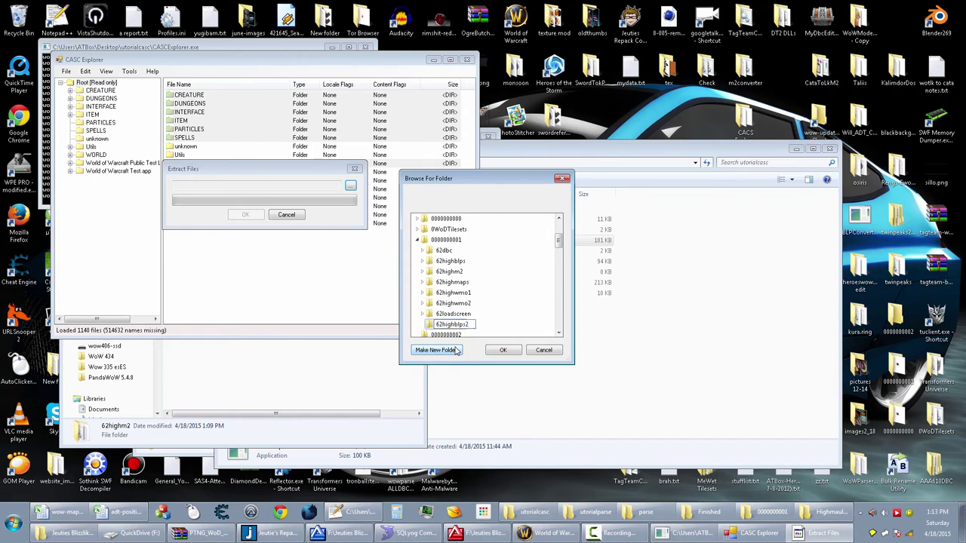
text(highblps2)
key(Return)
click(502, 350)
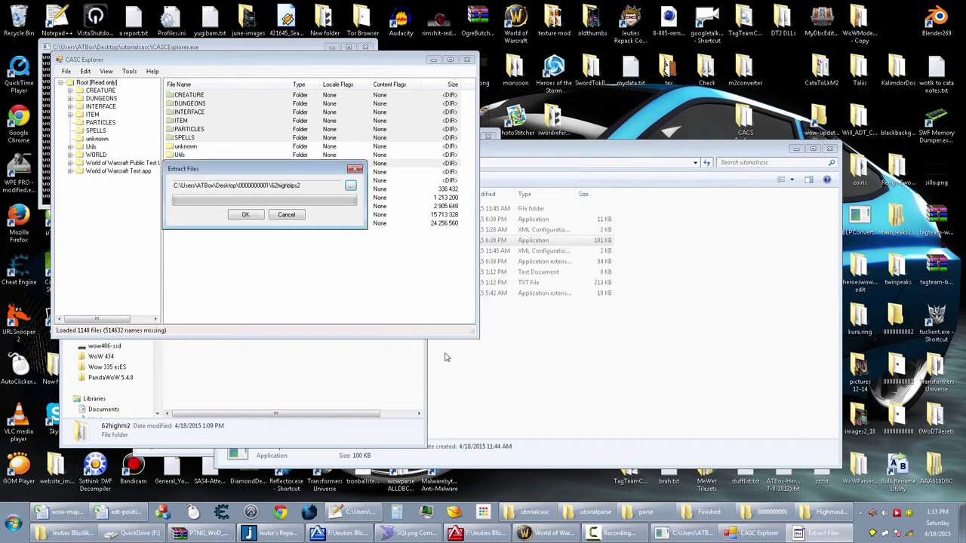
click(245, 216)
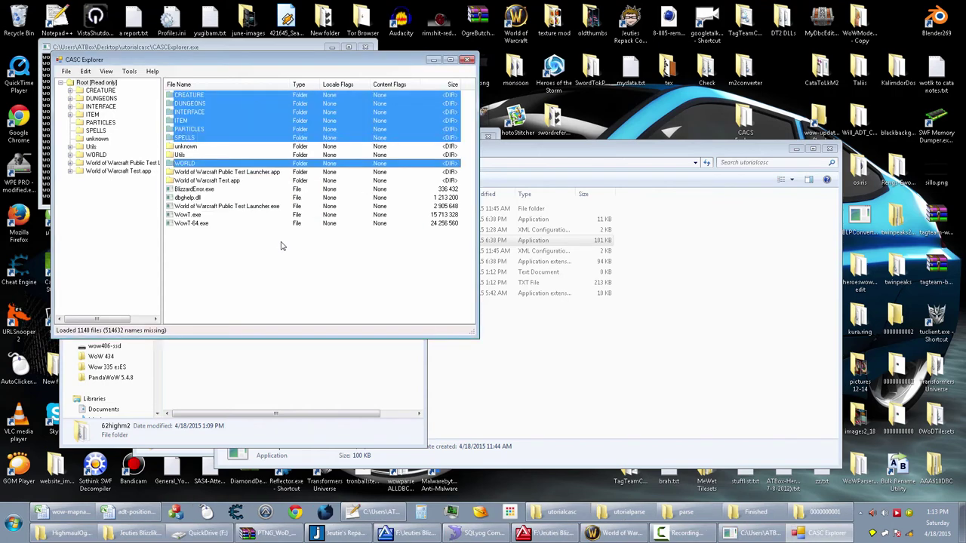
click(466, 59)
click(238, 329)
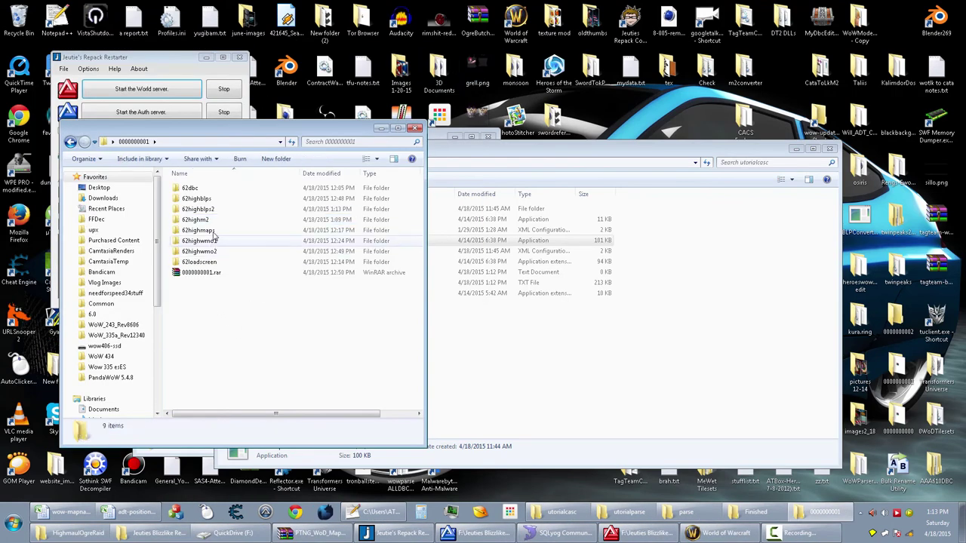
Compare the size and file count of the 62highblps and 62highblps2 folders in their properties.
right_click(201, 200)
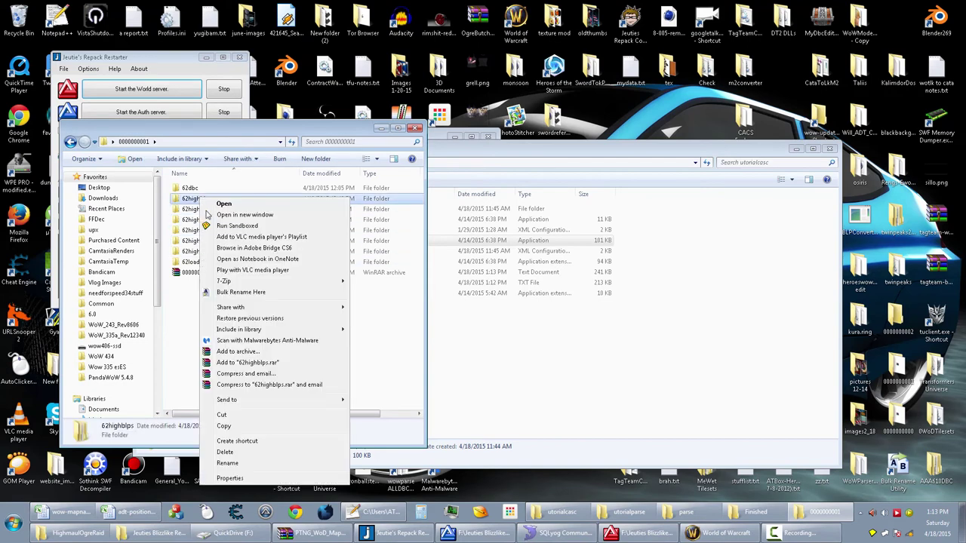
click(249, 481)
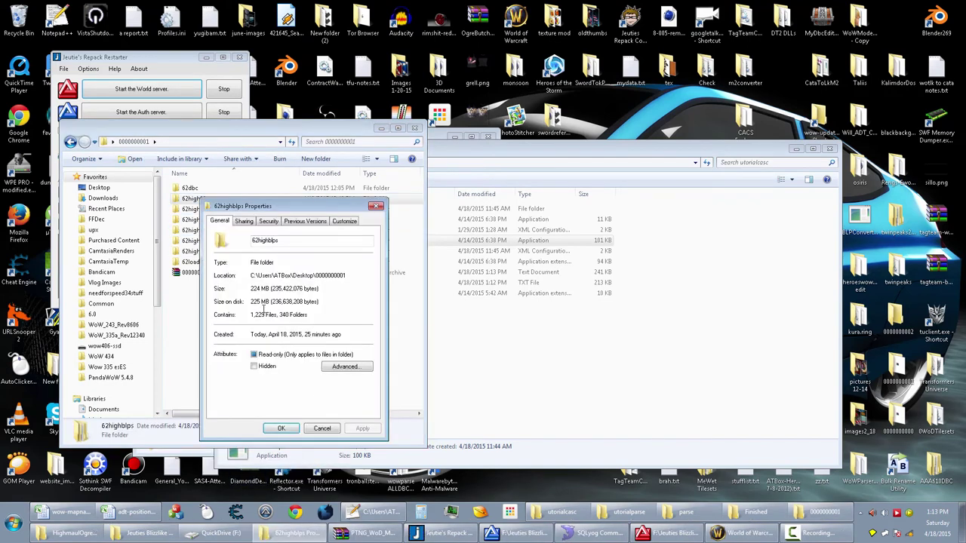
click(322, 429)
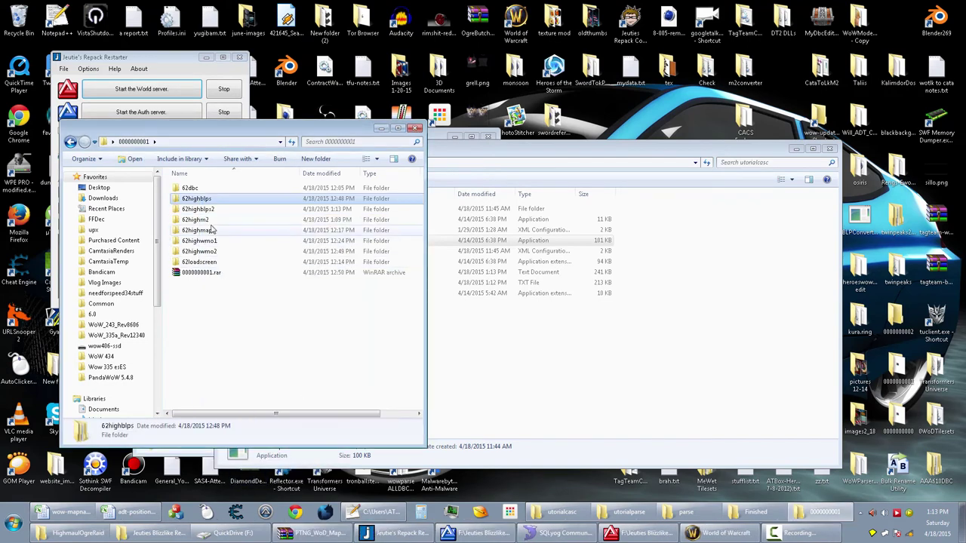
right_click(207, 210)
click(252, 487)
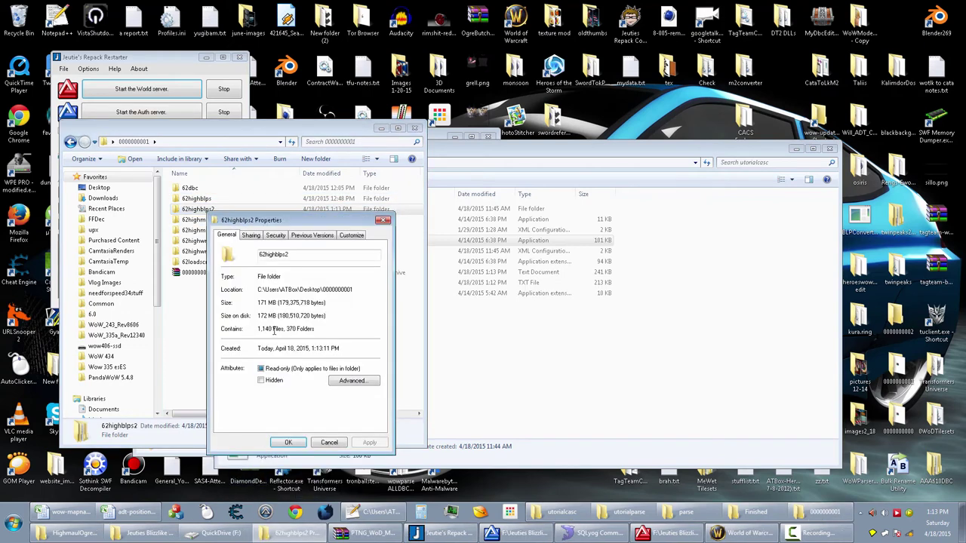
click(330, 443)
Copy all folders from 62highblps2 into a new folder named patch-C.MPQ in the WoW_335a_Rev12340 Data folder.
double_click(215, 210)
drag(291, 325, 198, 183)
click(547, 342)
click(548, 343)
click(275, 356)
double_click(357, 222)
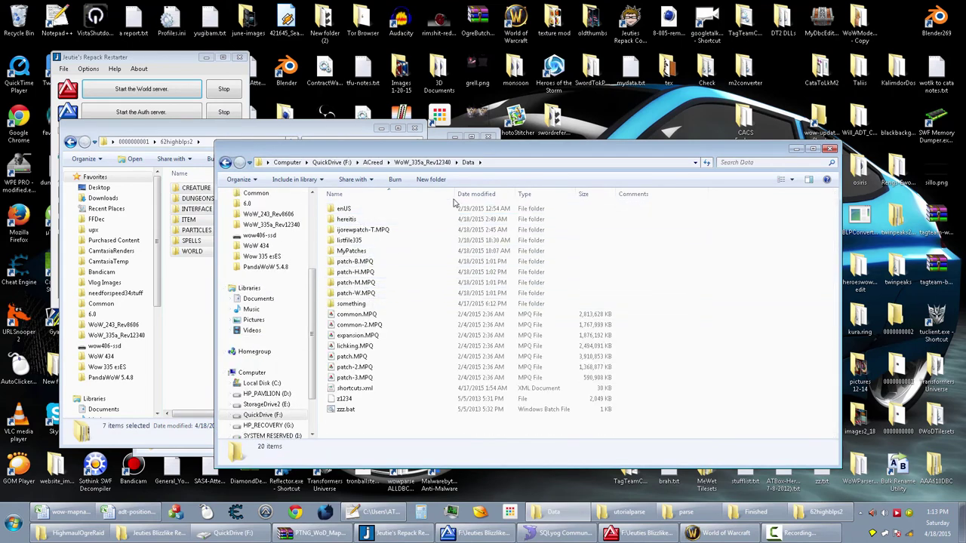
click(431, 179)
text(patch-C.MPQ)
key(Return)
key(Return)
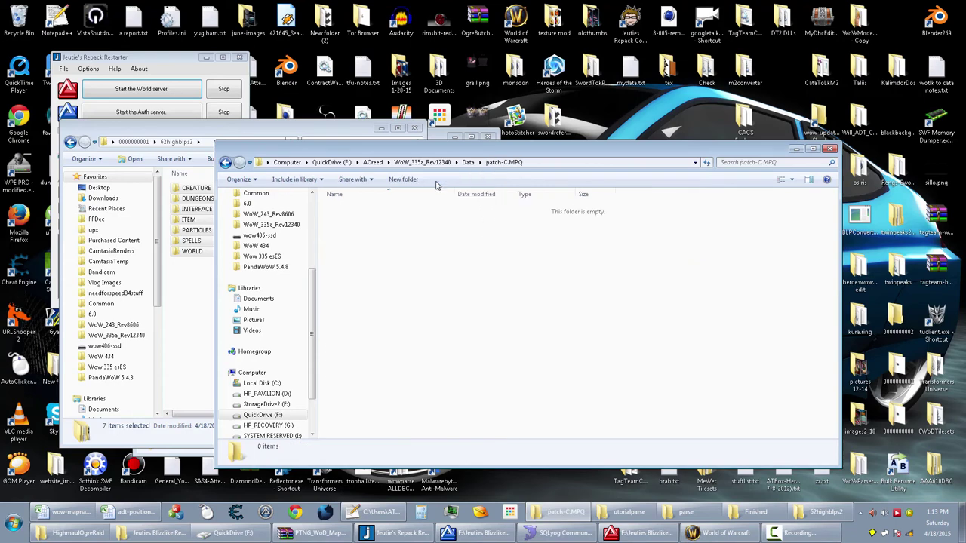
drag(202, 258, 423, 314)
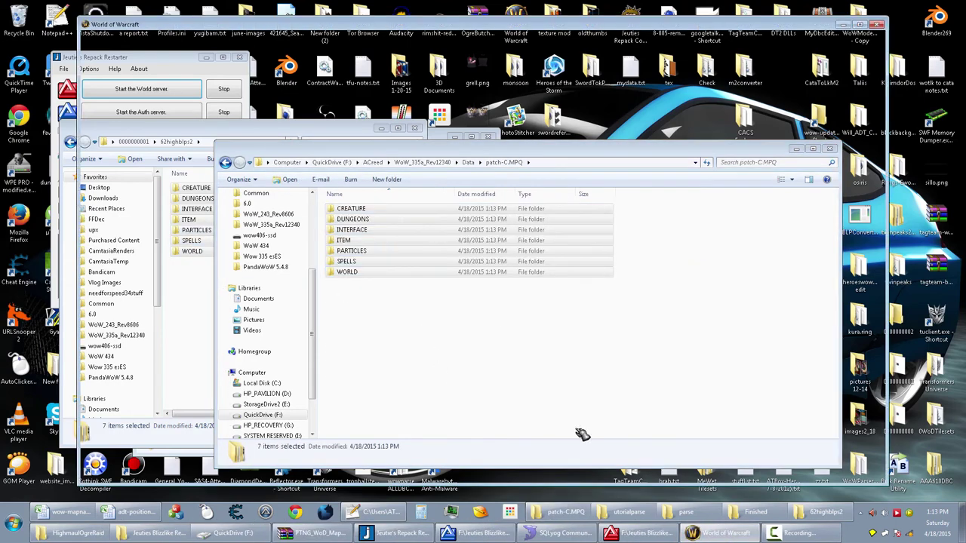
Close the running World of Warcraft client, relaunch Wow 335 F, and log in with the account password.
click(725, 533)
key(super)
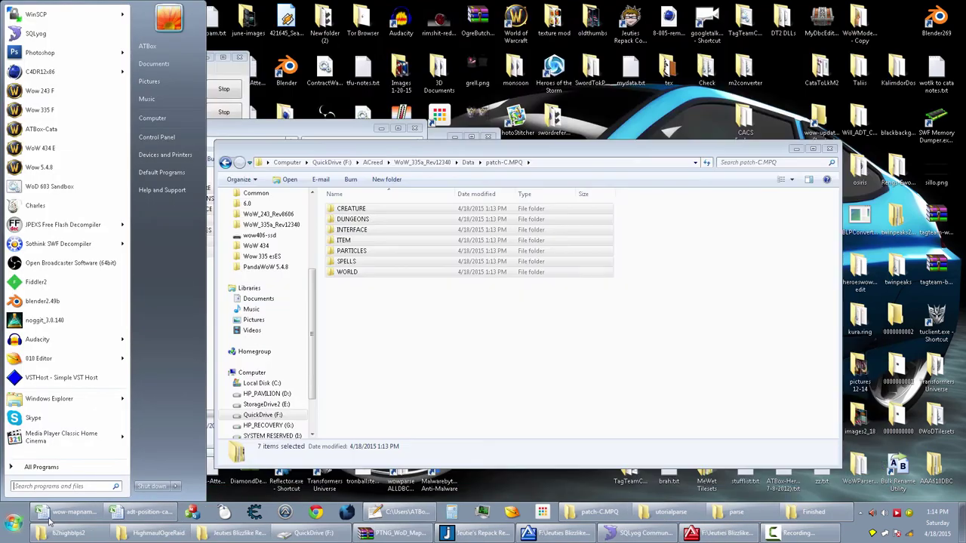
click(47, 111)
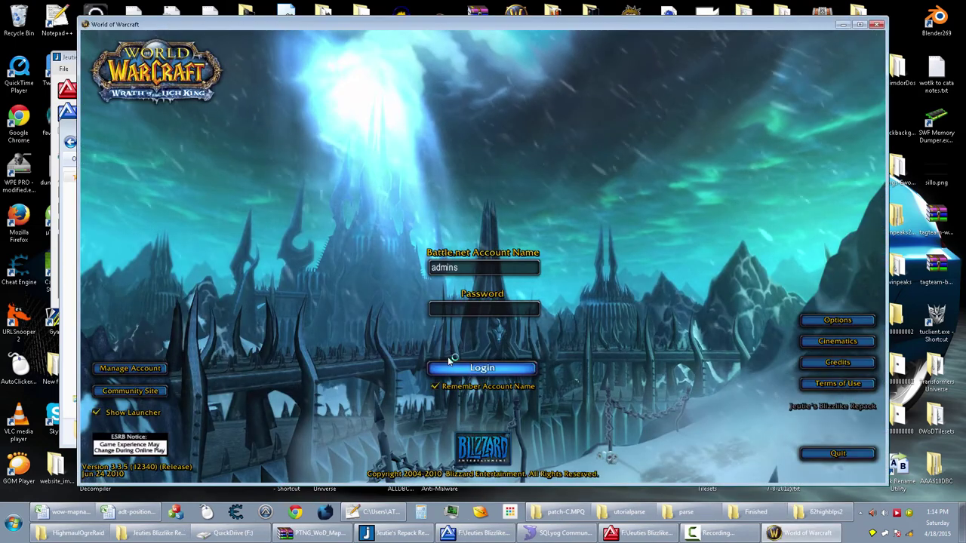
key(Return)
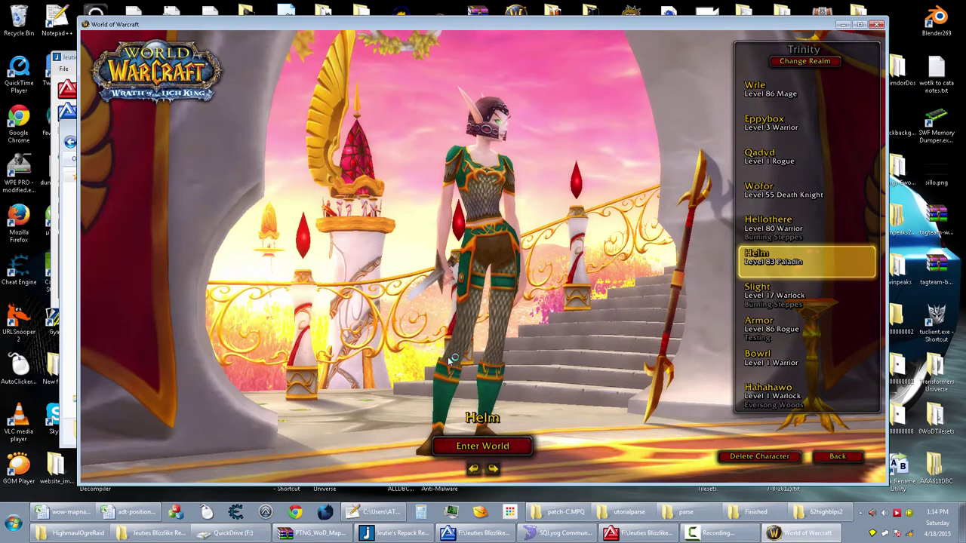
Select the level 1 Warrior character Bowrl and enter the world.
key(Down)
key(Down)
key(Down)
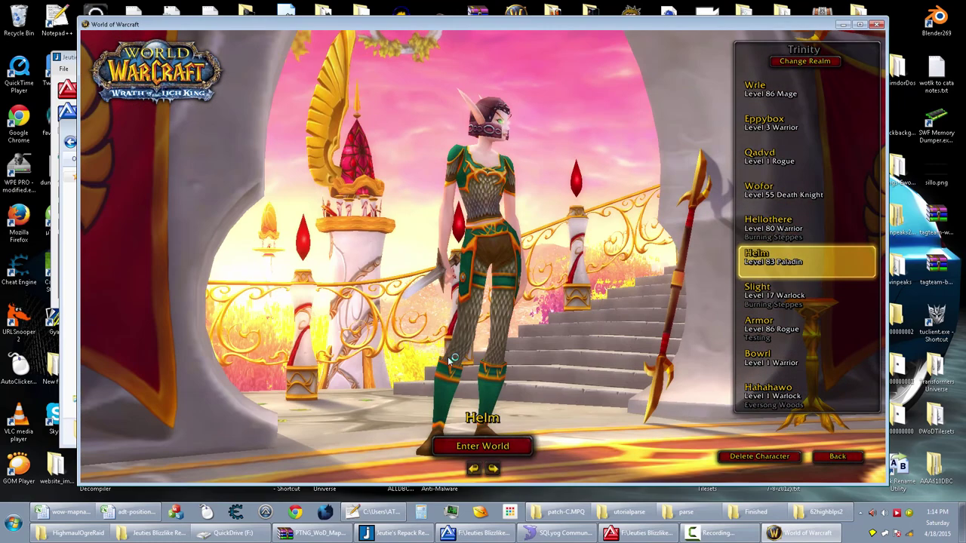
key(Up)
key(Down)
key(Return)
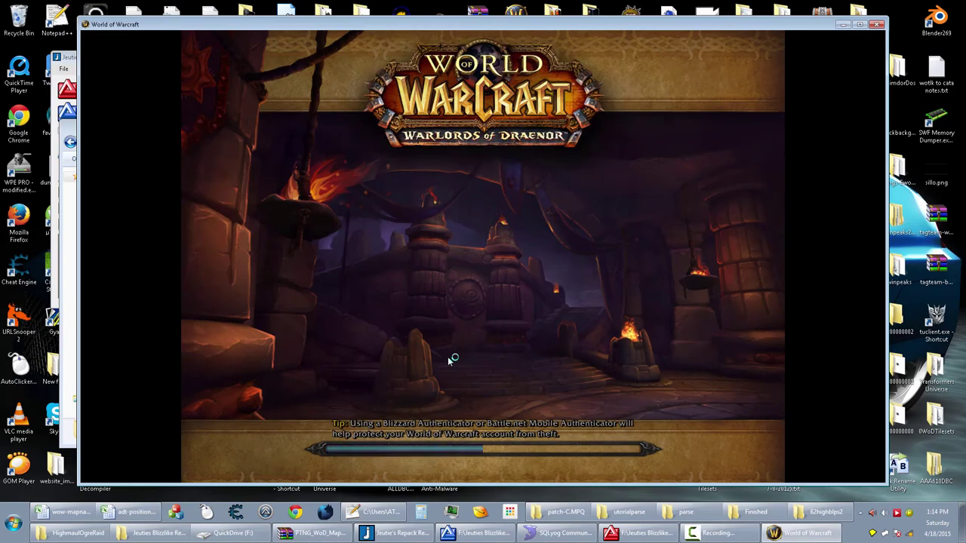
Run across the Highmaul map to inspect the textures on the trees, rocks and walls.
key(w)
key(a)
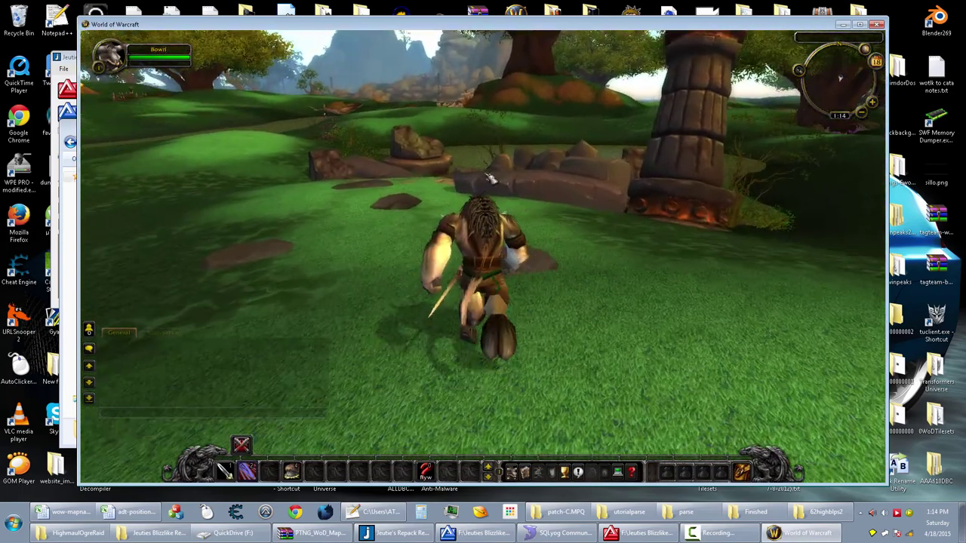
key(a)
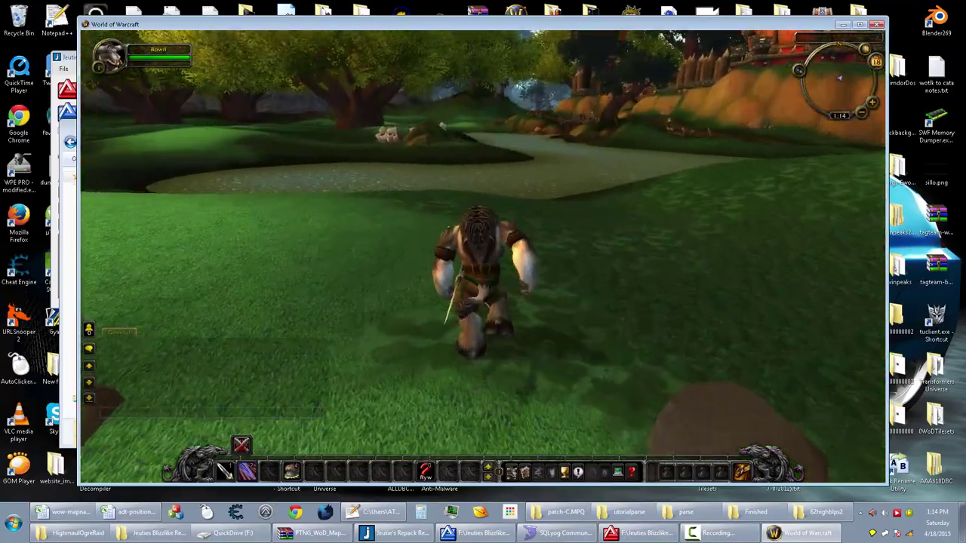
key(w)
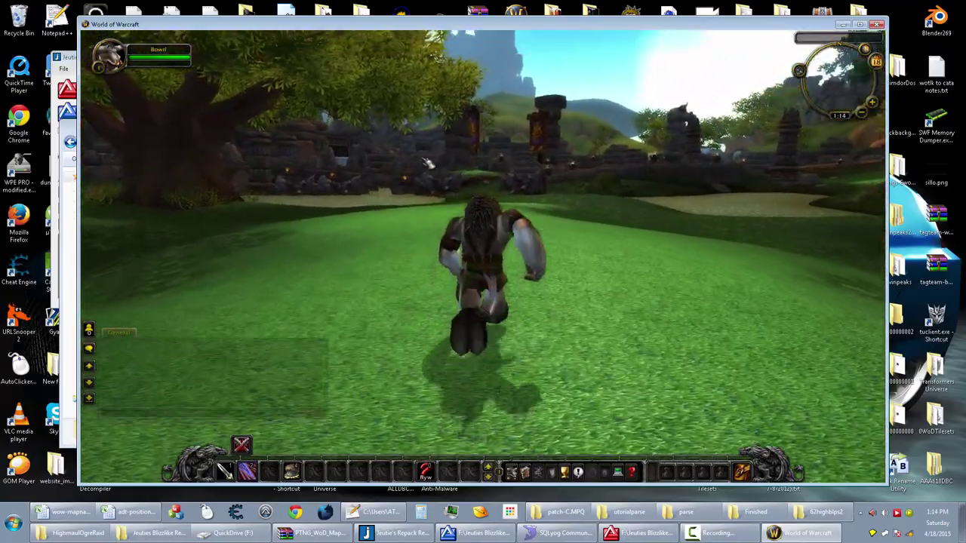
key(w)
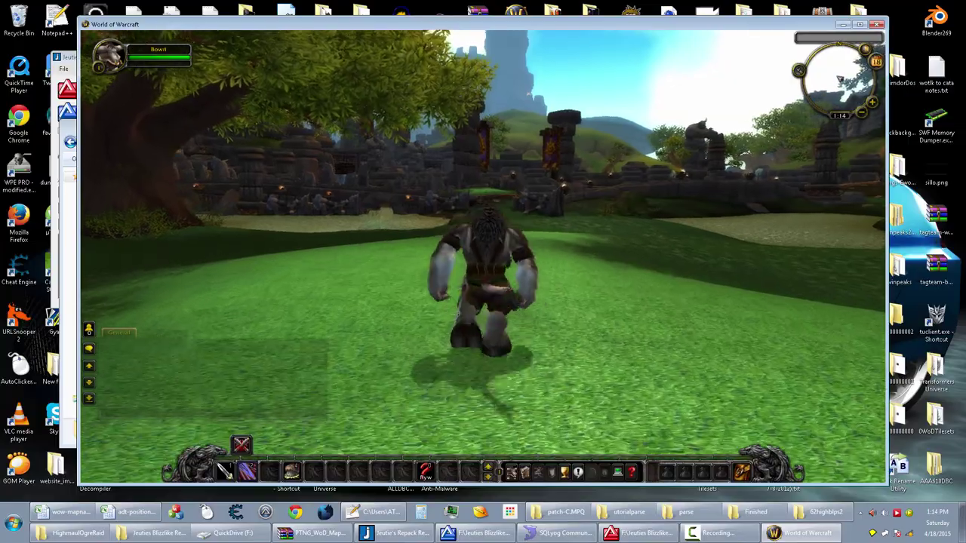
key(w)
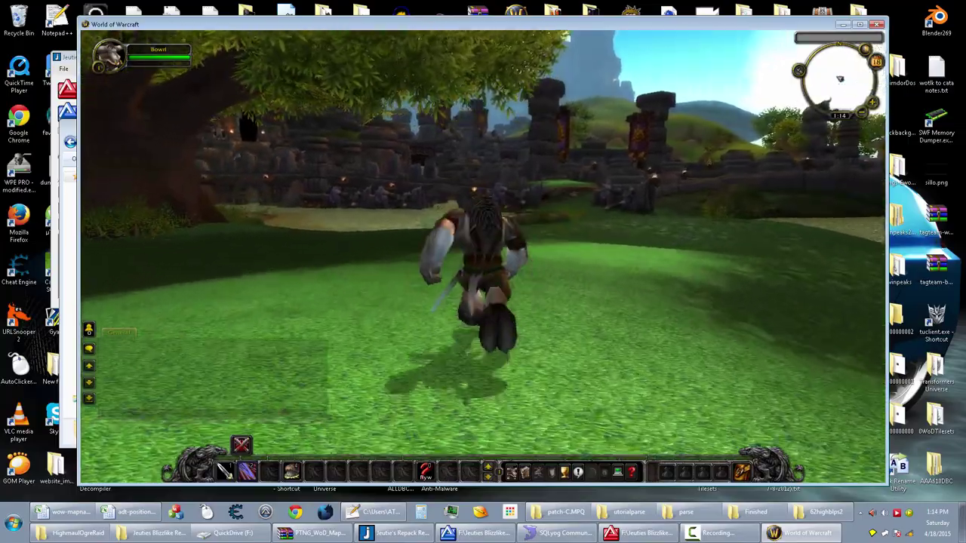
Turn on fly mode with all speeds at 10 and fly around to examine the textures on foliage, fences and buildings.
click(426, 472)
key(w)
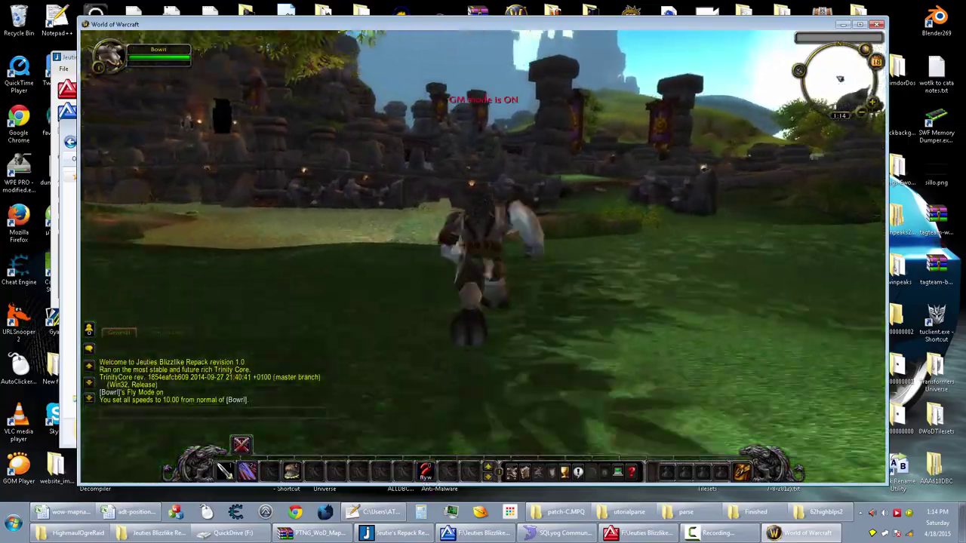
key(a)
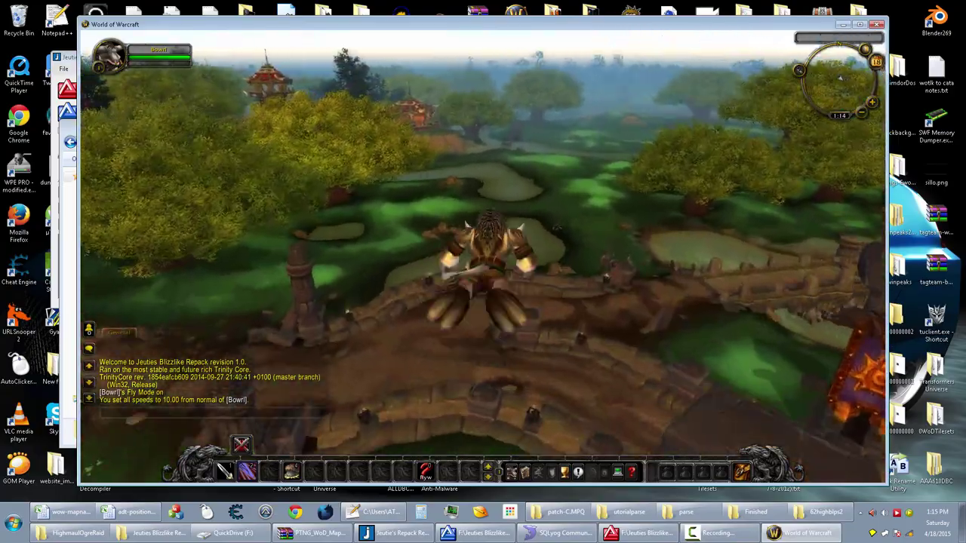
key(w)
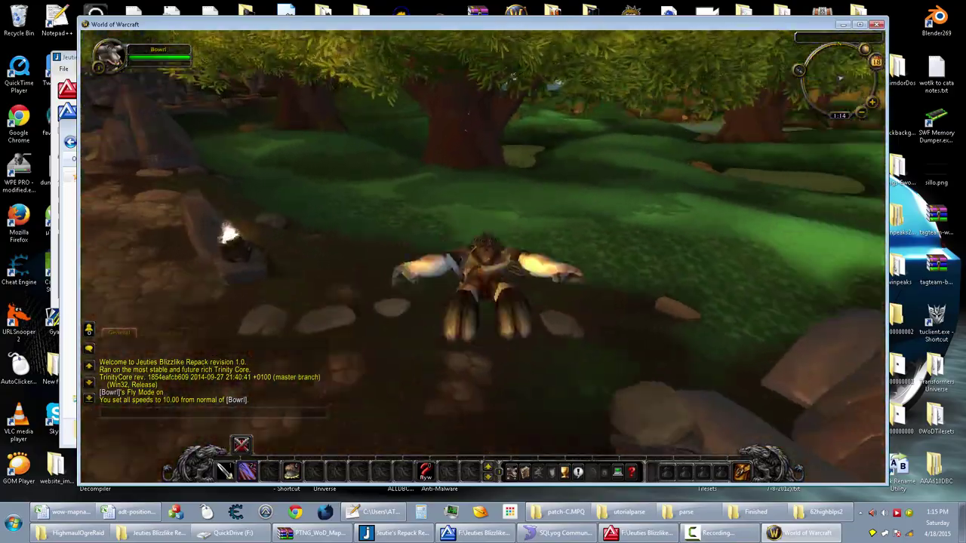
key(w)
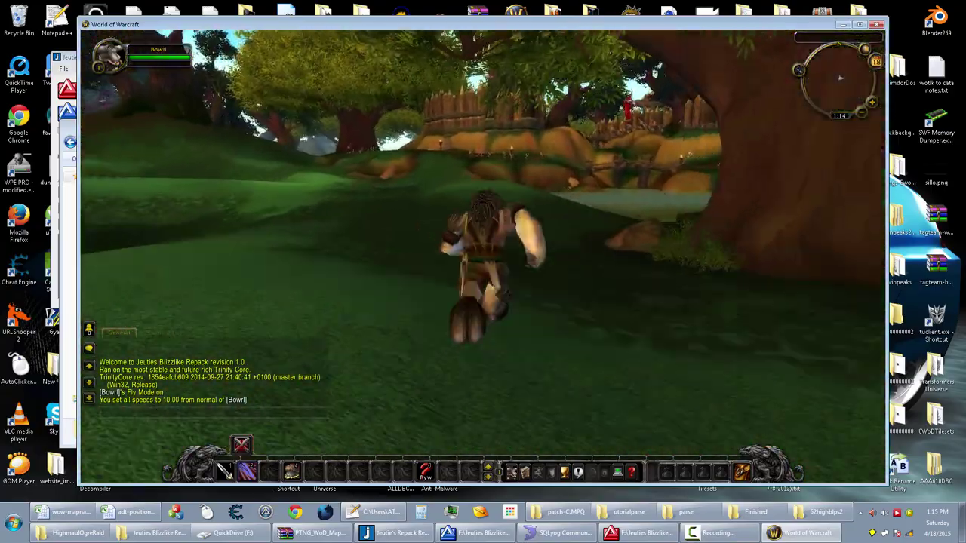
key(w)
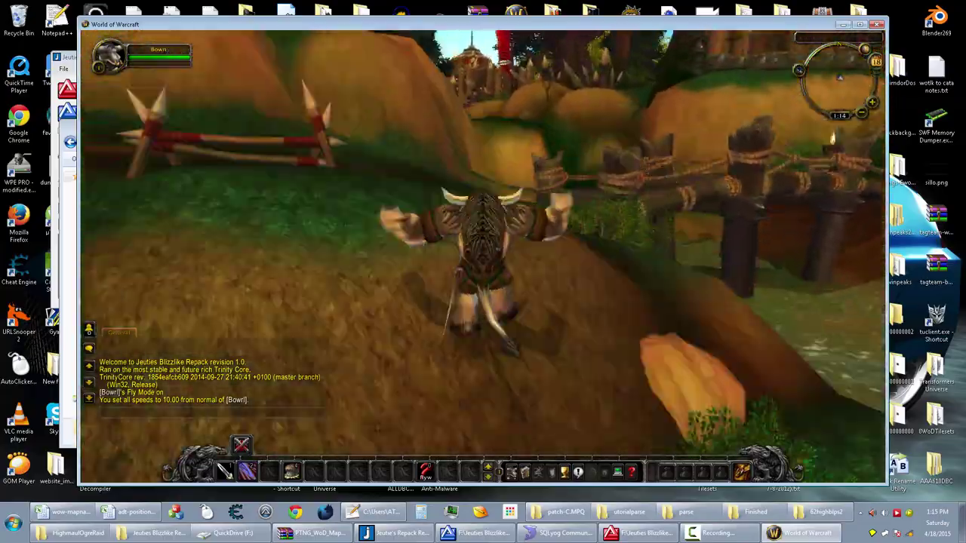
key(w)
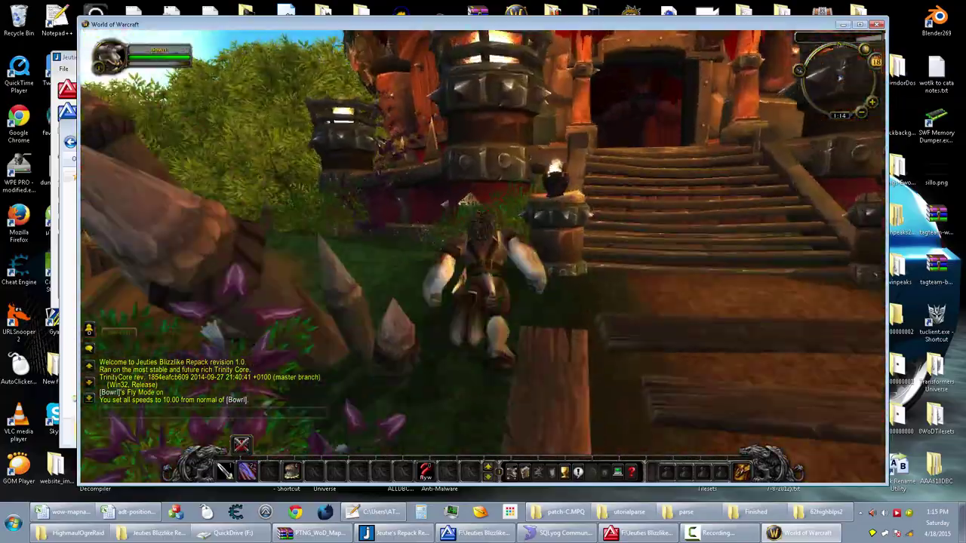
key(w)
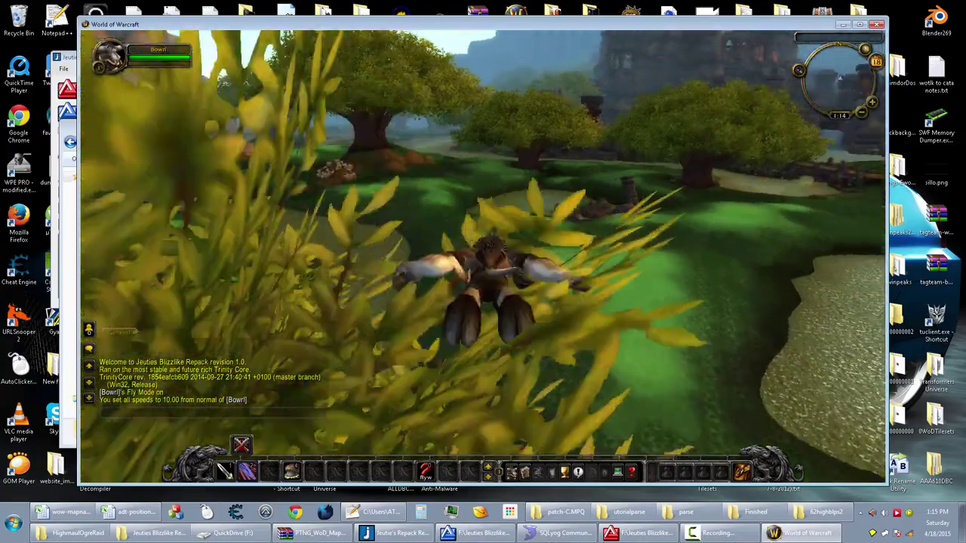
Fly forward through the yellow foliage to view more of the Highmaul terrain.
key(w)
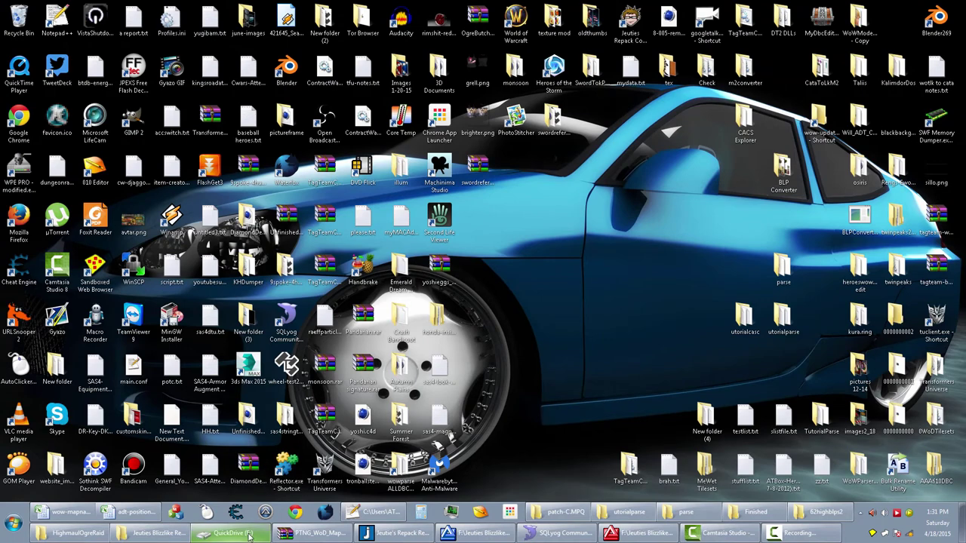
Open the Noggit SDL 1.4 (beta) install folder through the properties of the noggit_3.0.140 shortcut, leaving the shortcut as it is.
mouse_move(249, 536)
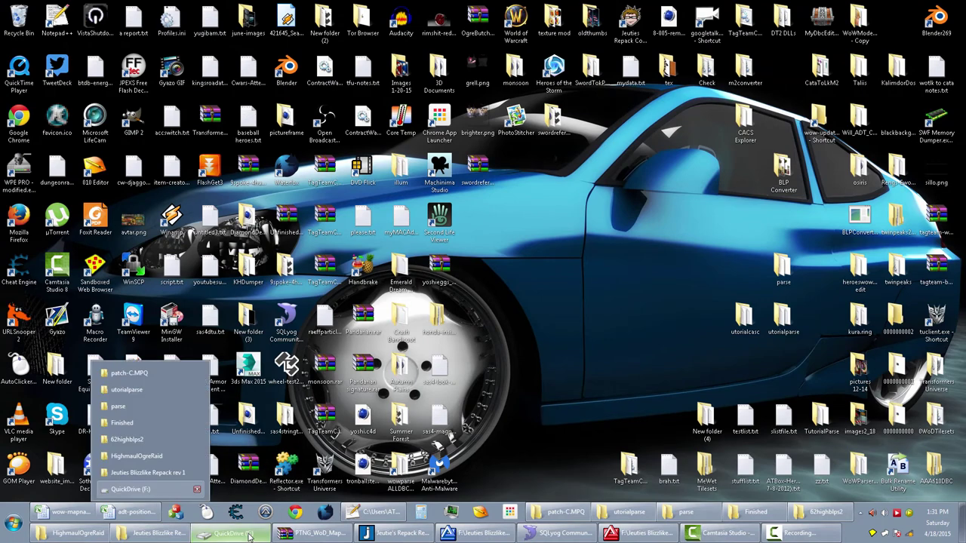
click(249, 536)
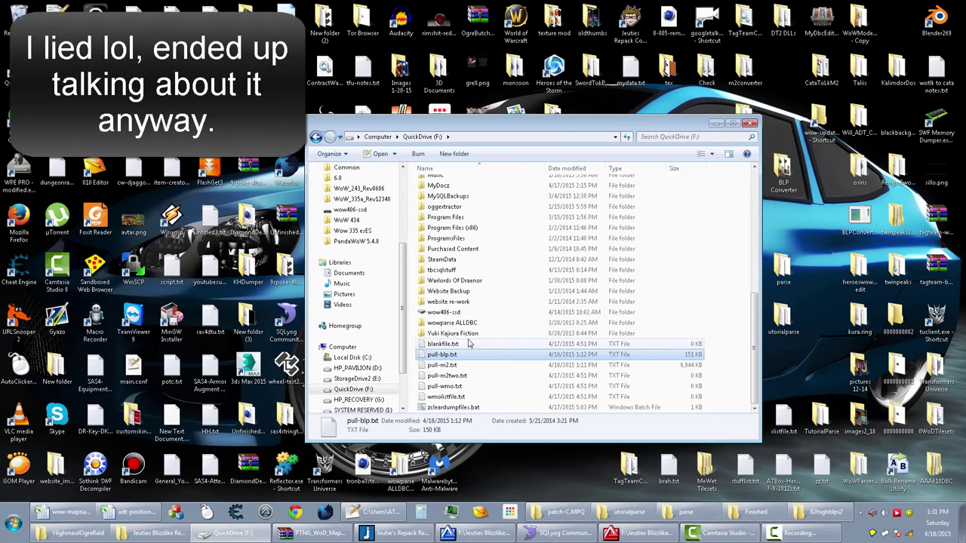
click(13, 522)
right_click(52, 322)
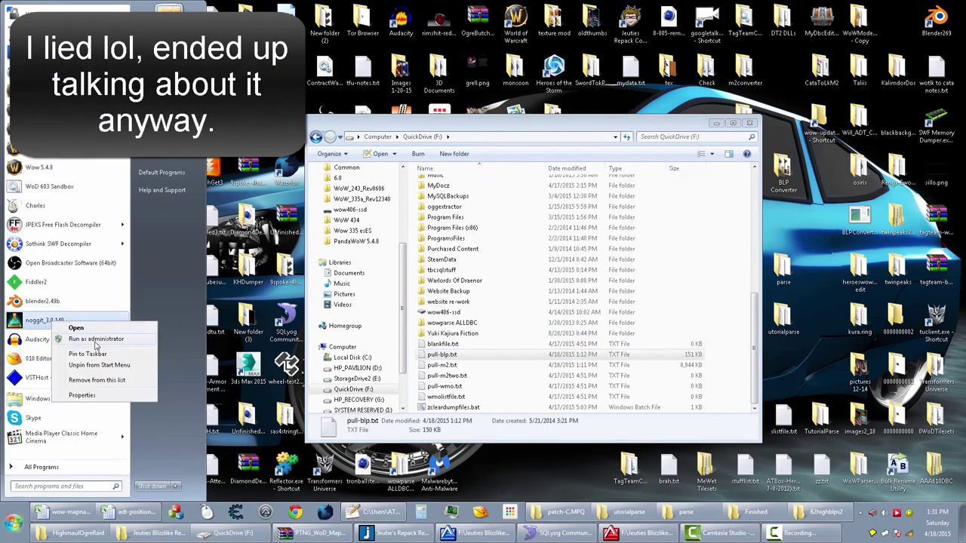
click(81, 395)
click(150, 417)
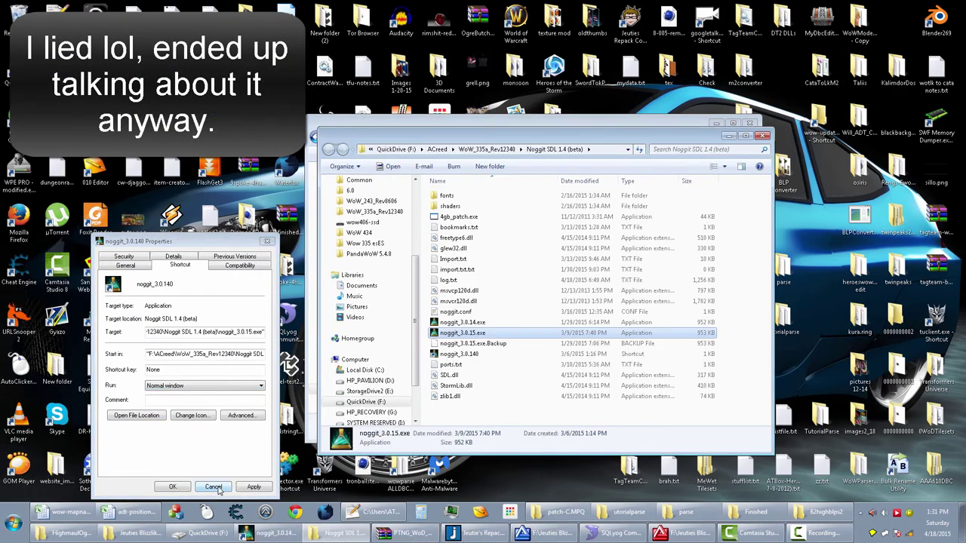
click(215, 488)
Open noggit.conf from the Noggit folder and examine the Path entry that points to the WoW client directory.
drag(521, 136, 690, 145)
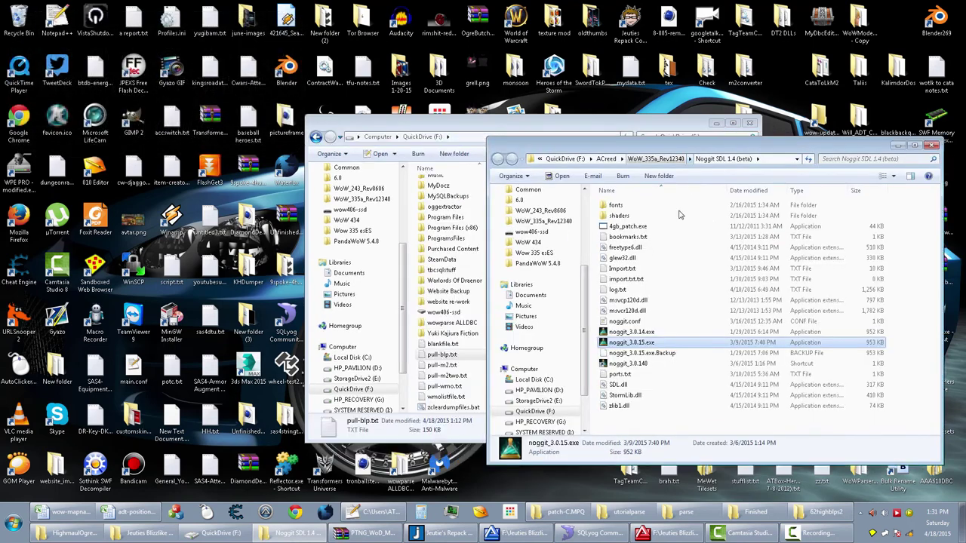
double_click(627, 321)
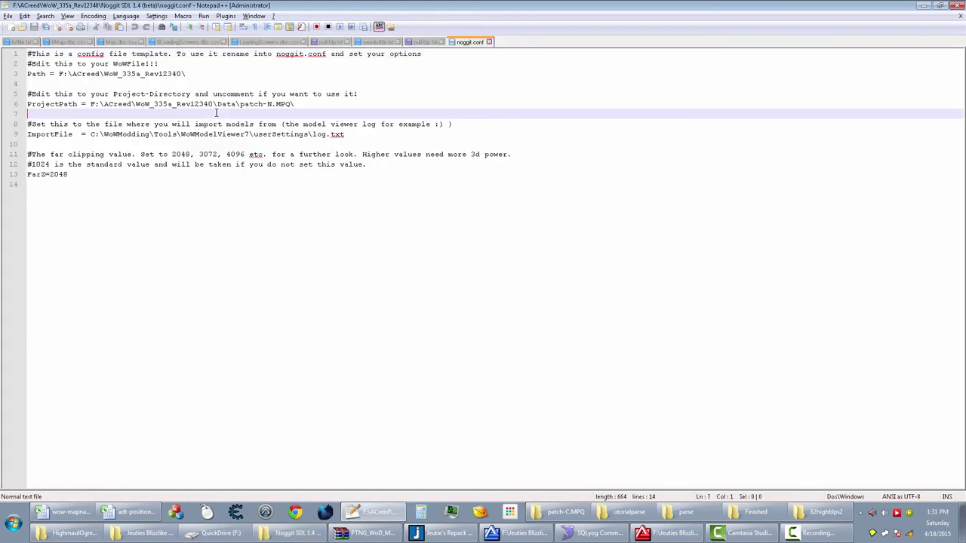
click(166, 75)
key(shift+End)
drag(132, 74, 58, 74)
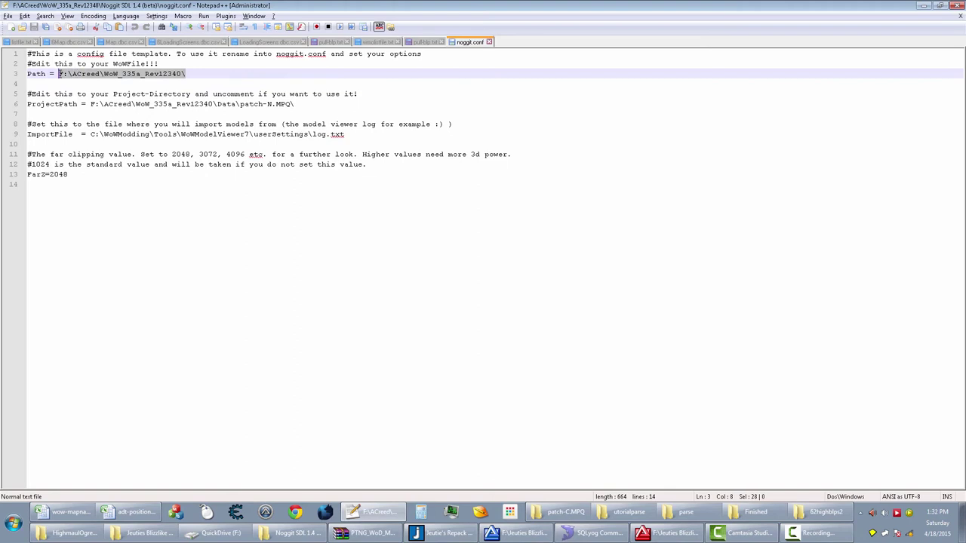
click(190, 74)
drag(198, 74, 60, 74)
click(71, 76)
Open the WoW_335a_Rev12340 client folder in Explorer and display its full path for comparison with the Path entry.
key(super)
click(169, 118)
click(566, 278)
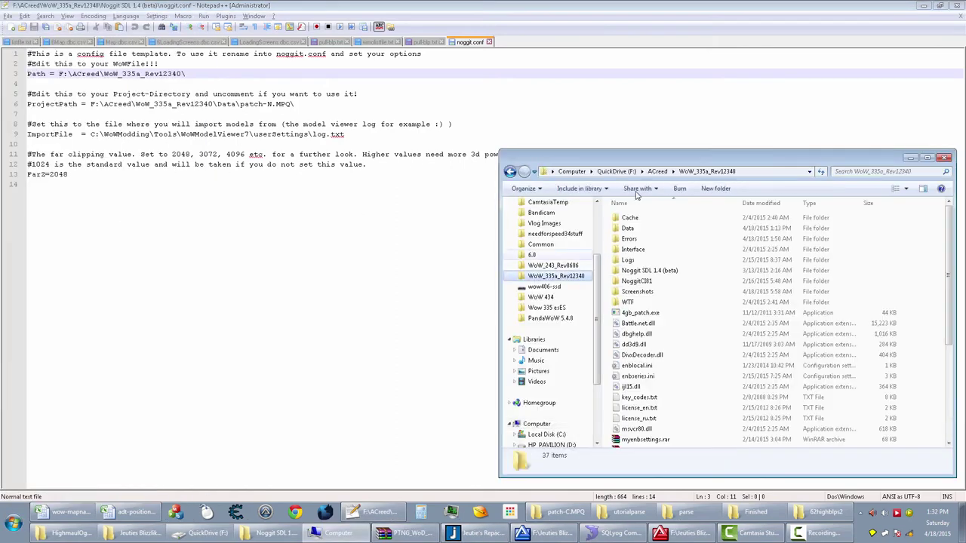
click(641, 172)
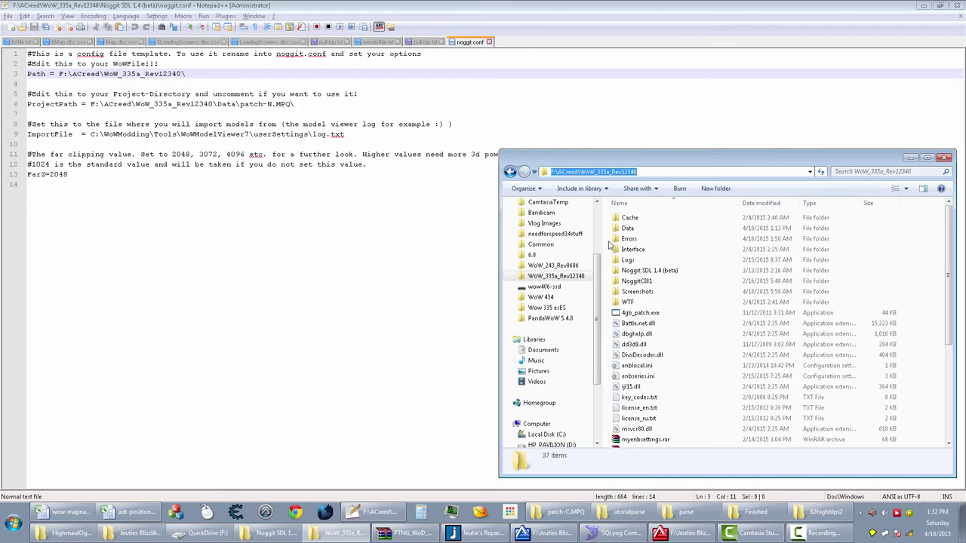
Create a folder named patch-N.MPQ in the client's Data folder to match Noggit's ProjectPath.
double_click(645, 230)
click(715, 189)
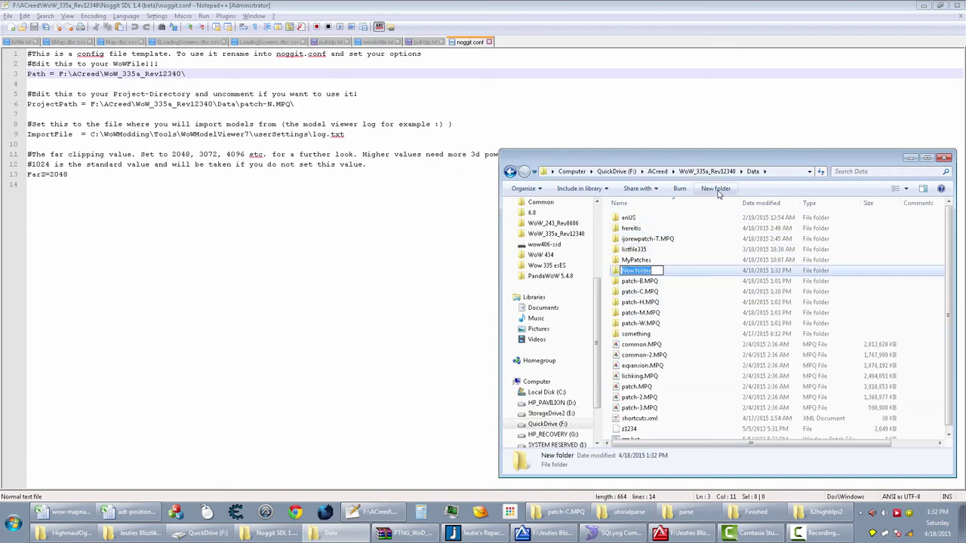
text(path)
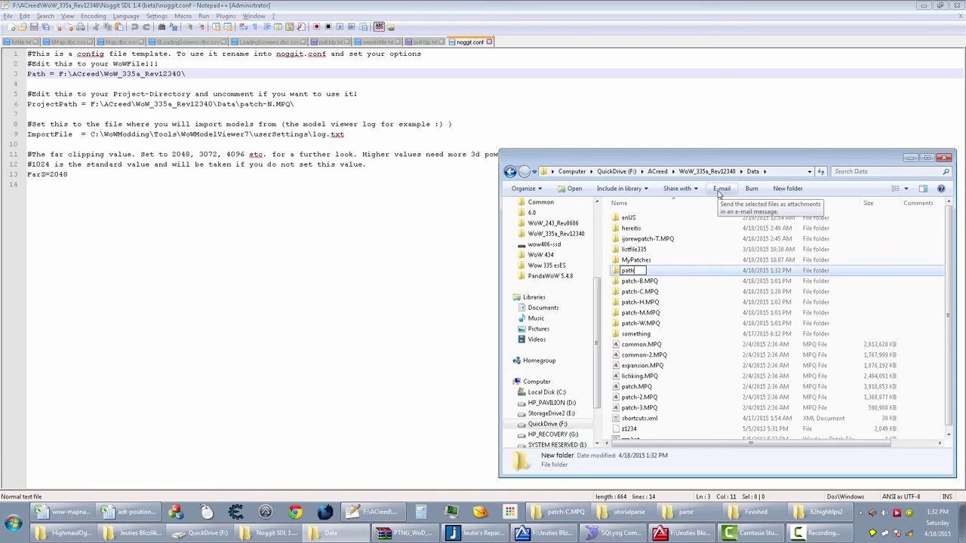
text(c-N.MPQ)
key(Return)
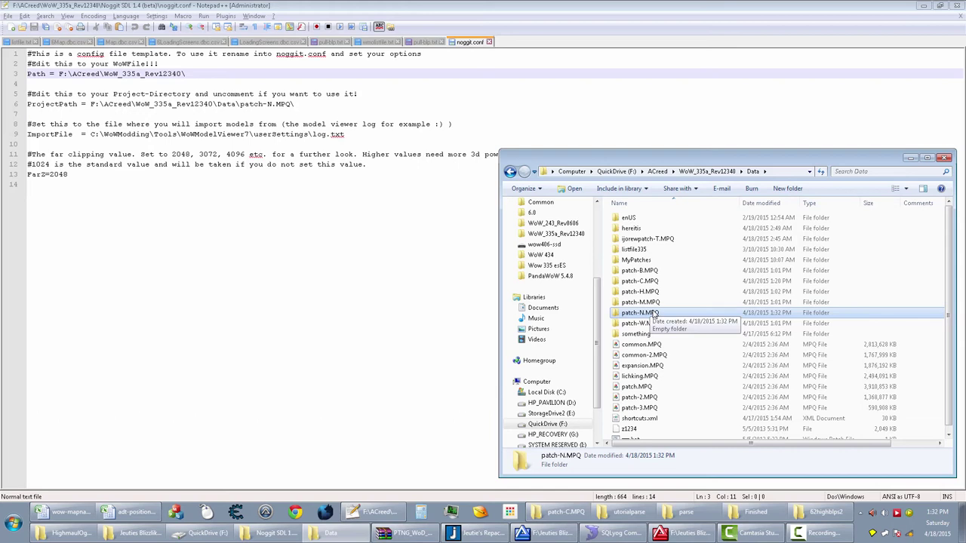
Check the ImportFile line in noggit.conf, then close the file and return to the Data folder.
click(218, 134)
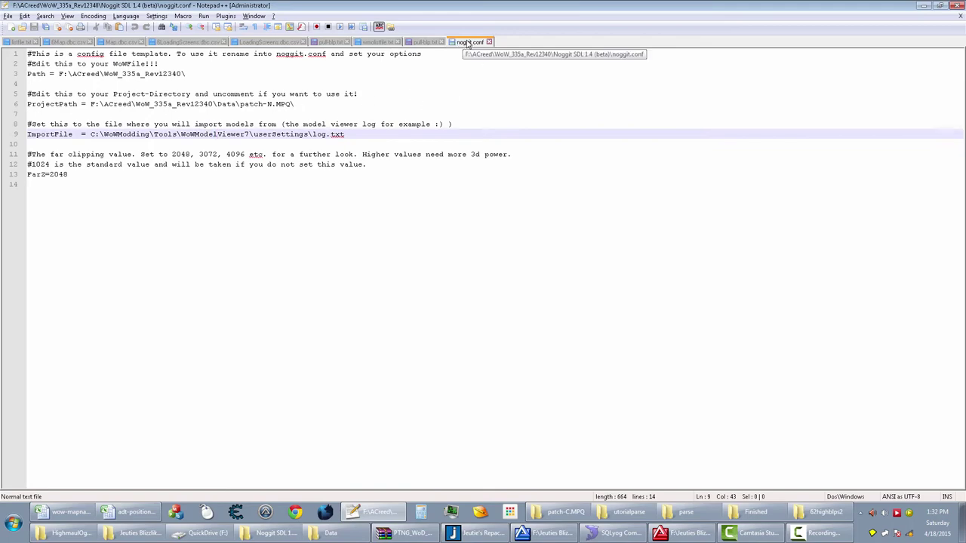
click(489, 42)
click(538, 251)
key(alt+Tab)
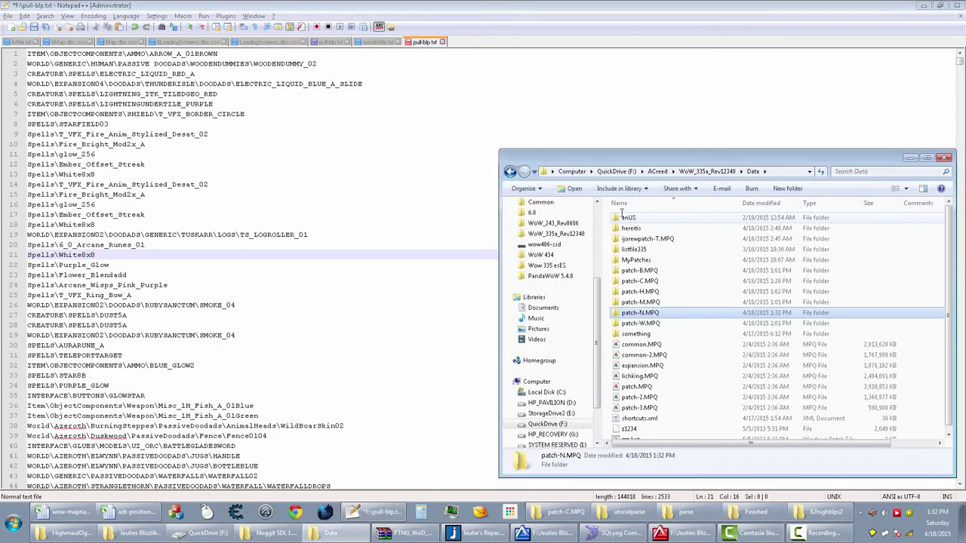